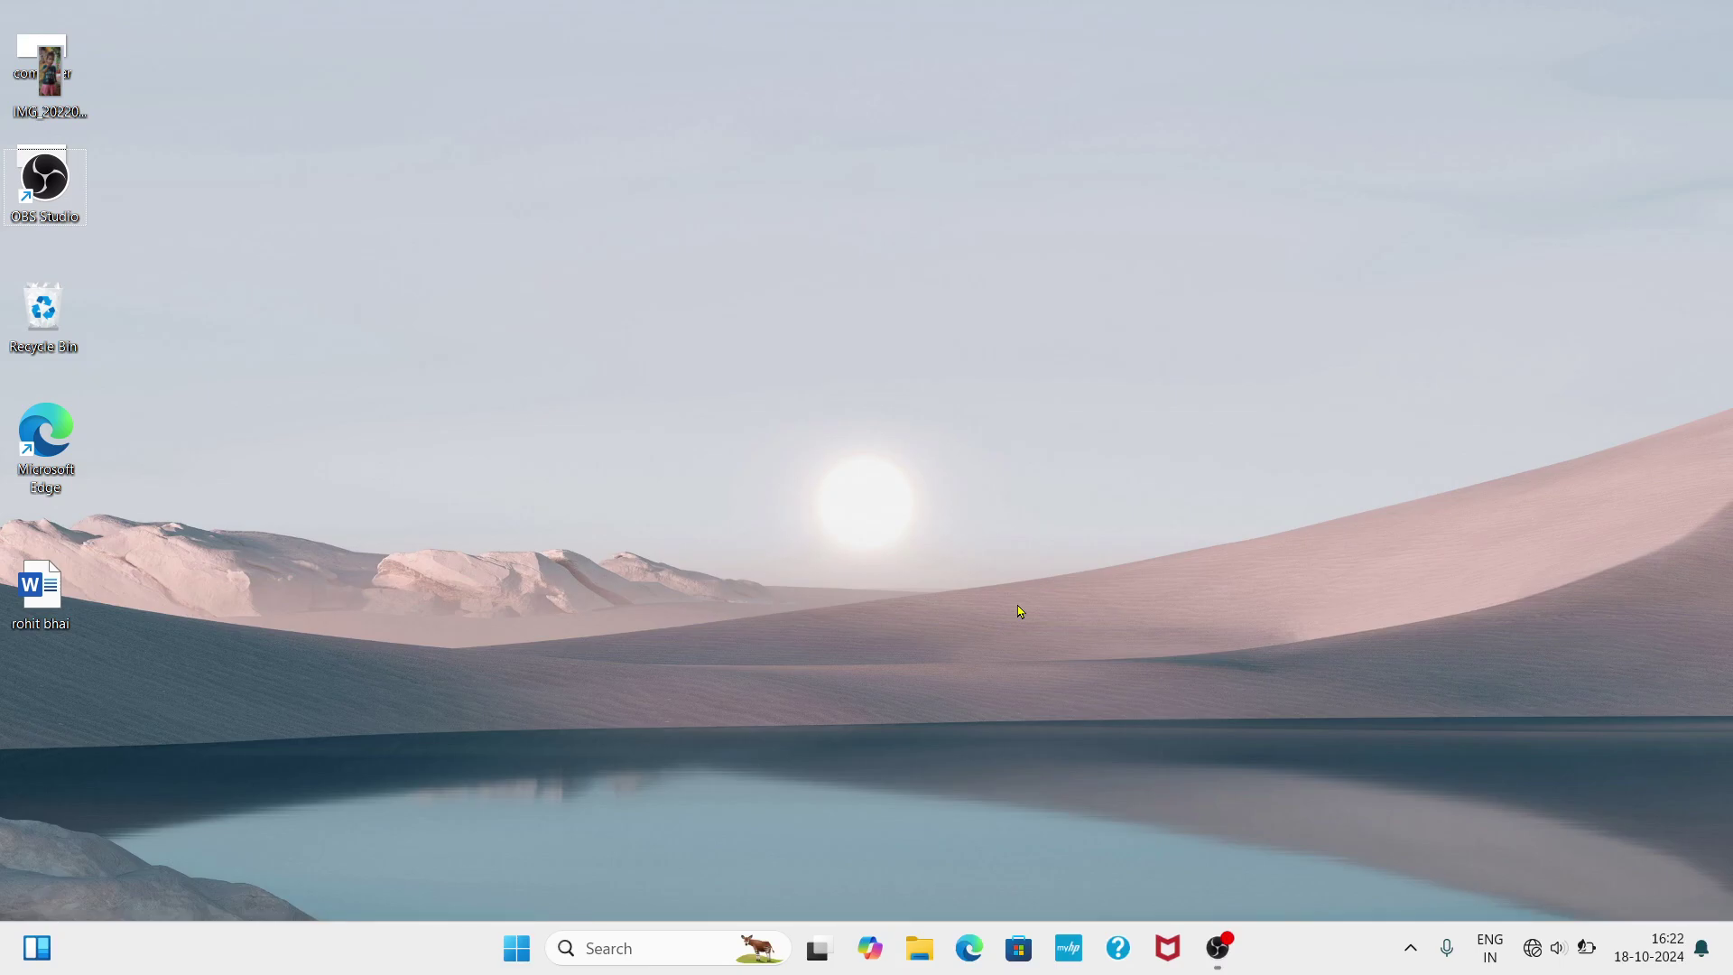
left_click(605, 946)
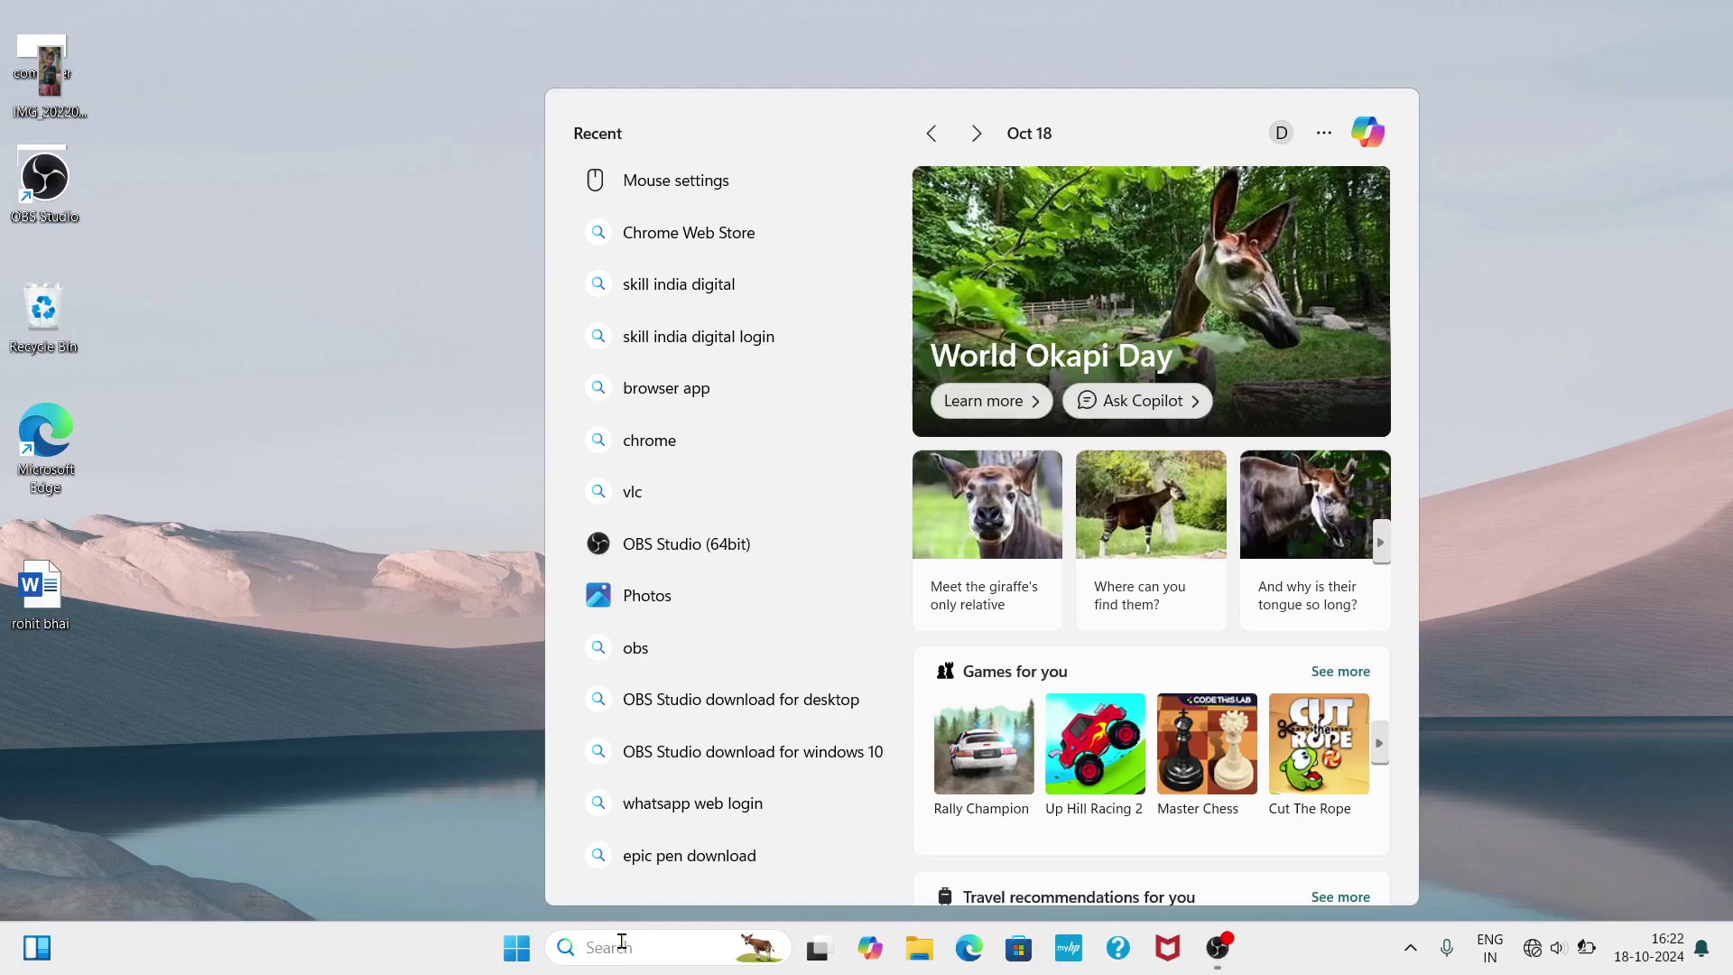
type("paint")
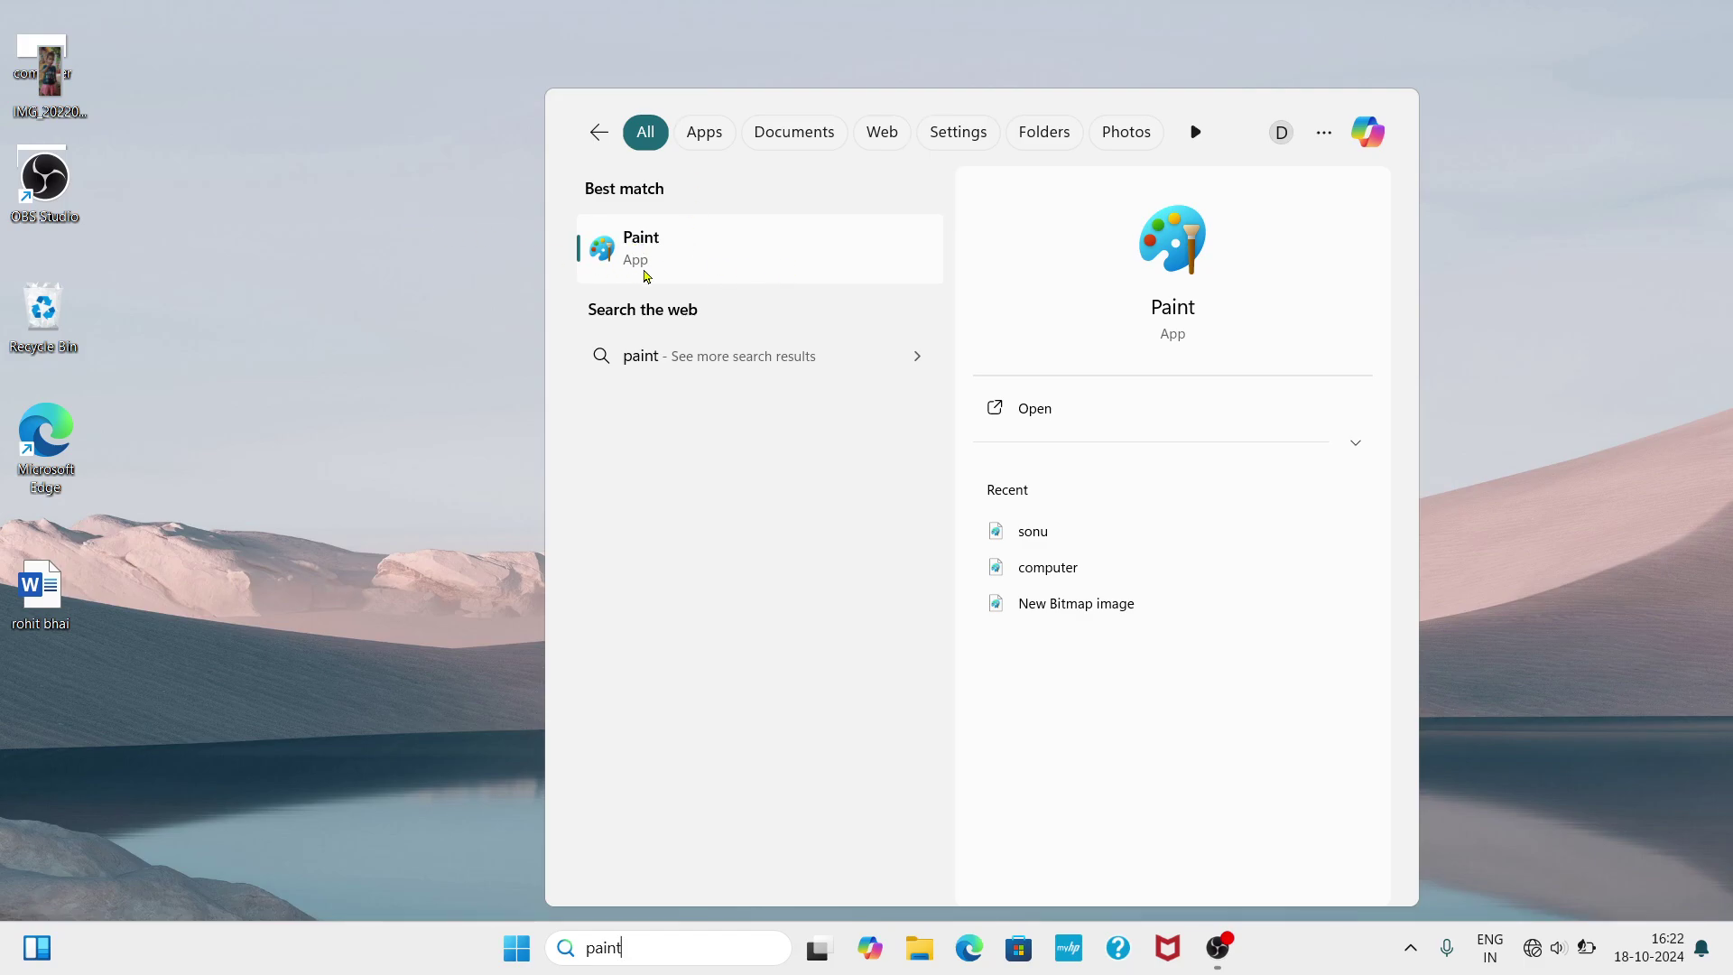
left_click(1534, 339)
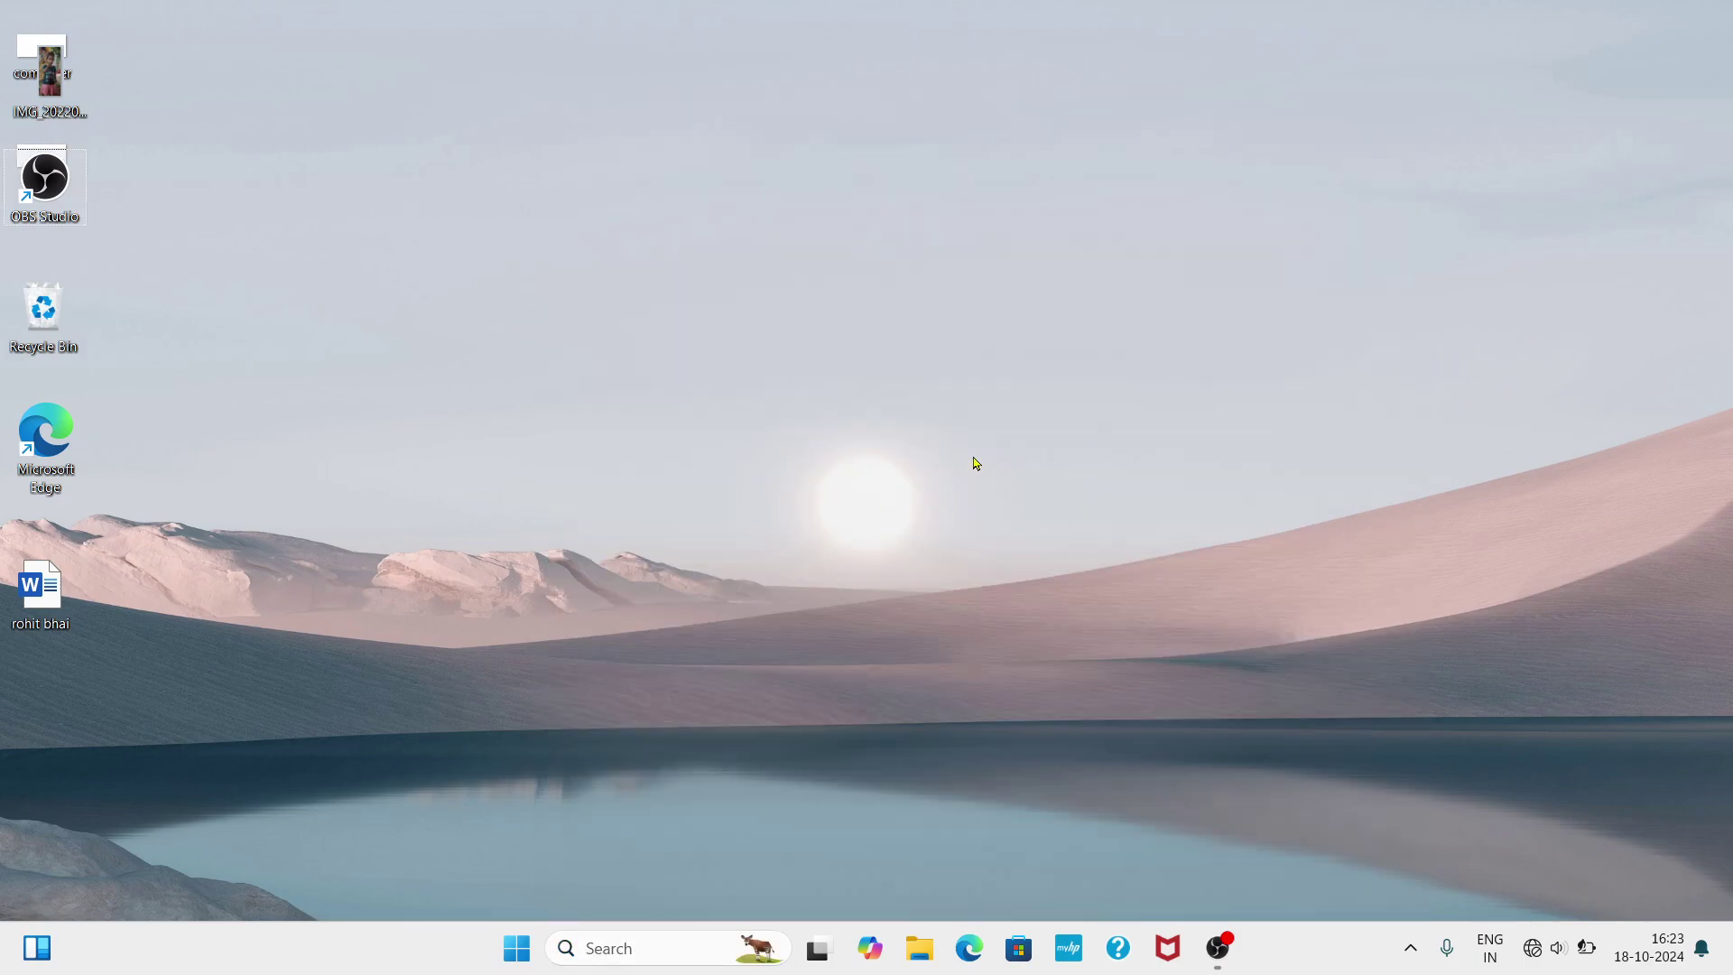
- Launch Paint with the Run command mspaint and maximize its window
key("super+r")
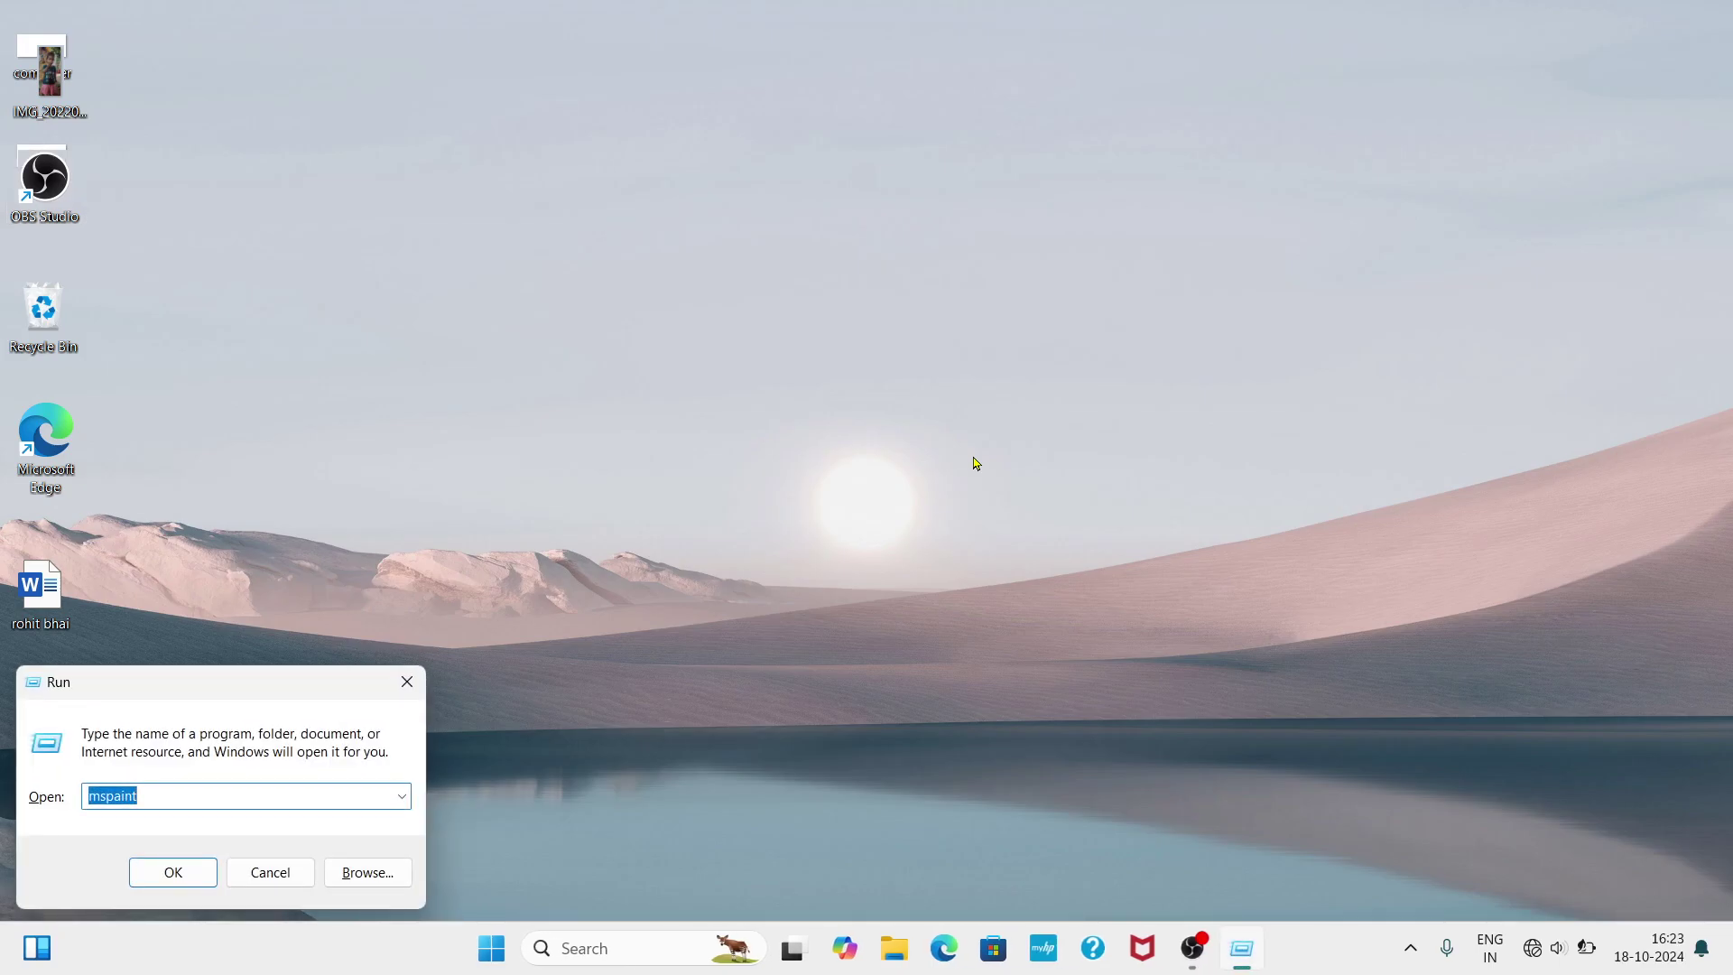
type("mspaint")
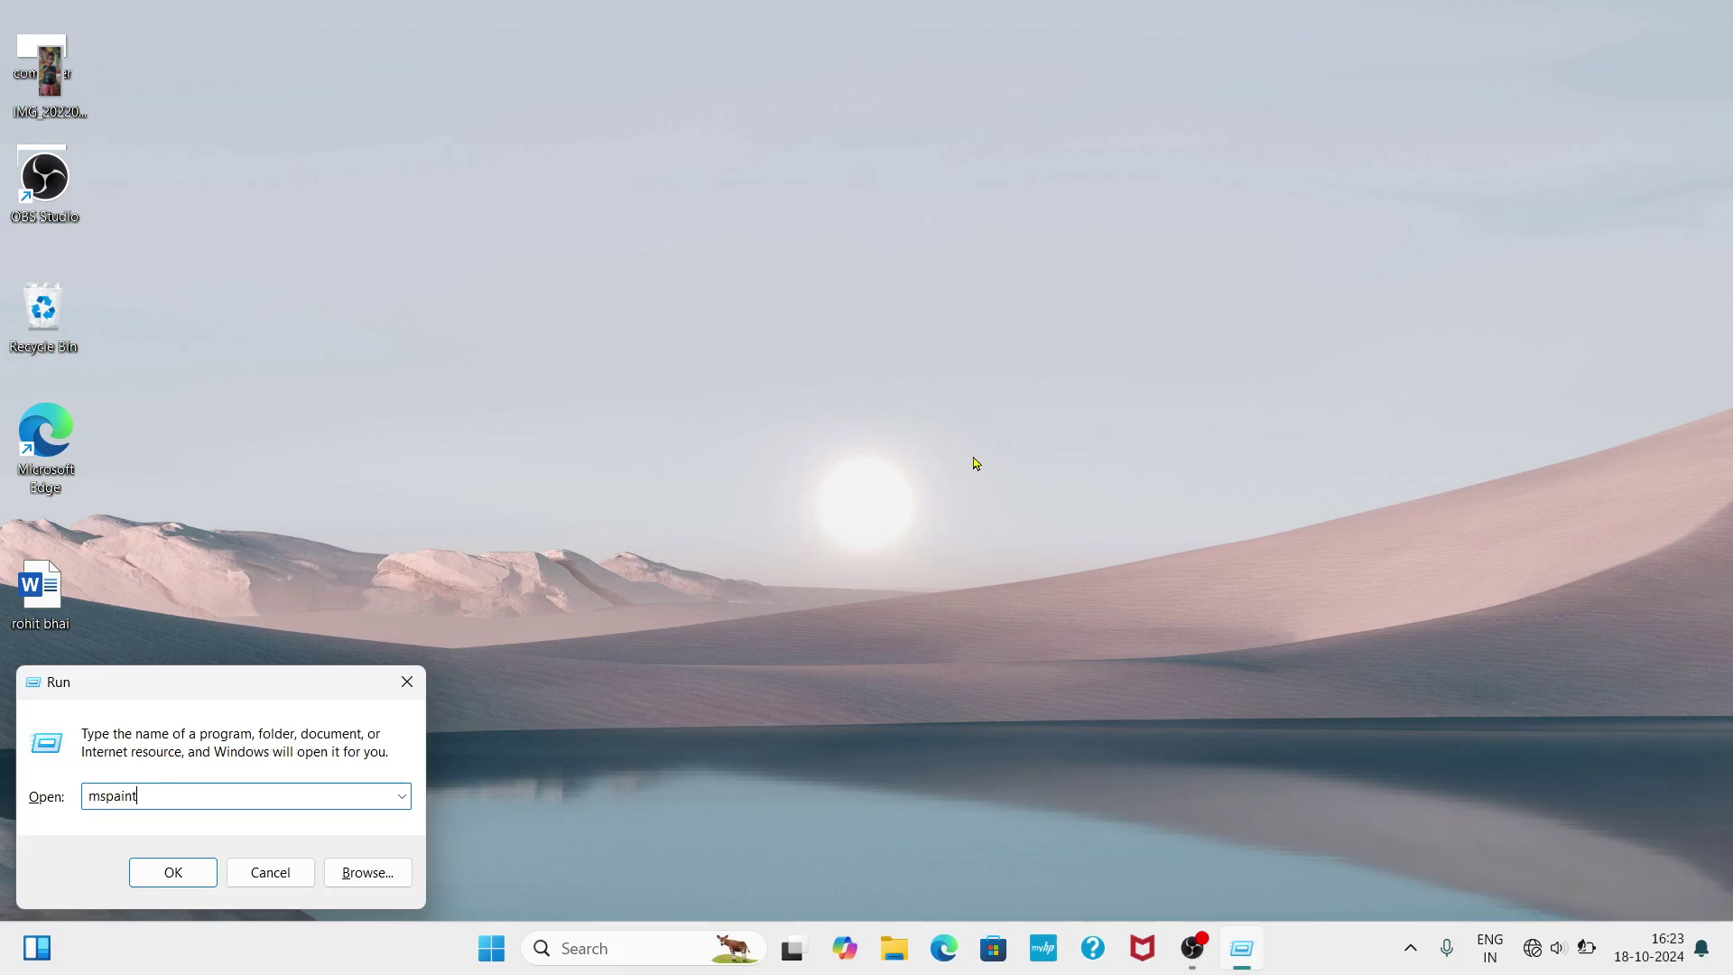
key("Return")
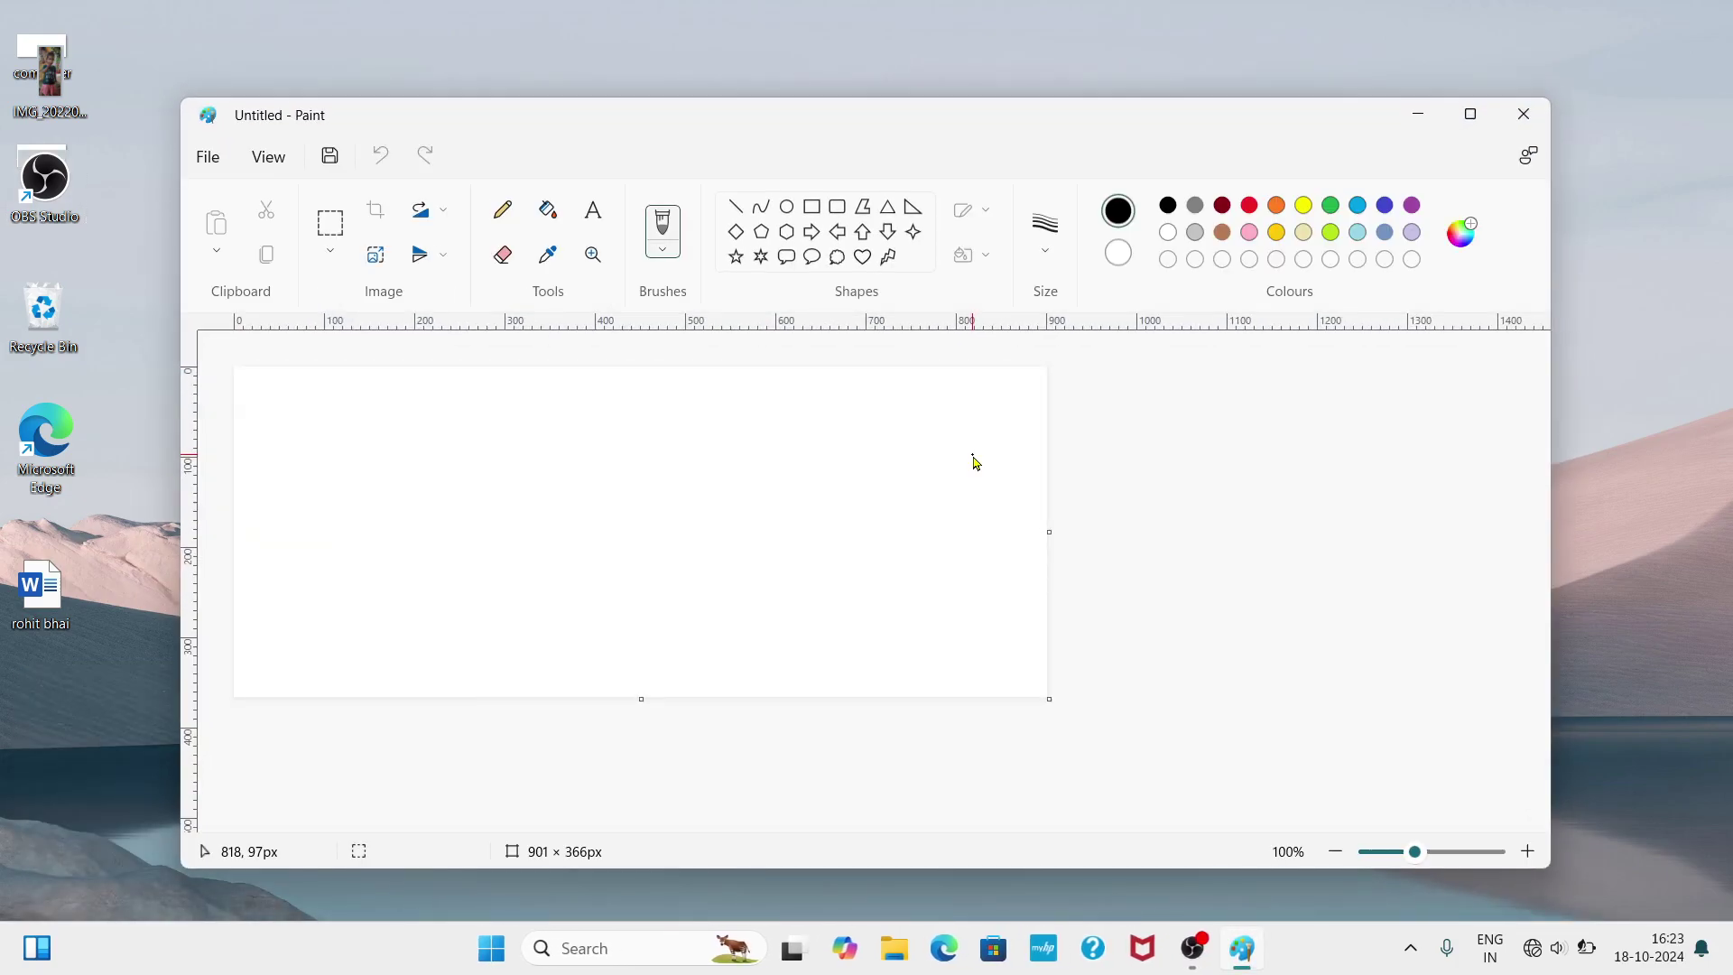
left_click(1470, 117)
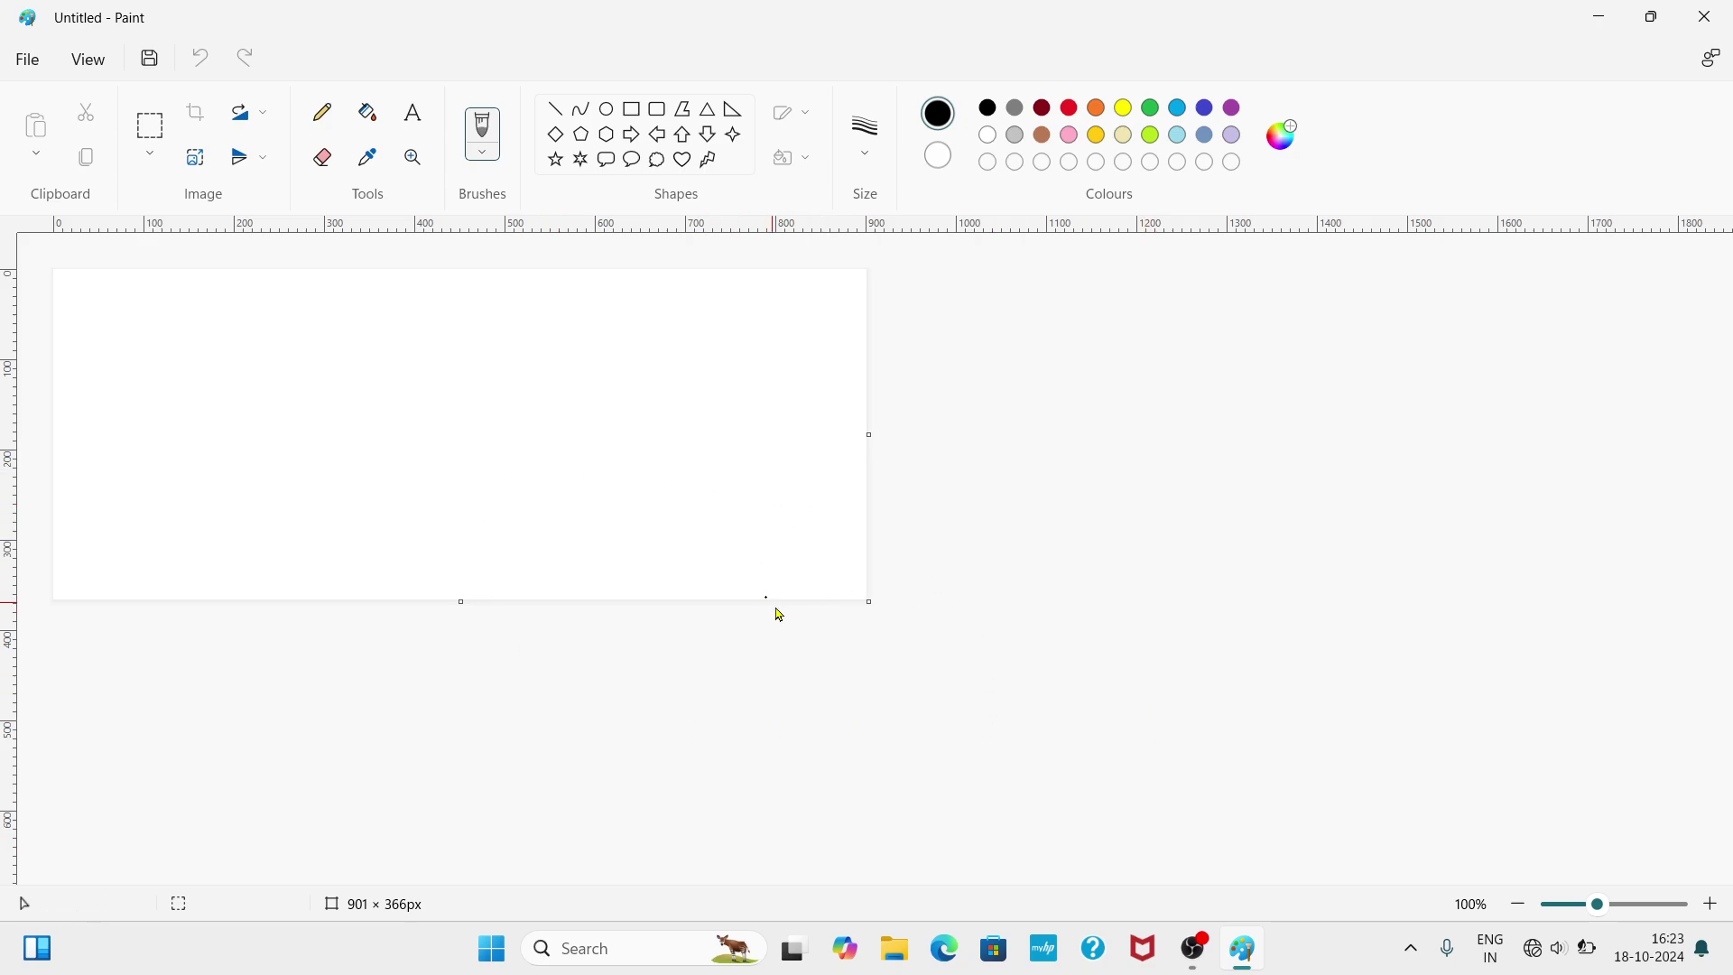
- Enlarge the blank canvas from its corner to about 1664 × 643 px
left_click_drag(870, 604, 1557, 853)
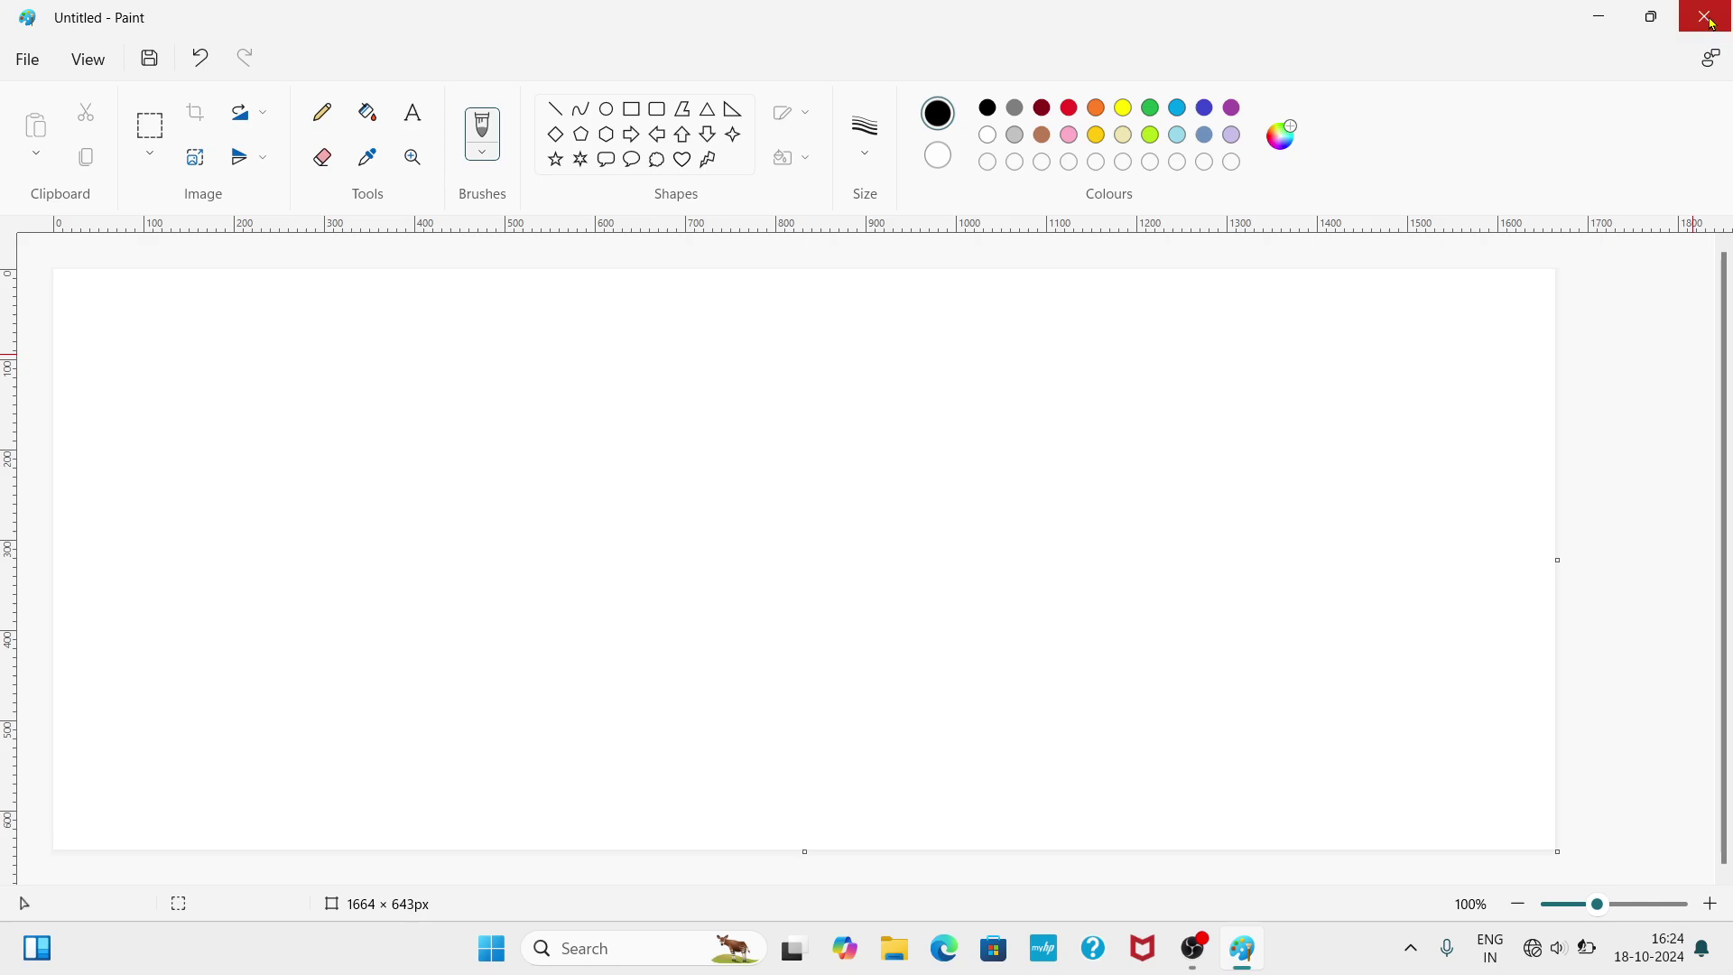
mouse_move(1651, 18)
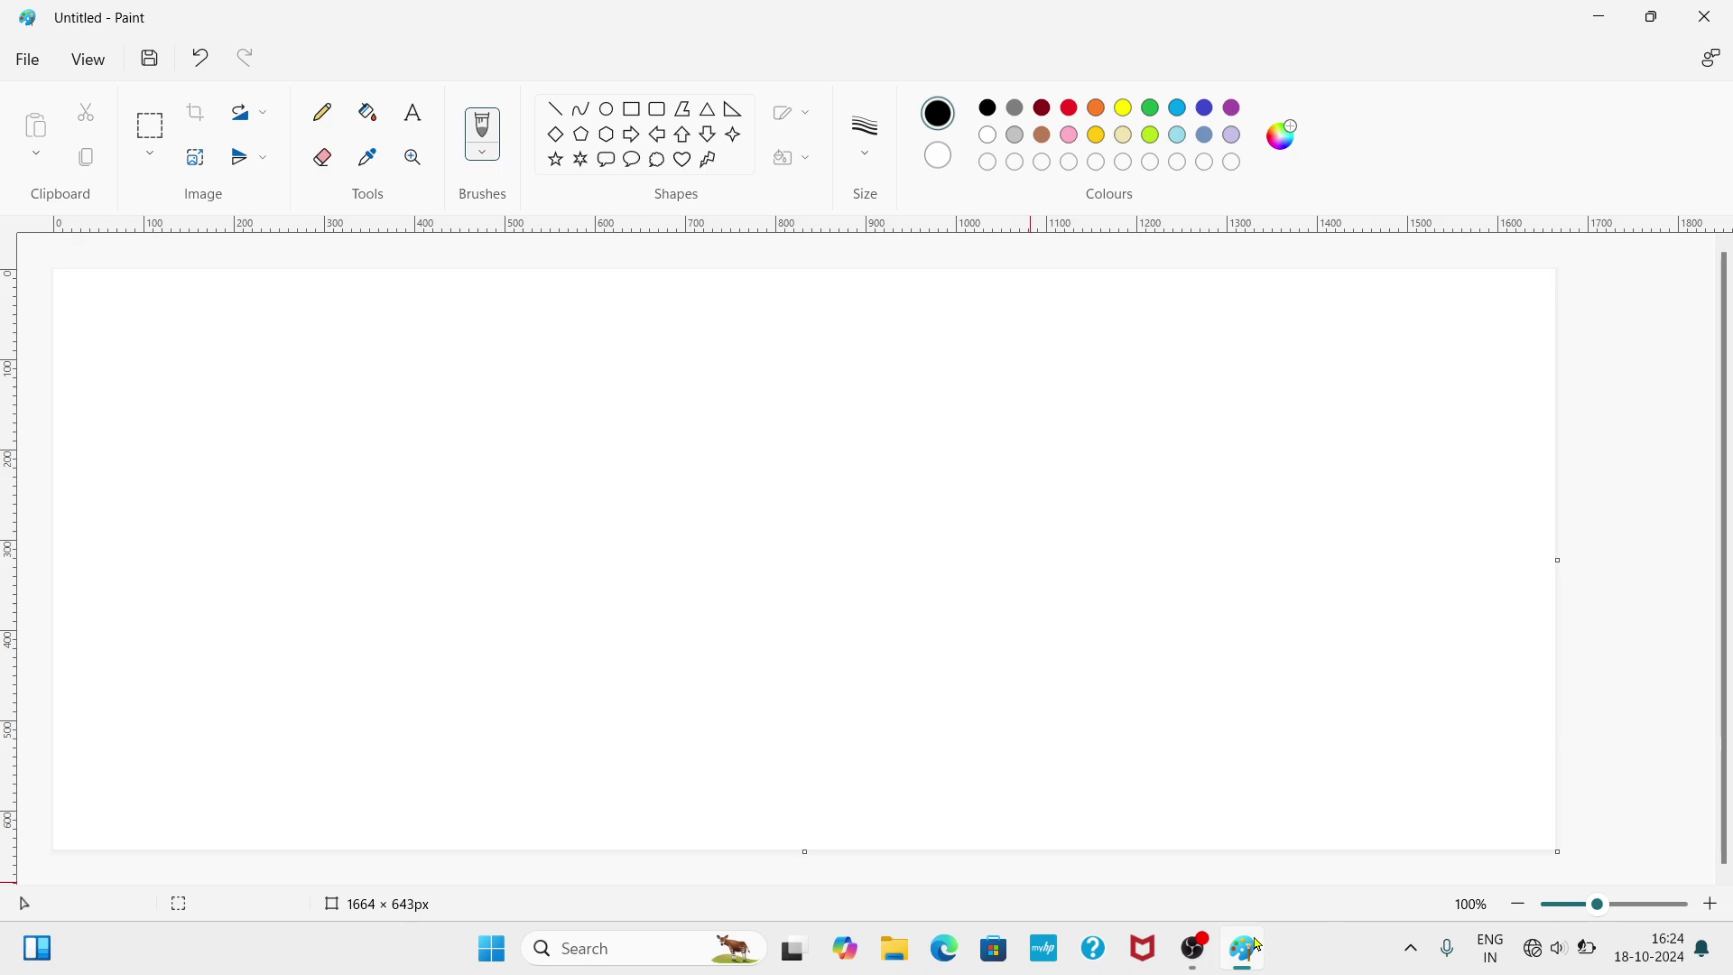
mouse_move(1263, 946)
- Handwrite the Hindi letters क and ख in black with the Pencil in the left half of the canvas
left_click(323, 112)
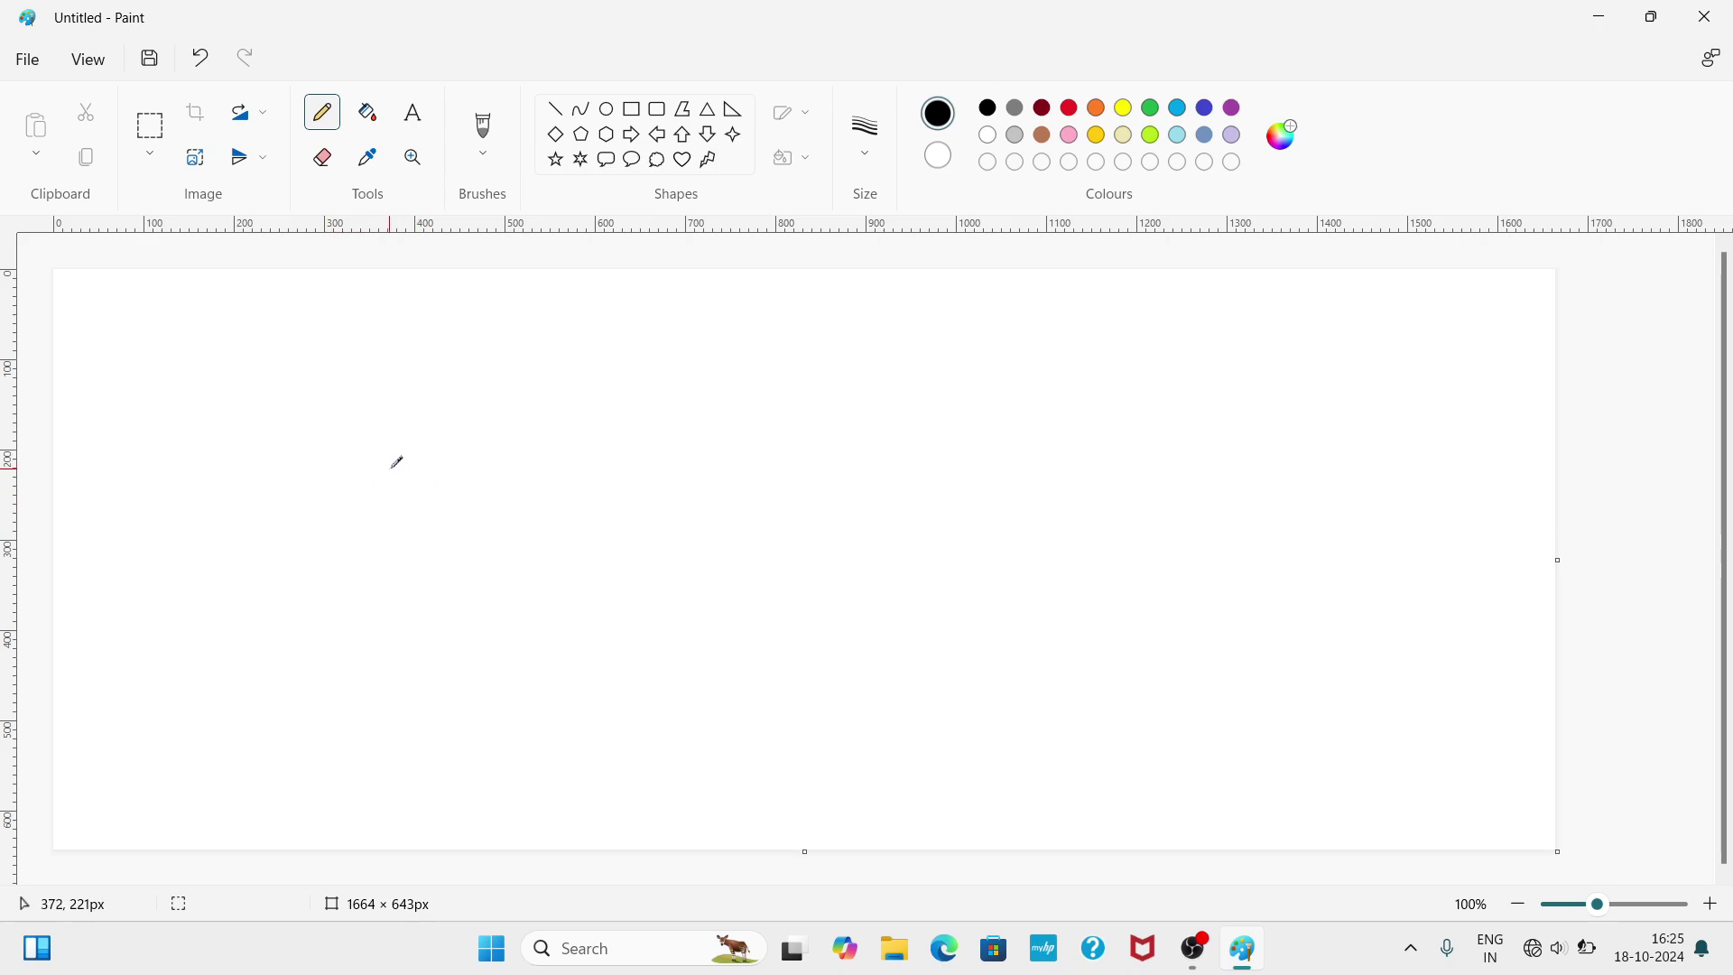
left_click_drag(390, 469, 375, 625)
mouse_move(393, 534)
left_mouse_down()
mouse_move(350, 497)
mouse_move(310, 518)
mouse_move(344, 579)
mouse_move(383, 538)
mouse_move(437, 534)
mouse_move(437, 572)
left_mouse_up()
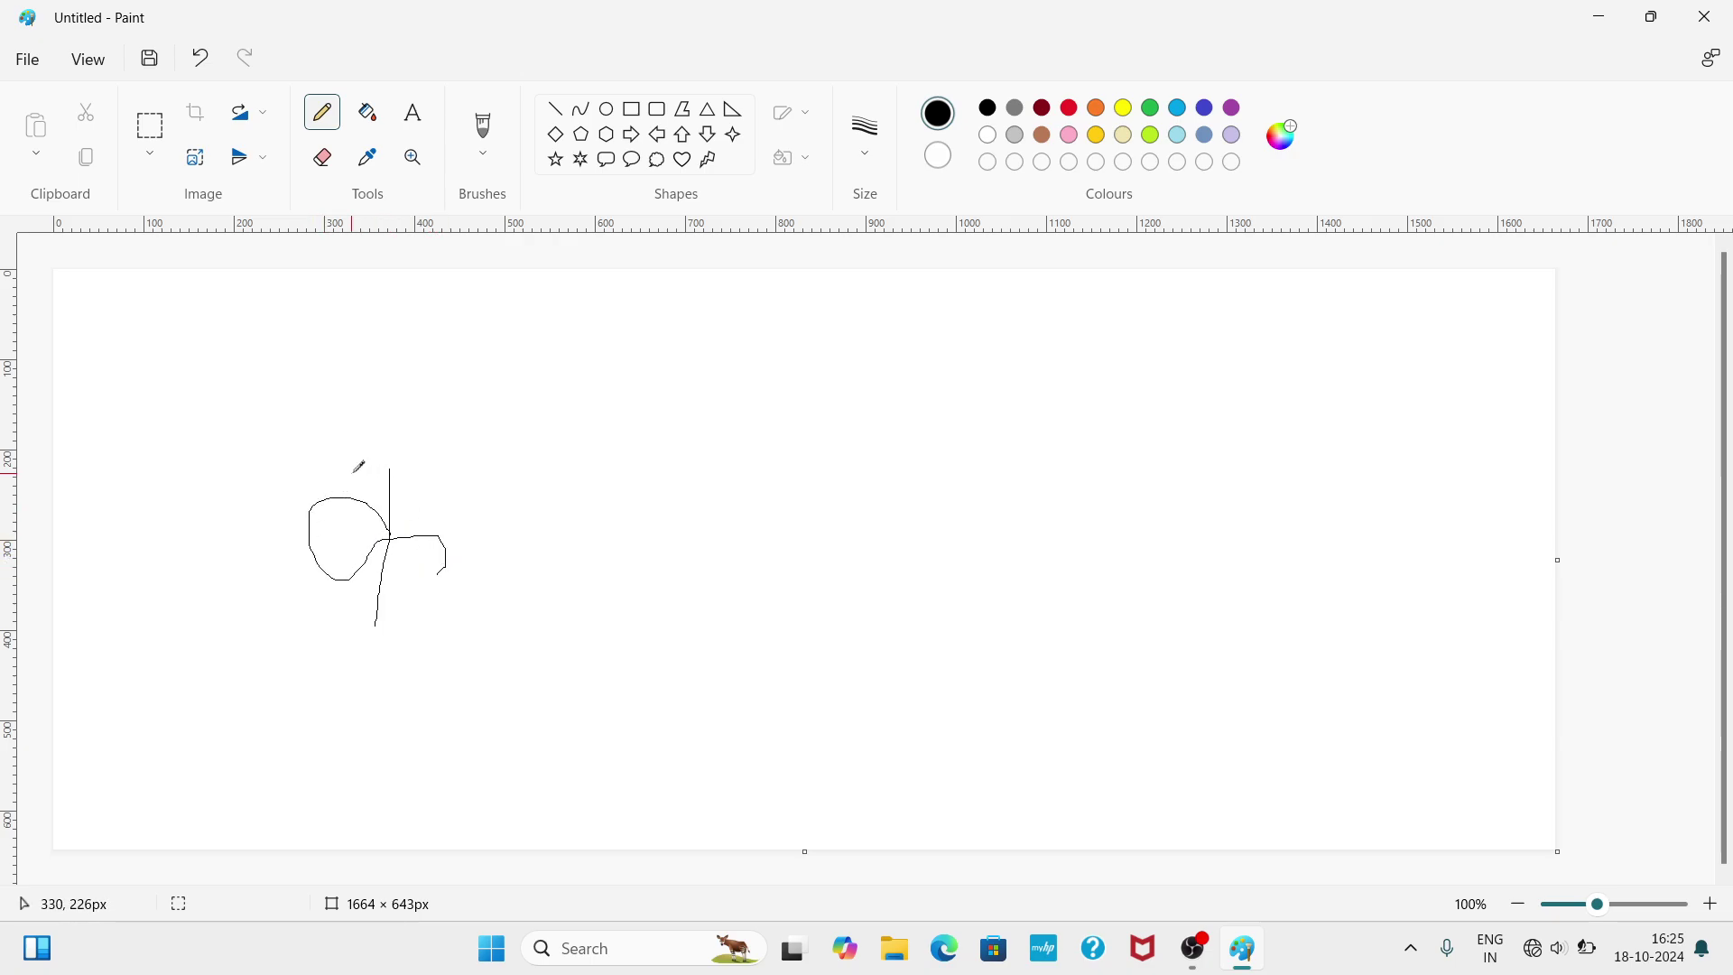
mouse_move(353, 471)
left_mouse_down()
mouse_move(544, 503)
mouse_move(532, 569)
mouse_move(481, 555)
mouse_move(582, 597)
mouse_move(619, 496)
mouse_move(619, 647)
left_mouse_up()
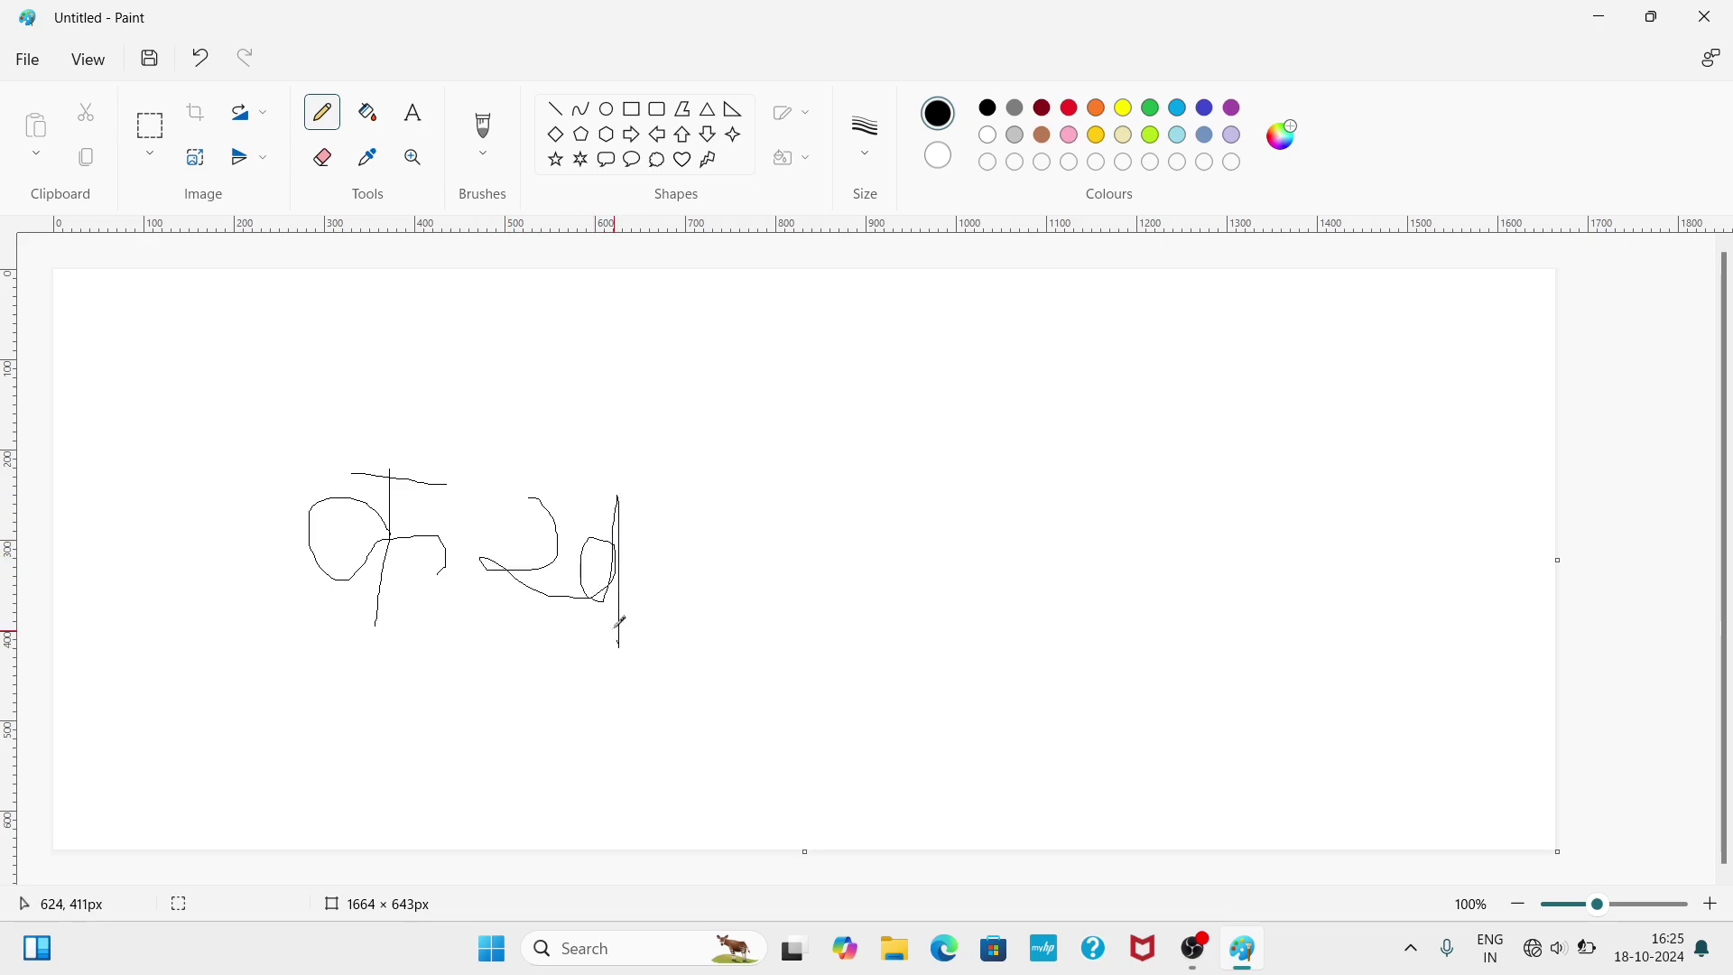
left_click_drag(521, 484, 633, 492)
- Handwrite the Hindi letters ग and घ after ख, undoing the misdrawn first stroke
mouse_move(761, 510)
left_mouse_down()
mouse_move(687, 599)
mouse_move(849, 623)
mouse_move(851, 603)
left_mouse_up()
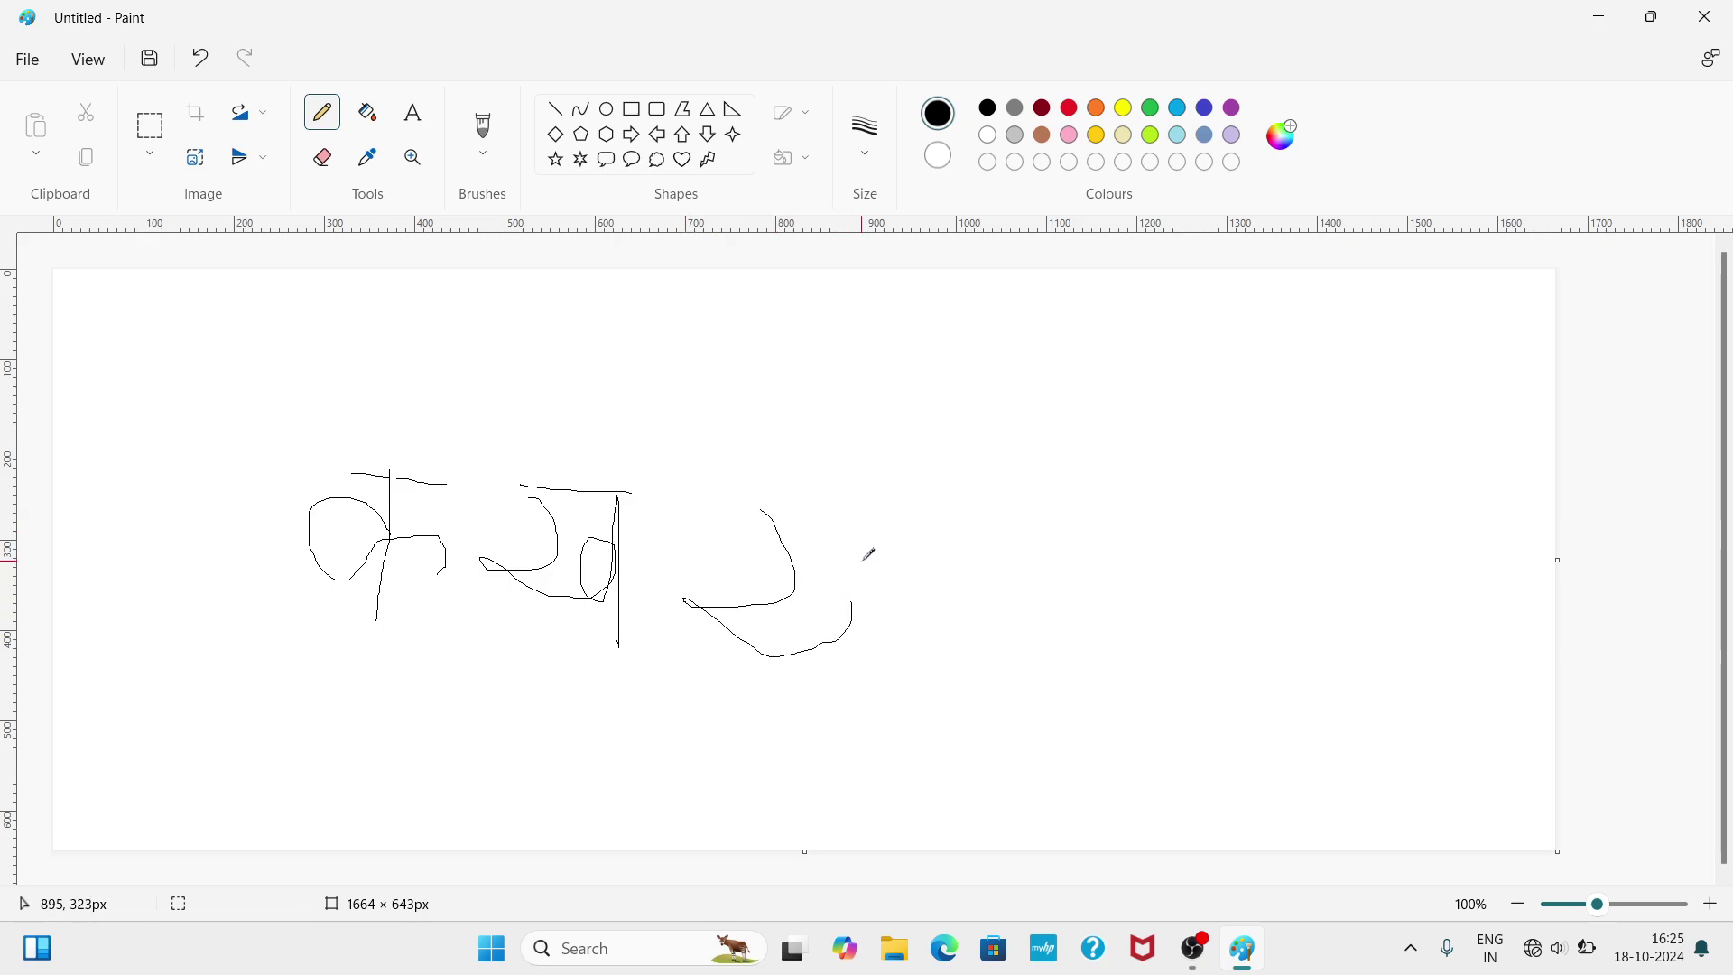
key("ctrl+z")
mouse_move(783, 500)
left_mouse_down()
mouse_move(799, 519)
mouse_move(776, 589)
mouse_move(753, 570)
left_mouse_up()
left_click_drag(846, 511, 843, 611)
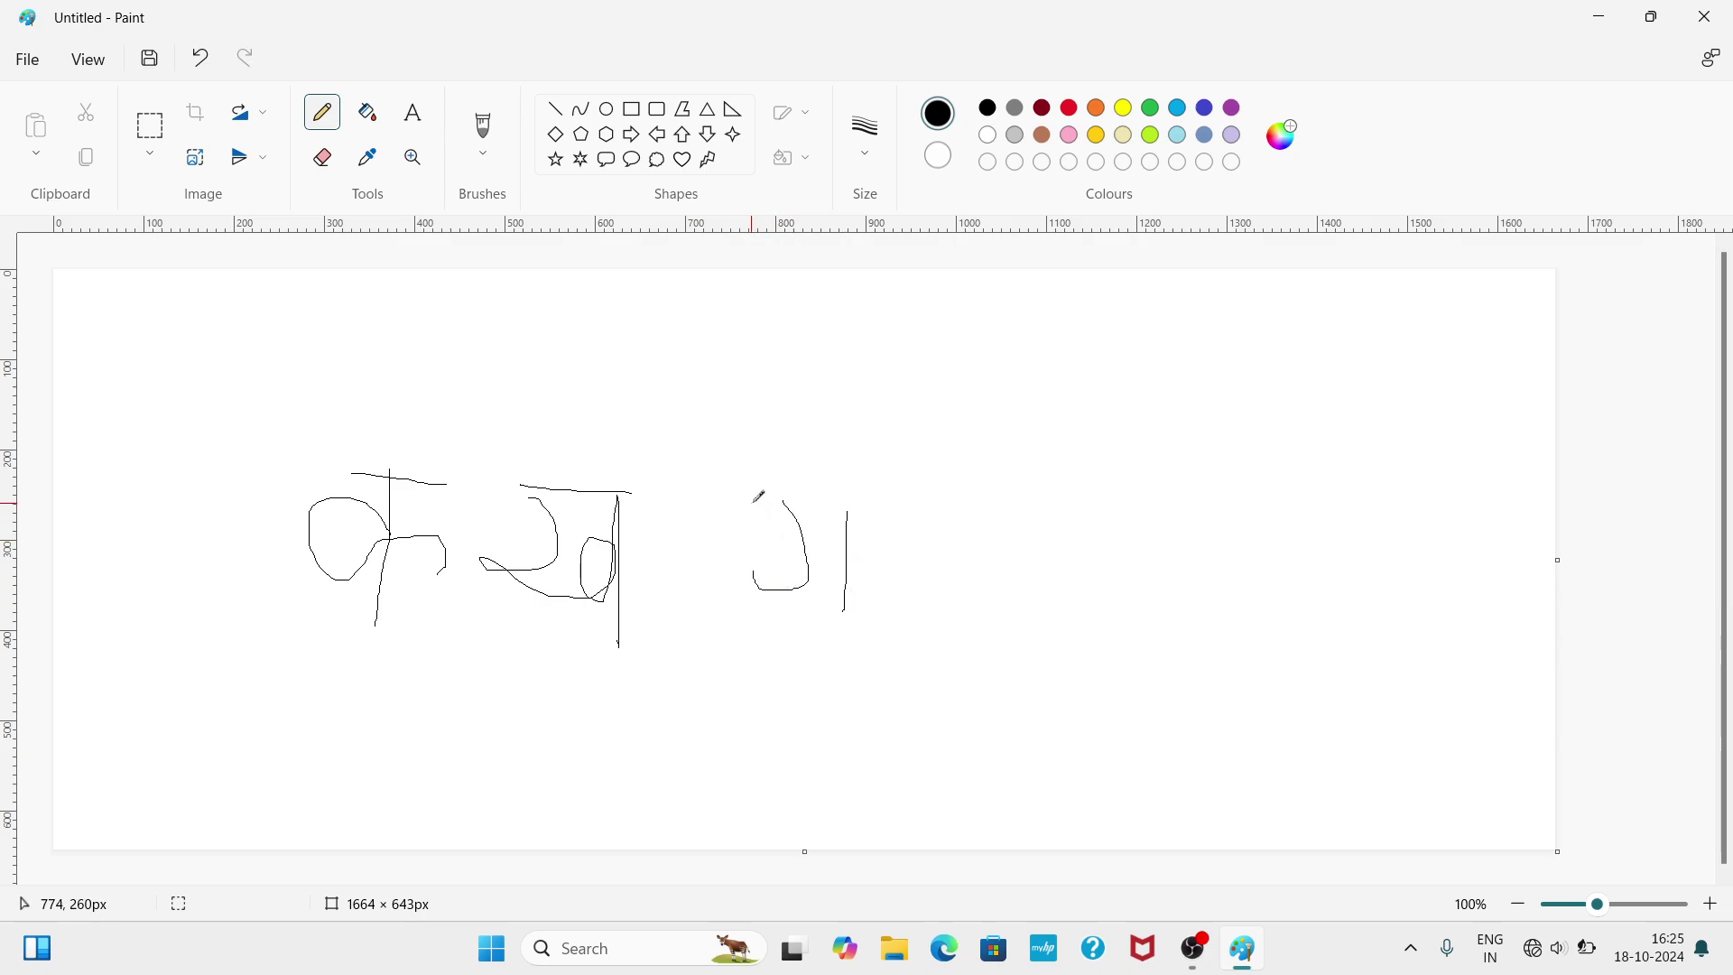
mouse_move(751, 505)
left_mouse_down()
mouse_move(896, 508)
mouse_move(927, 560)
mouse_move(986, 561)
mouse_move(986, 590)
mouse_move(1039, 526)
mouse_move(1038, 664)
left_mouse_up()
left_click_drag(992, 520, 1055, 516)
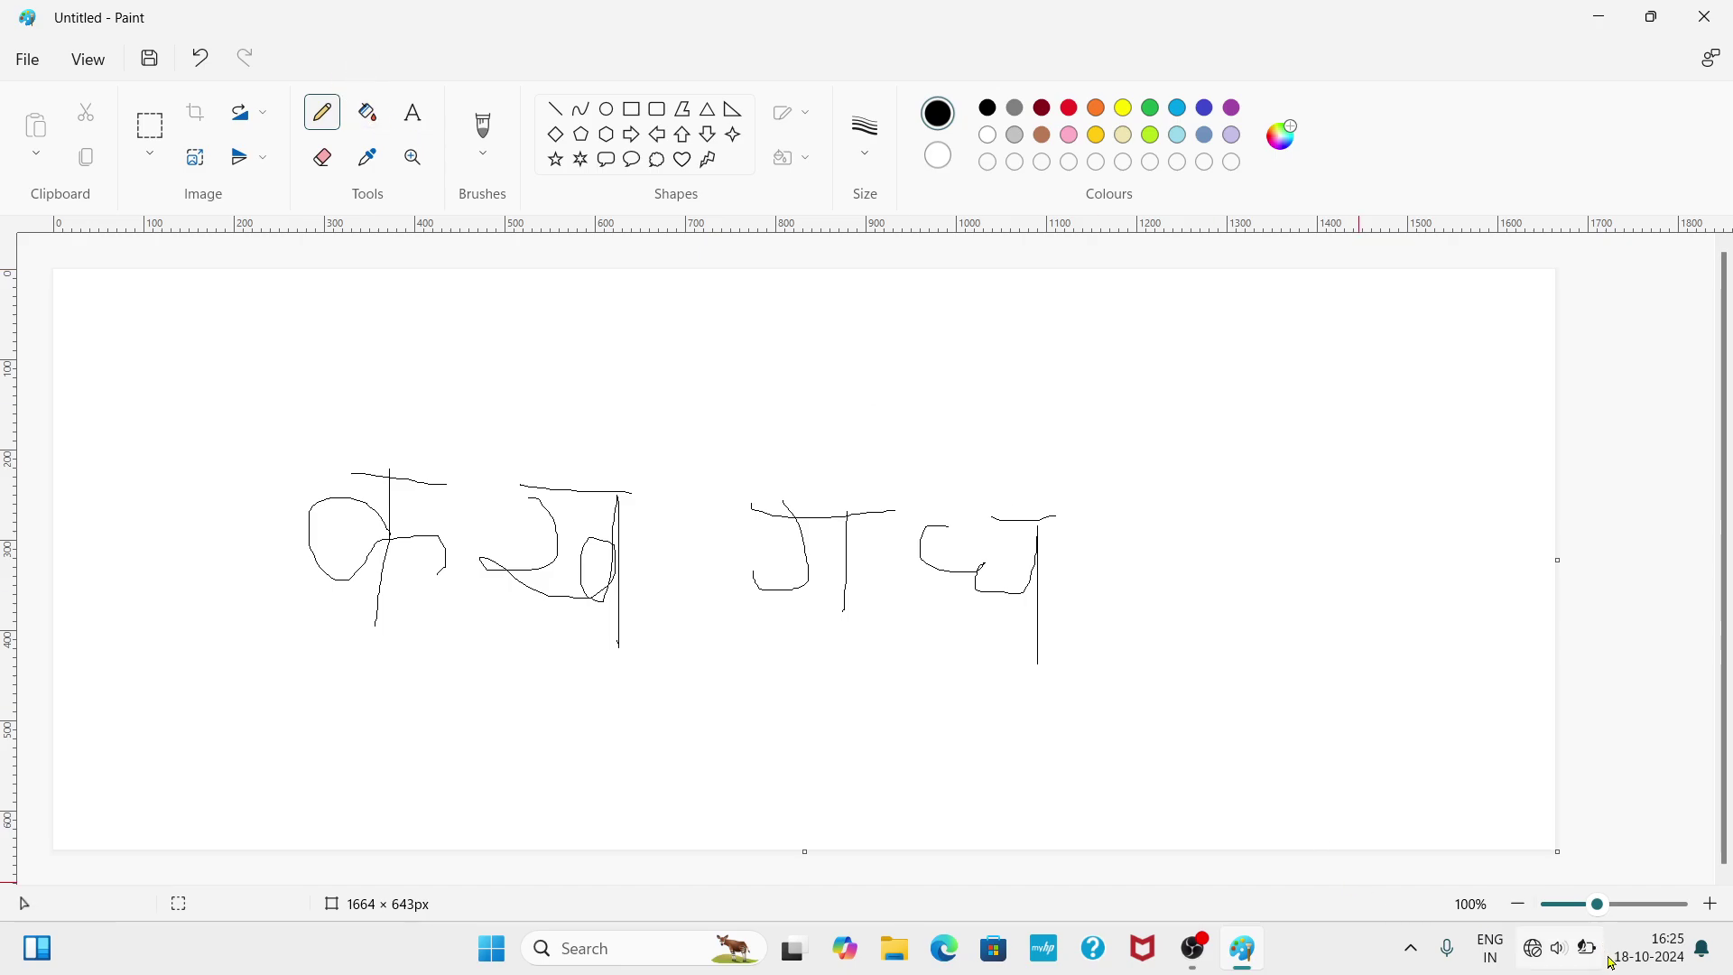
mouse_move(1586, 950)
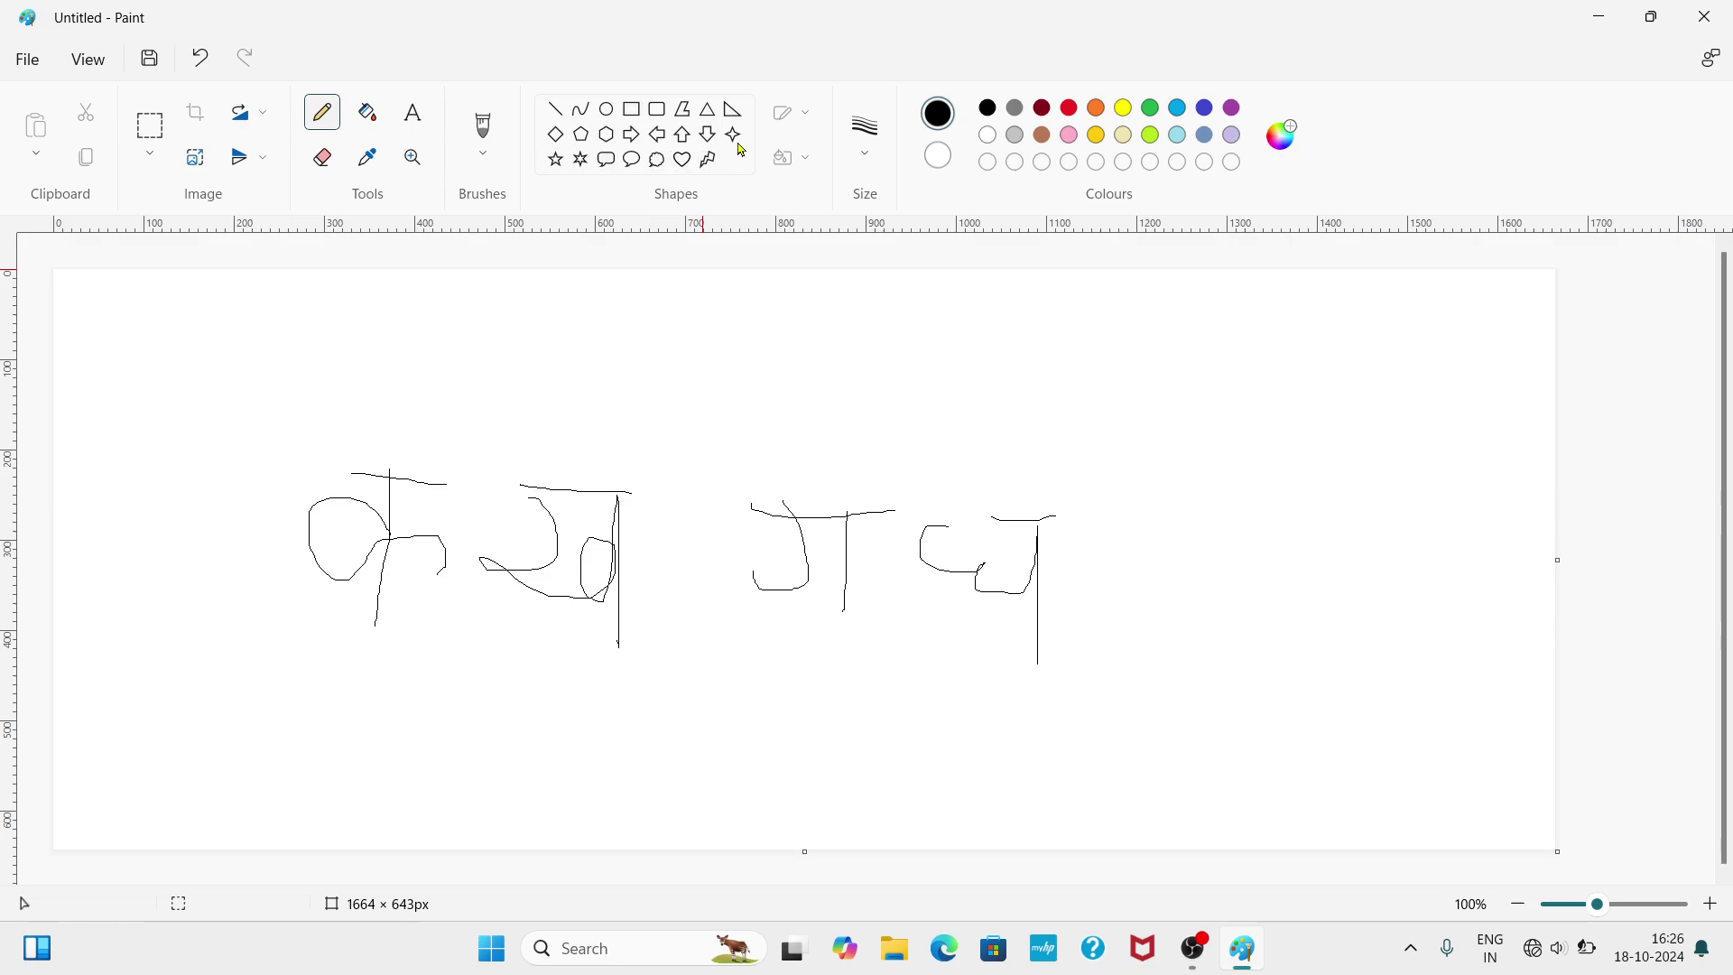
- Add a text box of about 1008 × 162 px above the handwritten letters and enter "computer with" followed by the presenter's name
left_click(417, 120)
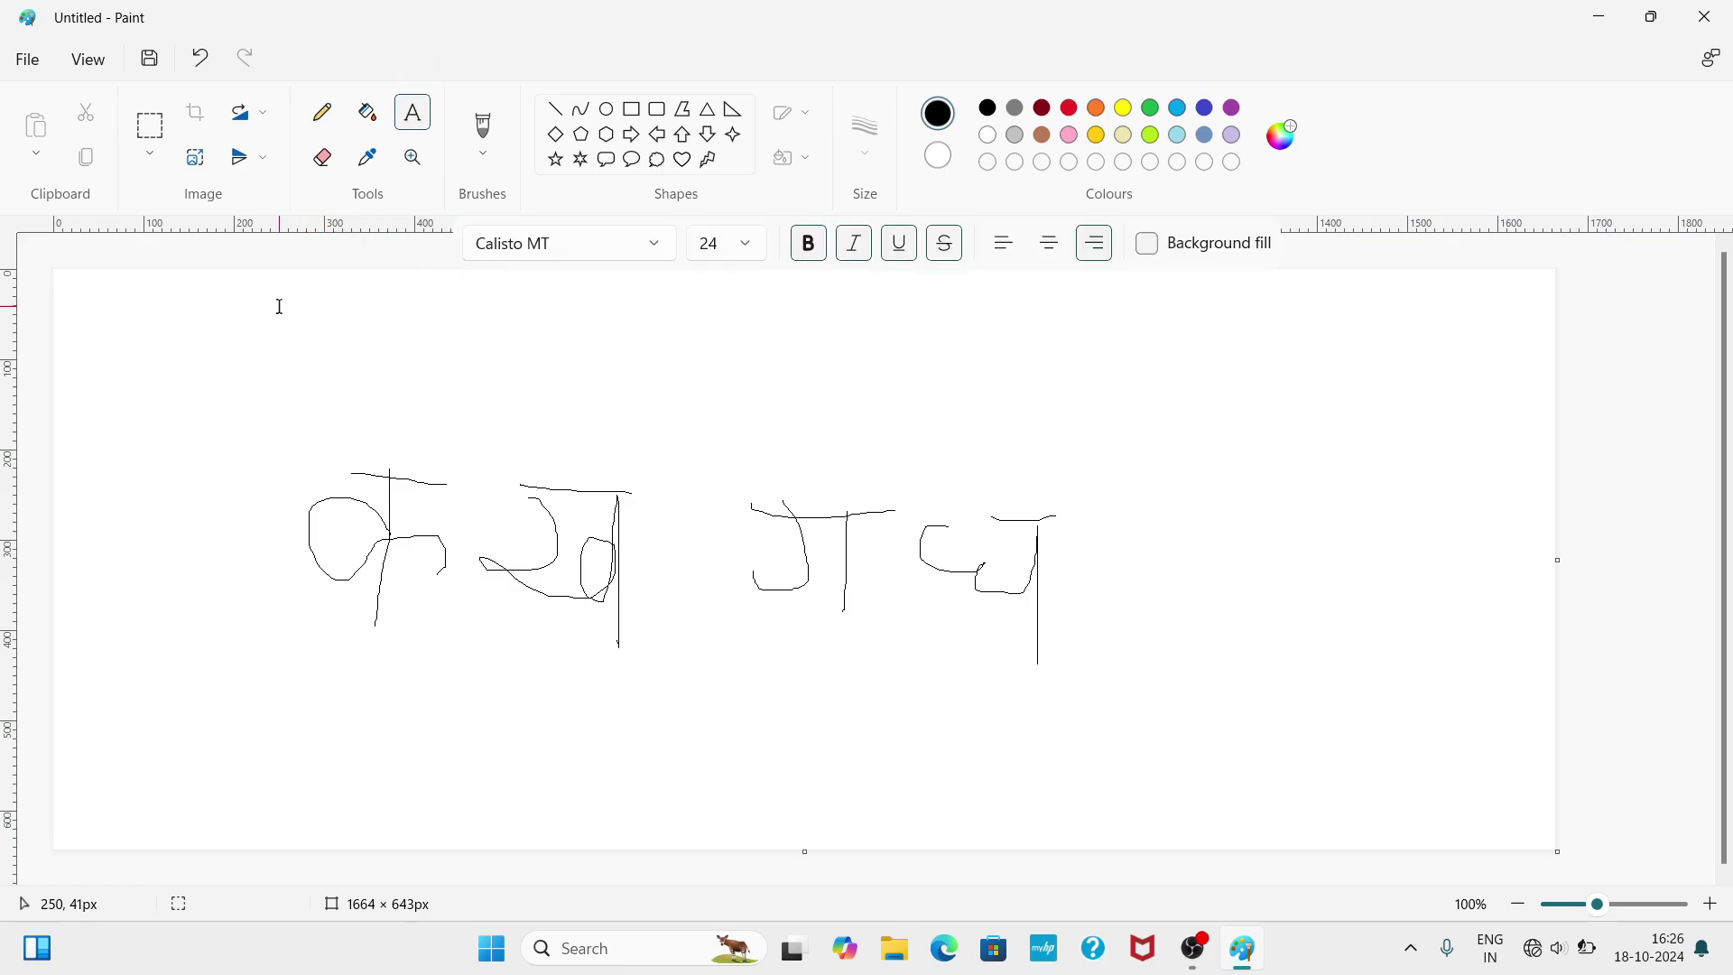
left_click_drag(286, 291, 1193, 436)
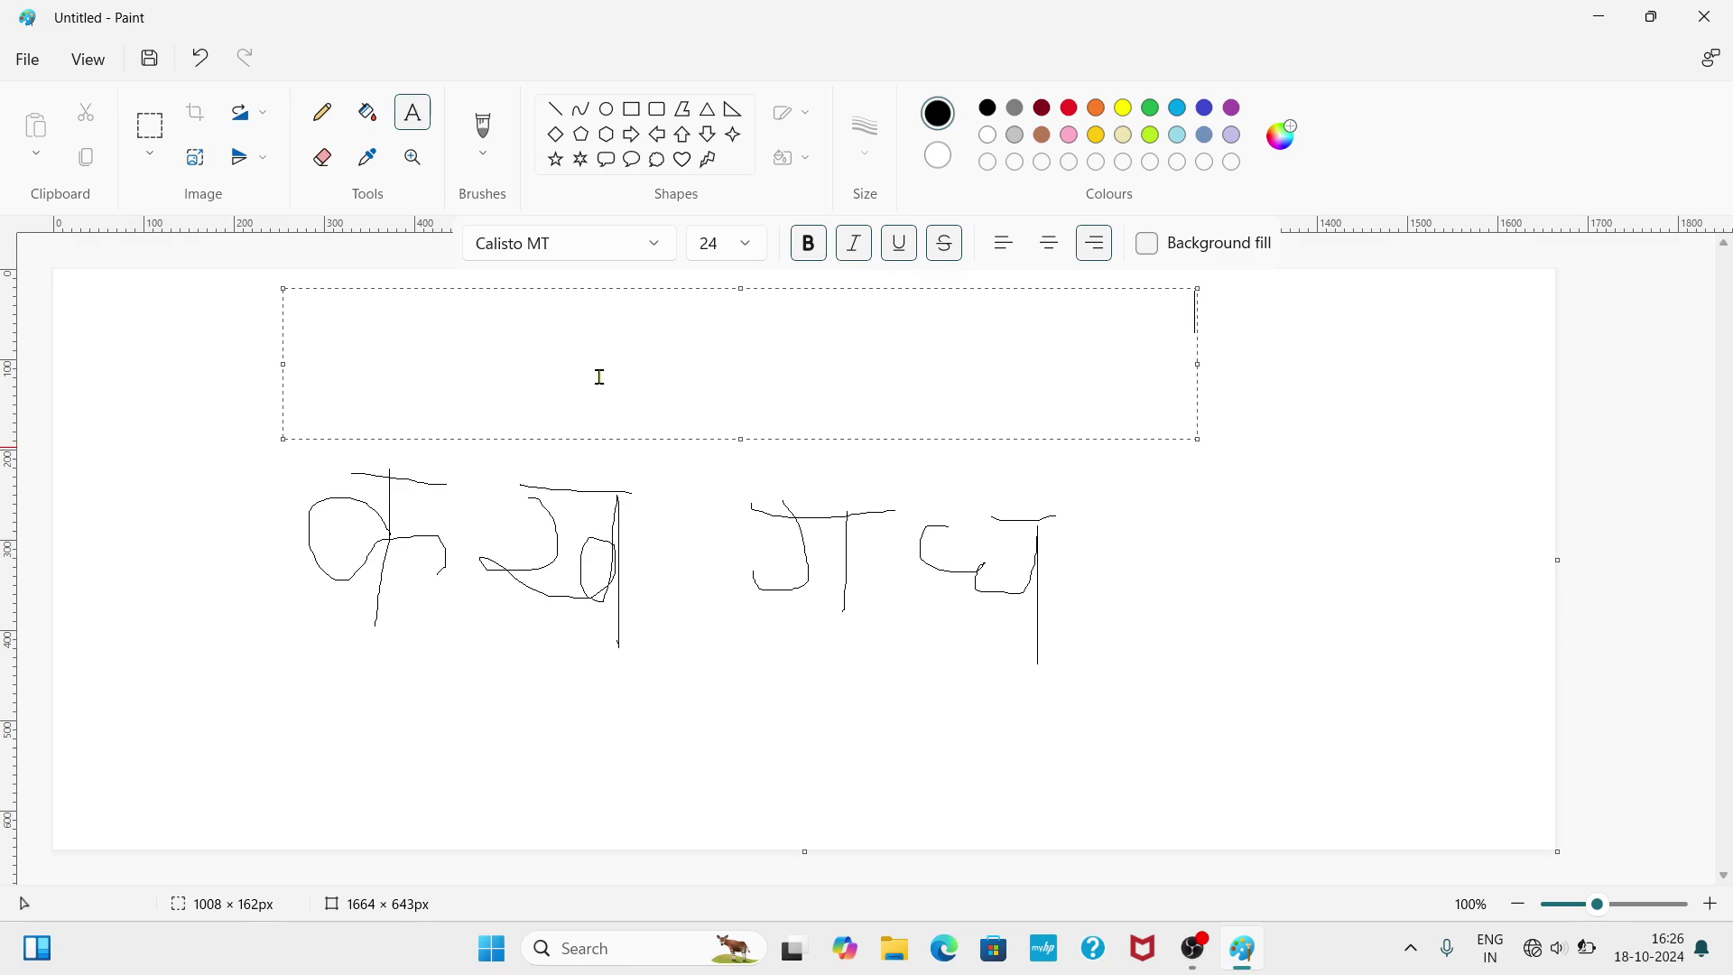
type("computert")
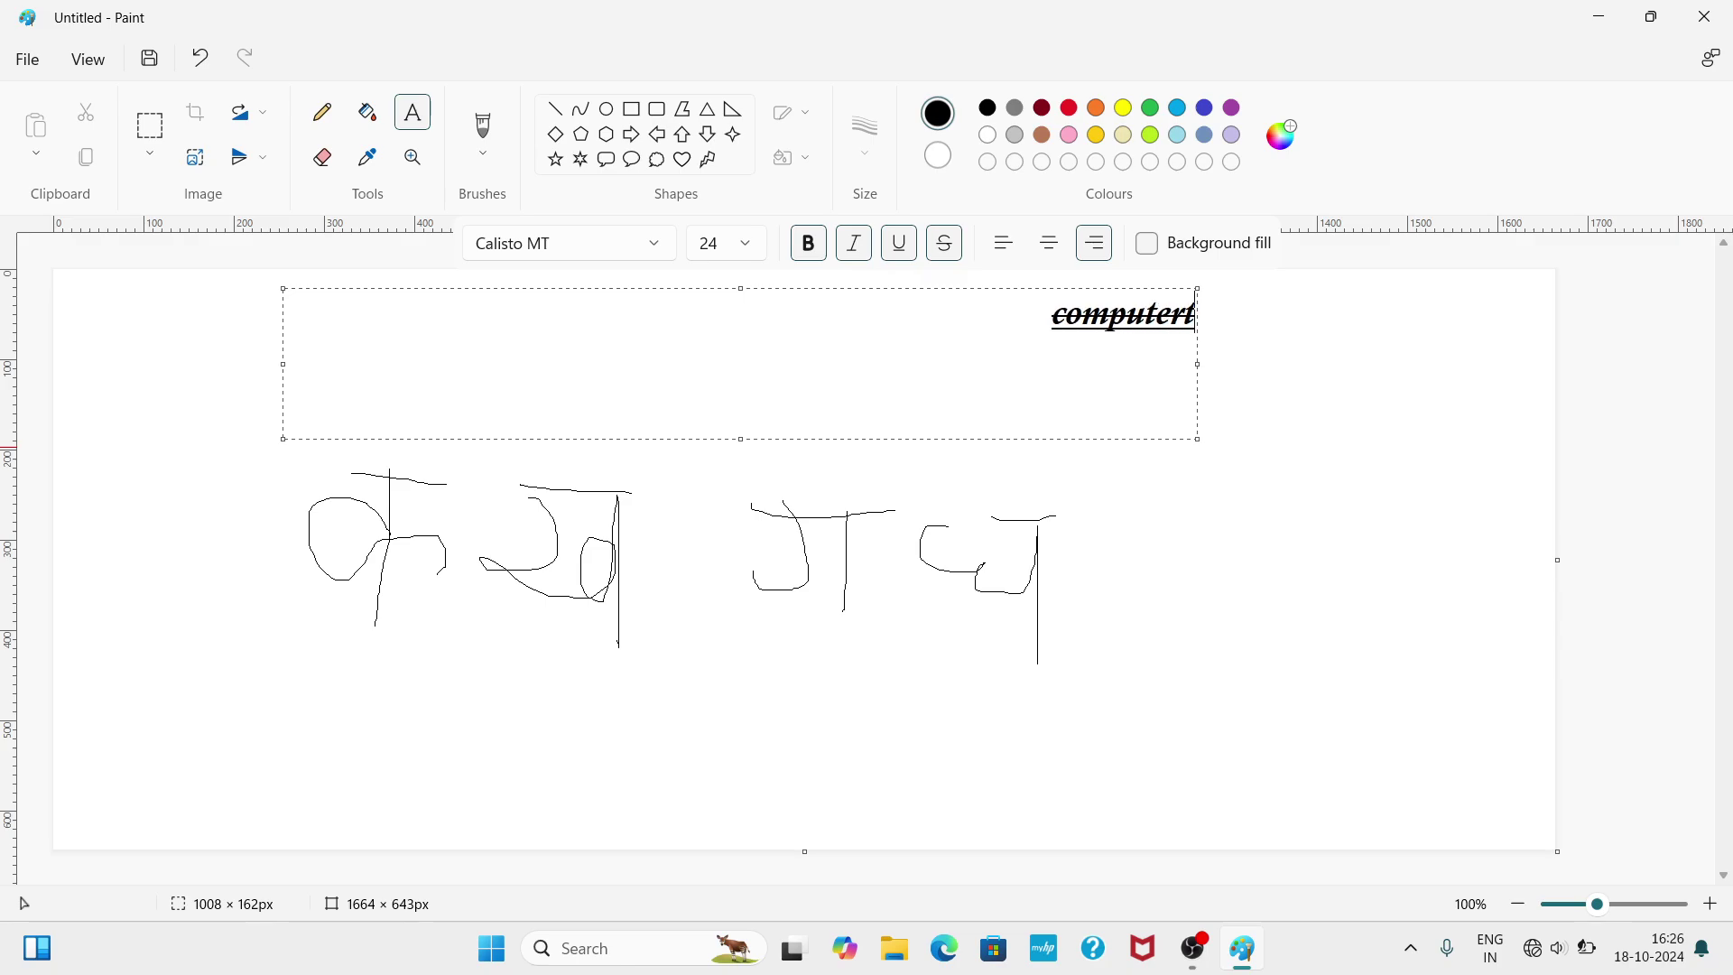
key("BackSpace")
type("w")
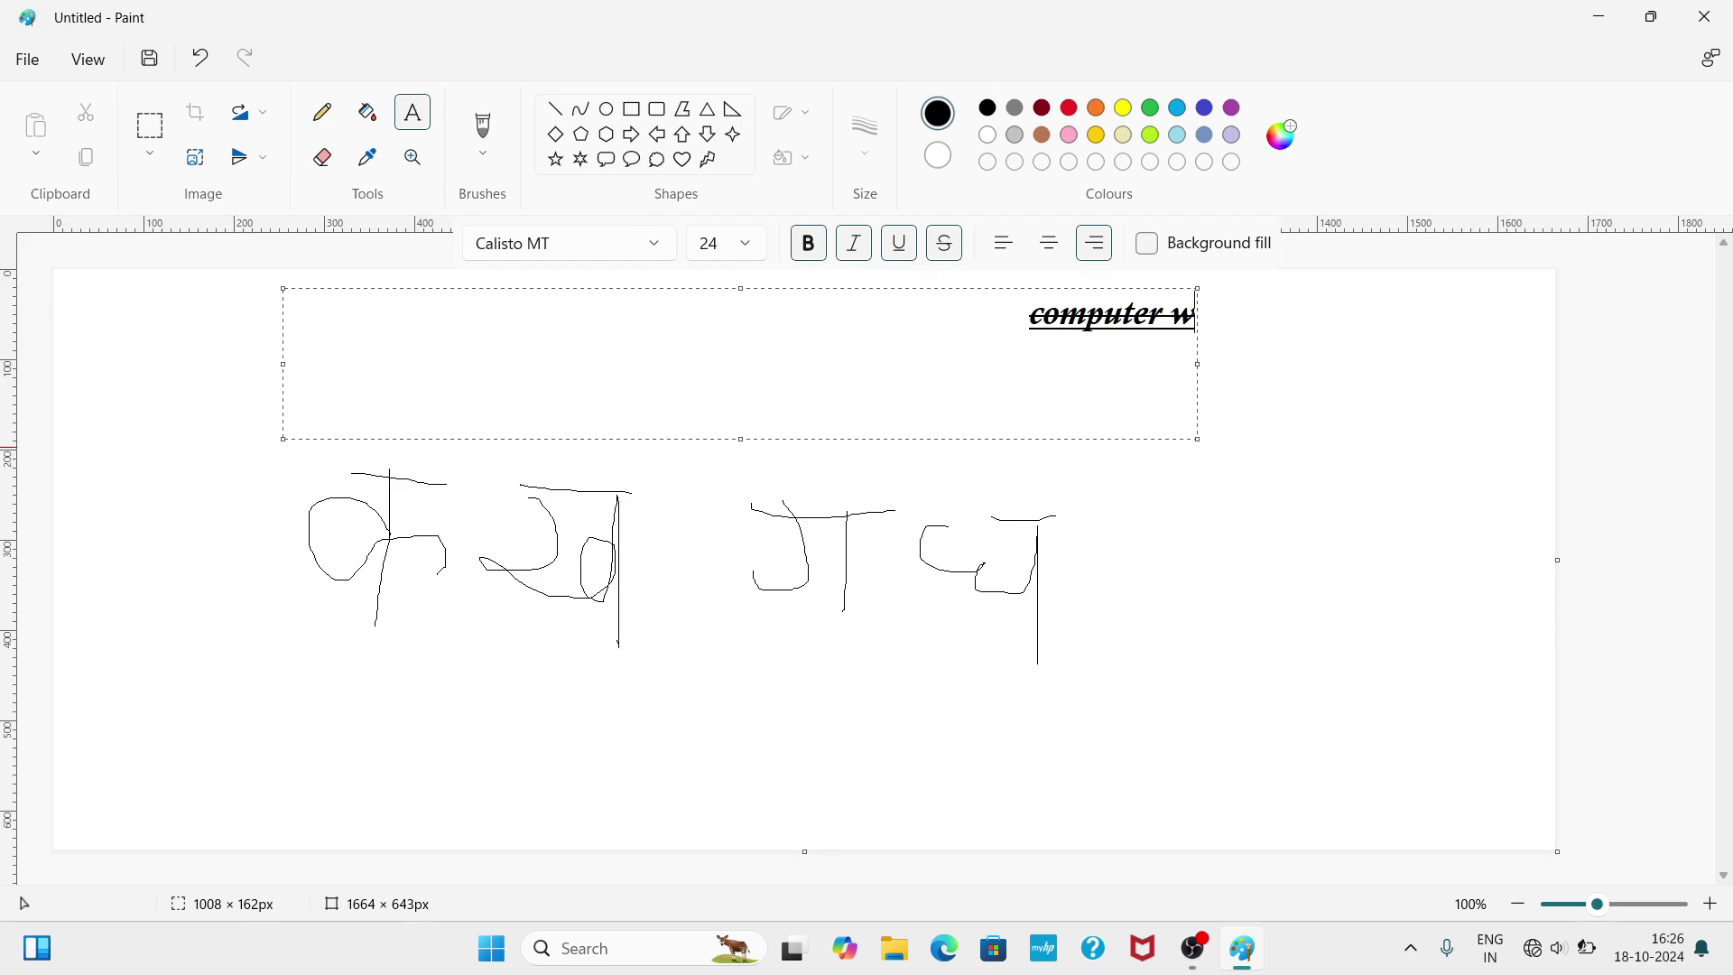
type("ith dhaneshw")
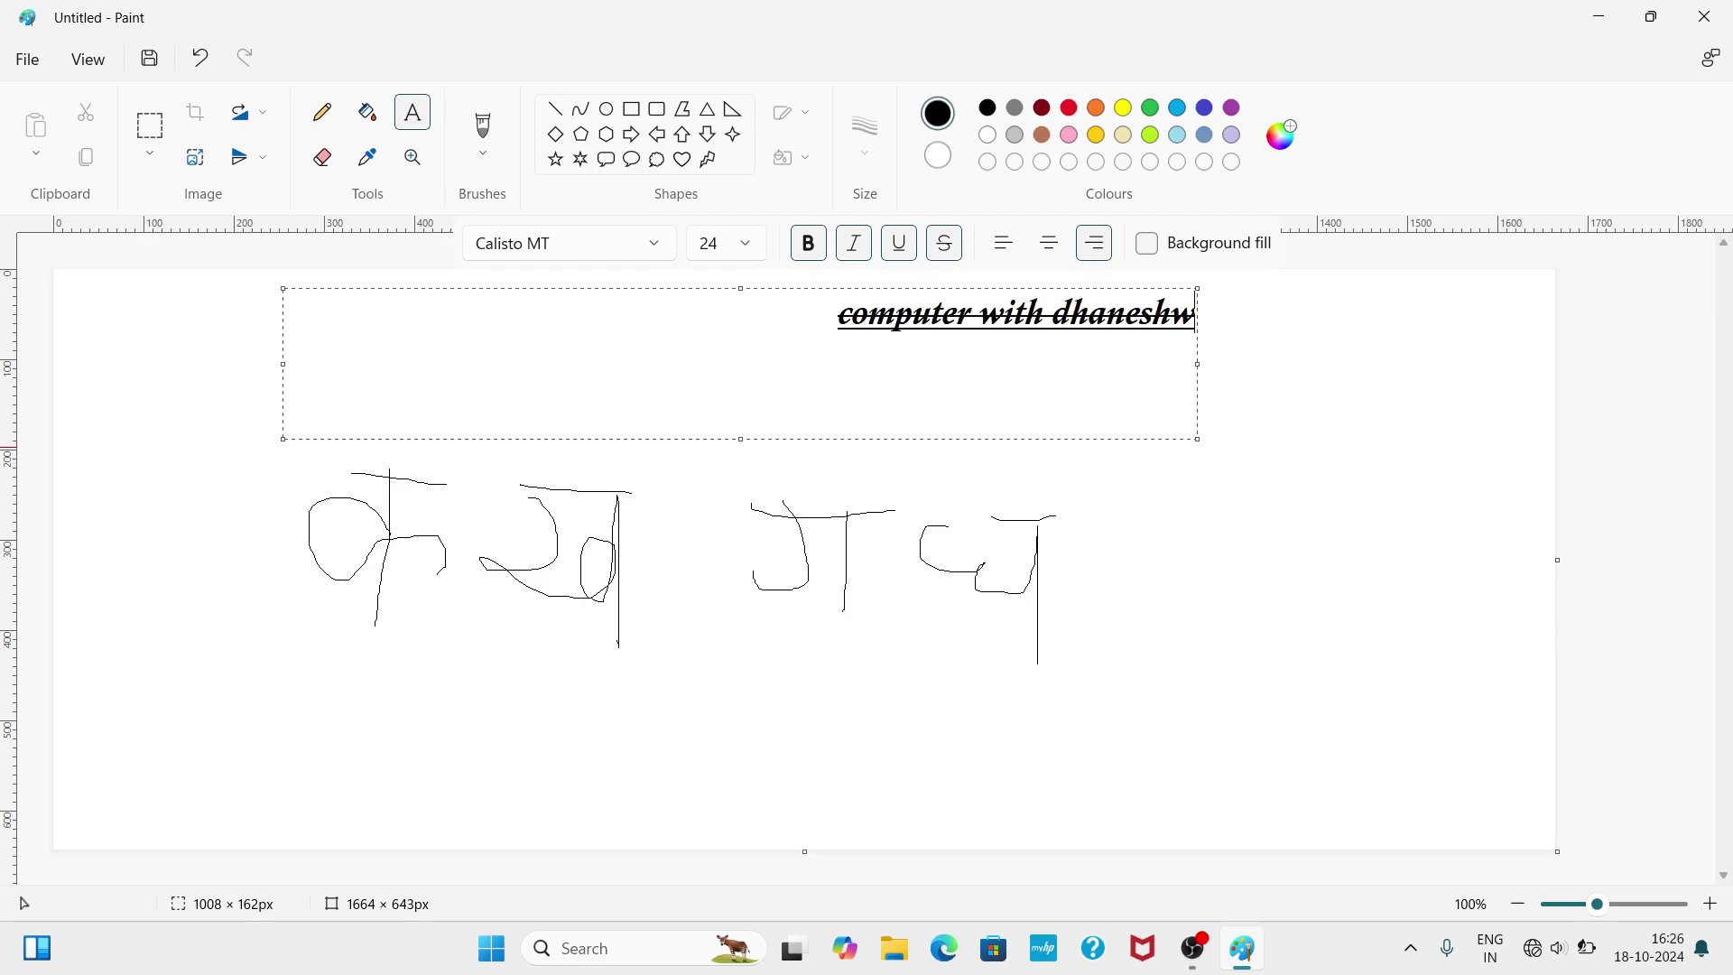
type("ar")
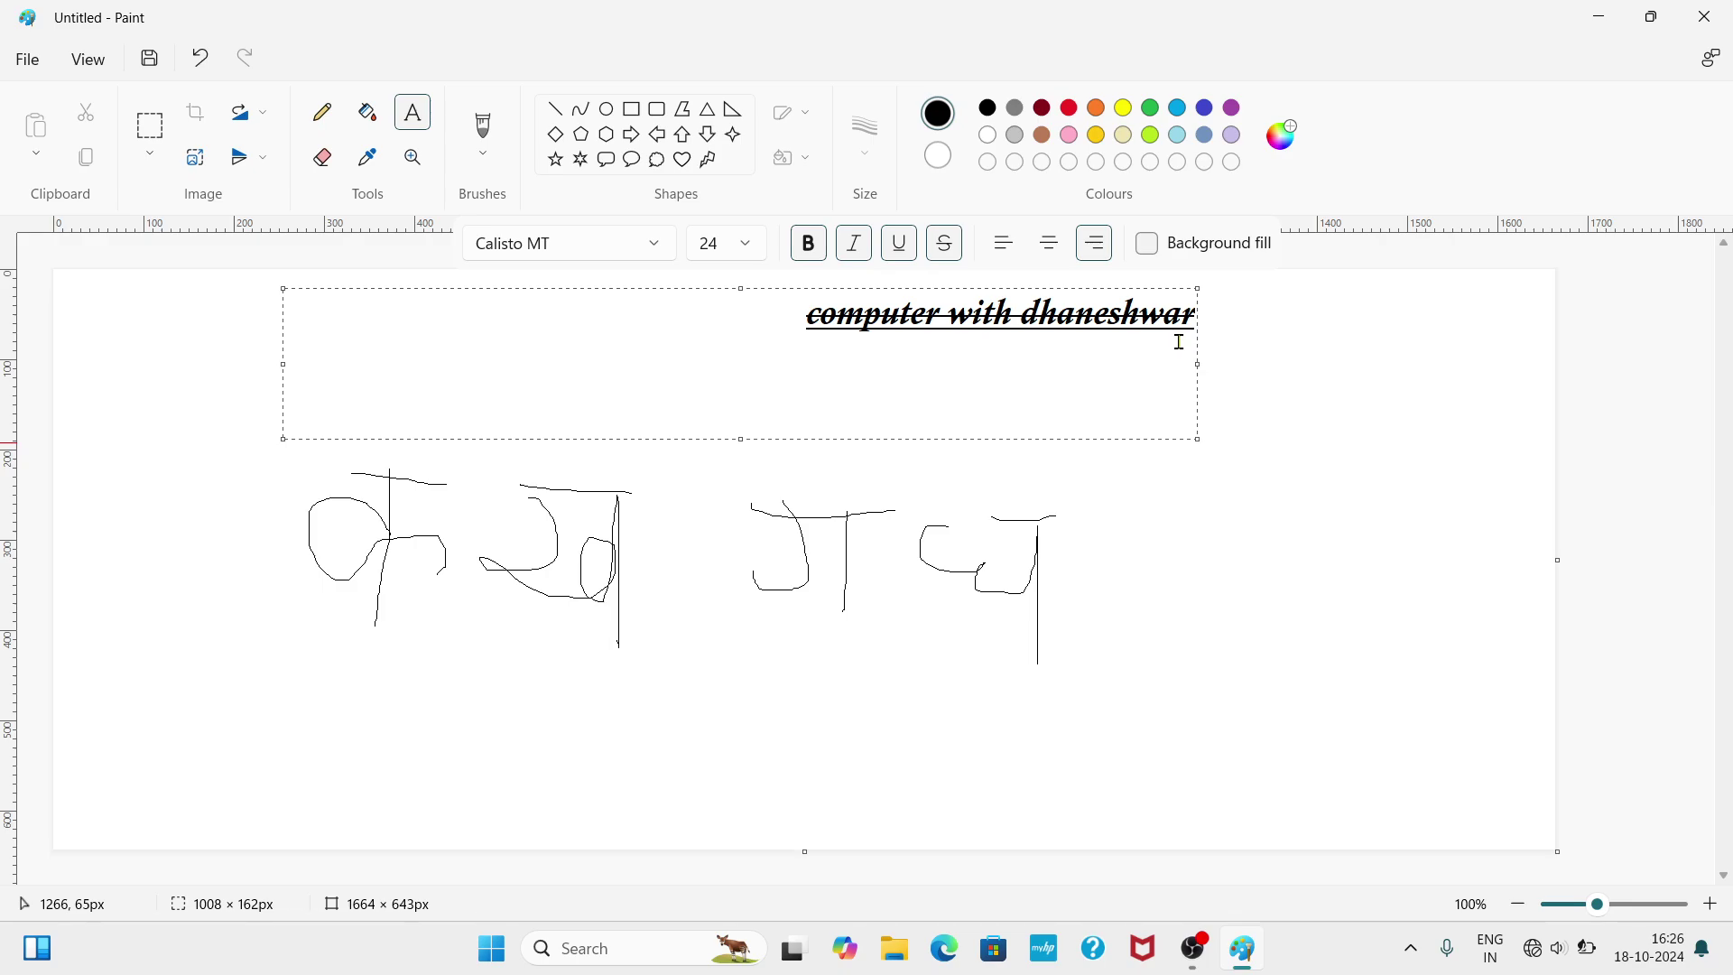
- Try to select the entered line of text above the handwritten letters
key("shift+Left")
key("shift+Left")
key("shift+Left")
key("shift+Left")
key("shift+Left")
key("shift+Left")
key("shift+Left")
key("shift+Left")
key("shift+Left")
key("shift+Left")
key("shift+Left")
key("shift+Left")
key("shift+Left")
key("shift+Left")
key("shift+Left")
key("shift+Left")
key("shift+Left")
key("shift+Left")
key("shift+Left")
key("shift+Left")
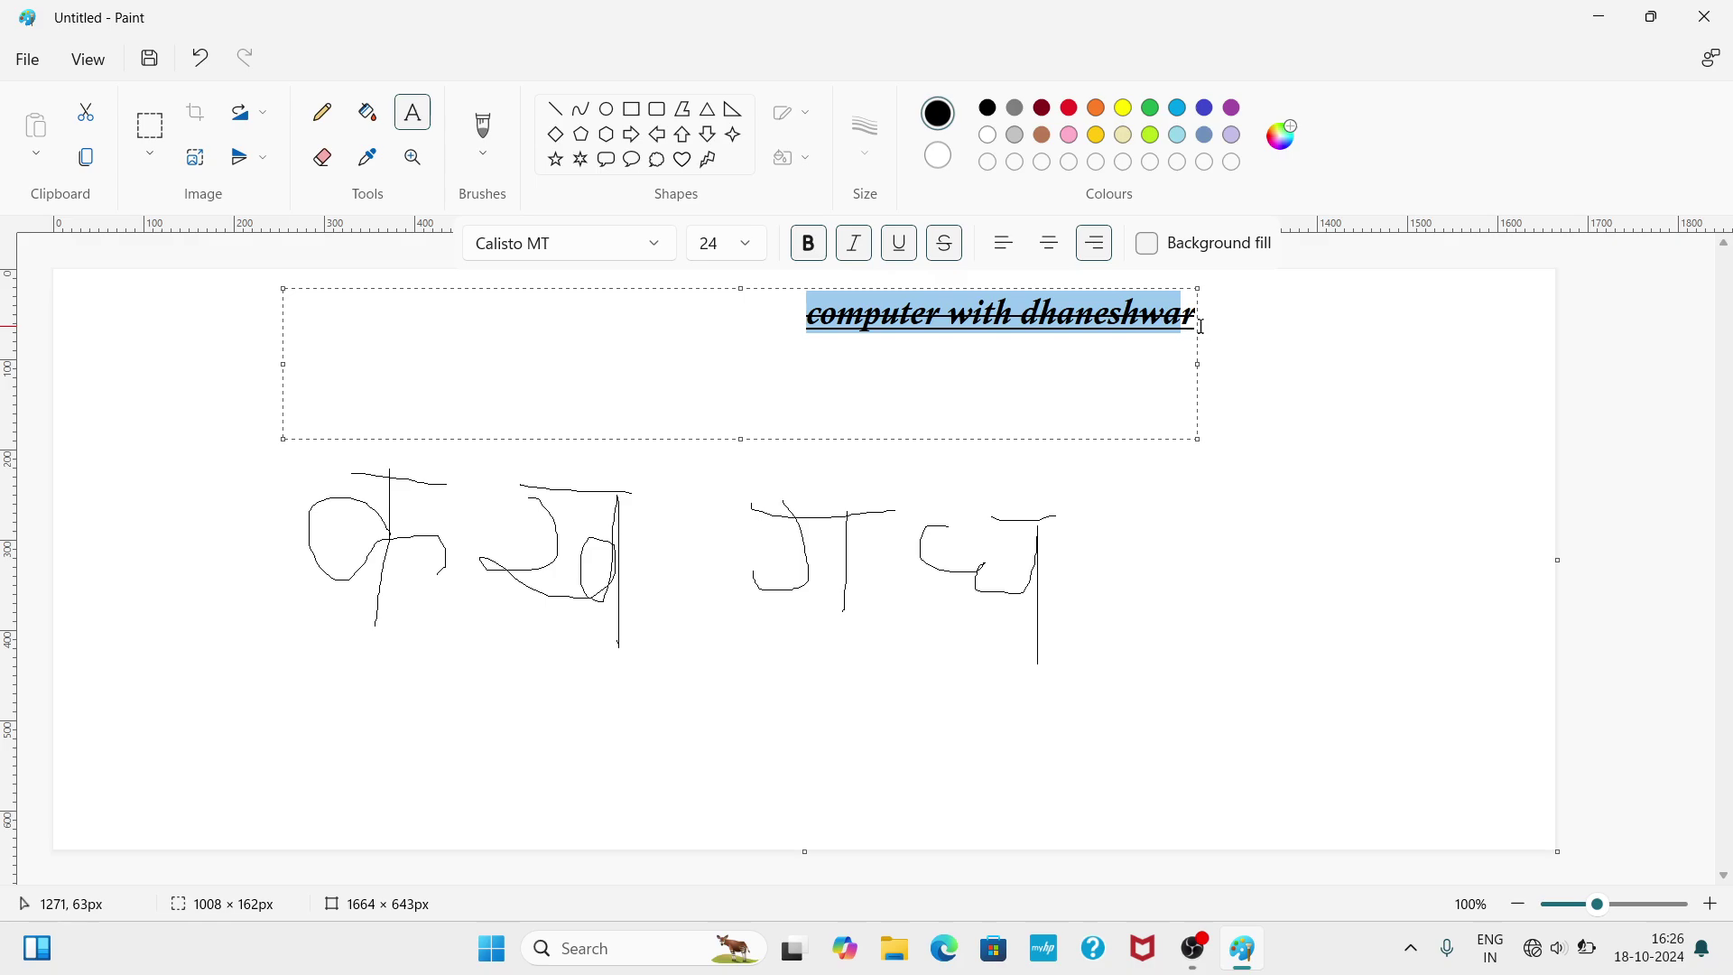
left_click(873, 310)
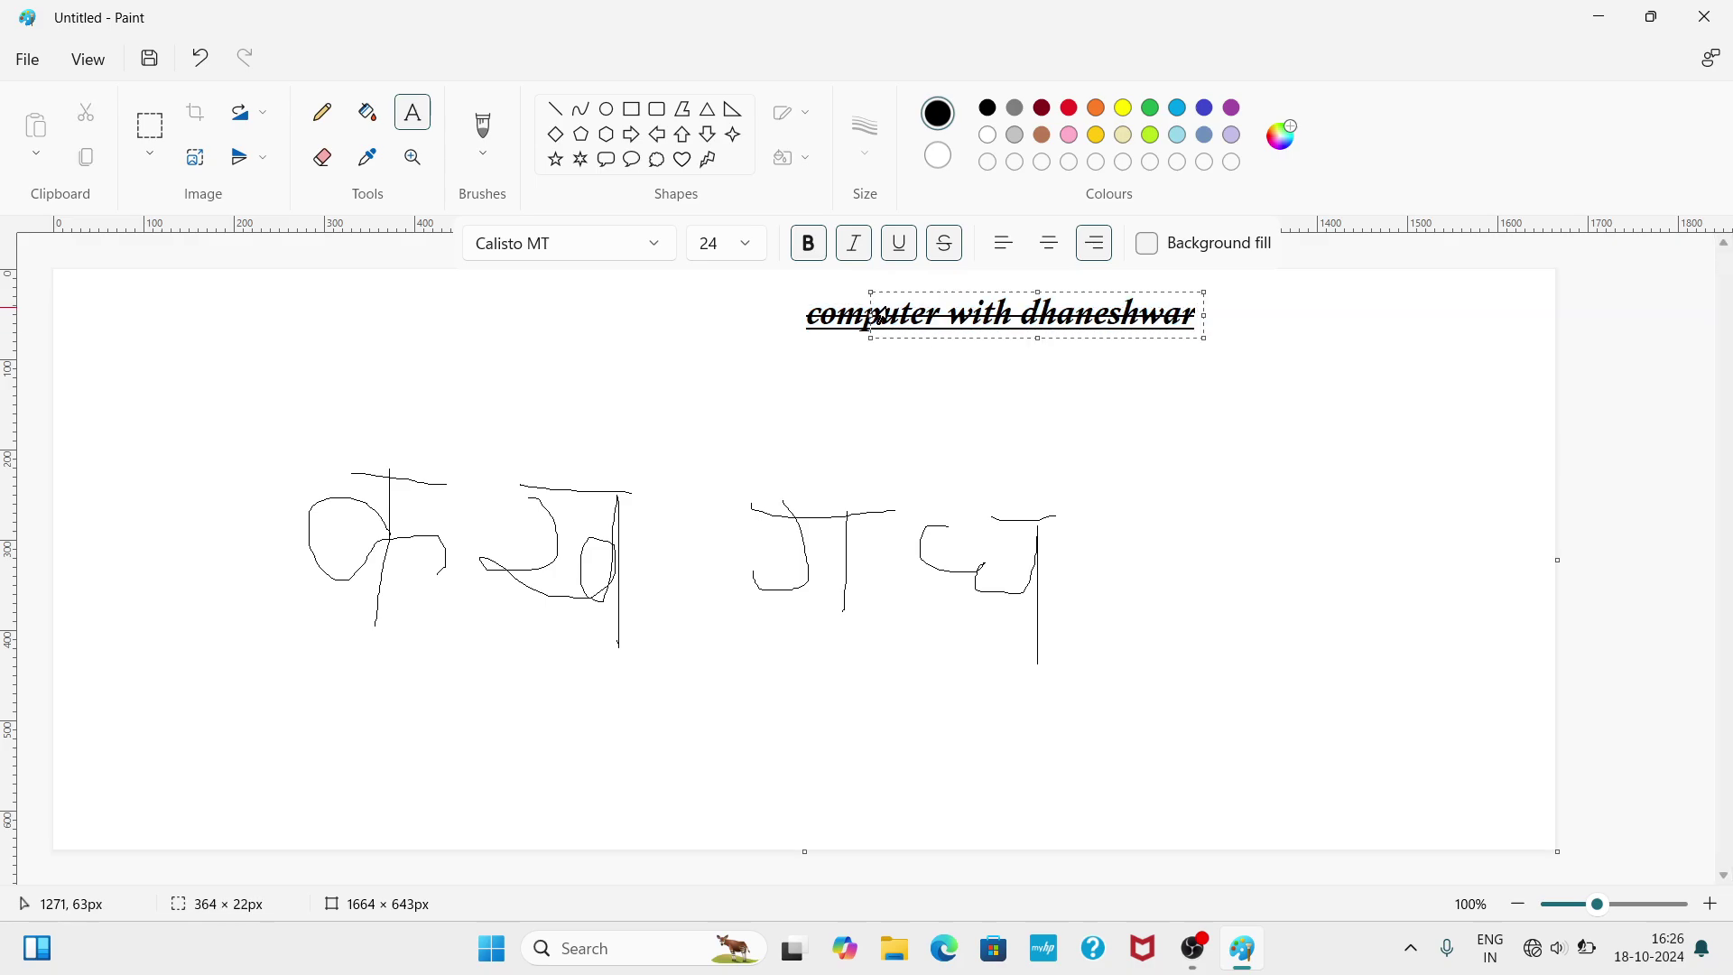
key("ctrl+z")
left_click(972, 381)
- Add a second text box of about 918 × 78 px below the first line and enter "computer with" and the presenter's name again
left_click(665, 382)
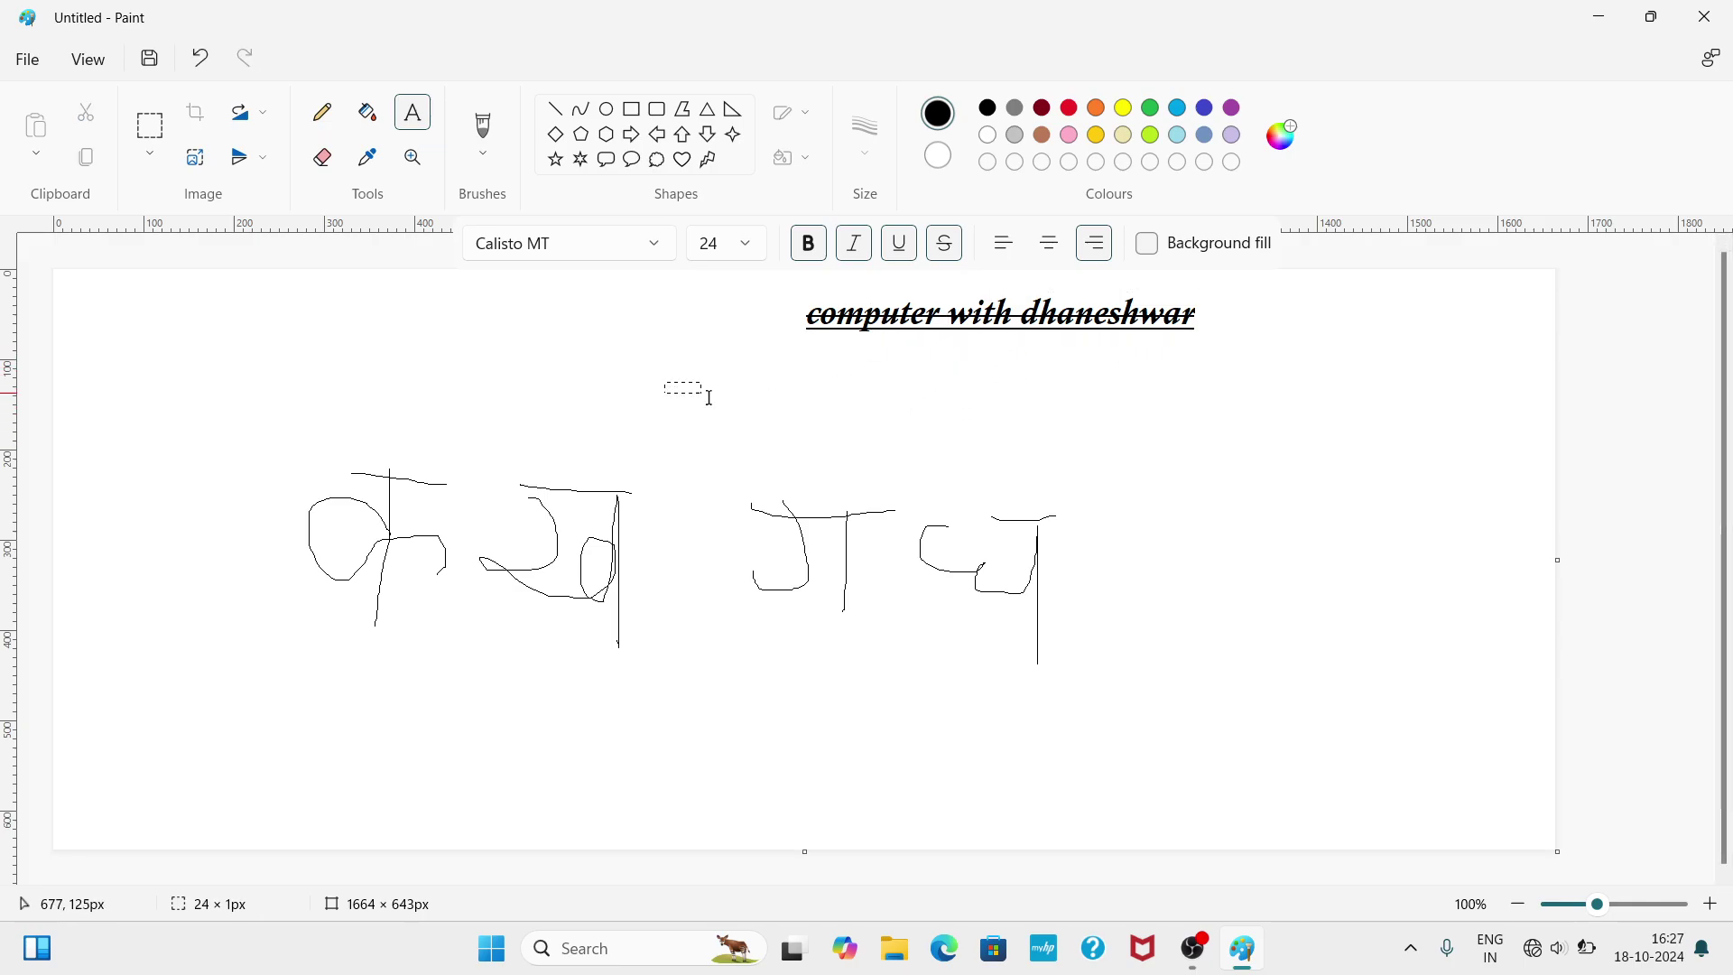
left_click_drag(709, 397, 1496, 454)
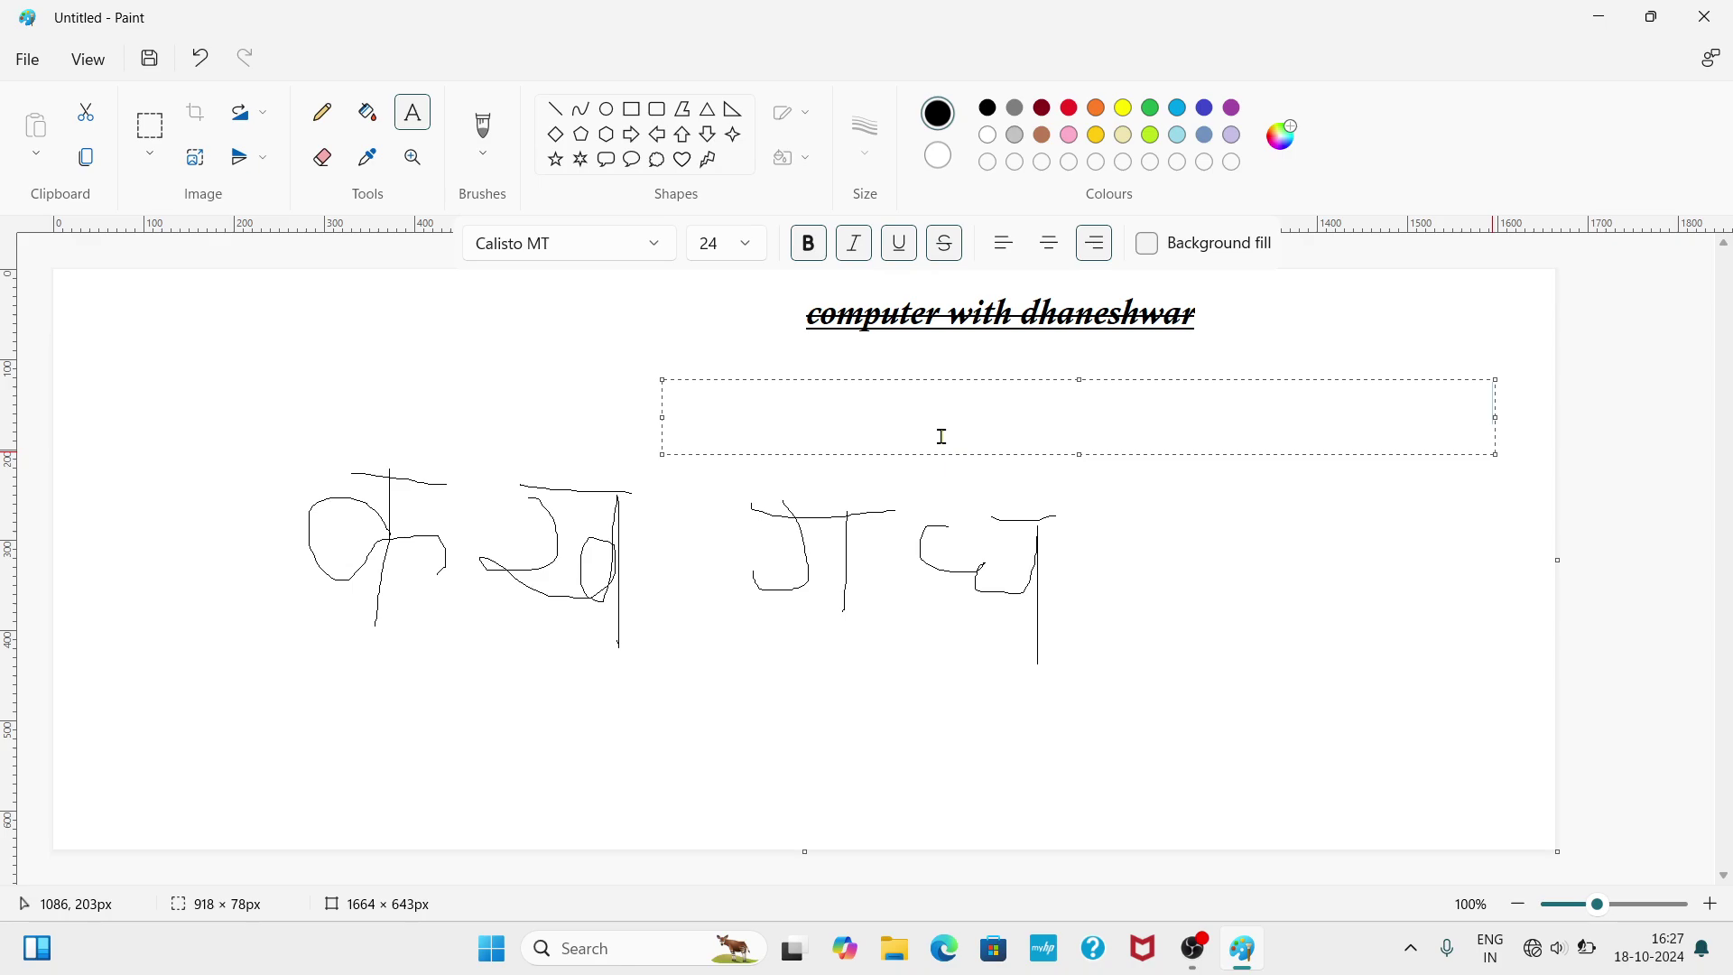
type("computer")
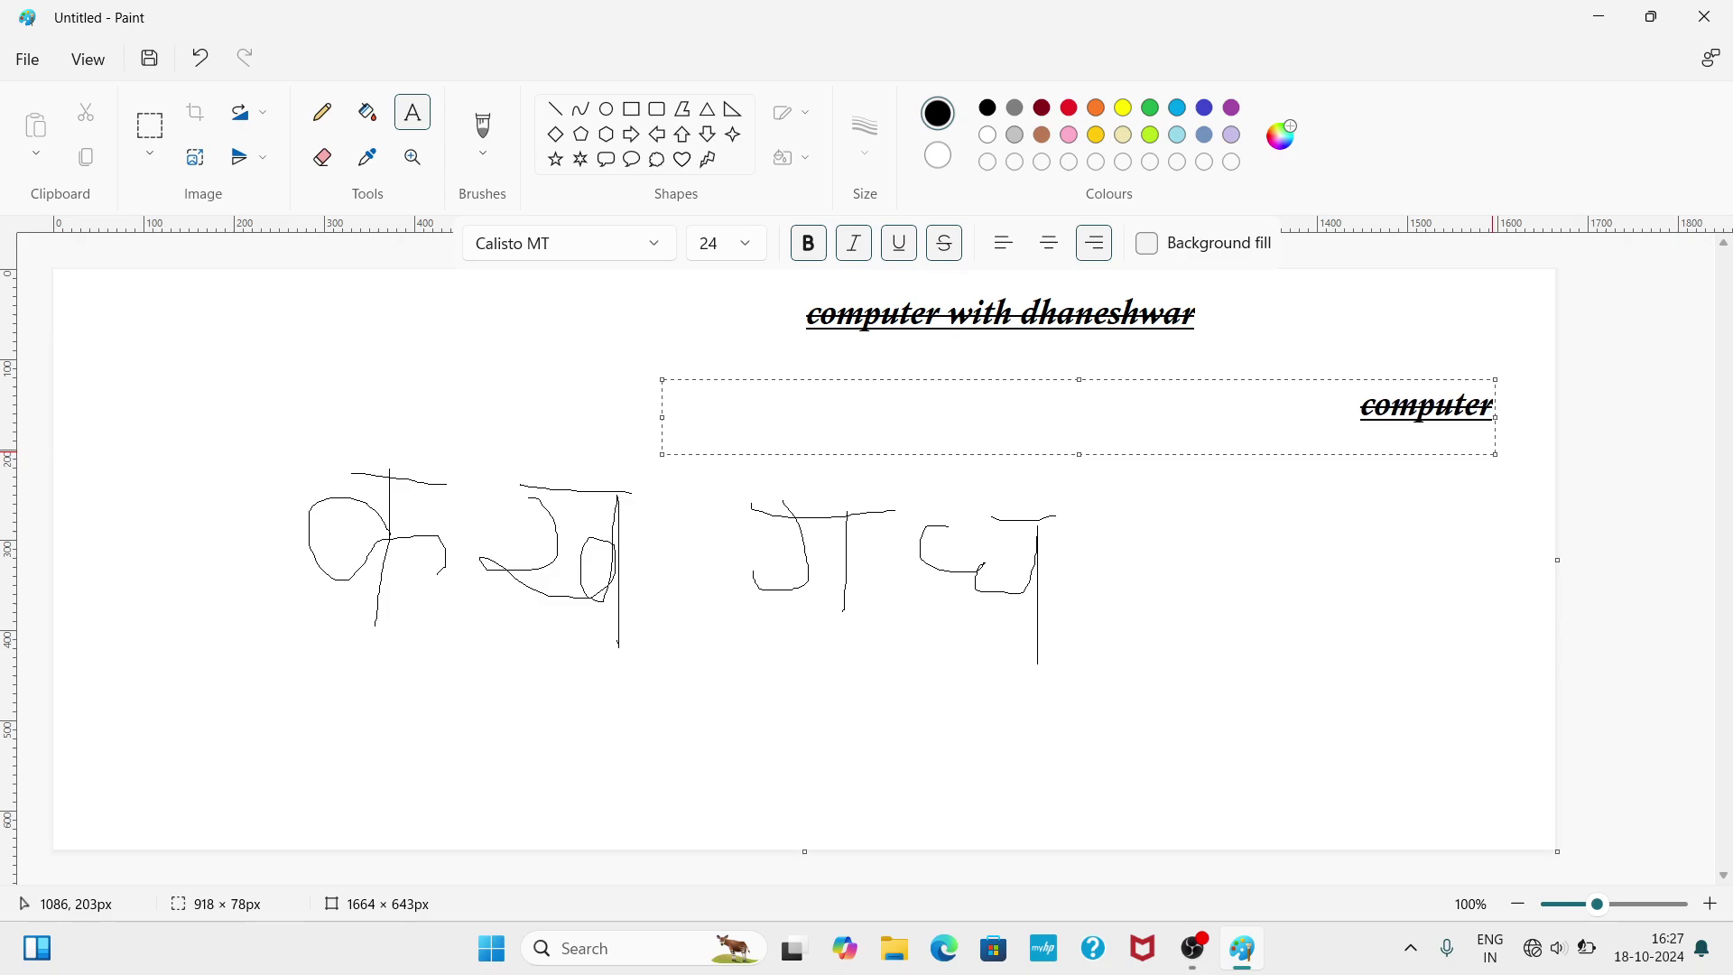
type(" with dhane")
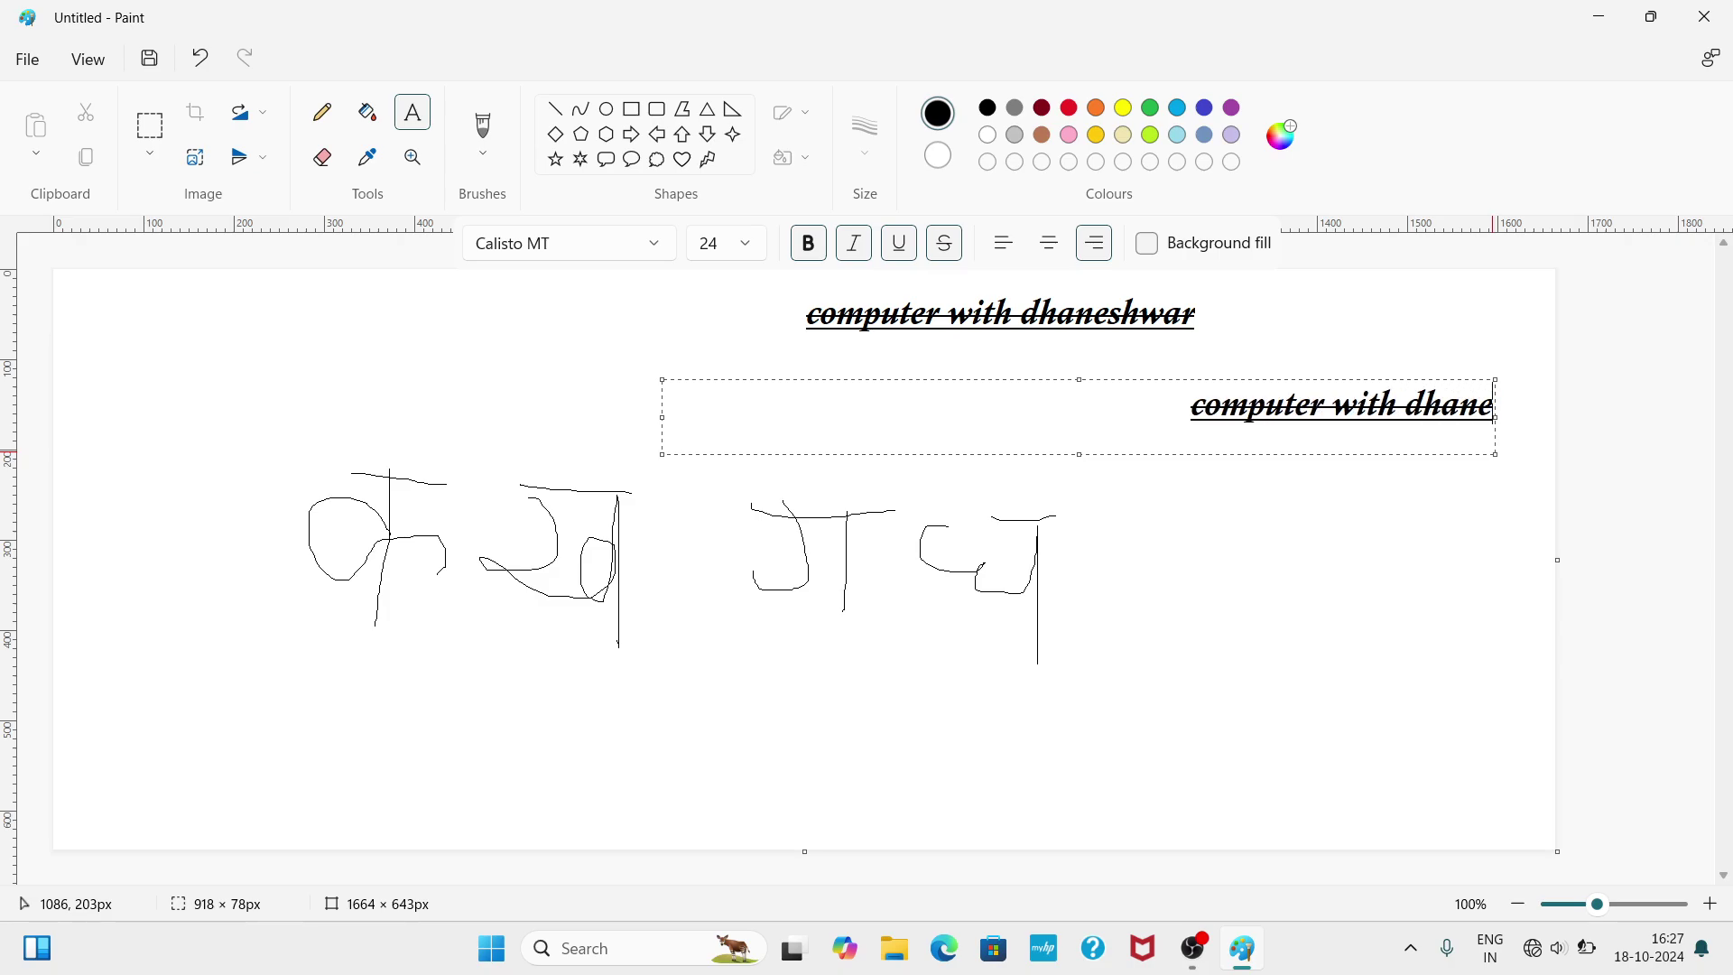
type("shwar")
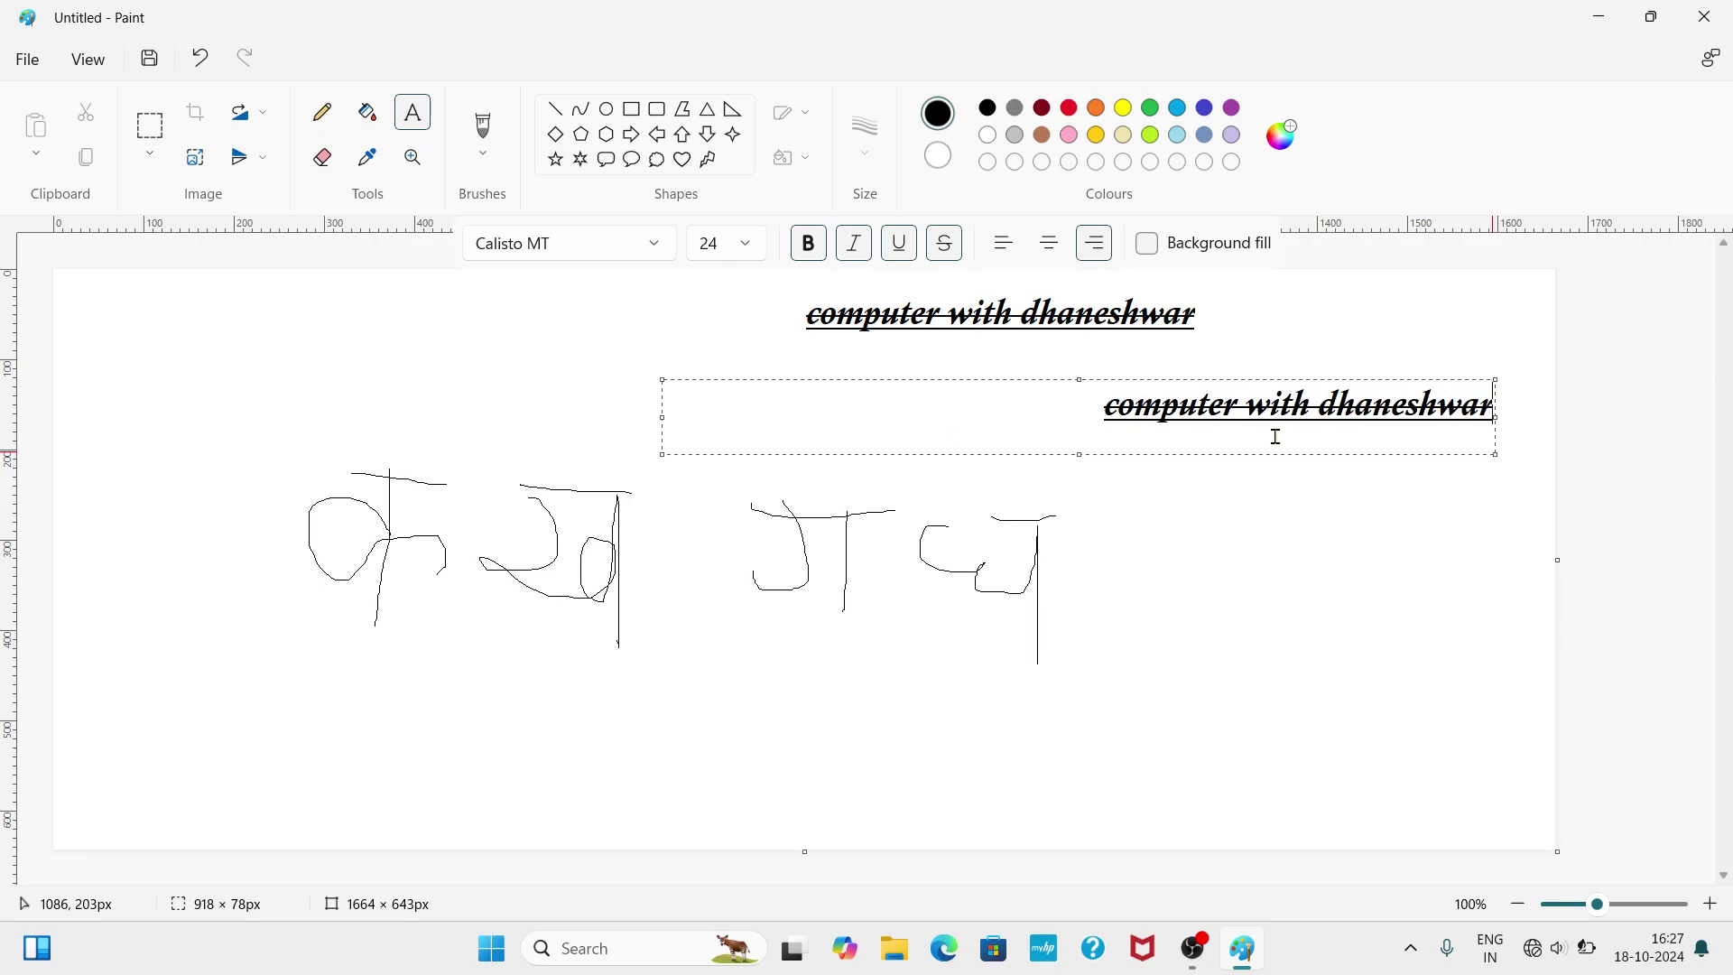
- Select all text in the second text box, try left, centre and right alignment, and finish with left alignment
key("ctrl+a")
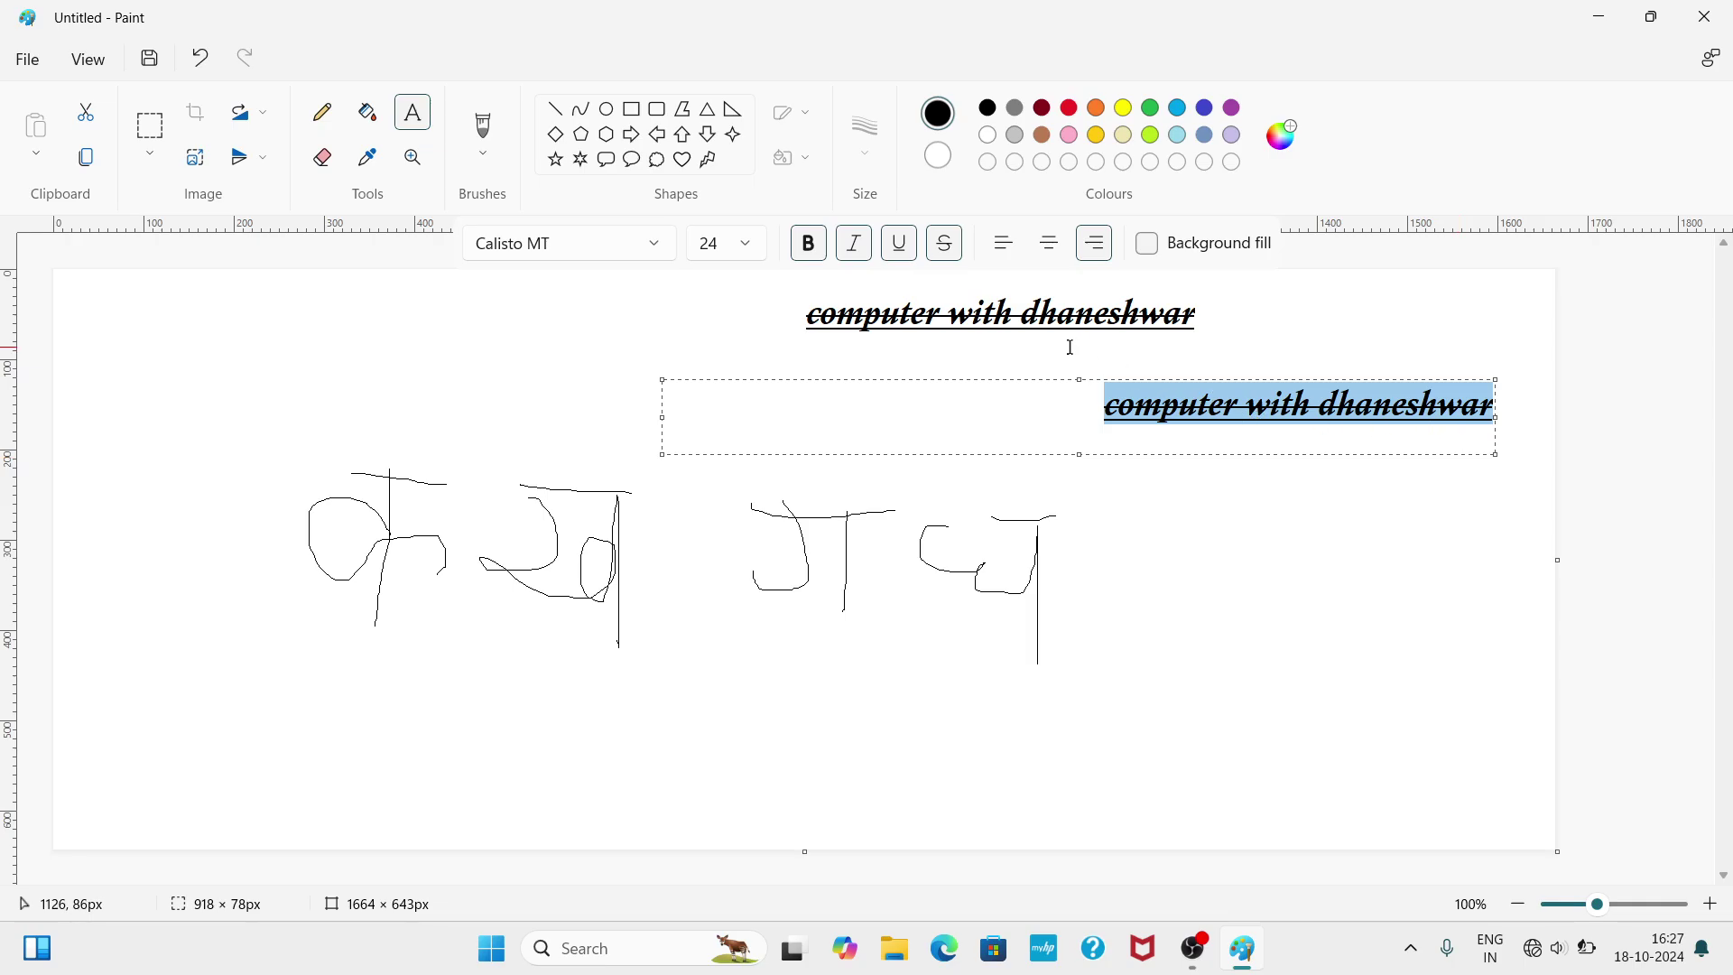
left_click(1002, 252)
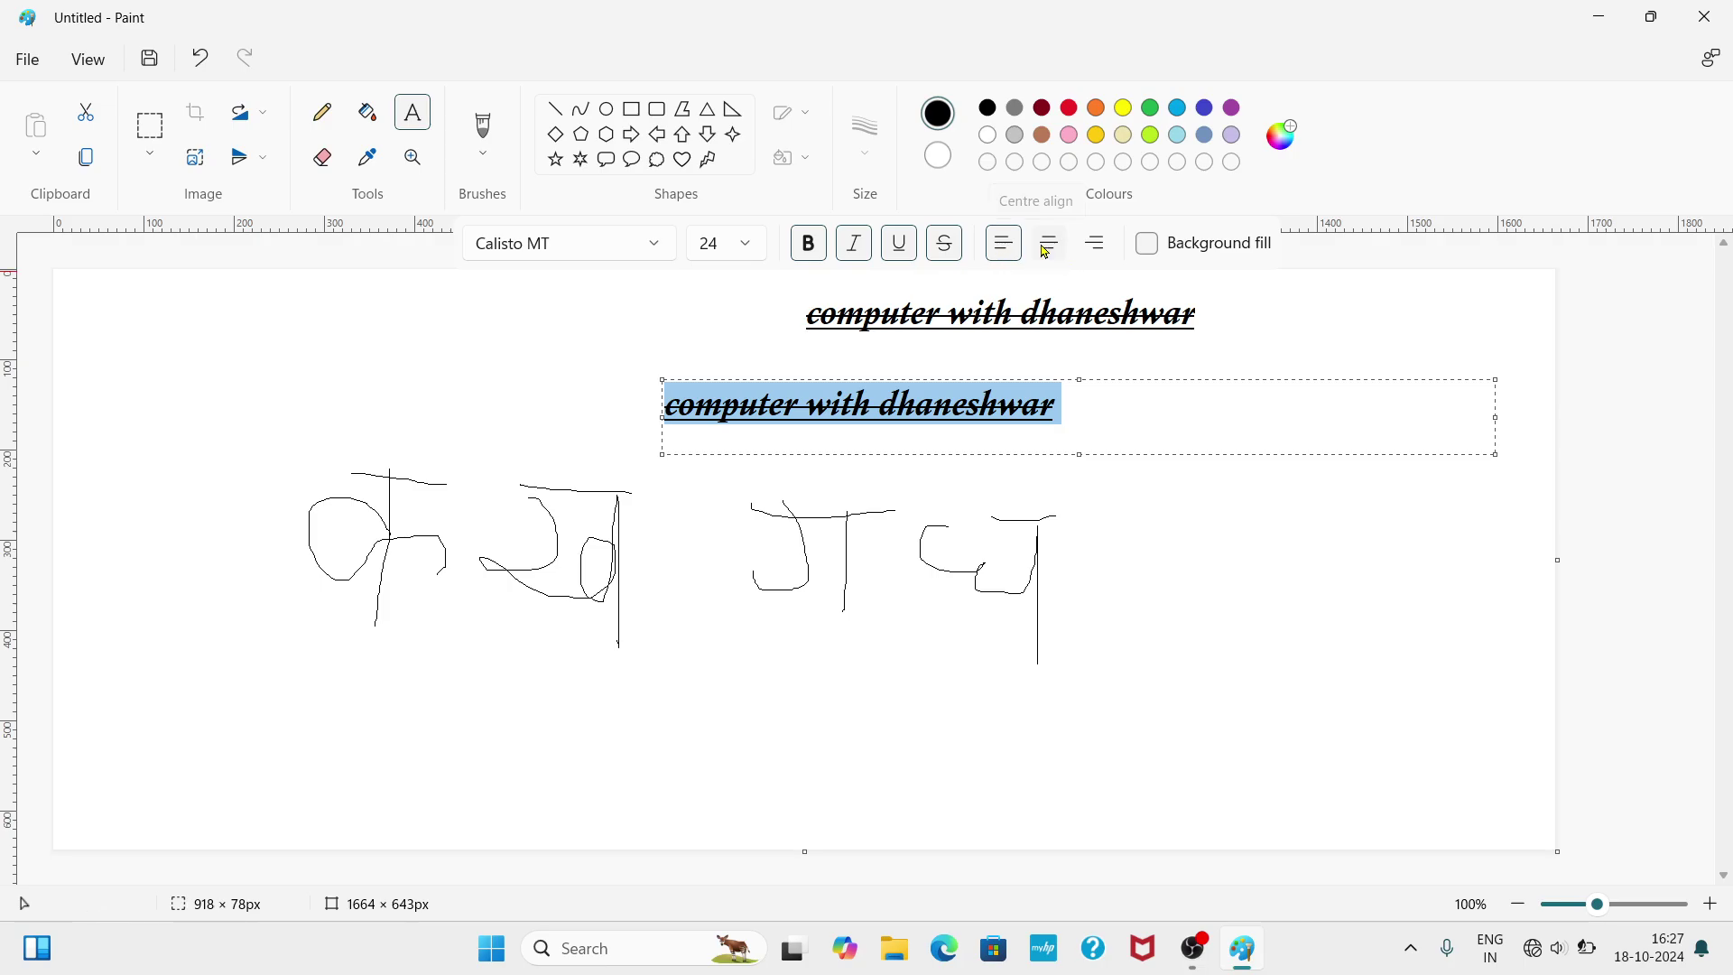
left_click(1045, 252)
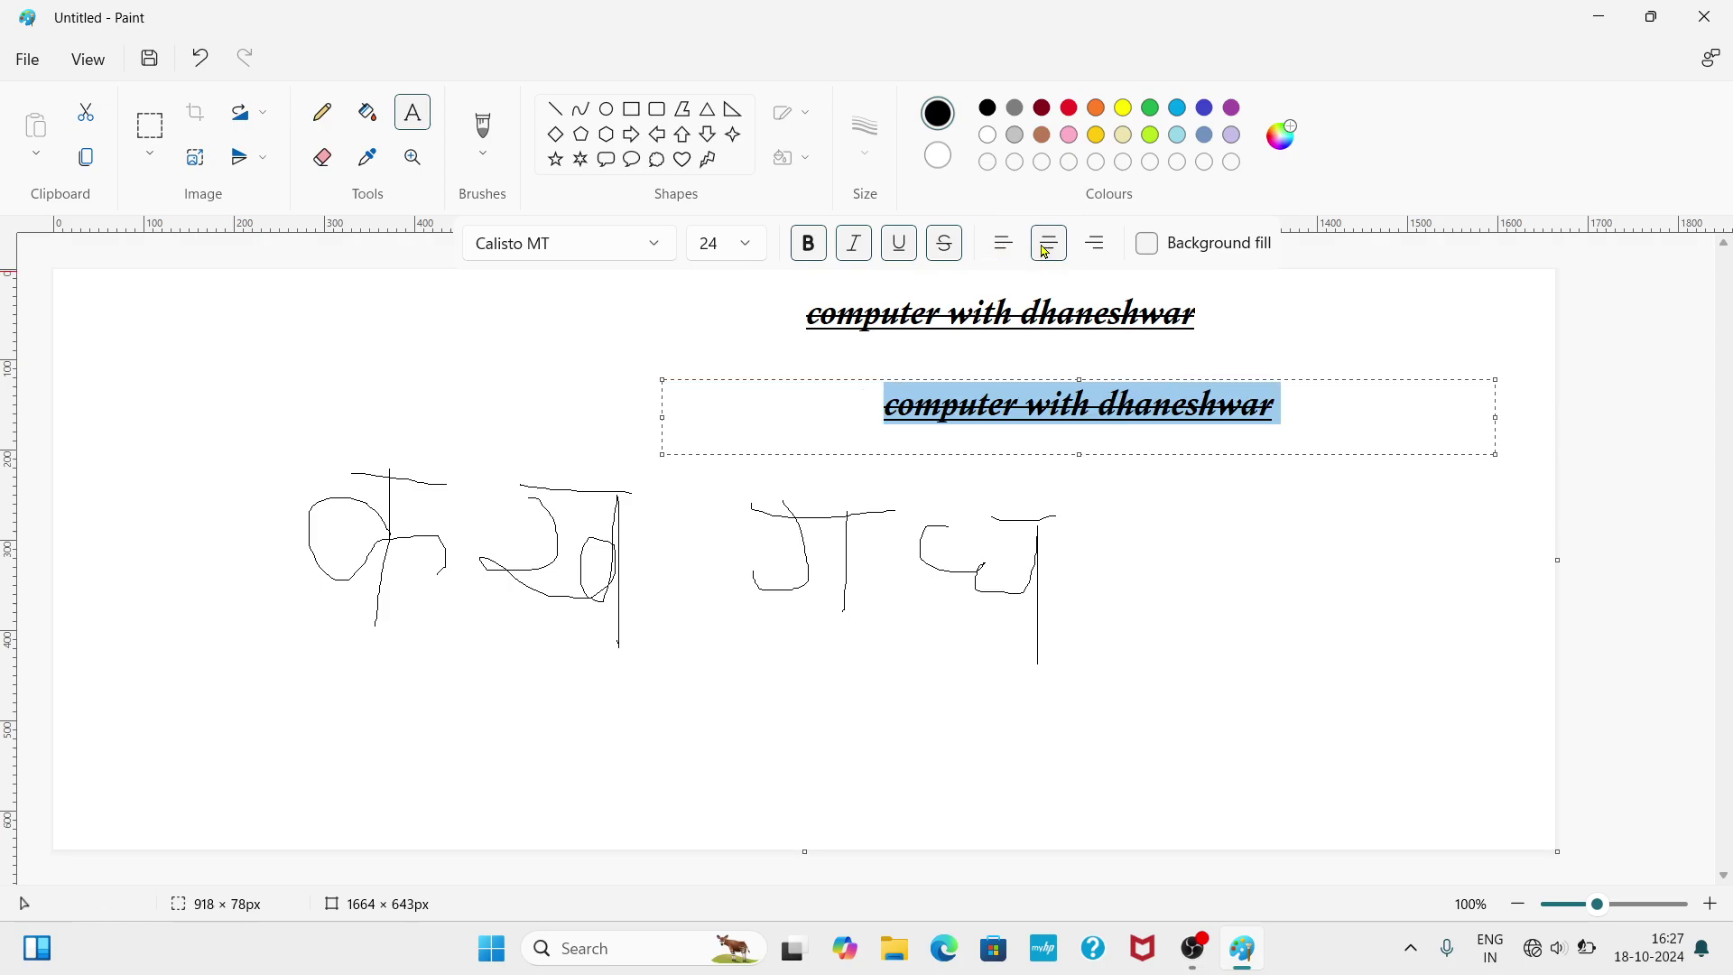
left_click(1097, 257)
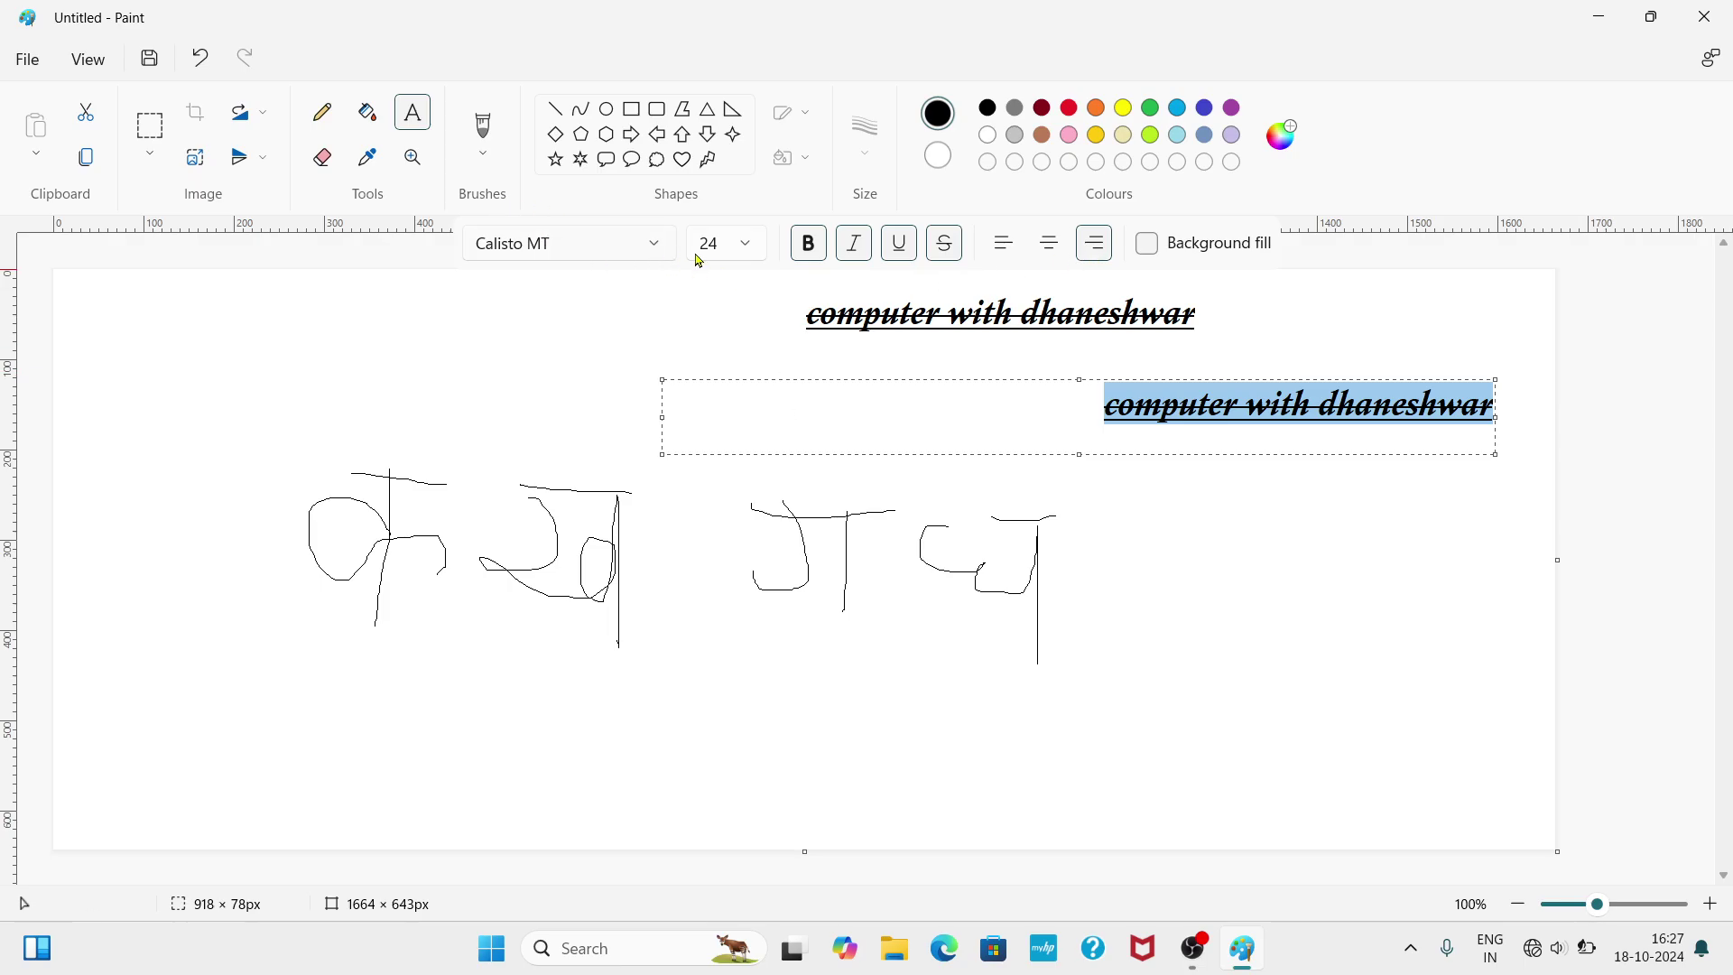
left_click(1004, 243)
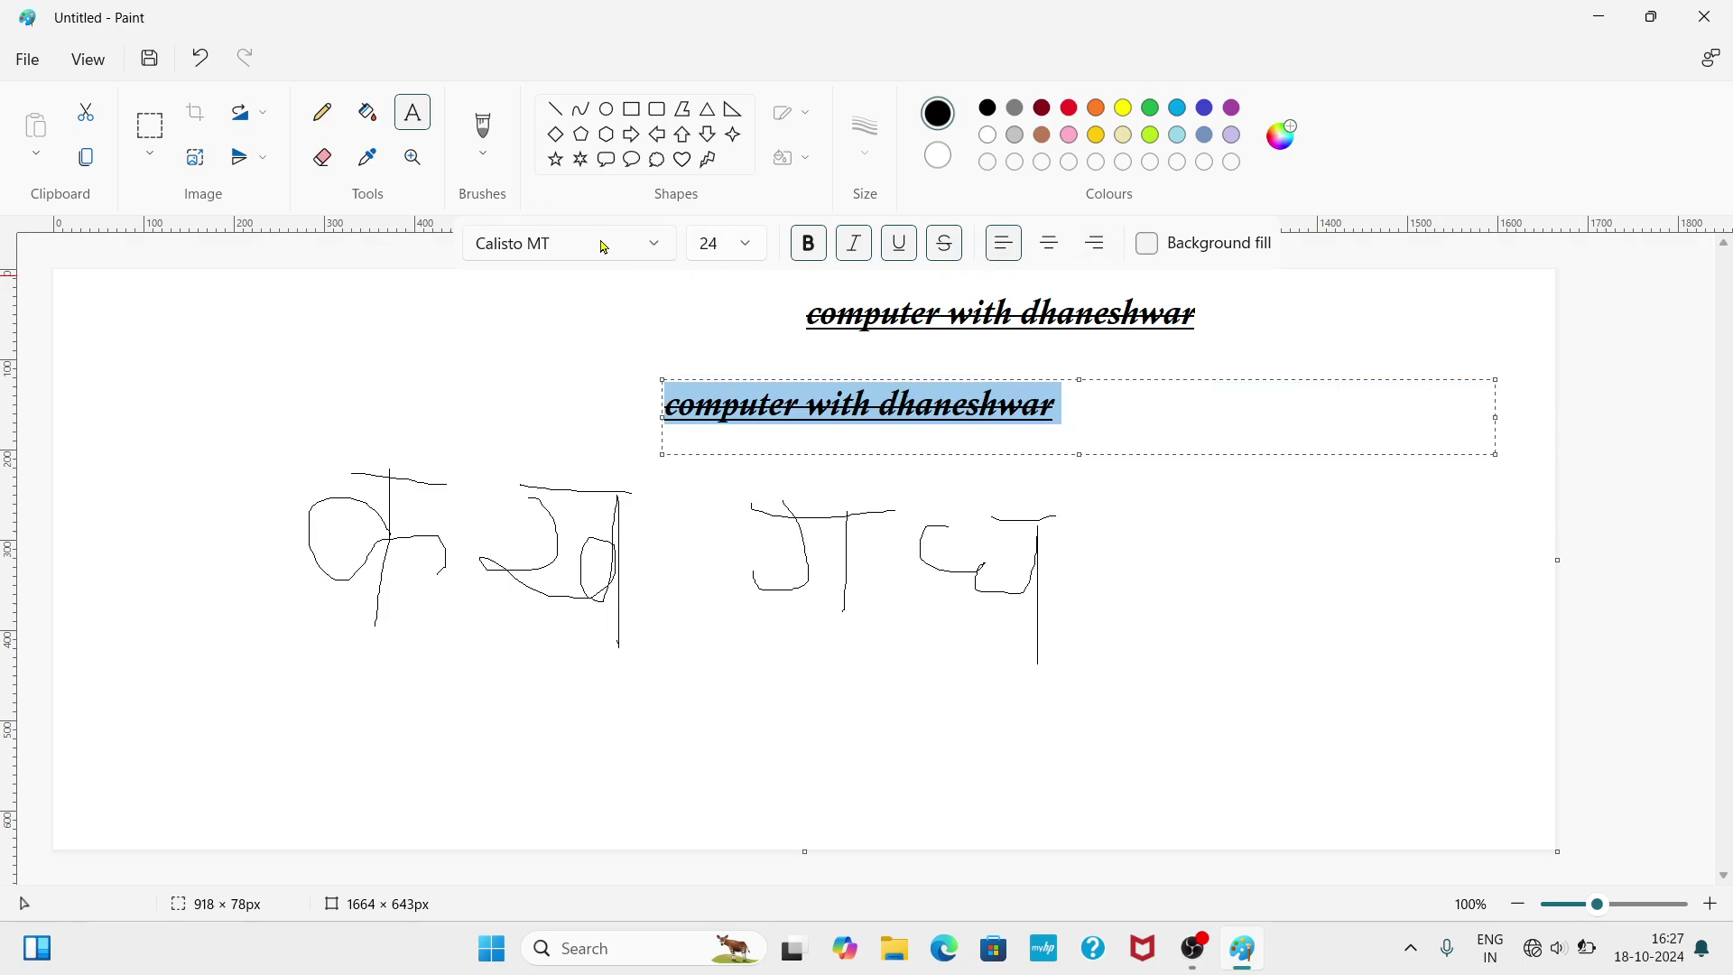
- Try the fonts Cambria Math and Cascadia Code SemiBold on the selected second text line, and finish with Cascadia Code
left_click(548, 261)
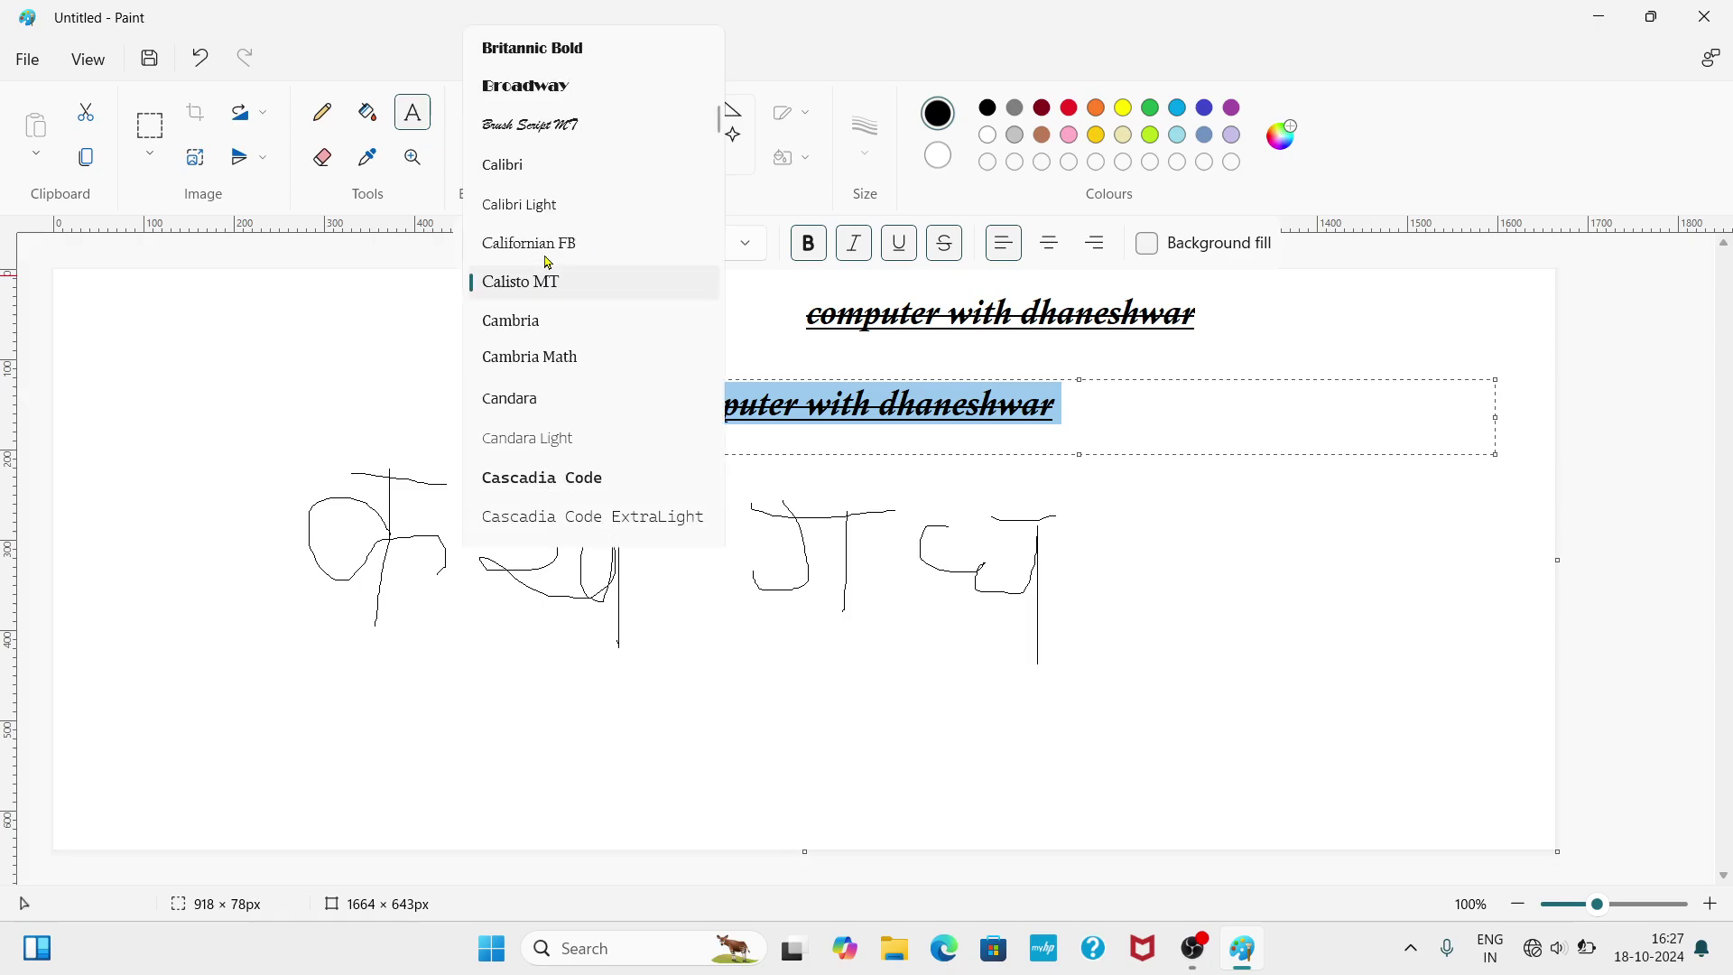
left_click(551, 356)
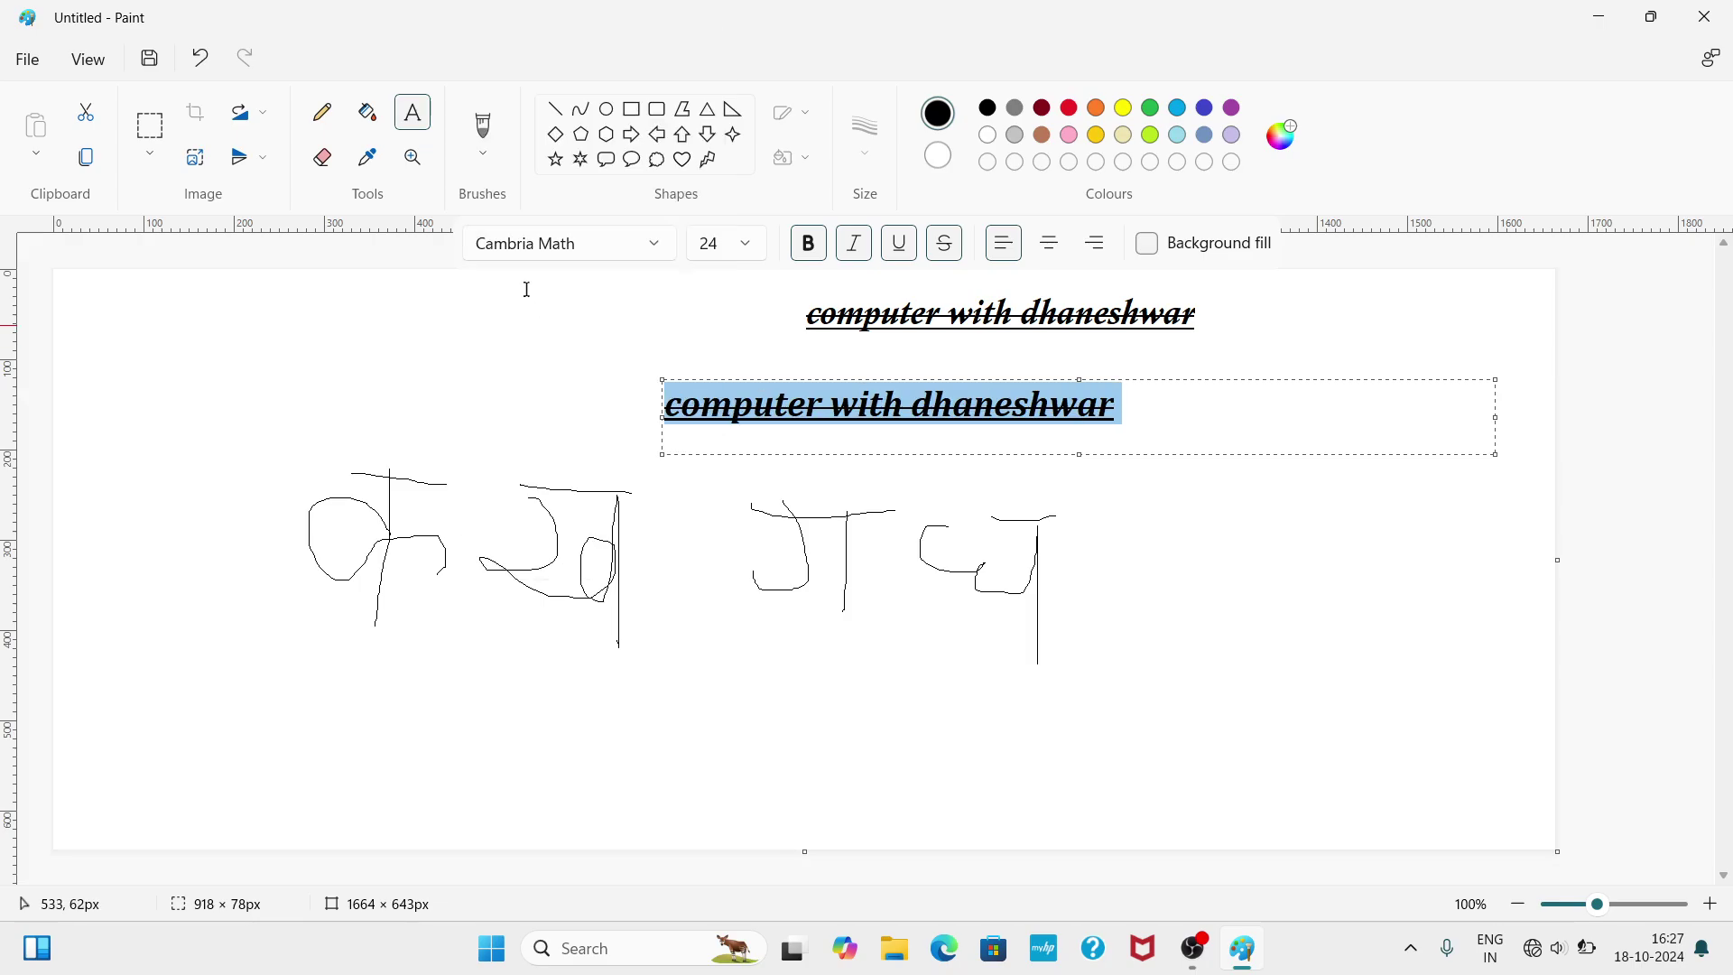
left_click(562, 246)
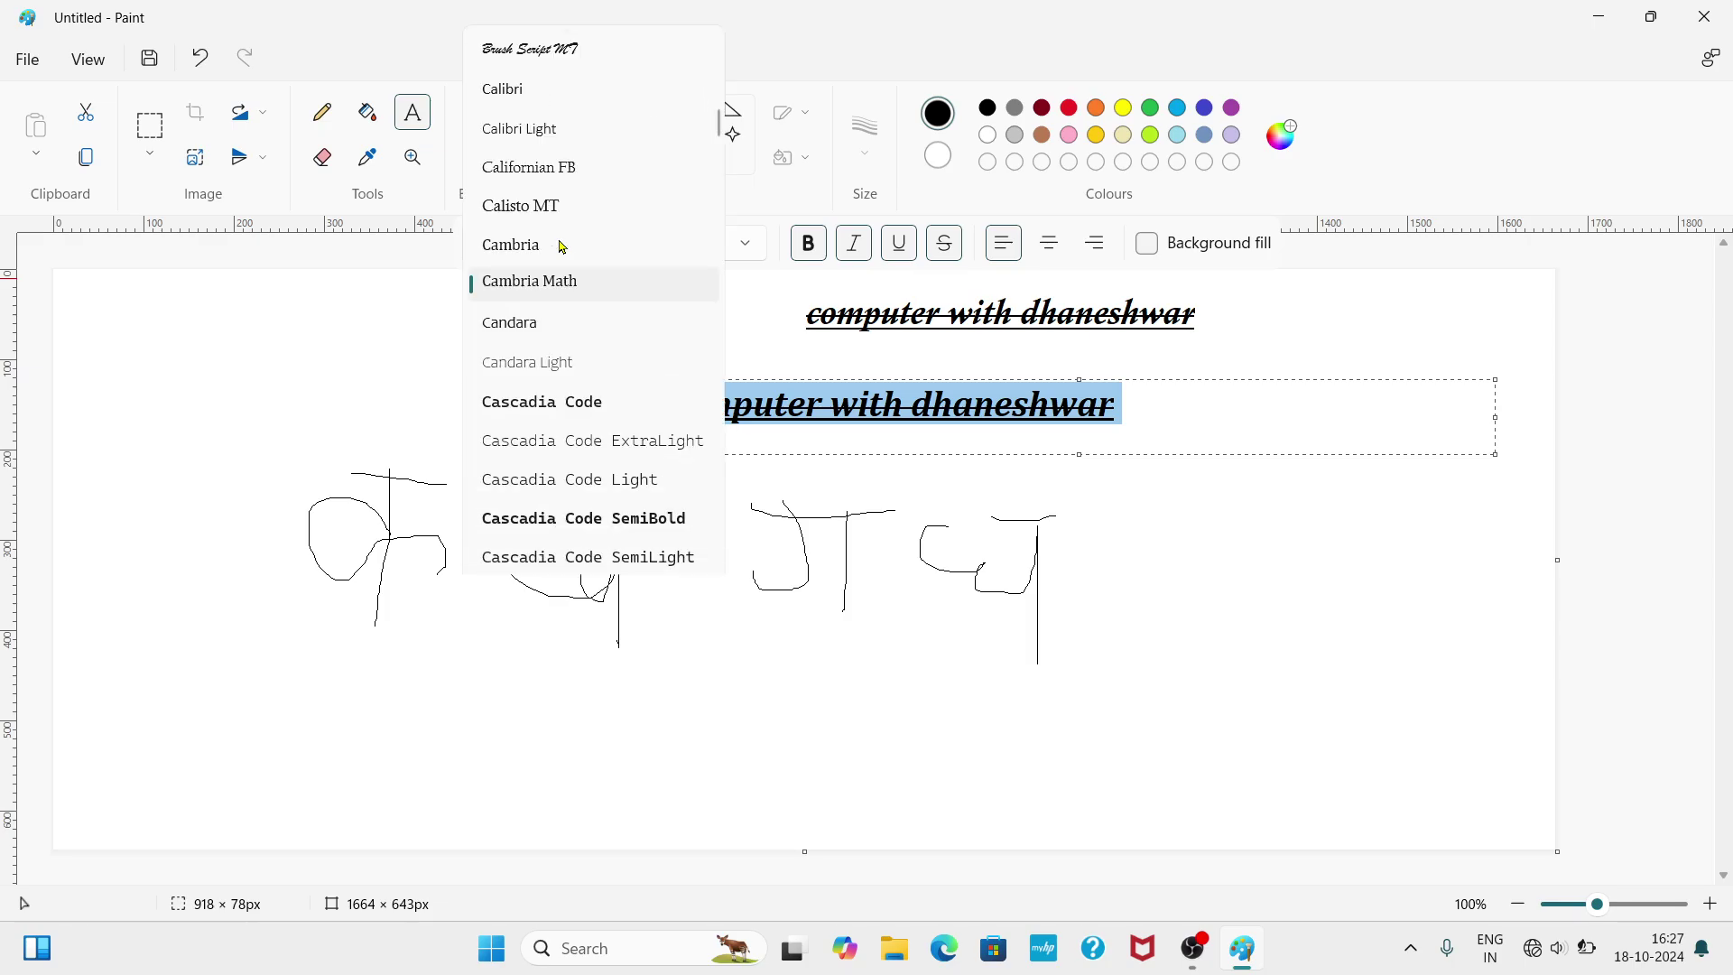
left_click(577, 520)
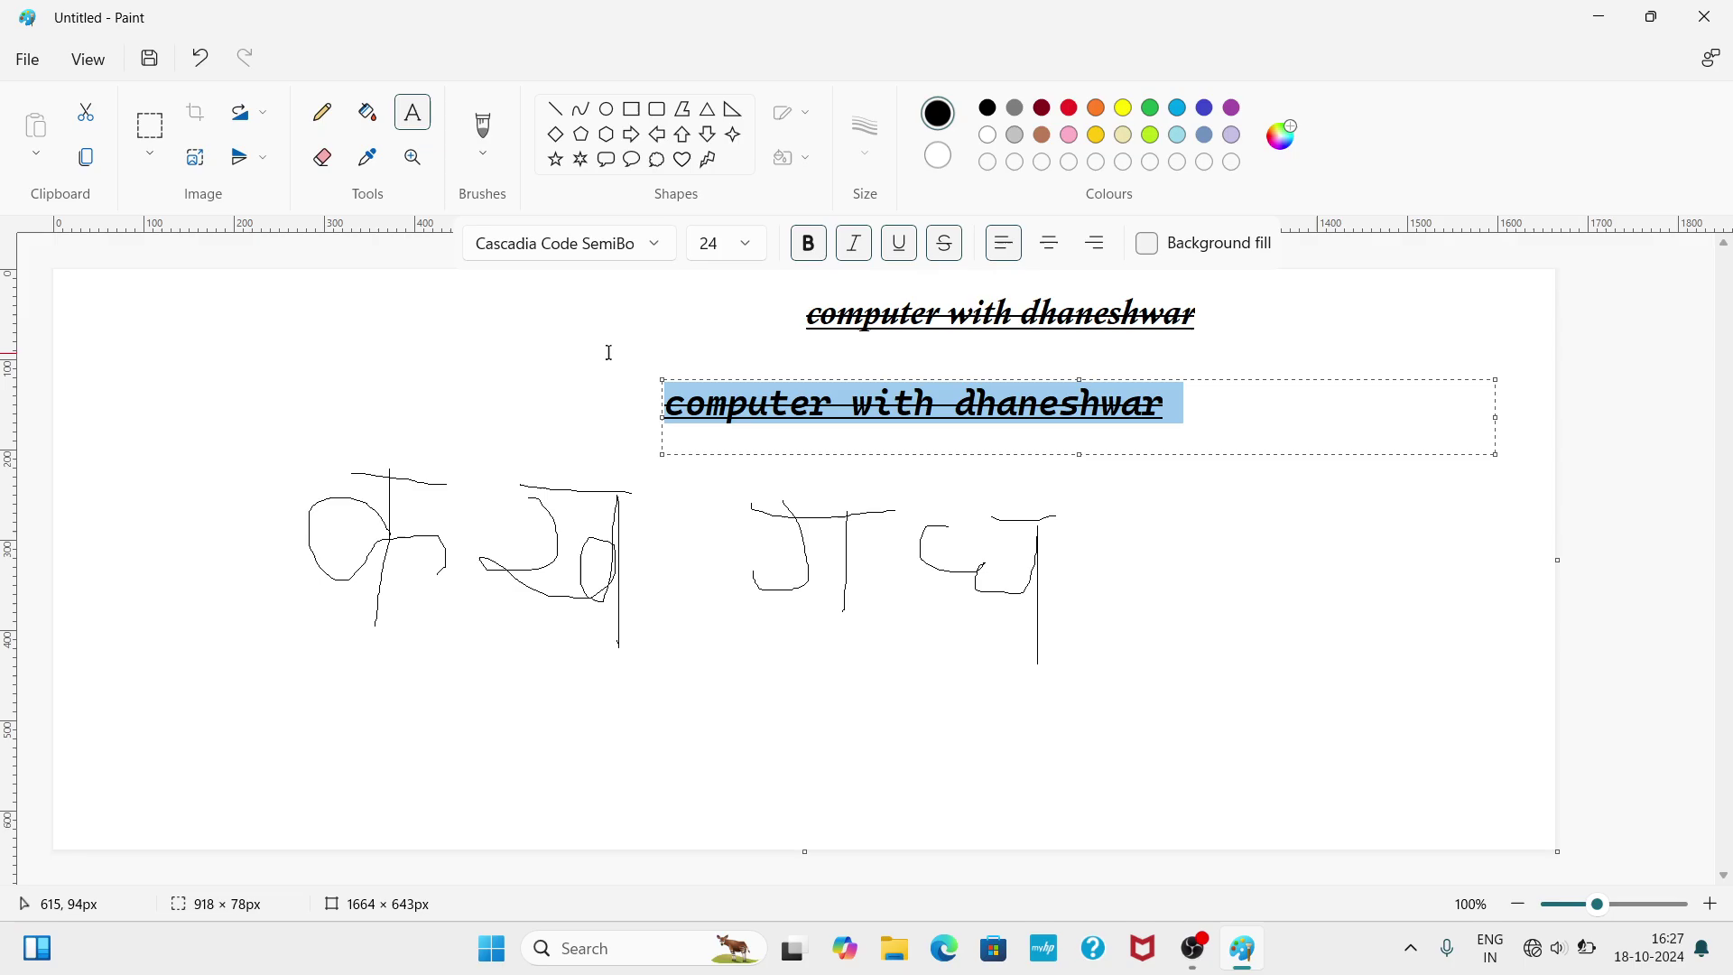
left_click(611, 255)
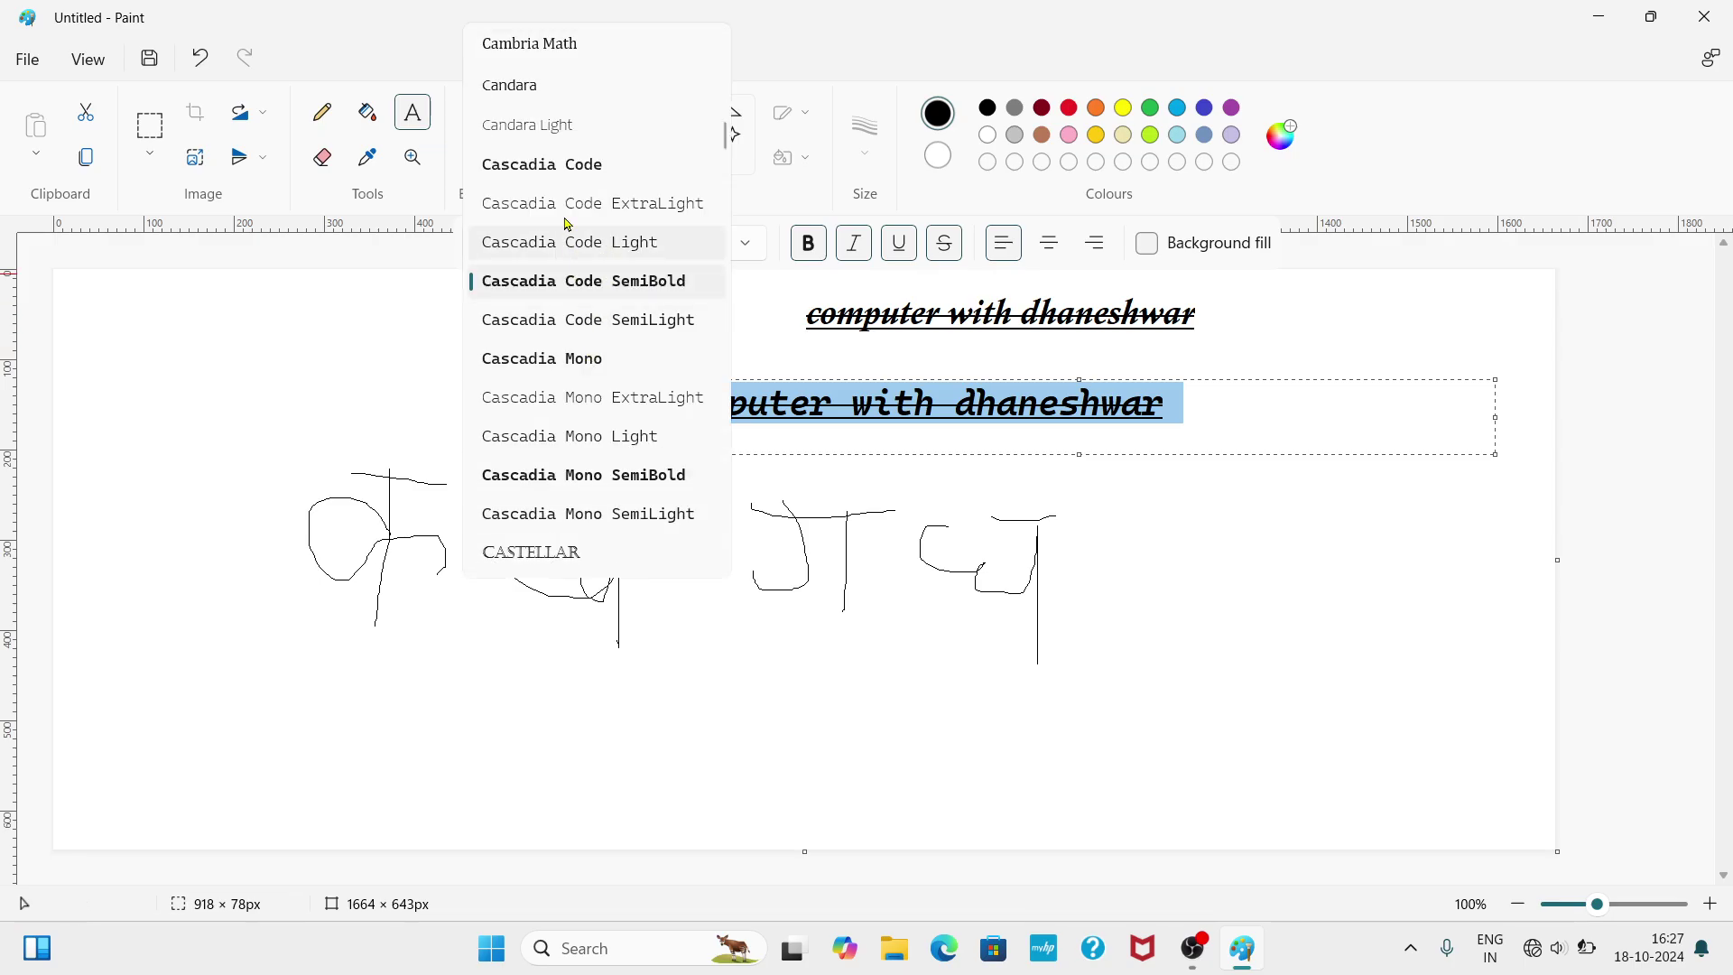
left_click(560, 165)
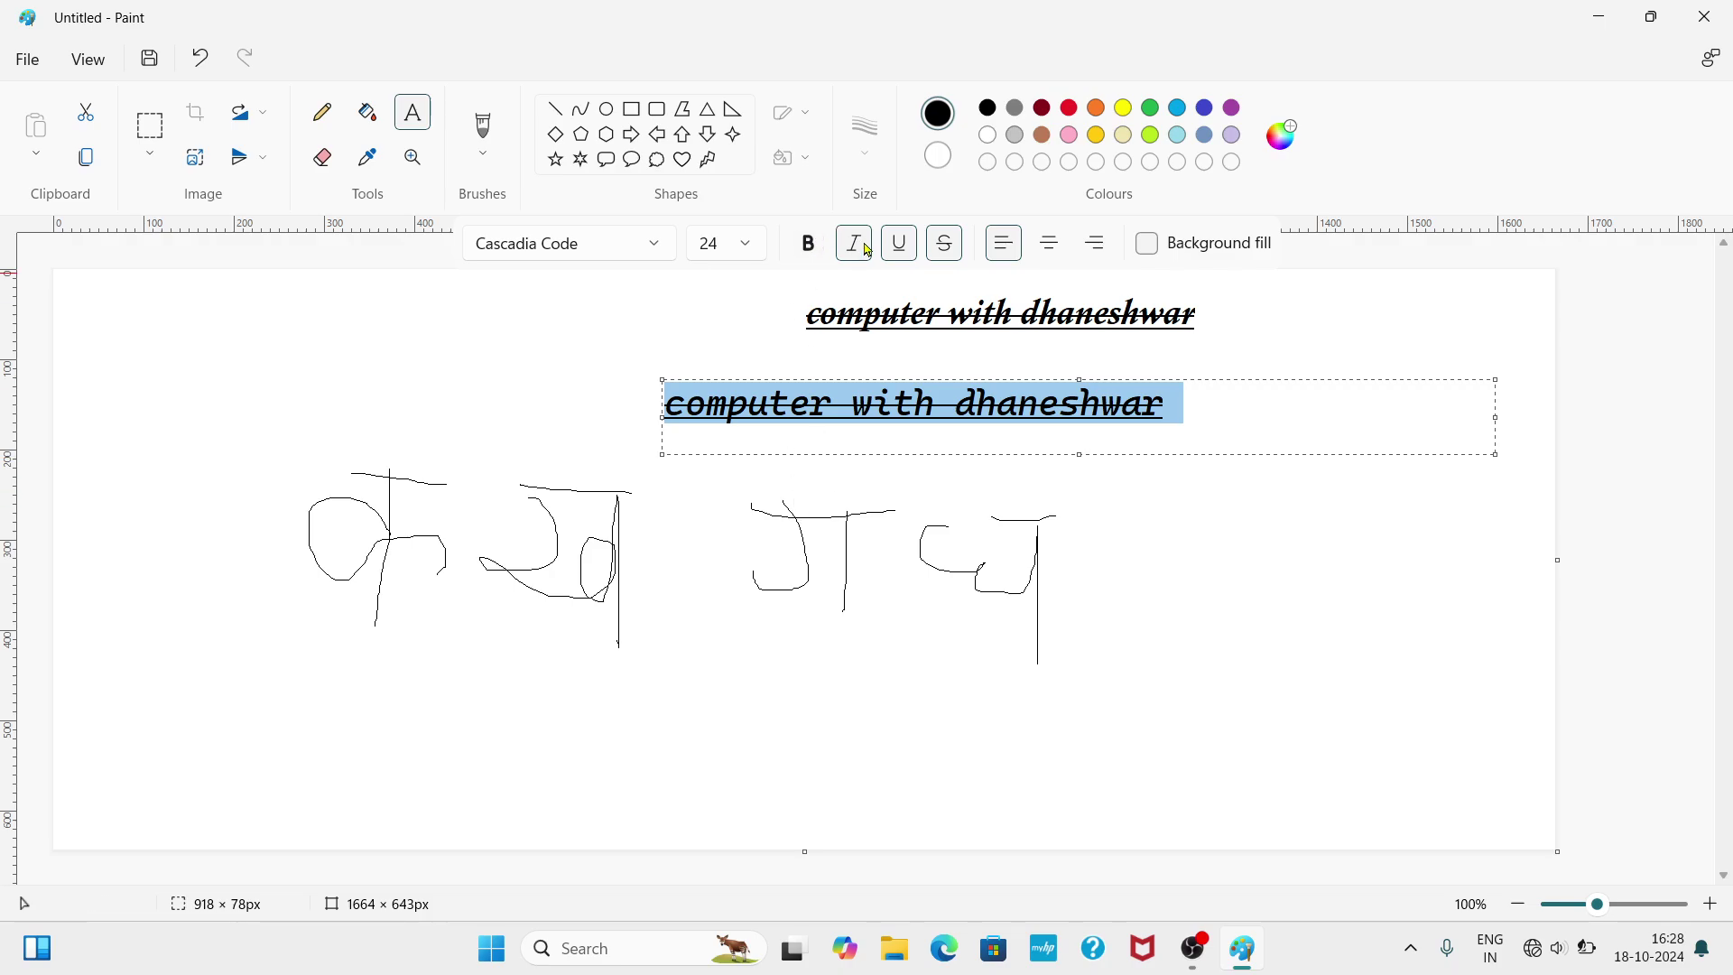
- Apply bold to the second text line, toggle its underline and italic off and back on, and commit the text box
left_click(808, 244)
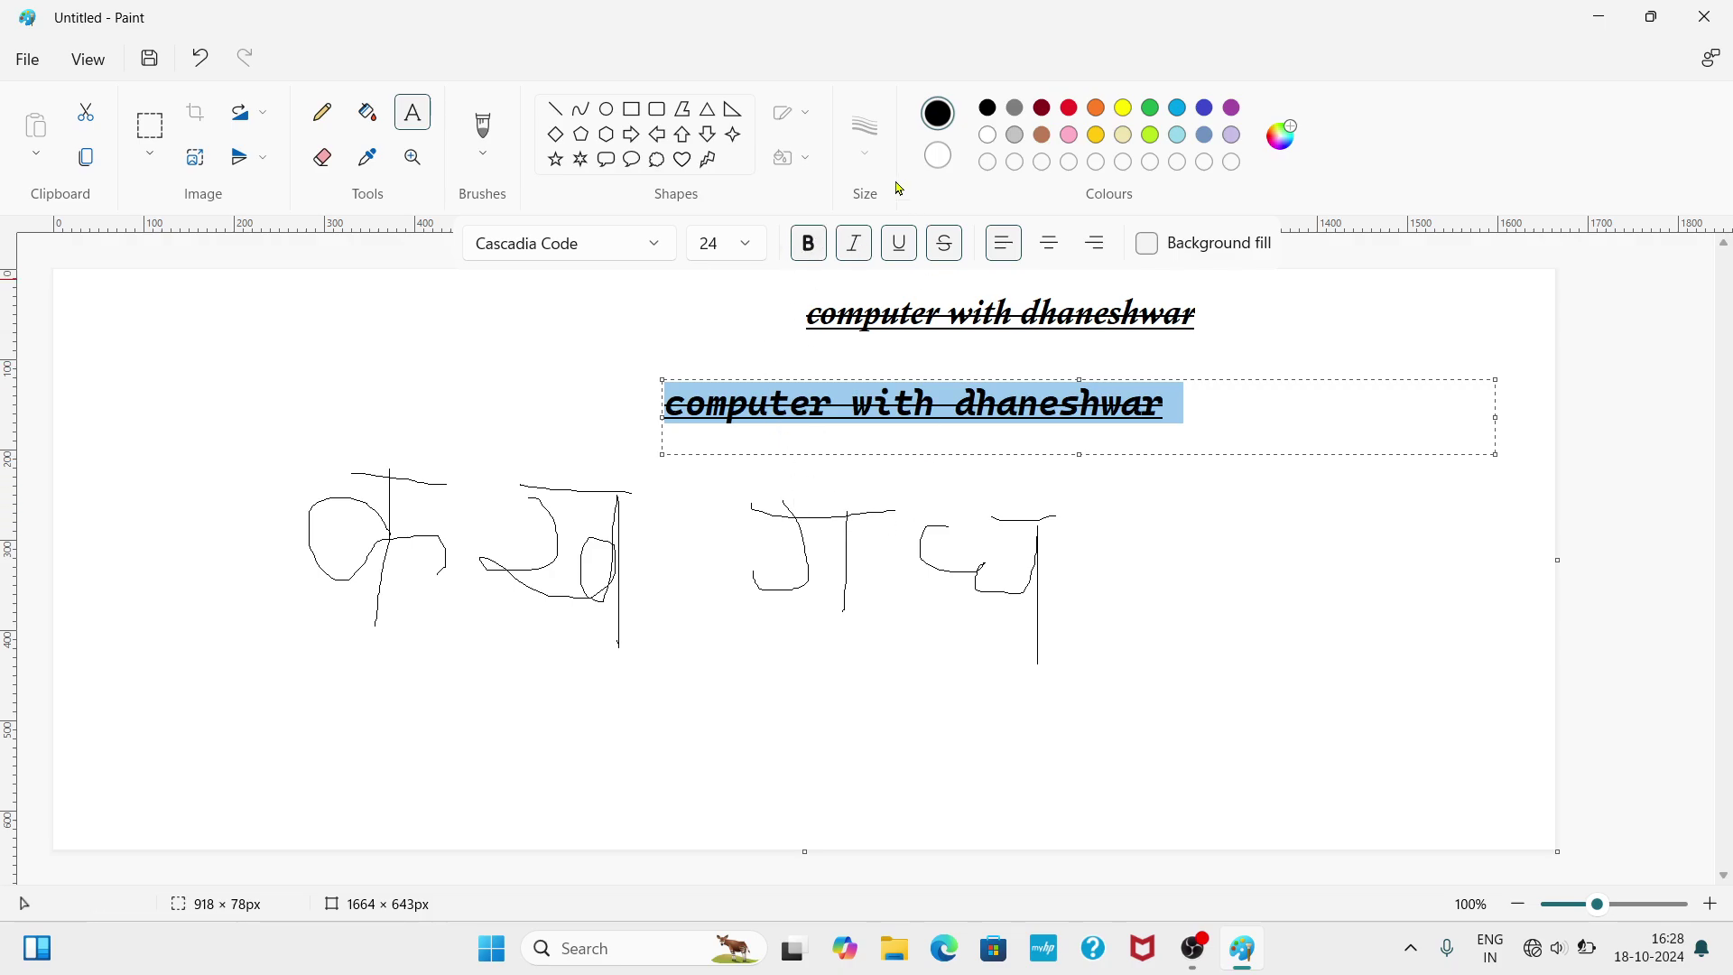
left_click(852, 245)
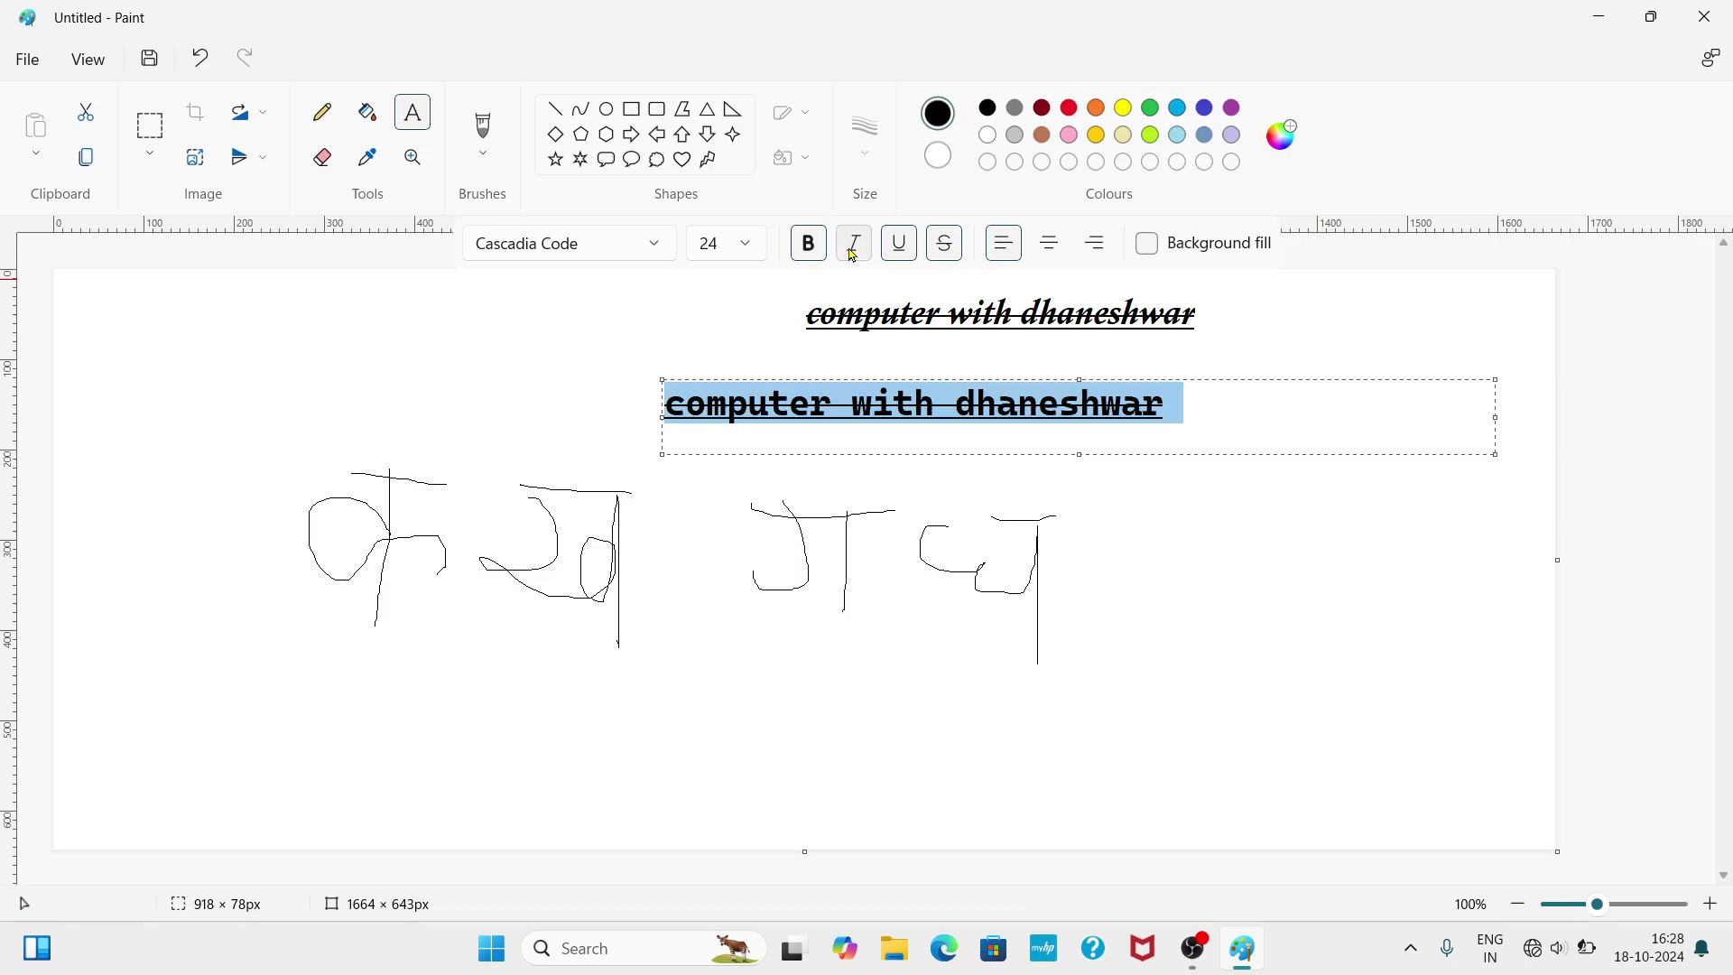
left_click(904, 252)
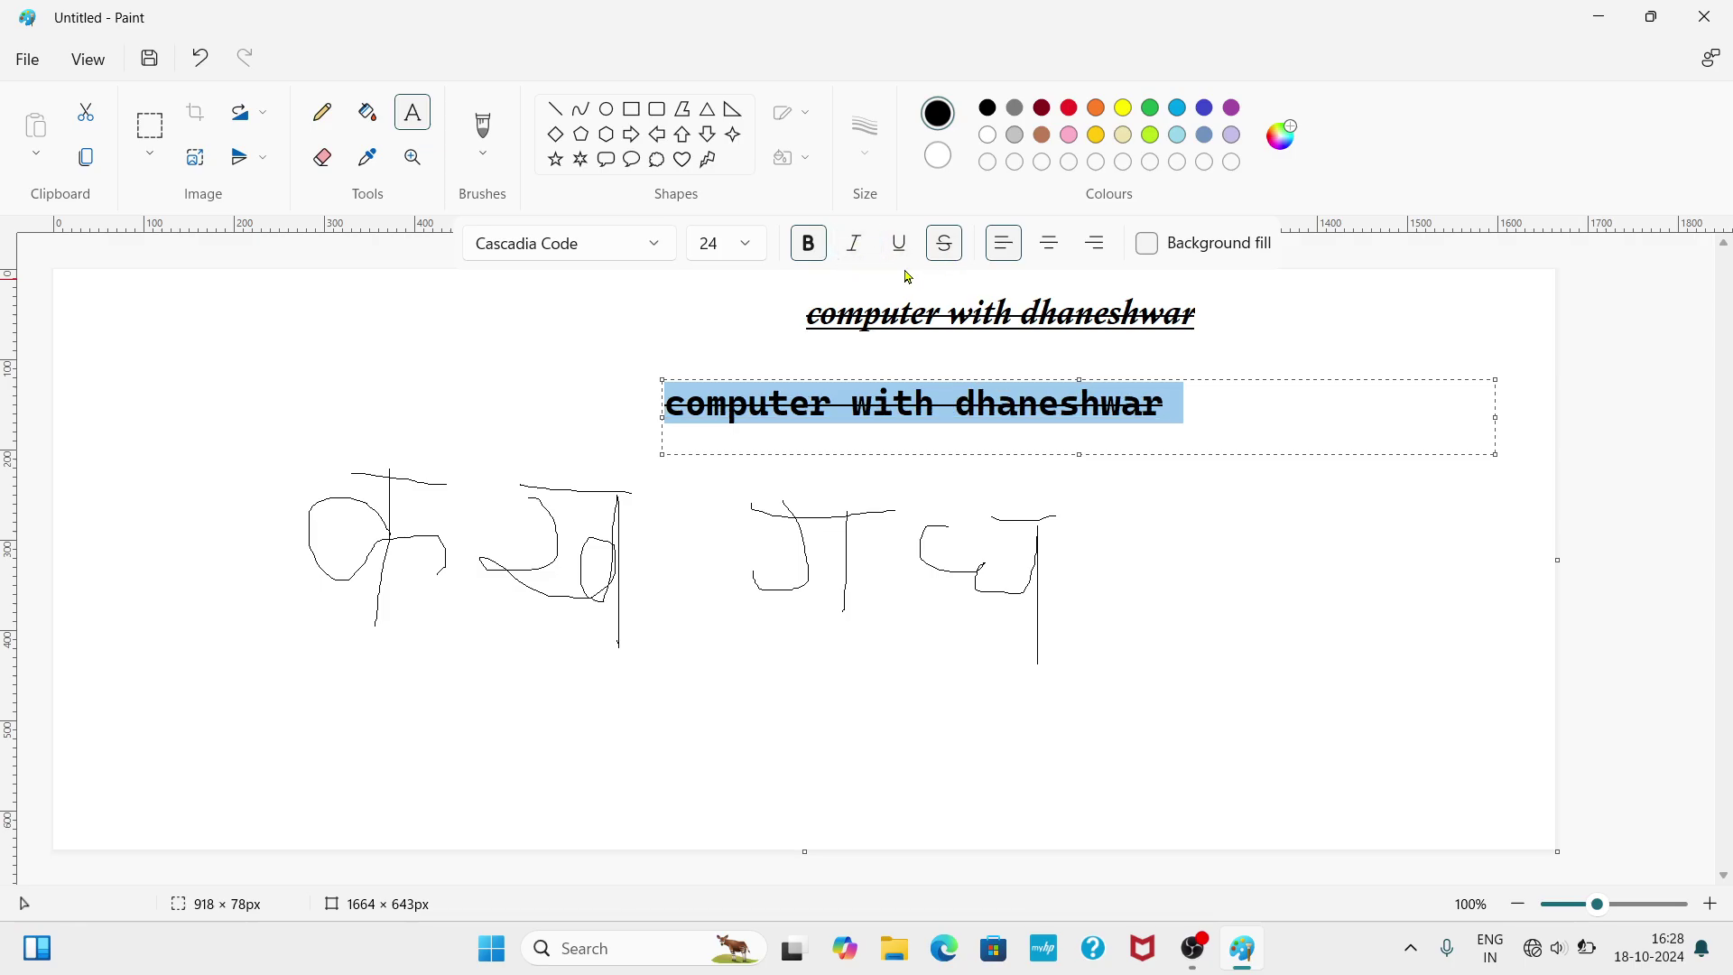
left_click(899, 251)
left_click(852, 248)
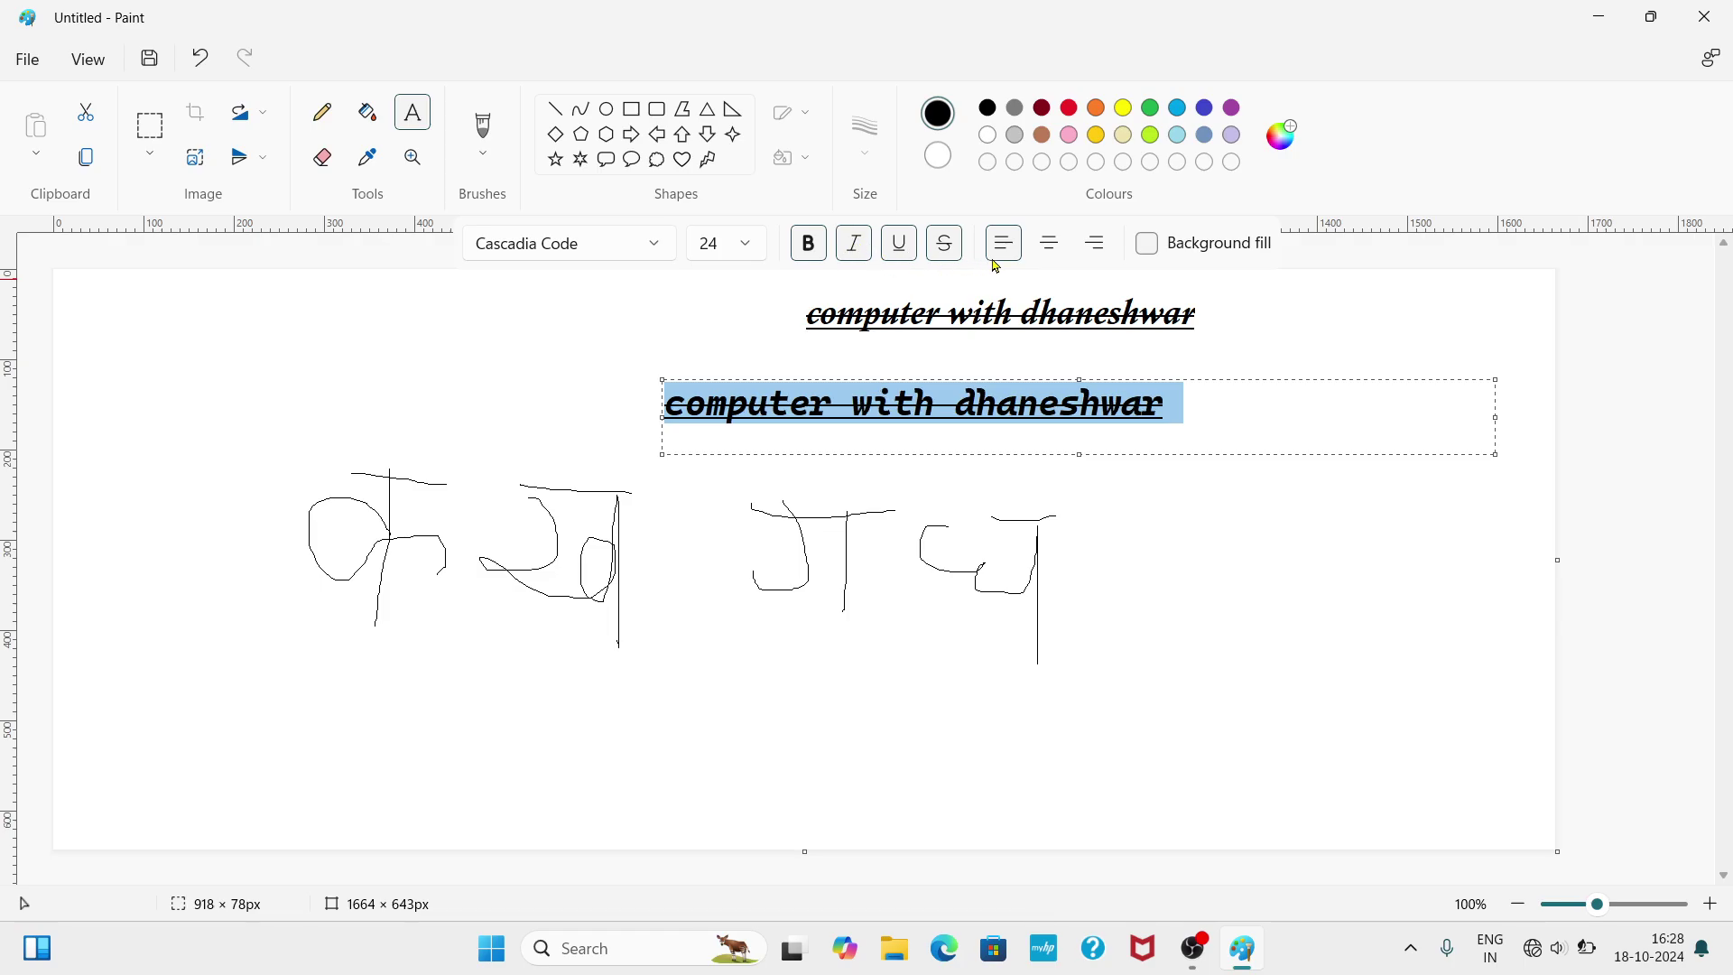
left_click(1094, 569)
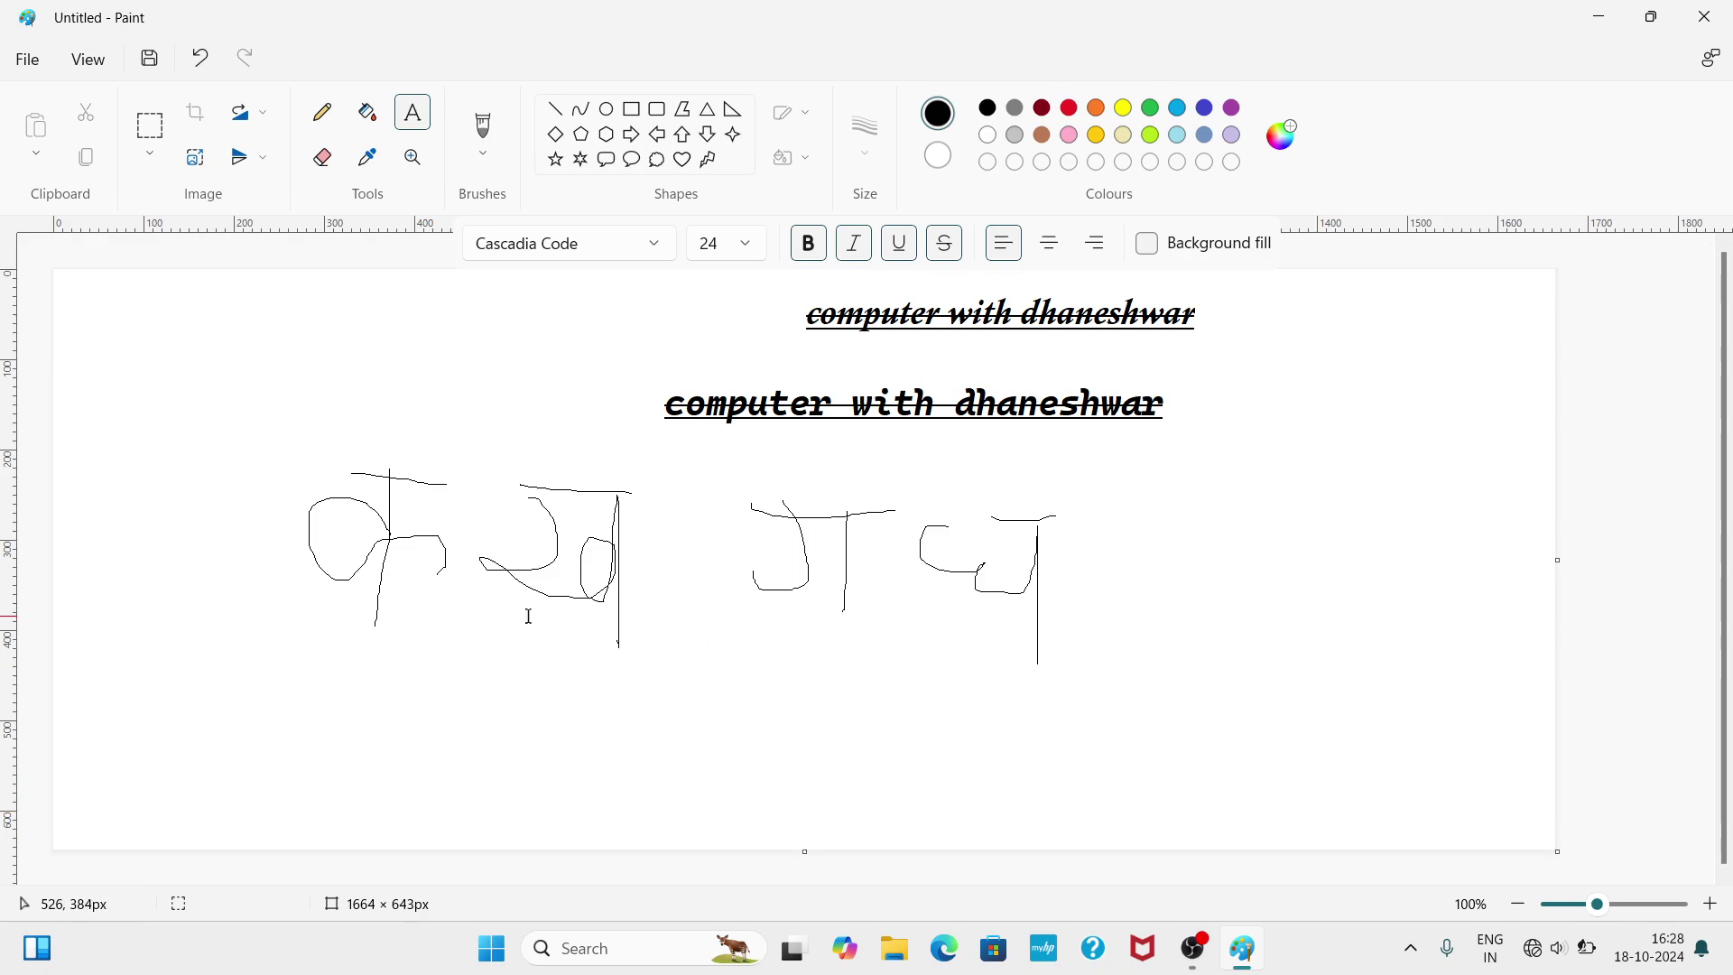
- Erase the first handwritten letter below the text lines completely with the Eraser
left_click(323, 157)
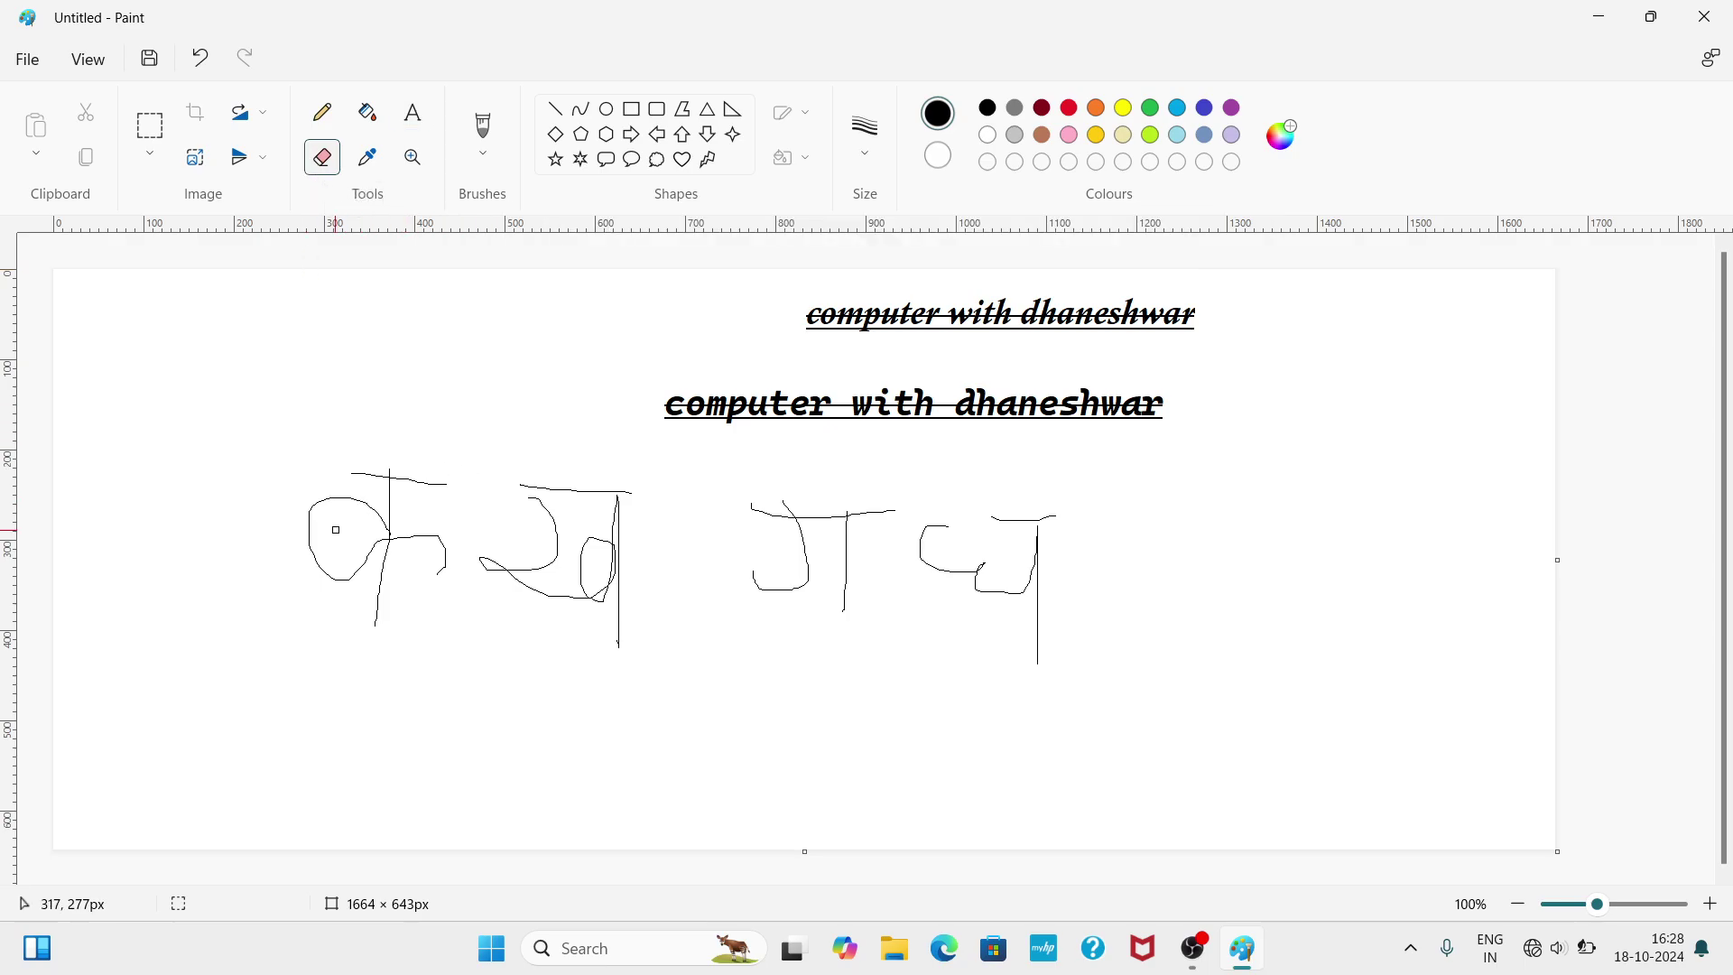
key("ctrl+z")
left_click_drag(309, 529, 312, 557)
mouse_move(305, 457)
left_mouse_down()
mouse_move(402, 476)
mouse_move(360, 464)
mouse_move(448, 538)
mouse_move(418, 484)
mouse_move(375, 600)
mouse_move(360, 476)
mouse_move(317, 623)
mouse_move(344, 457)
left_mouse_up()
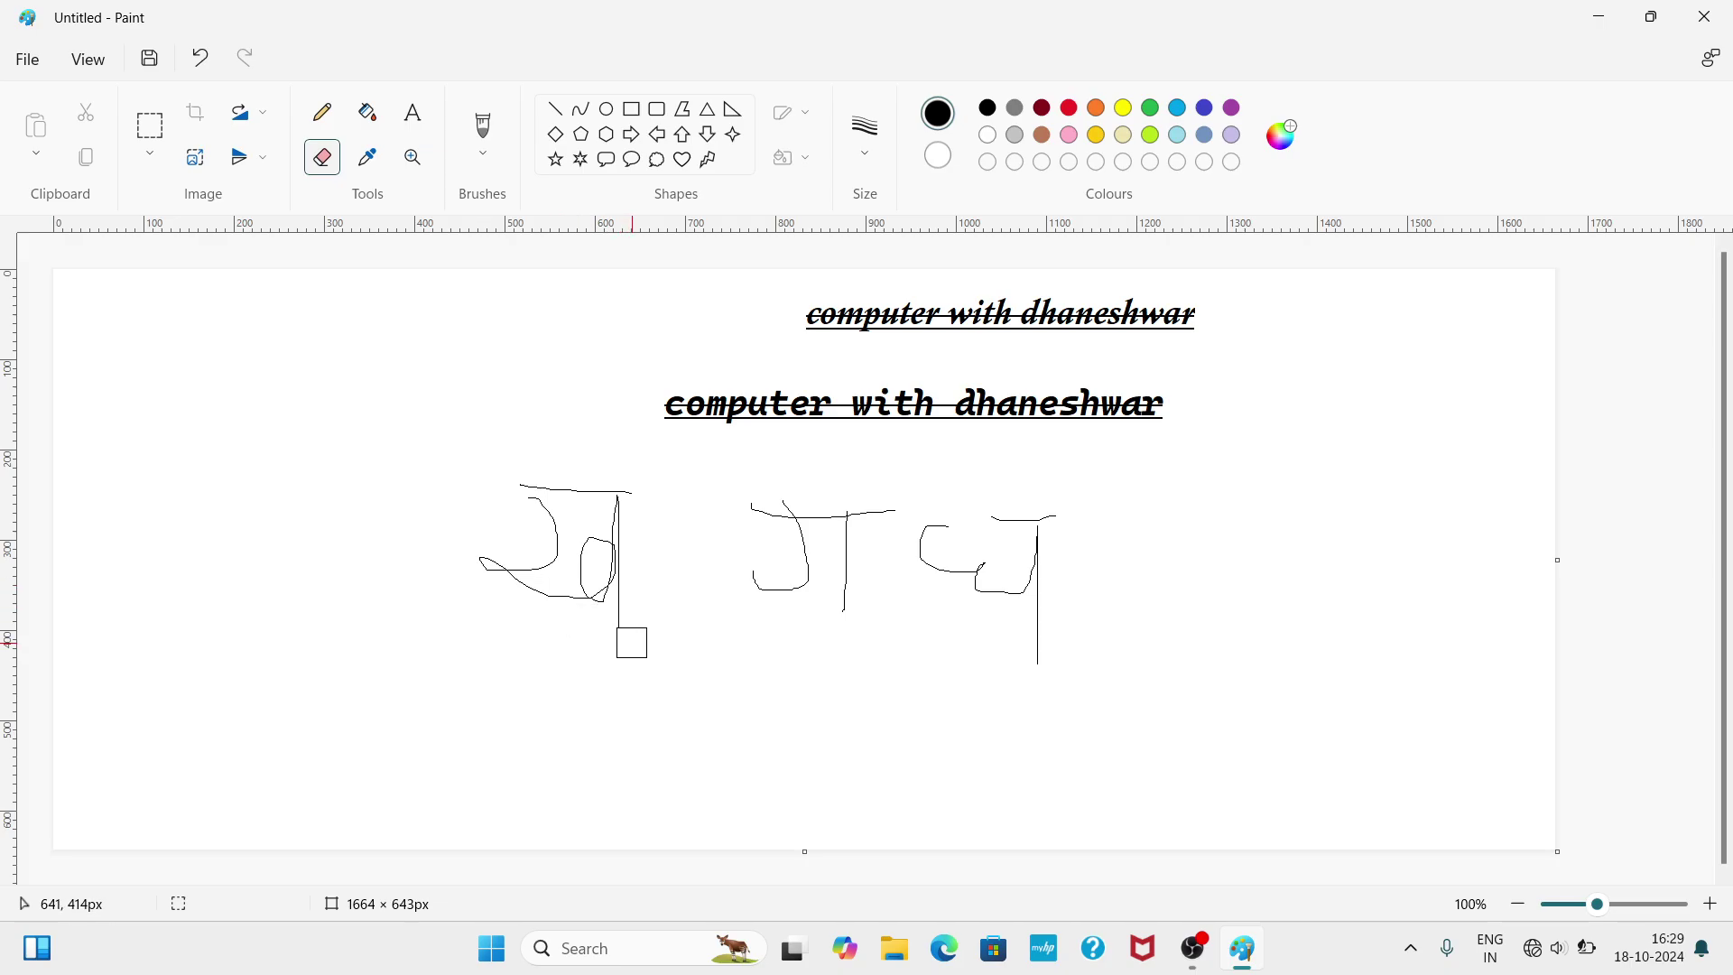
- Magnify the handwritten letters up to 500% with the Magnifier and return the view to 100%
left_click(410, 168)
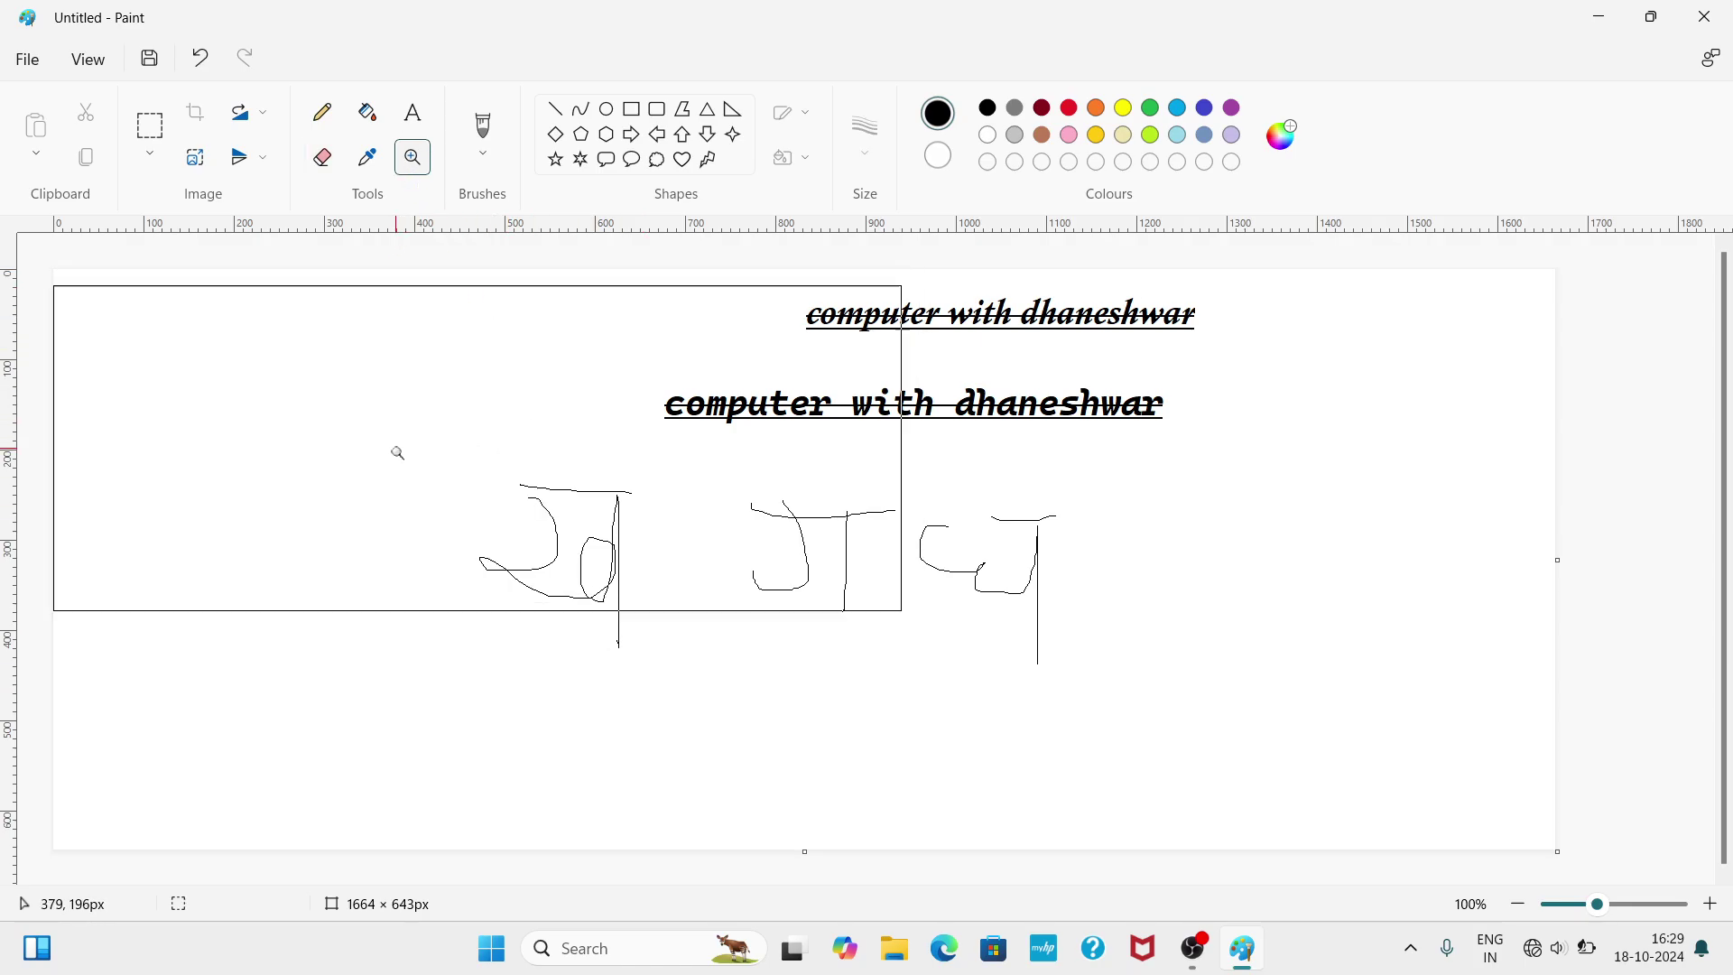
left_click(609, 576)
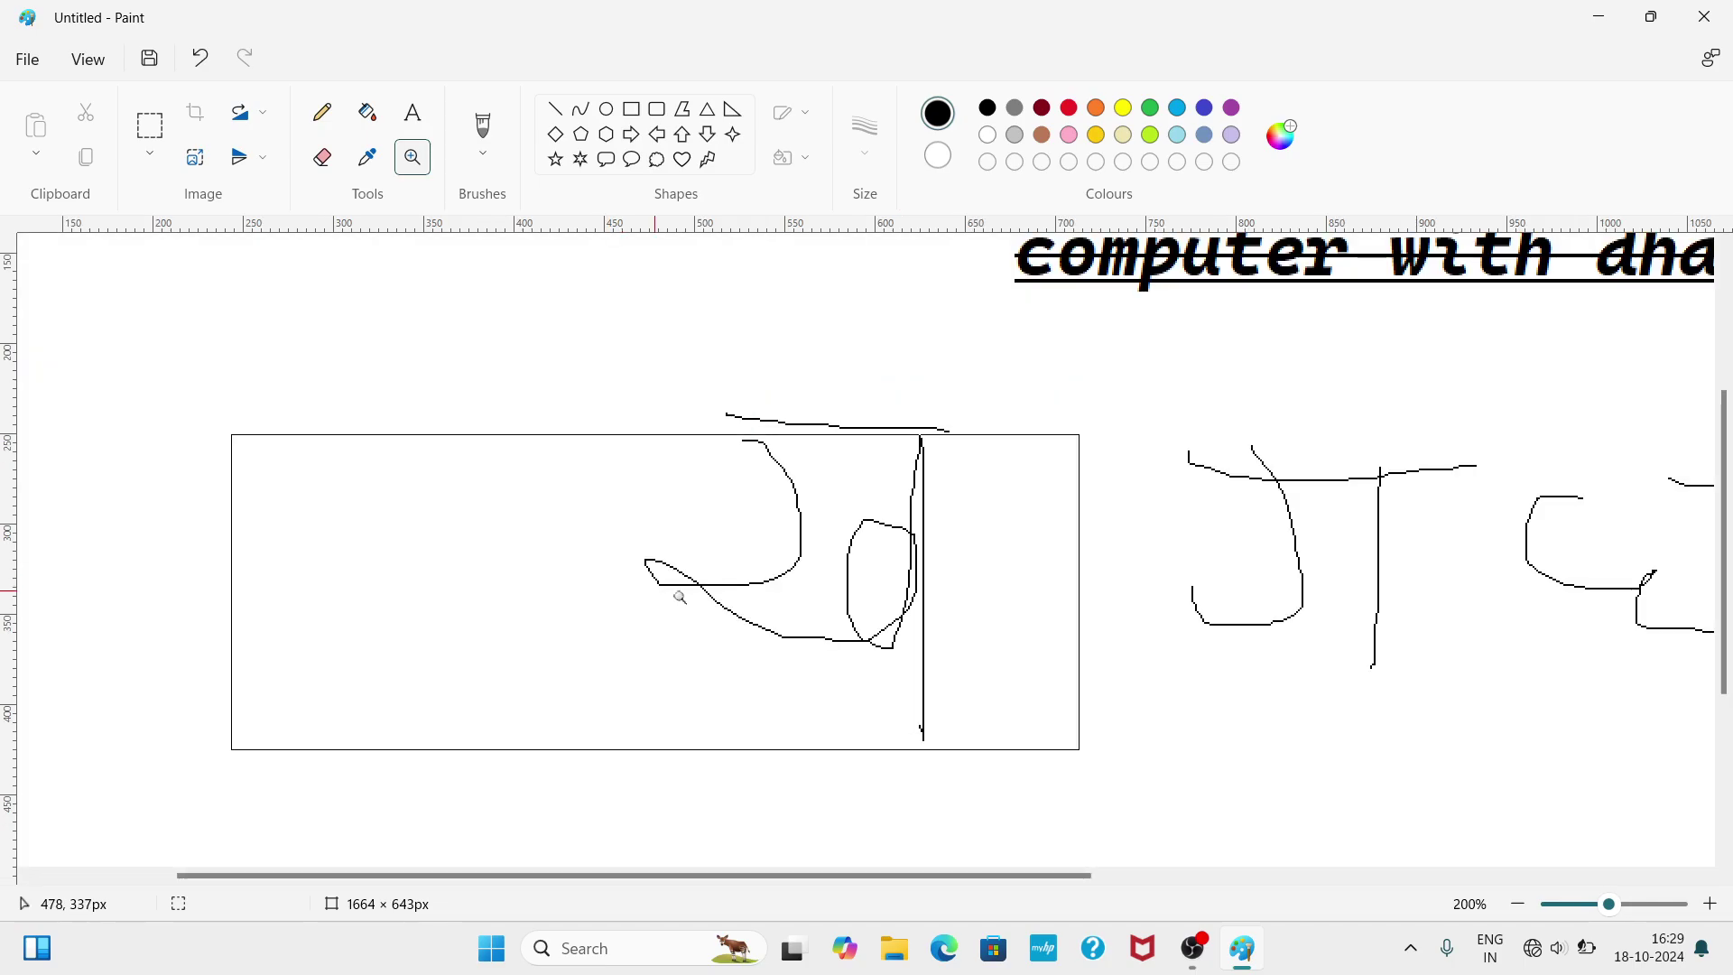
left_click(778, 451)
left_click(740, 491)
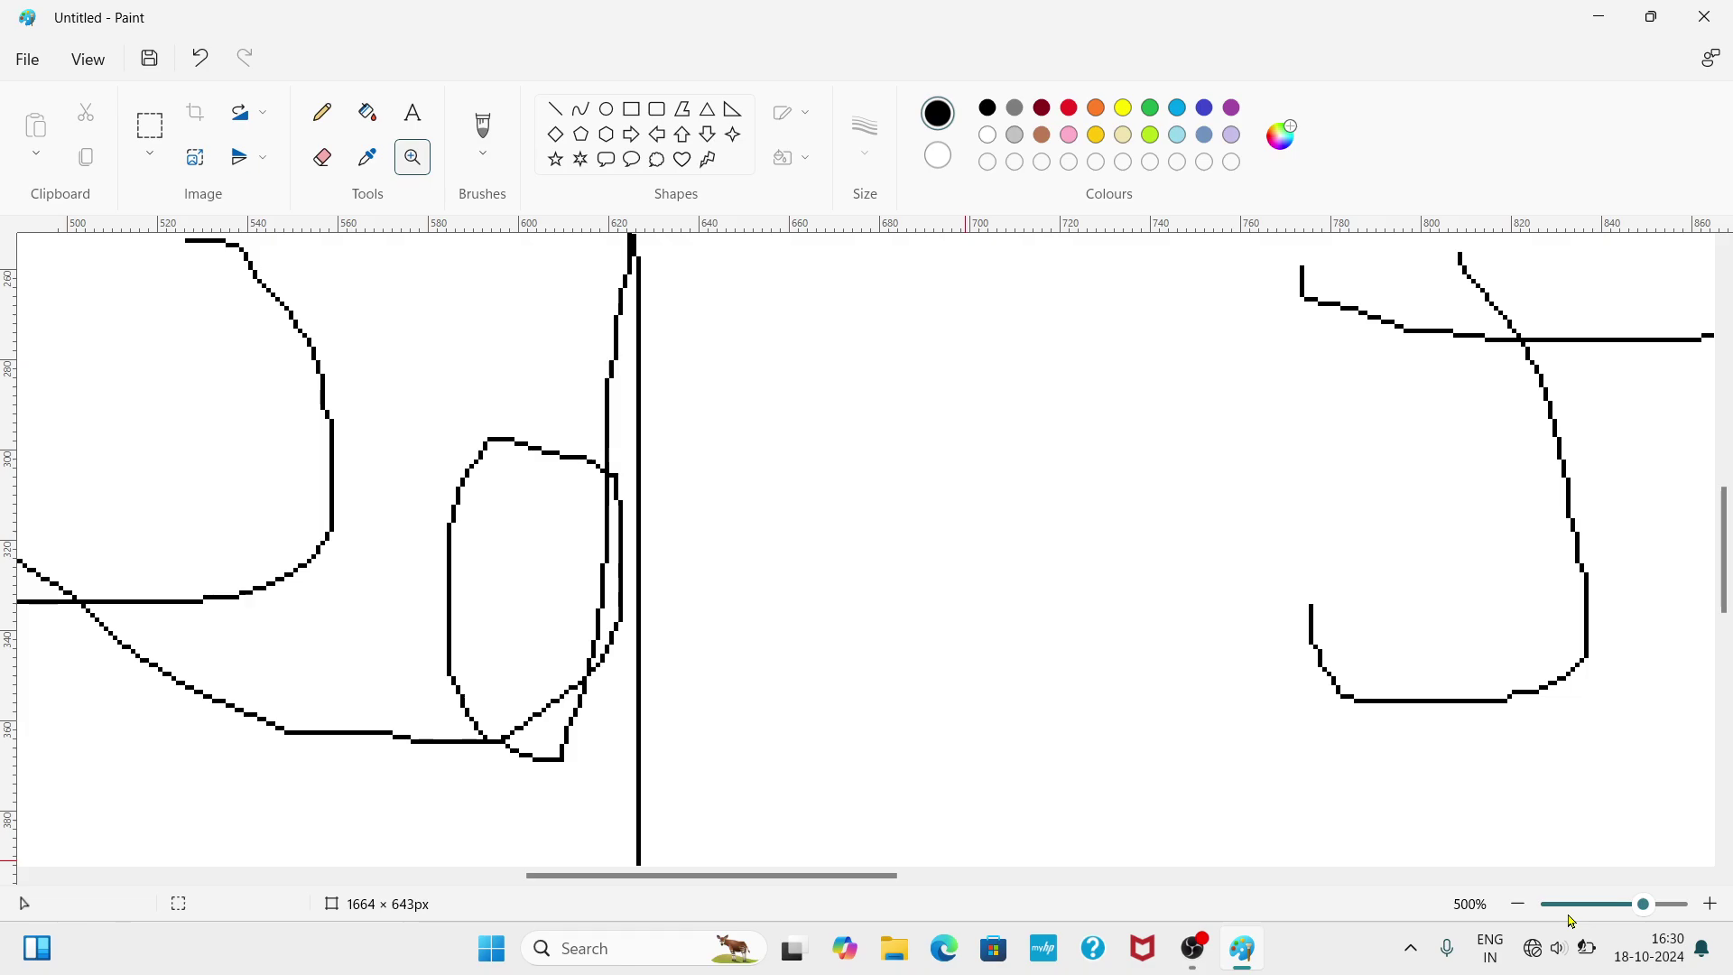
left_click(1511, 914)
left_click(1510, 914)
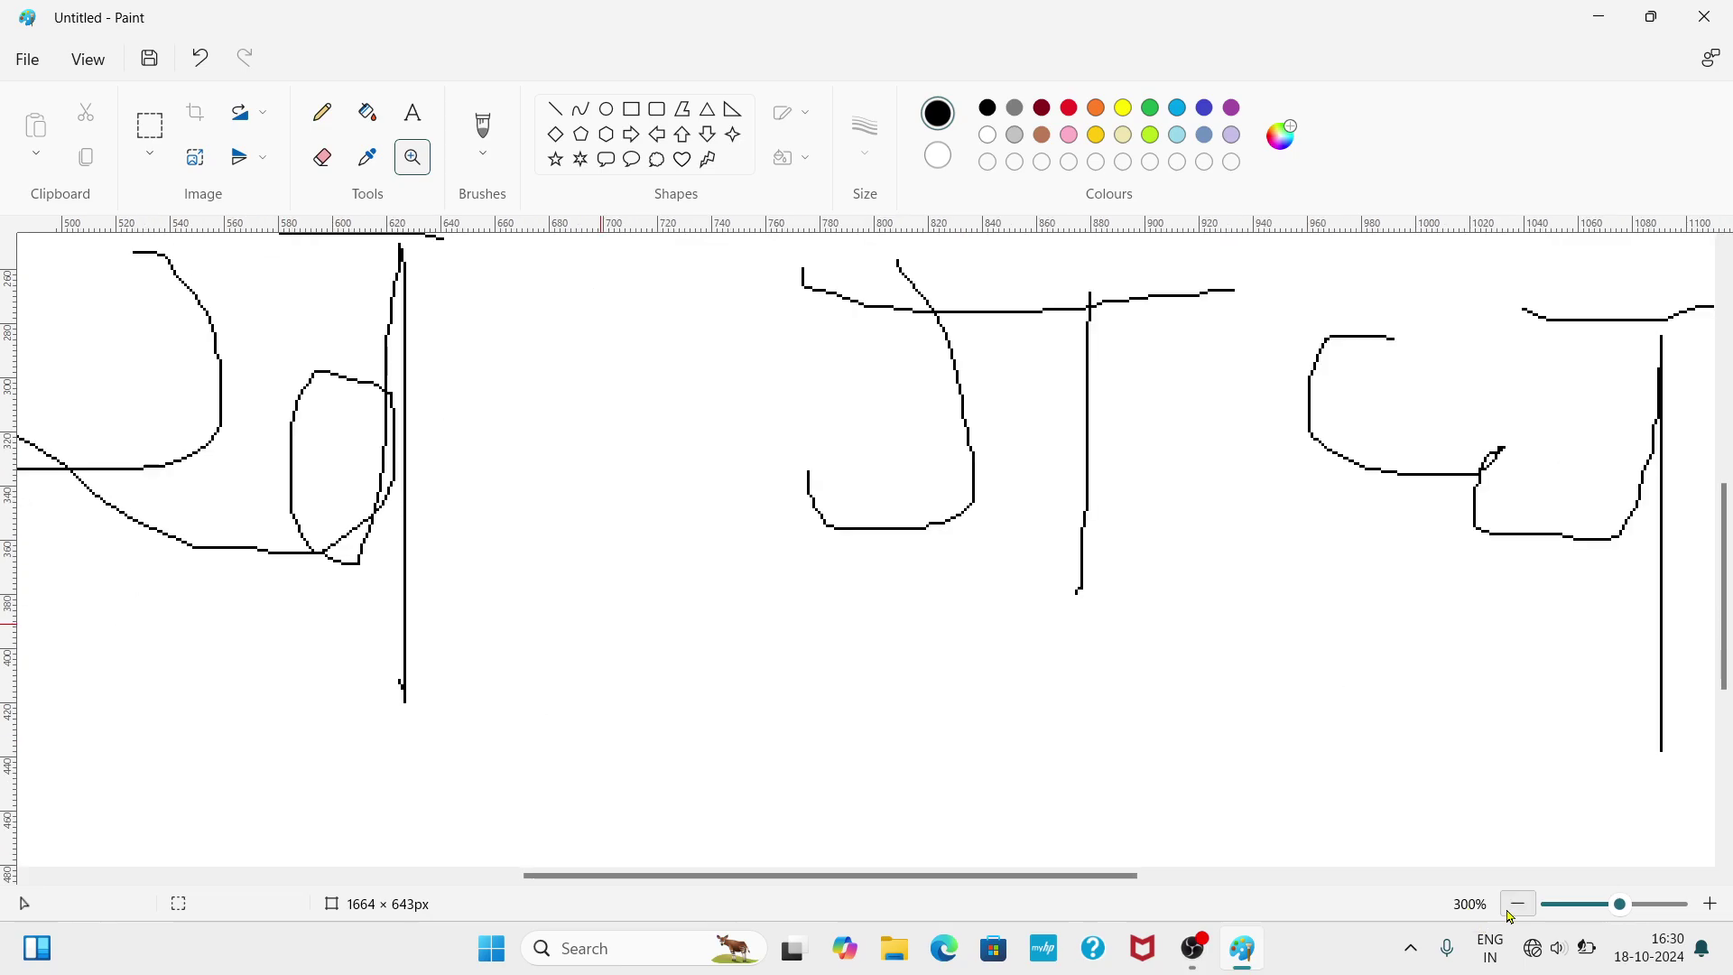
left_click(1511, 914)
left_click(1511, 914)
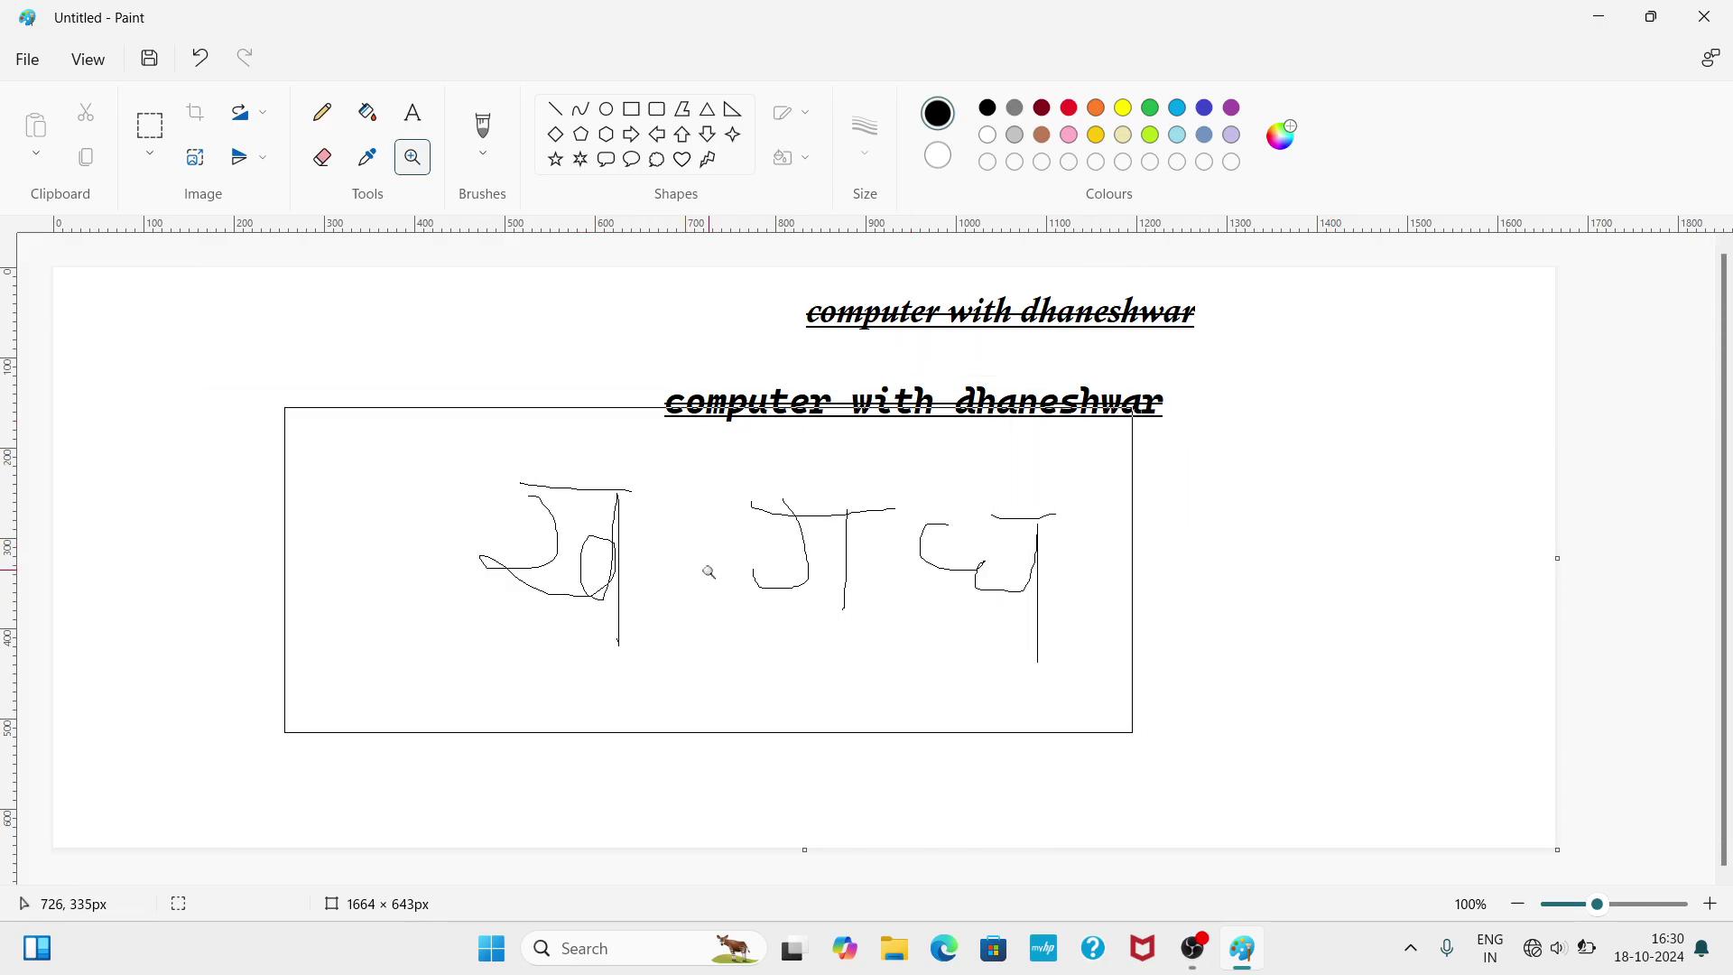
key("Escape")
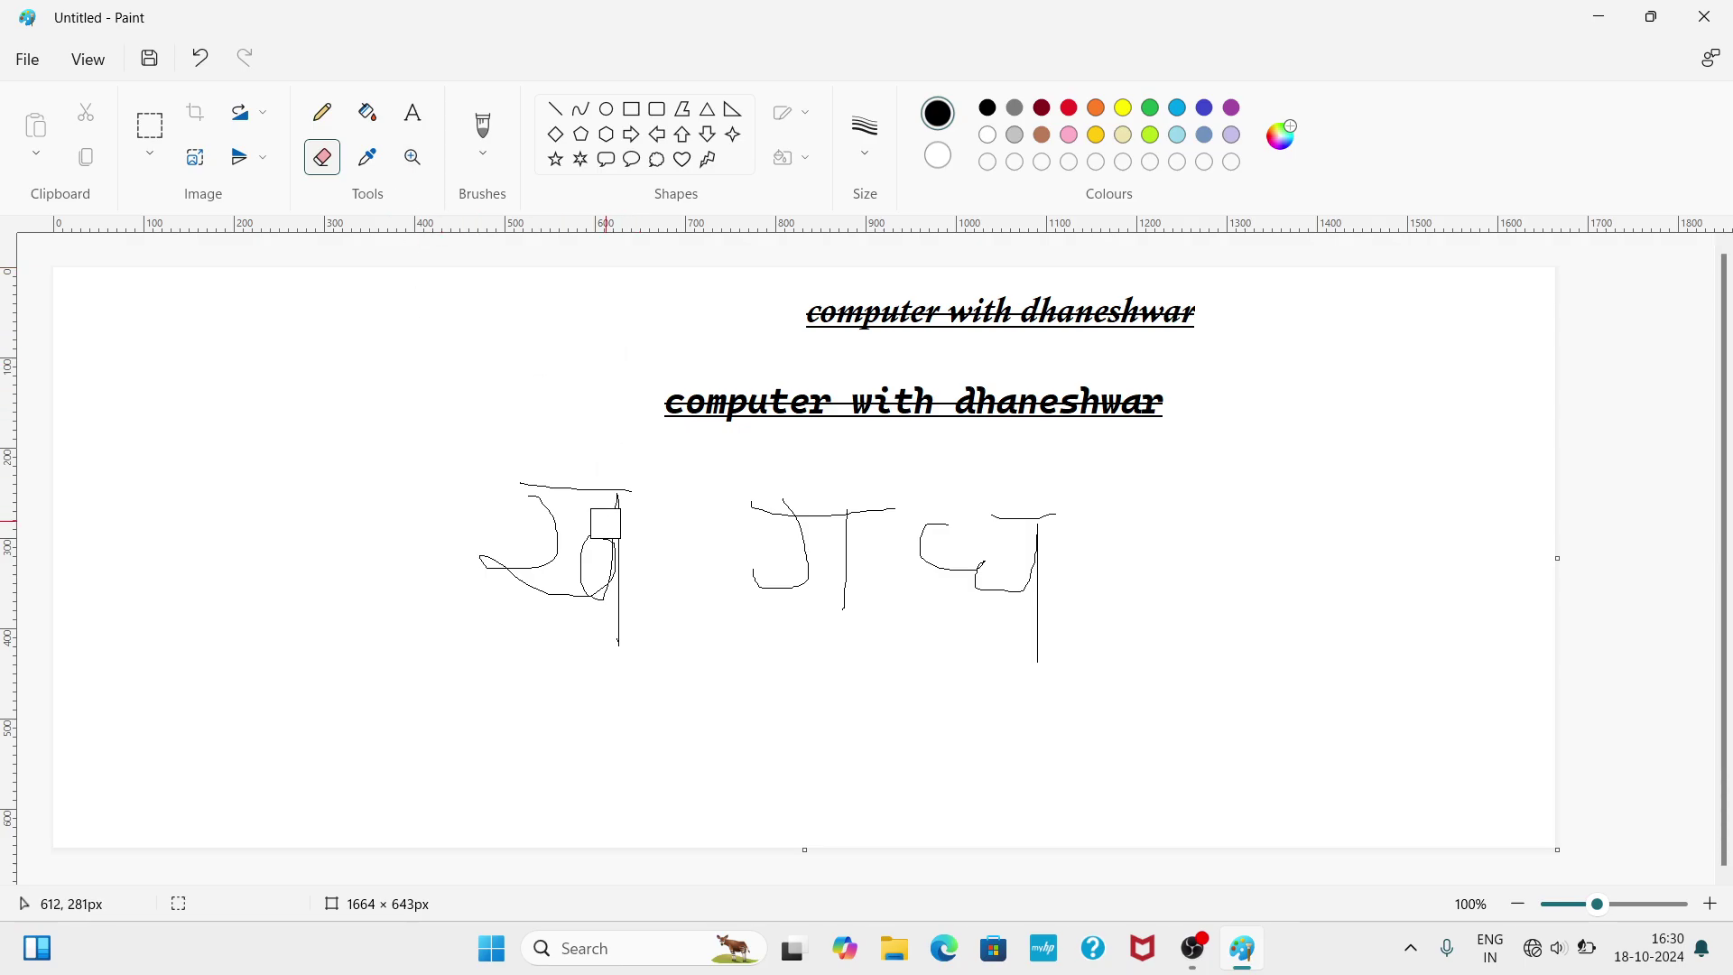
- Draw a roughly horizontal Brush stroke about 220 px long in the canvas's upper-left area and a Calligraphy brush stroke about 230 px long below it
left_click(479, 145)
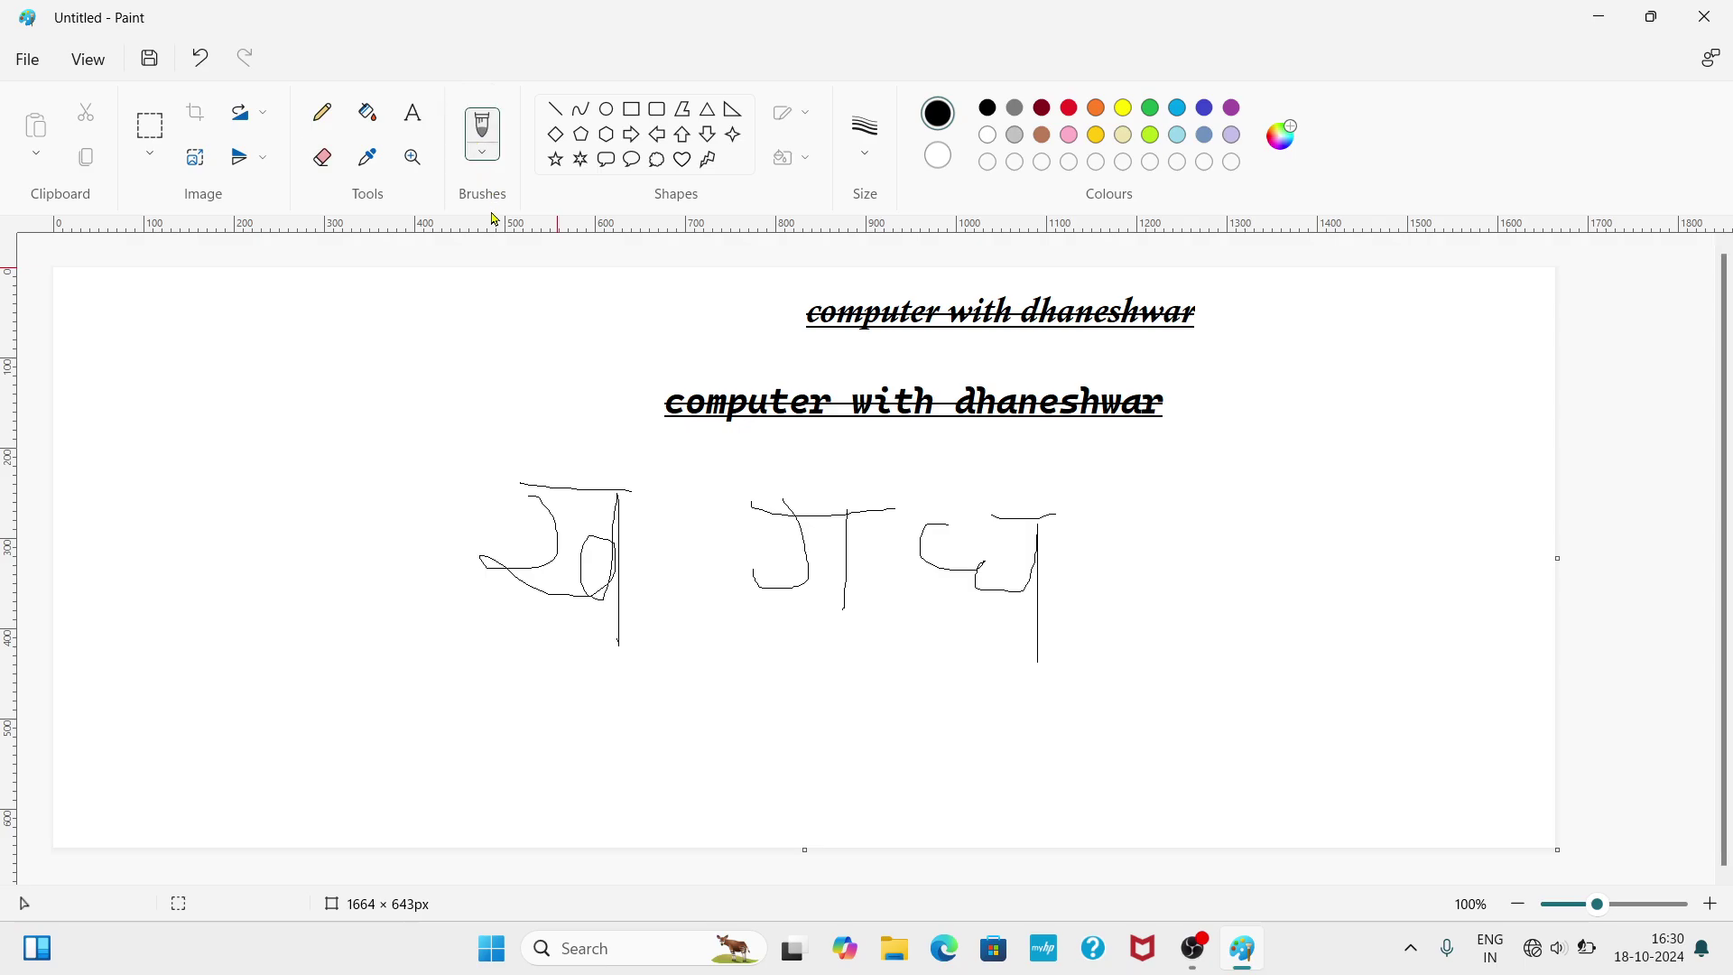
left_click(485, 155)
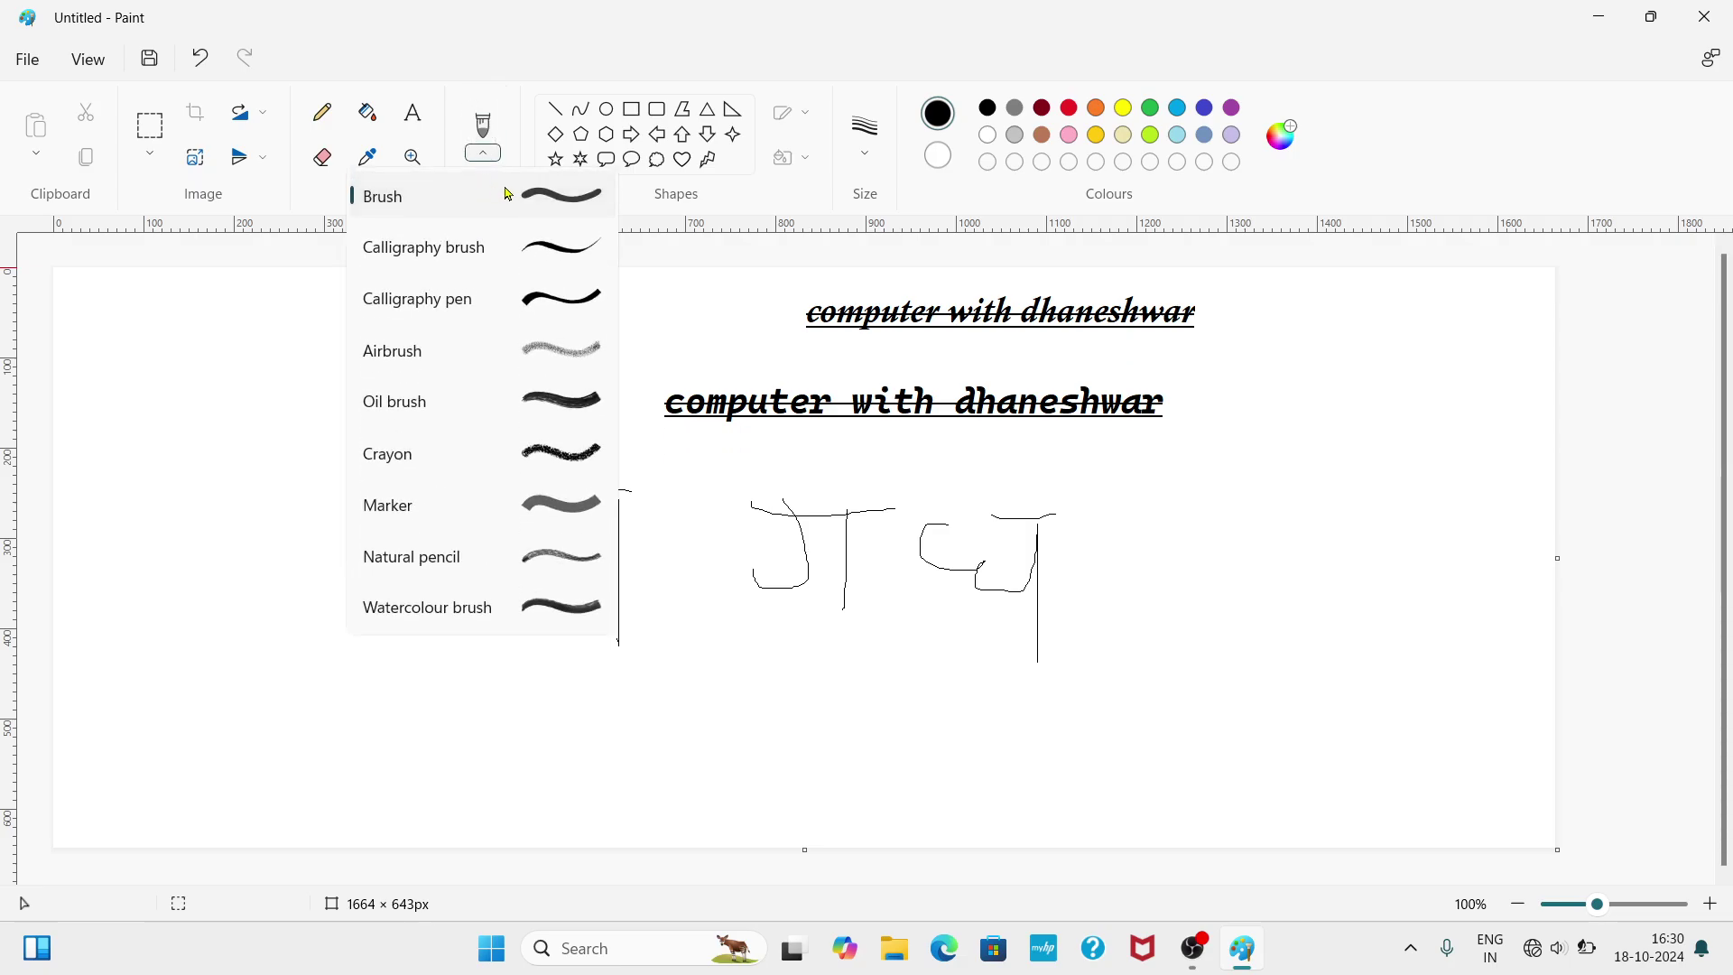
left_click(542, 194)
left_click_drag(165, 333, 366, 349)
left_click(486, 155)
left_click(514, 249)
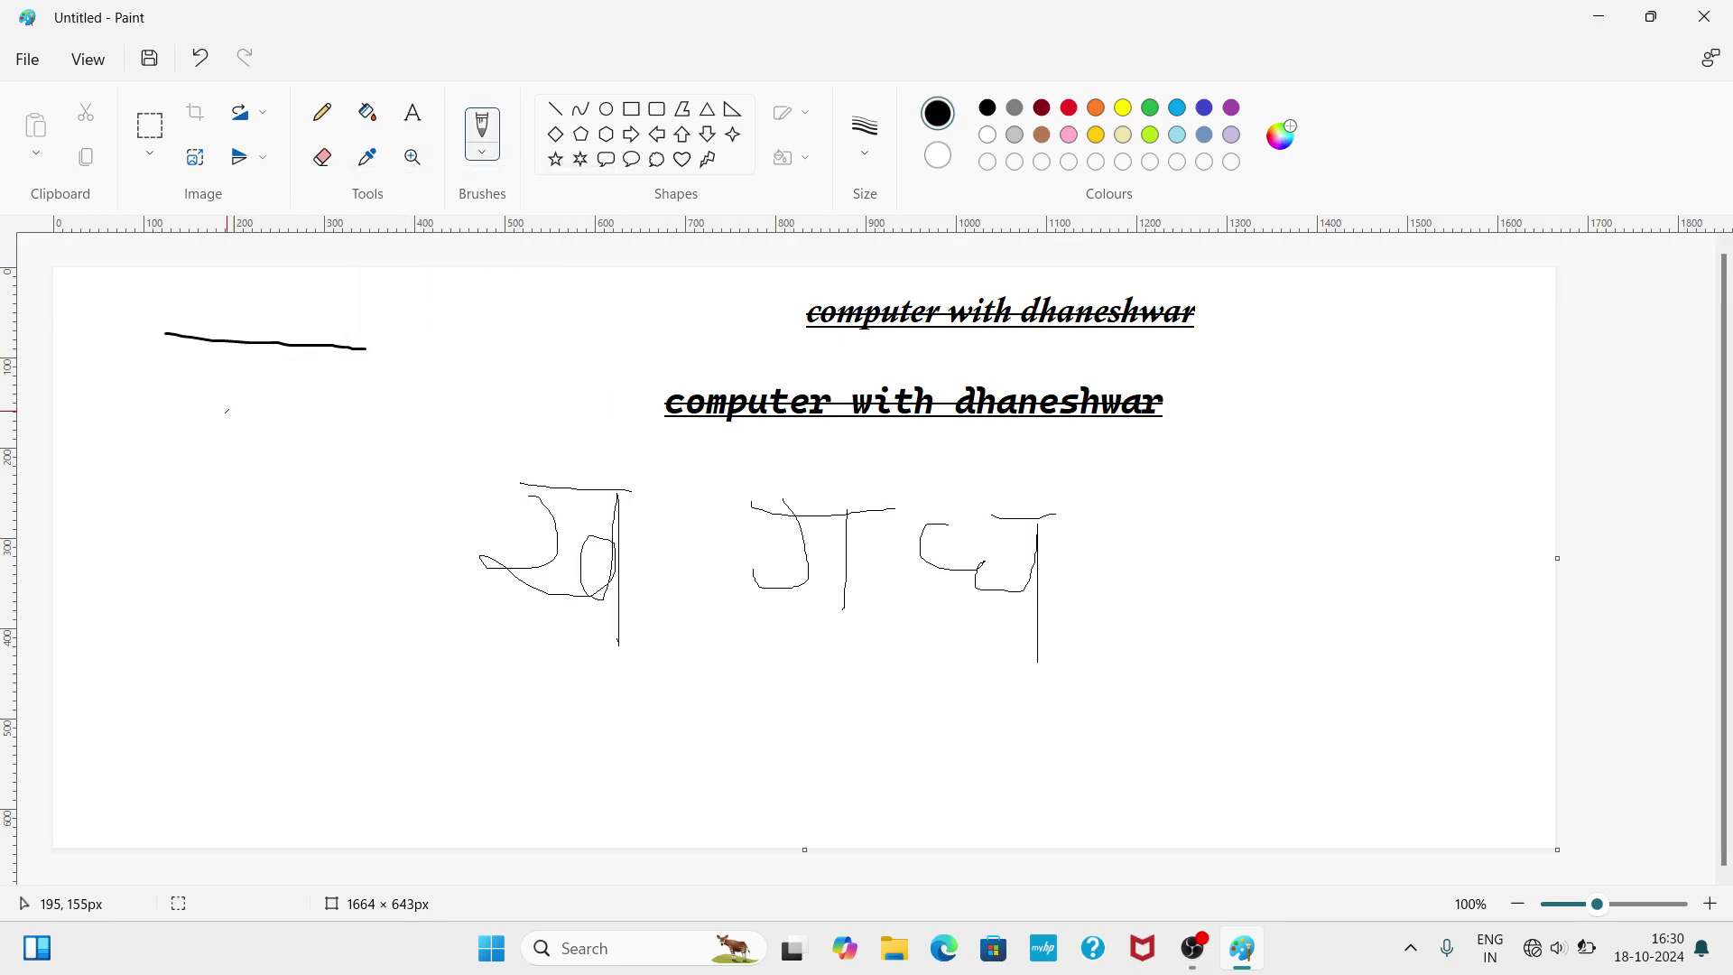
left_click_drag(166, 381, 374, 398)
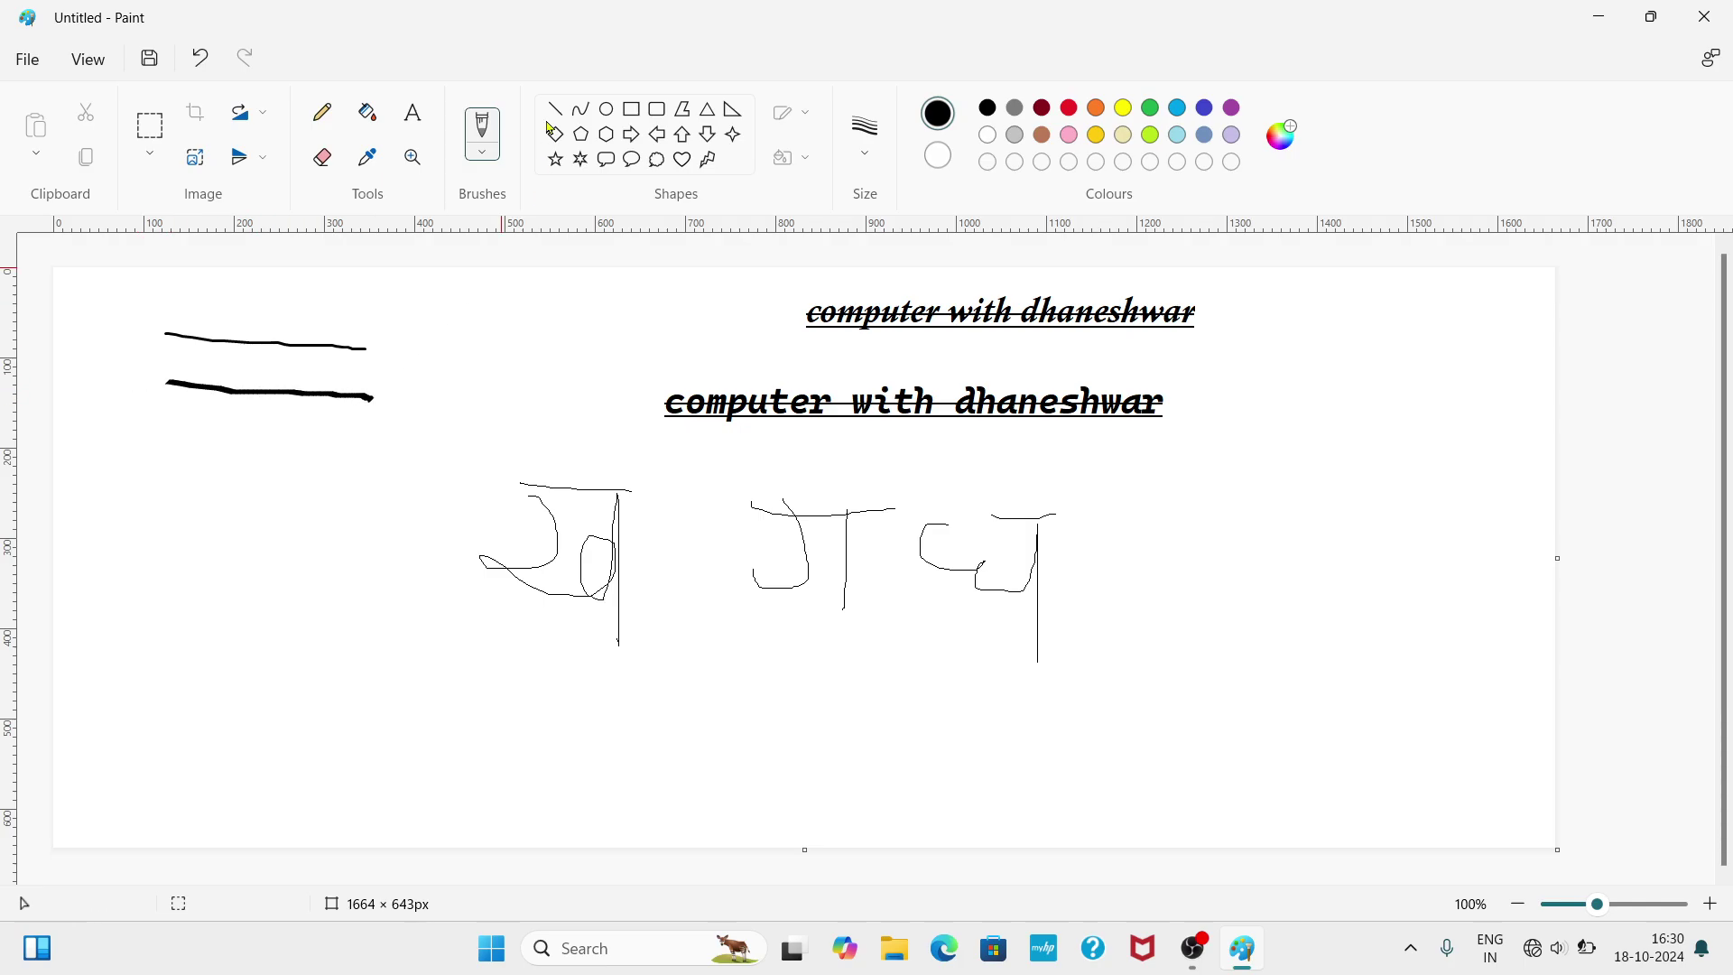
- Add a Calligraphy pen stroke about 260 px long and an Airbrush stroke about 240 px long below the existing sample strokes
left_click(479, 154)
left_click(530, 298)
left_click_drag(167, 435, 400, 432)
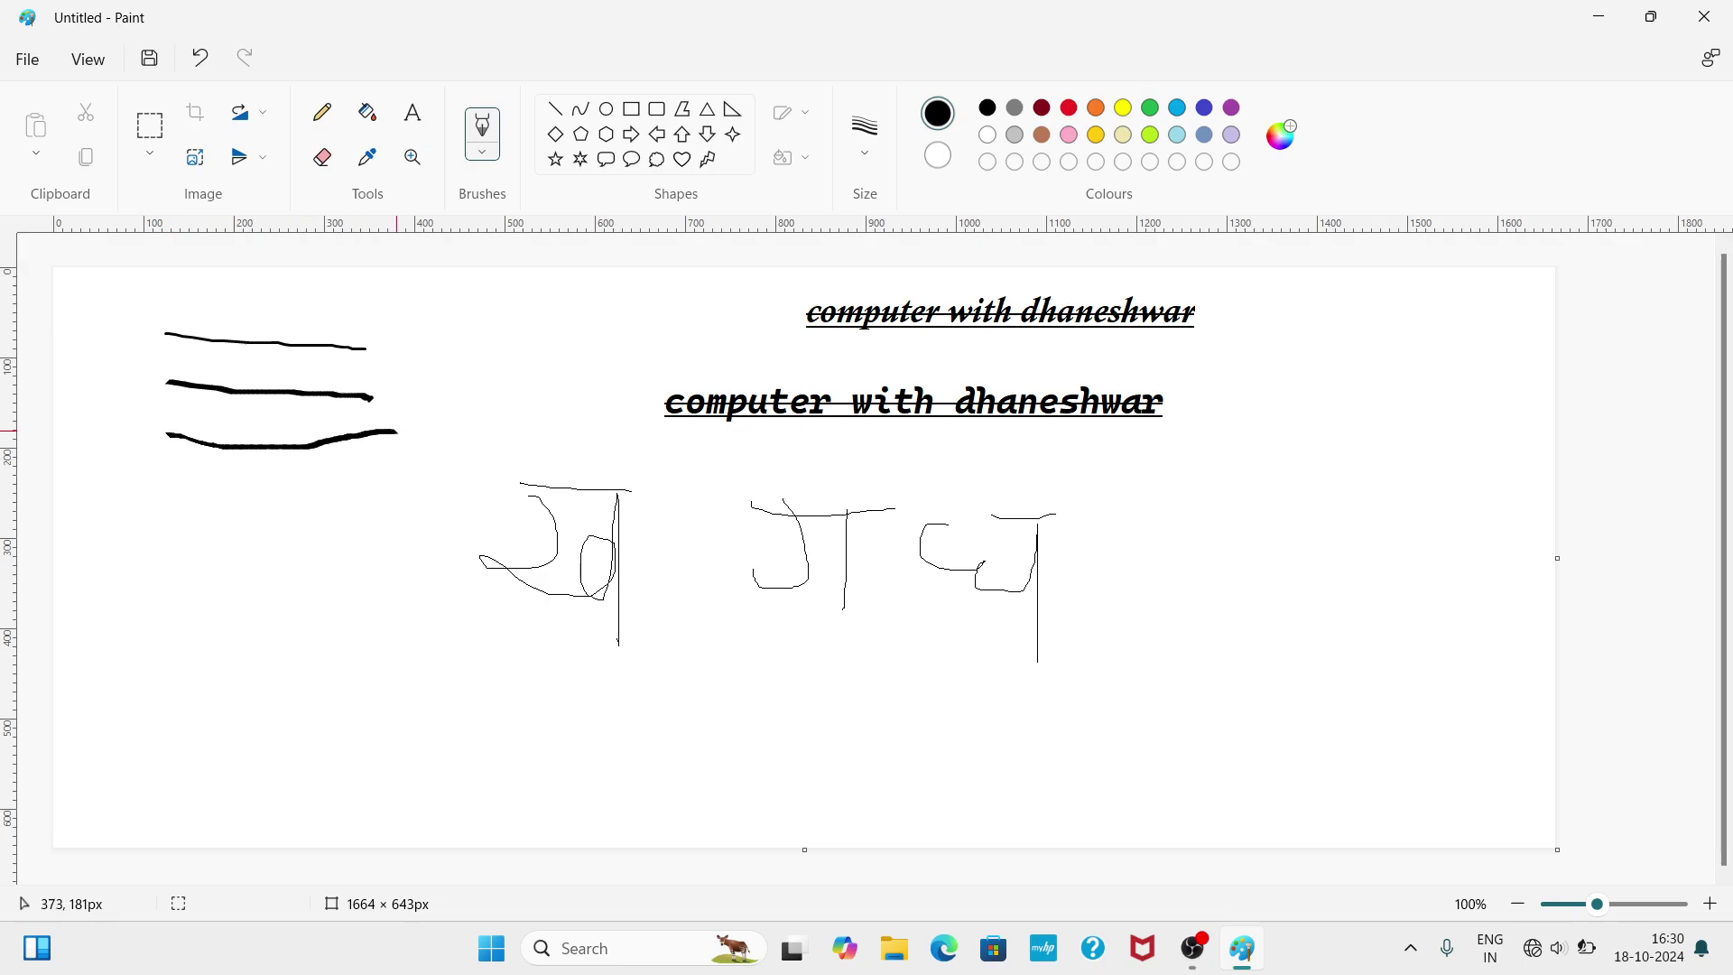
left_click(486, 159)
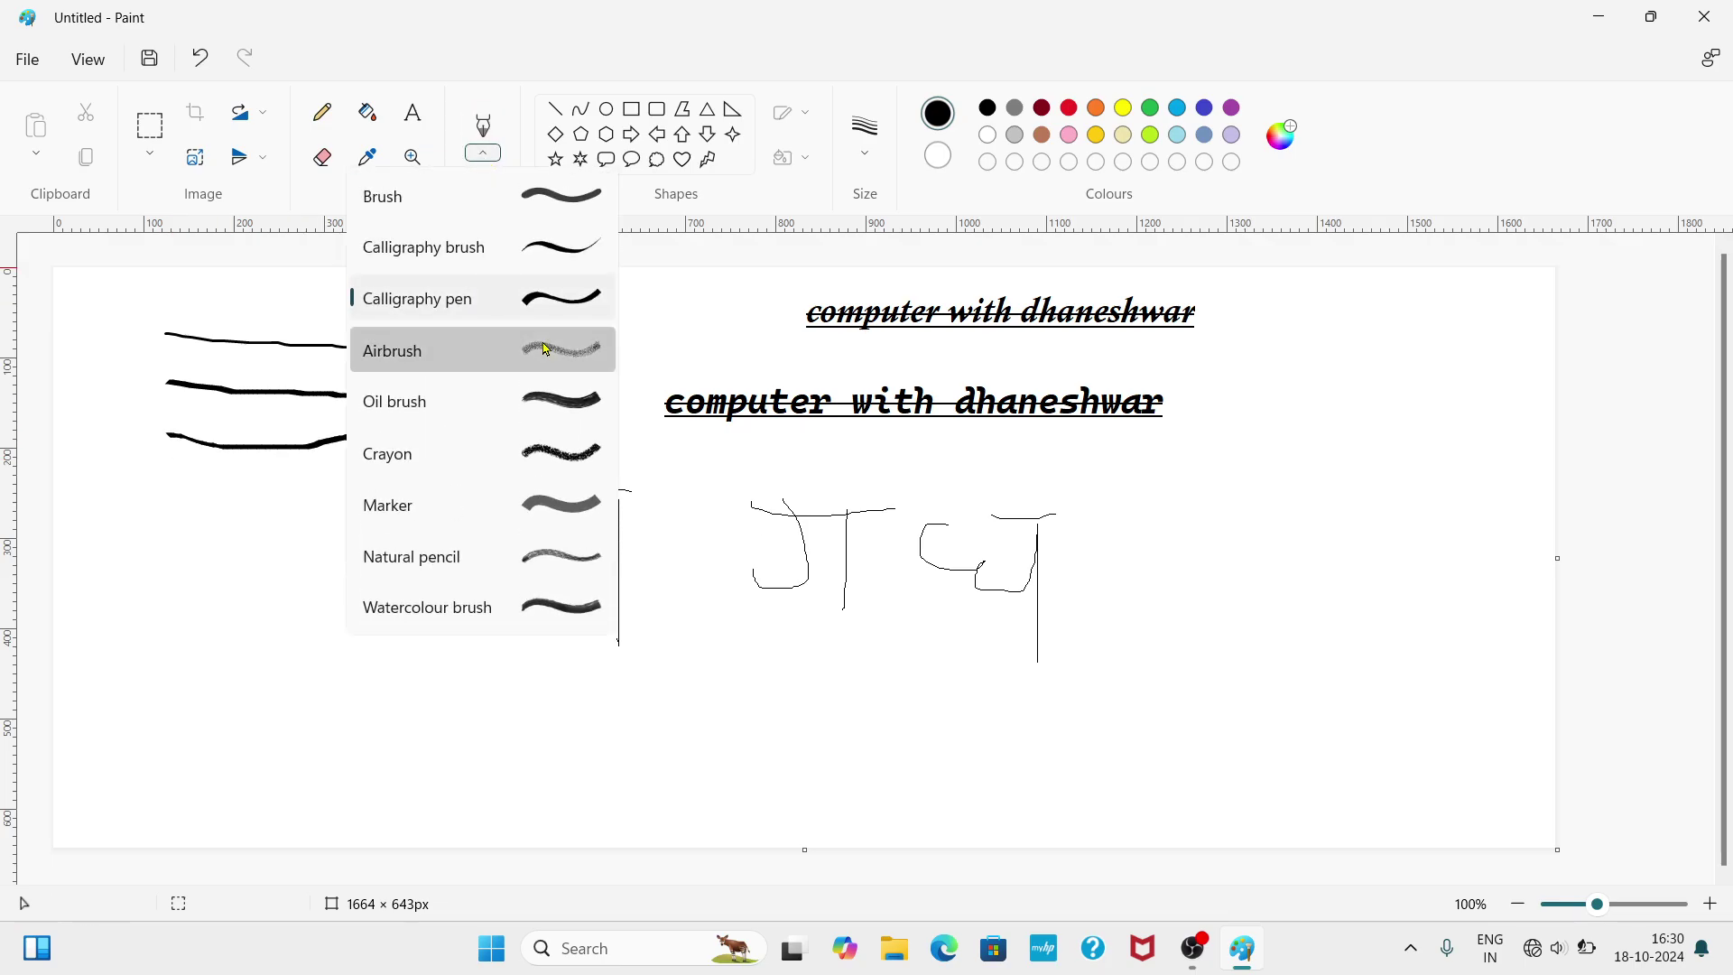
left_click(530, 348)
left_click_drag(164, 506, 377, 497)
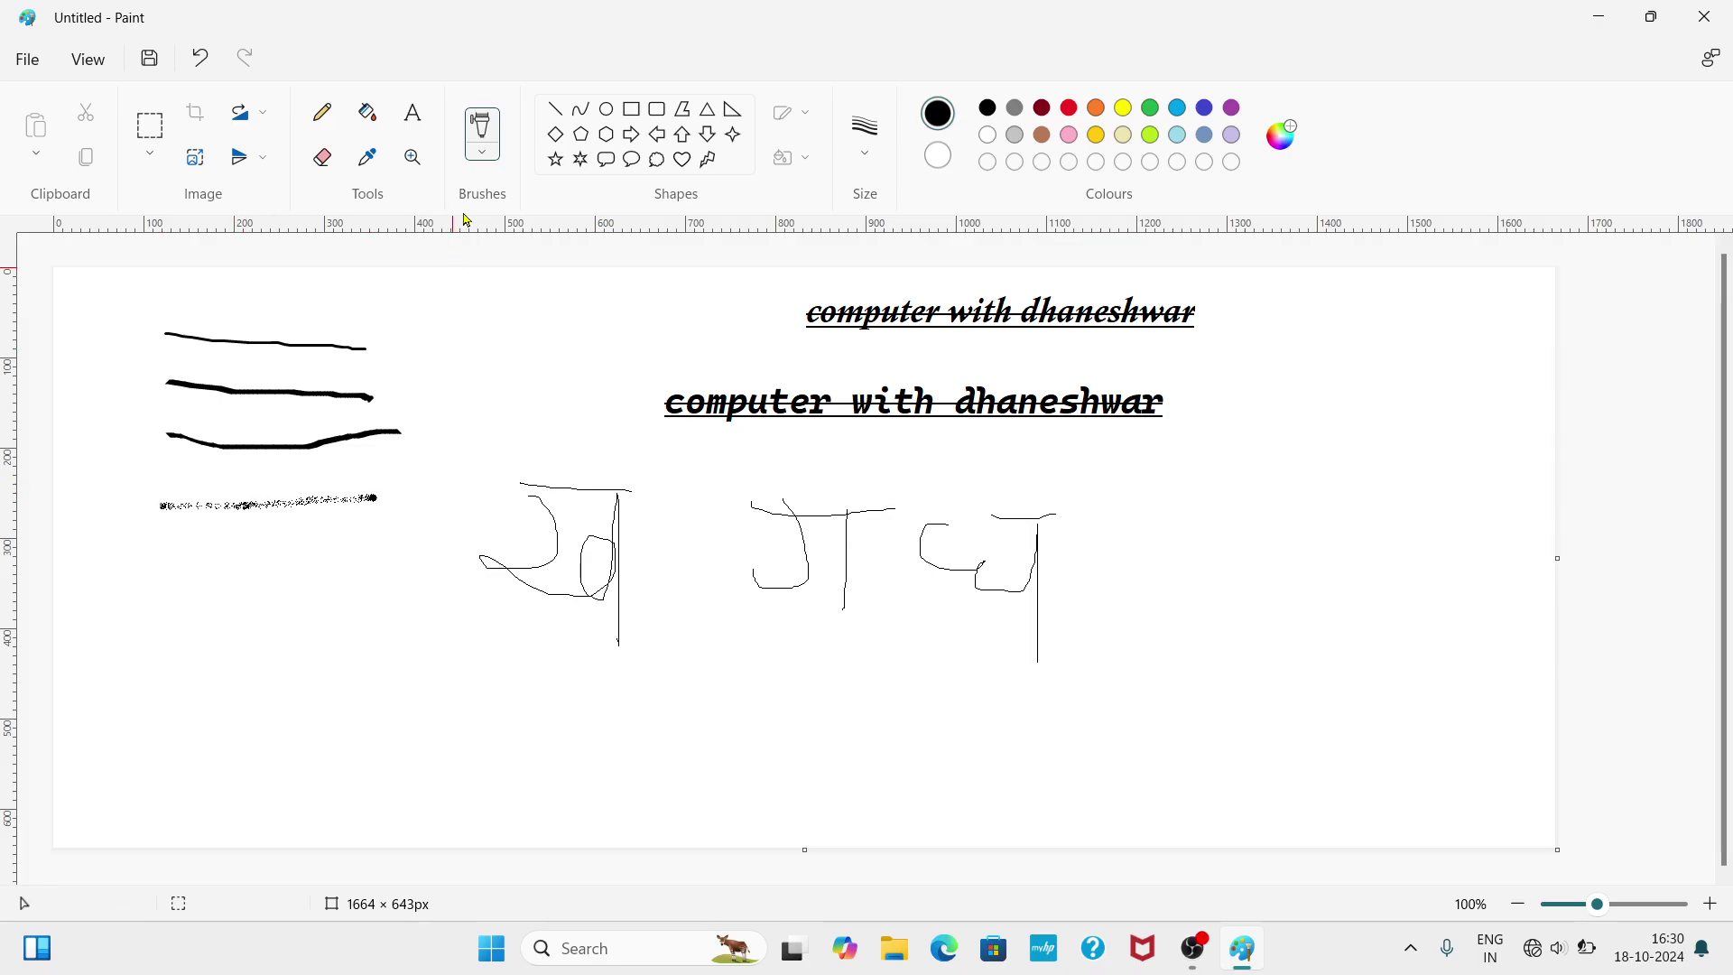
- Add an Oil brush stroke about 200 px long and a Crayon stroke about 220 px long below the Airbrush stroke
left_click(492, 159)
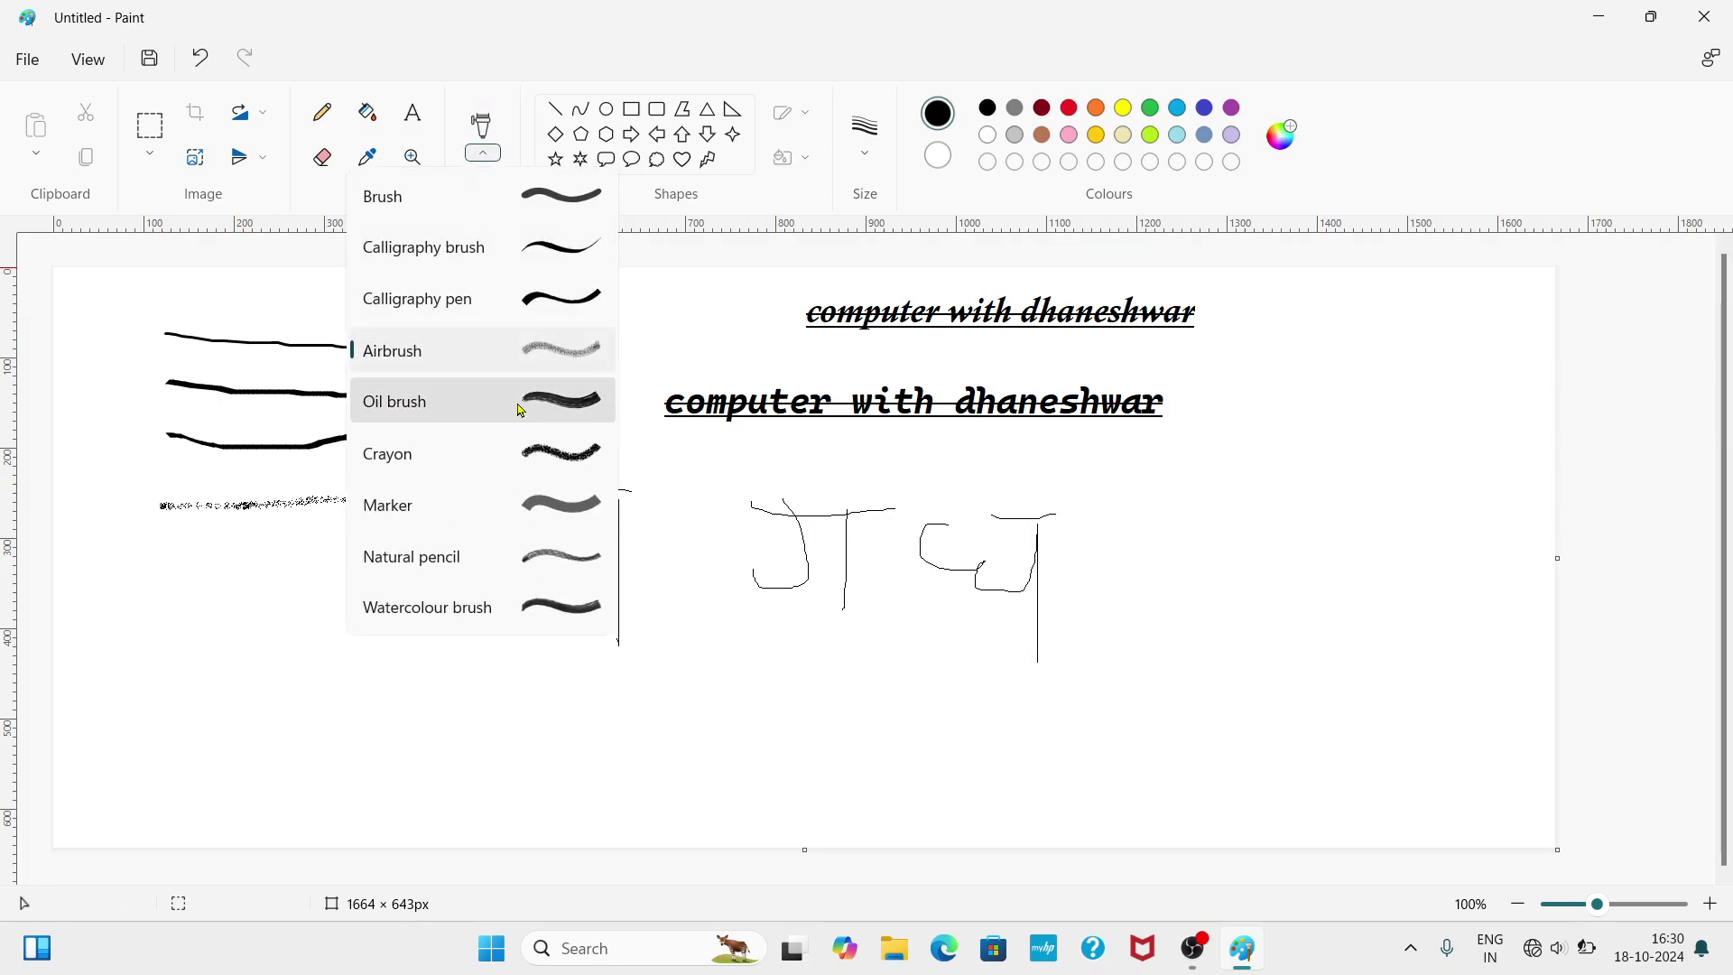
left_click(519, 400)
left_click_drag(166, 538, 347, 536)
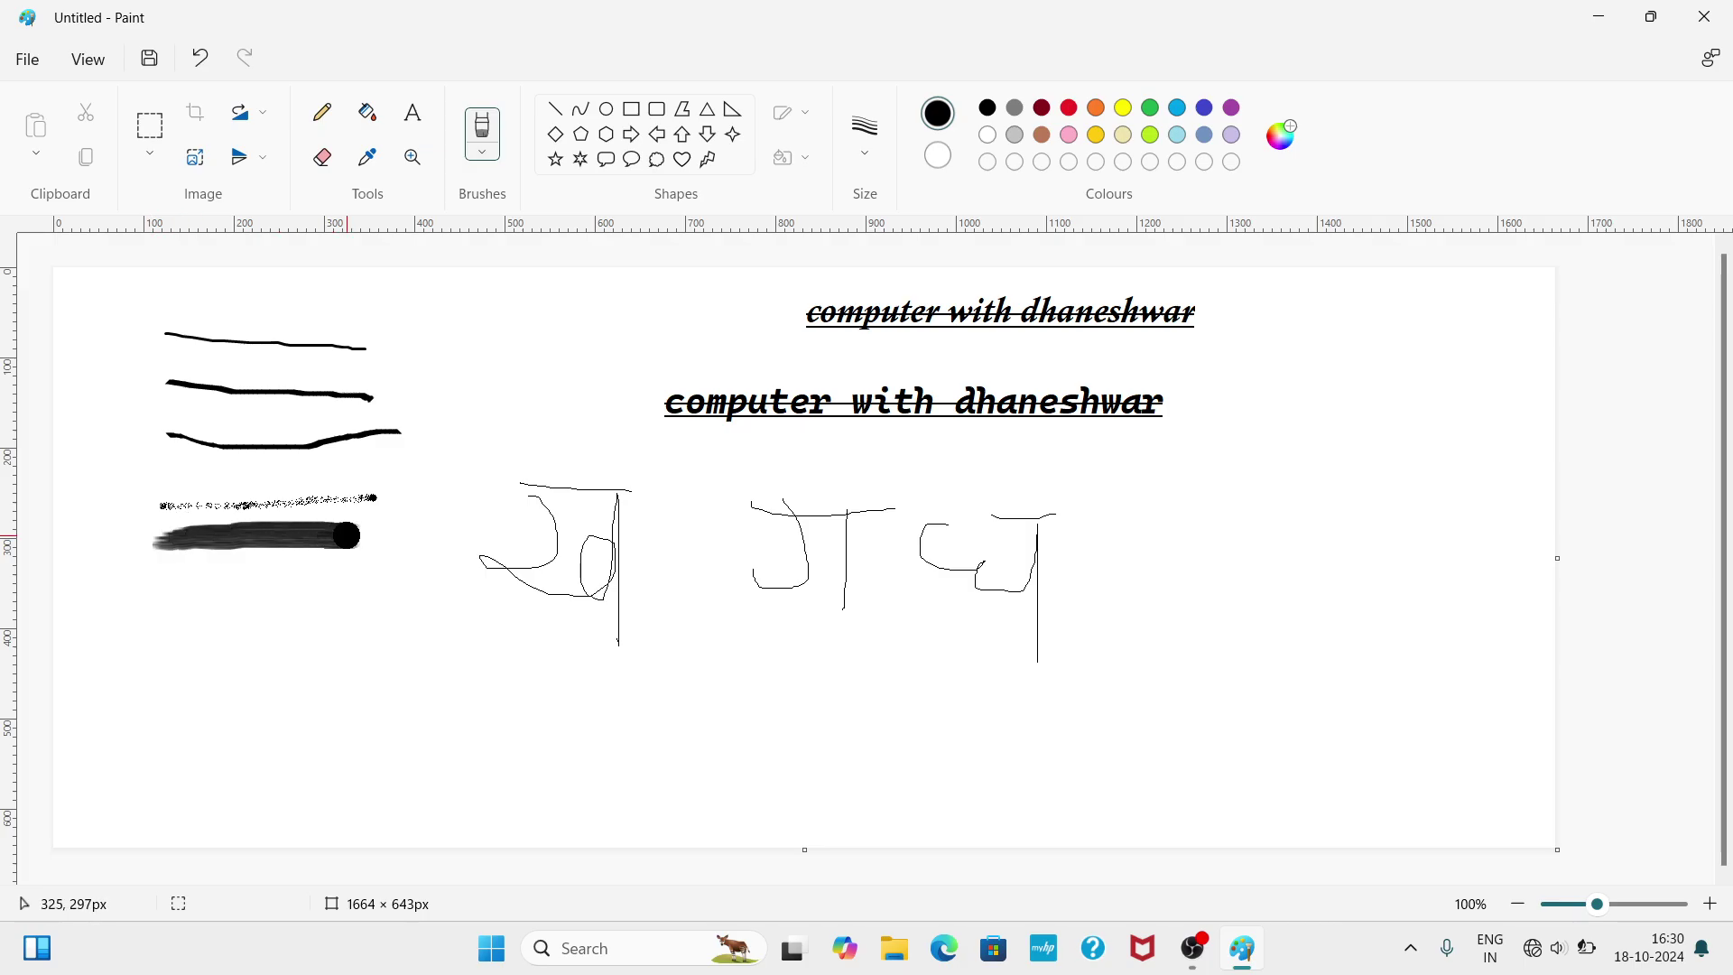
left_click(484, 155)
left_click(519, 448)
left_click(249, 606)
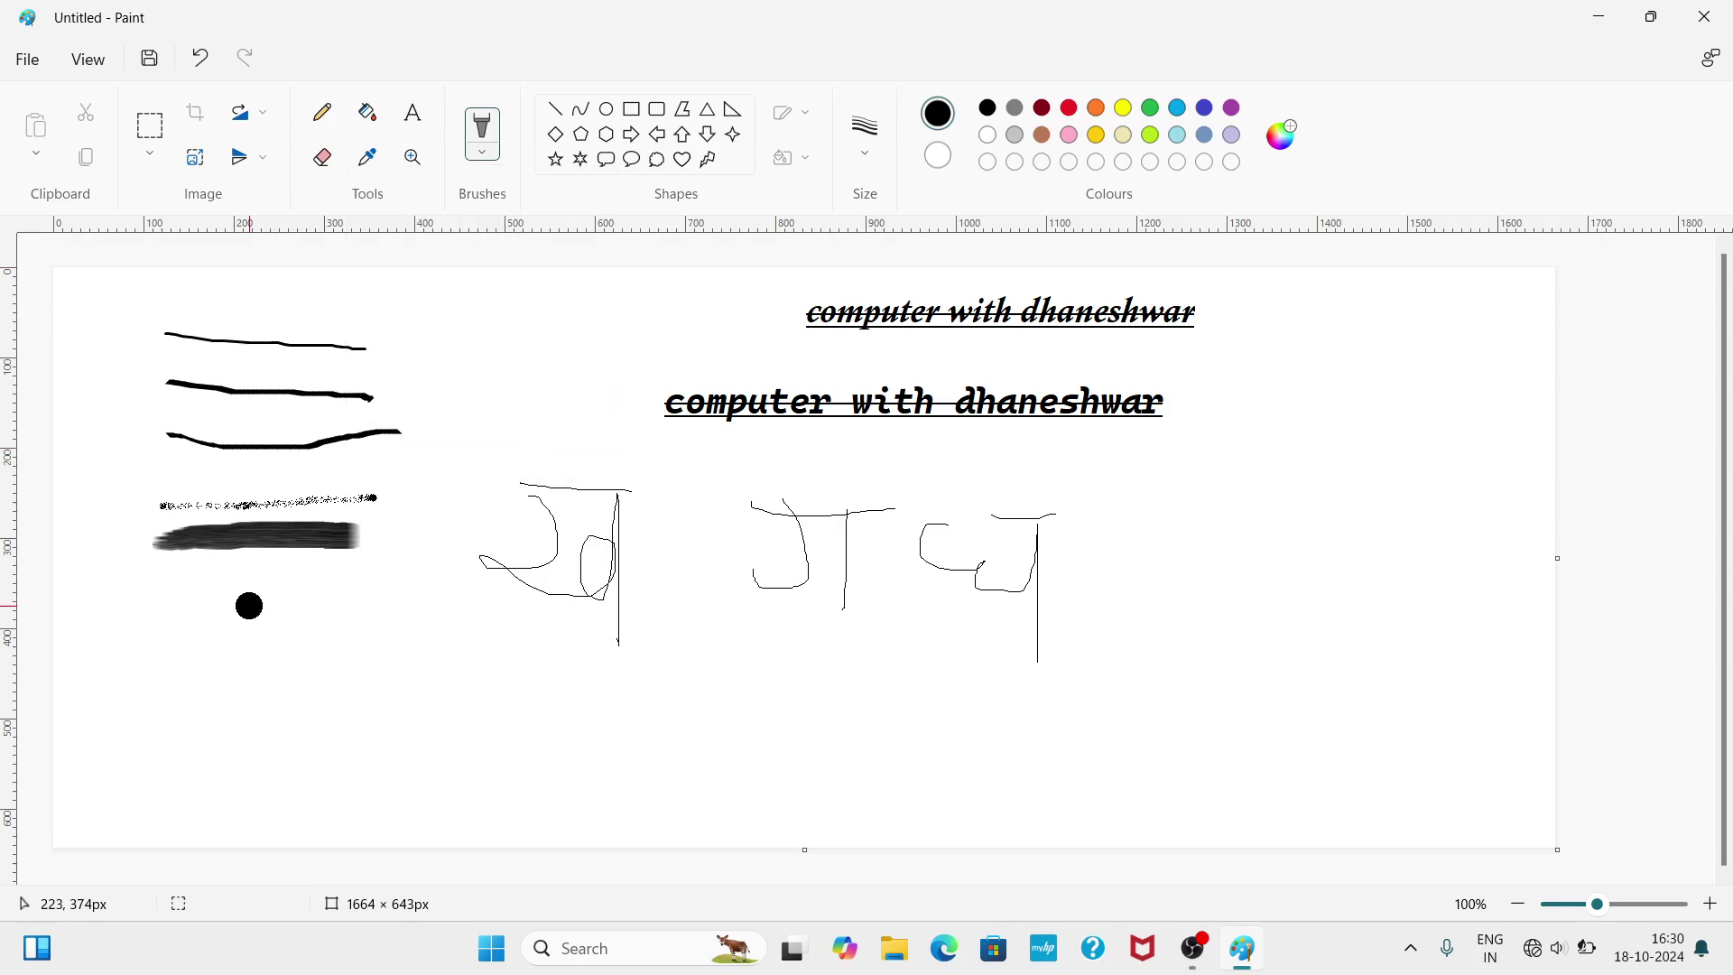
left_click_drag(176, 604, 356, 607)
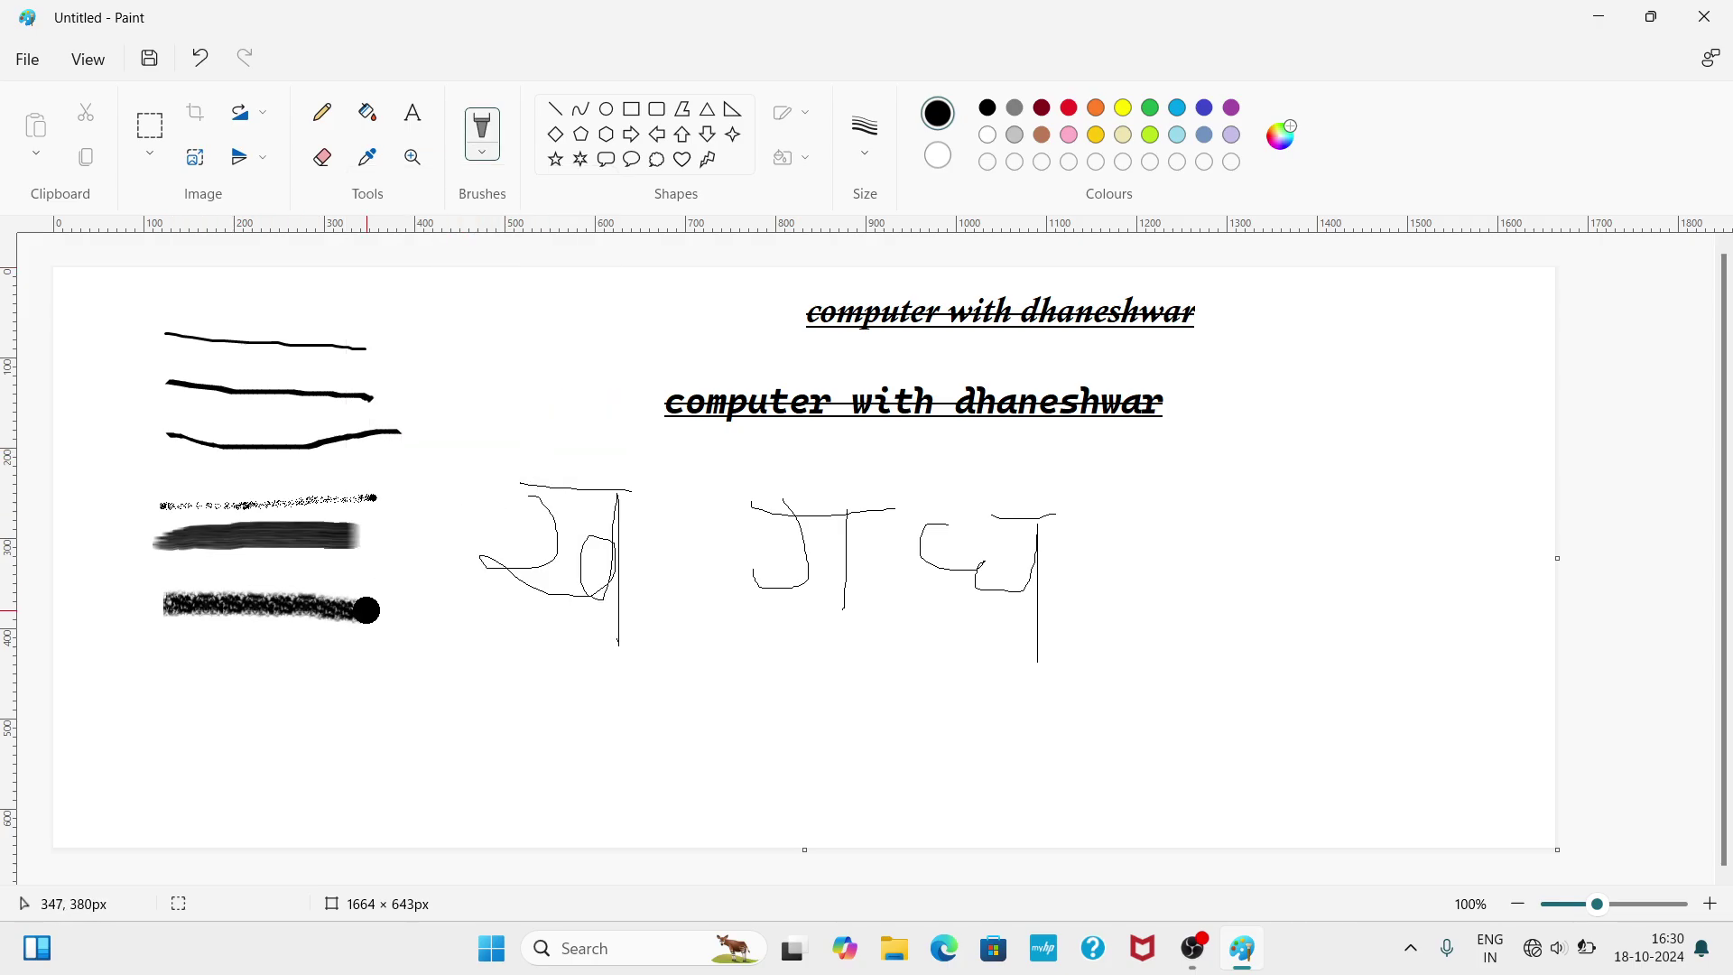
- Add a Marker stroke and a Watercolour brush stroke, each about 230 px long, below the Crayon stroke
left_click(485, 144)
left_click(514, 504)
left_click(157, 673)
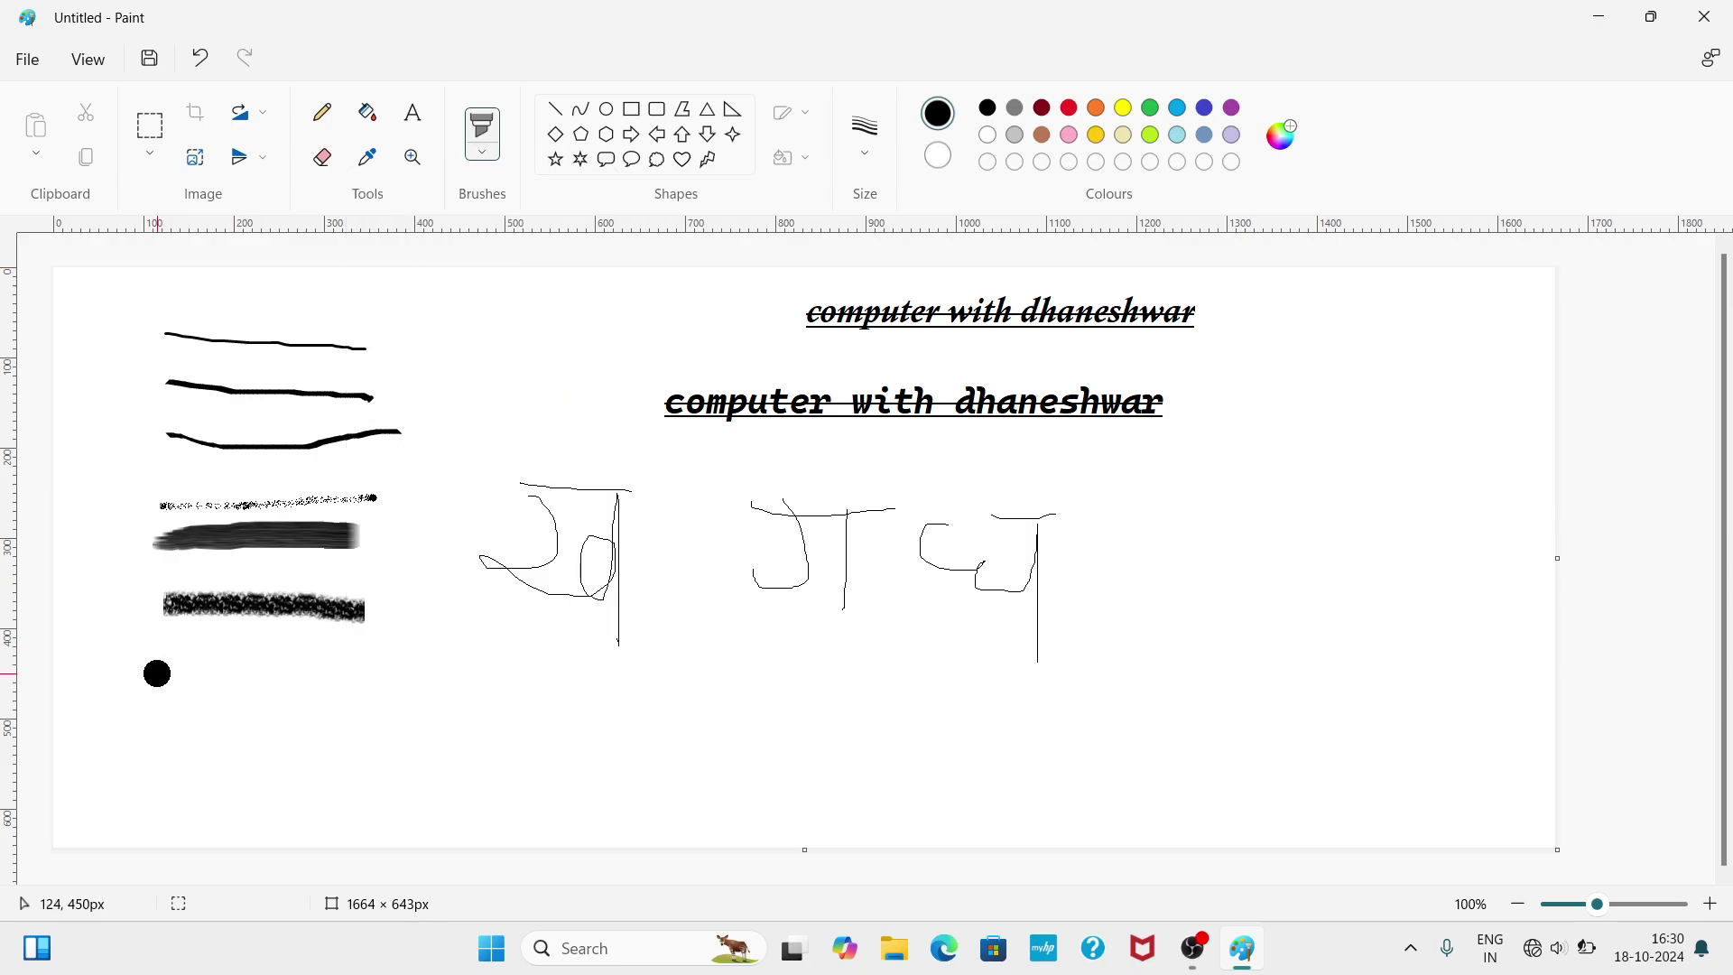
mouse_move(163, 673)
left_mouse_down()
mouse_move(155, 659)
mouse_move(368, 676)
left_mouse_up()
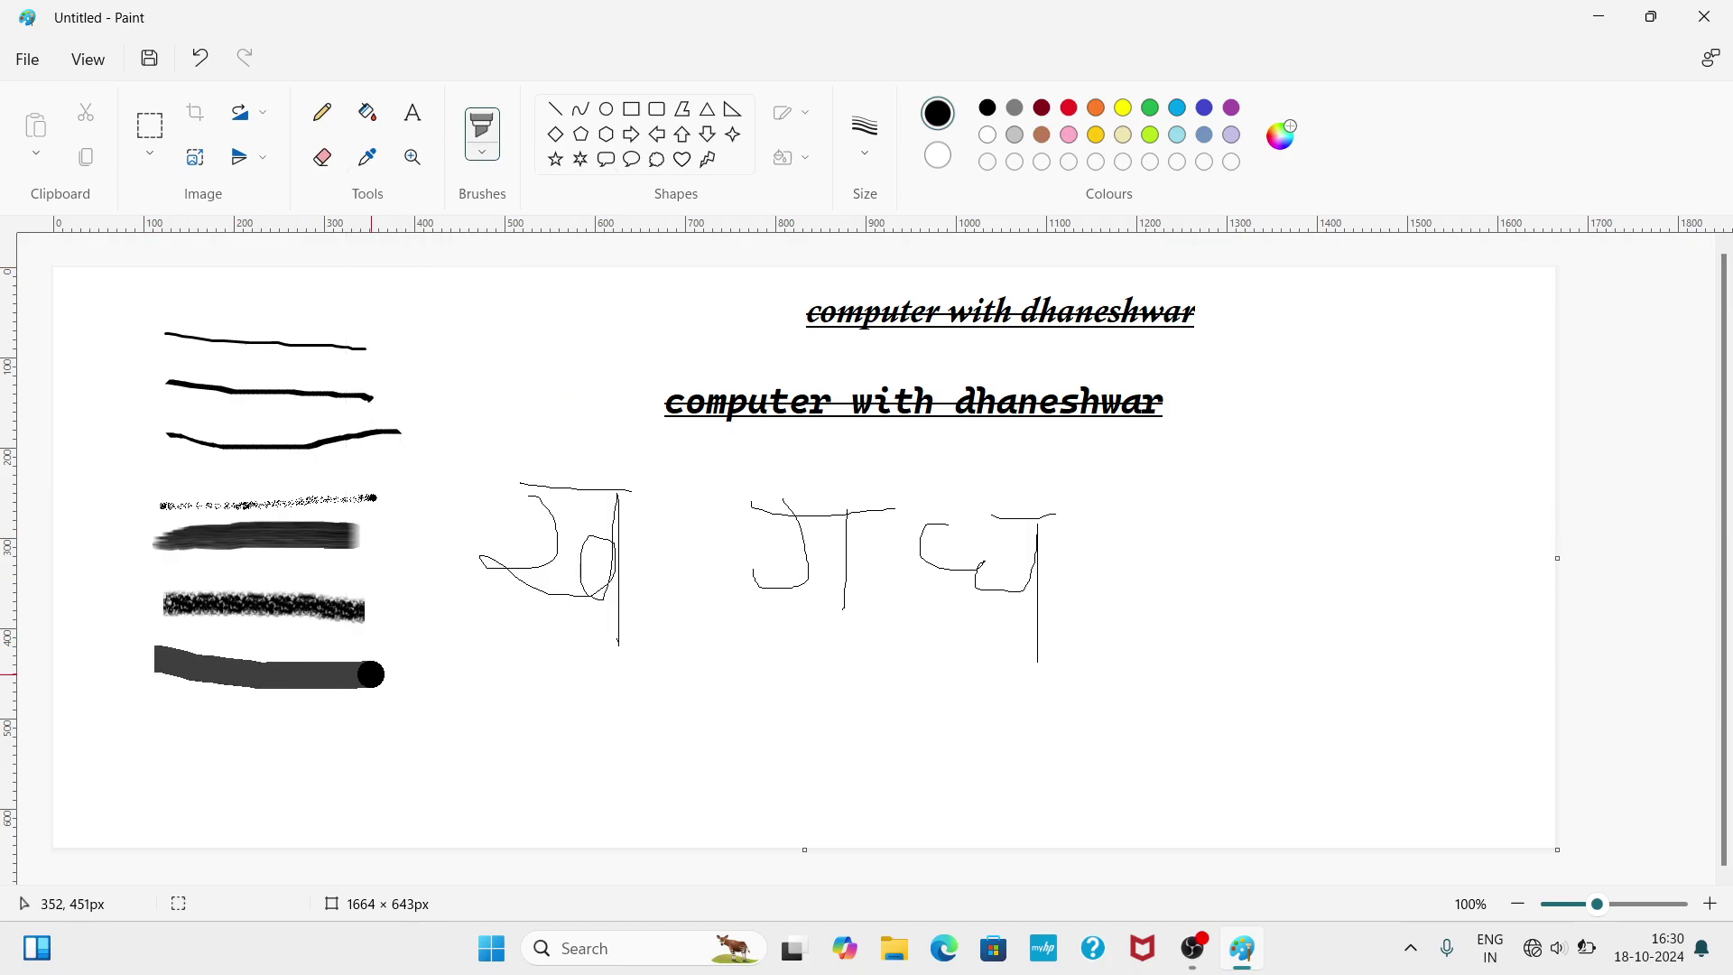
left_click(494, 163)
left_click(511, 602)
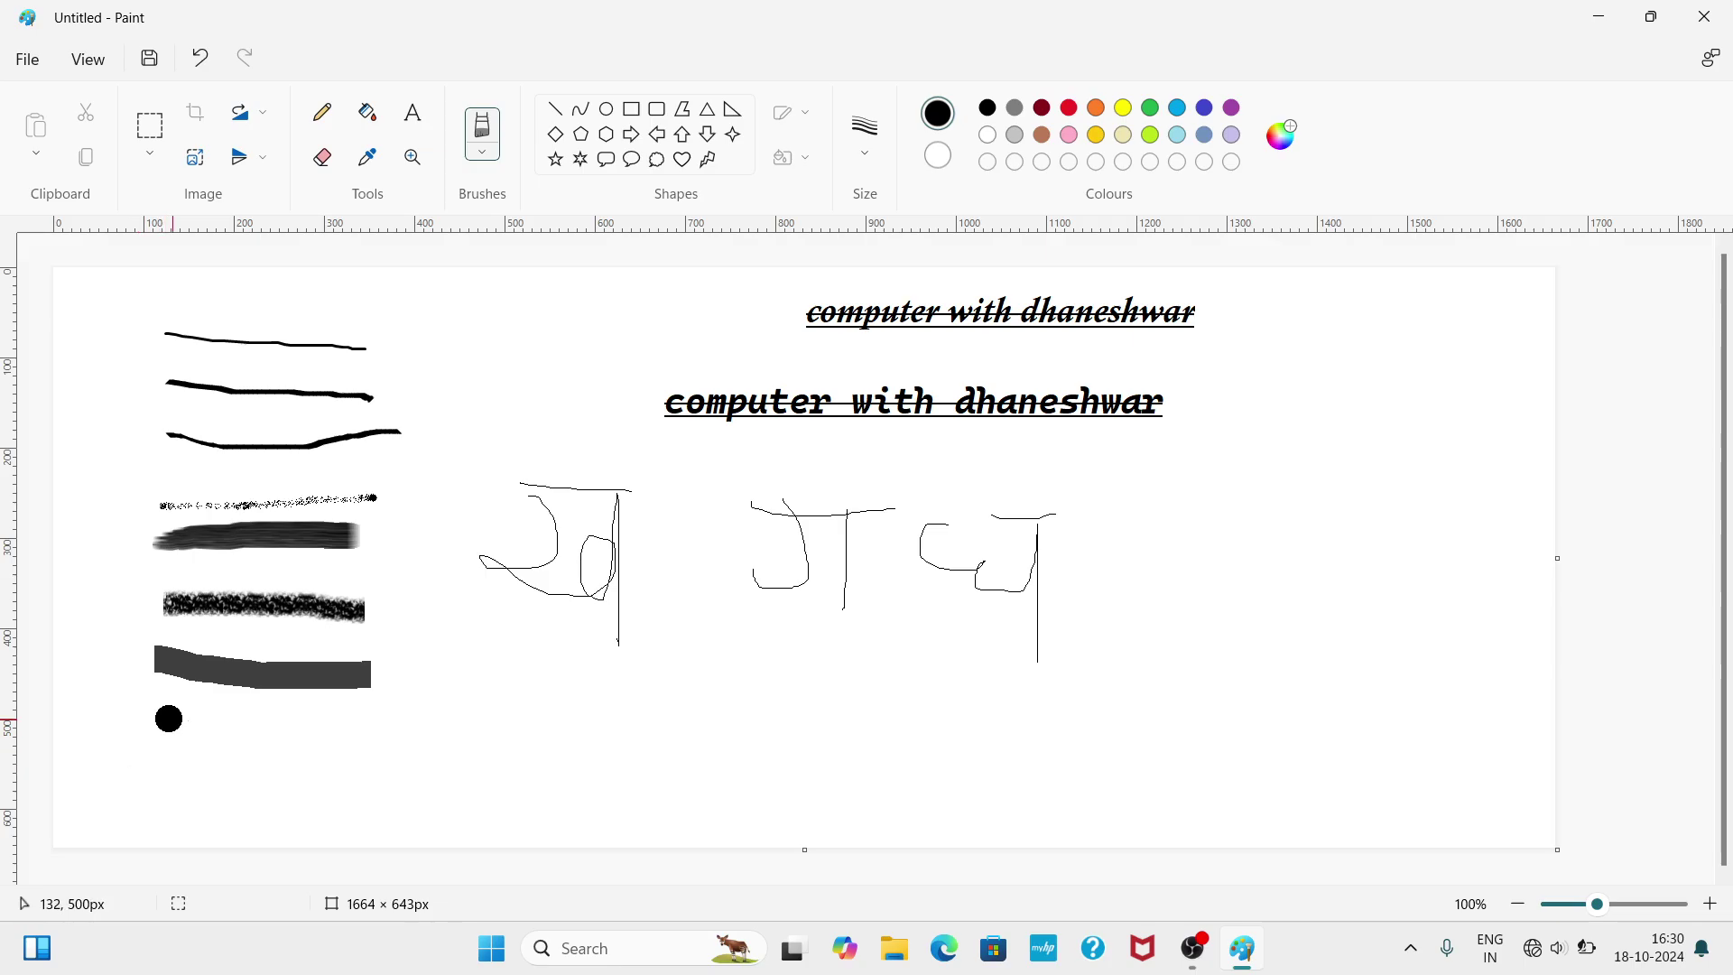
left_click_drag(169, 718, 379, 736)
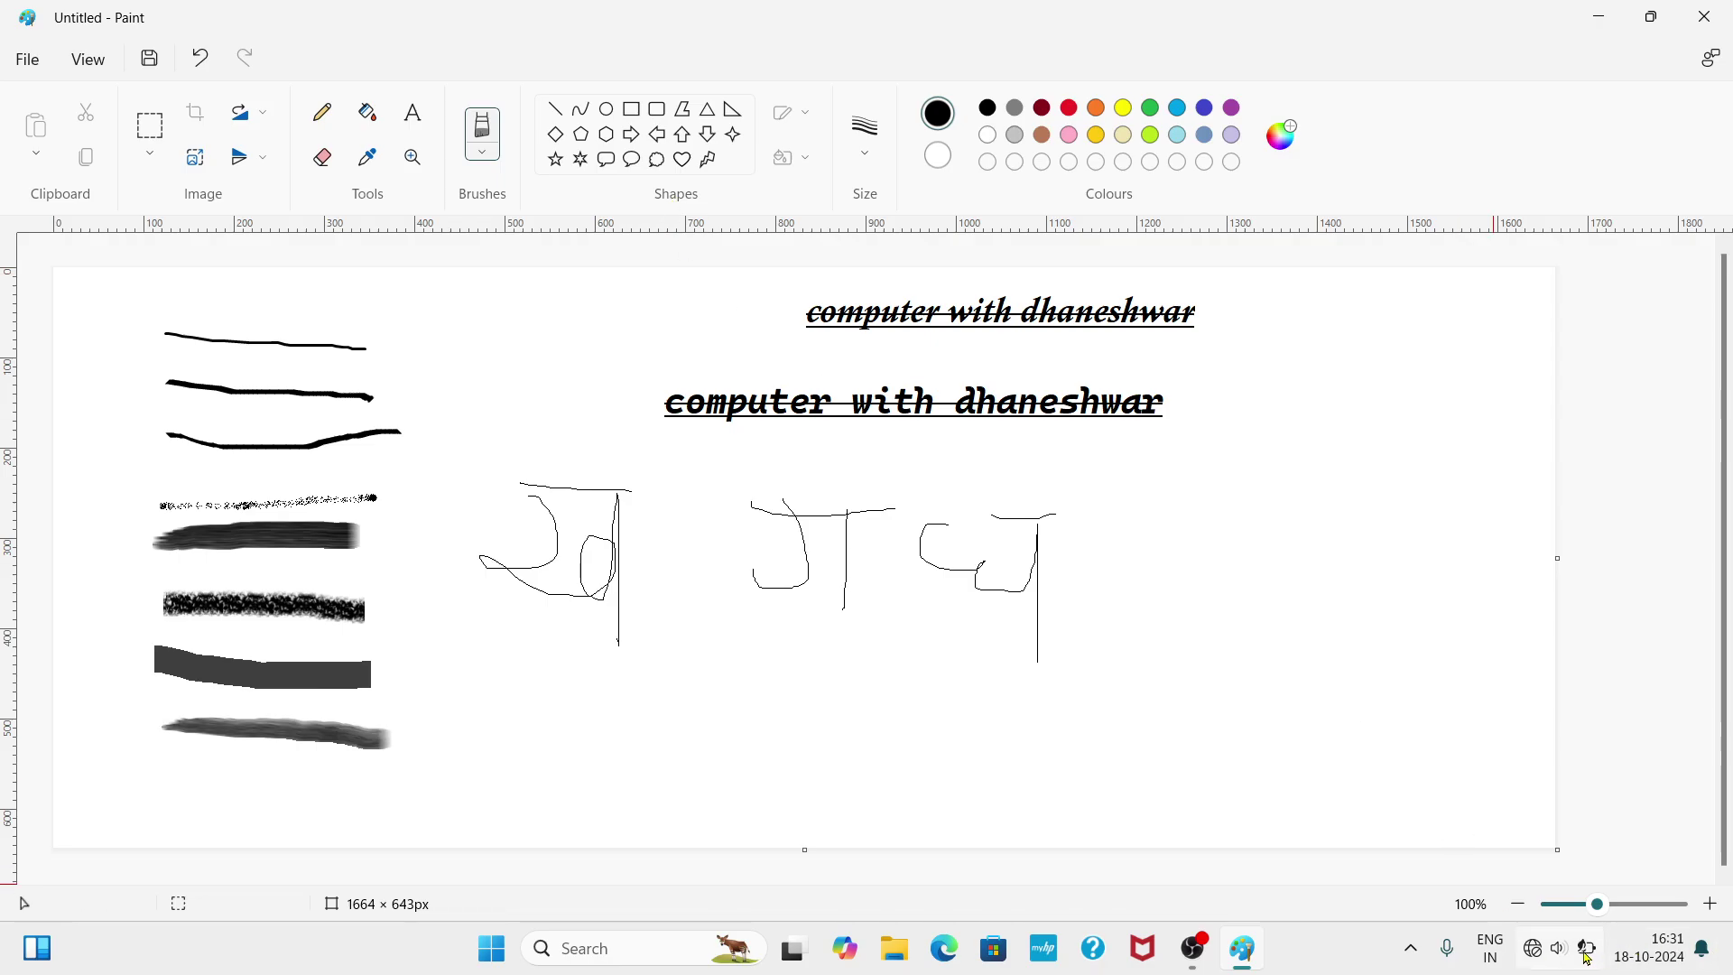
mouse_move(1587, 959)
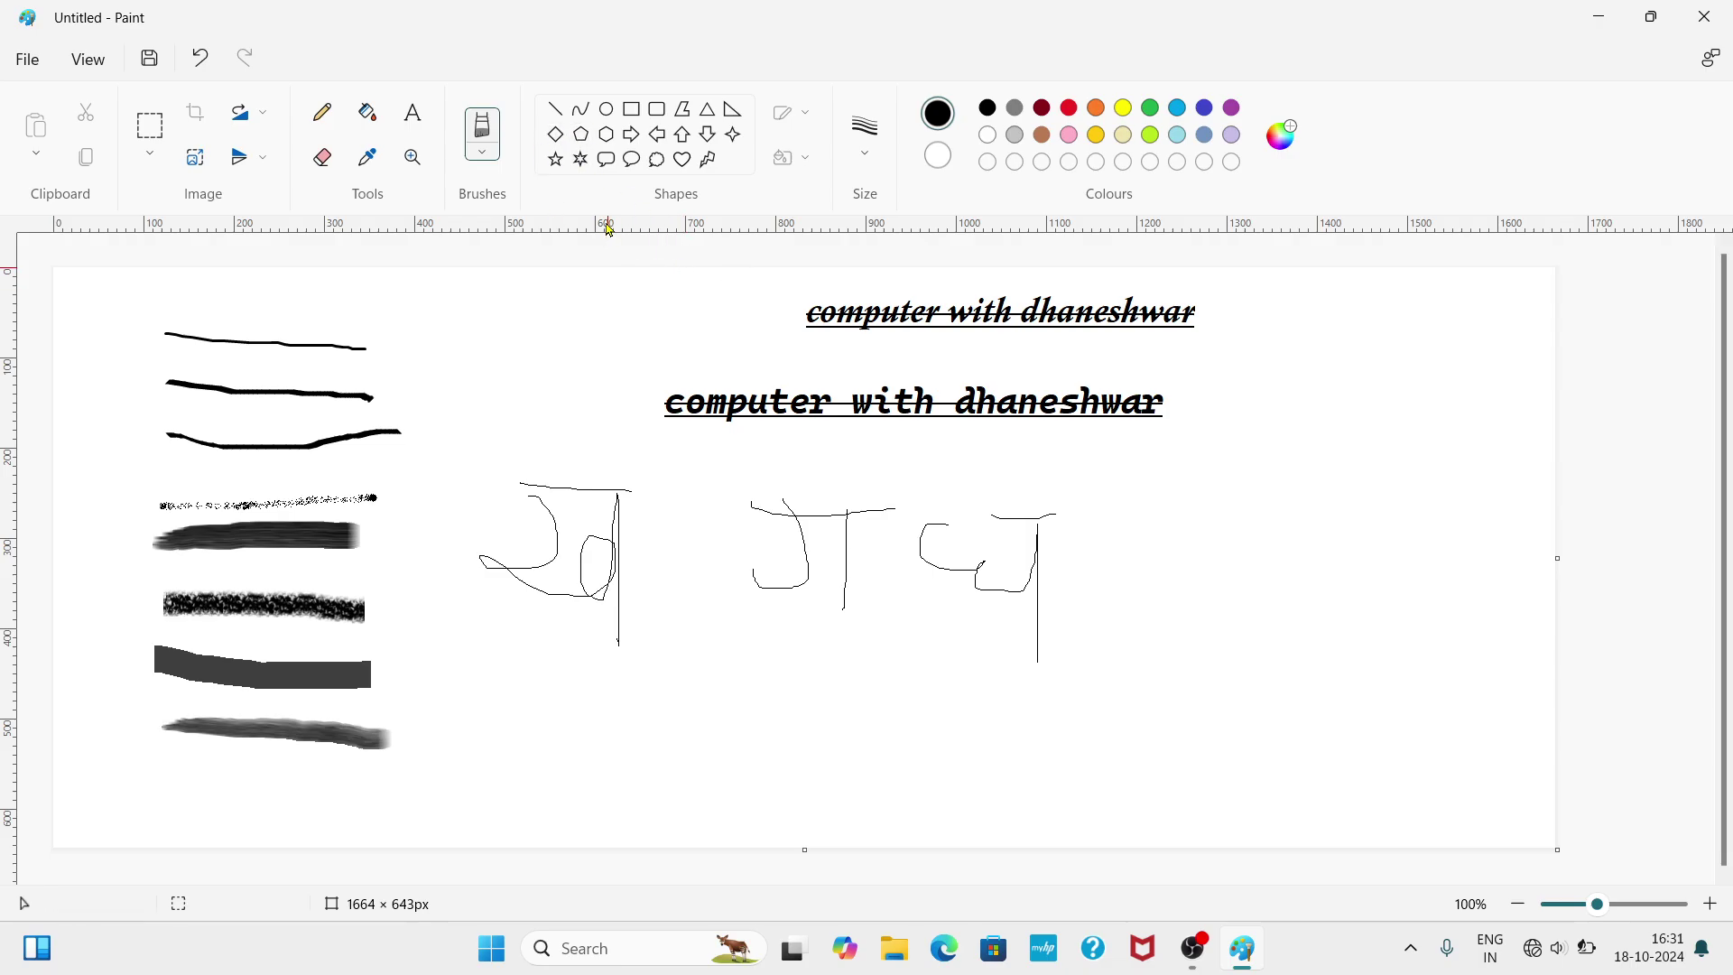
- Draw a near-vertical line about 434 px tall beside the text as a flagpole, with a wavy curve about 317 px wide extending from its upper end
left_click(554, 116)
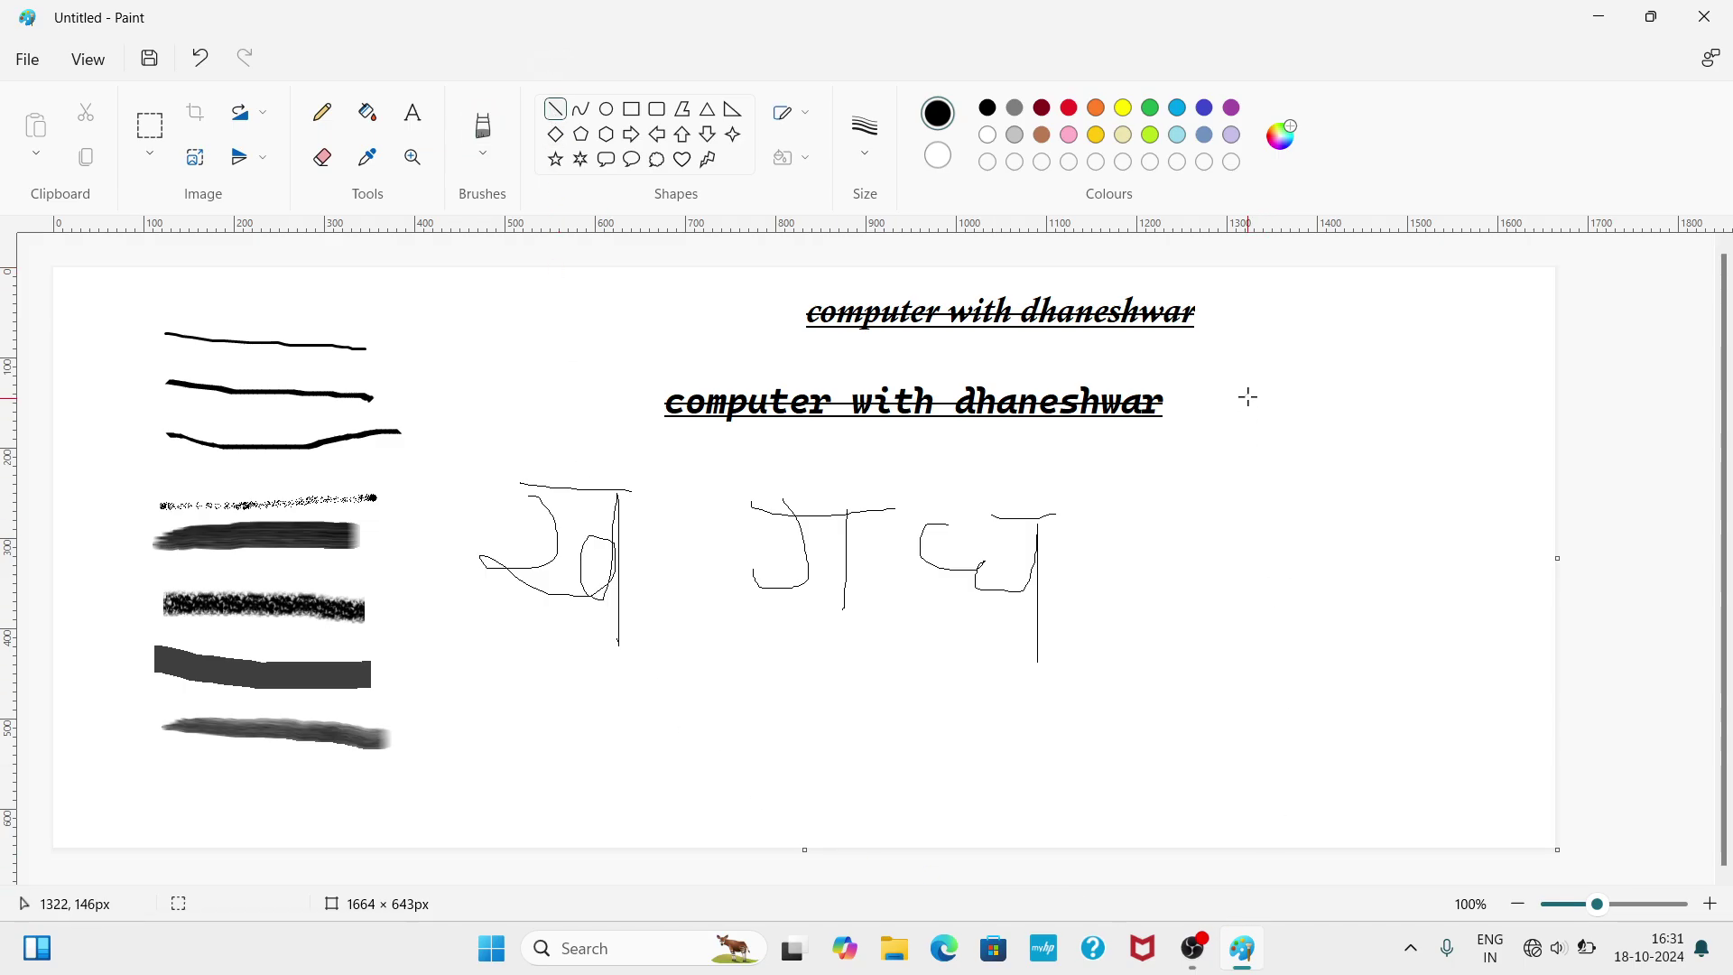
mouse_move(1249, 361)
left_mouse_down()
mouse_move(1230, 723)
mouse_move(1260, 753)
left_mouse_up()
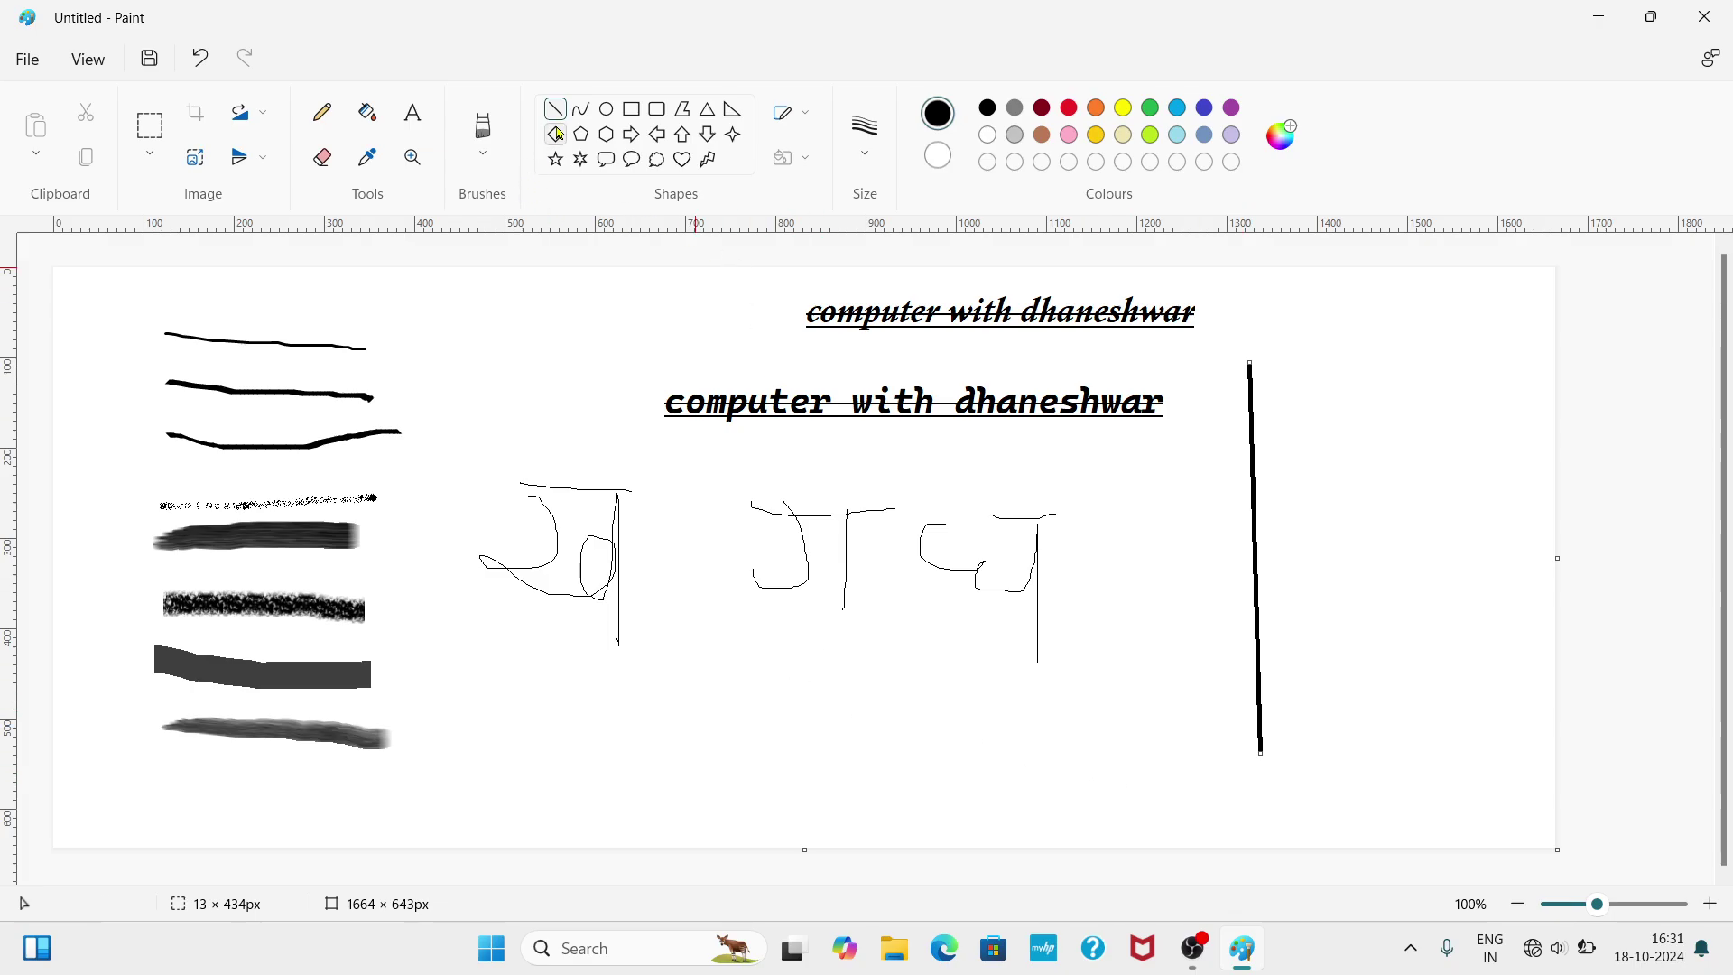
left_click(576, 112)
left_click_drag(1247, 362, 1532, 371)
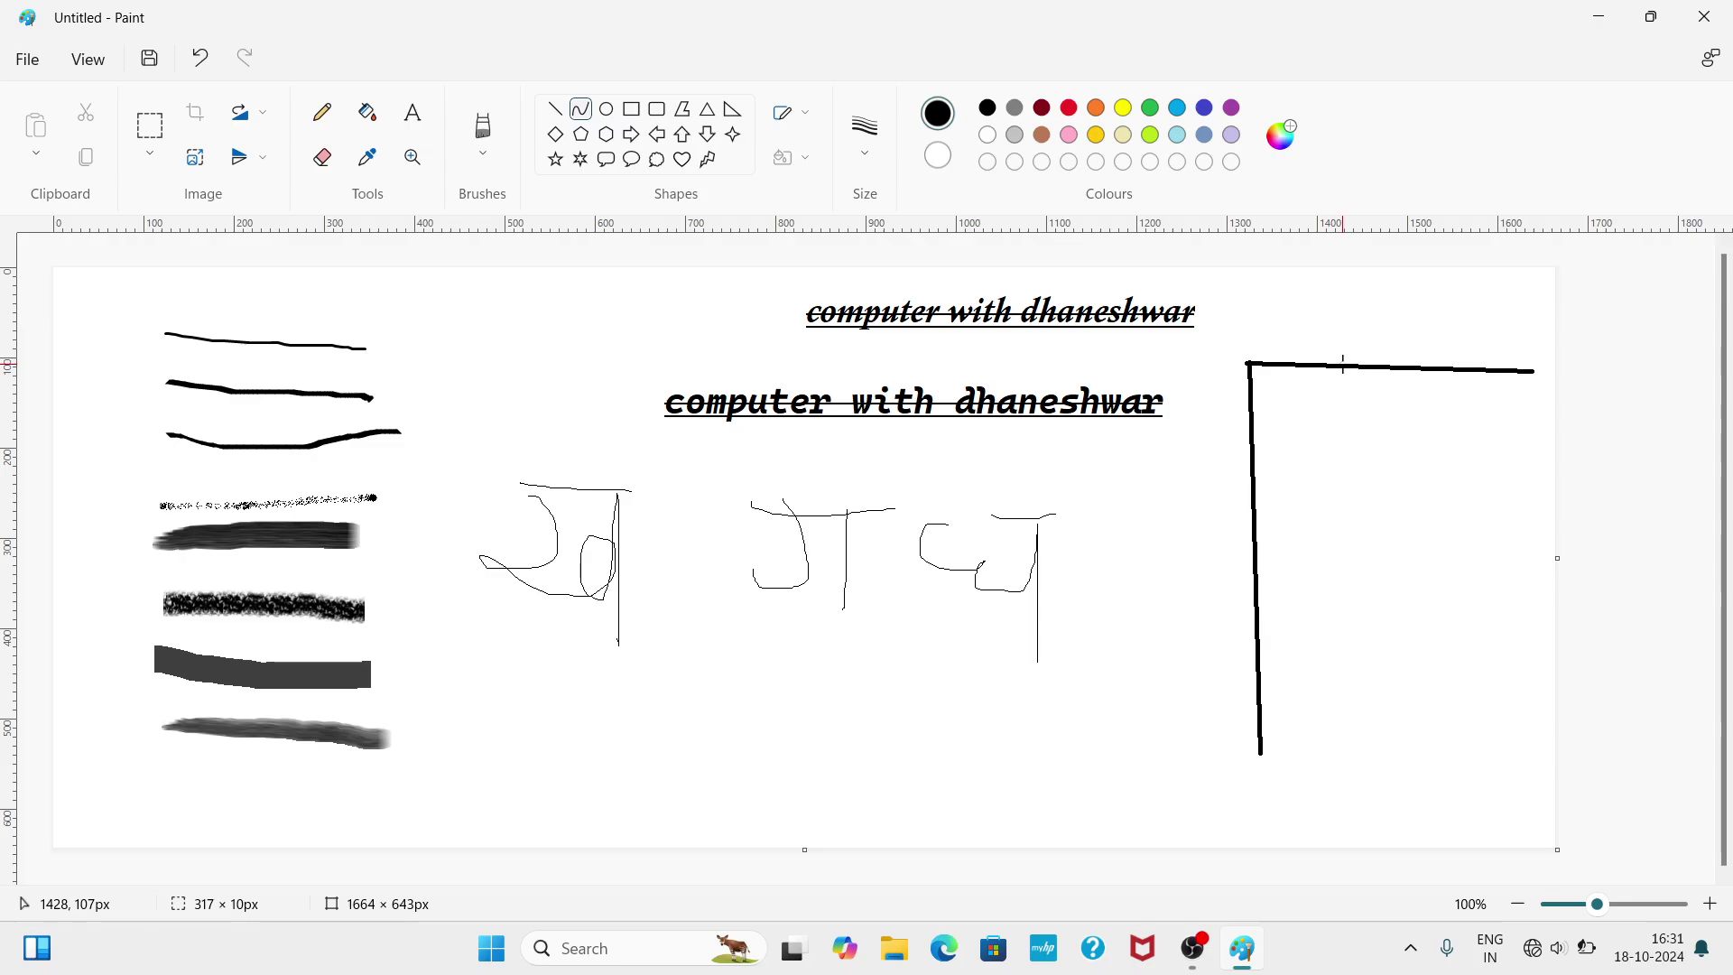
left_click_drag(1343, 366, 1347, 331)
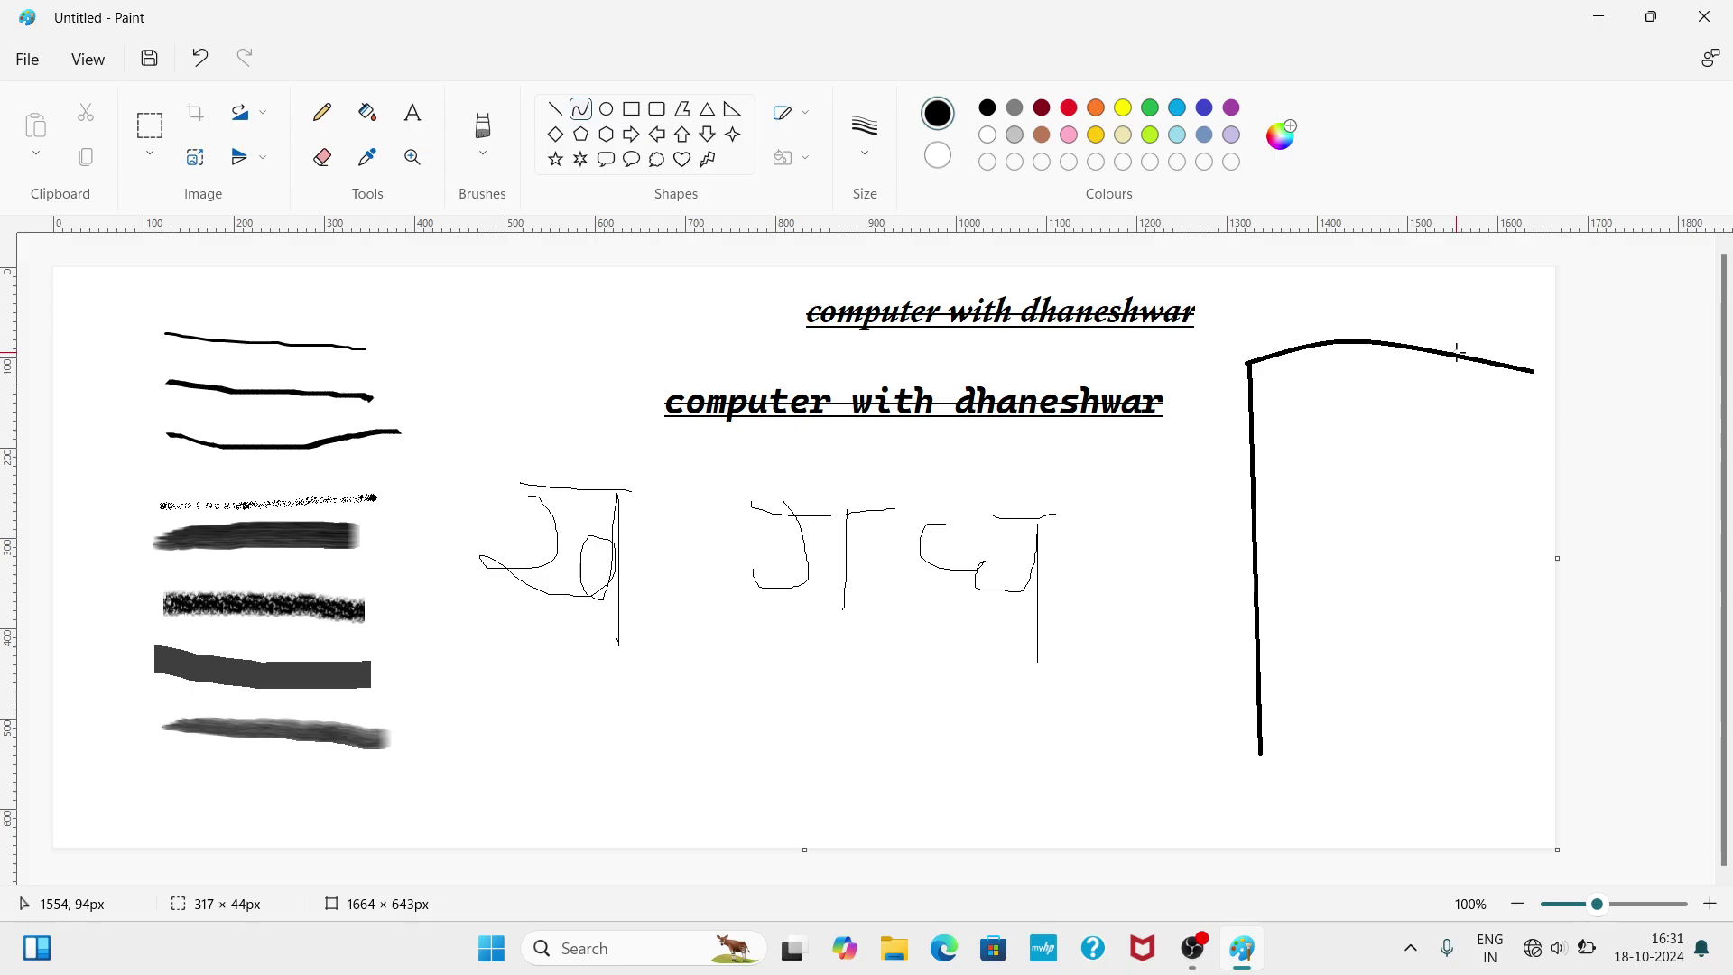
left_click_drag(1451, 351, 1440, 433)
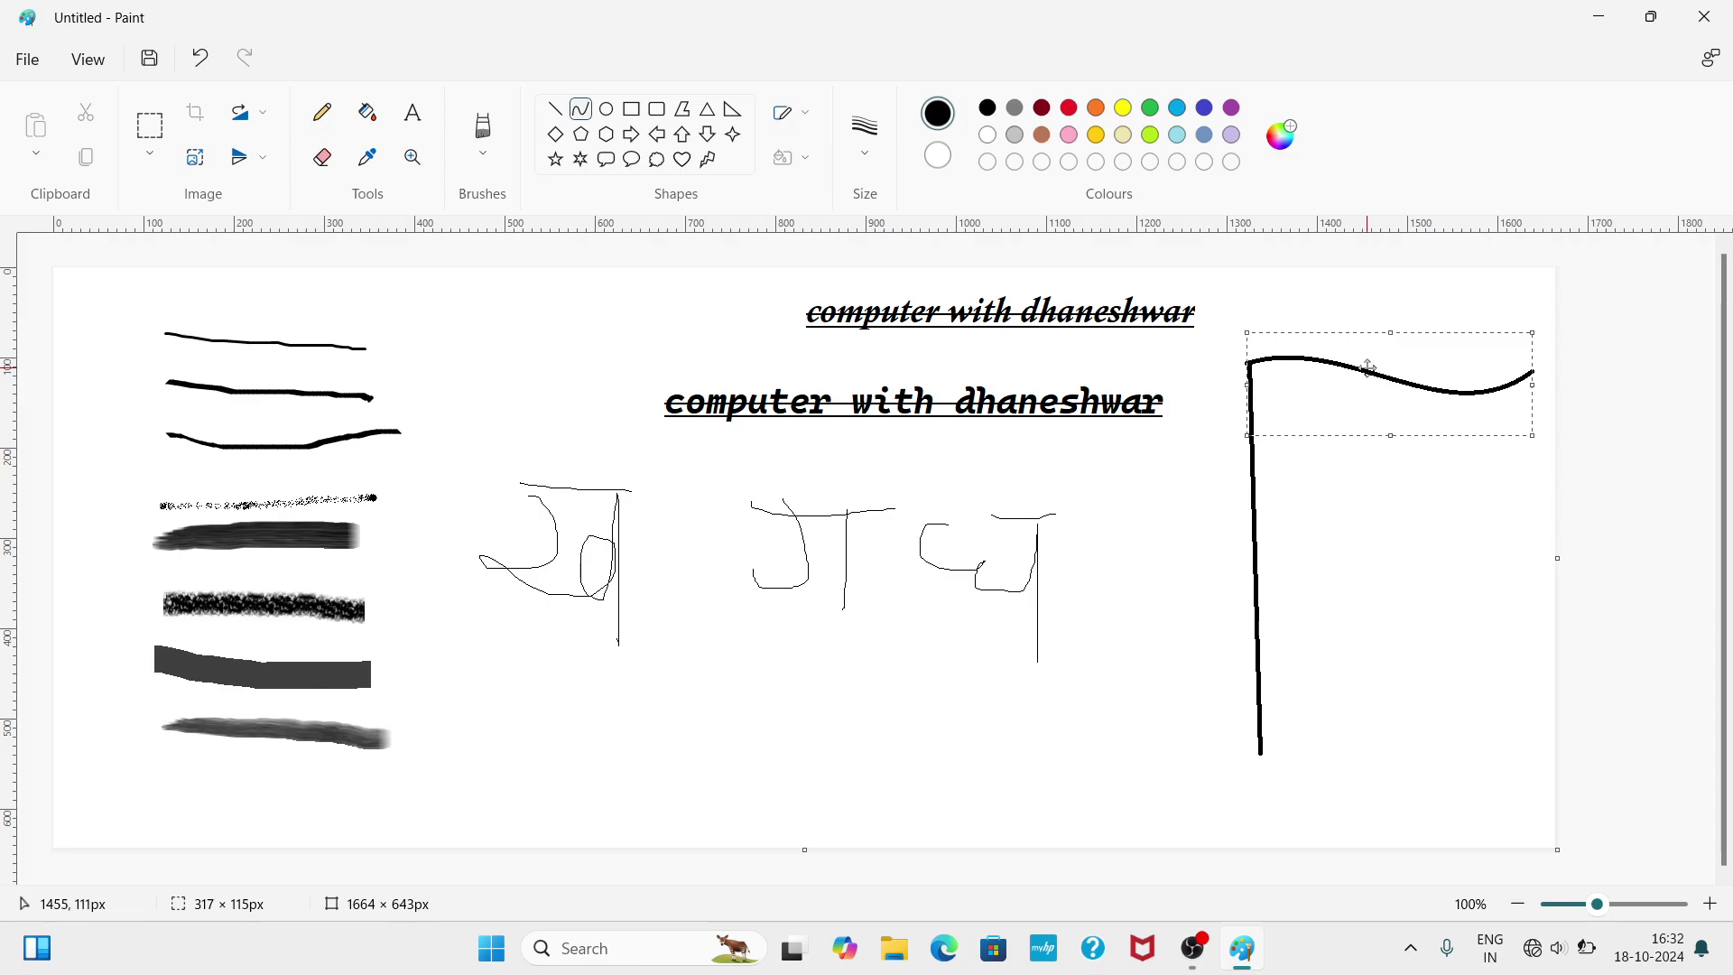
mouse_move(1367, 370)
left_mouse_down()
mouse_move(1368, 394)
mouse_move(1372, 369)
left_mouse_up()
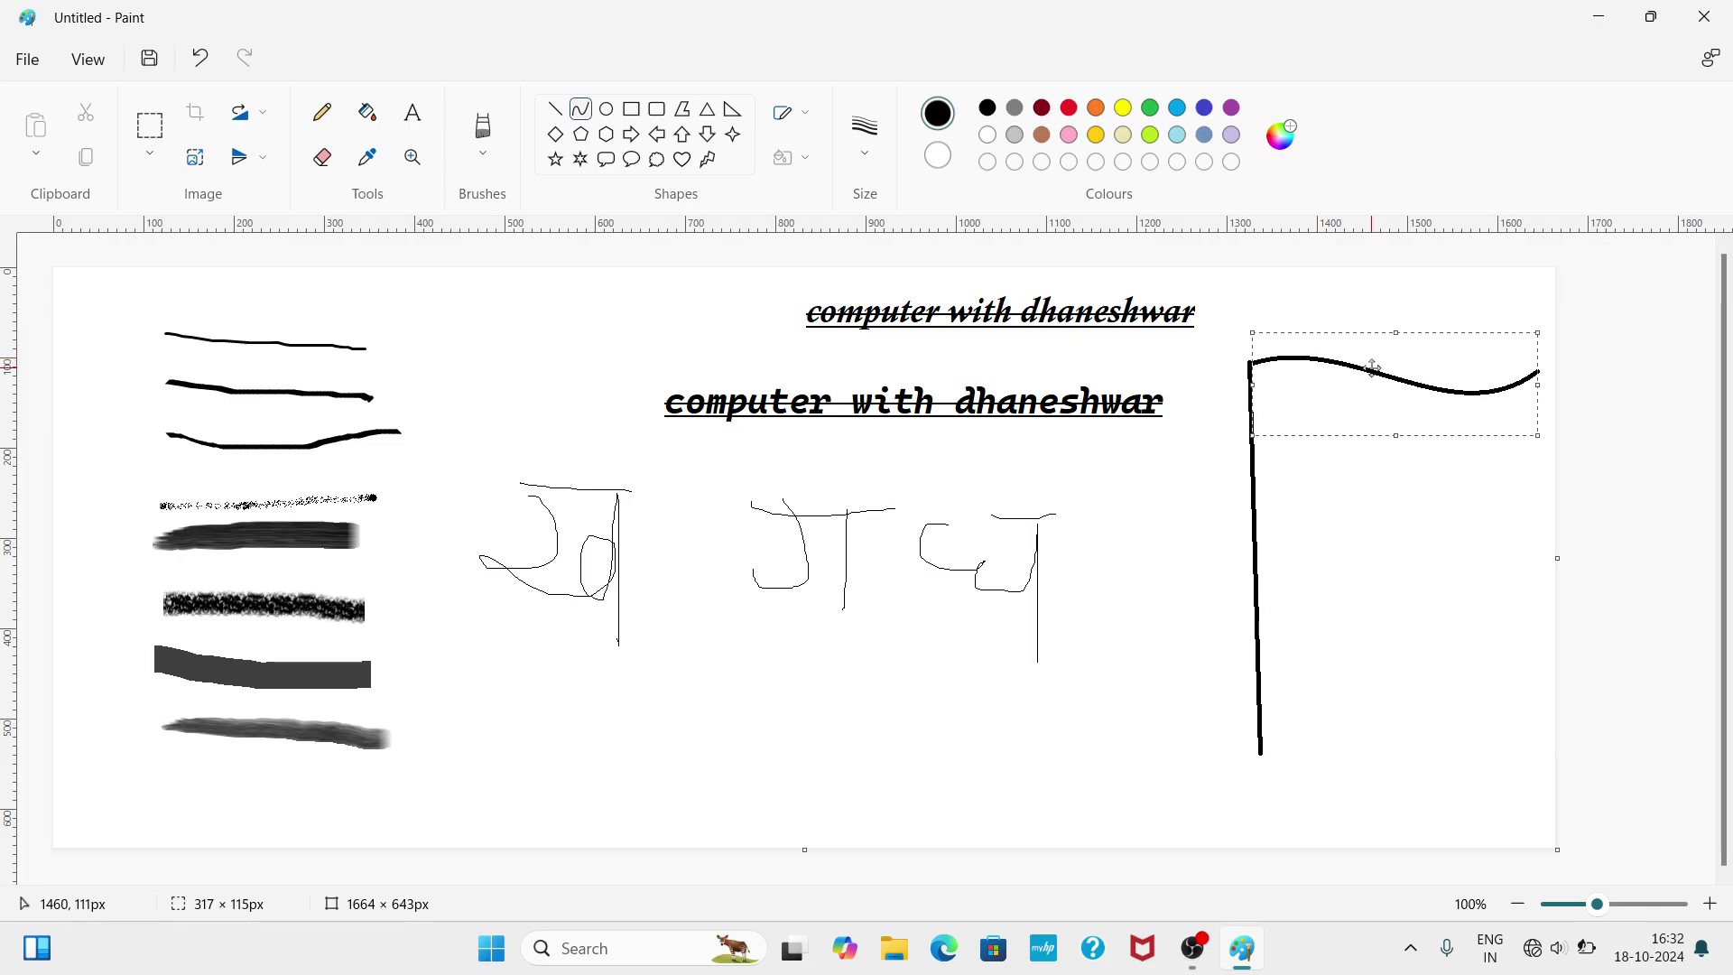
mouse_move(1372, 365)
left_mouse_down()
mouse_move(1372, 415)
mouse_move(1368, 367)
left_mouse_up()
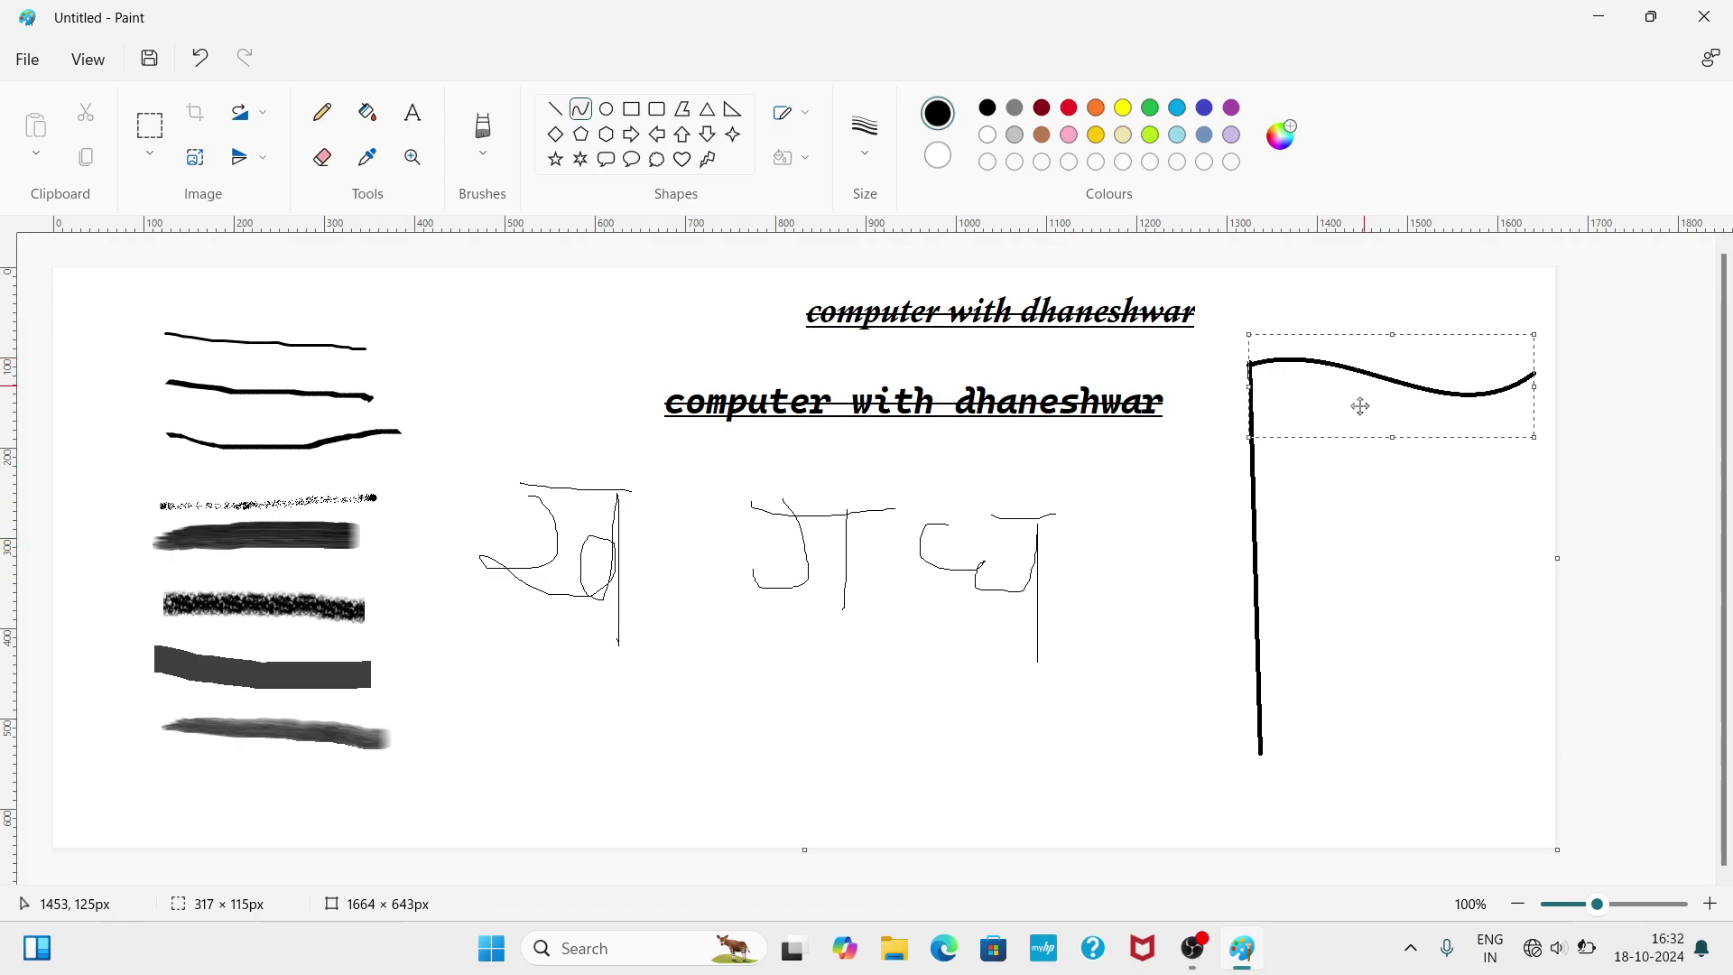
left_click(1250, 552)
- Add two more wavy curves, each about 310 px wide, extending from the flagpole below the first curve
left_click_drag(1250, 406, 1534, 410)
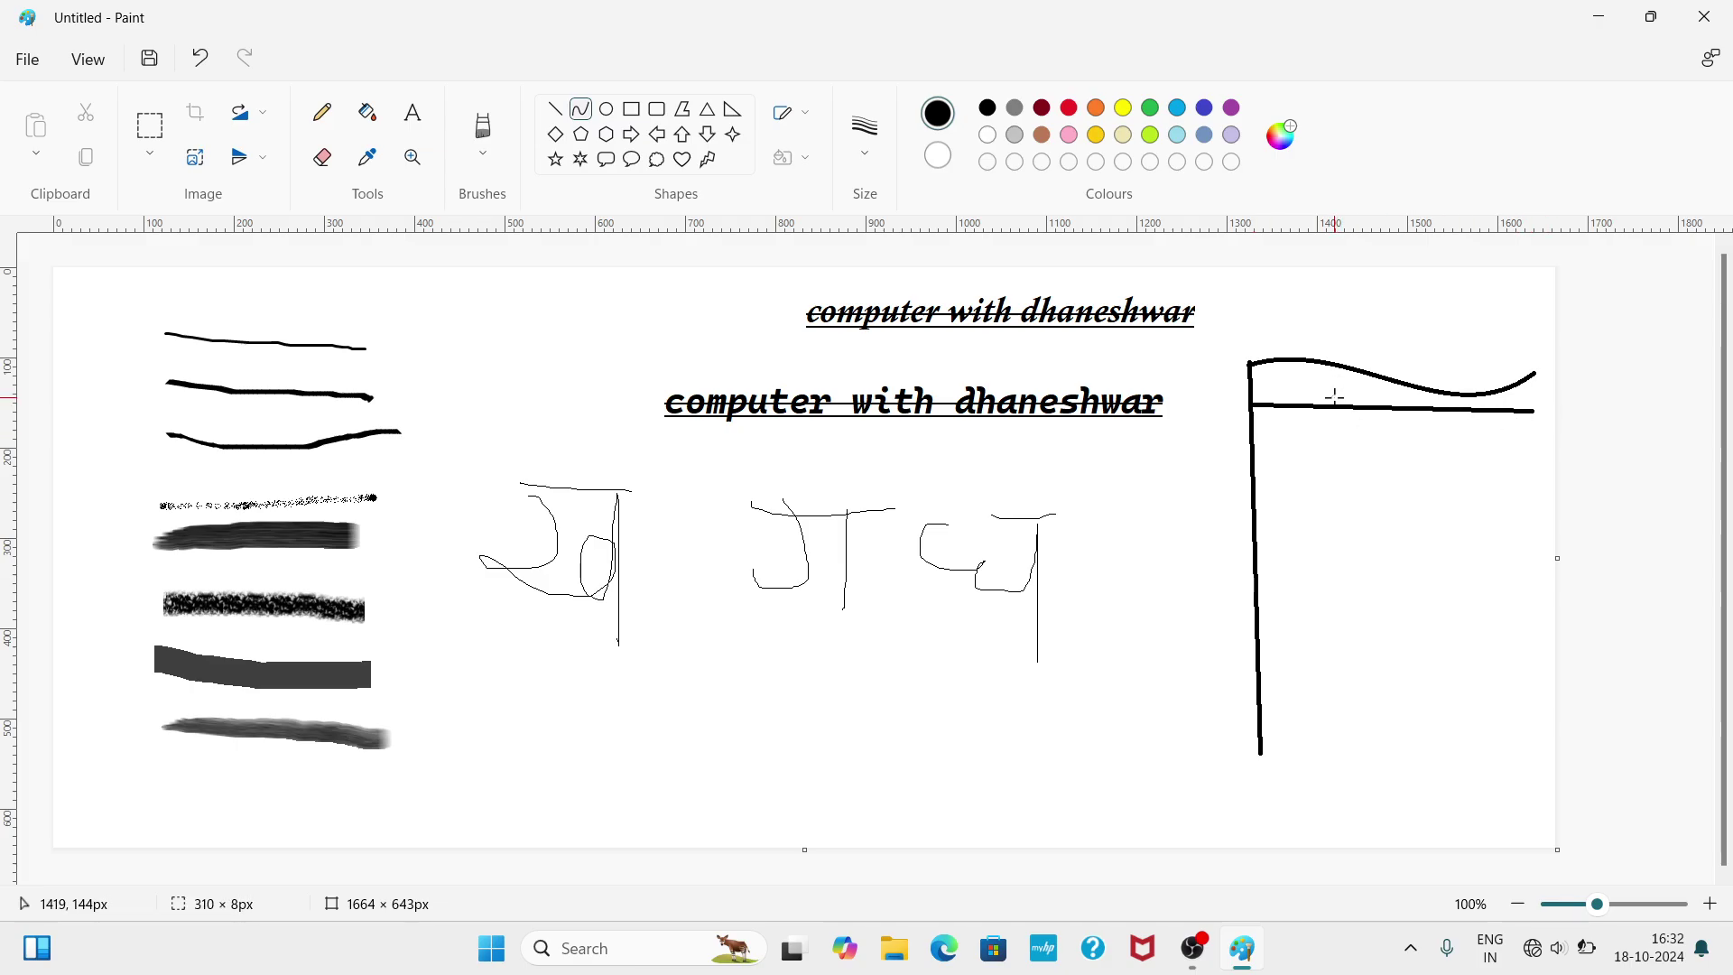
mouse_move(1325, 400)
left_mouse_down()
mouse_move(1303, 380)
mouse_move(1471, 415)
mouse_move(1438, 425)
mouse_move(1450, 469)
left_mouse_up()
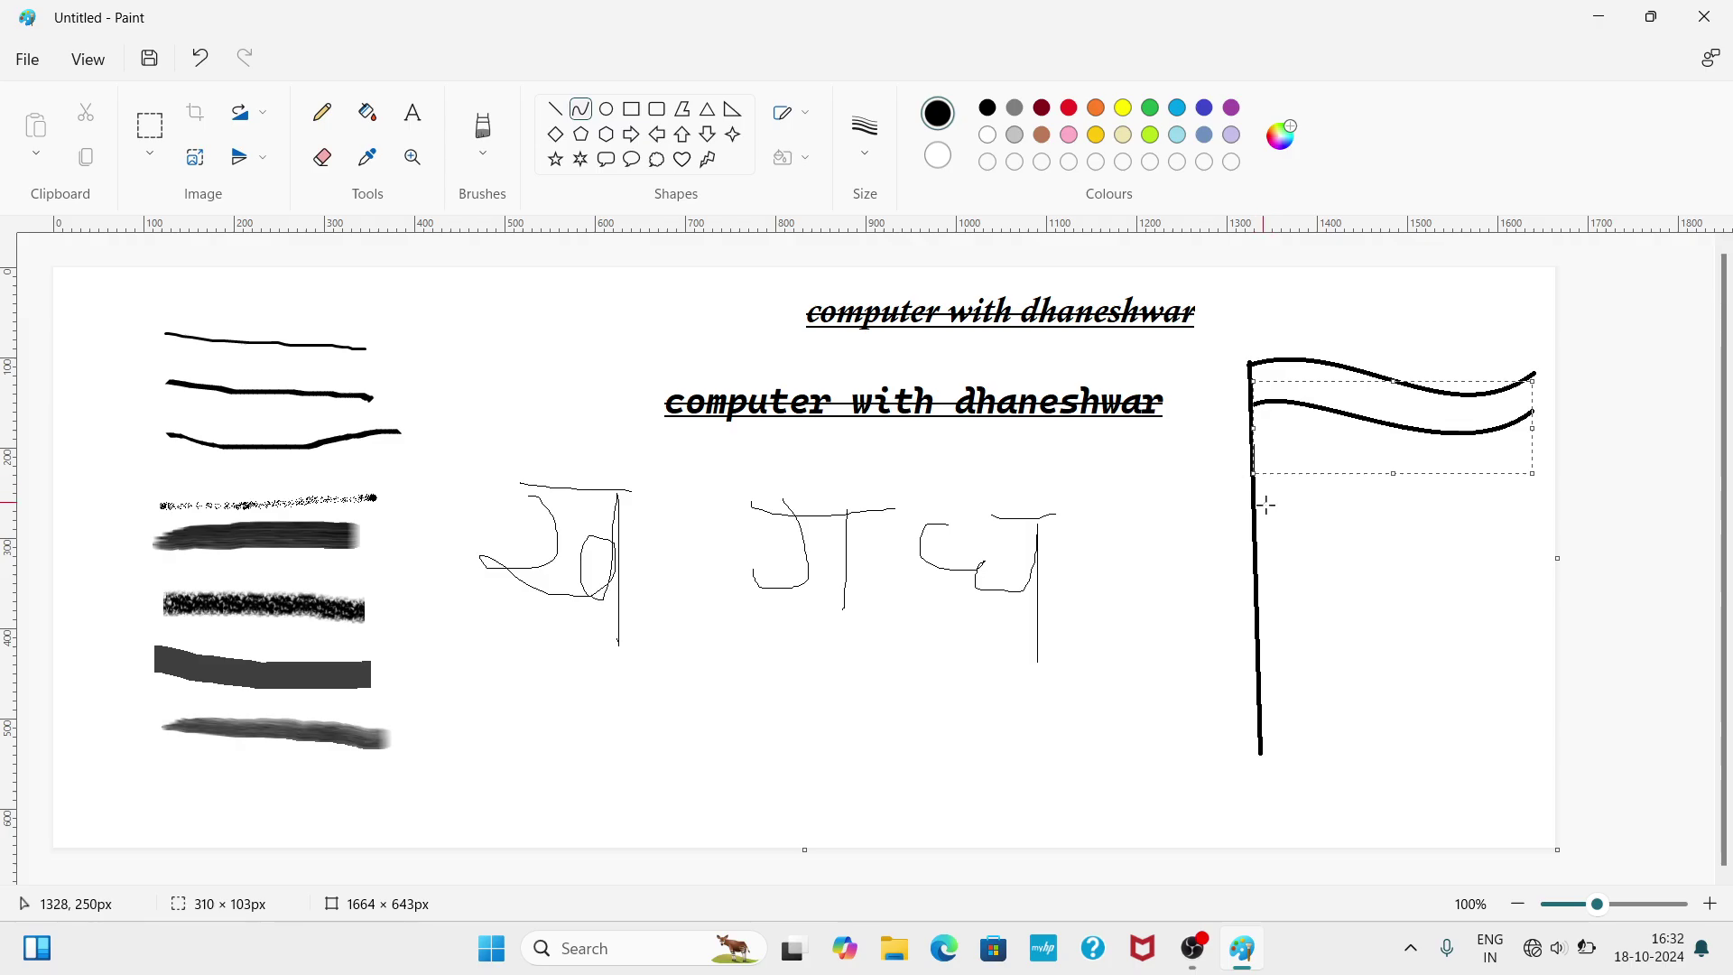
left_click(1171, 531)
left_click_drag(1251, 449, 1532, 471)
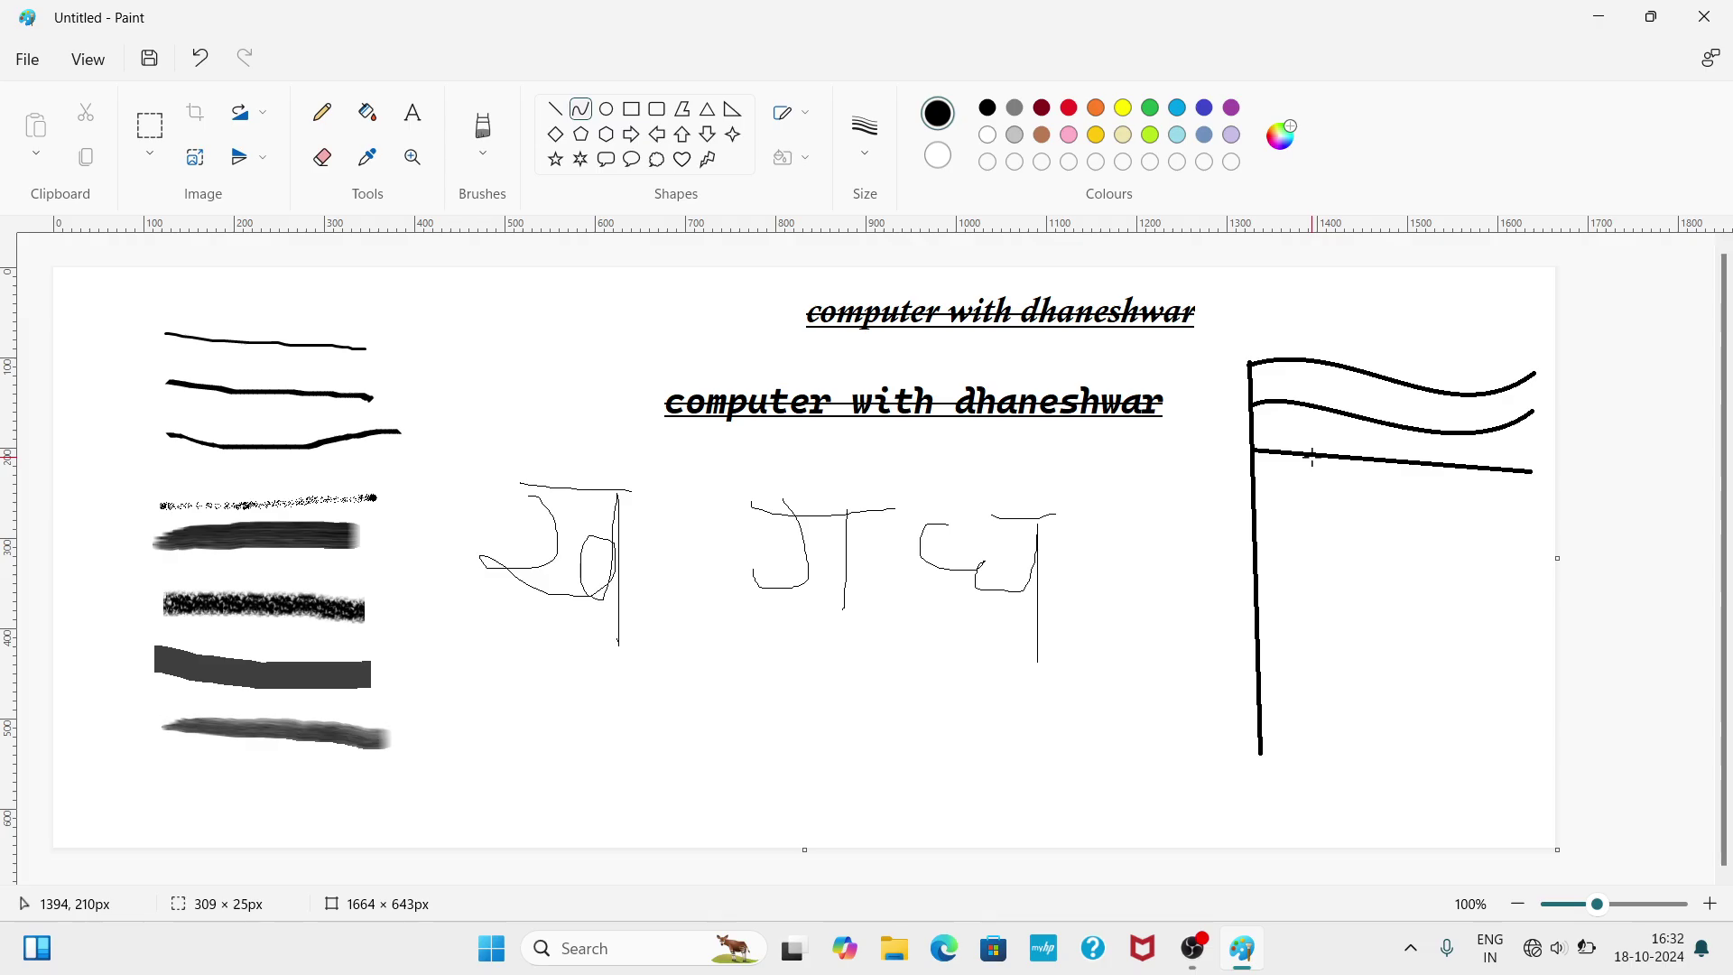
left_click_drag(1311, 454, 1303, 418)
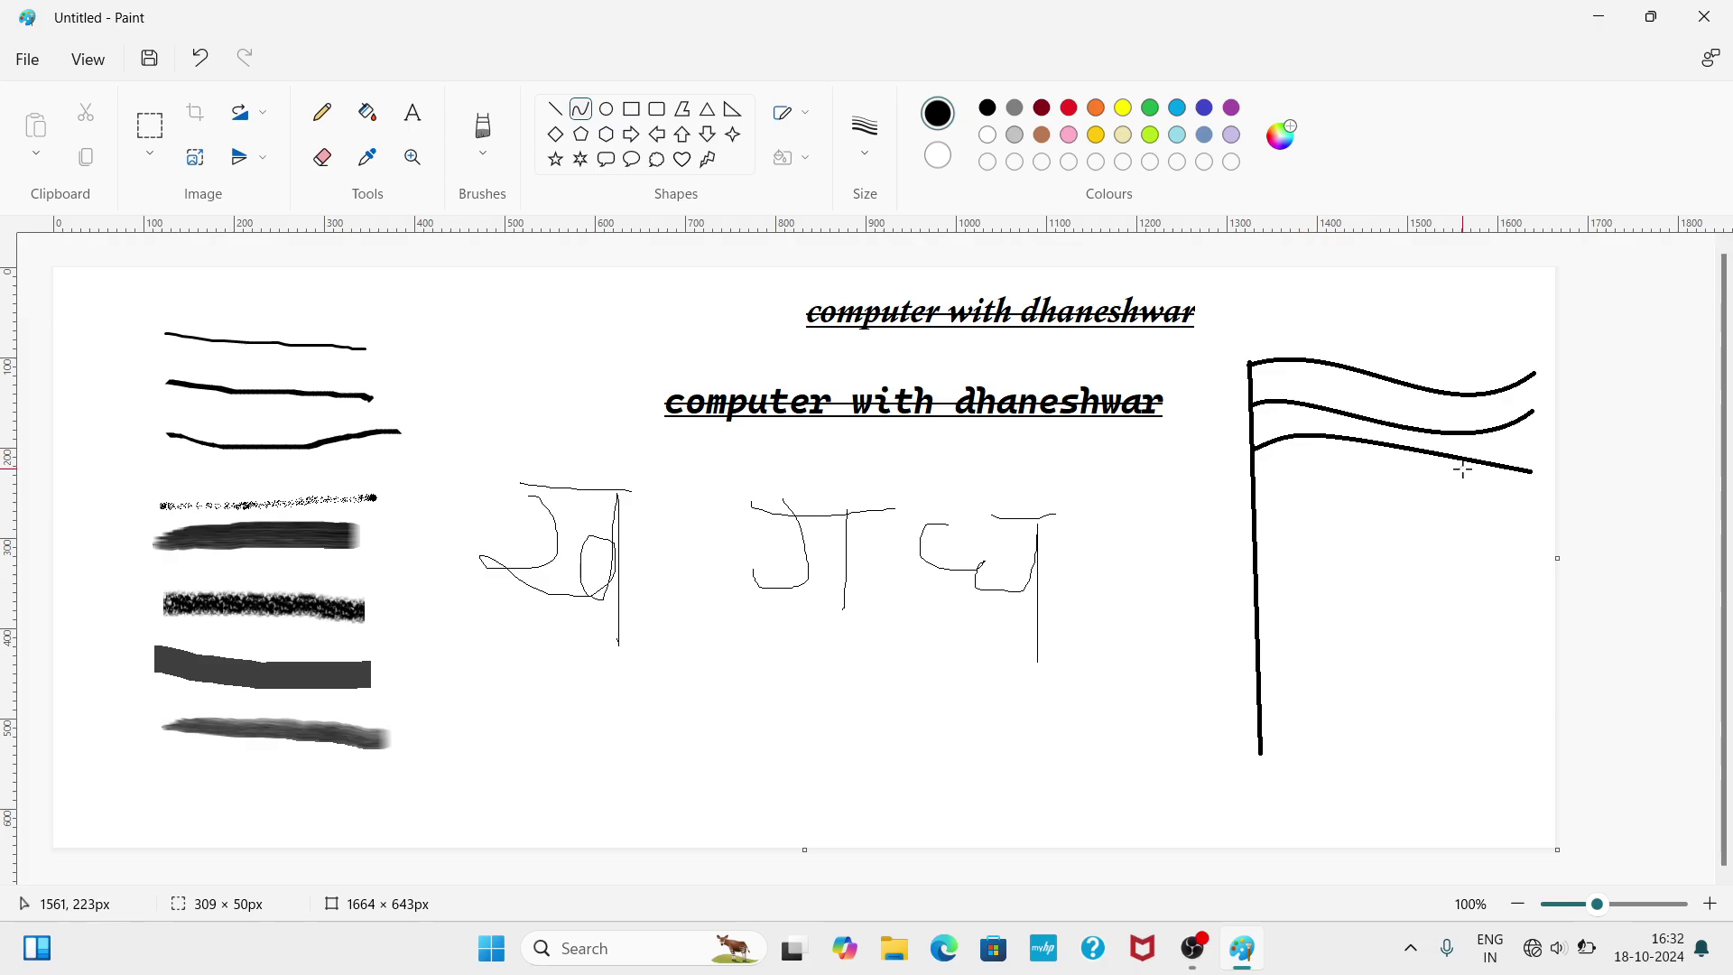
left_click_drag(1456, 455, 1458, 506)
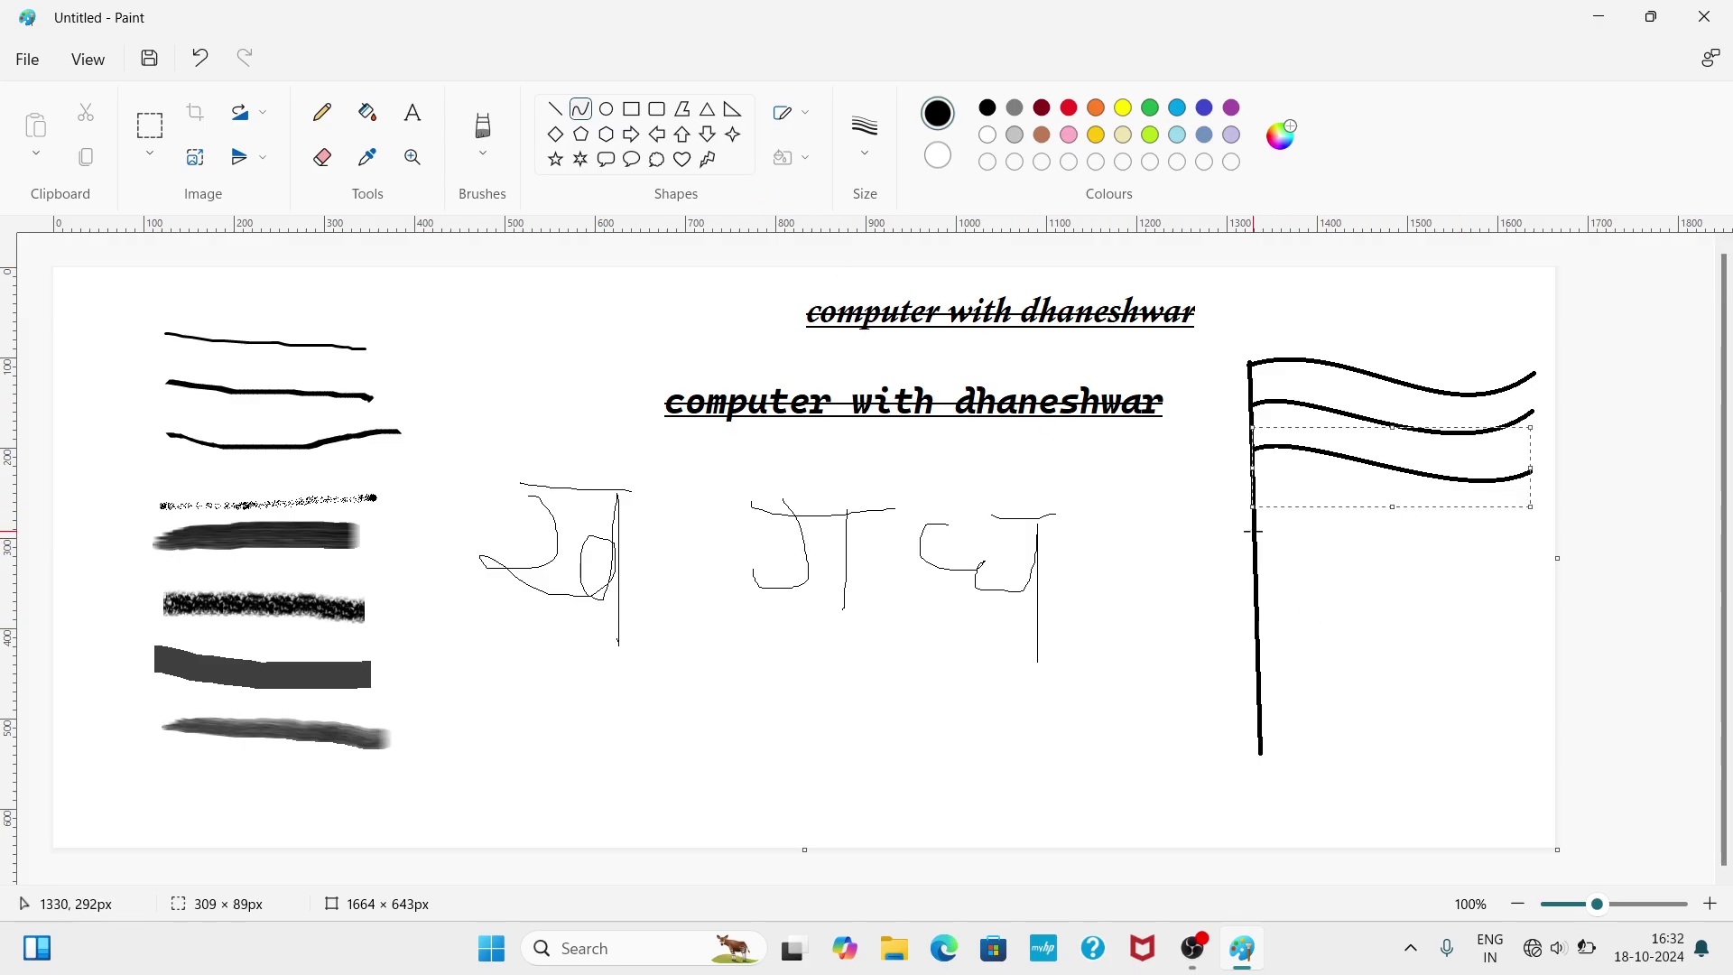
left_click(1252, 486)
- Add a fourth wavy curve about 308 px wide and close the flag's free edge with a vertical line about 142 px tall
left_click_drag(1252, 485, 1531, 501)
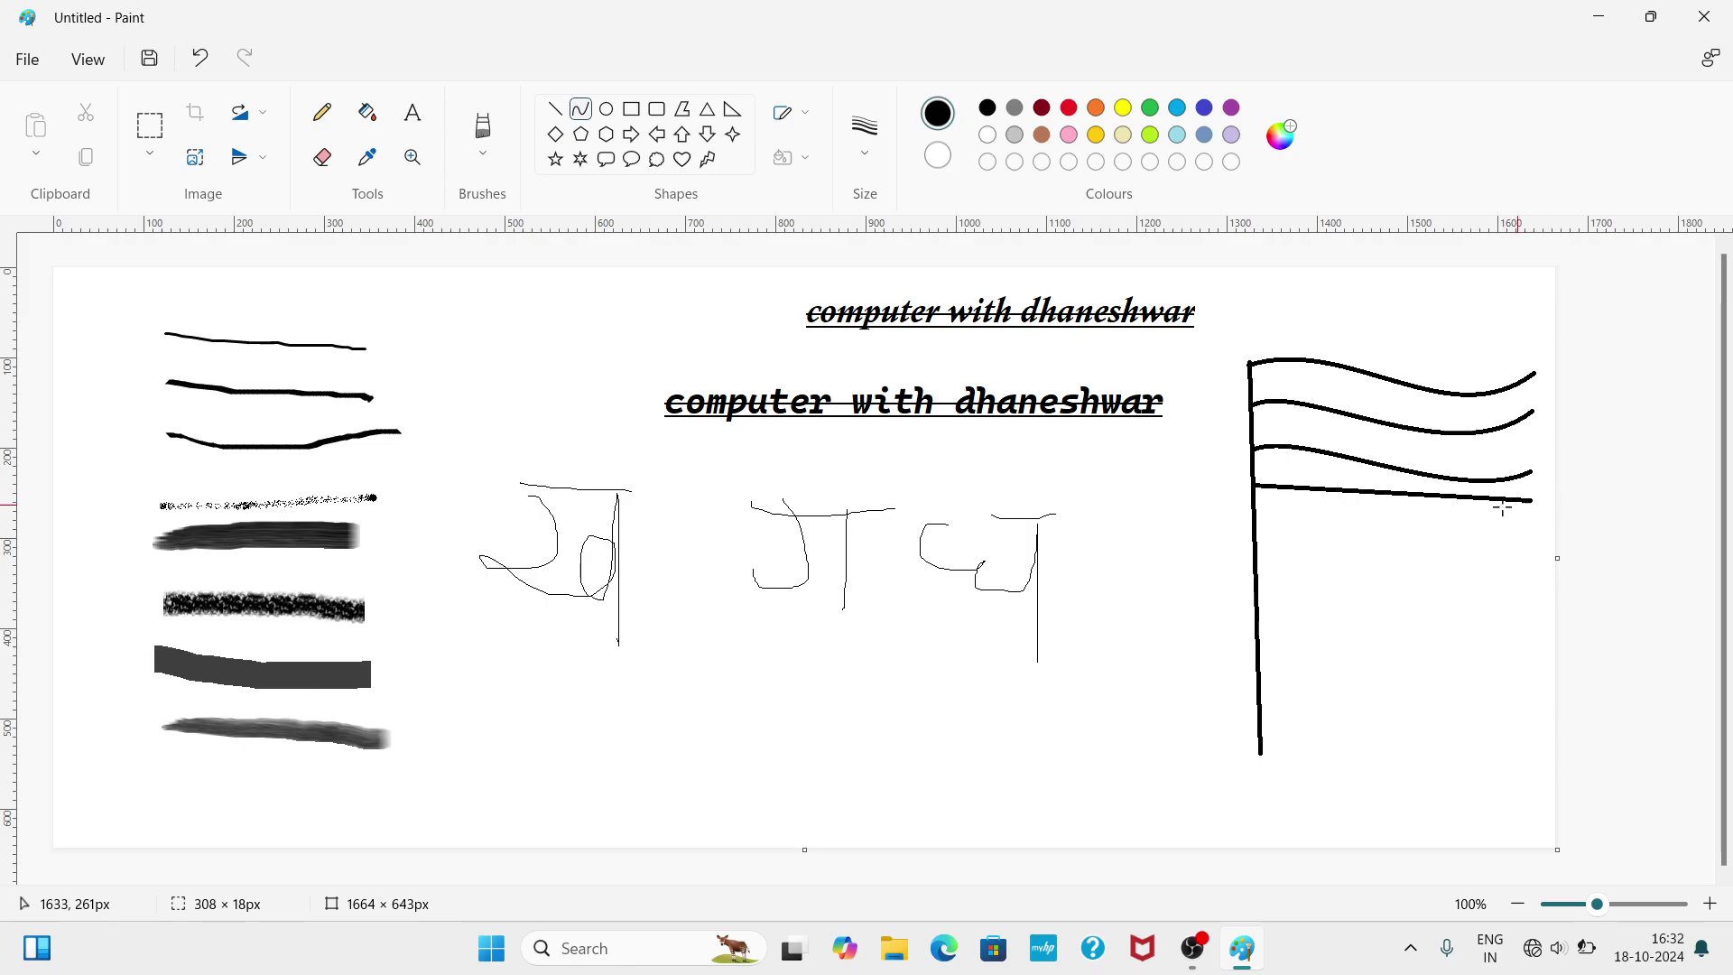
left_click_drag(1315, 488, 1310, 462)
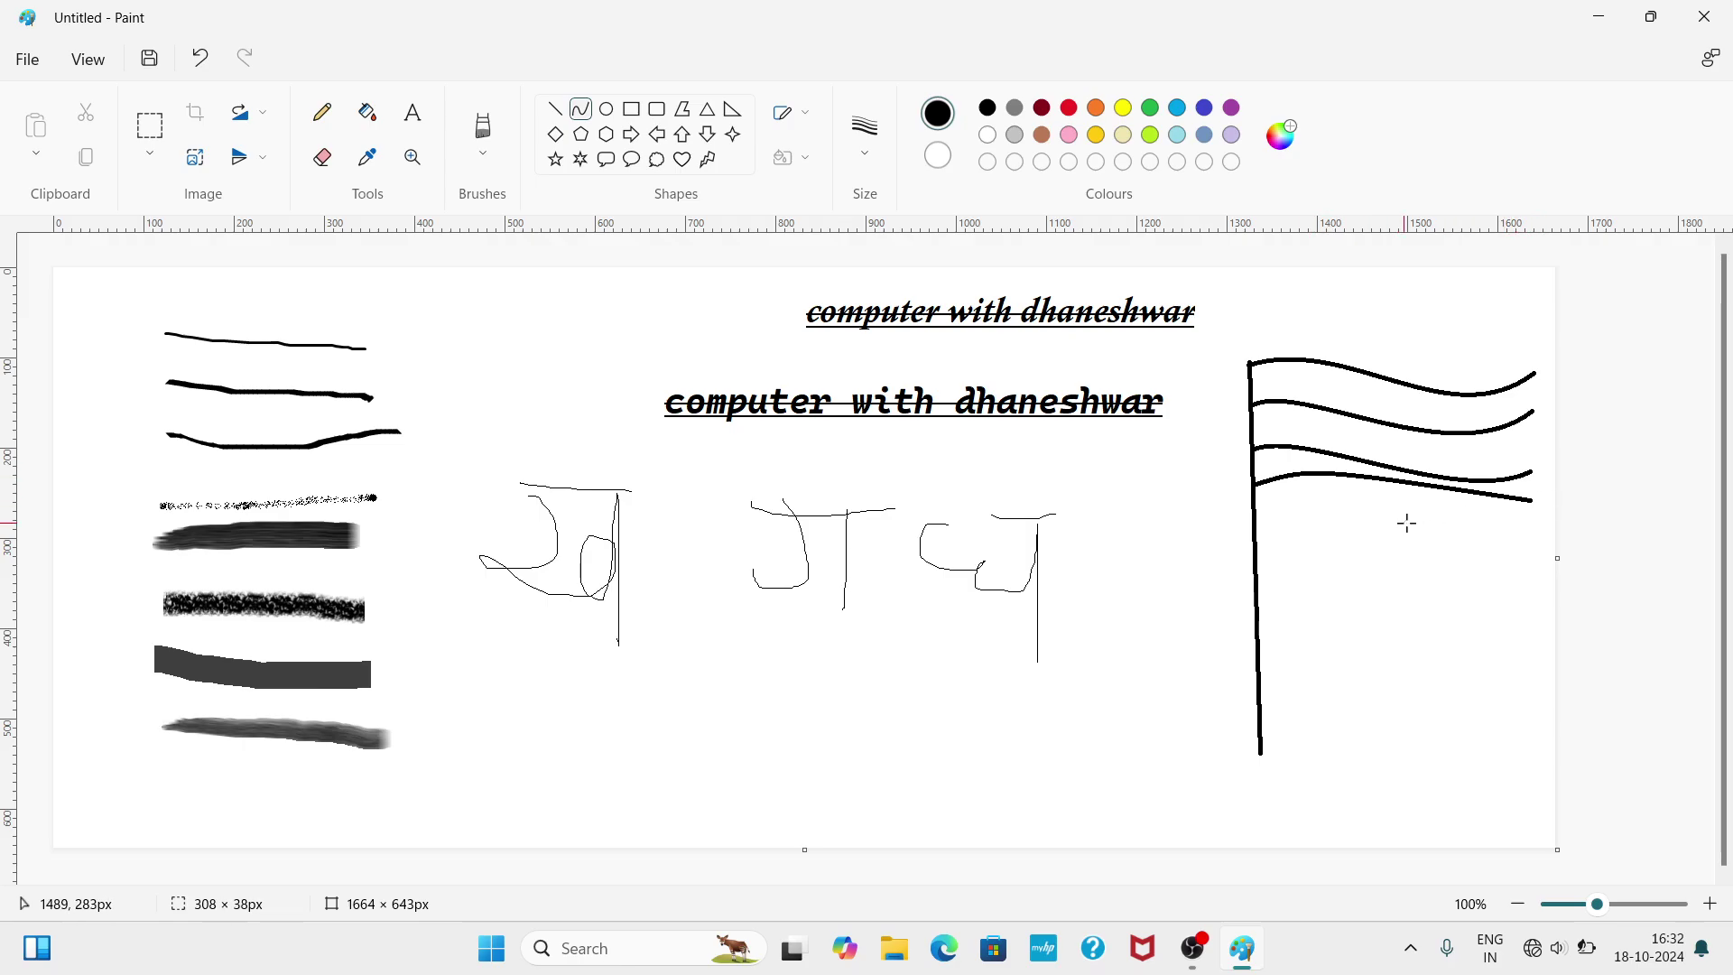
left_click_drag(1439, 485, 1454, 546)
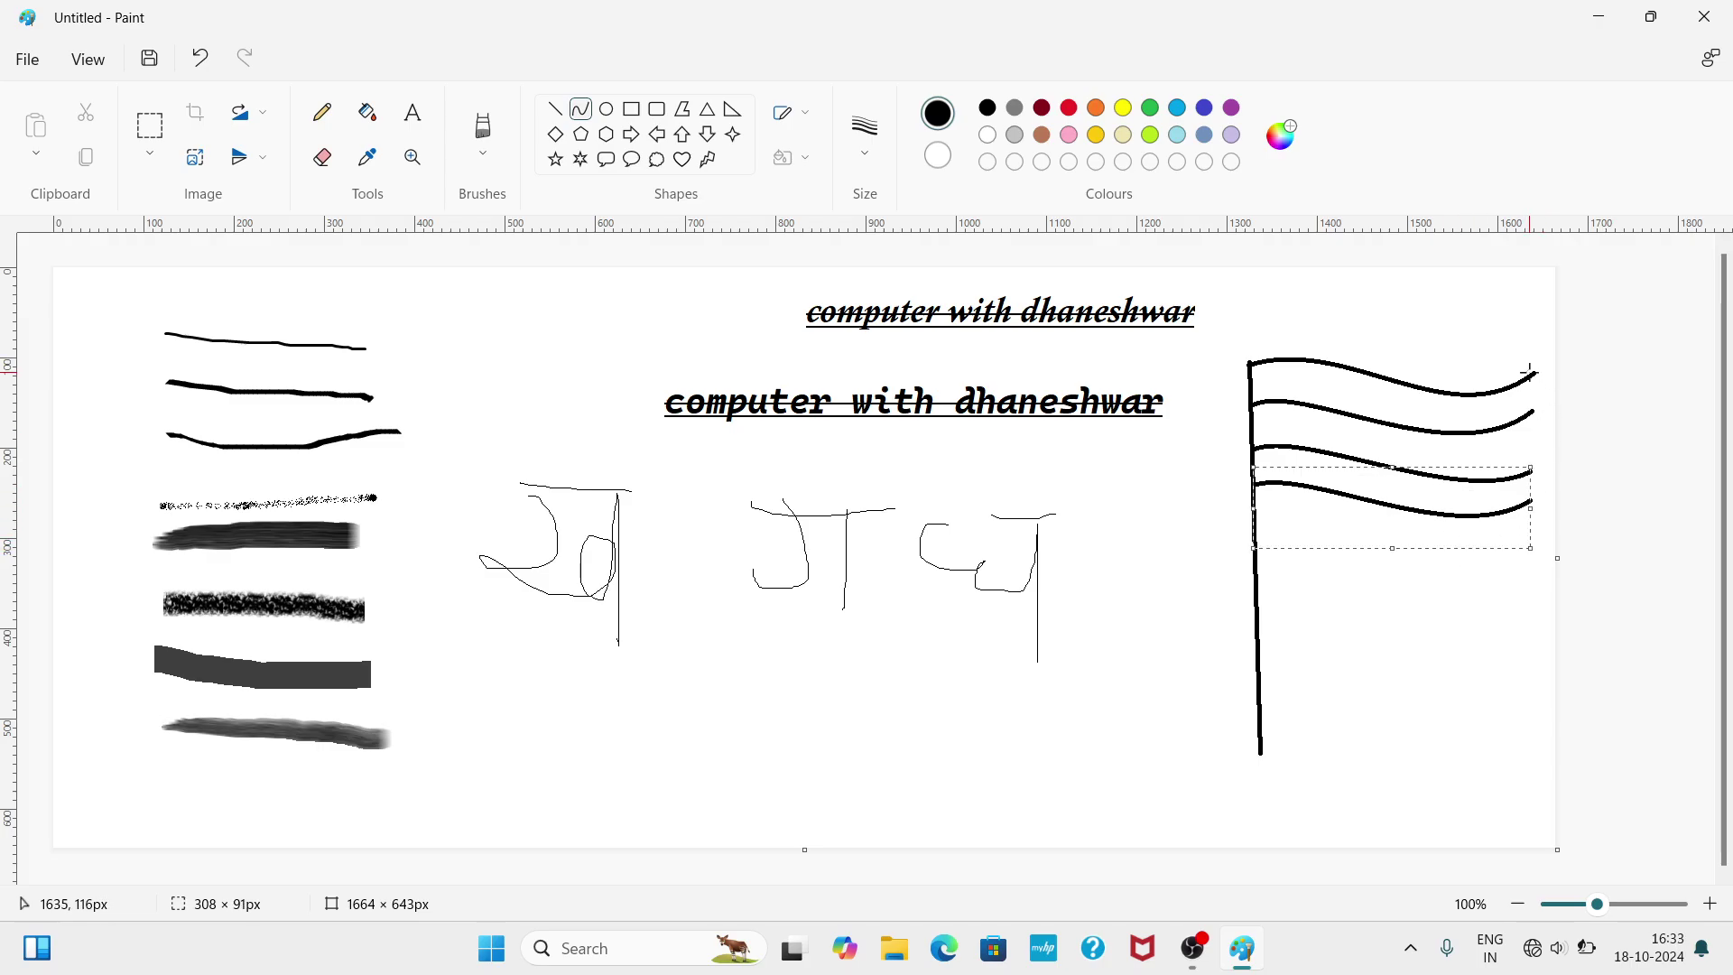
left_click_drag(1529, 371, 1531, 501)
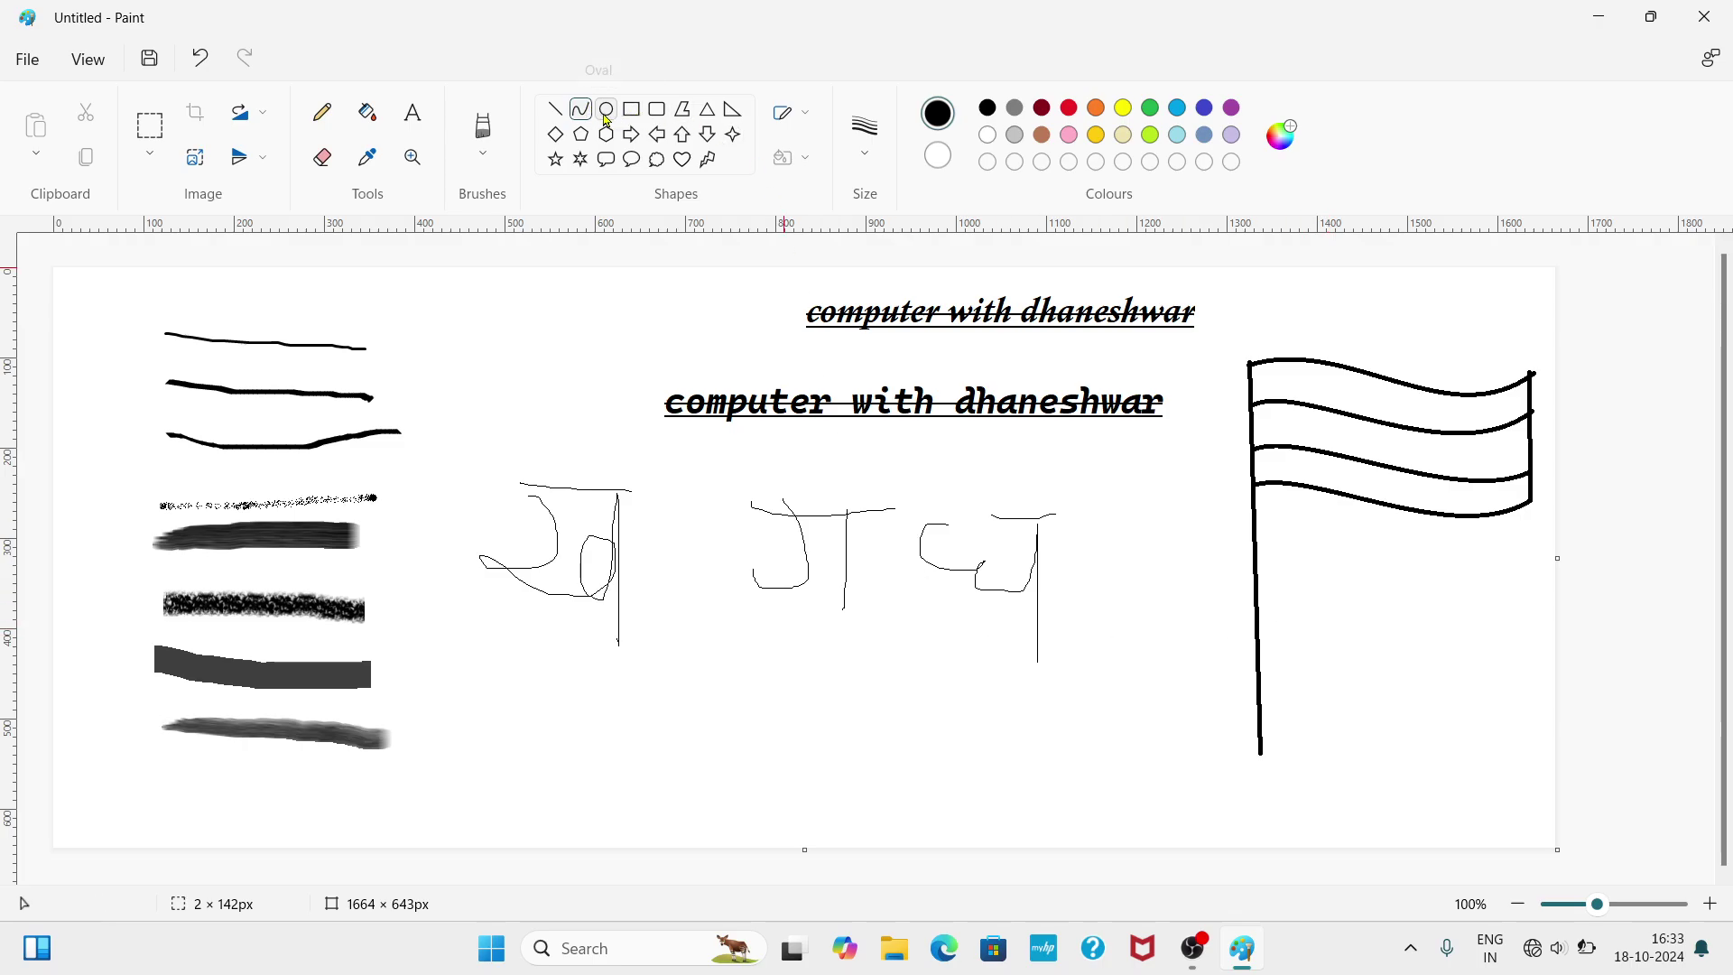
- Draw a heart about 239 × 212 px below the last handwritten letter and fill it with dark red
left_click(684, 161)
left_click_drag(863, 616, 1084, 812)
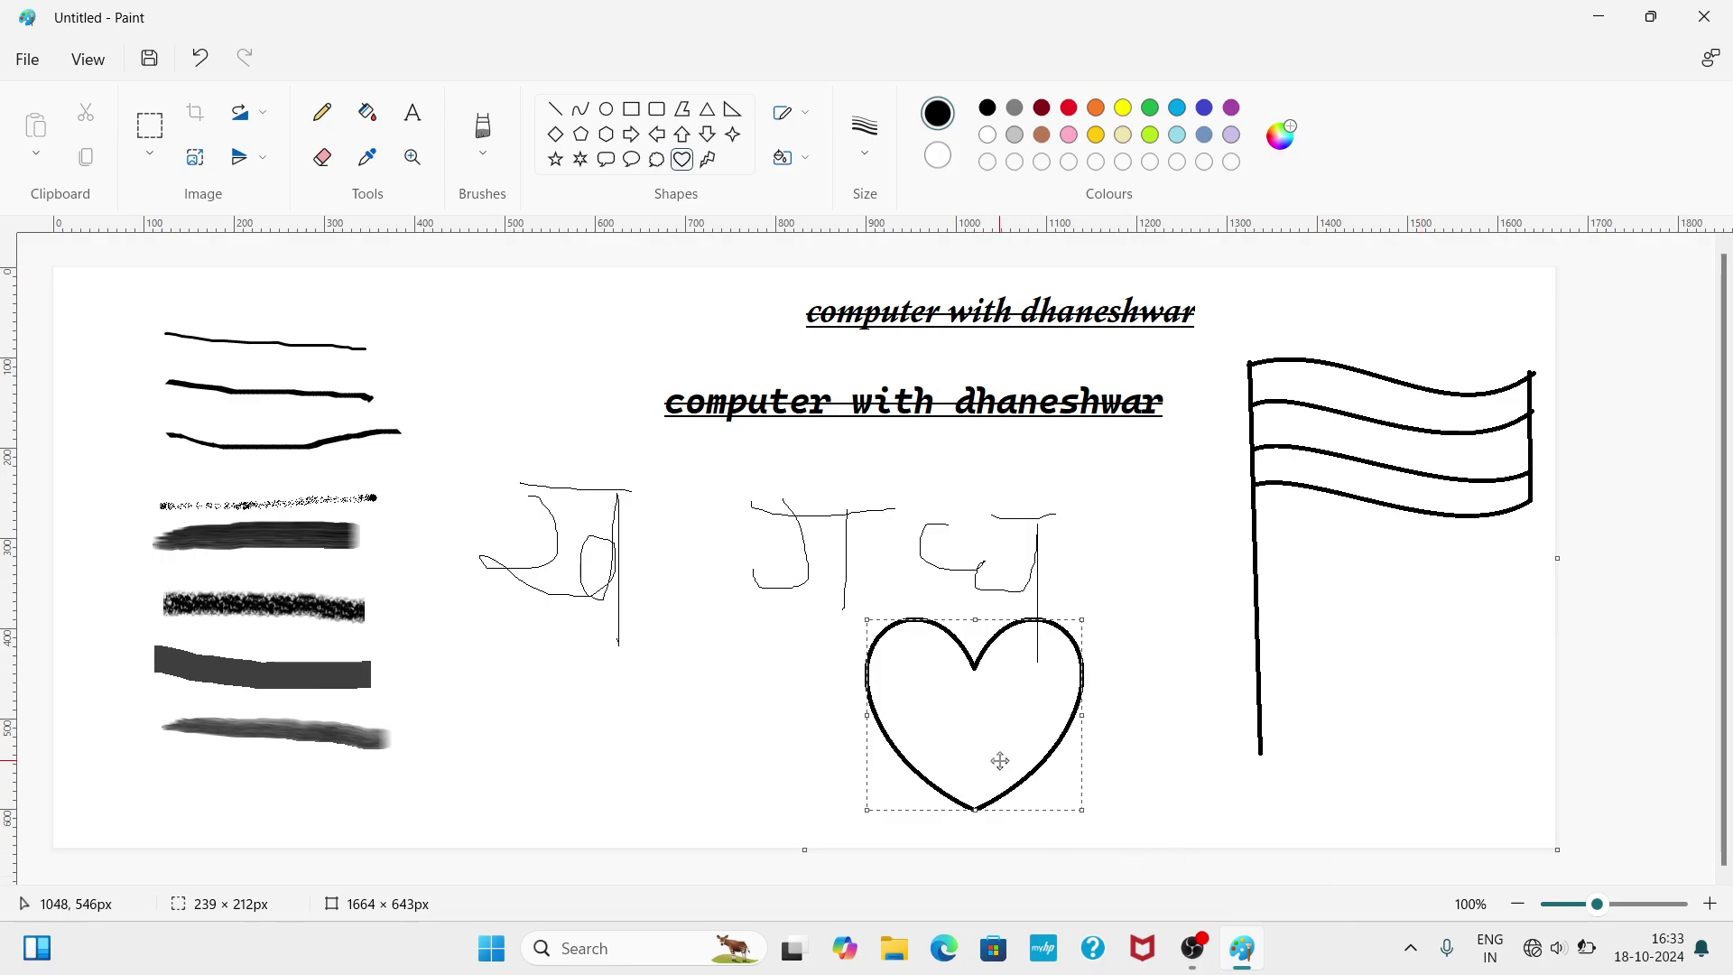
left_click(1163, 681)
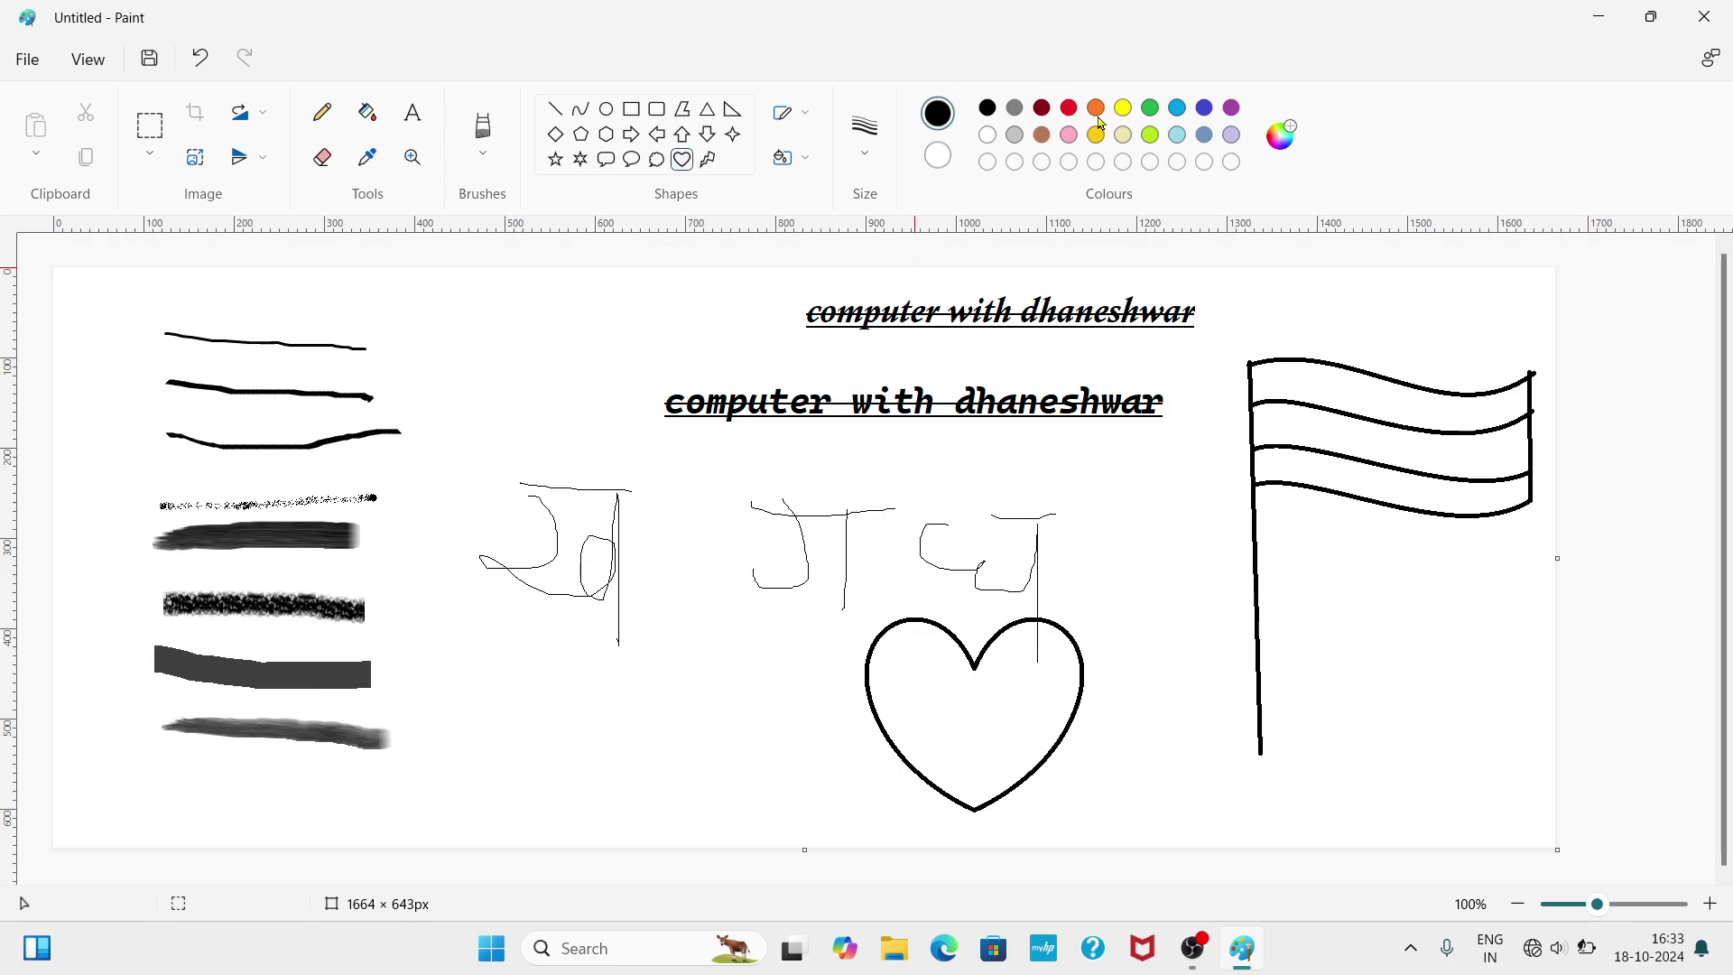
left_click(367, 126)
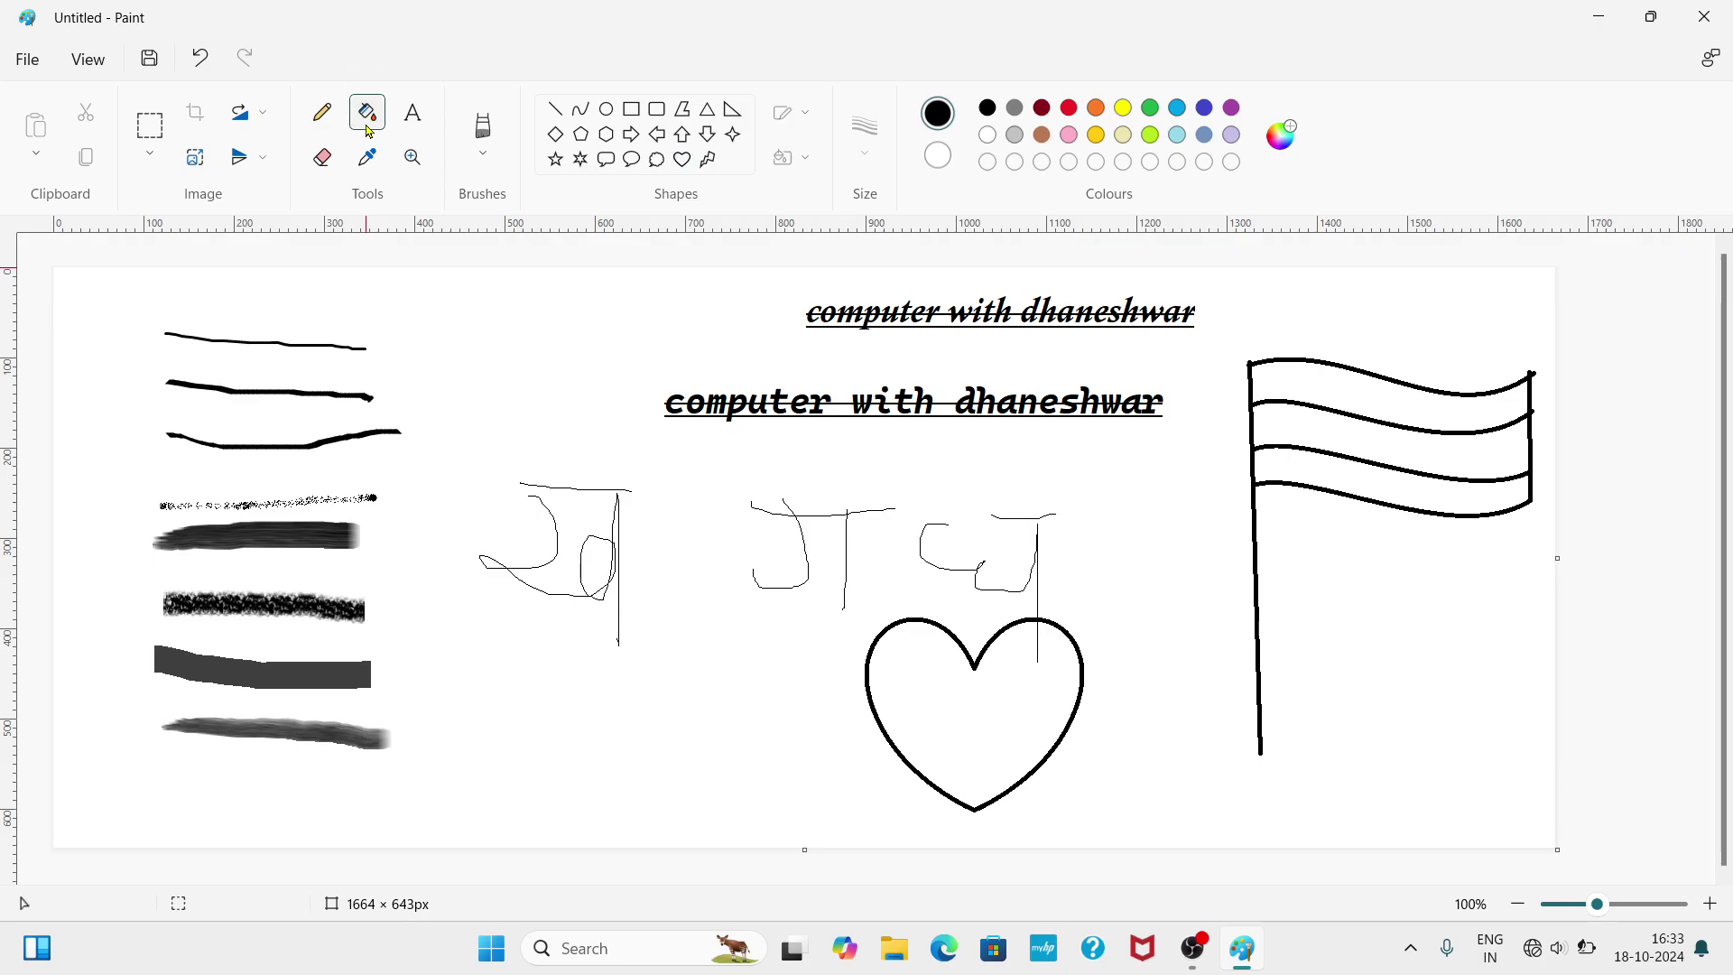
left_click(1041, 109)
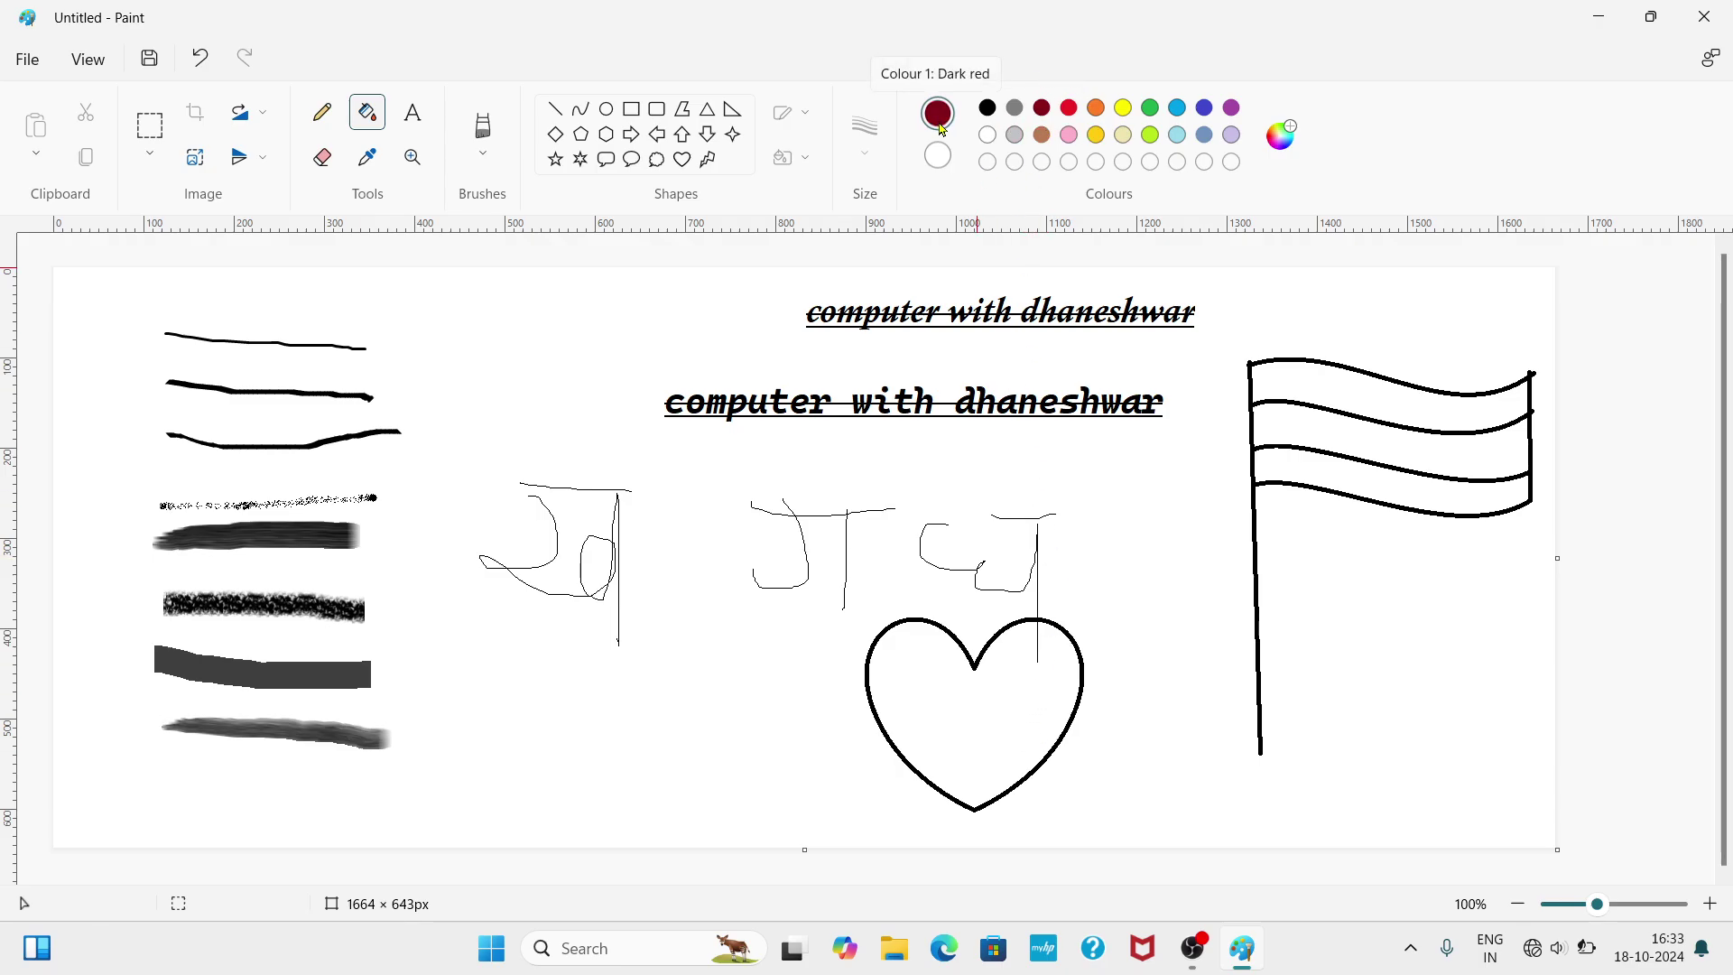
left_click(986, 712)
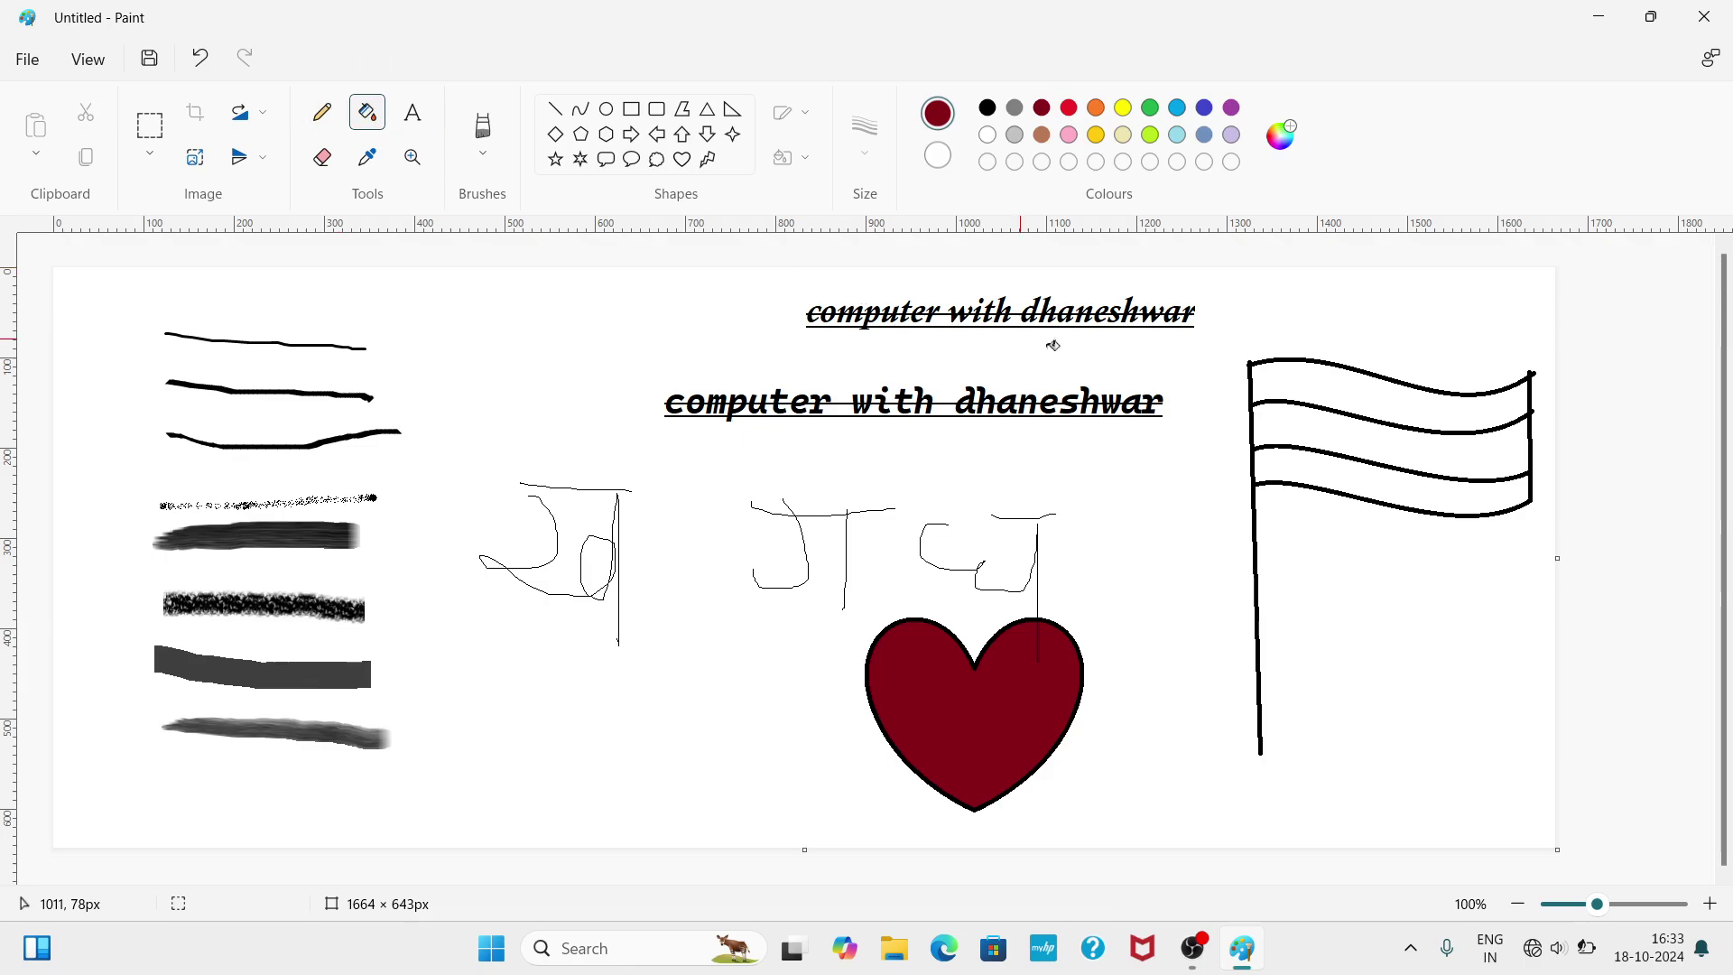
- Fill the flag's three stripes with dark red and recolour the middle stripe green
left_click(1316, 471)
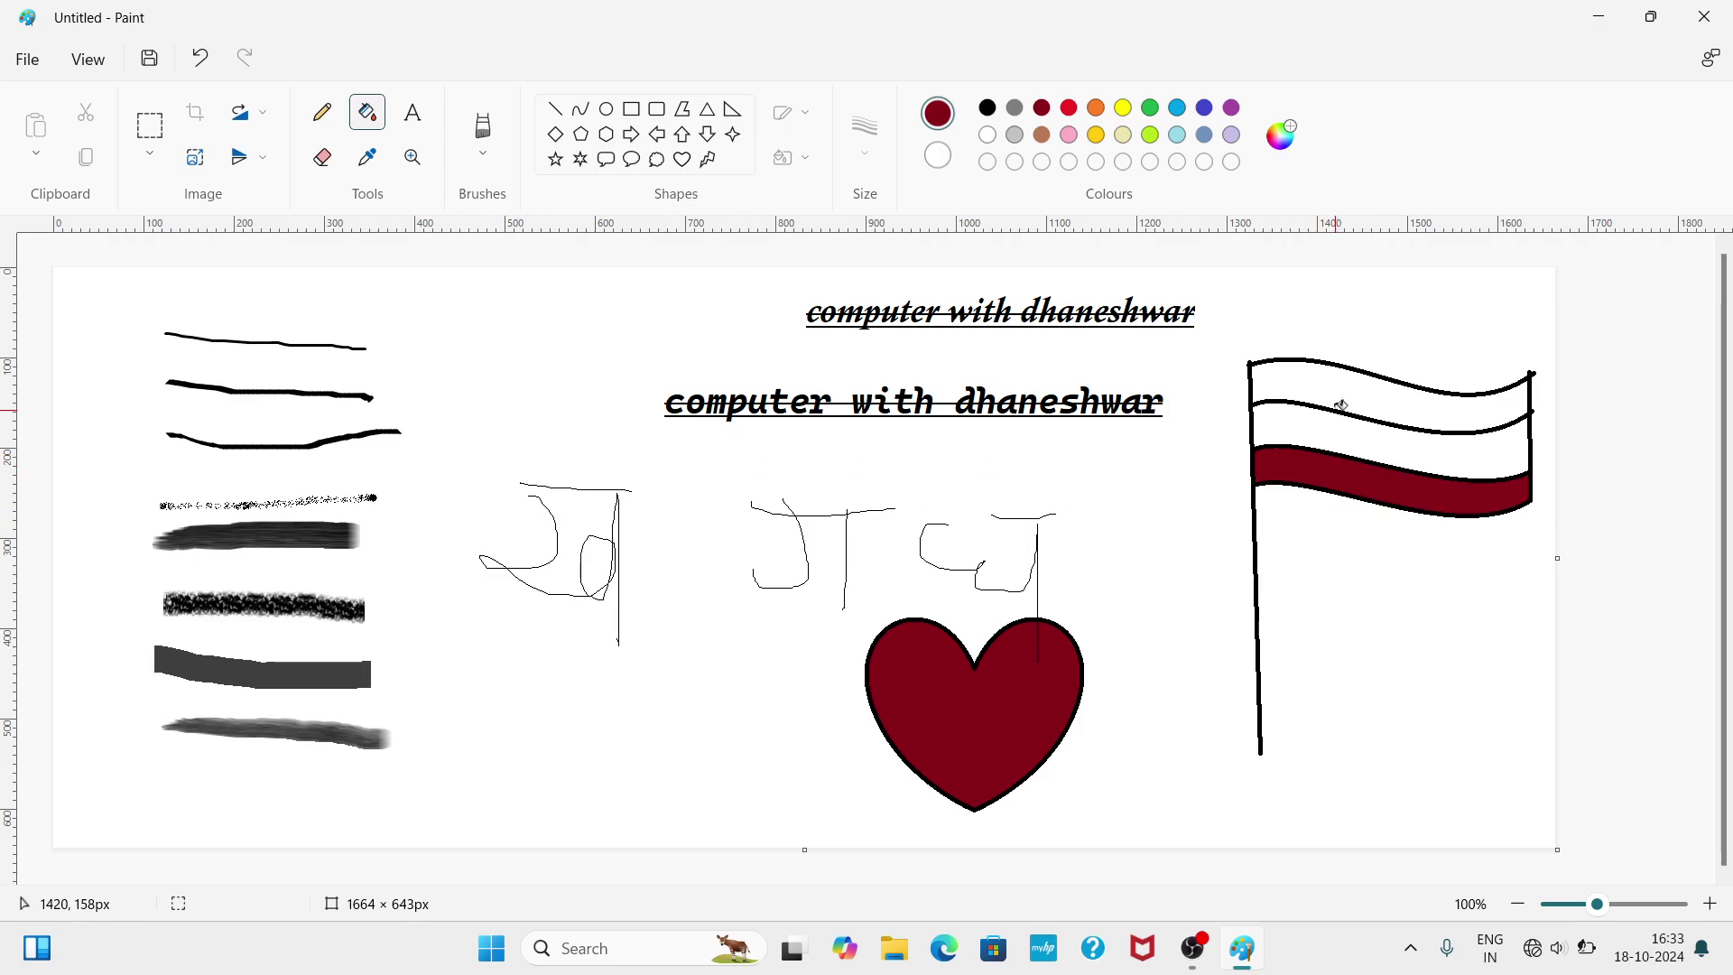
left_click(1340, 377)
left_click(1323, 435)
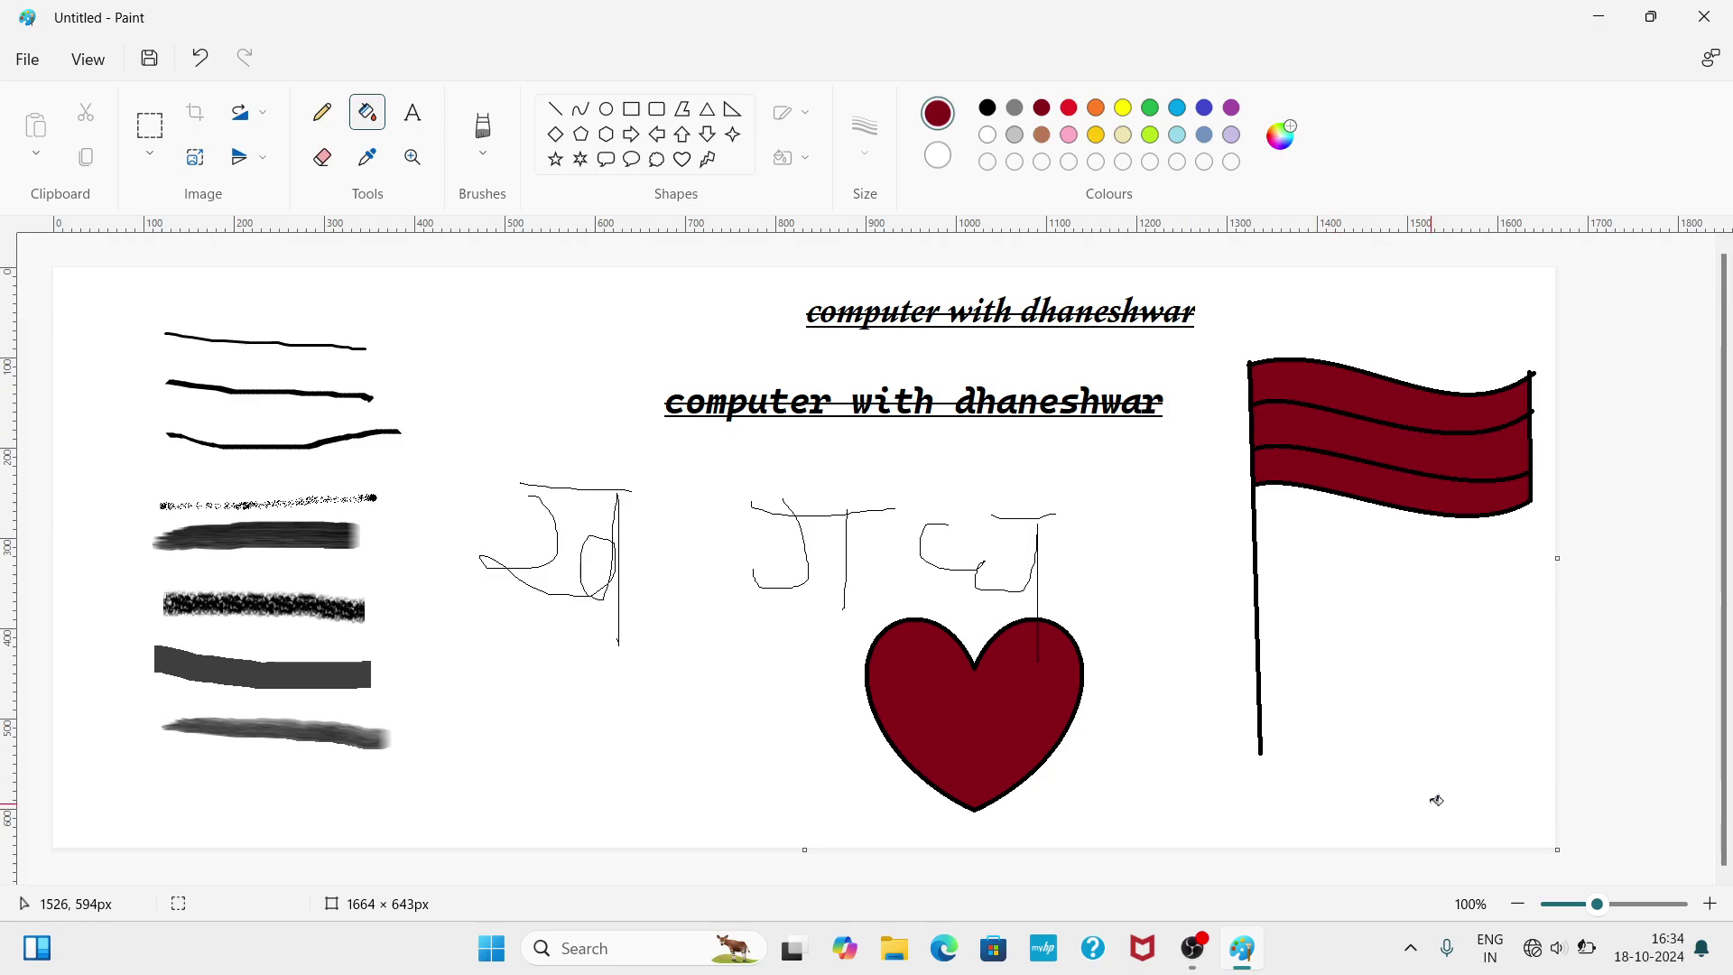
left_click(1152, 114)
left_click(1367, 440)
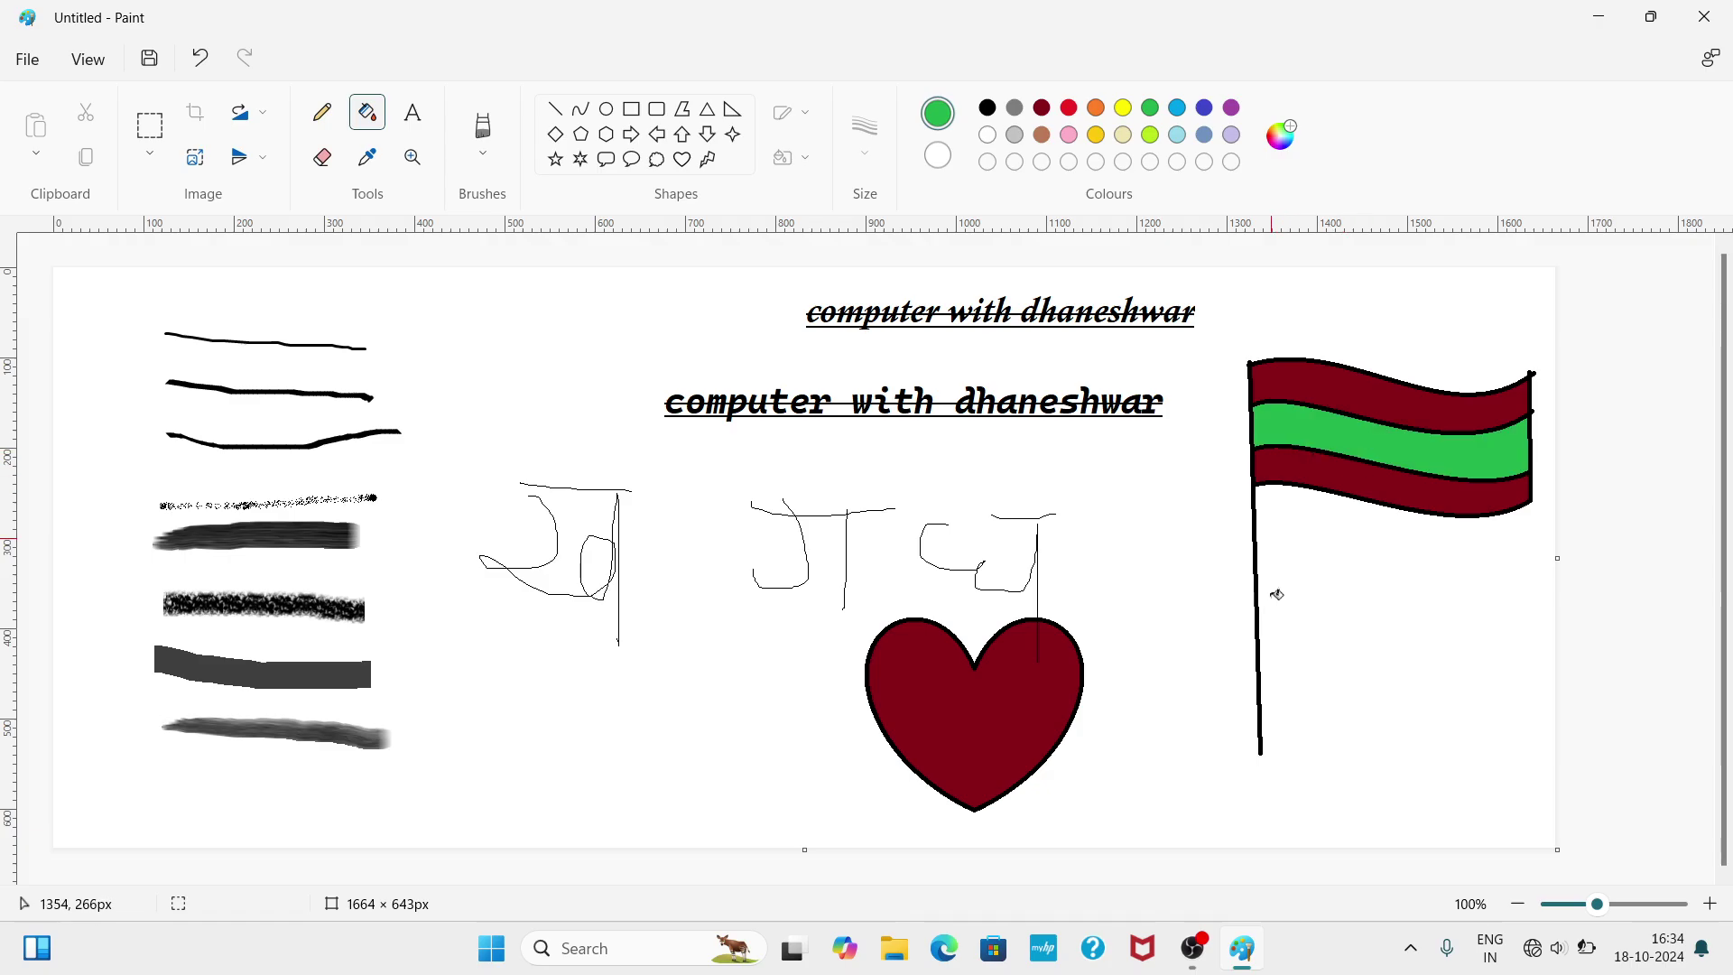
- Fill all three stripes of the flag with light blue
left_click(1177, 112)
left_click(1441, 494)
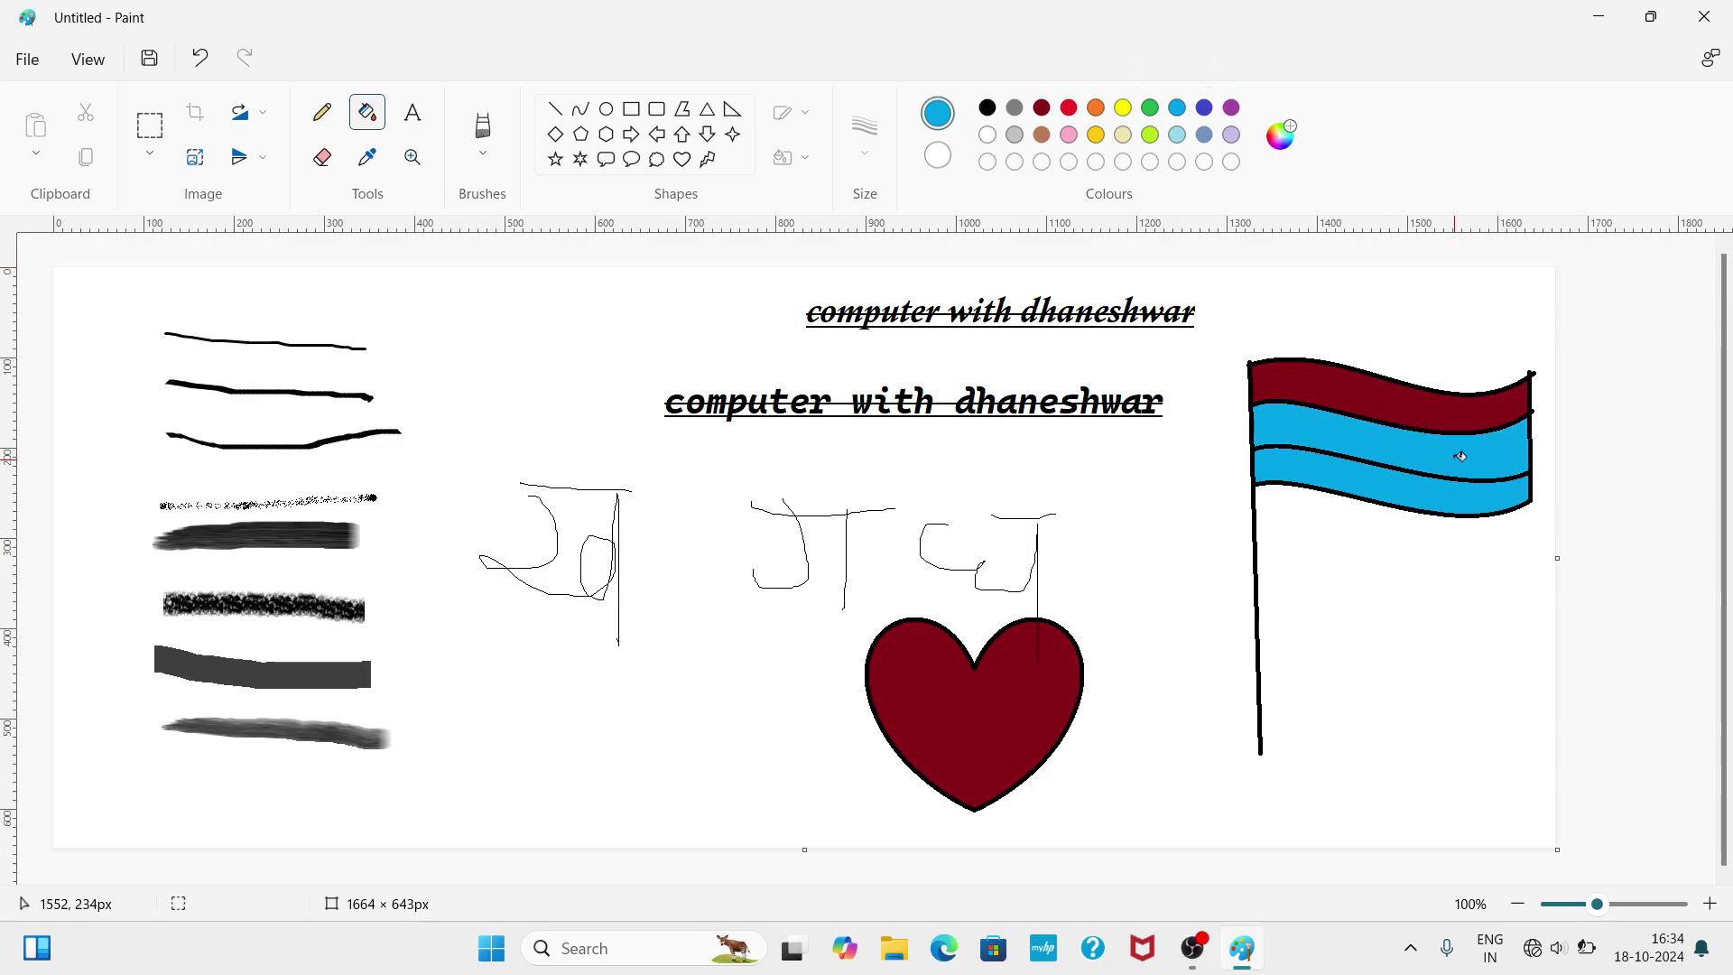
left_click(1444, 411)
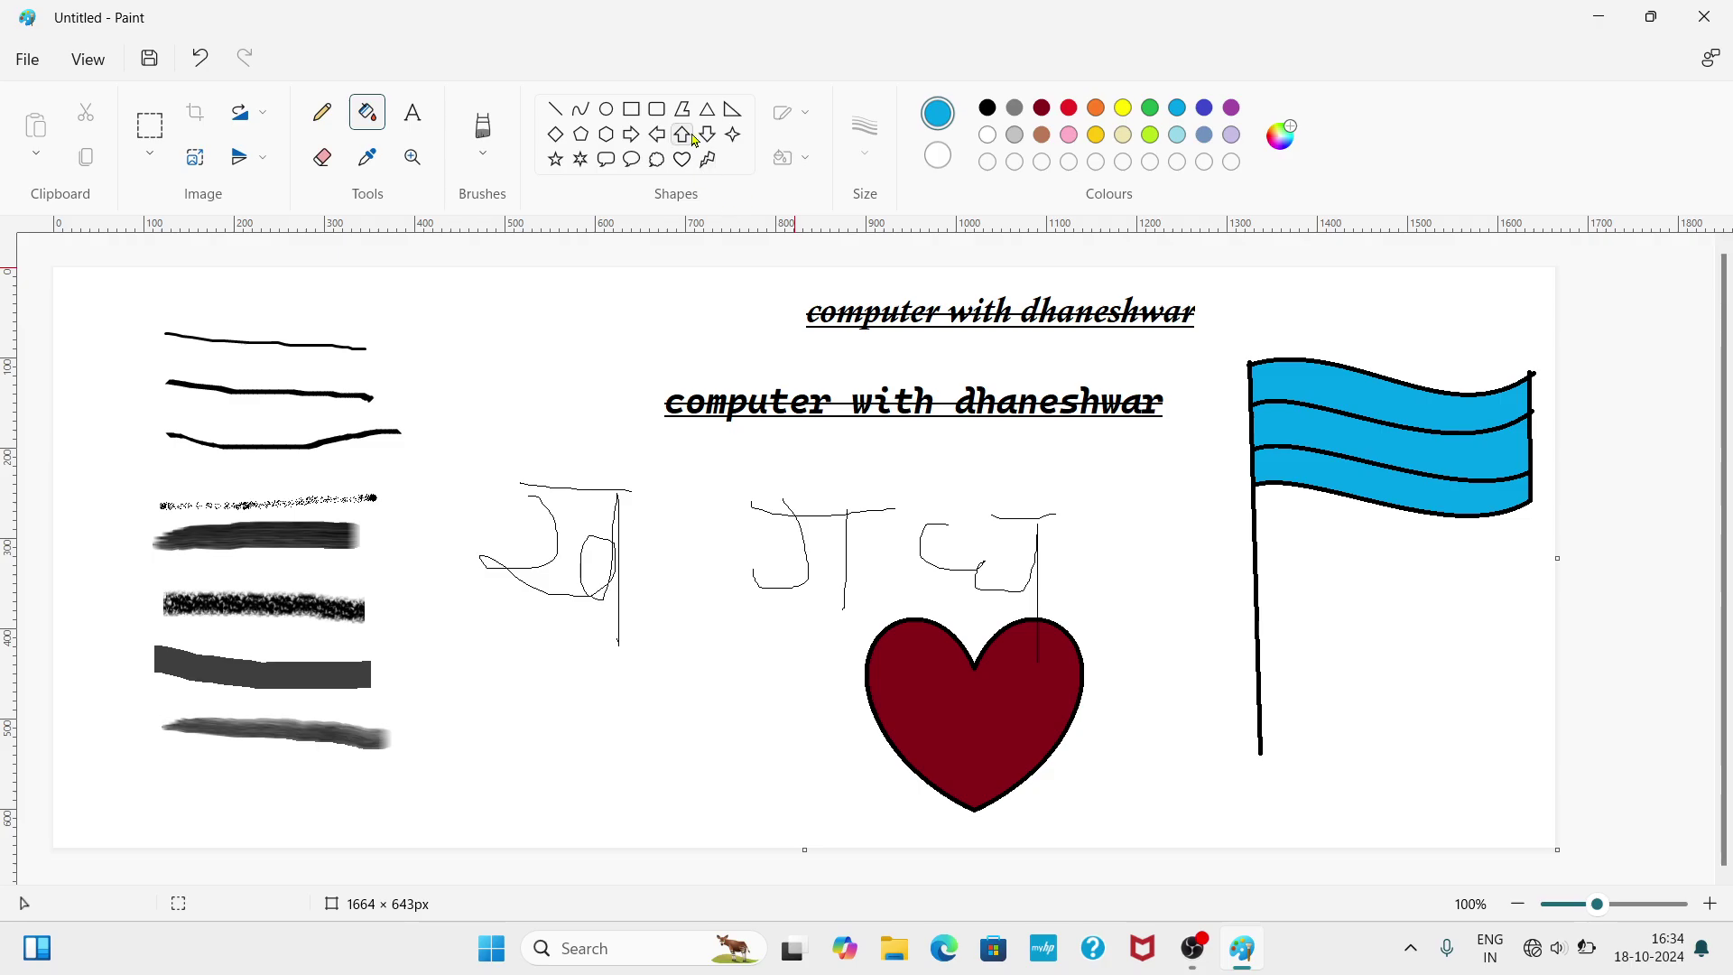
- Draw a rectangle about 324 × 177 px with no outline in the empty area between the brush samples and the heart
left_click(582, 135)
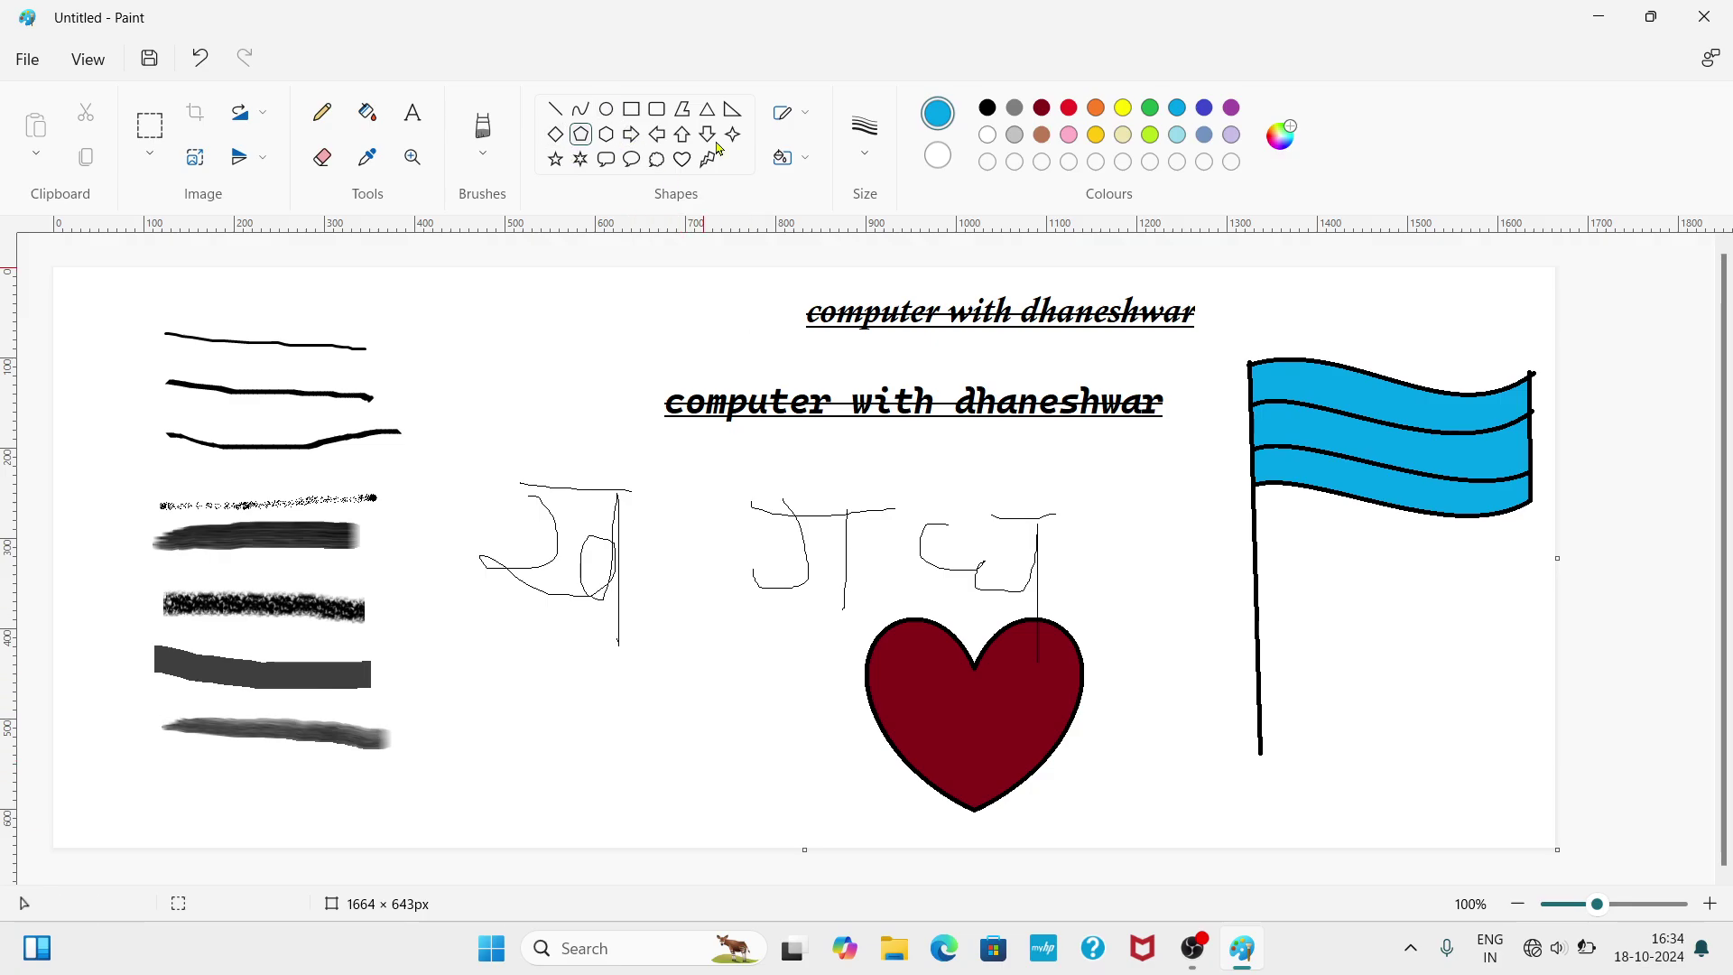
left_click(808, 120)
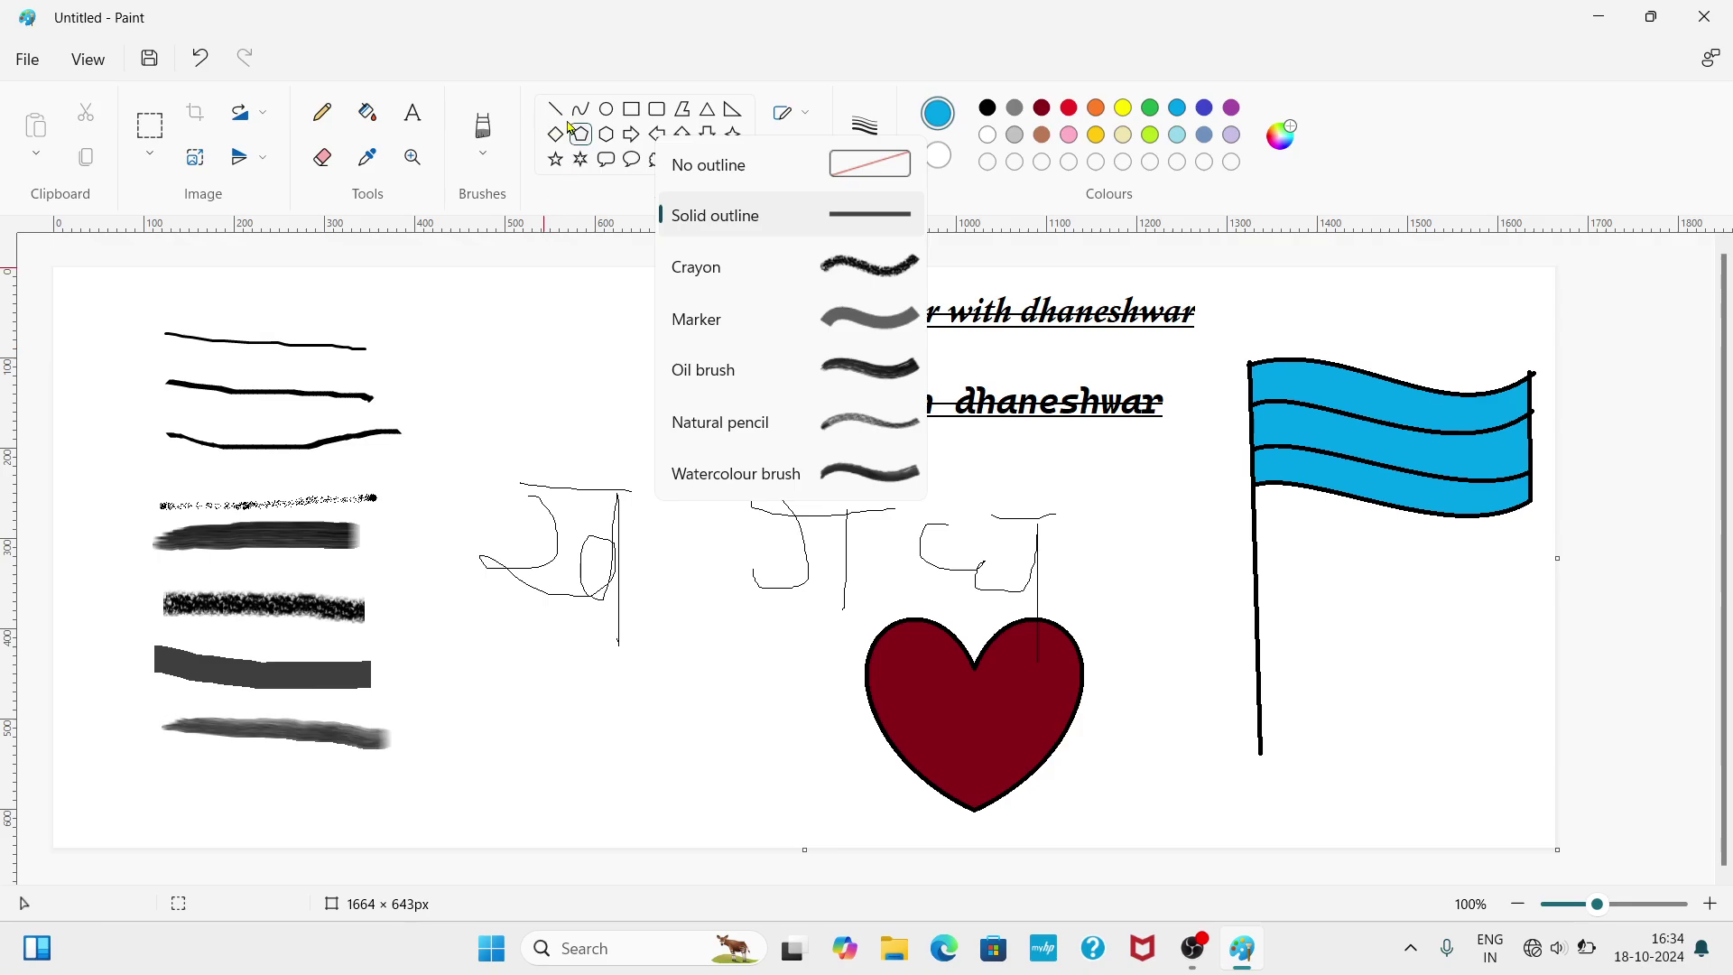
left_click(862, 171)
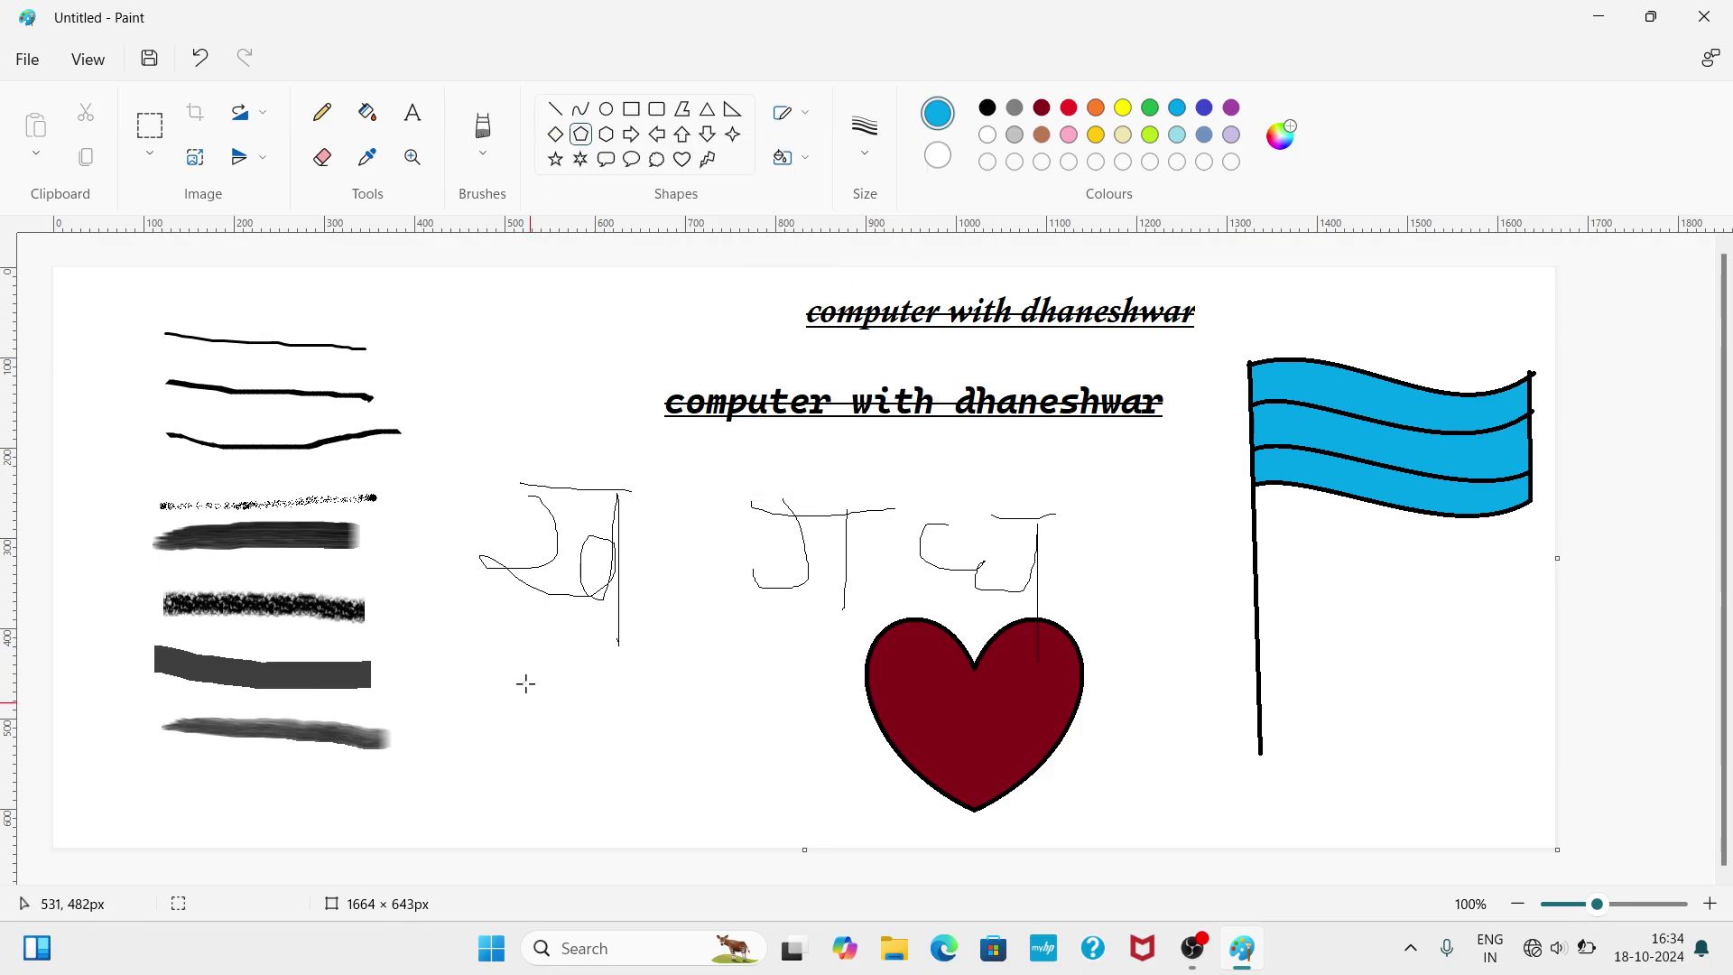
left_click(631, 109)
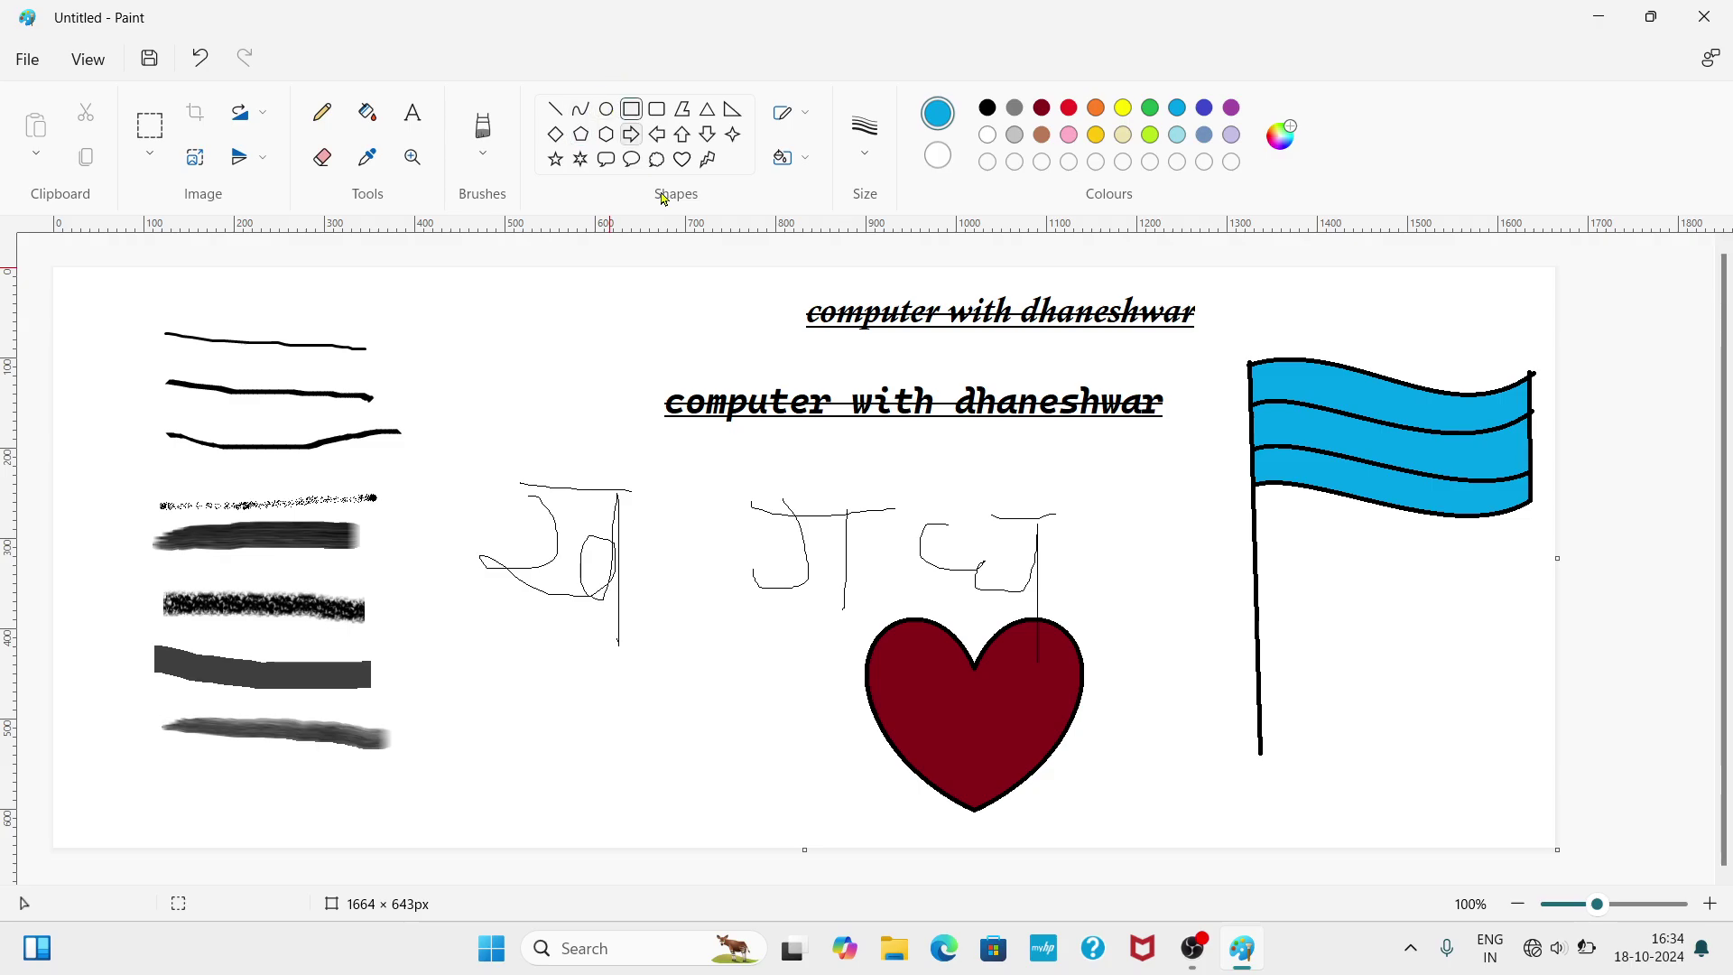
left_click_drag(500, 663, 775, 816)
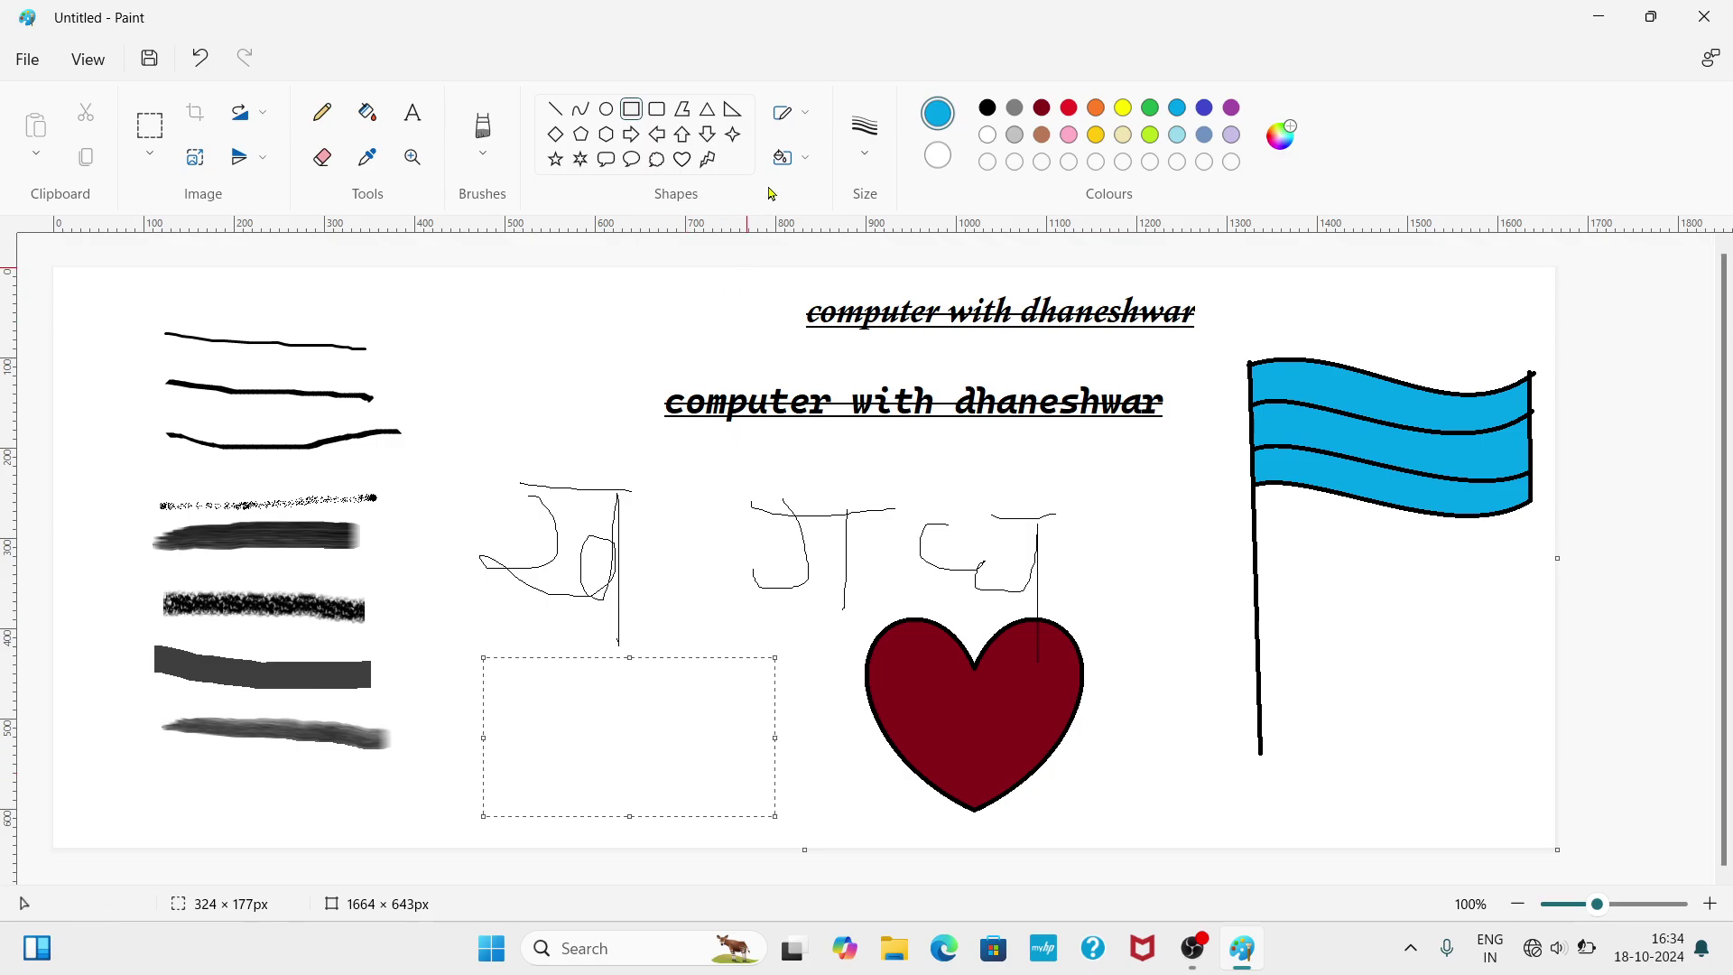
left_click(785, 117)
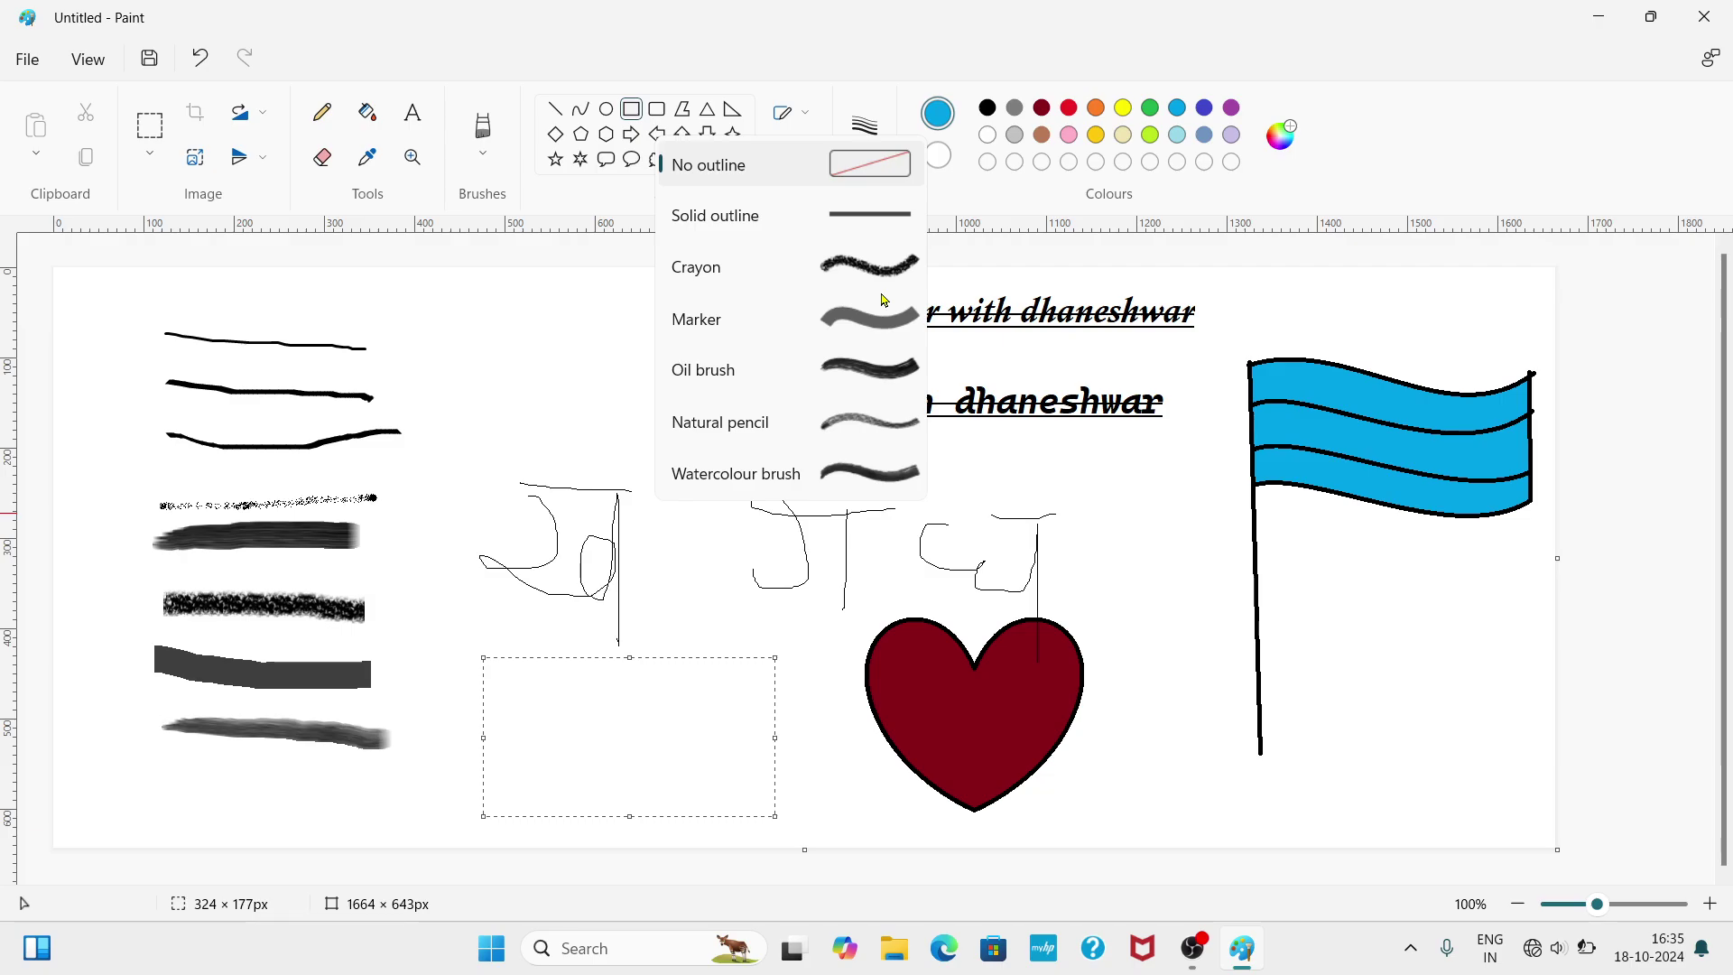
left_click(712, 623)
- Draw a rectangle about 315 × 157 px across the lower part of the first handwritten letter and give it a solid outline
left_click_drag(468, 566, 752, 707)
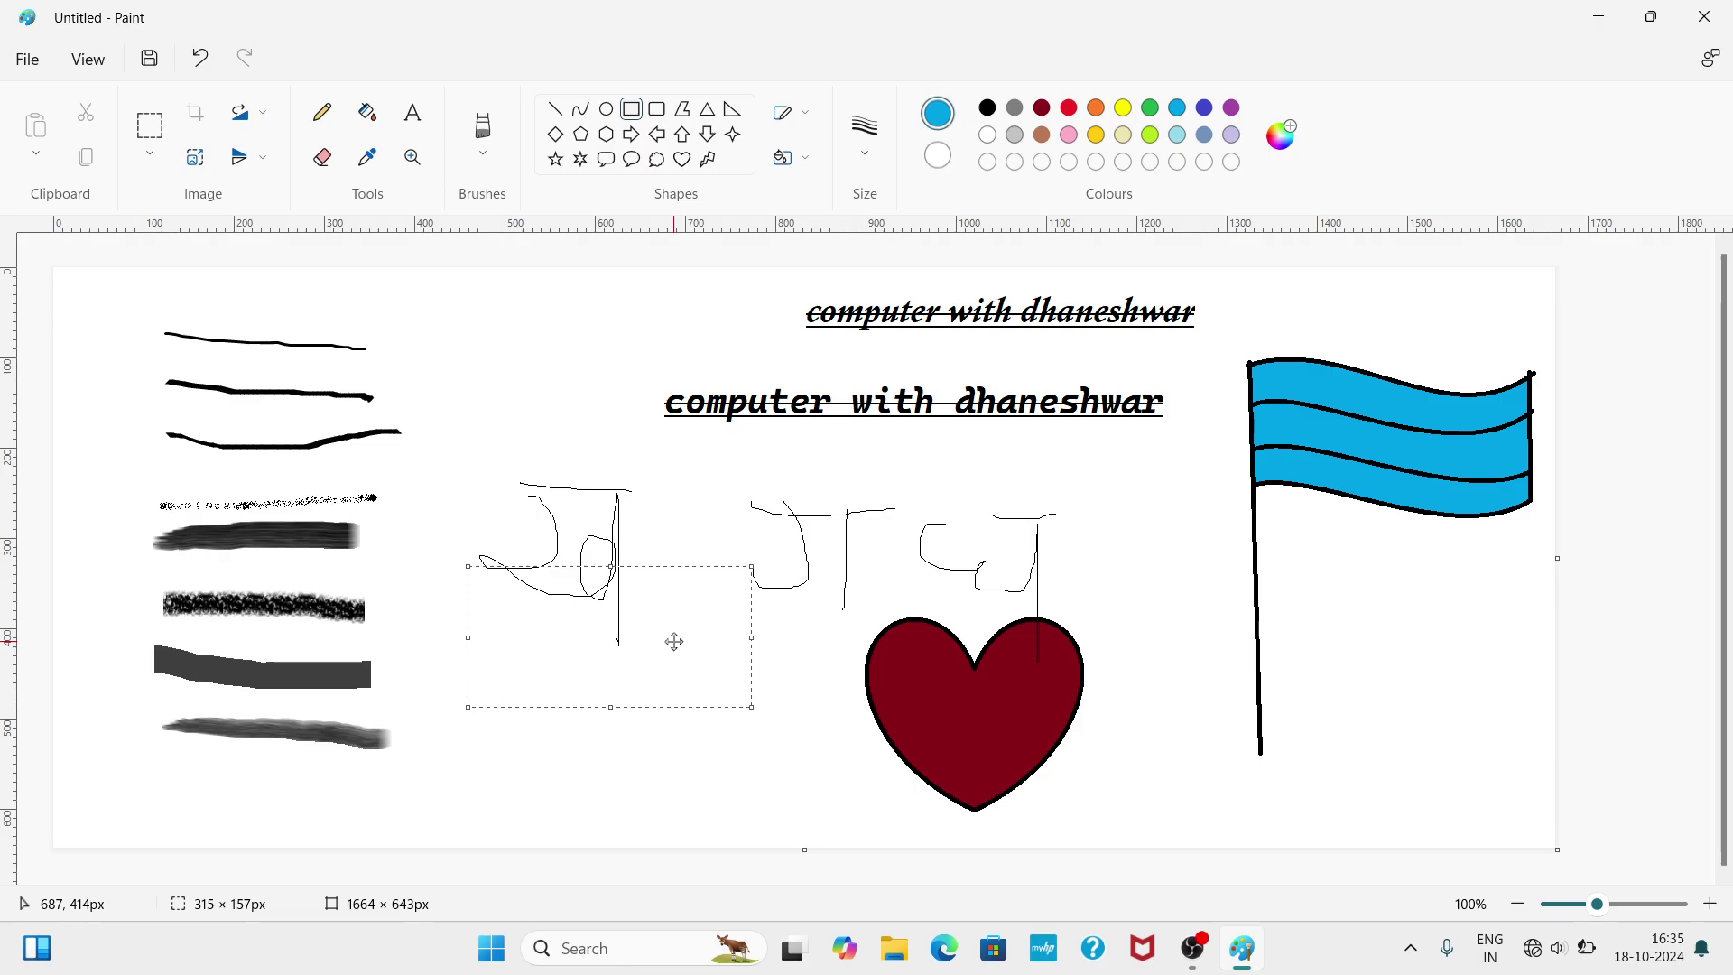
left_click(795, 115)
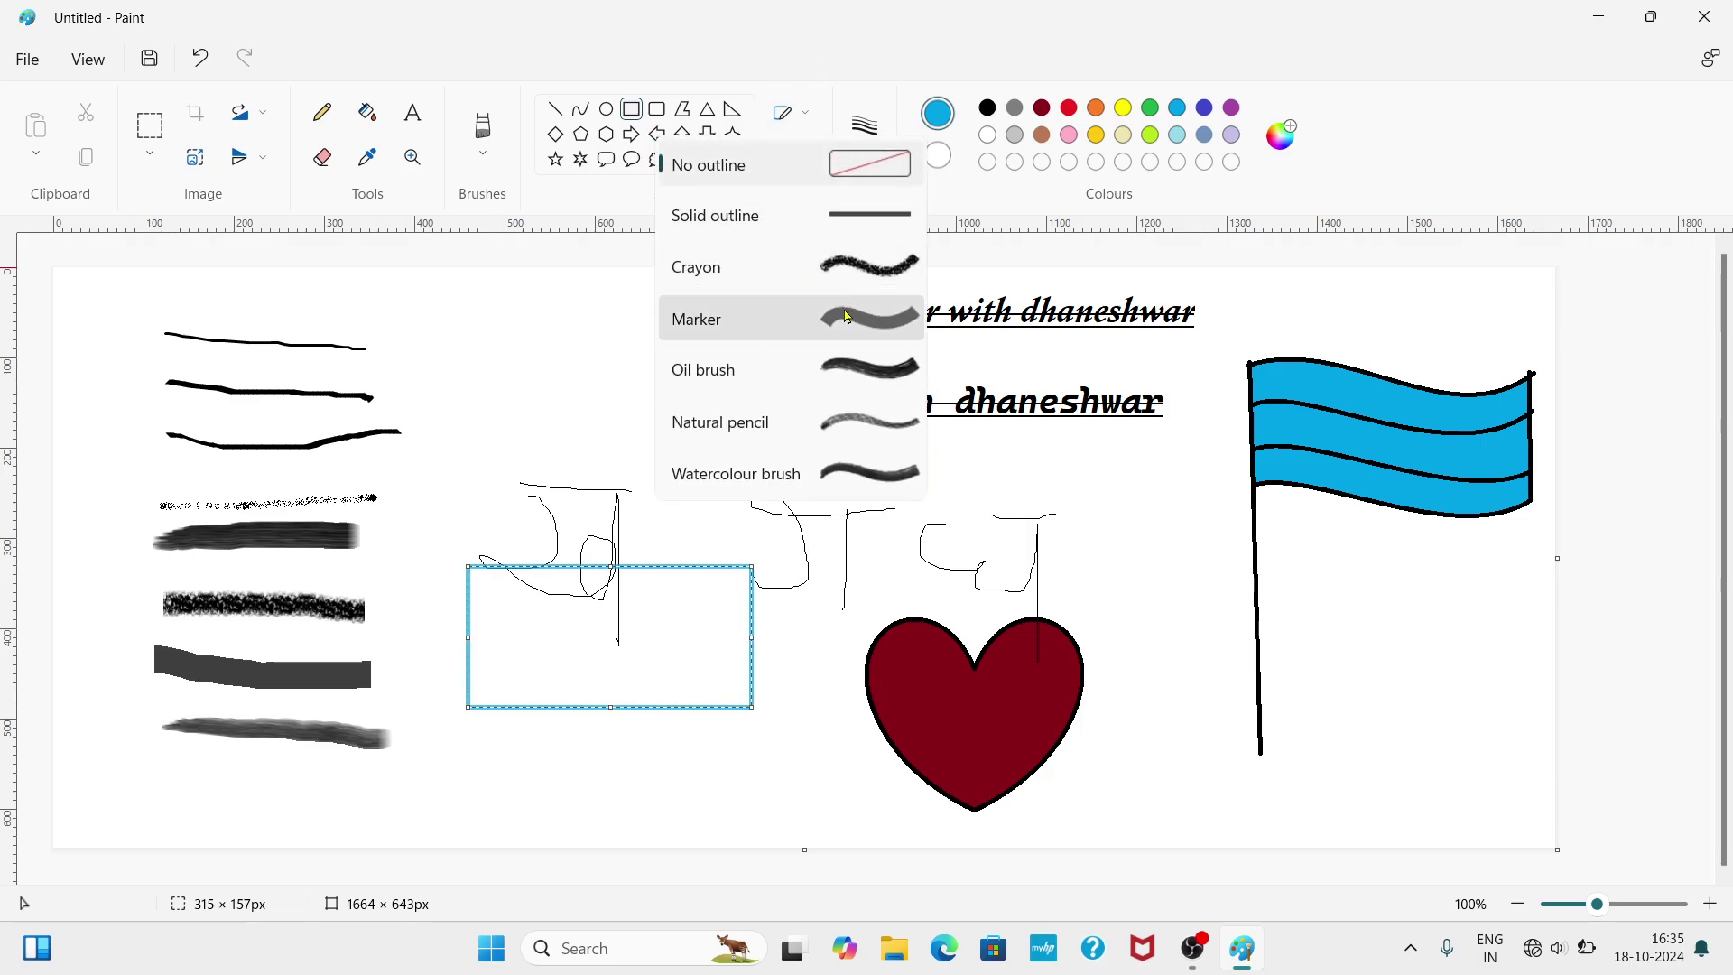
left_click(837, 217)
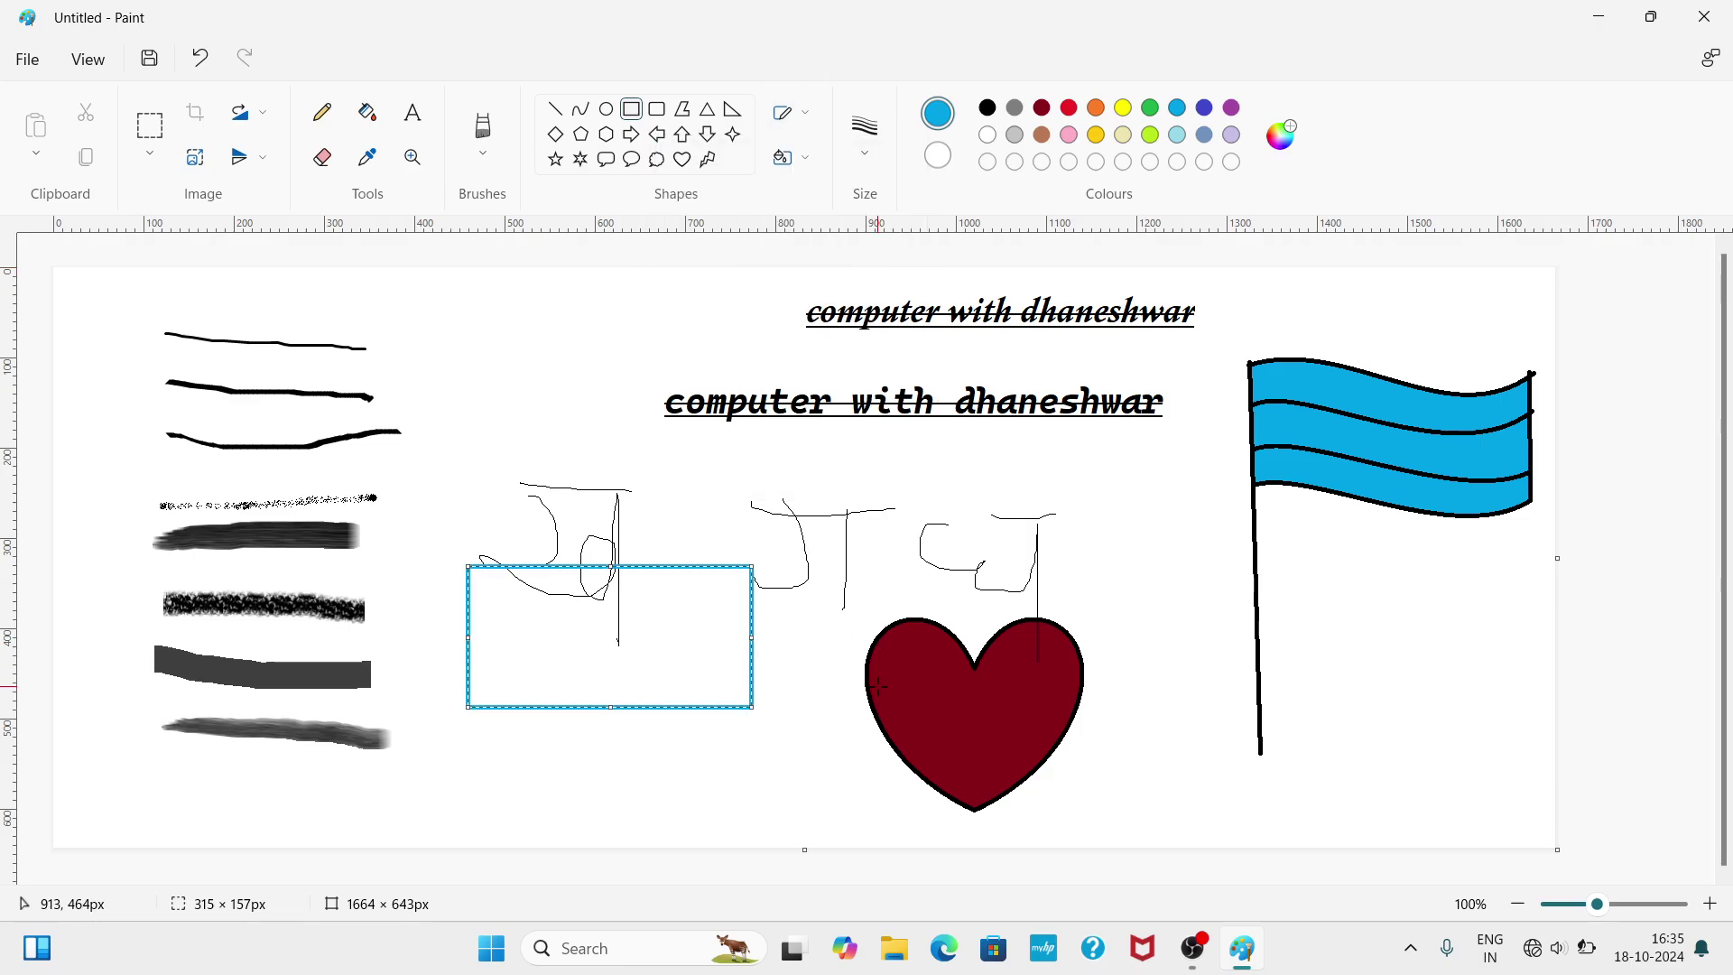
- Set the rectangle over the first handwritten letter to no fill and colour its outline black
left_click(786, 172)
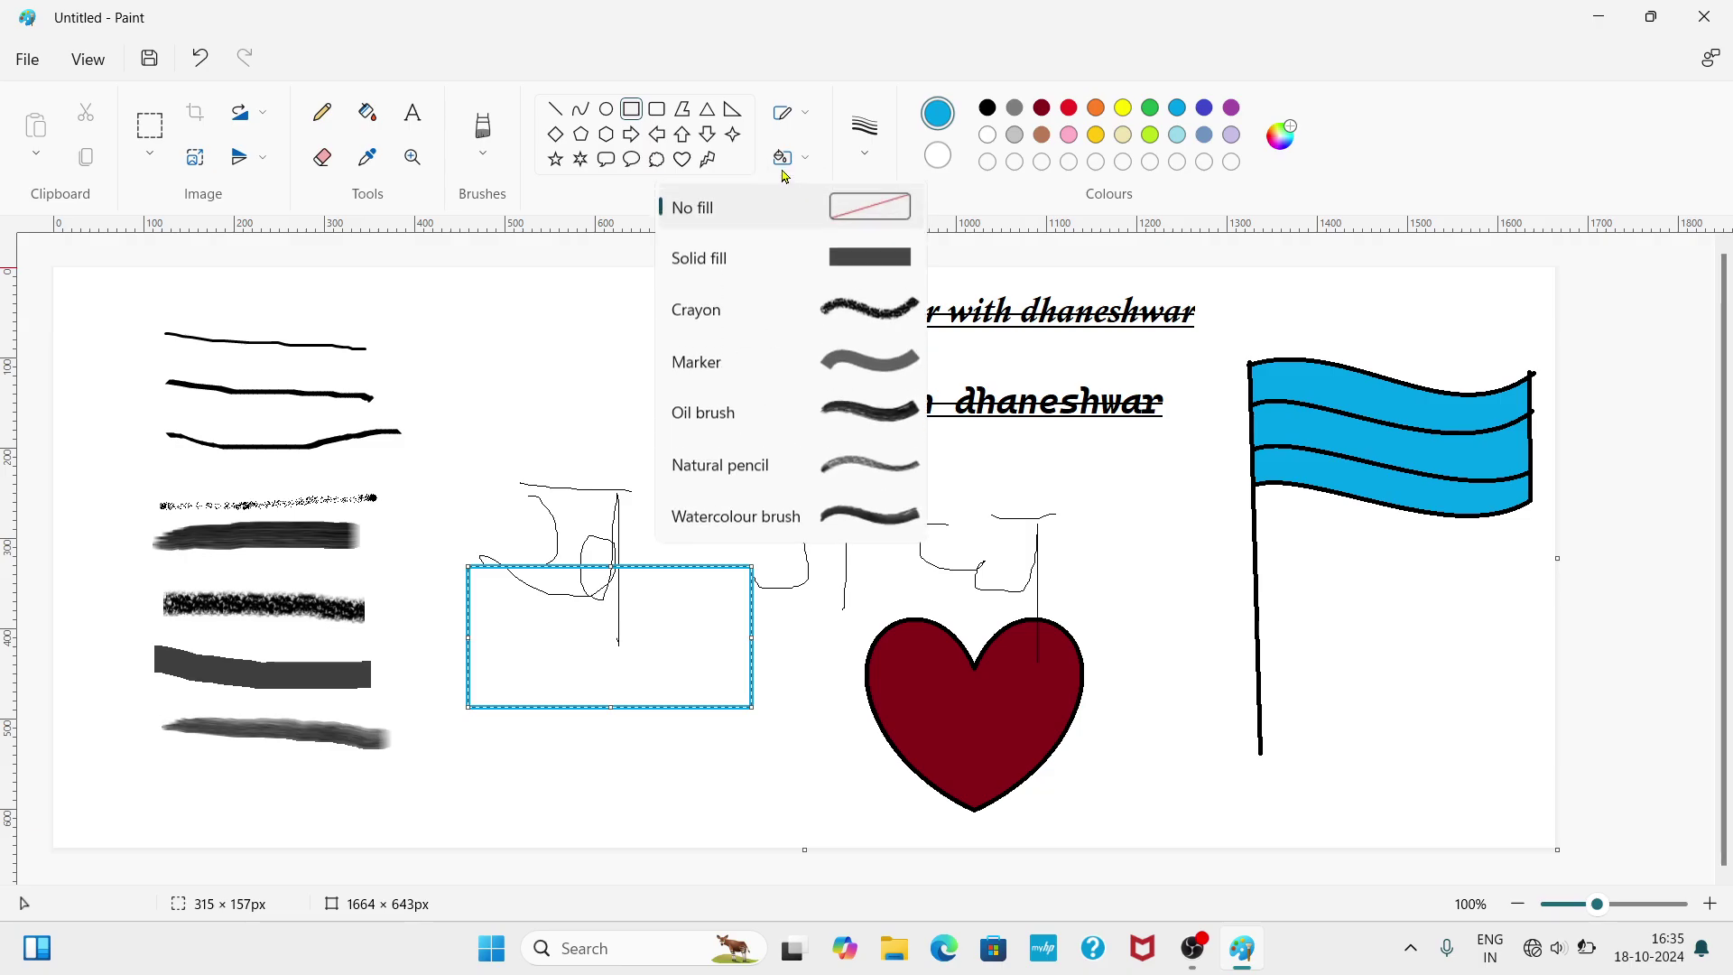
left_click(898, 211)
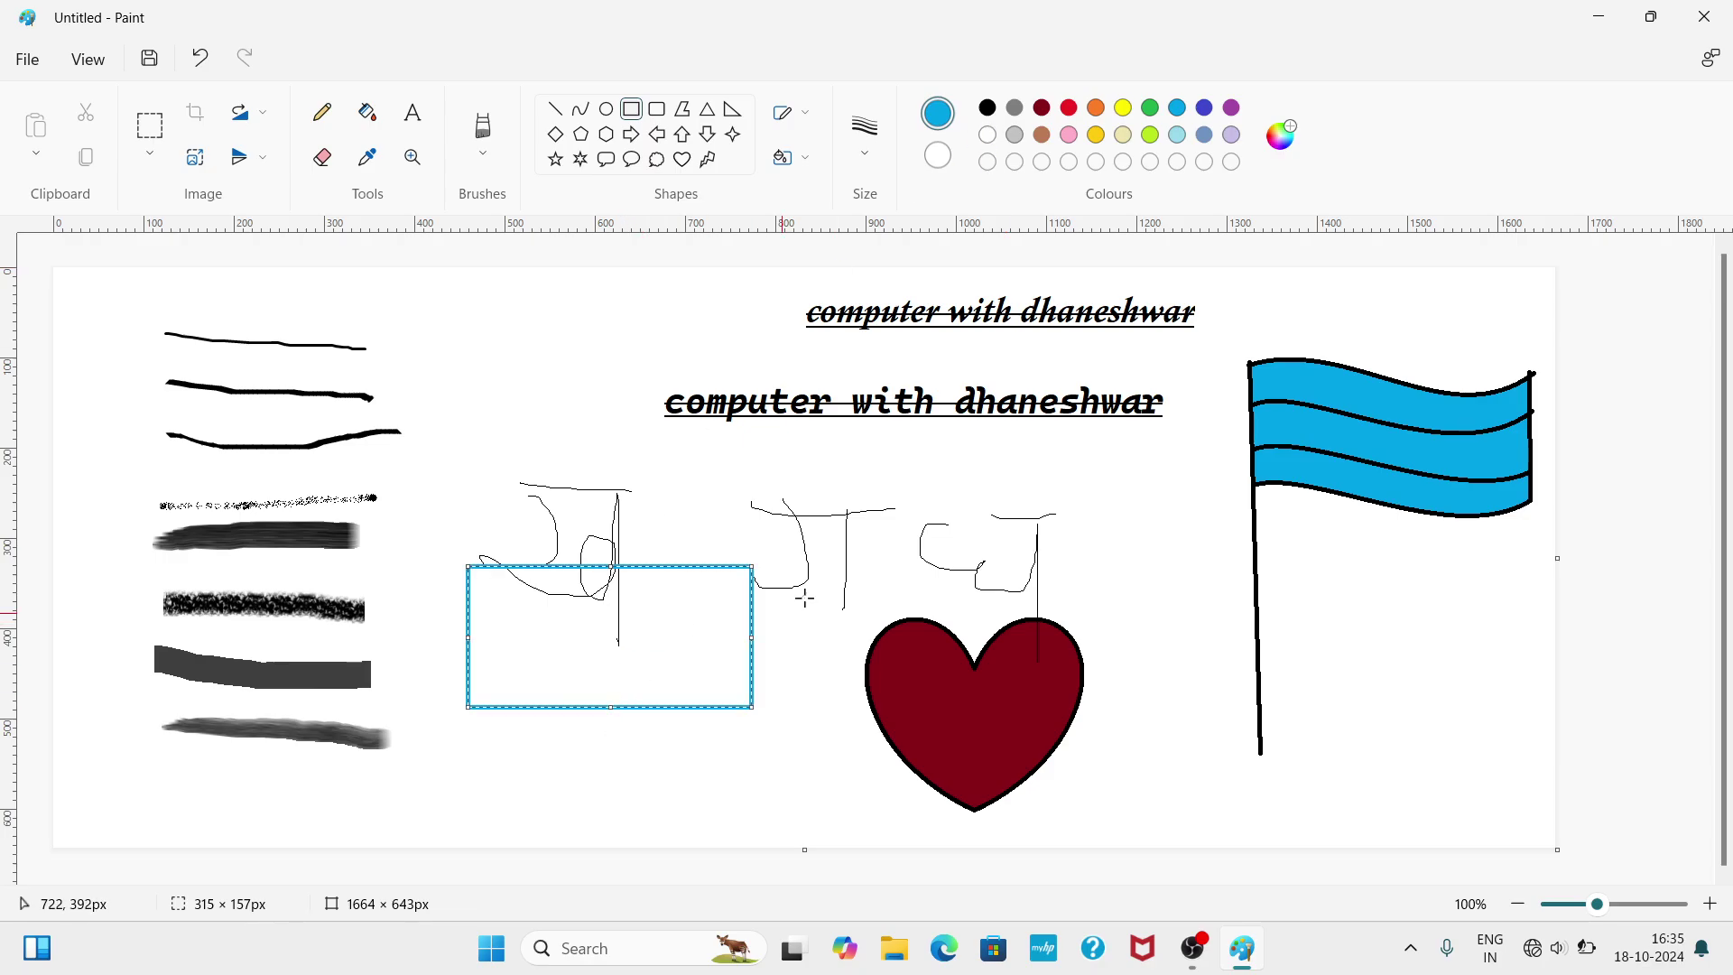
left_click(988, 110)
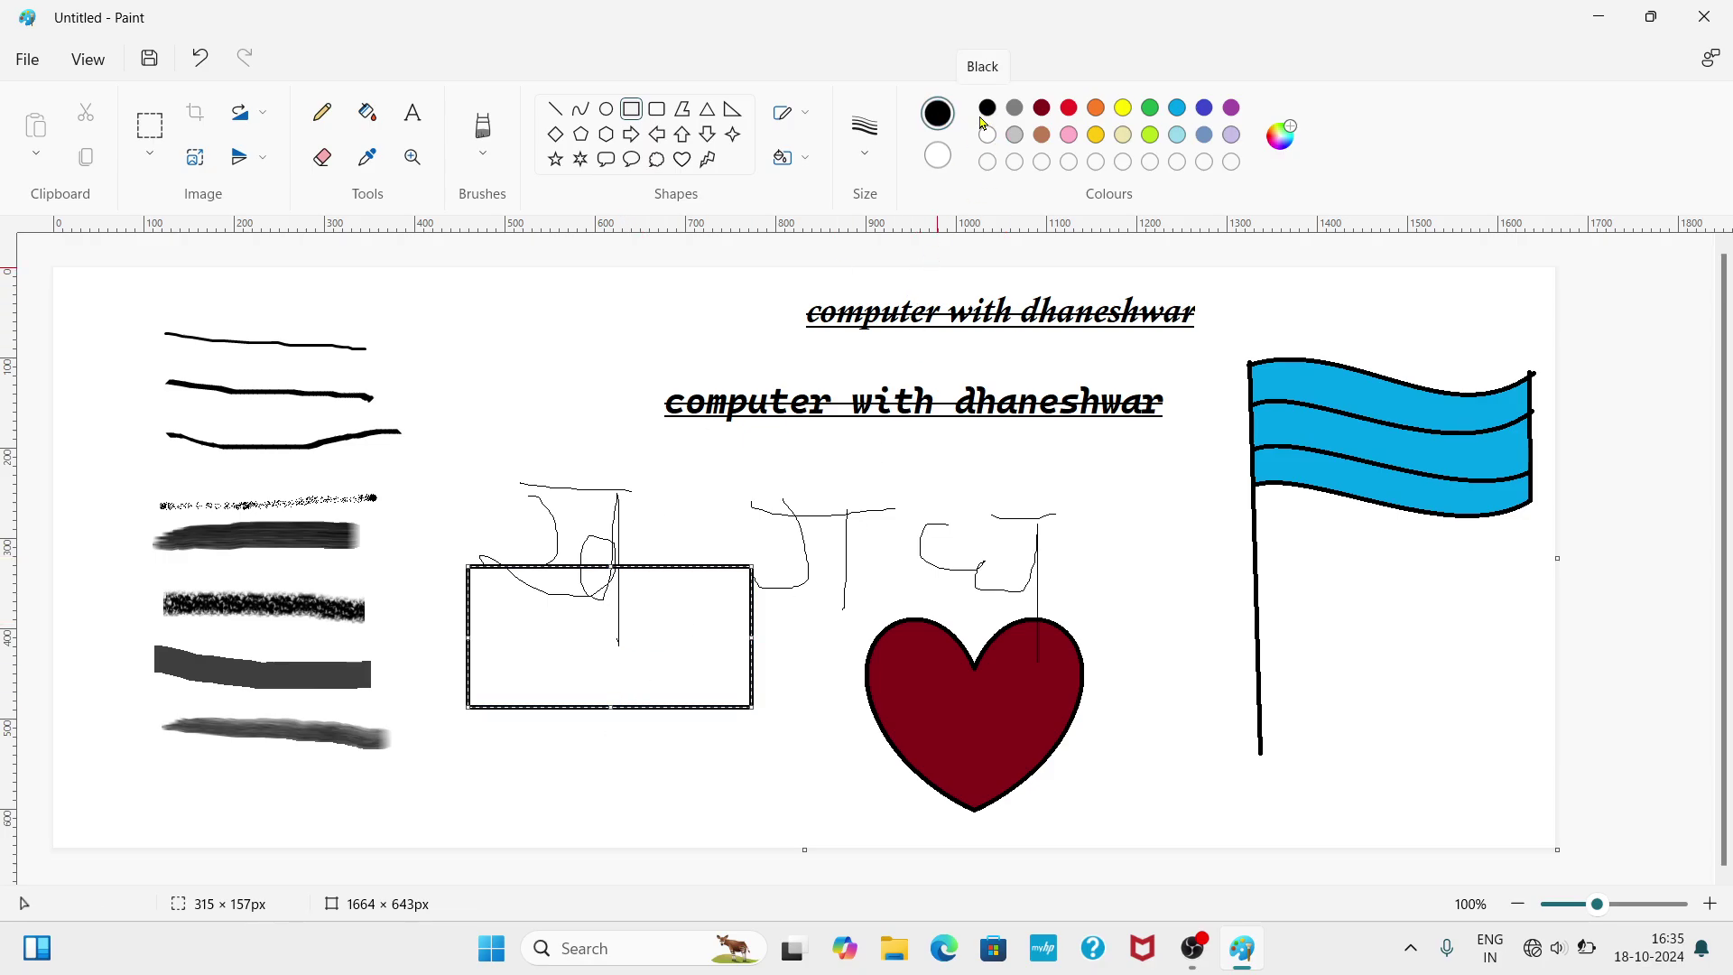
- Fill the rectangle with black and undo that fill
left_click(369, 114)
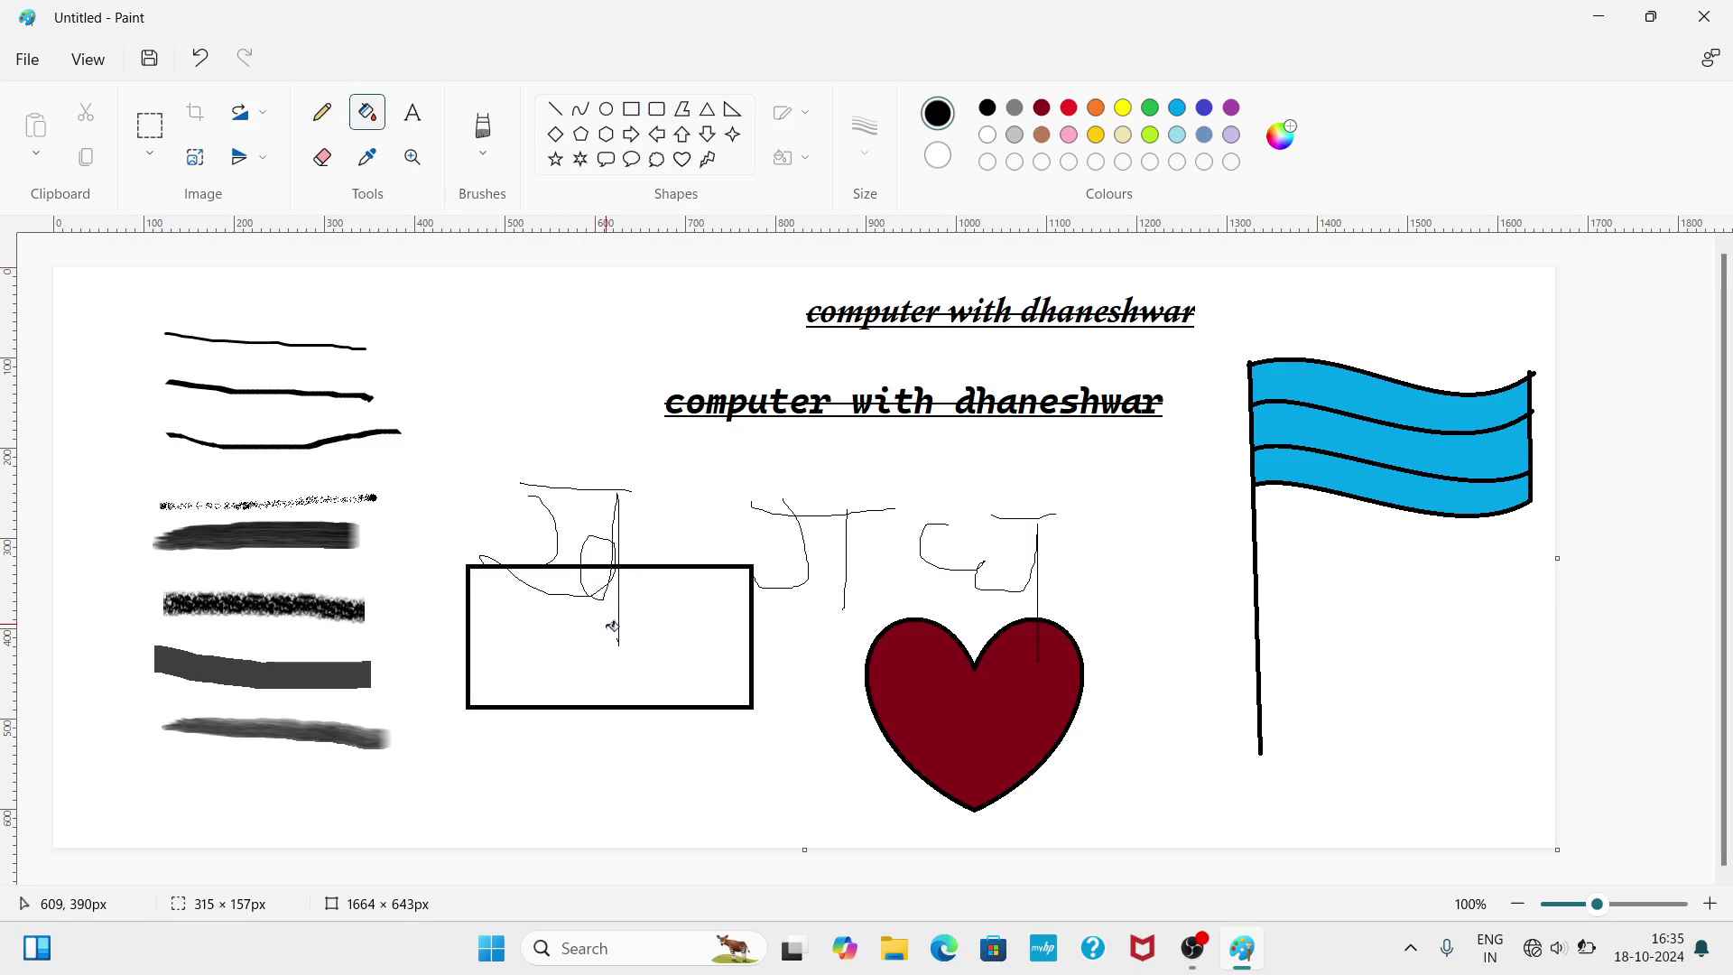
left_click(616, 637)
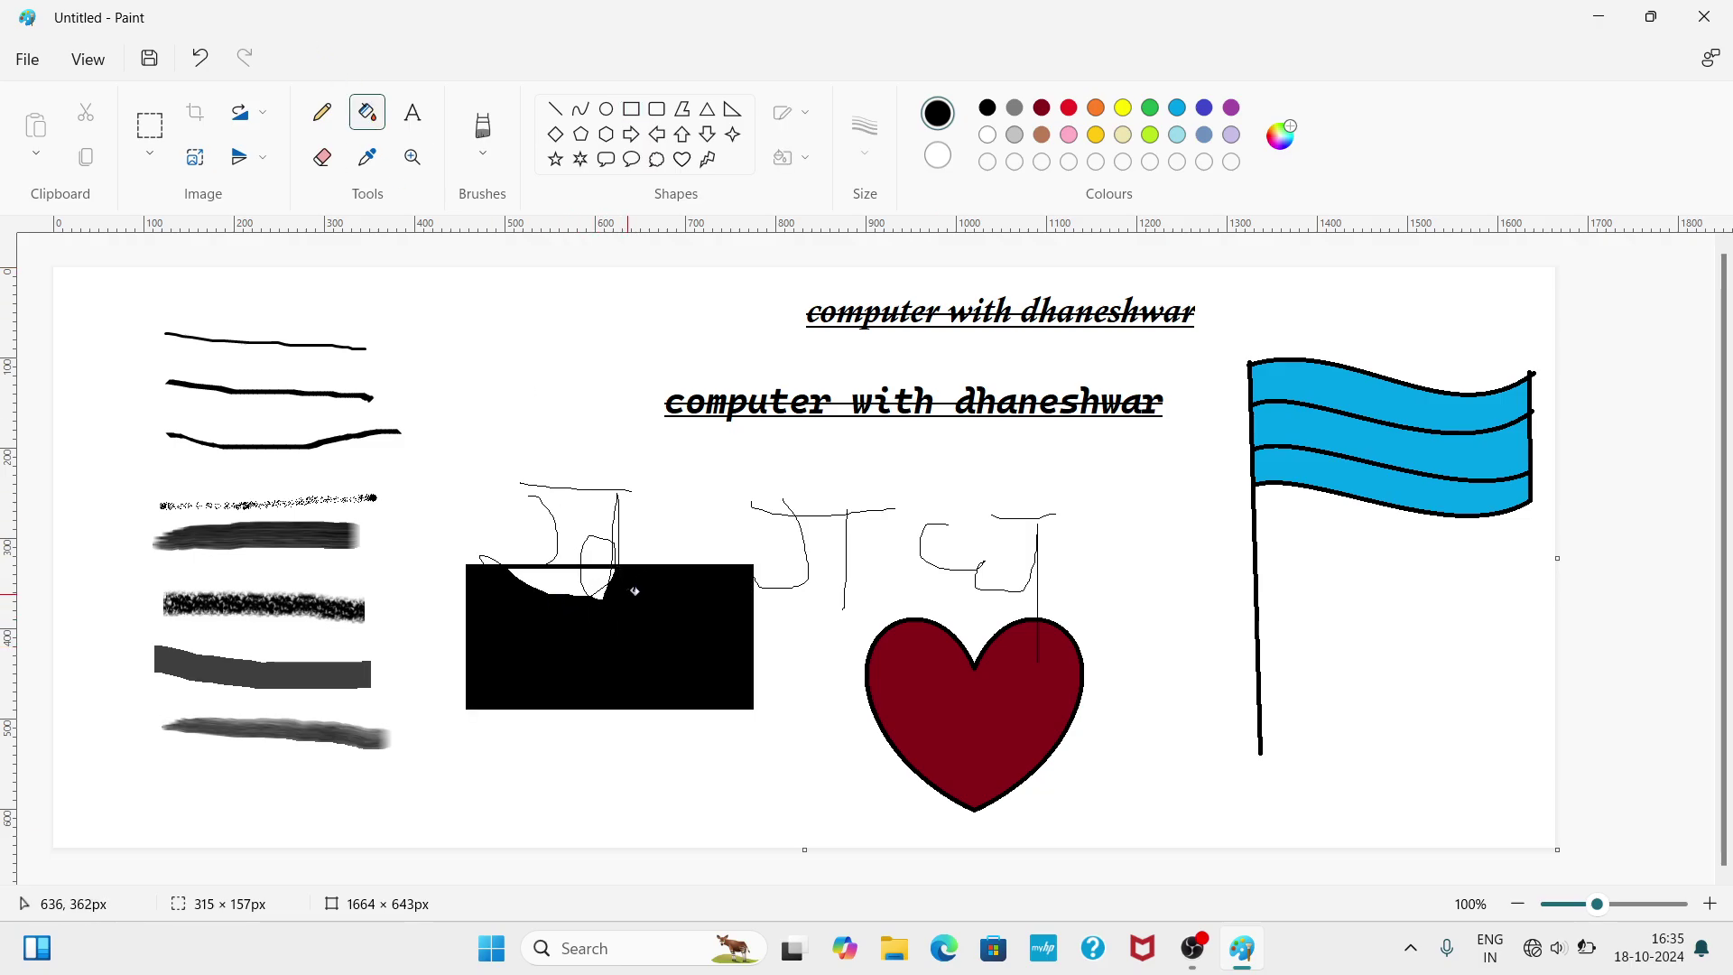
key("ctrl+z")
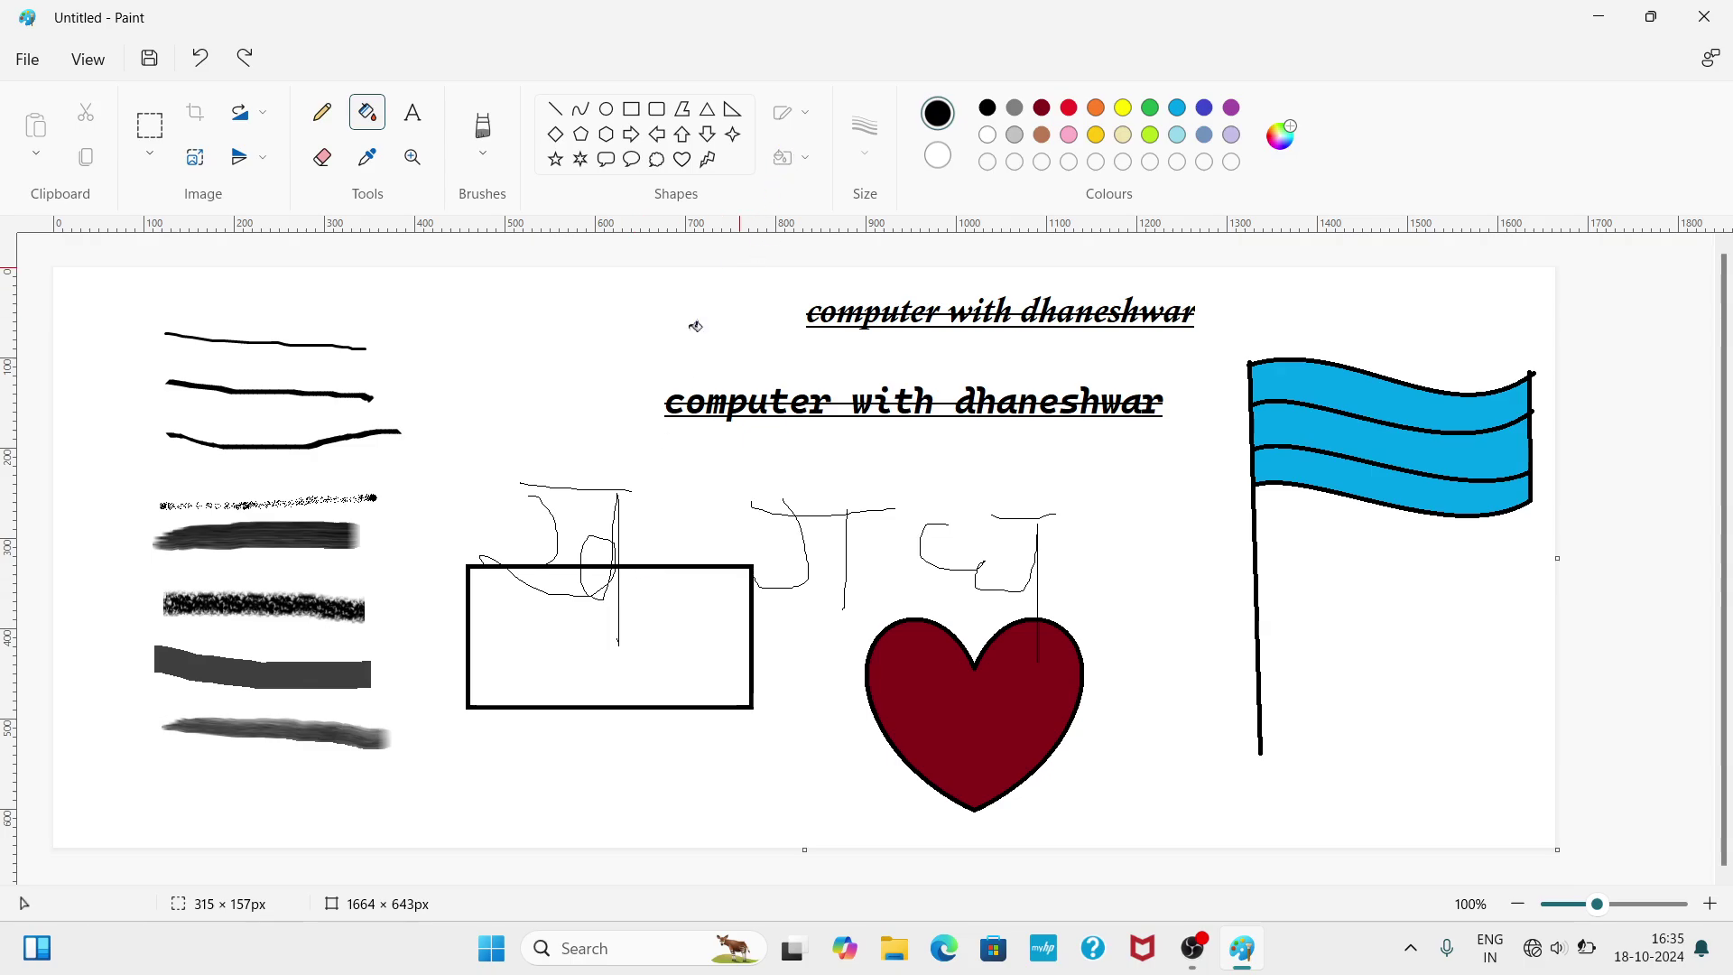
- Draw a rectangle about 323 × 133 px with no fill above the first handwritten letter, overlapping the start of the lower text line
left_click(633, 114)
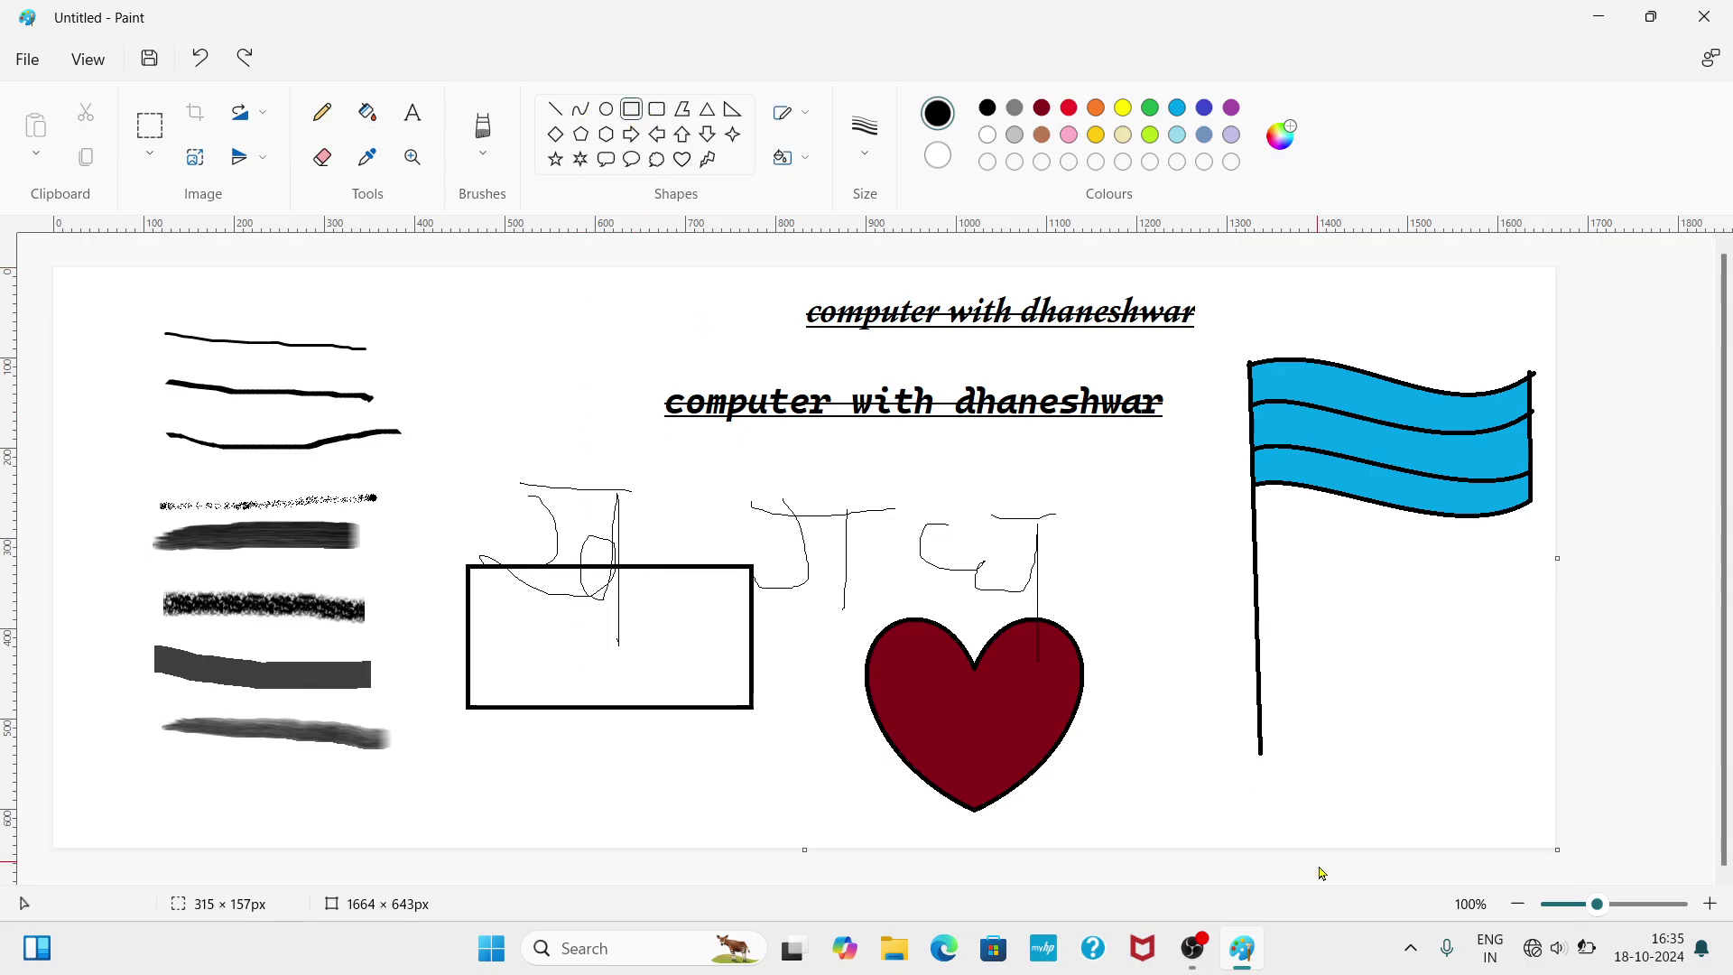
left_click_drag(479, 337, 771, 458)
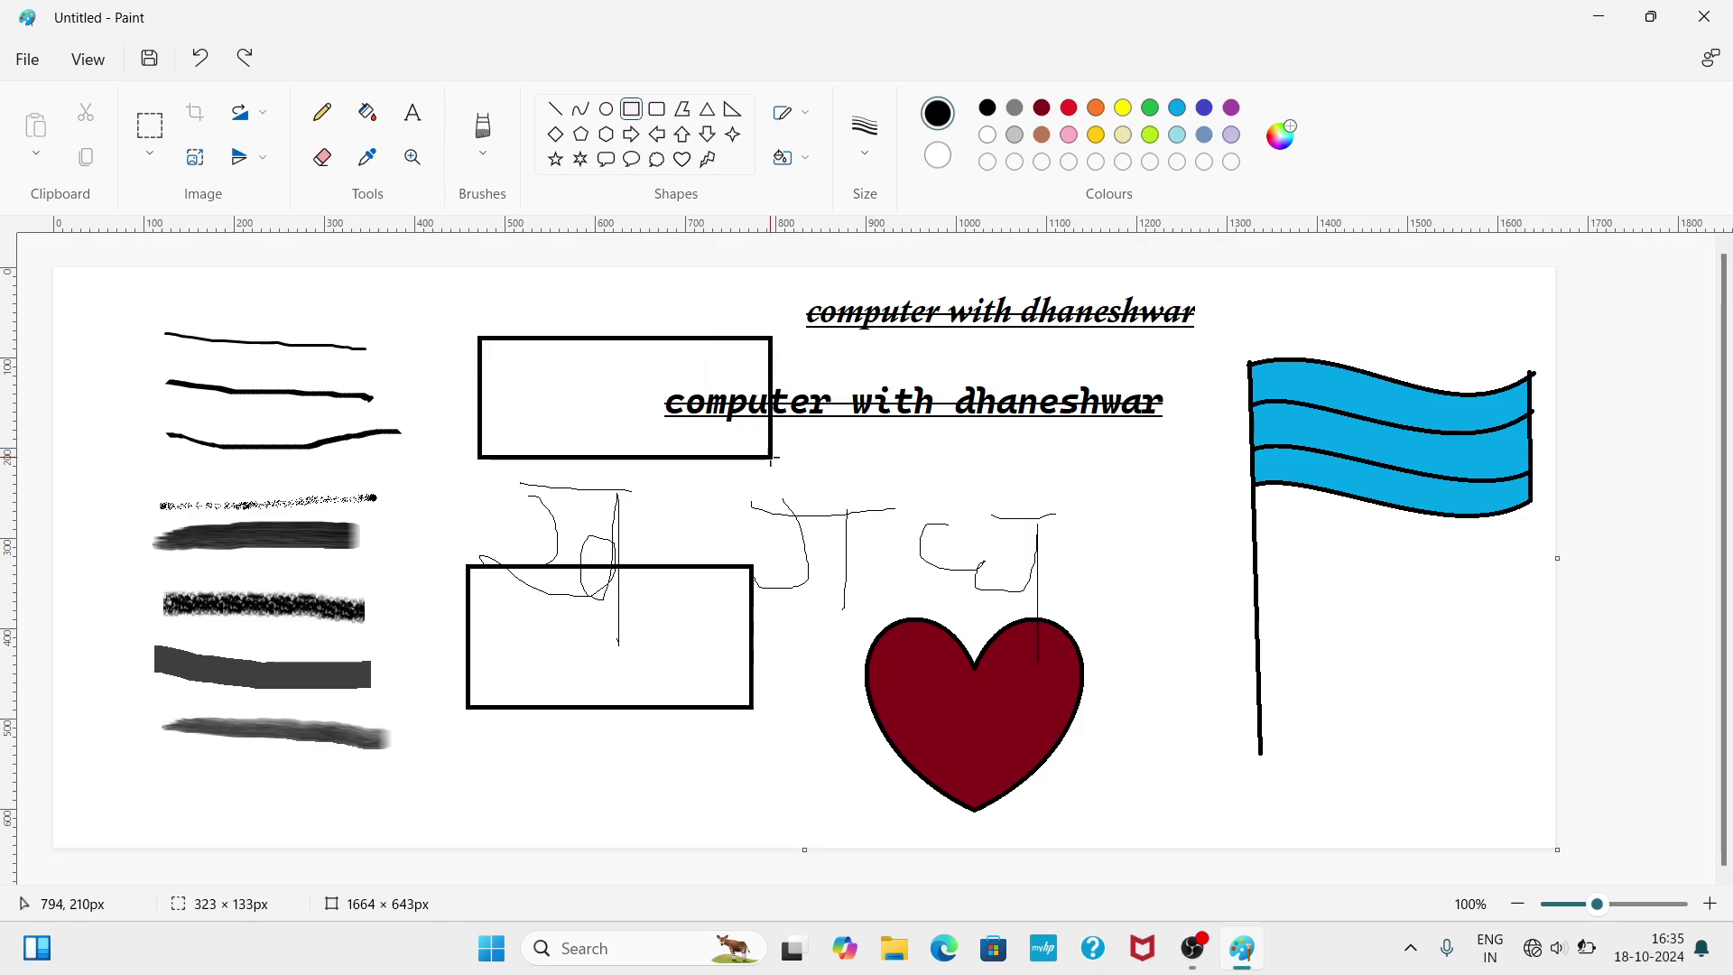
left_click(790, 158)
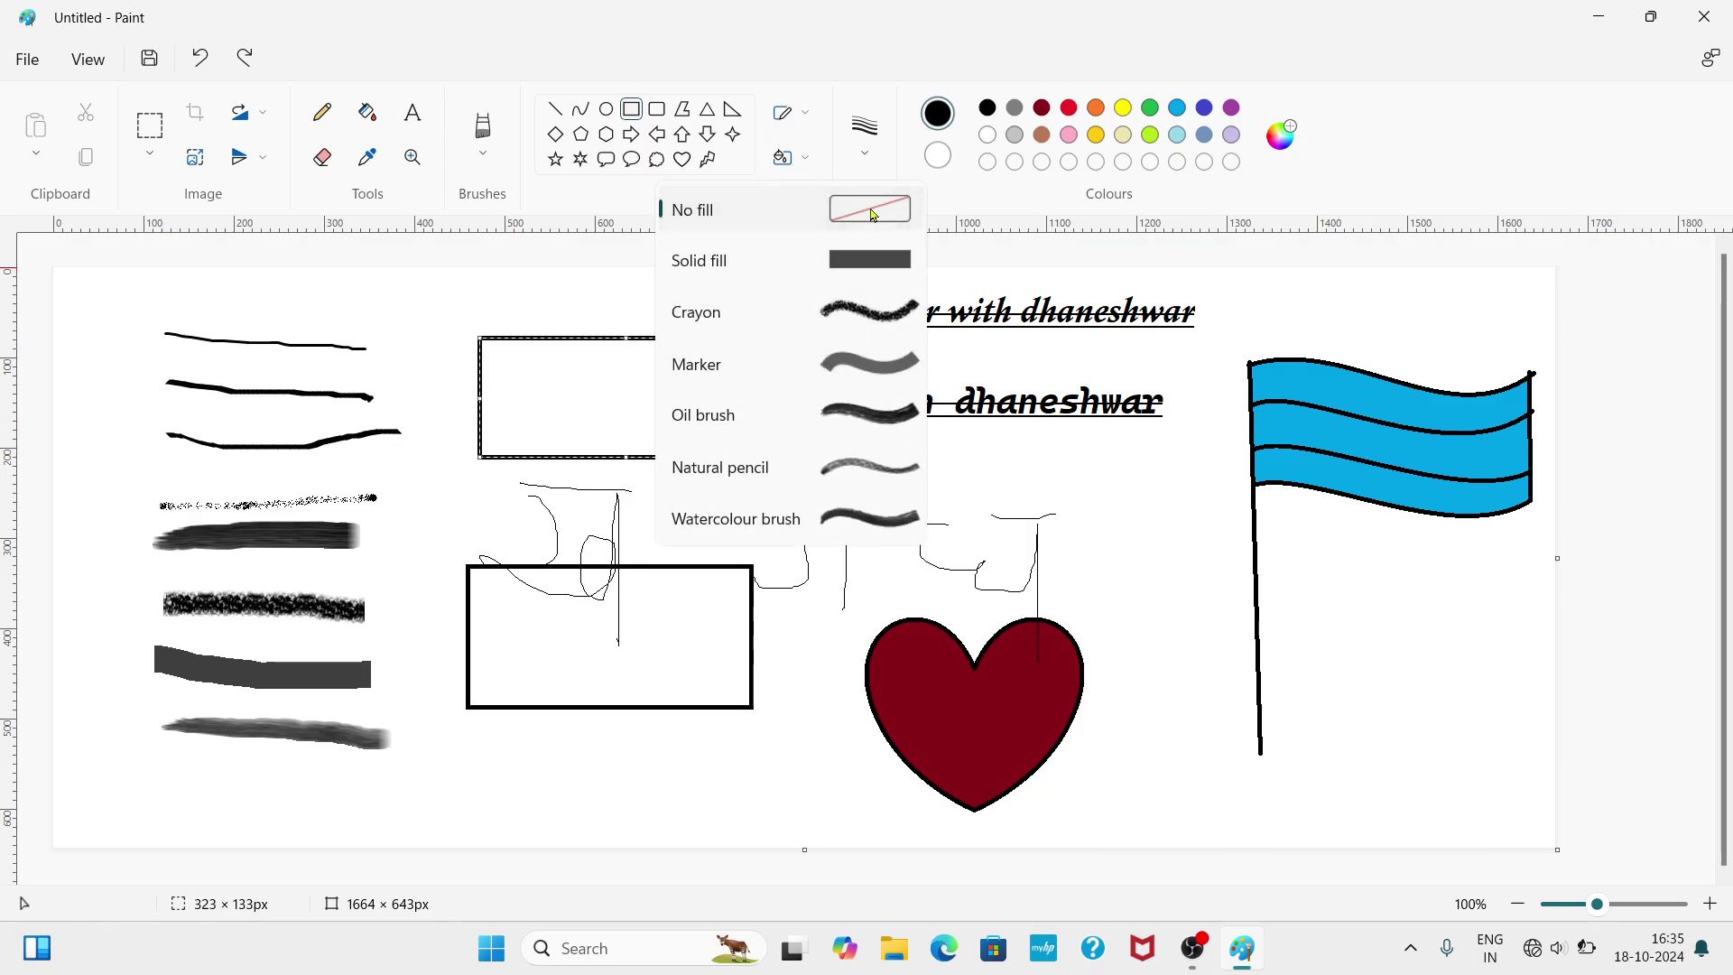
left_click(873, 210)
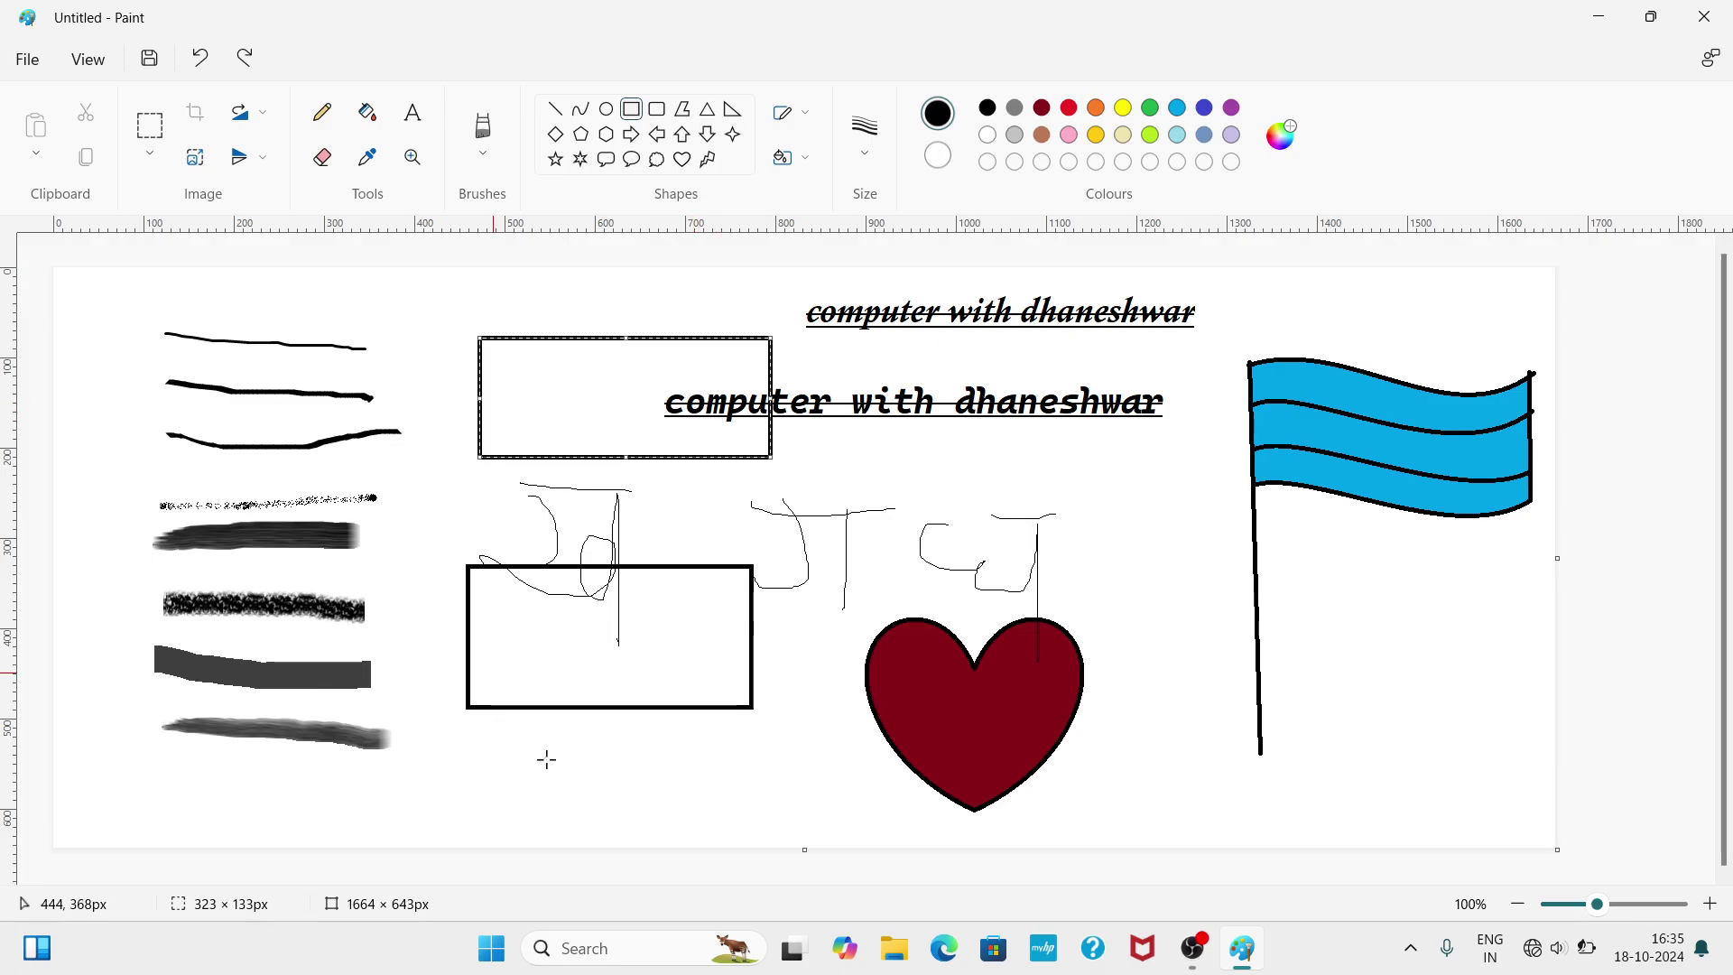
left_click(790, 158)
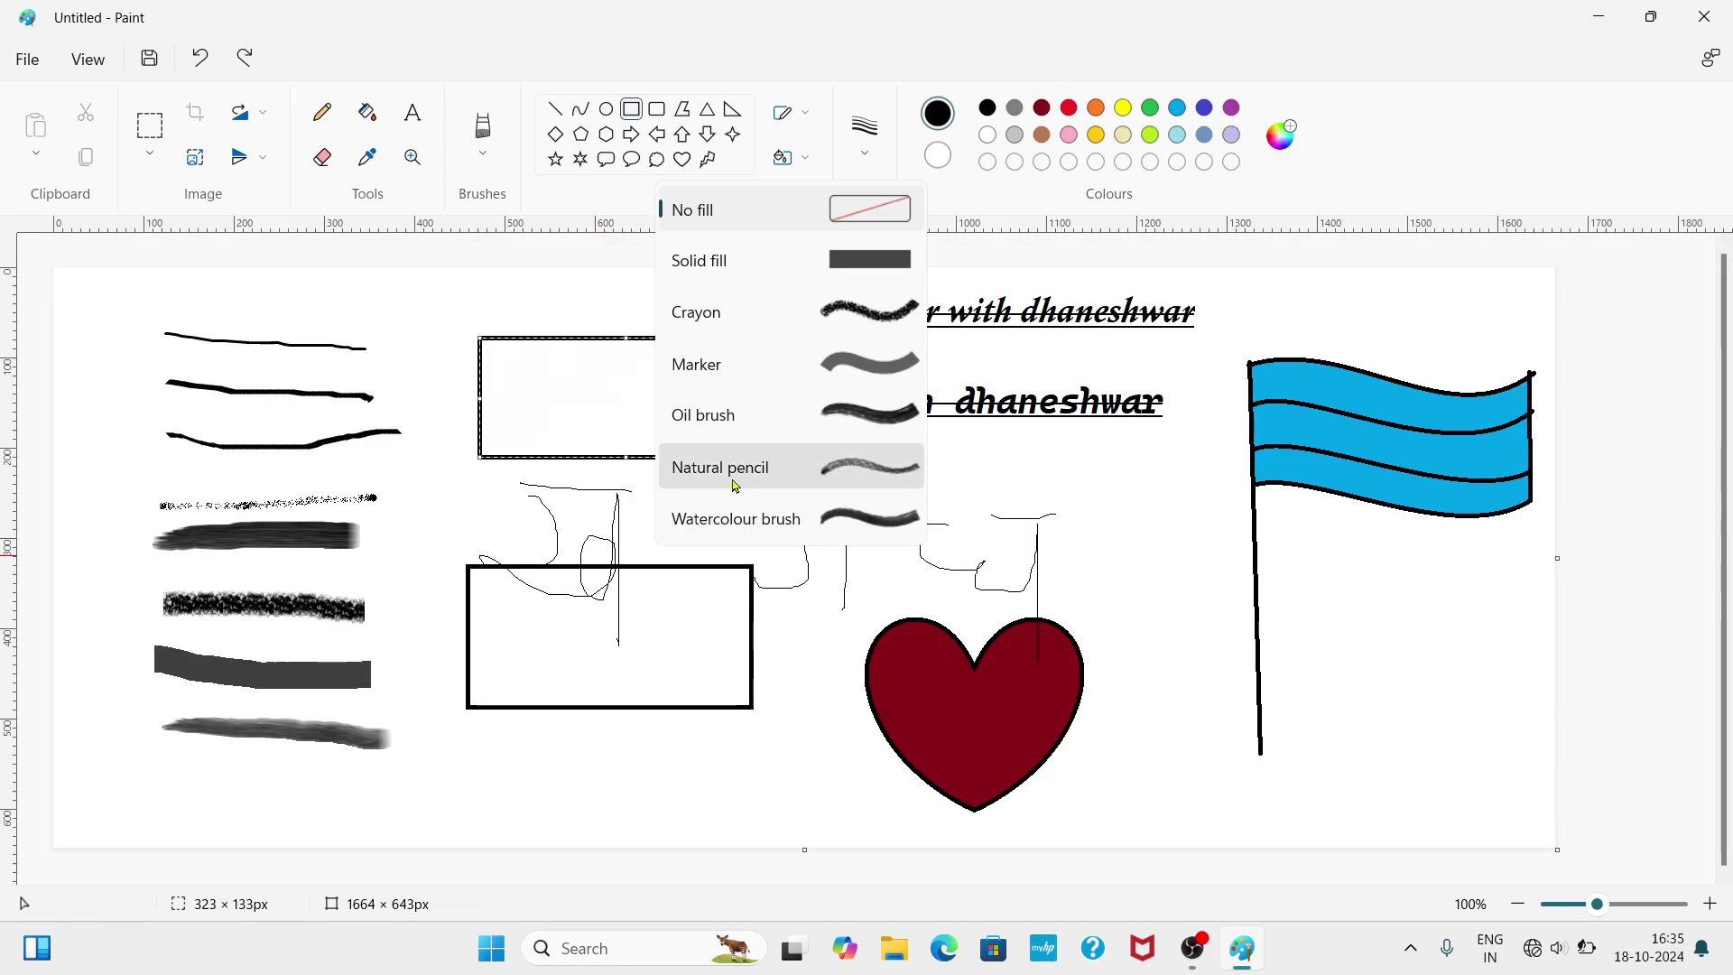
left_click(790, 767)
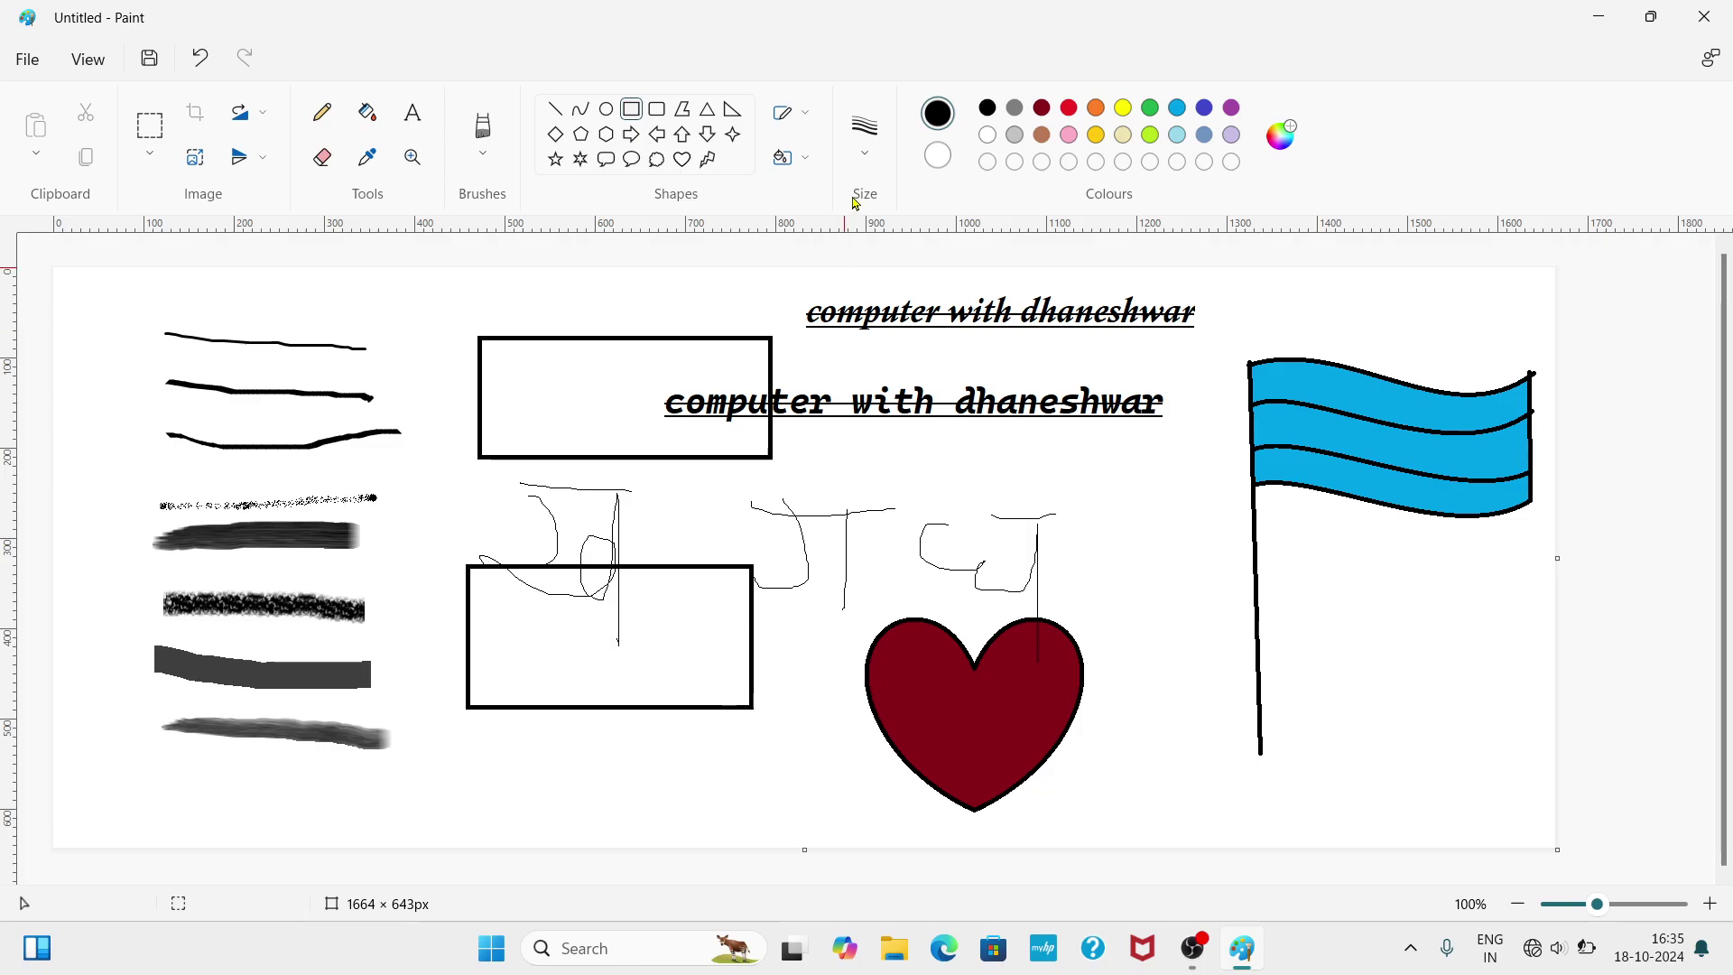
- Draw a rounded rectangle about 384 × 218 px and move it to the left of the heart, overlapping the lower rectangle
left_click(657, 116)
left_click_drag(1024, 495, 1370, 689)
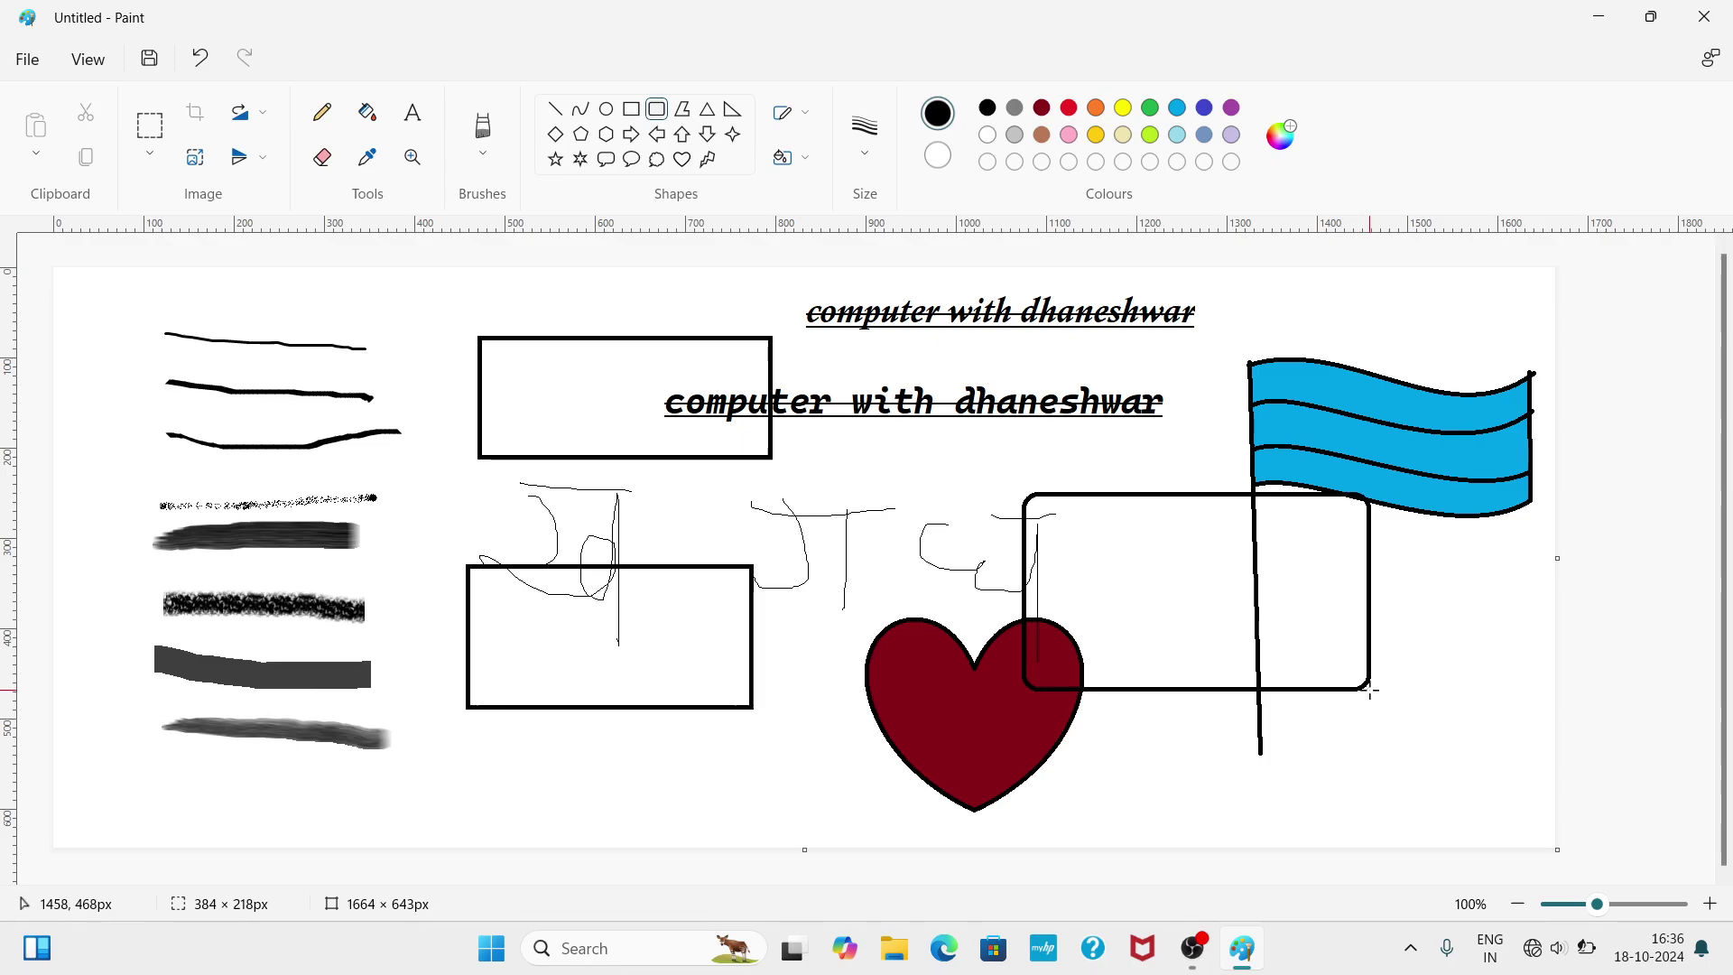
left_click_drag(1074, 517, 533, 618)
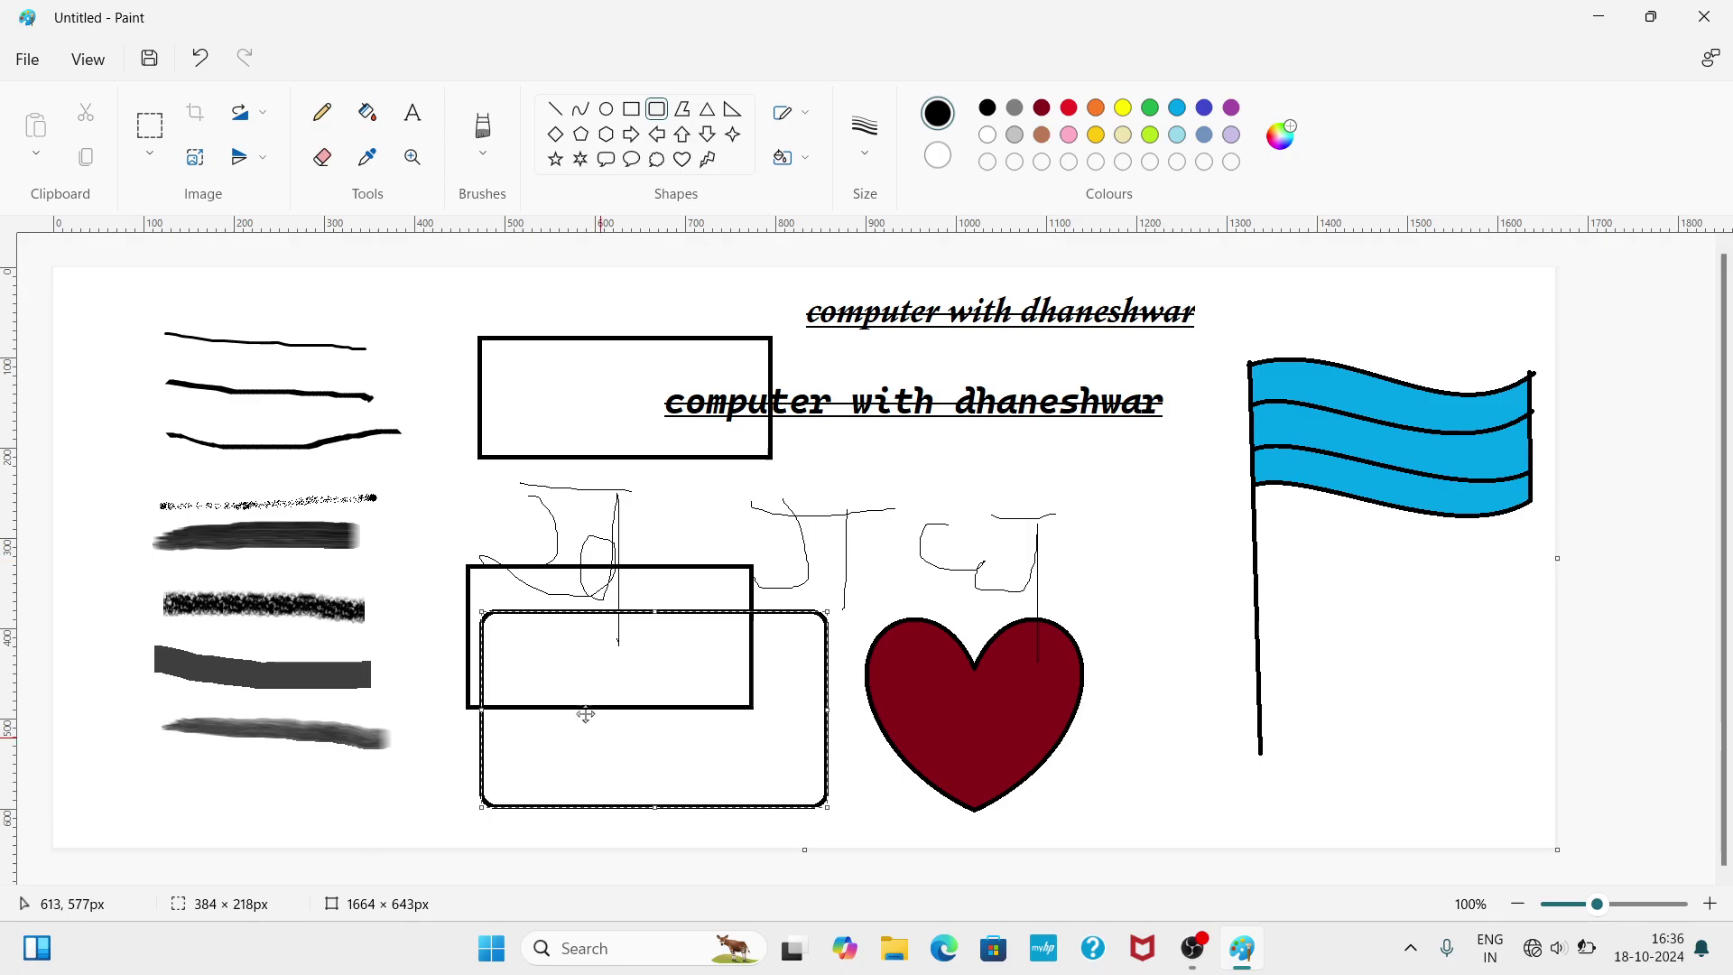
- Clear the entire canvas and draw a hexagon about 269 × 234 px on its left half
key("ctrl+a")
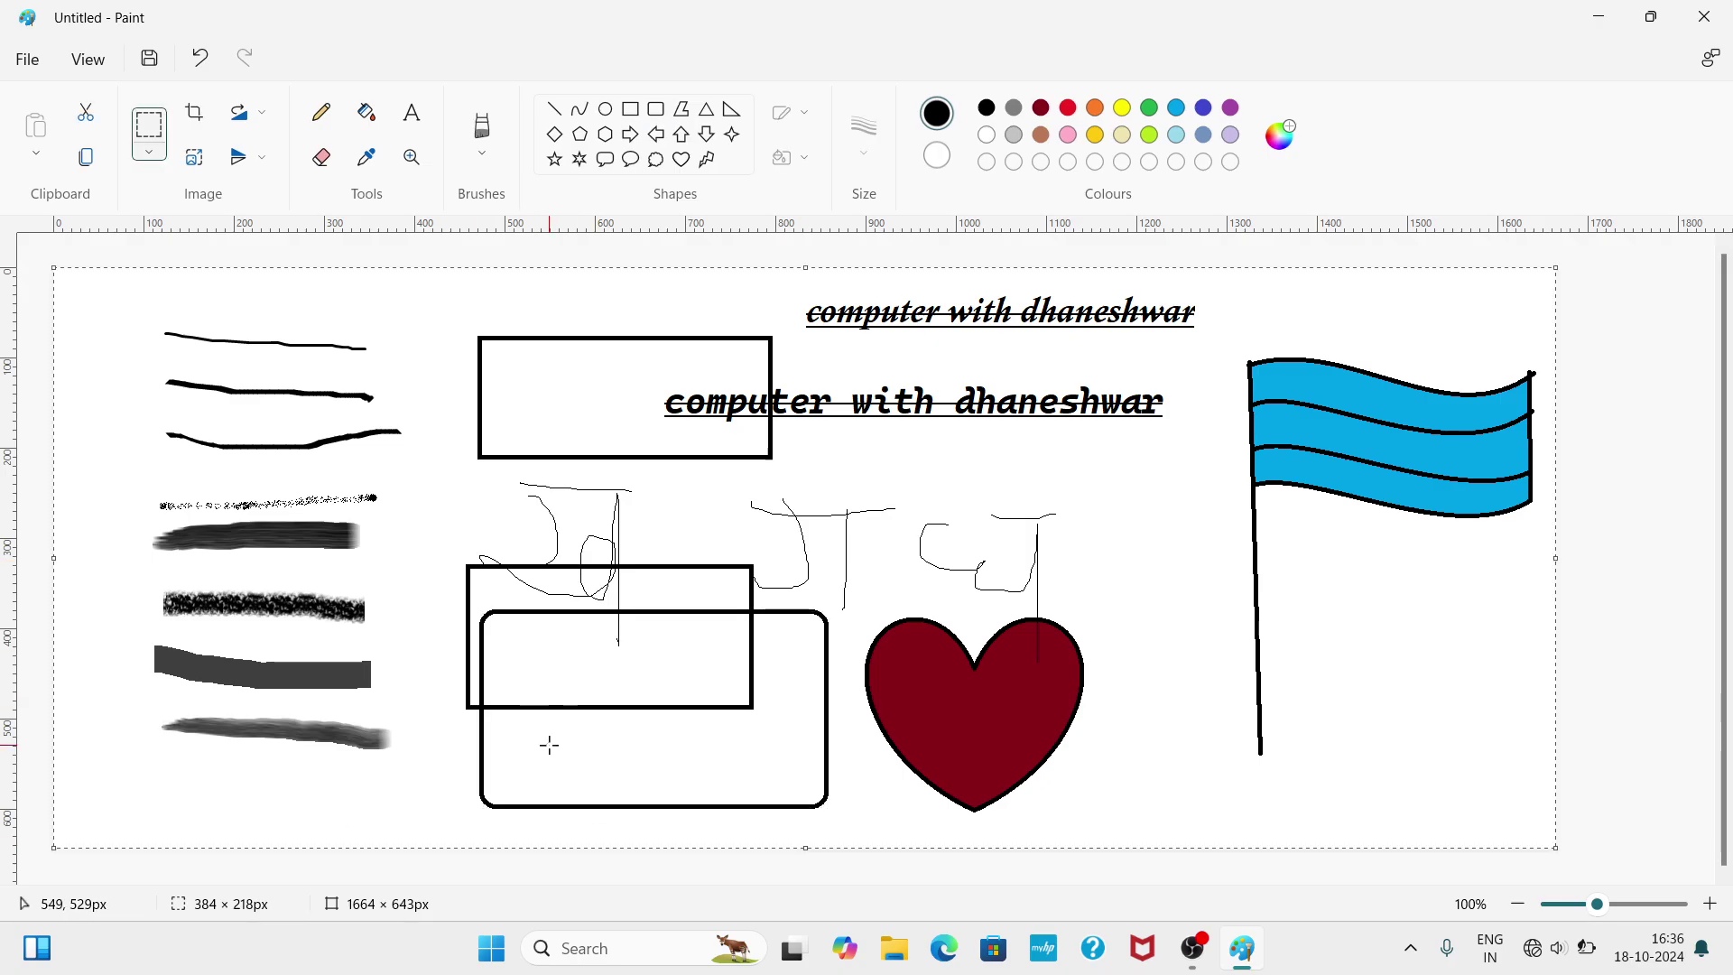
key("Delete")
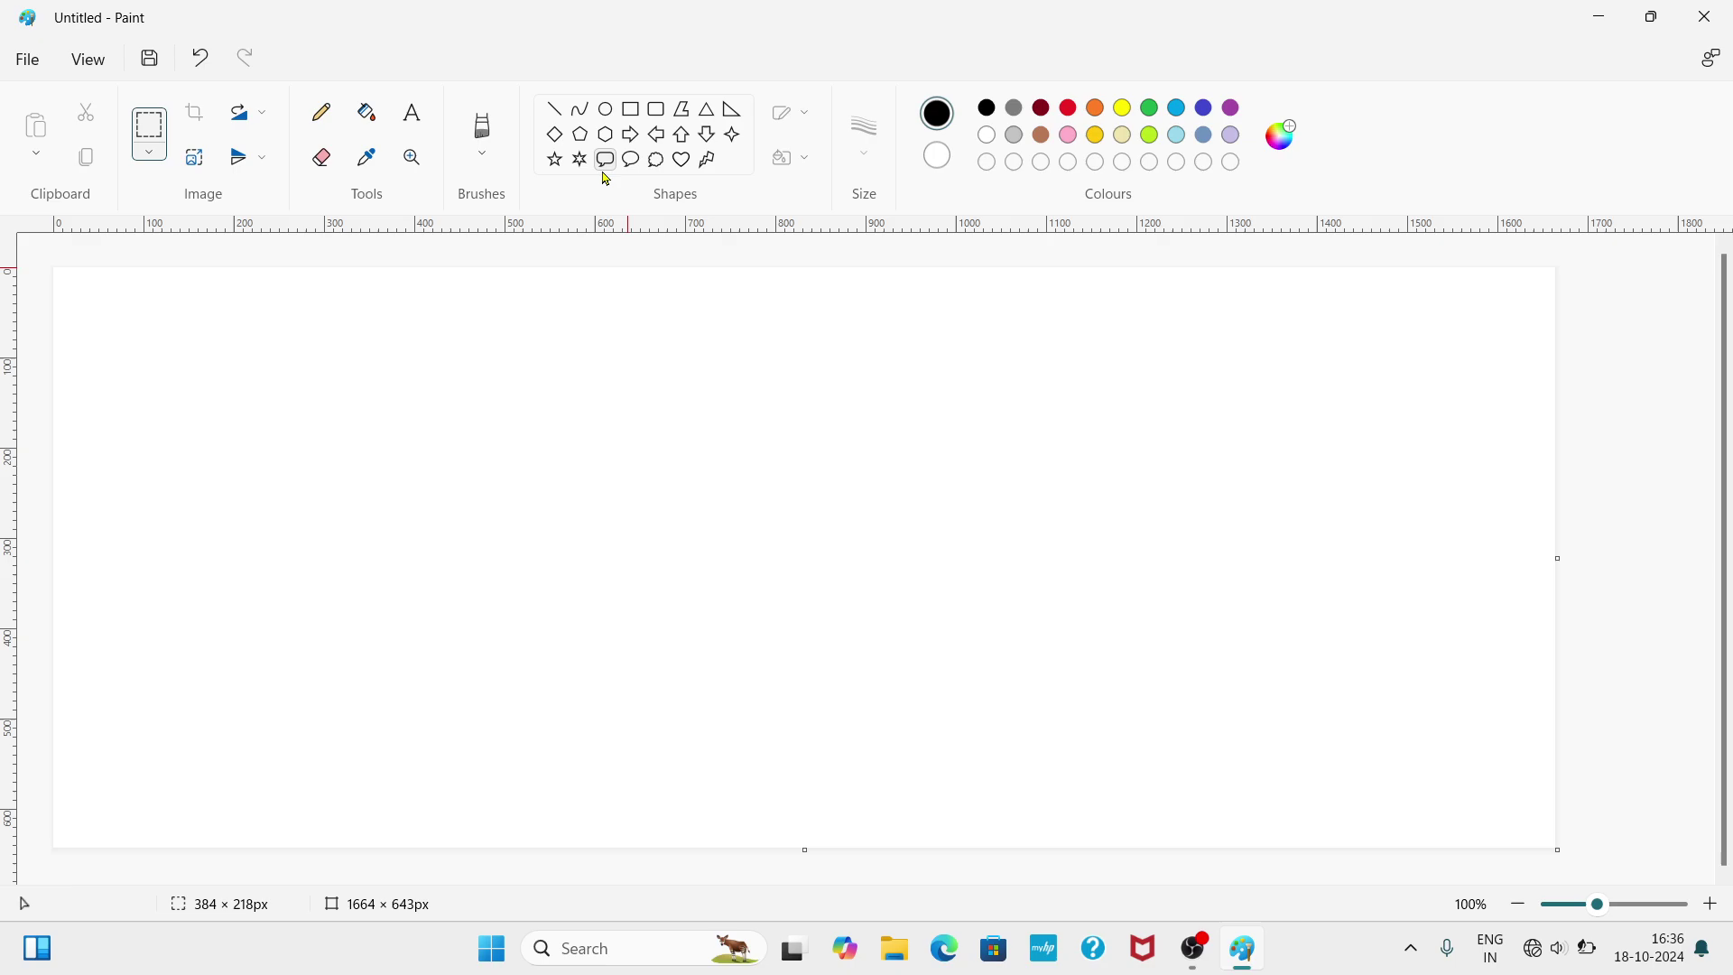
left_click(606, 135)
left_click_drag(415, 373, 657, 586)
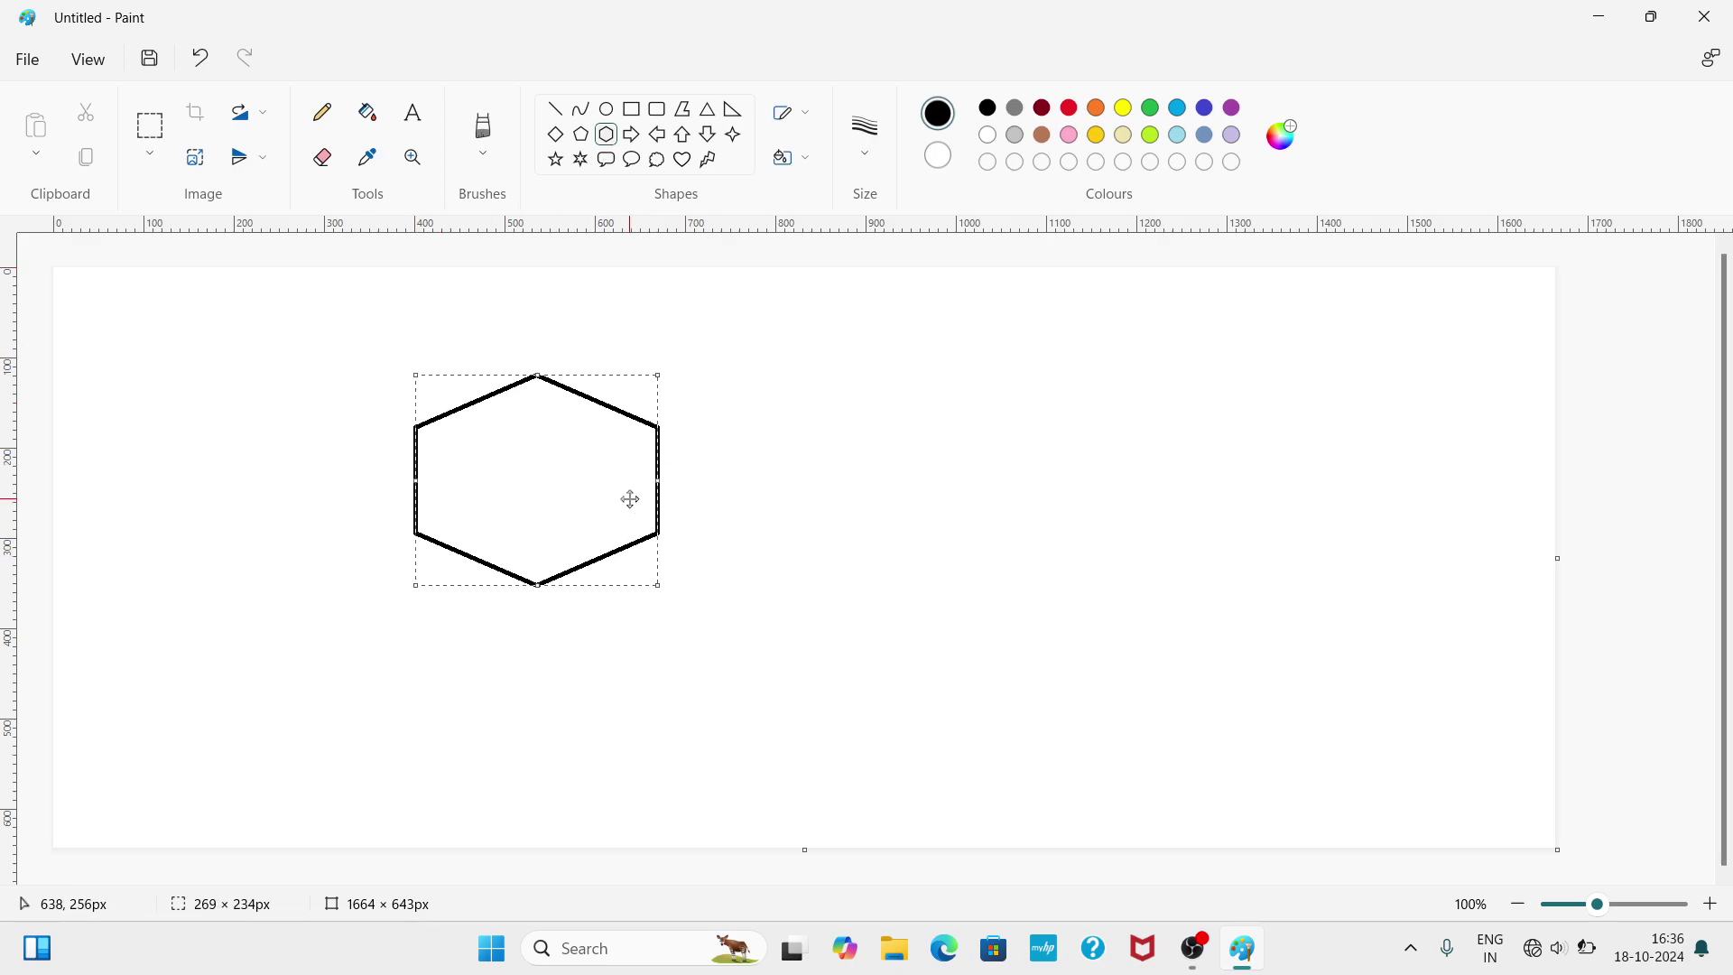
- Set the hexagon's outline thickness to 8px
left_click(863, 158)
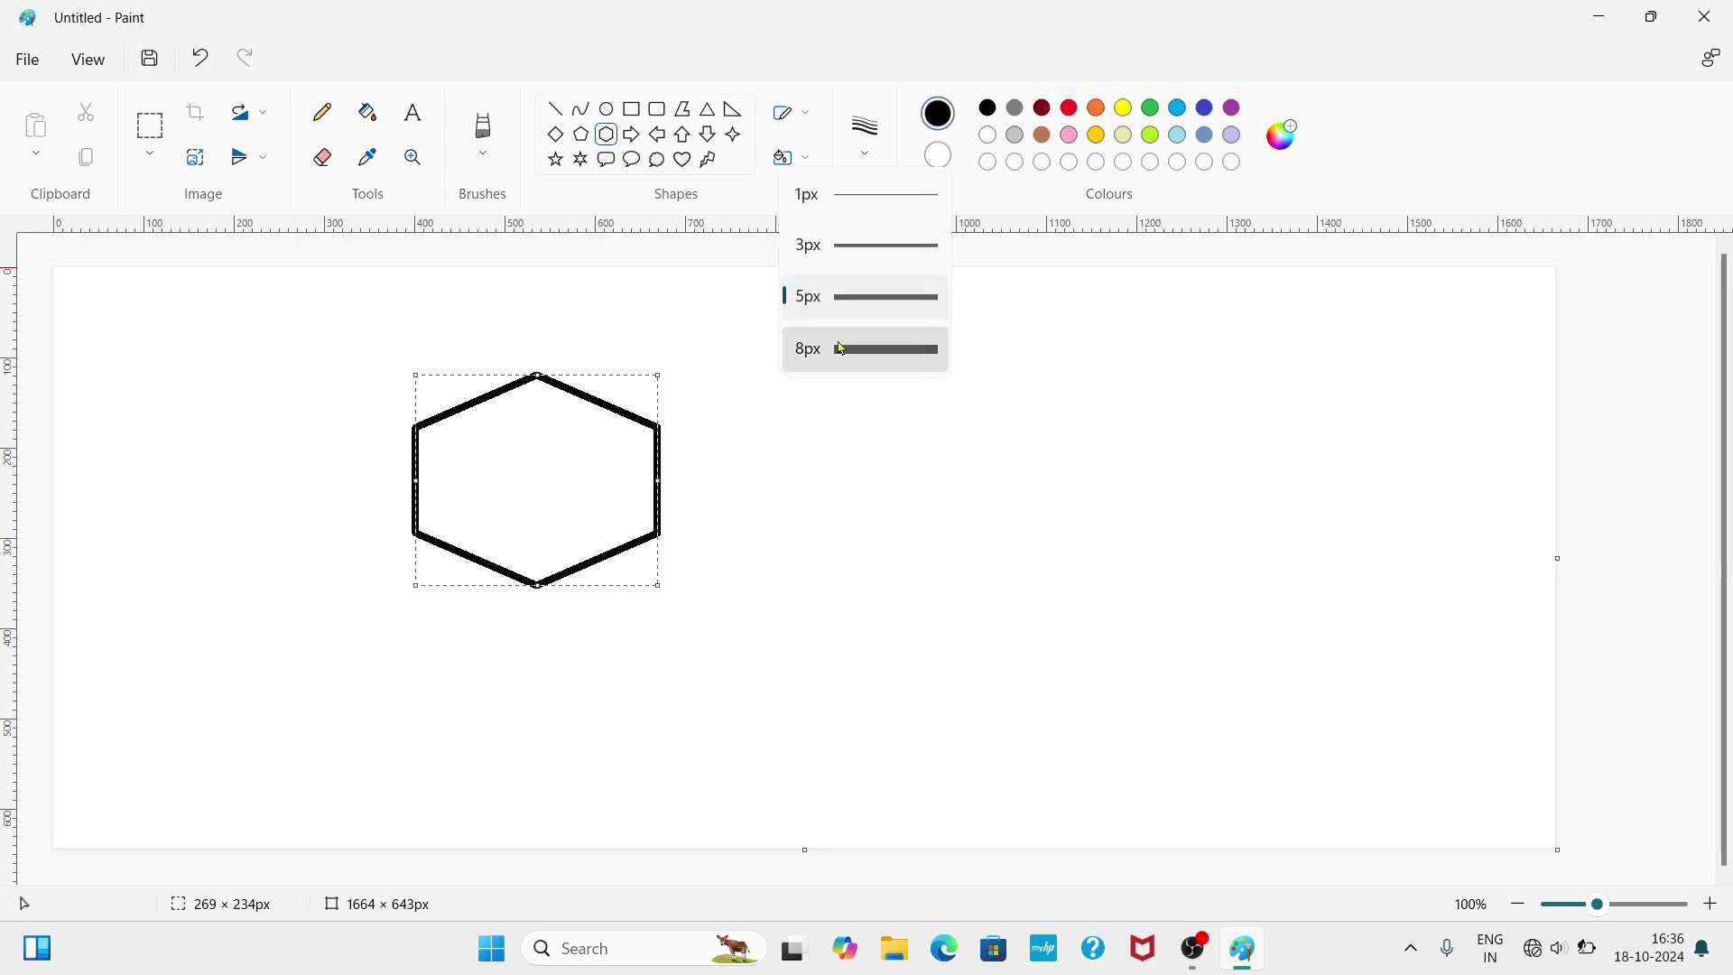
left_click(841, 348)
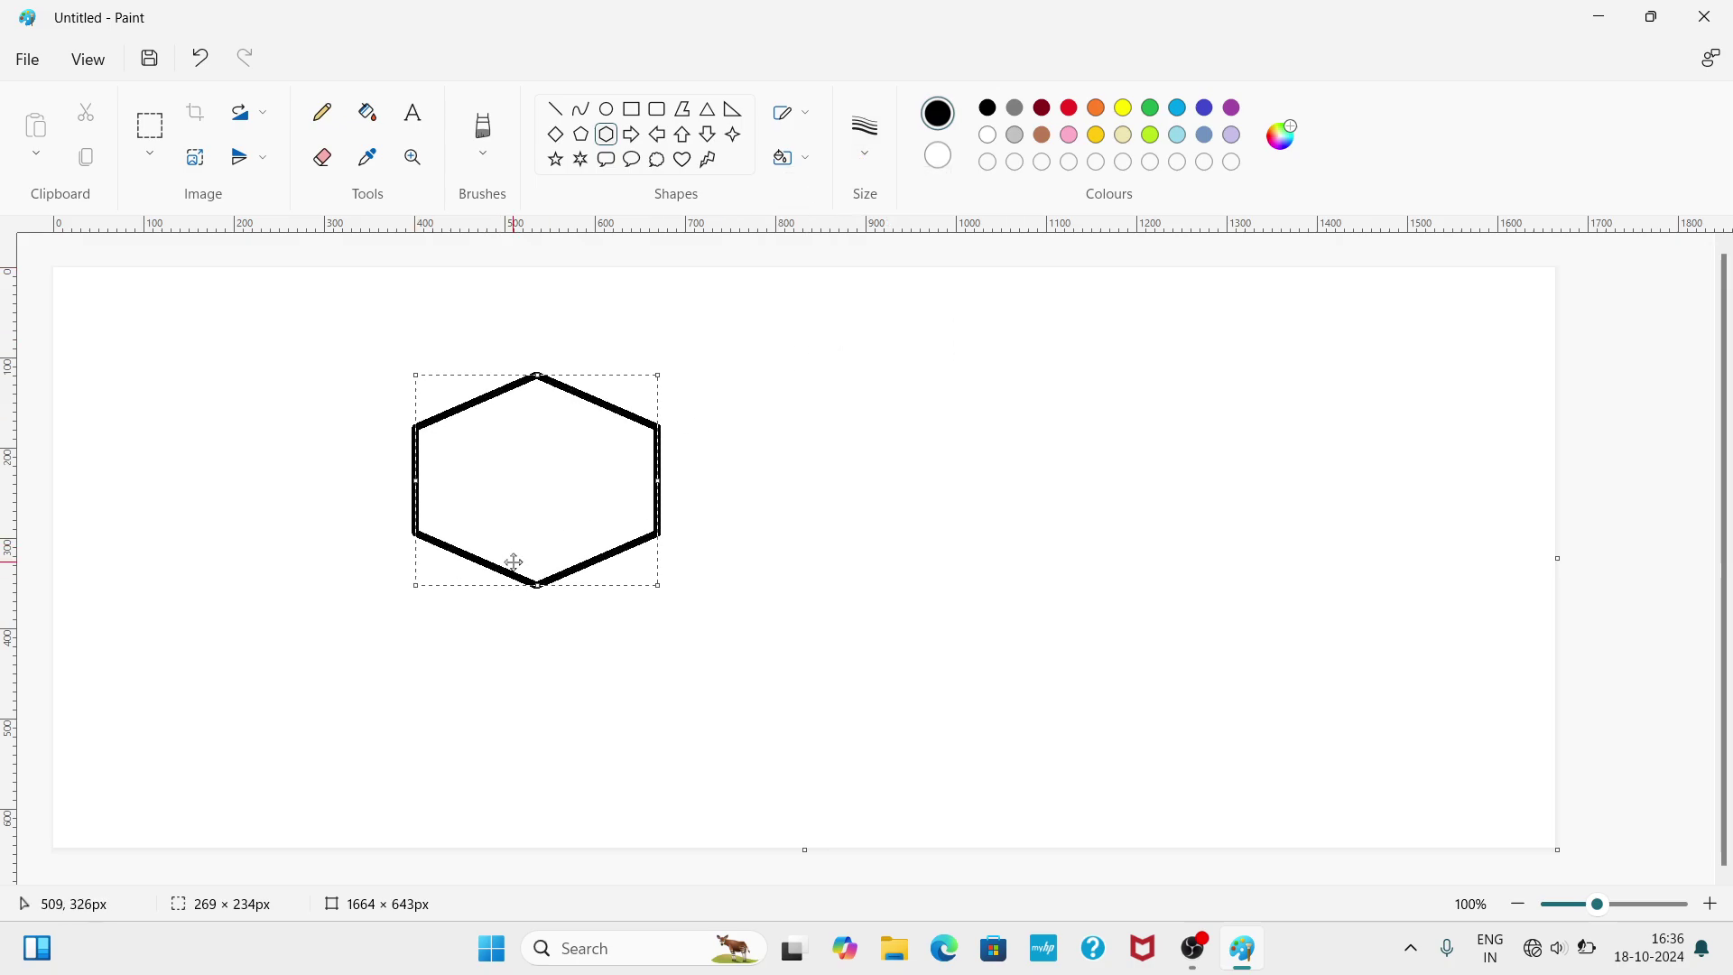
left_click(865, 140)
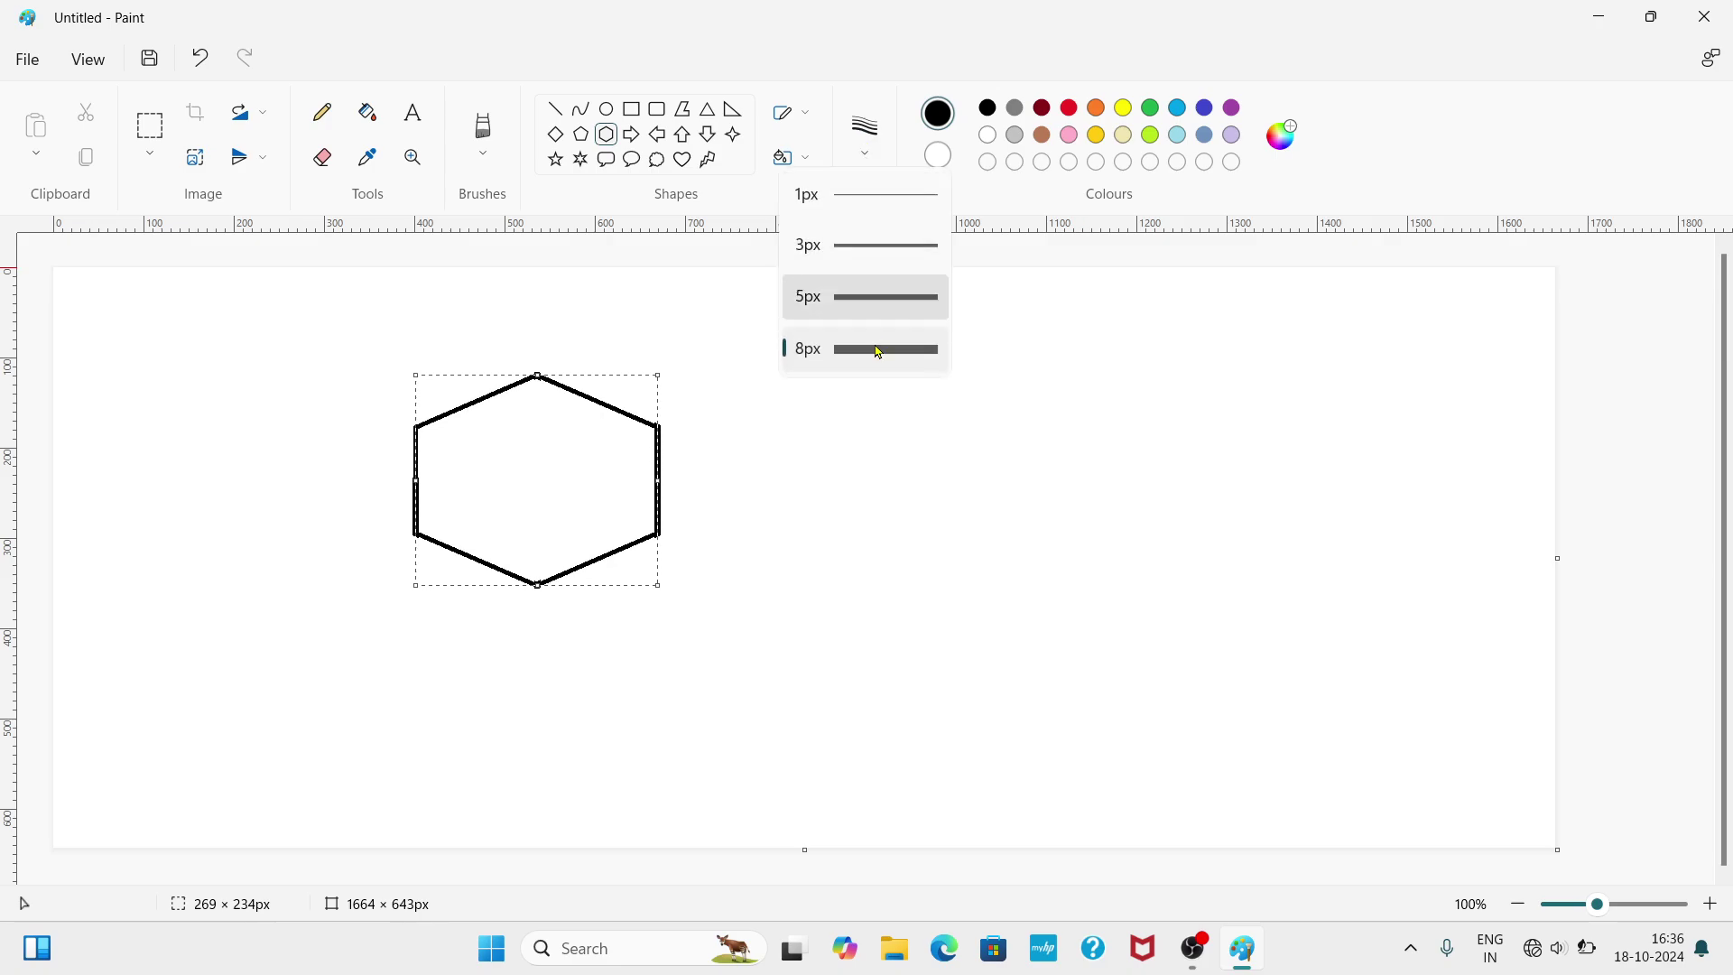
left_click(517, 523)
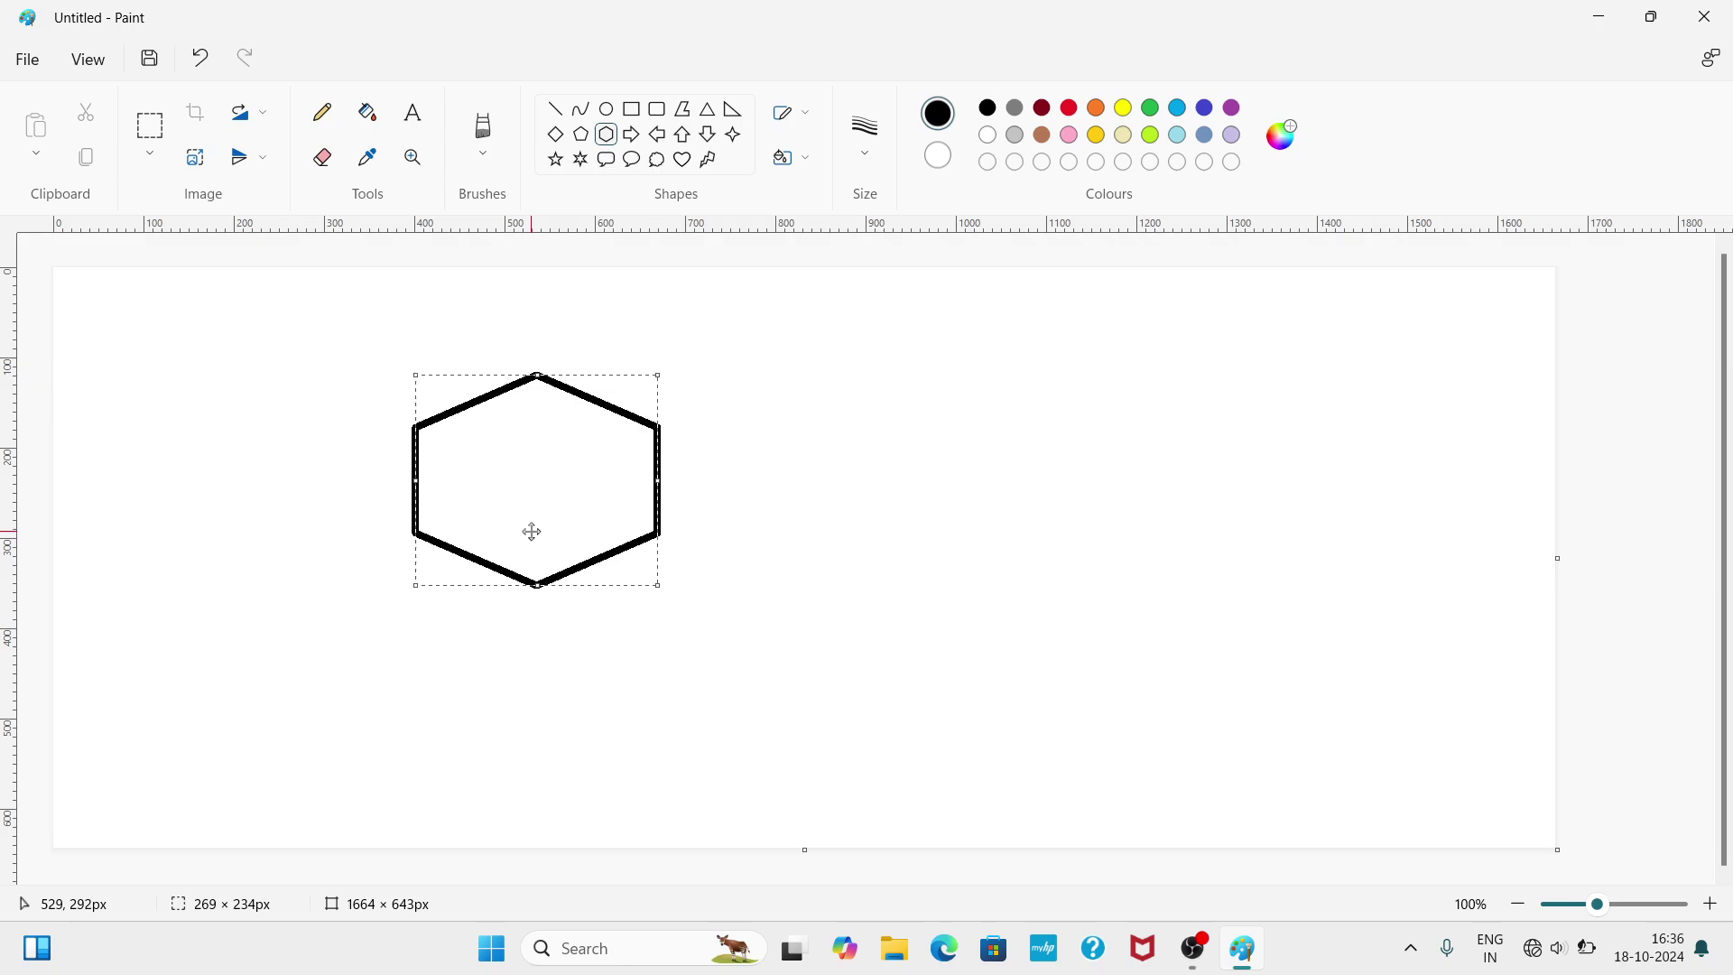
- Thicken the hexagon's outline in small increments well beyond the 8px preset
key("ctrl+plus")
key("ctrl+plus")
key("ctrl+plus")
key("ctrl+plus")
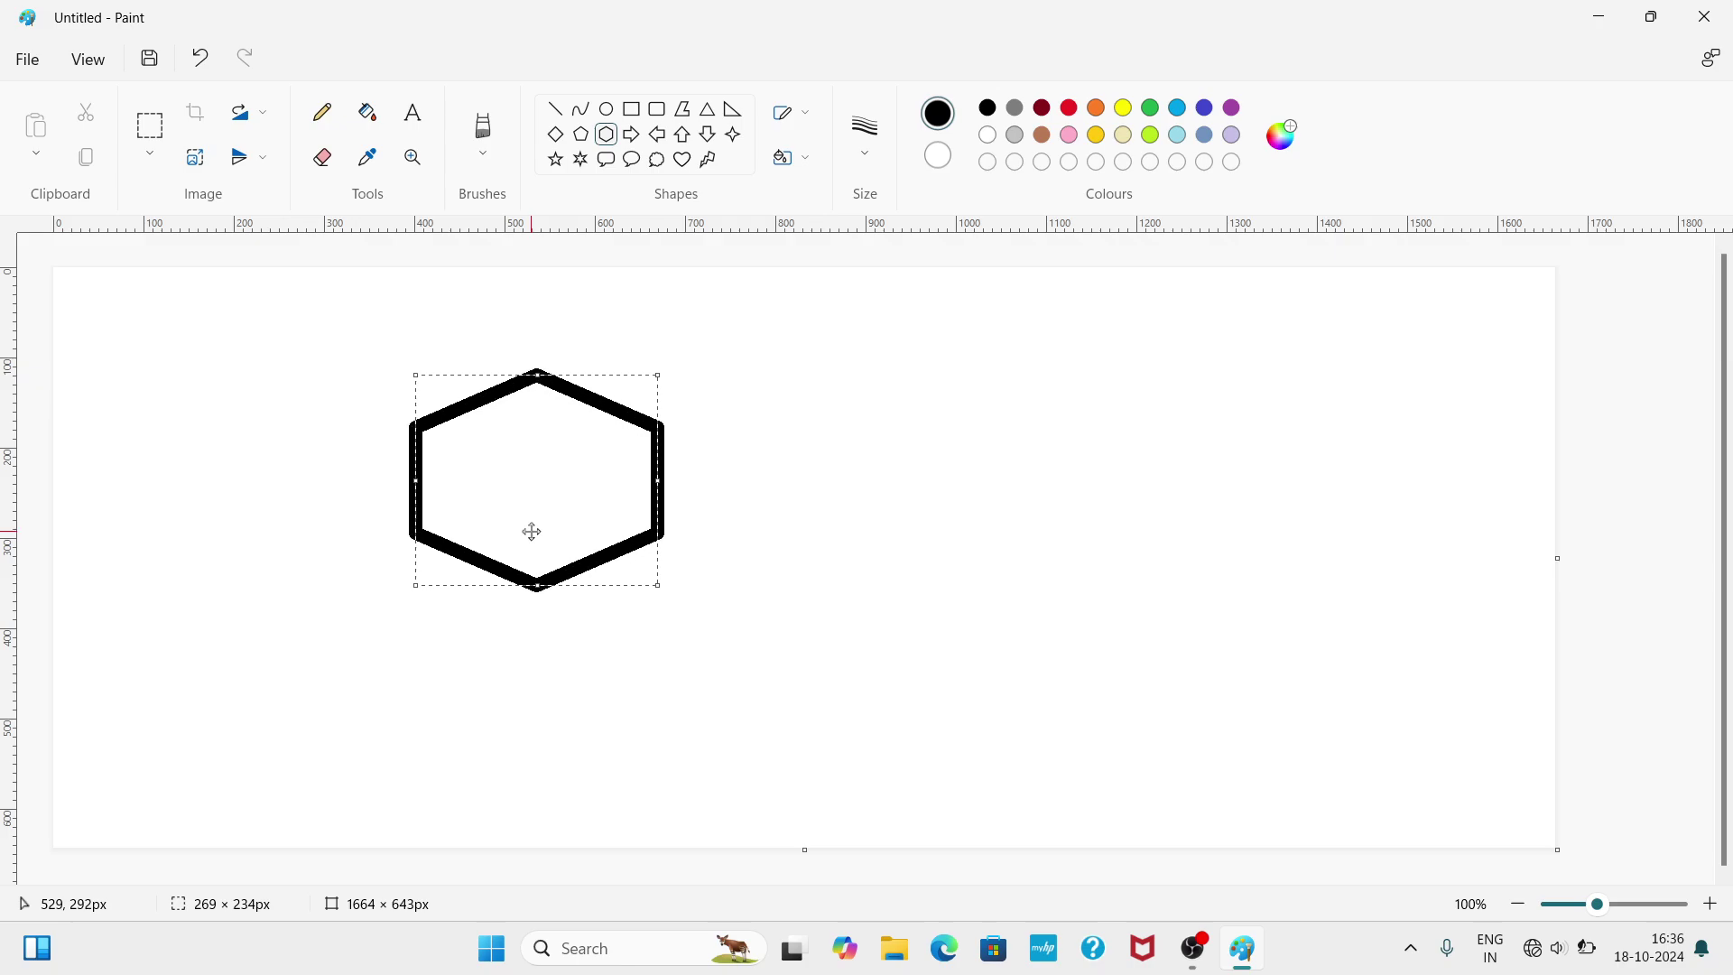
key("ctrl+plus")
key("ctrl+plus")
key("ctrl+plus")
key("ctrl+plus")
key("ctrl+plus")
key("ctrl+plus")
key("ctrl+plus")
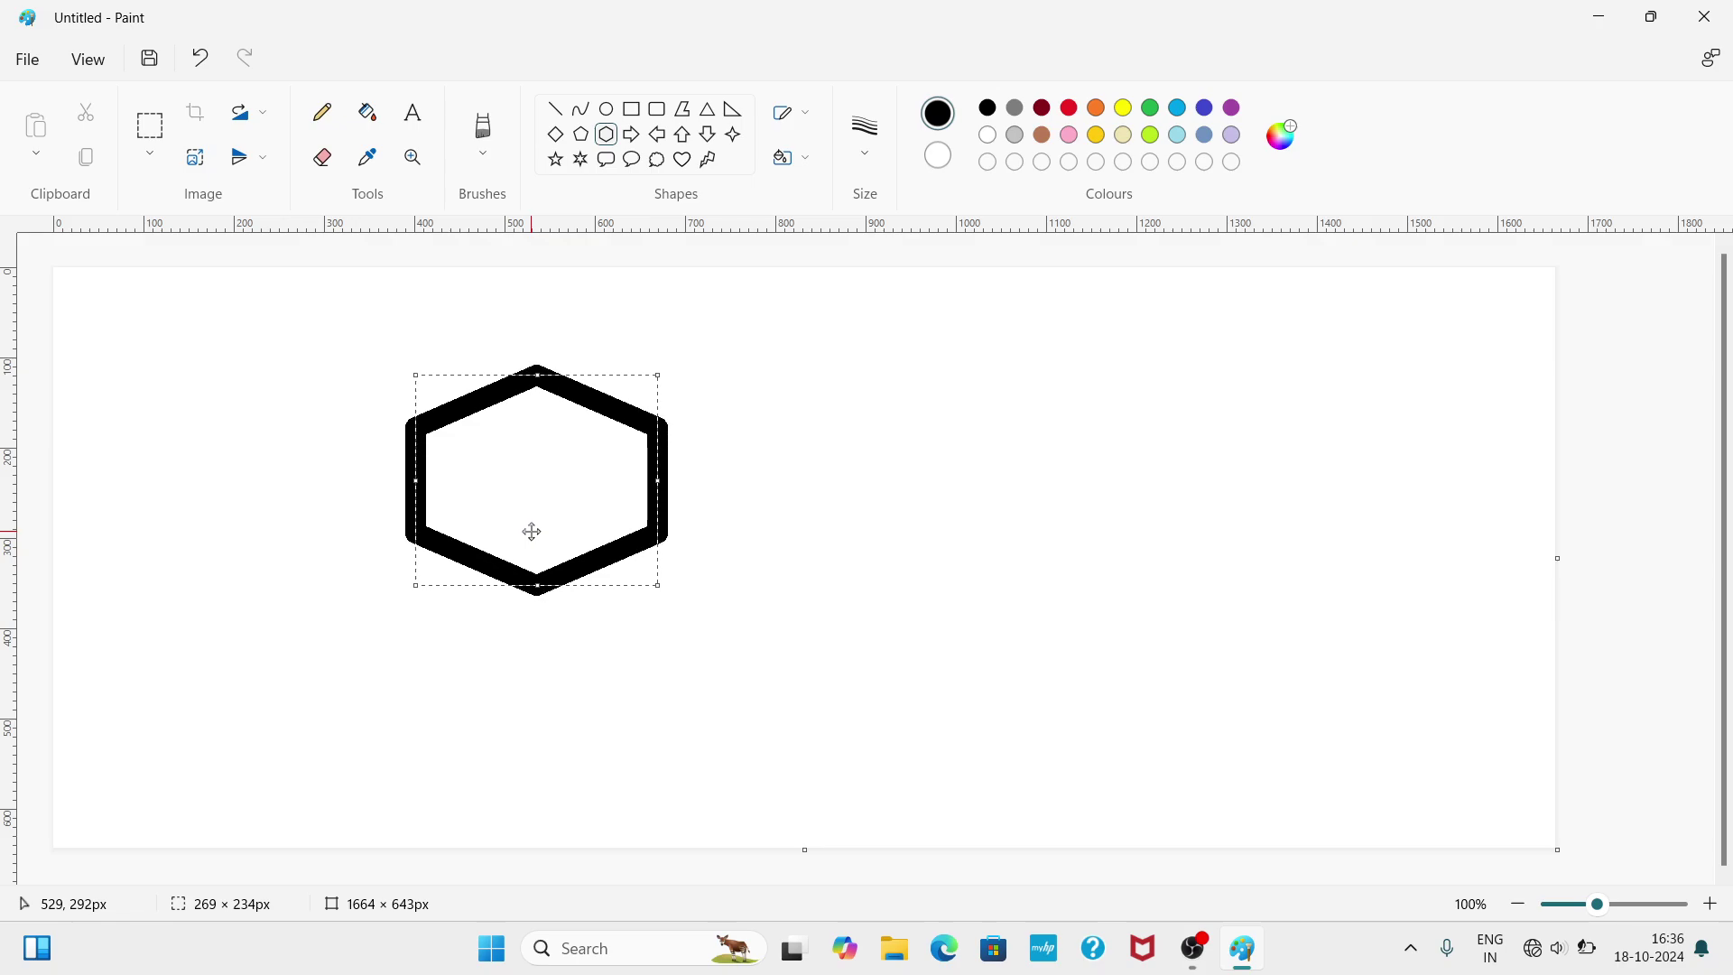
key("ctrl+plus")
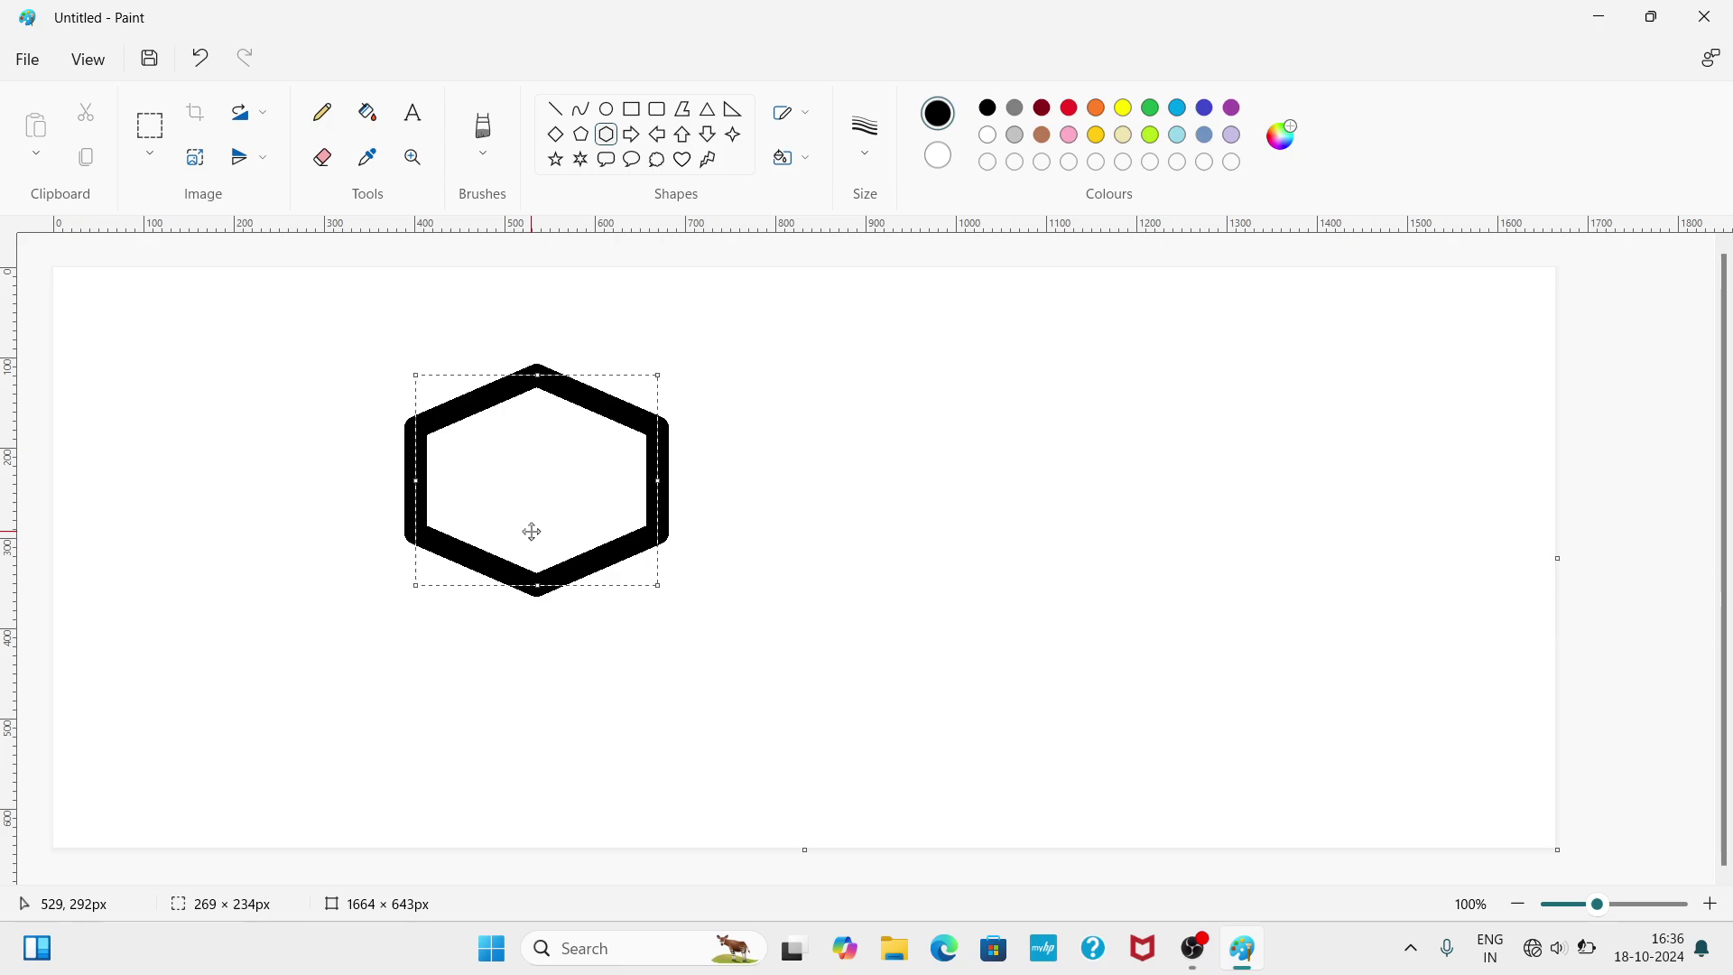
- Thin the hexagon's outline in small increments until it is only slightly thicker than the 8px preset
key("ctrl+minus")
key("ctrl+minus")
key("ctrl+minus")
key("ctrl+minus")
key("ctrl+minus")
key("ctrl+minus")
key("ctrl+minus")
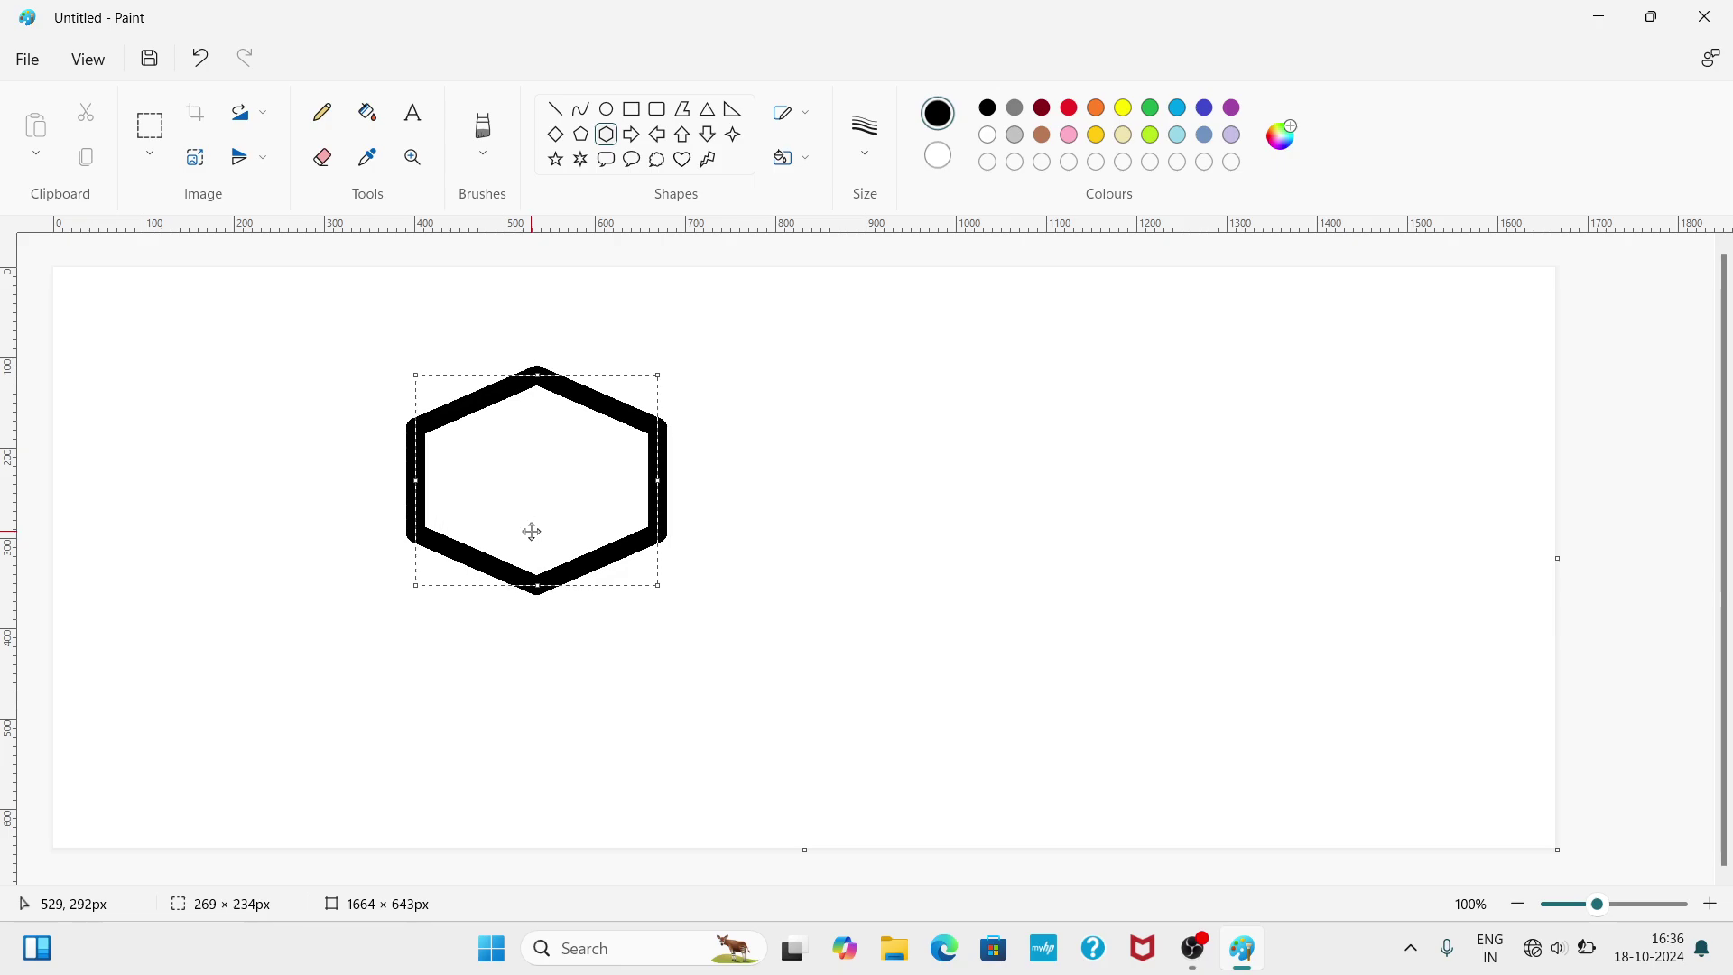
key("ctrl+minus")
key("ctrl+minus")
key("ctrl+minus")
key("ctrl+minus")
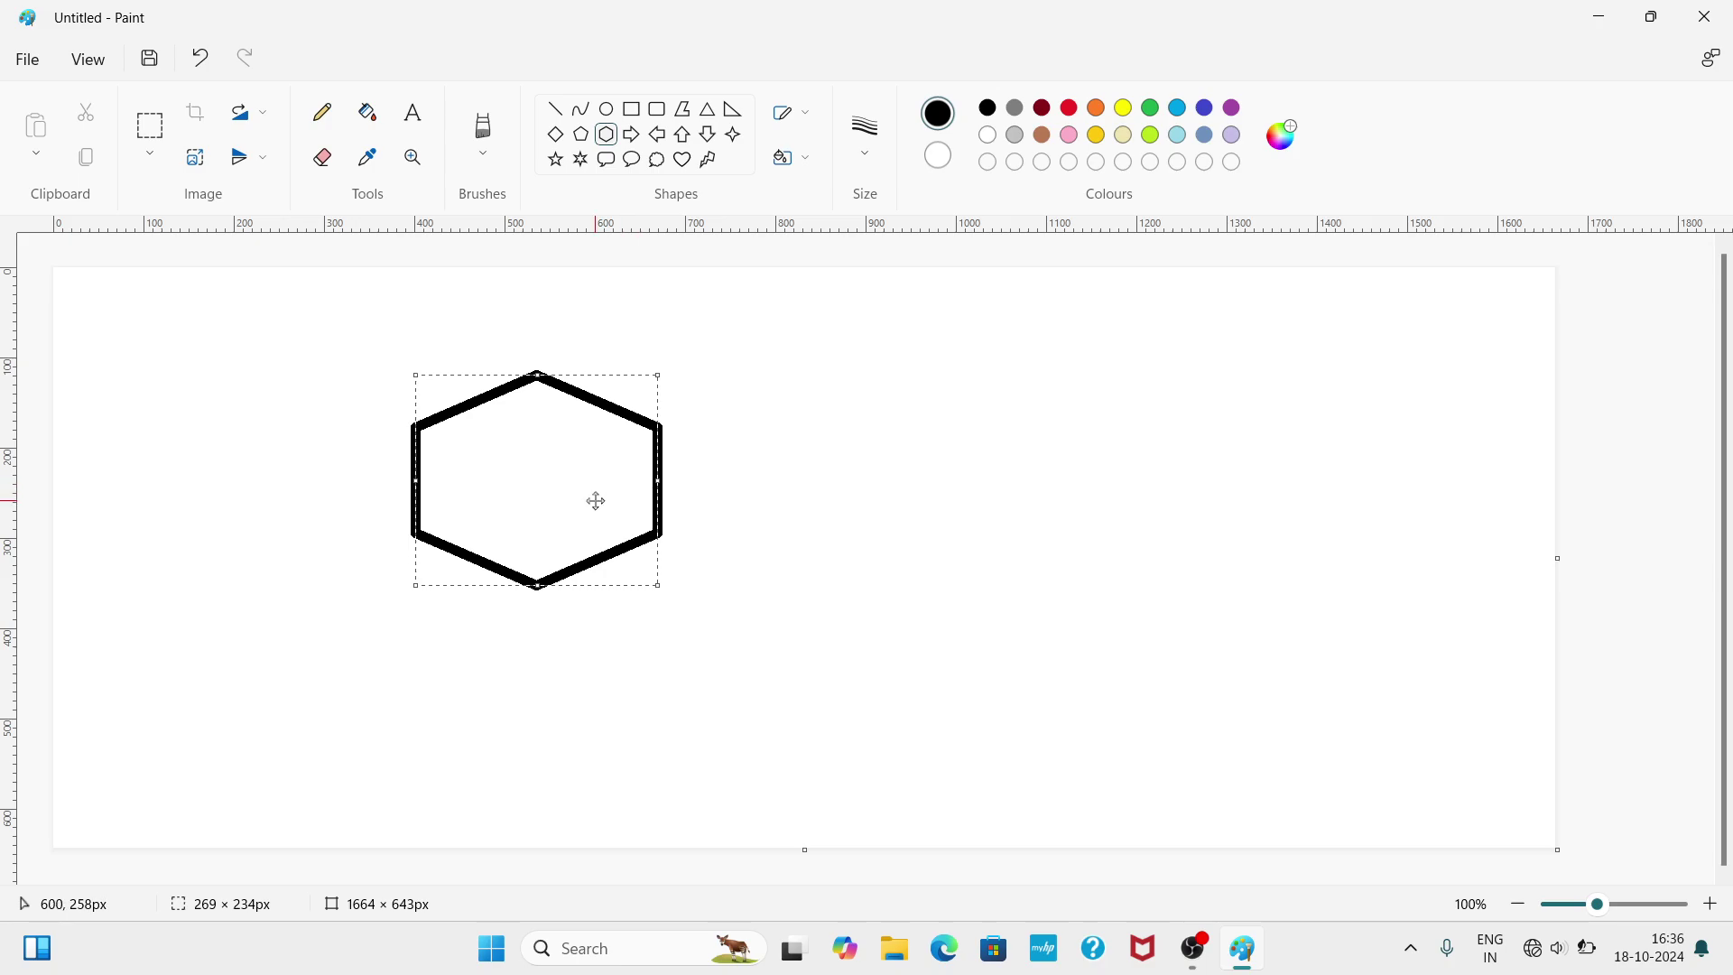
- Move the hexagon to the canvas's upper edge right of centre and draw an upward arrow about 99 × 452 px on the left half
left_click_drag(592, 499, 1142, 396)
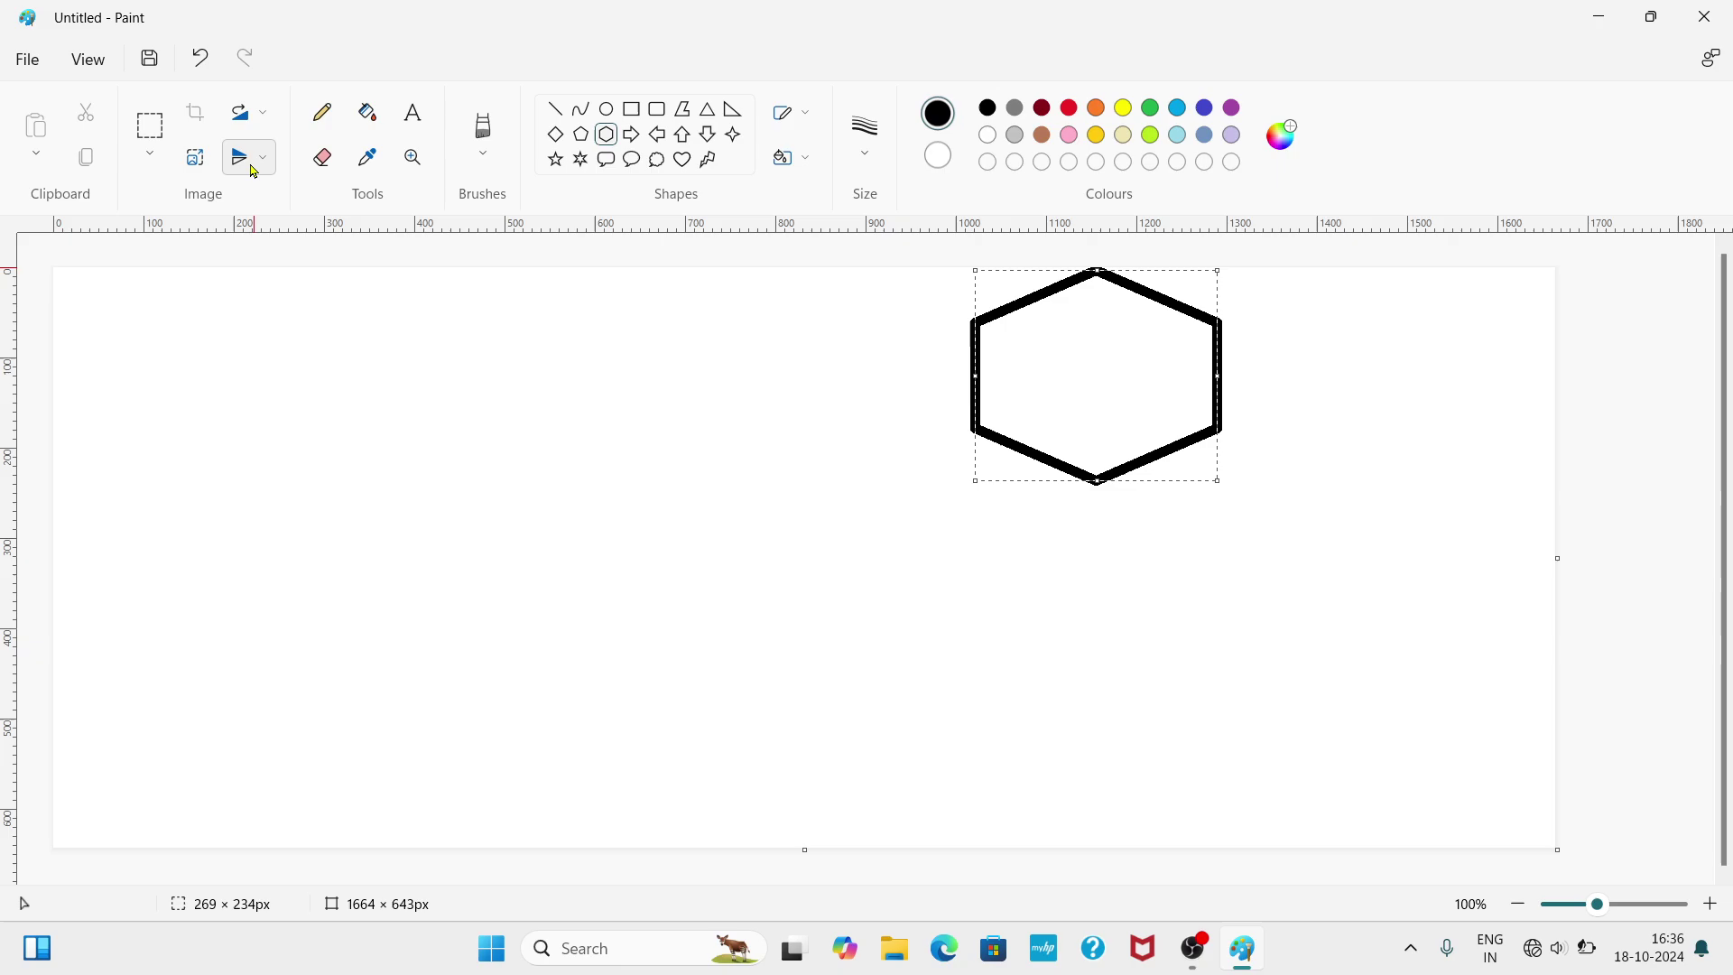
left_click(683, 134)
left_click_drag(503, 324, 595, 736)
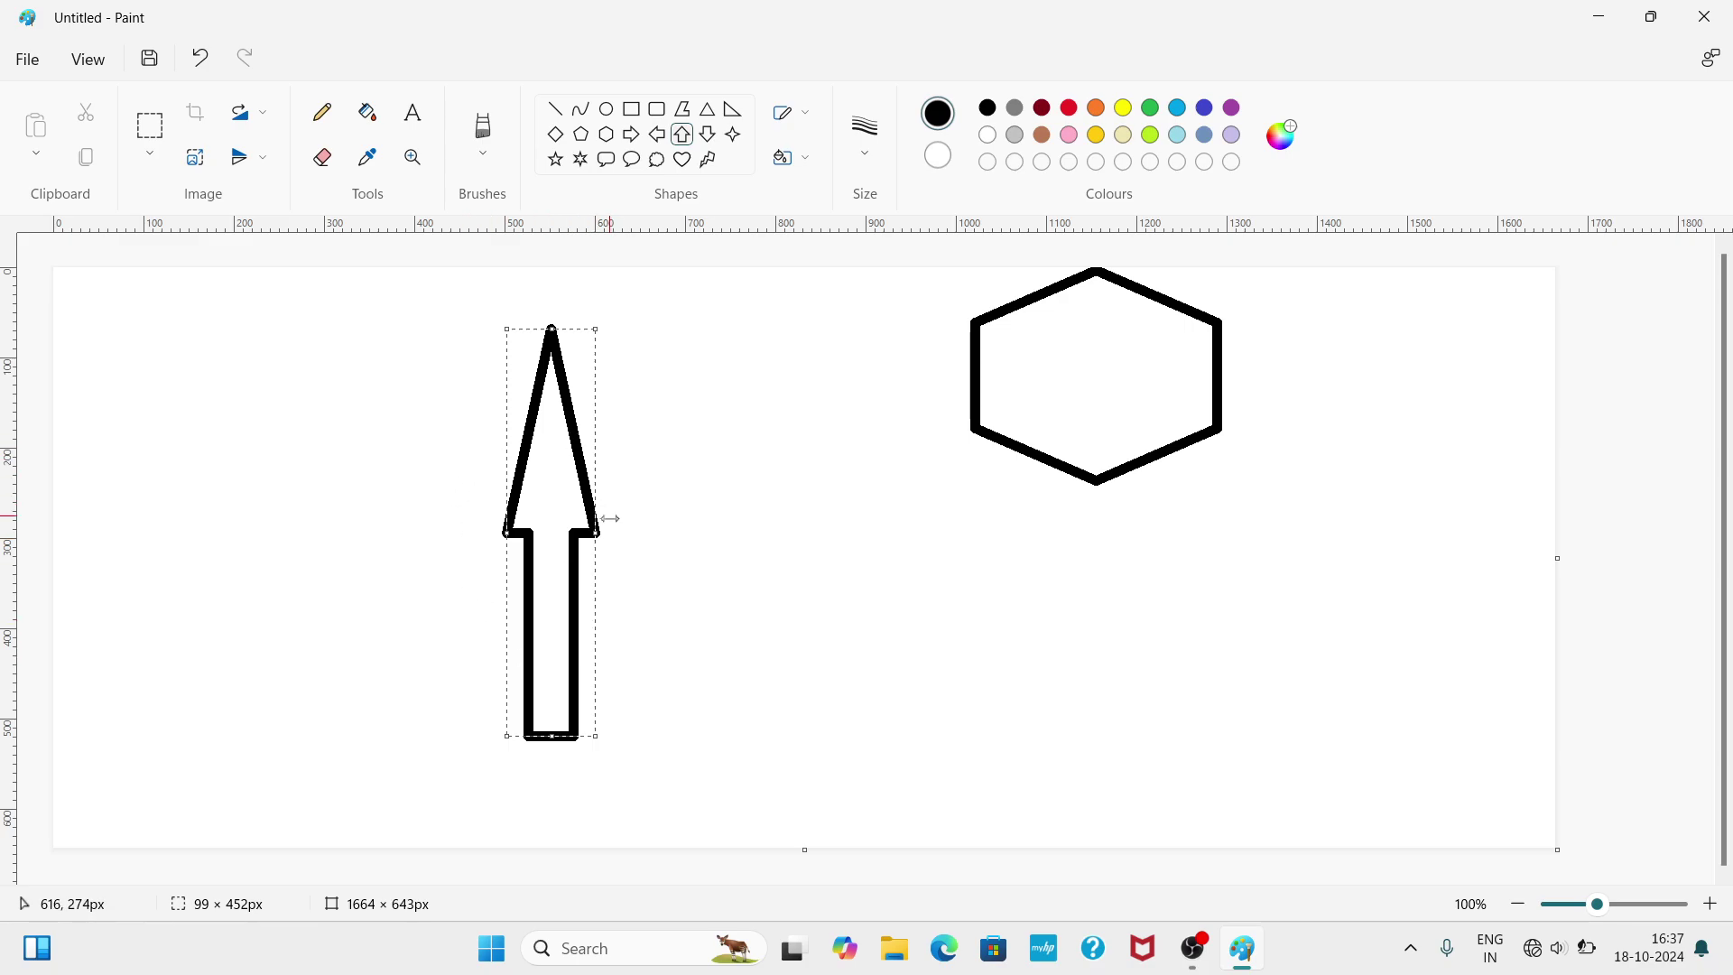
- Rotate the arrow right by 90°, back left by 90°, and by 180° to point it downward
left_click(248, 118)
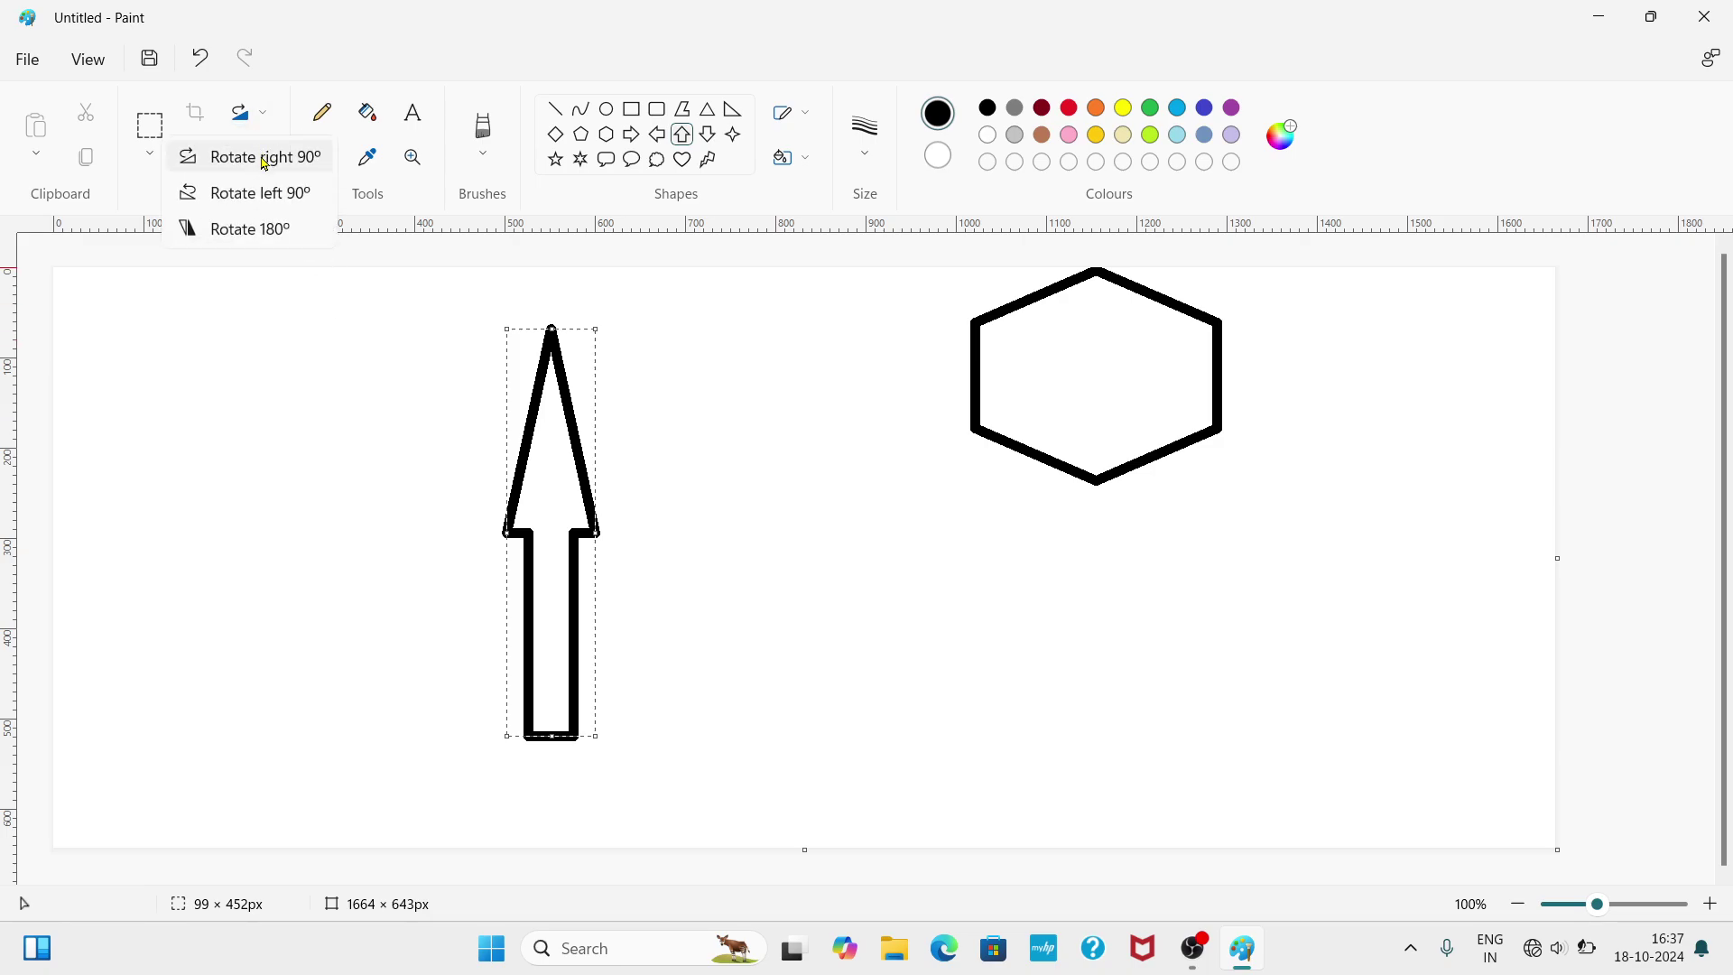
left_click(264, 158)
left_click(248, 115)
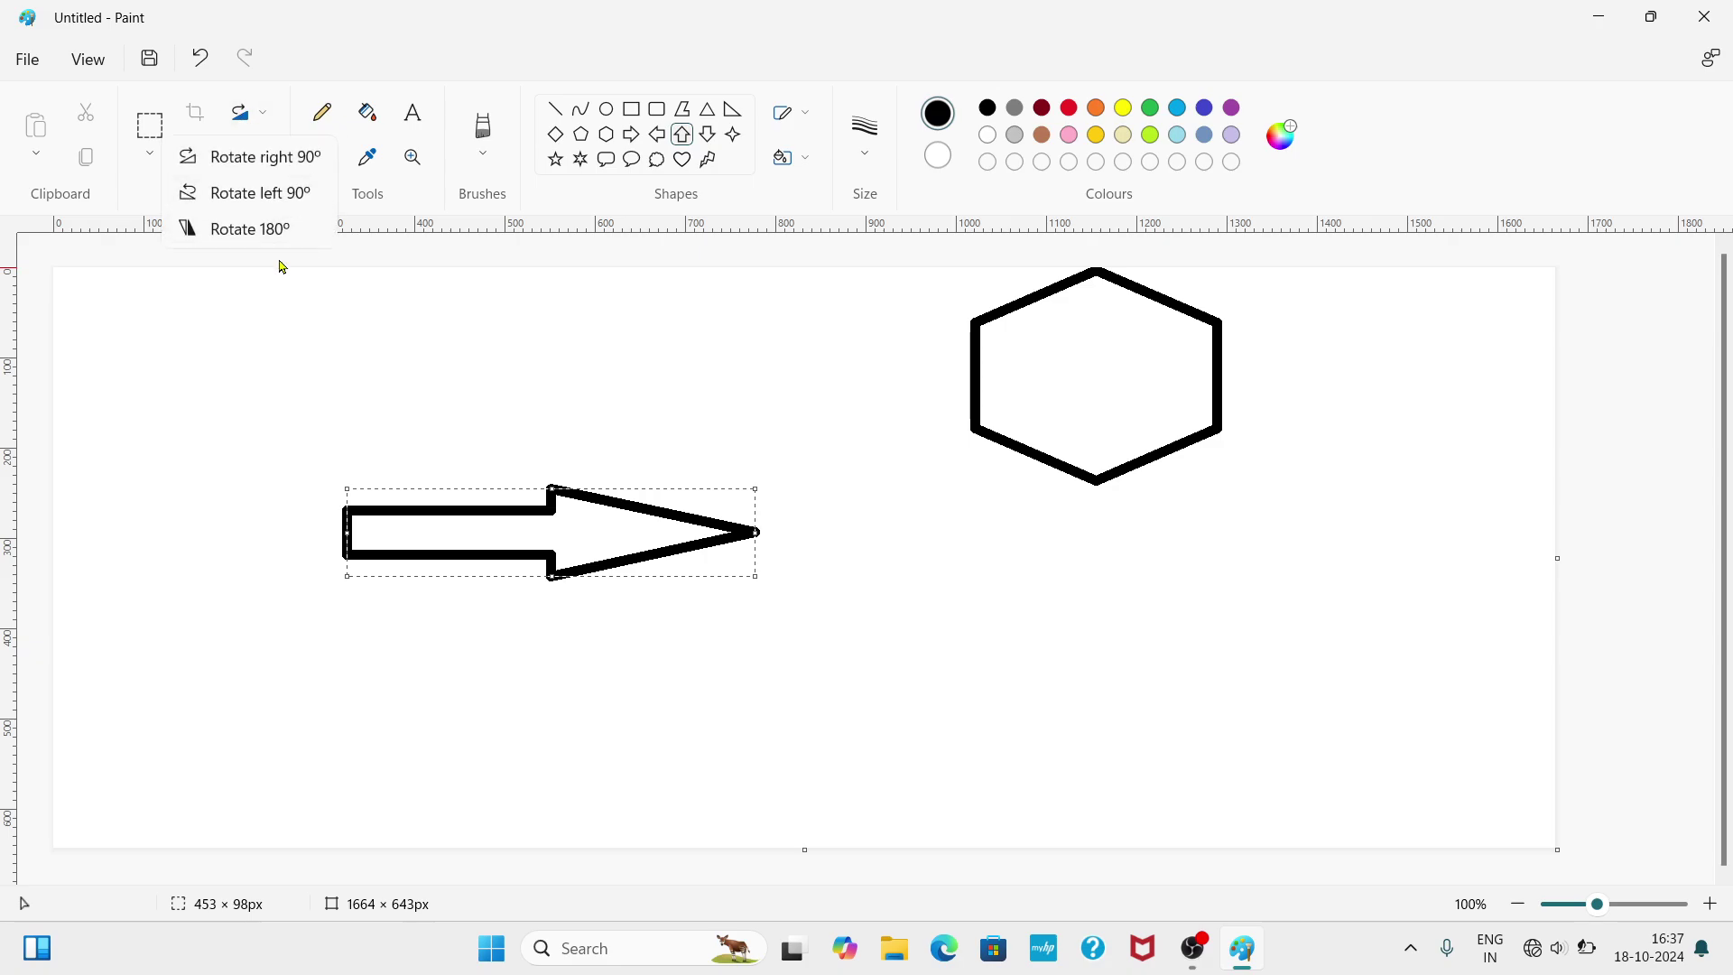
left_click(278, 195)
left_click(248, 114)
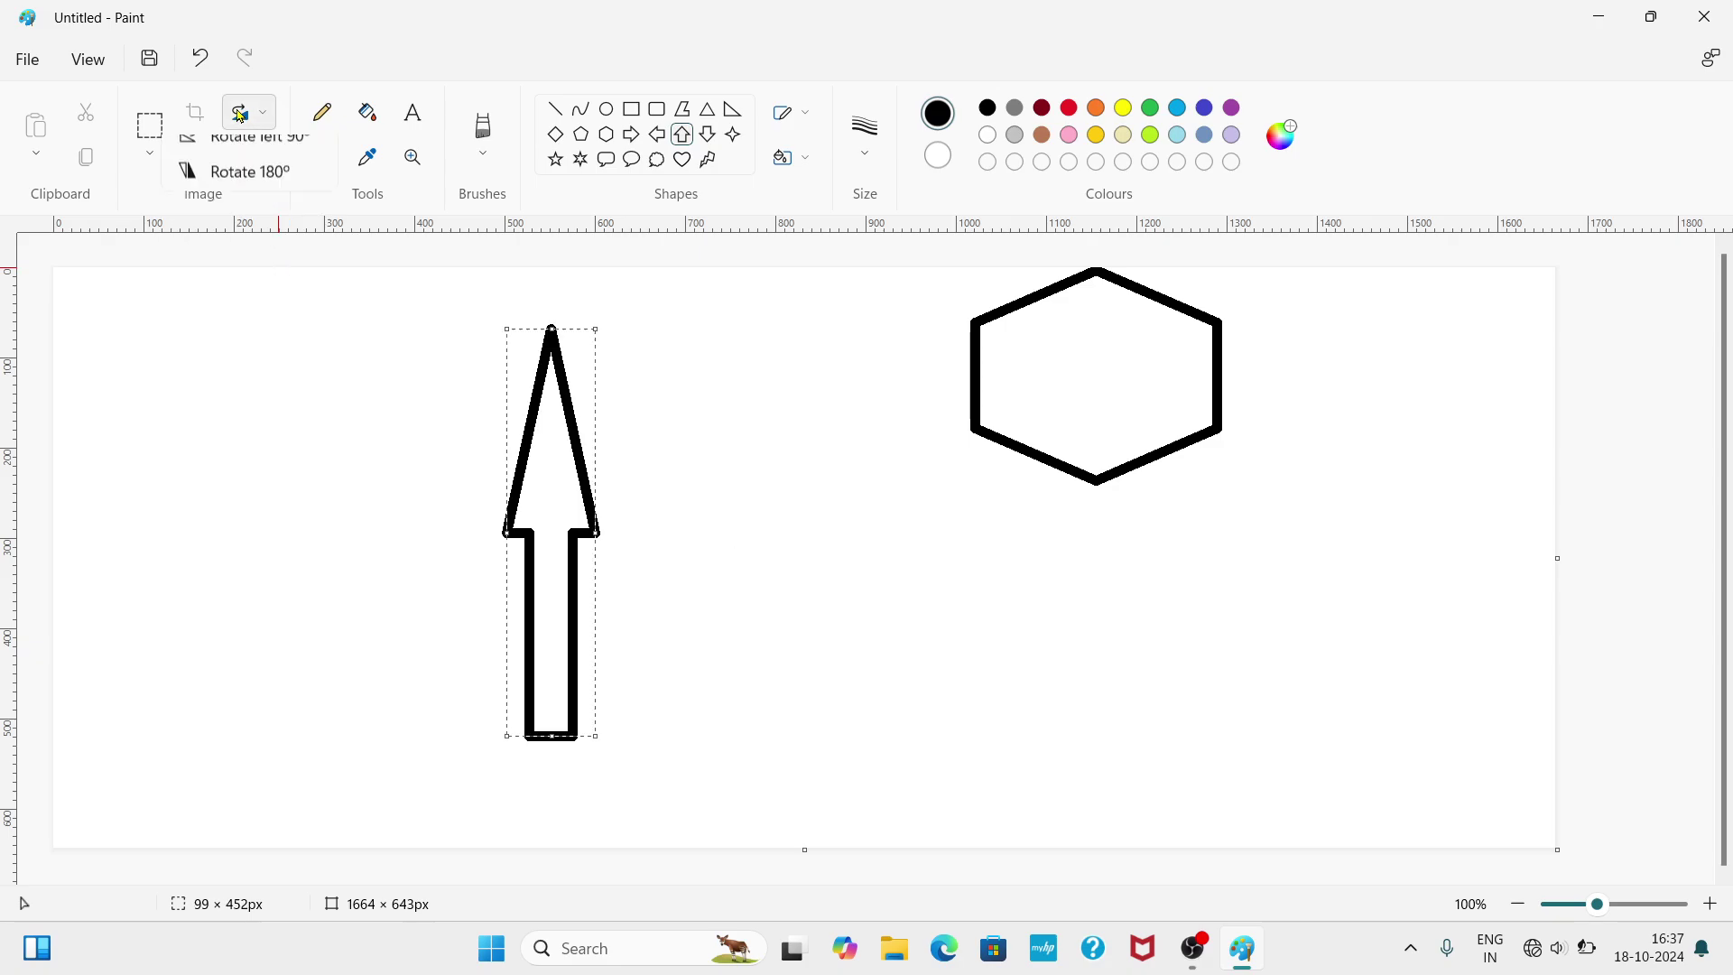
left_click(266, 230)
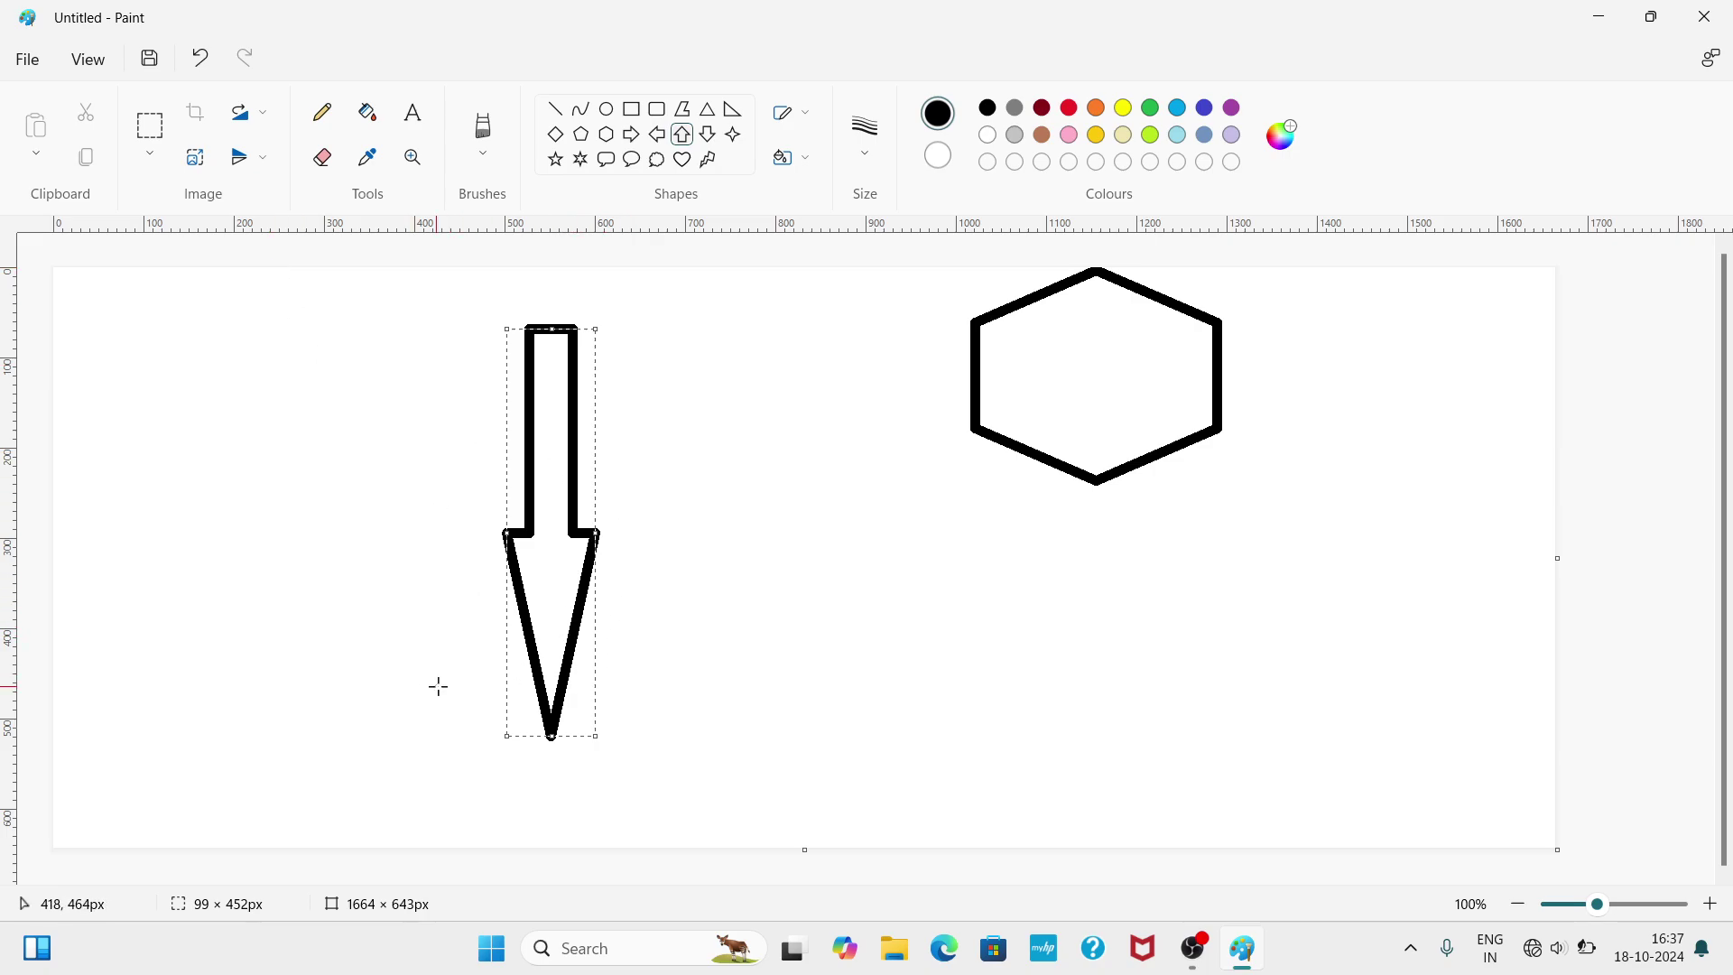
- Flip the arrow vertically to point it upward again, and flip it horizontally
left_click(246, 159)
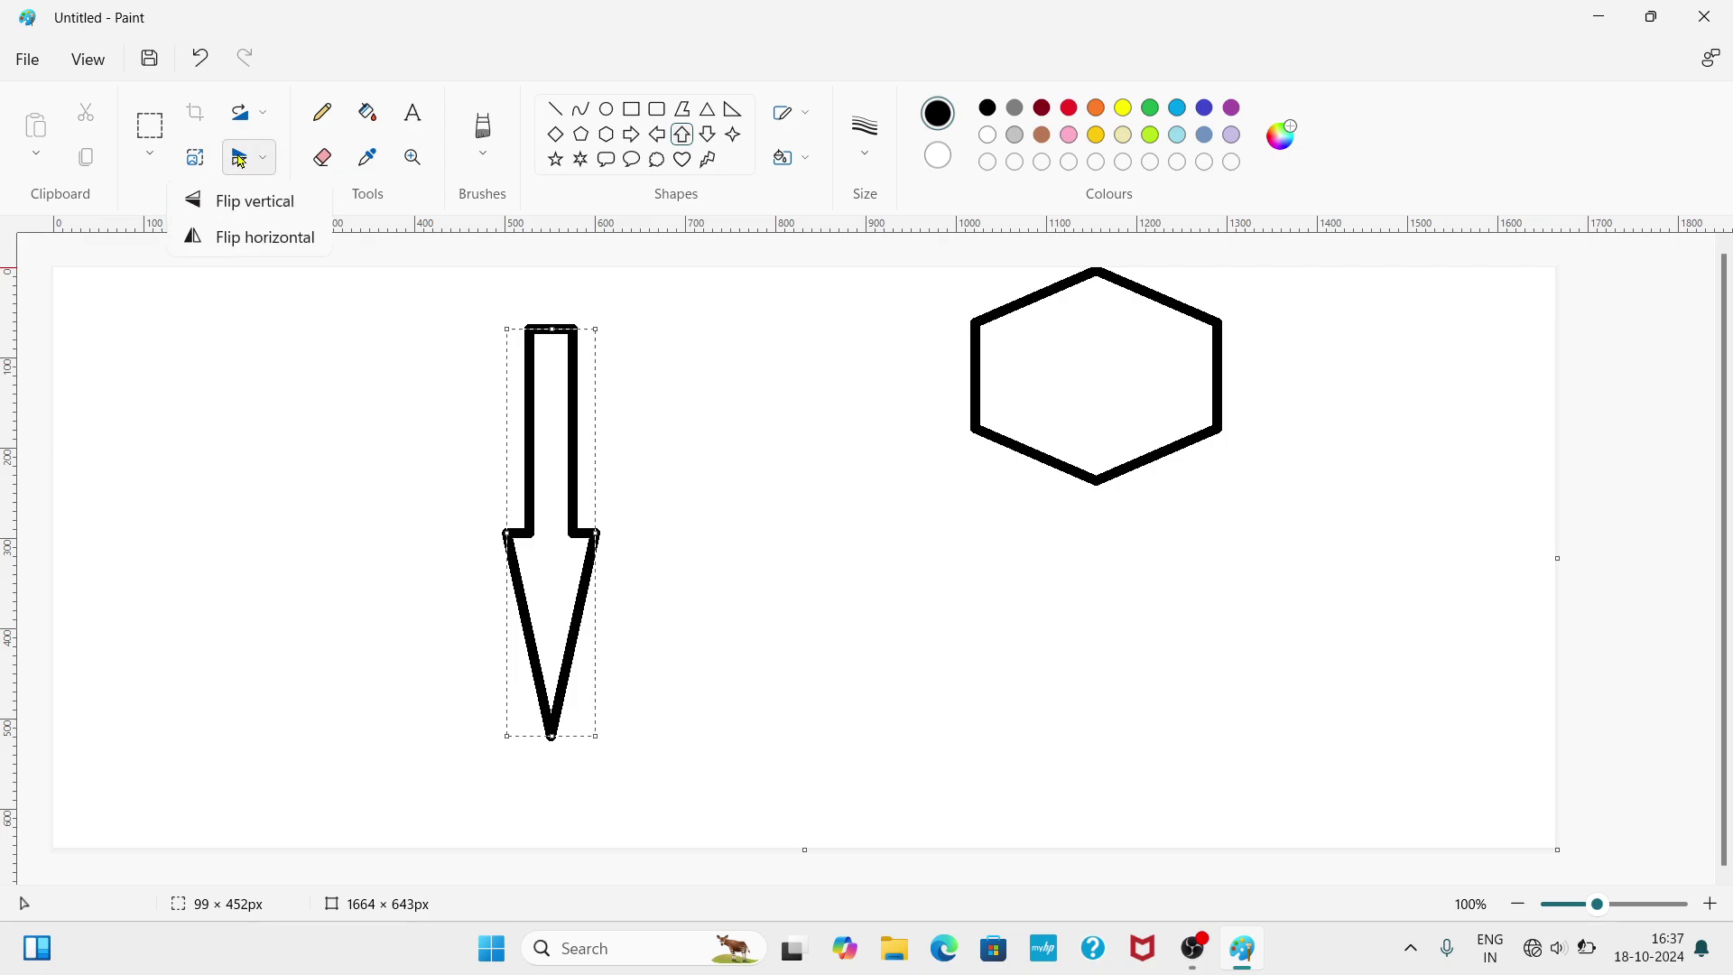
left_click(225, 199)
left_click(257, 161)
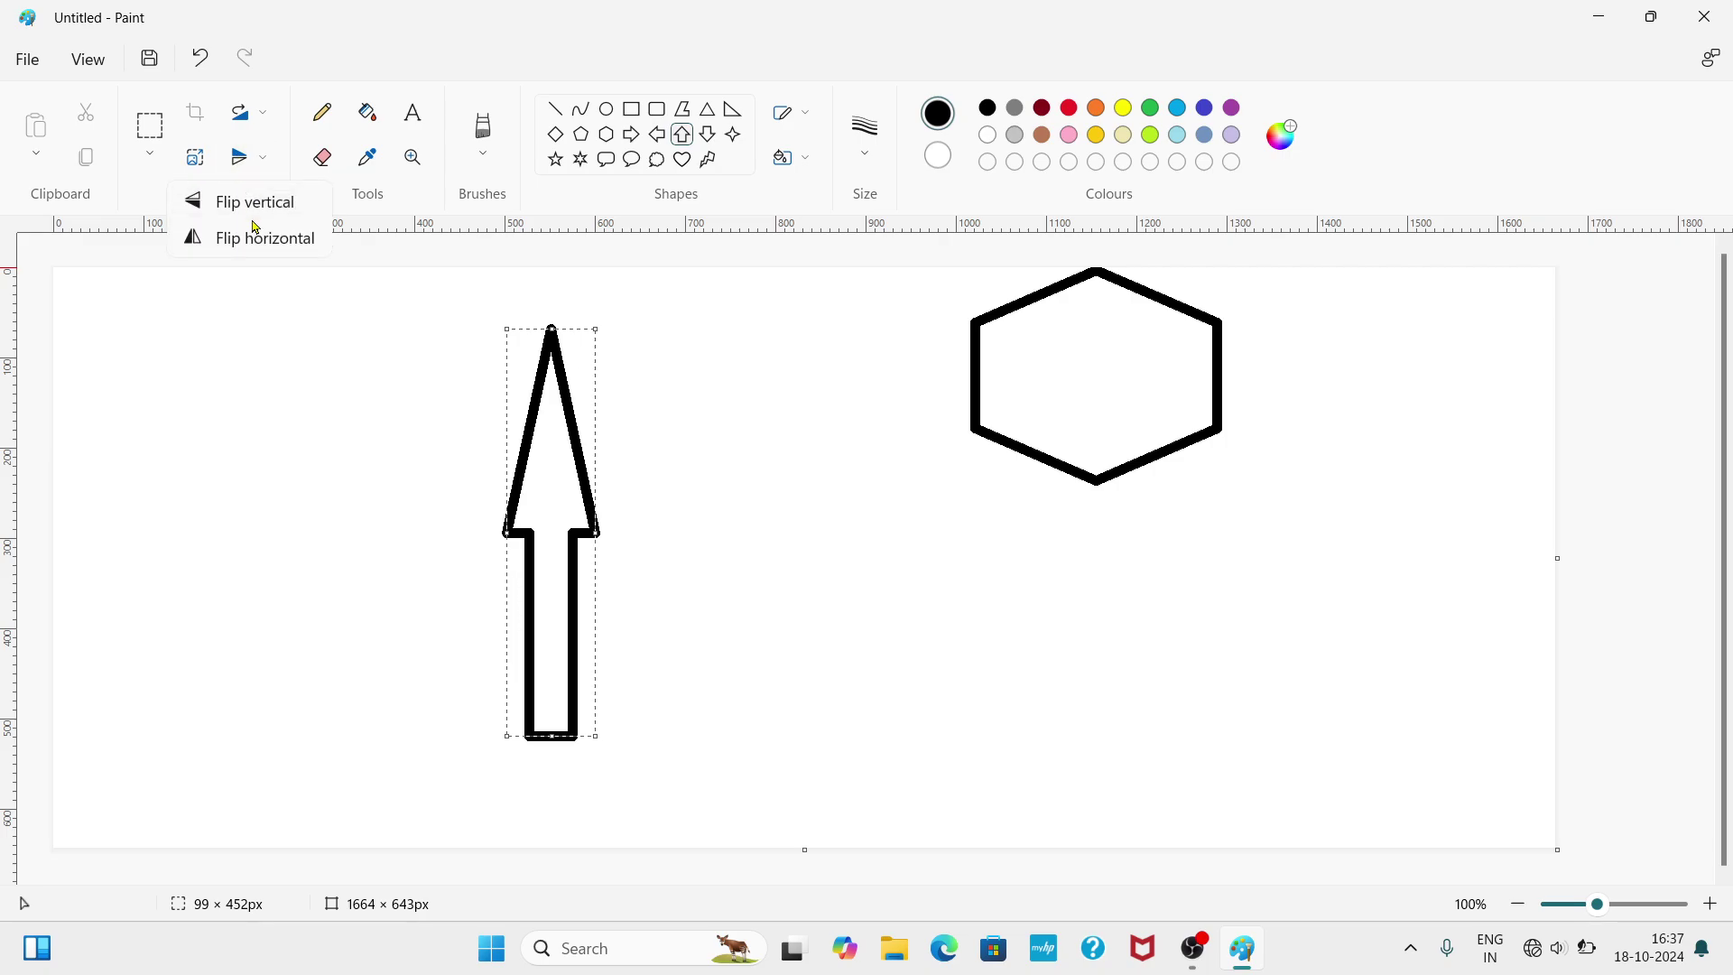
left_click(255, 236)
left_click(245, 171)
left_click(246, 126)
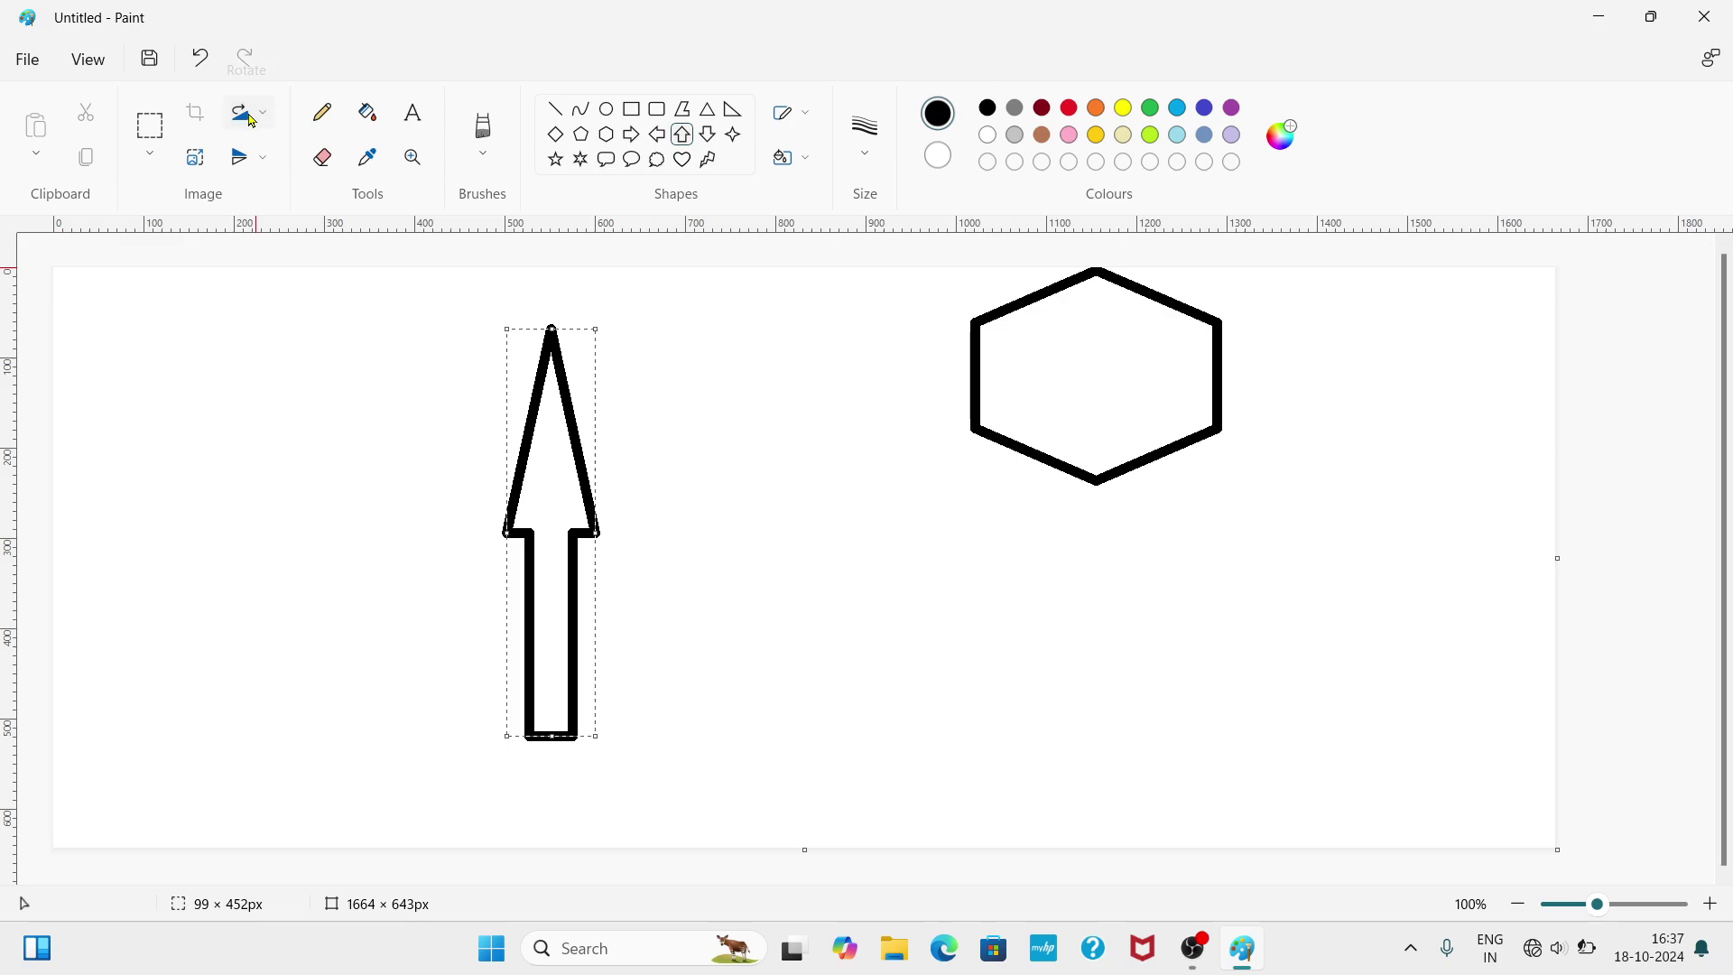
- Select a rectangular area about 406 × 280 px around the arrow's head and move it down and right, below the hexagon's left side
left_click(251, 121)
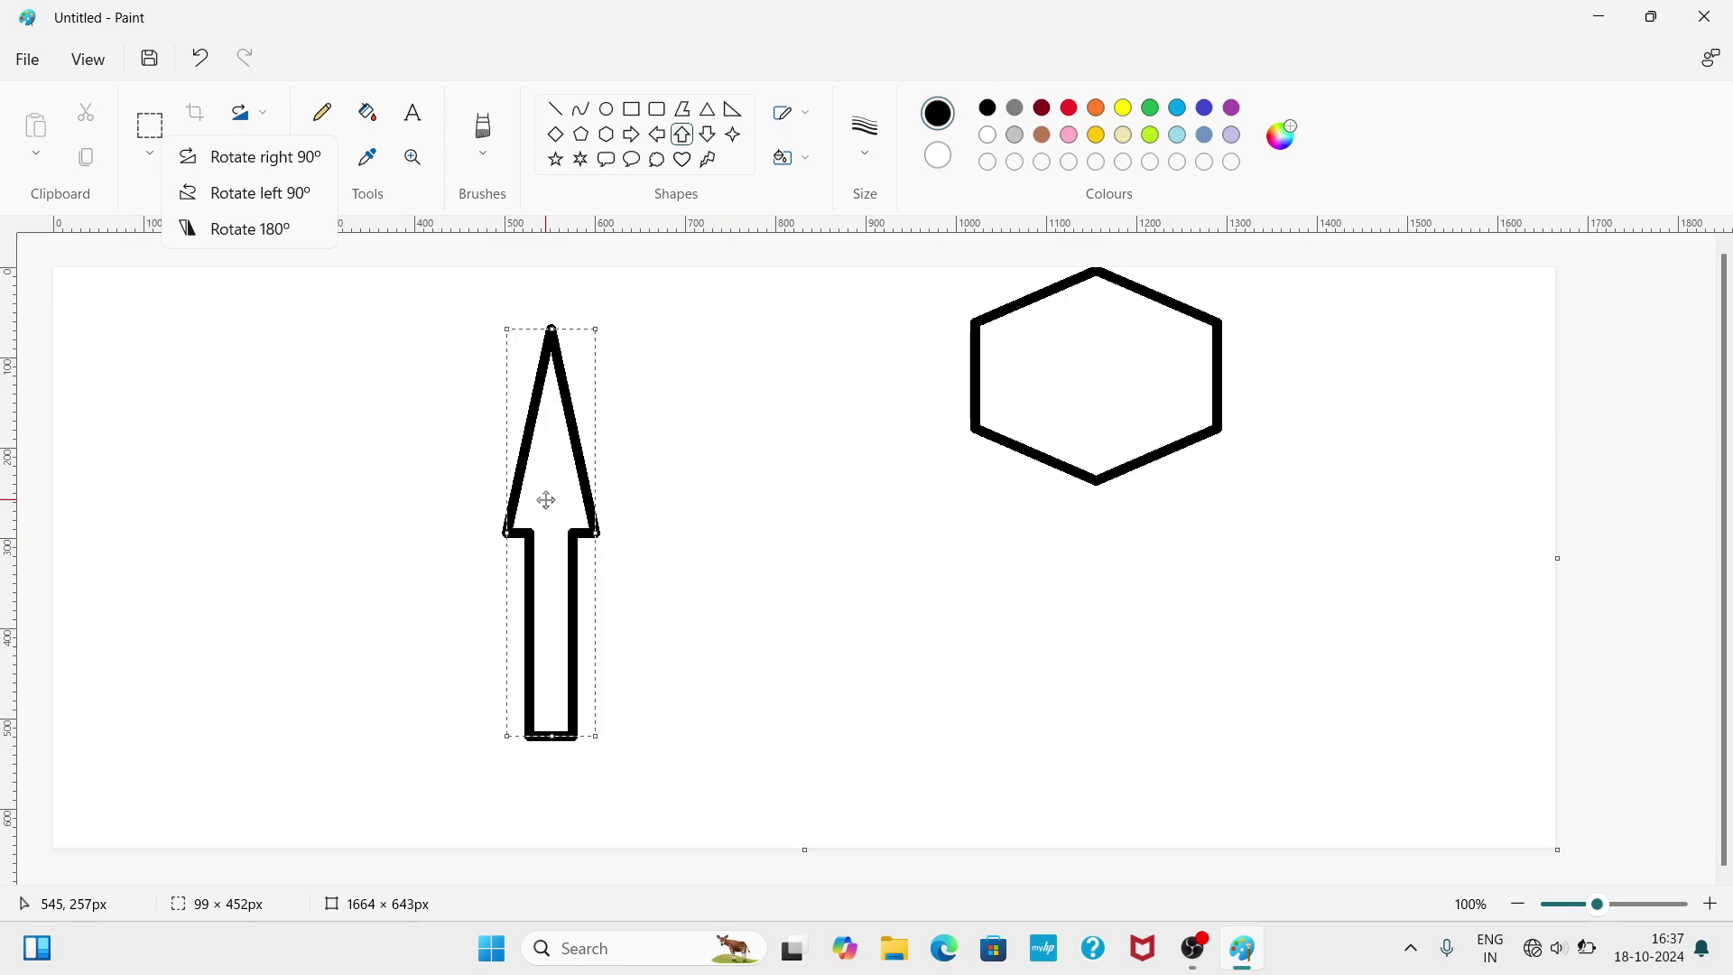
left_click(268, 433)
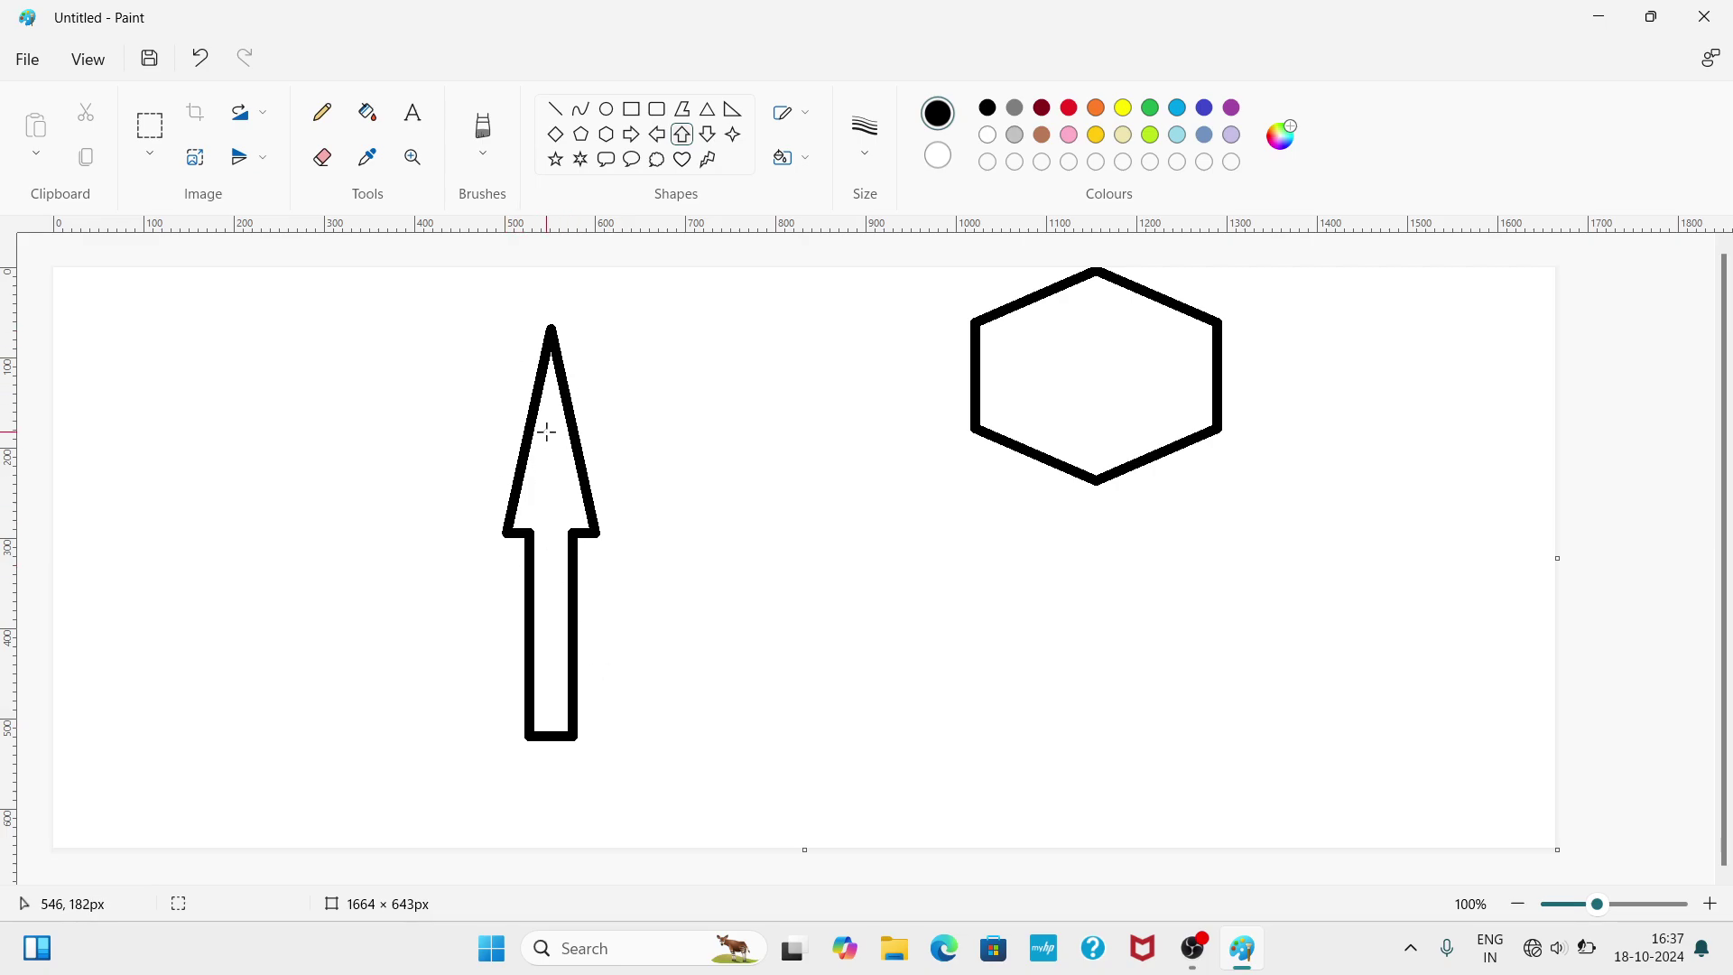
left_click(142, 134)
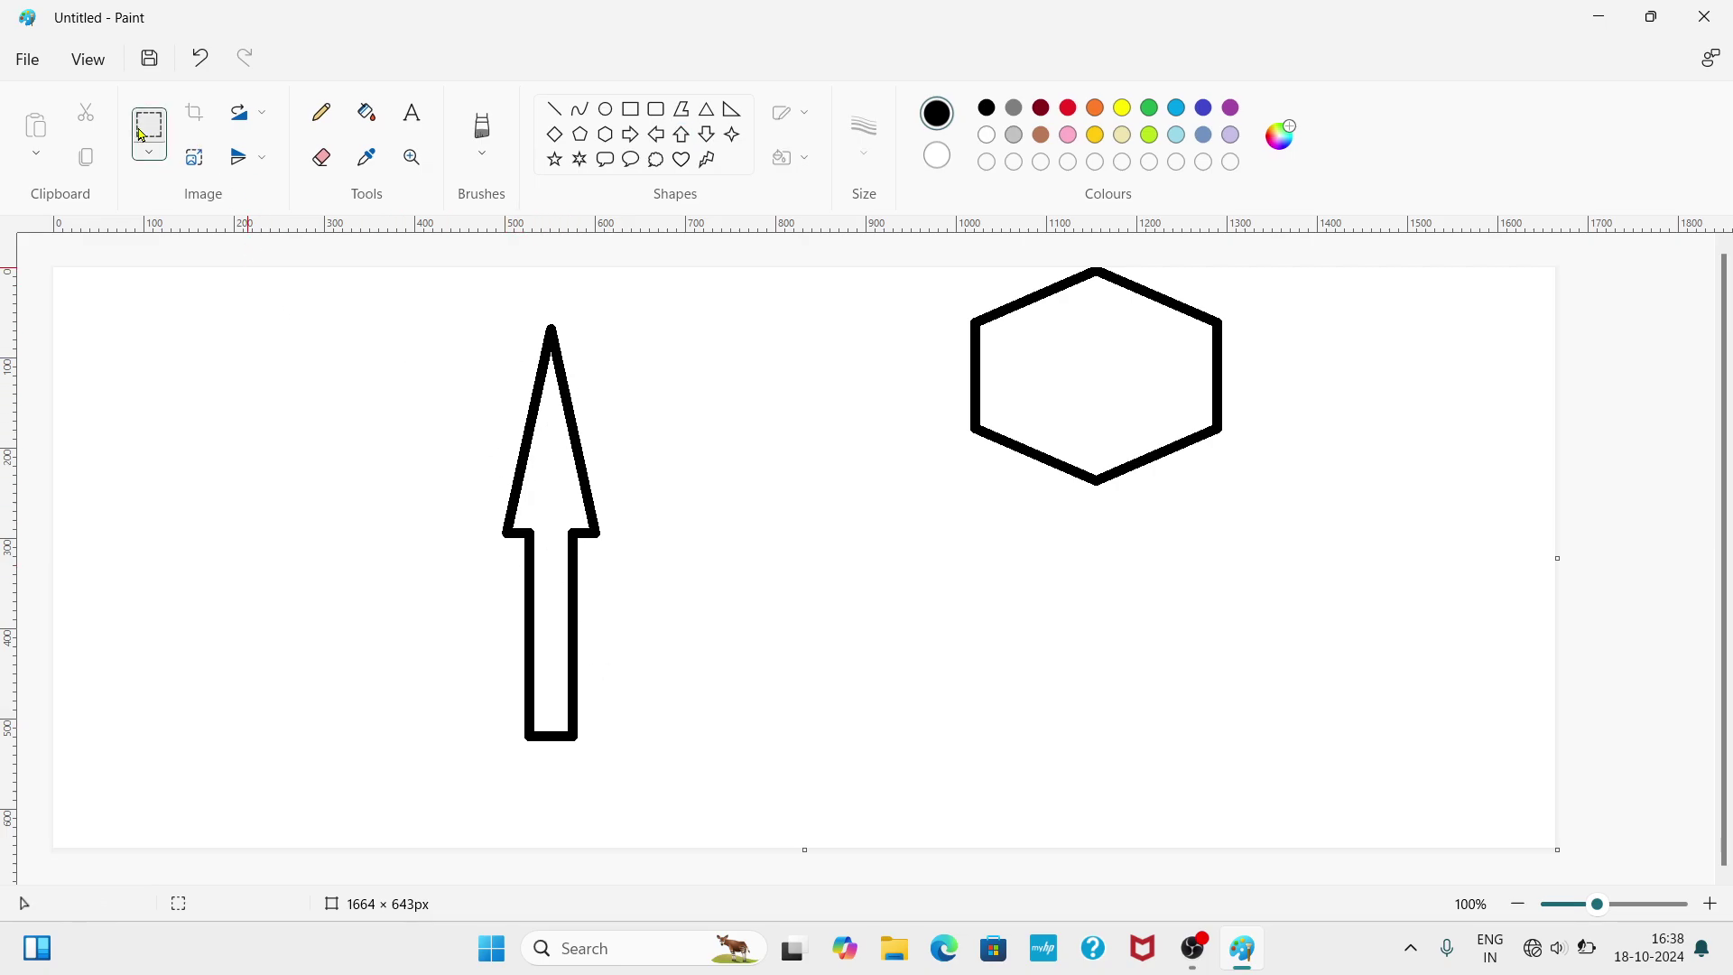
left_click_drag(378, 289, 743, 540)
left_click_drag(464, 407, 837, 656)
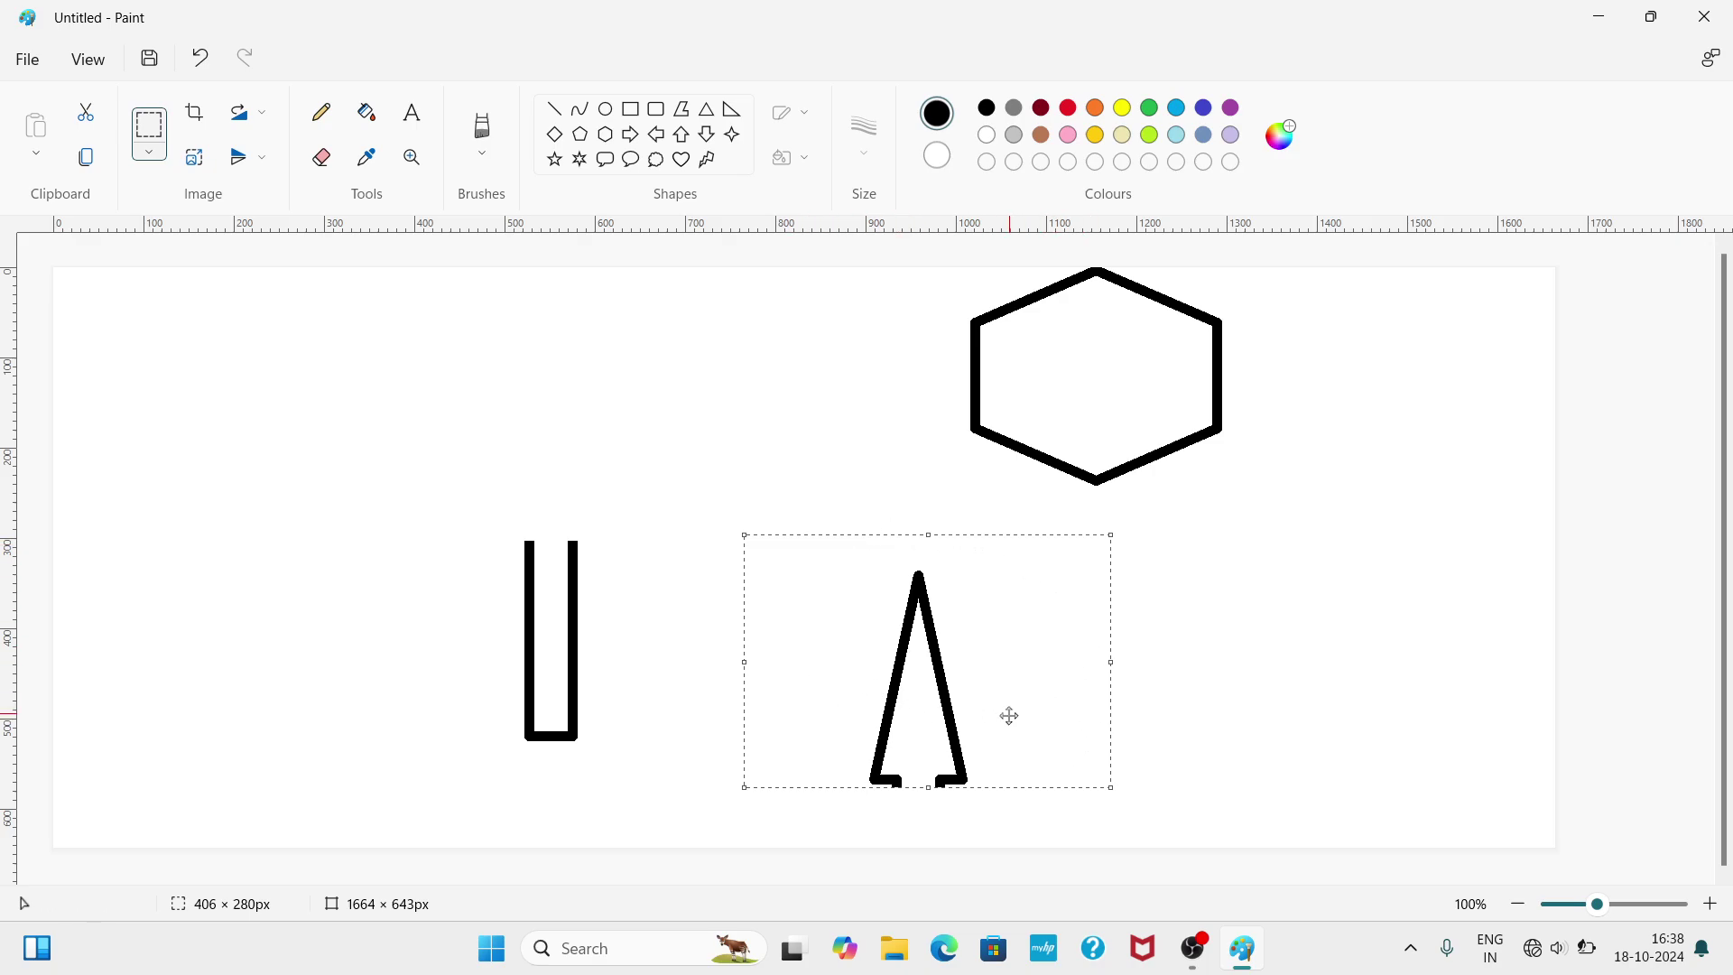
- Try cropping the canvas to the moved arrowhead and to an area about 429 × 164 px over the hexagon's lower half, undoing each crop
left_click(195, 113)
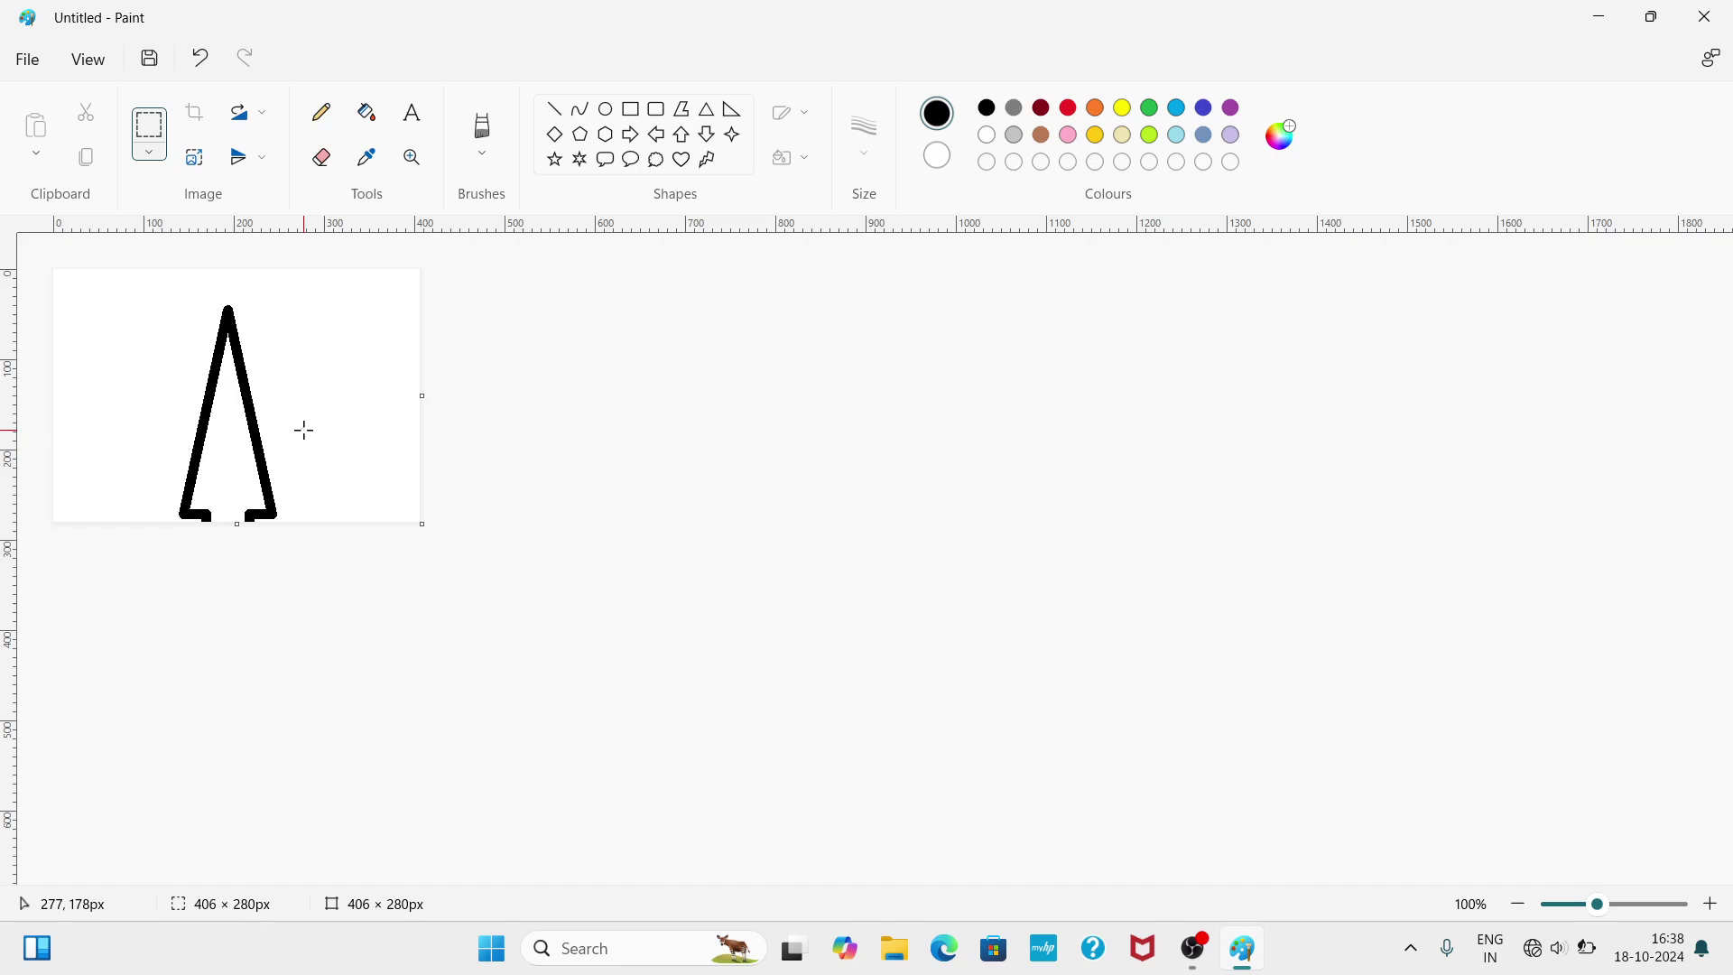
key("ctrl+z")
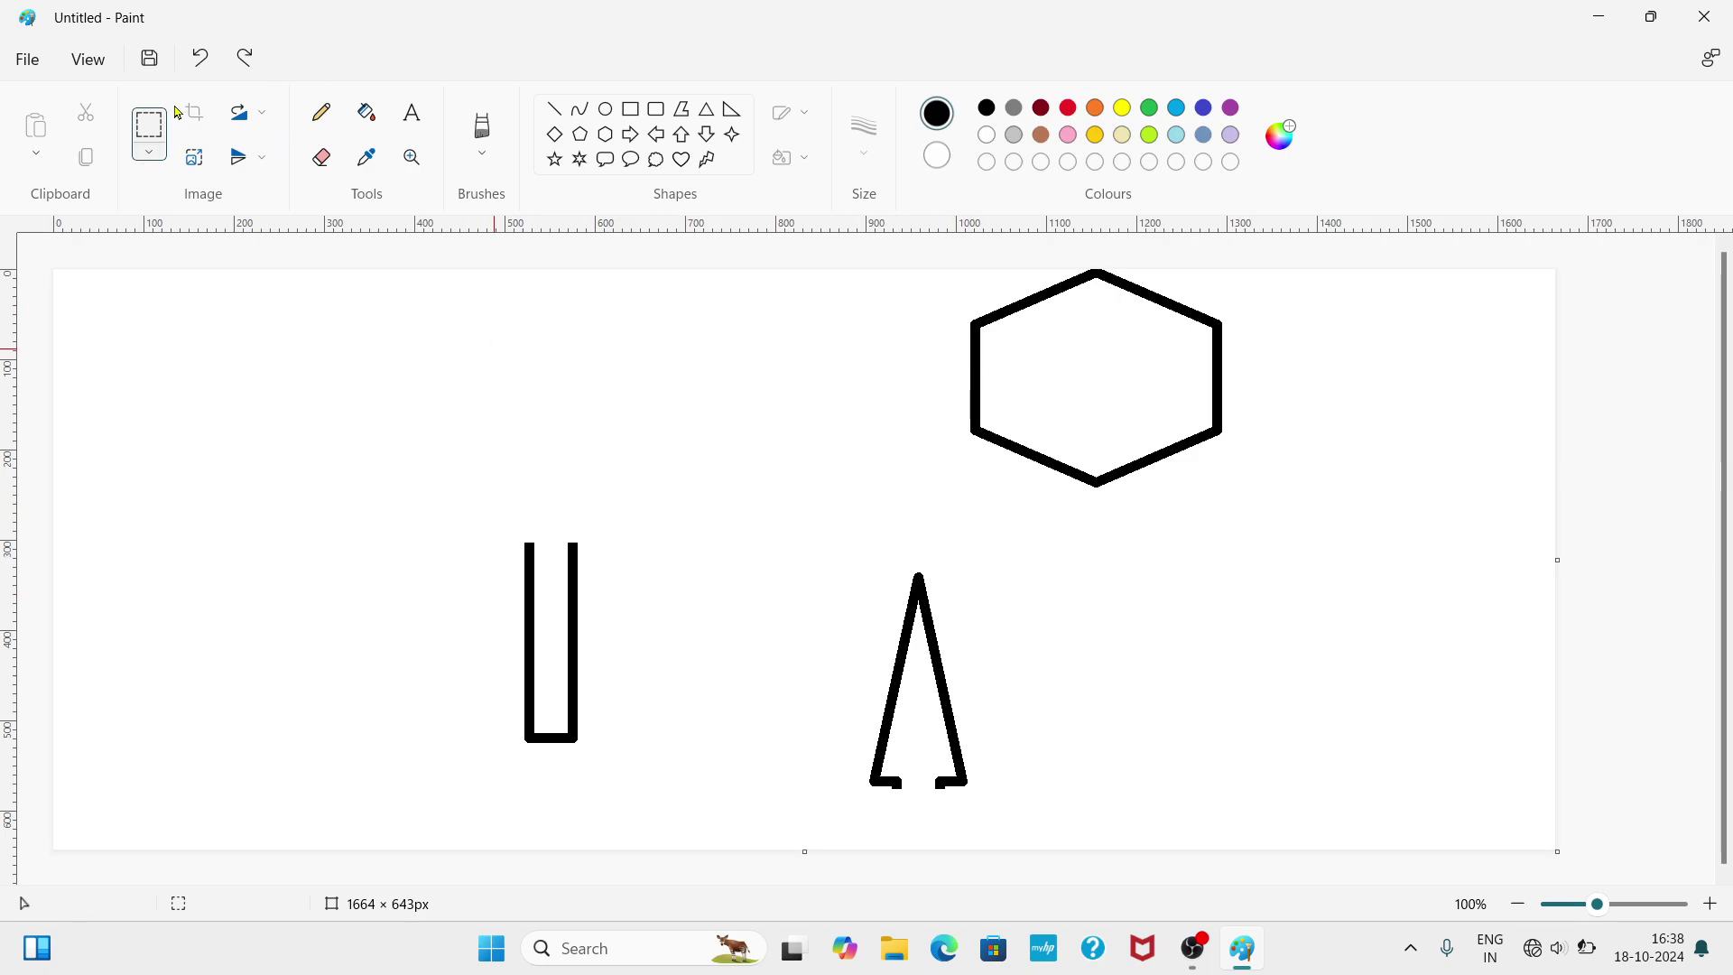
left_click_drag(953, 385, 1342, 532)
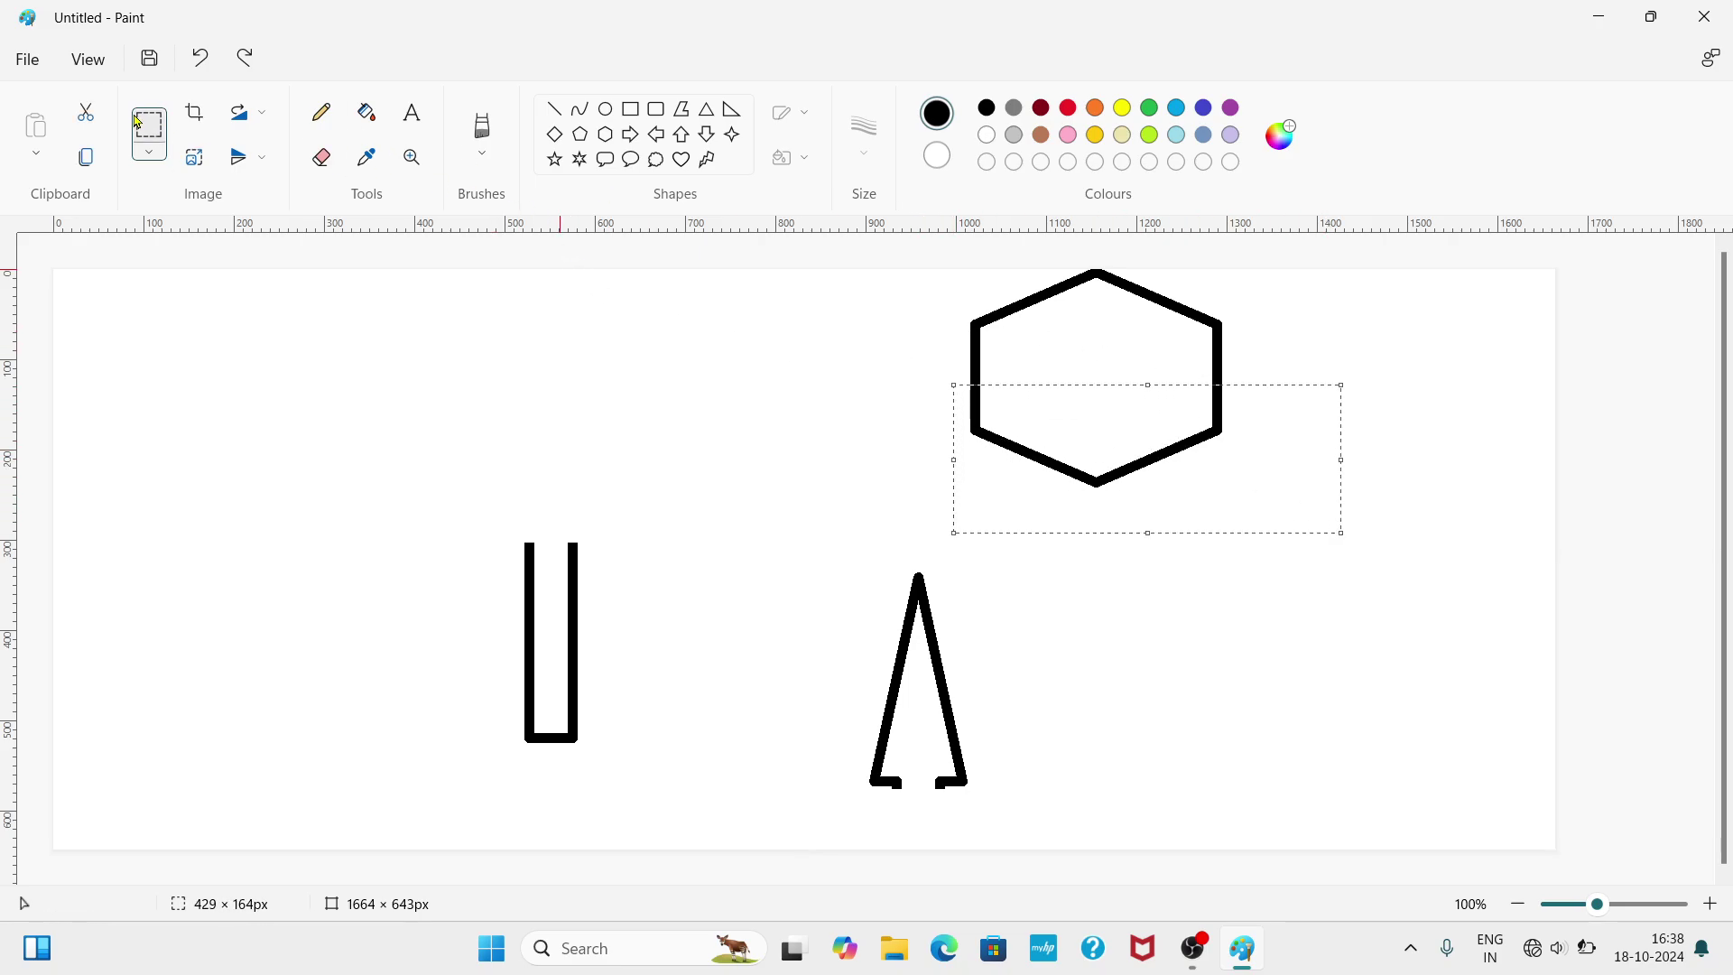
left_click(194, 112)
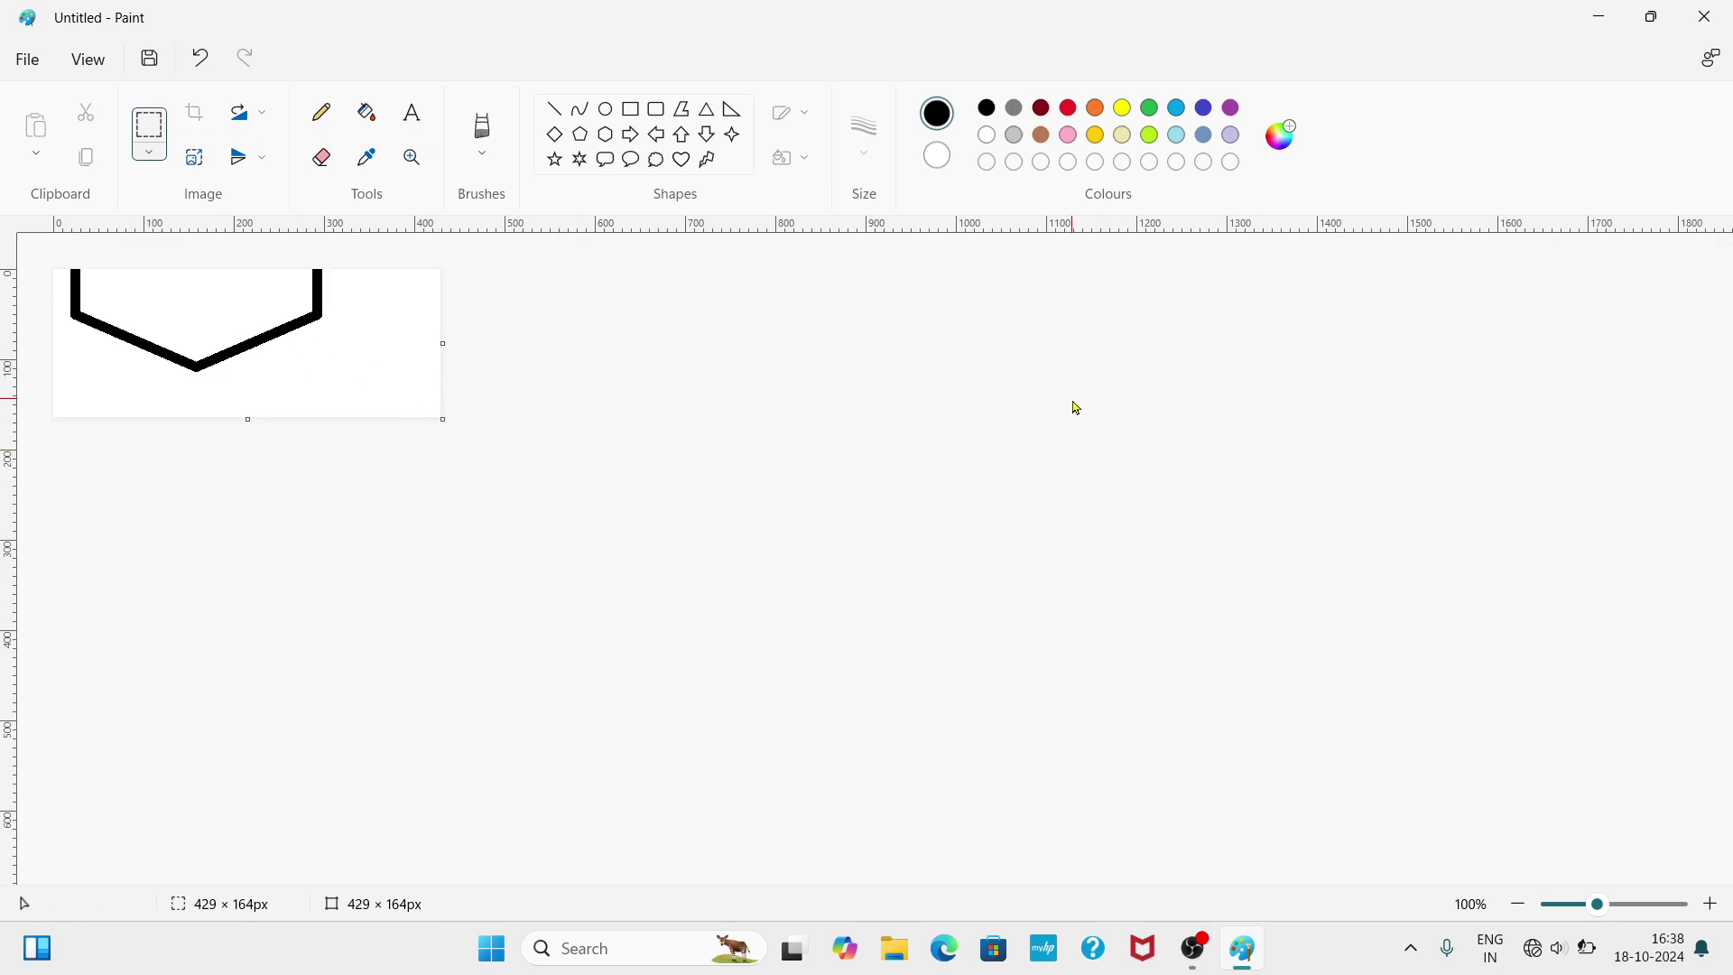
key("ctrl+z")
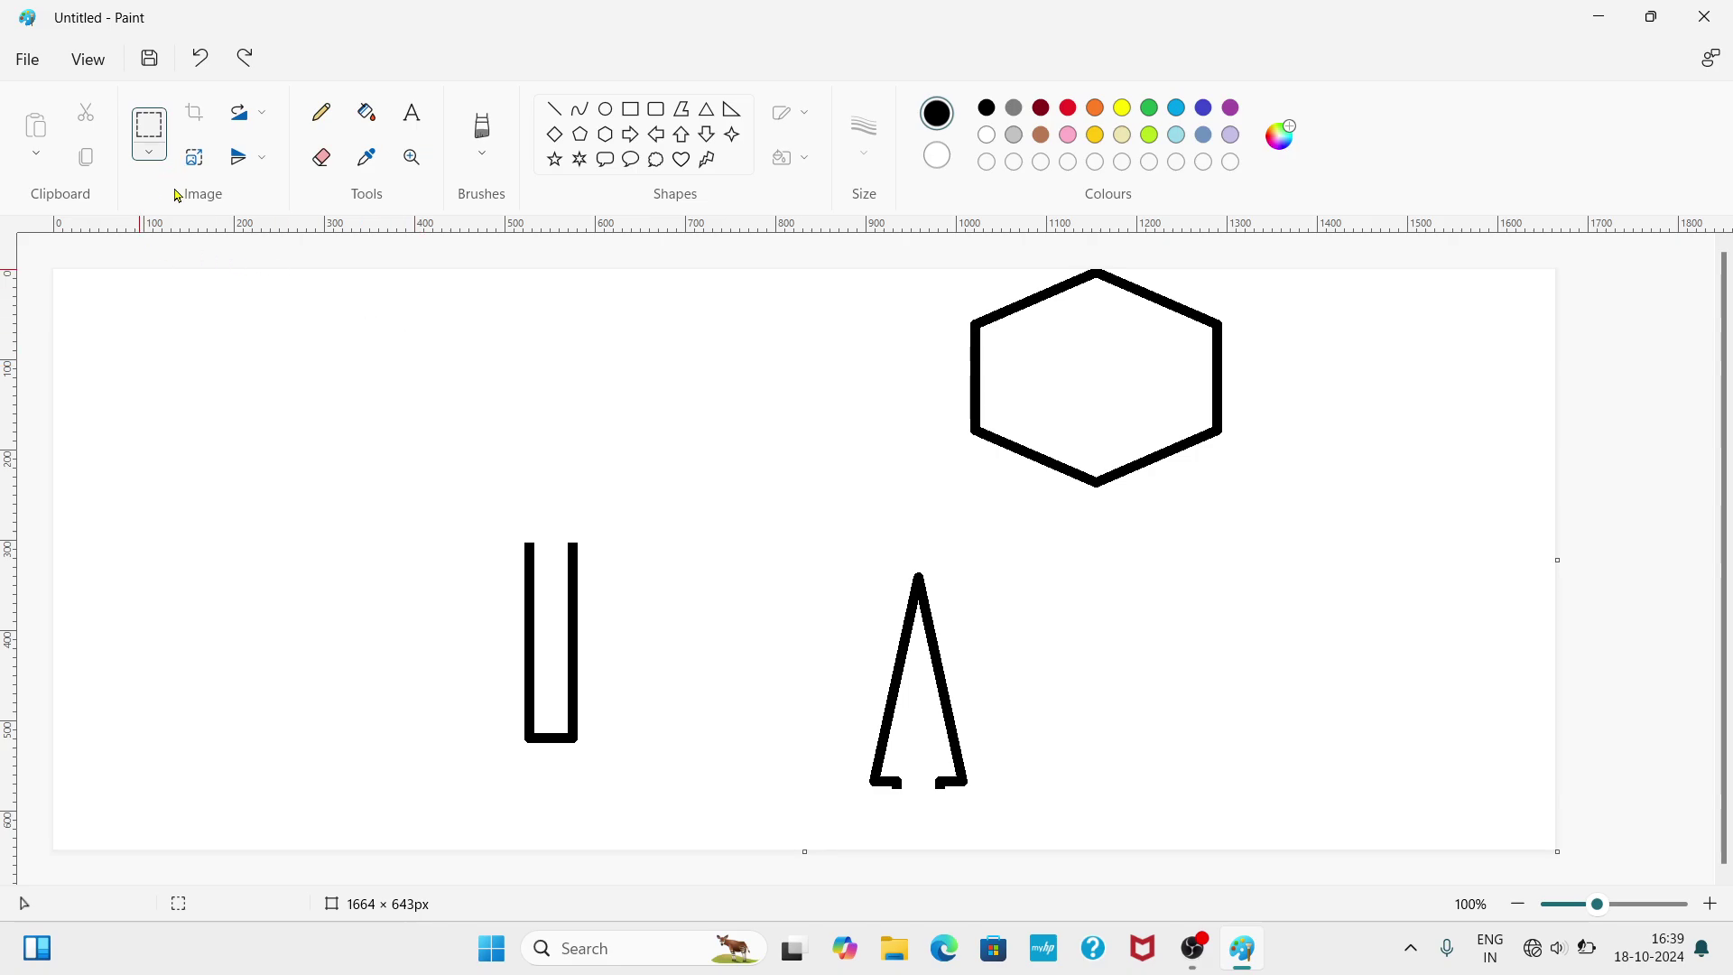
left_click(149, 152)
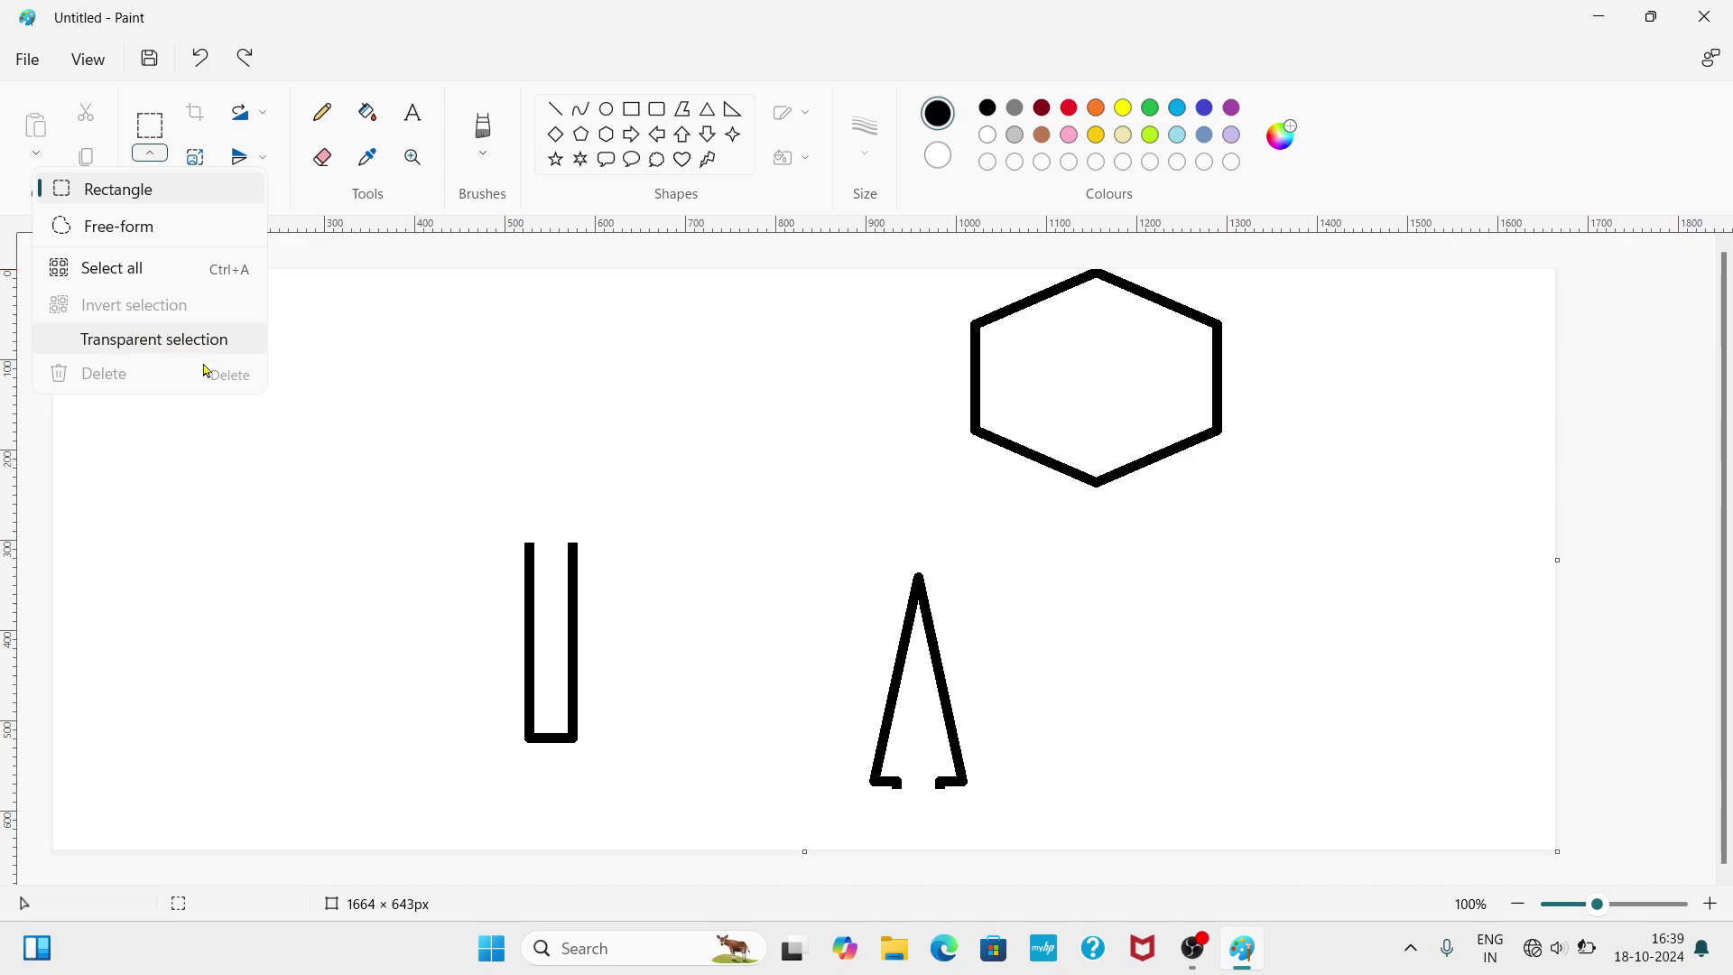
left_click(553, 333)
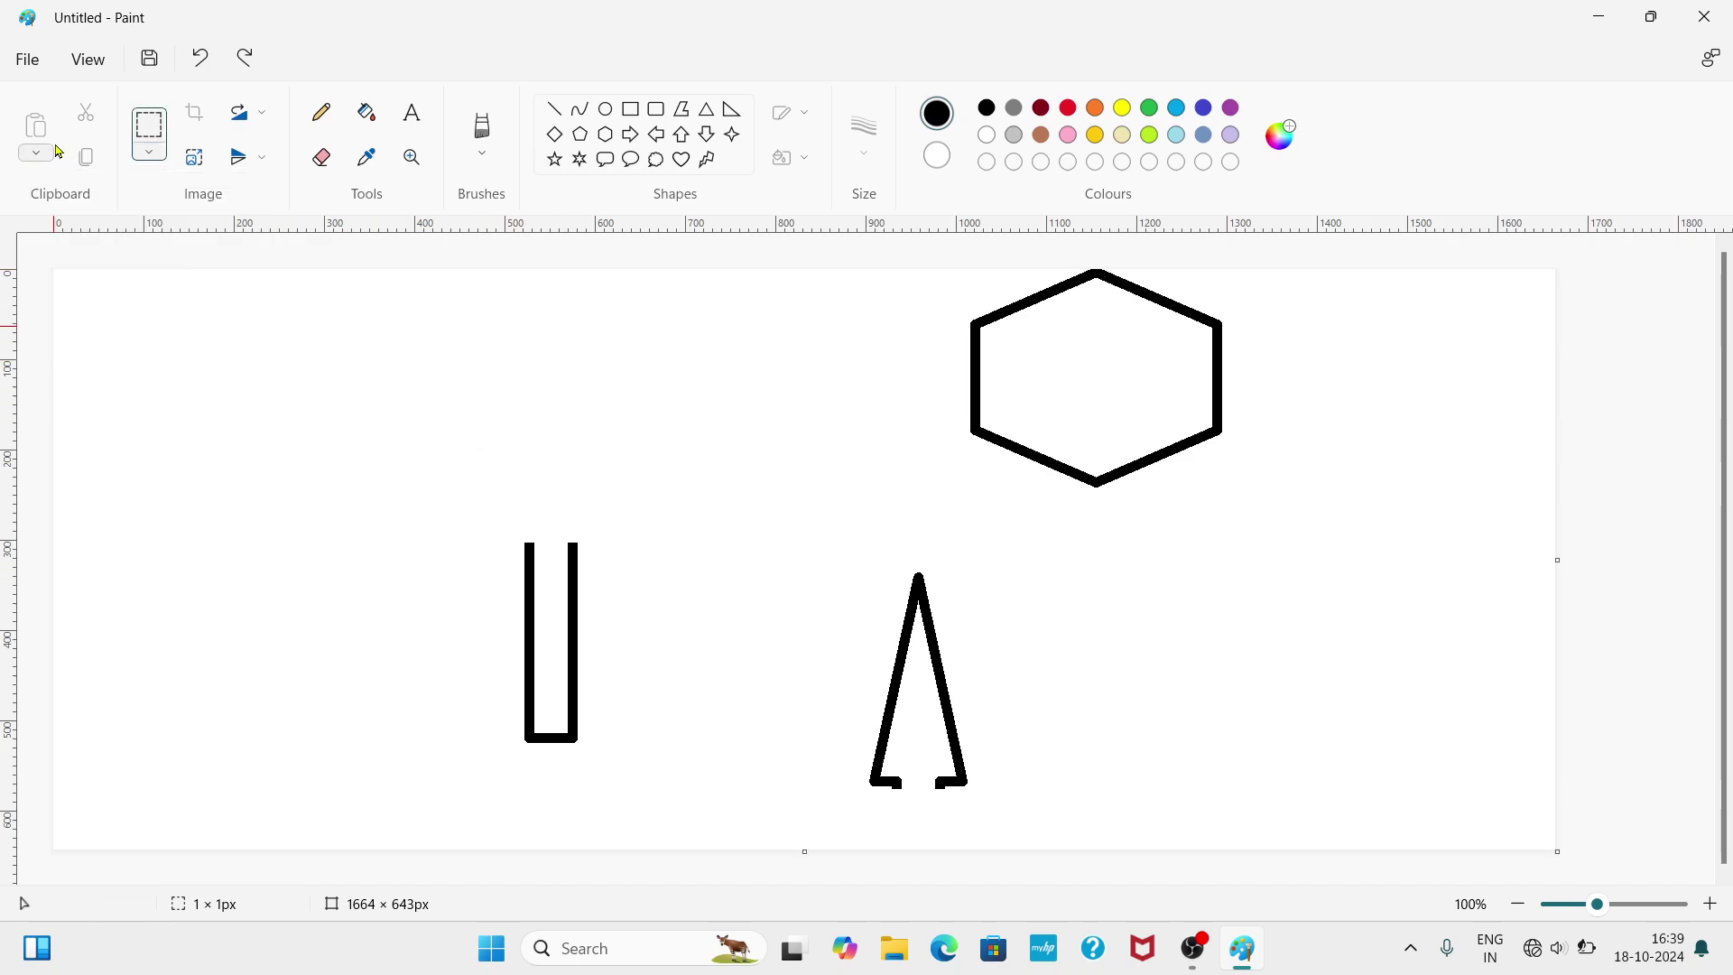
left_click(149, 152)
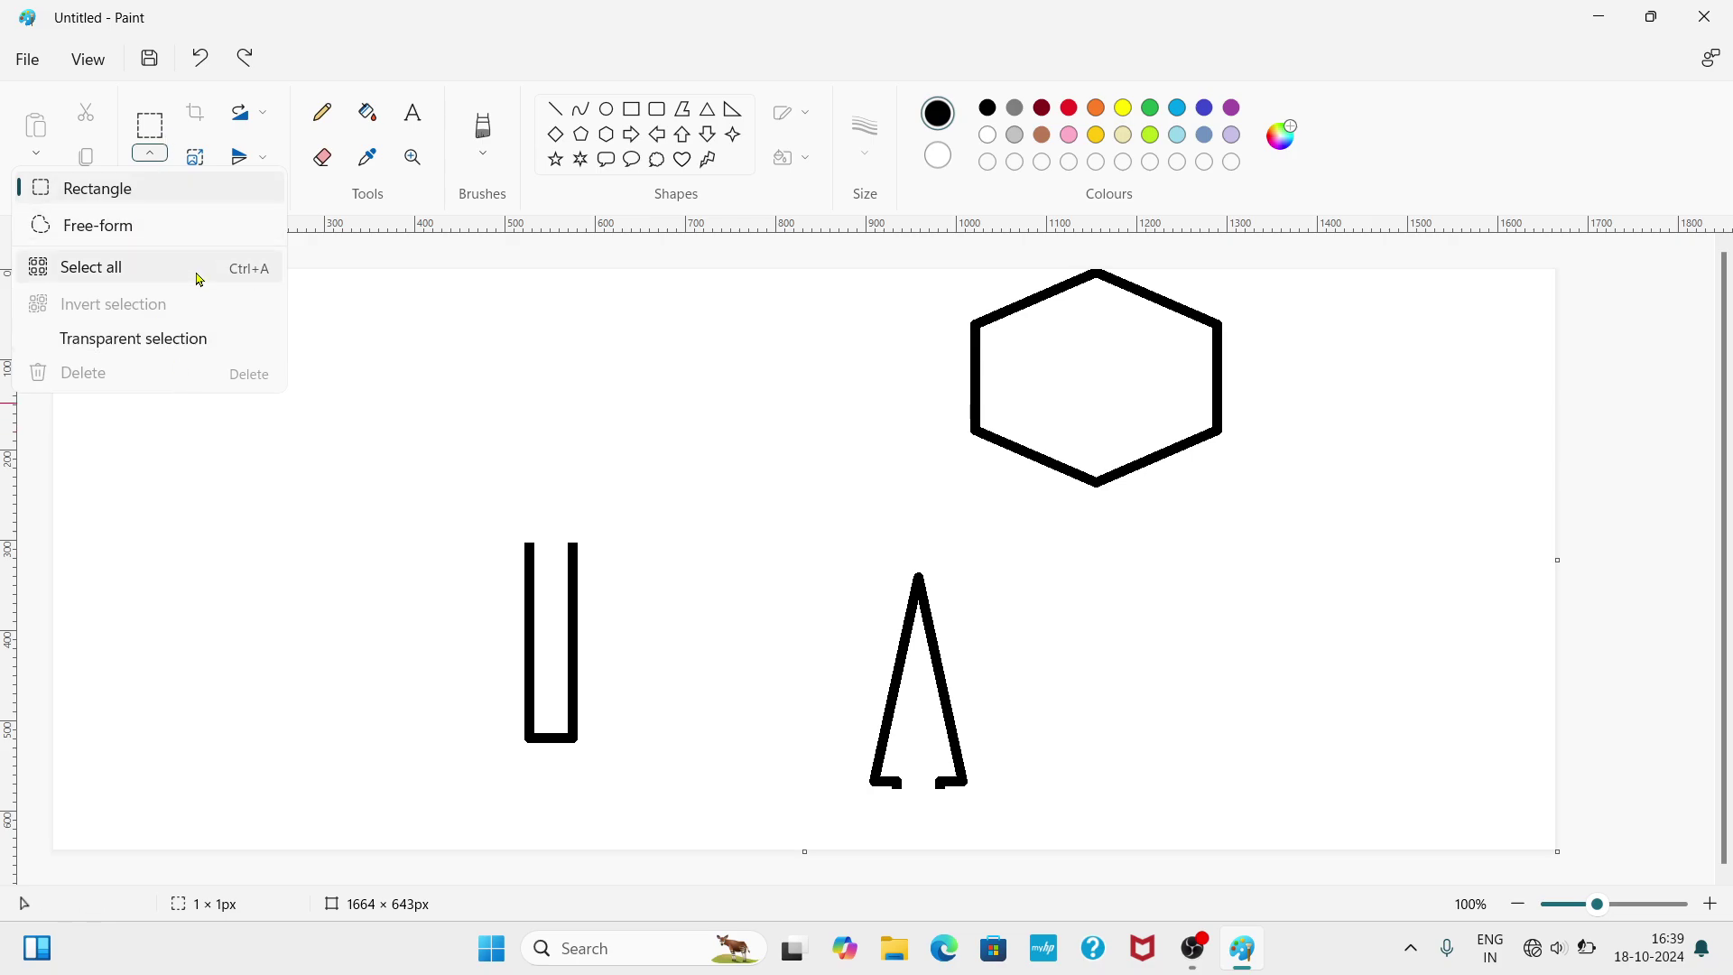
left_click(638, 171)
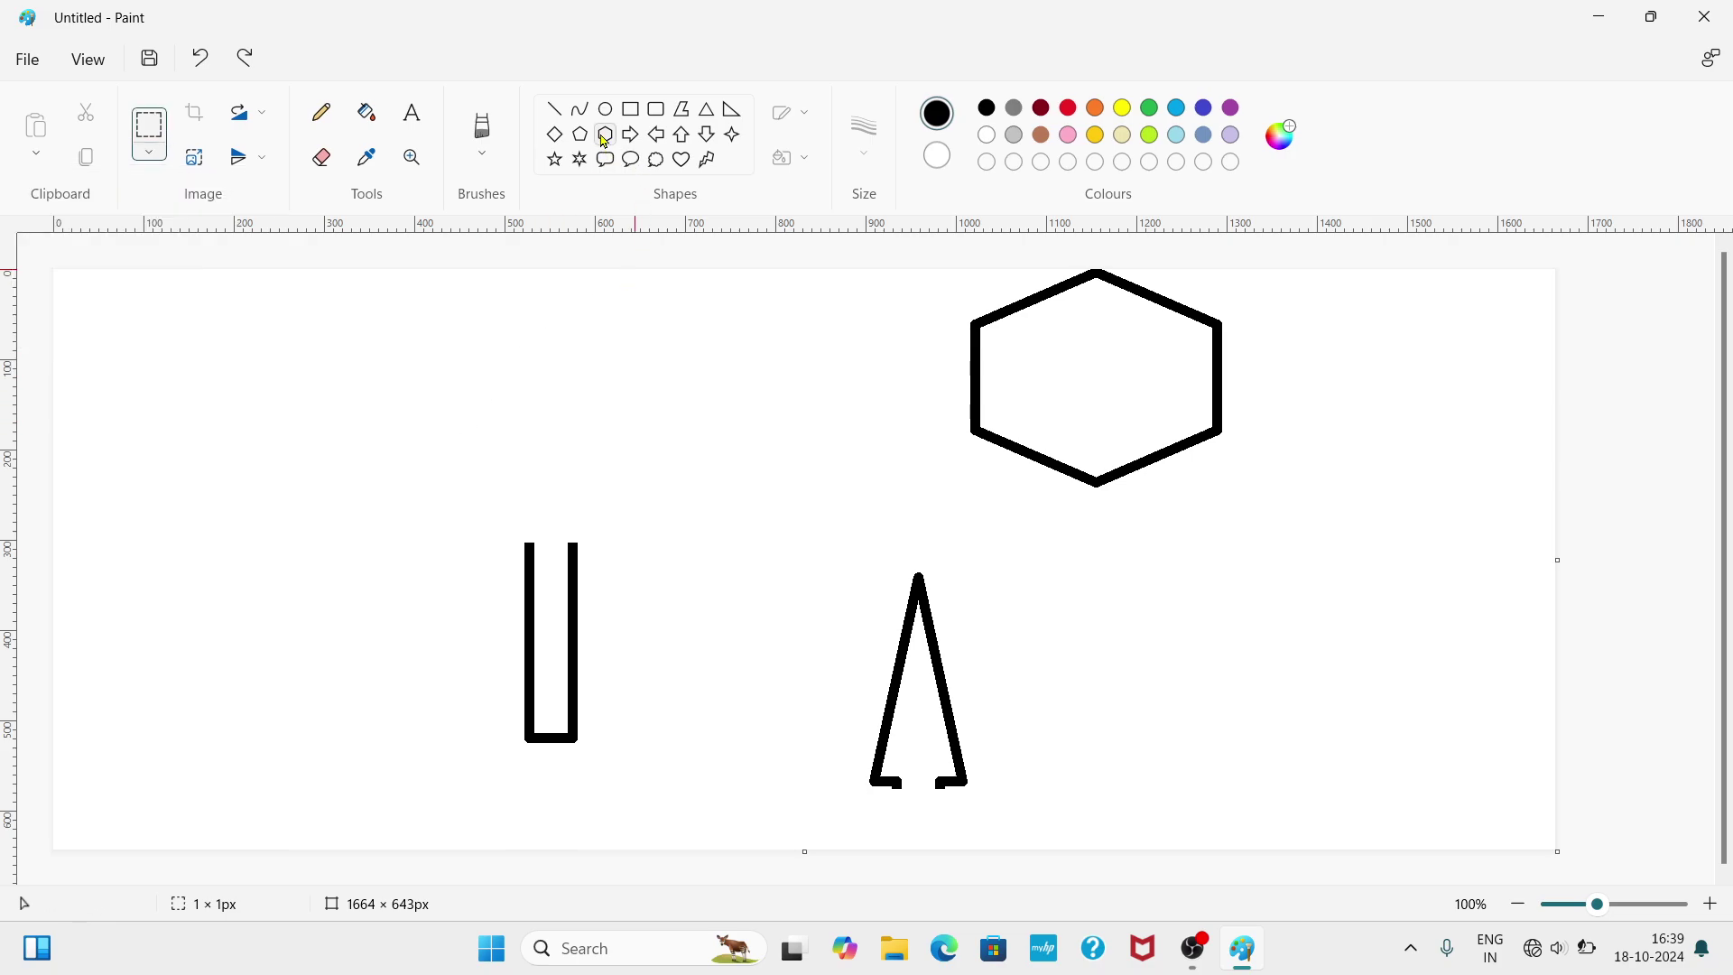
- Draw a hexagon about 222 × 313 px near the canvas centre and a heart about 187 × 243 px above the arrow's shaft
left_click(606, 137)
left_click_drag(656, 340, 856, 622)
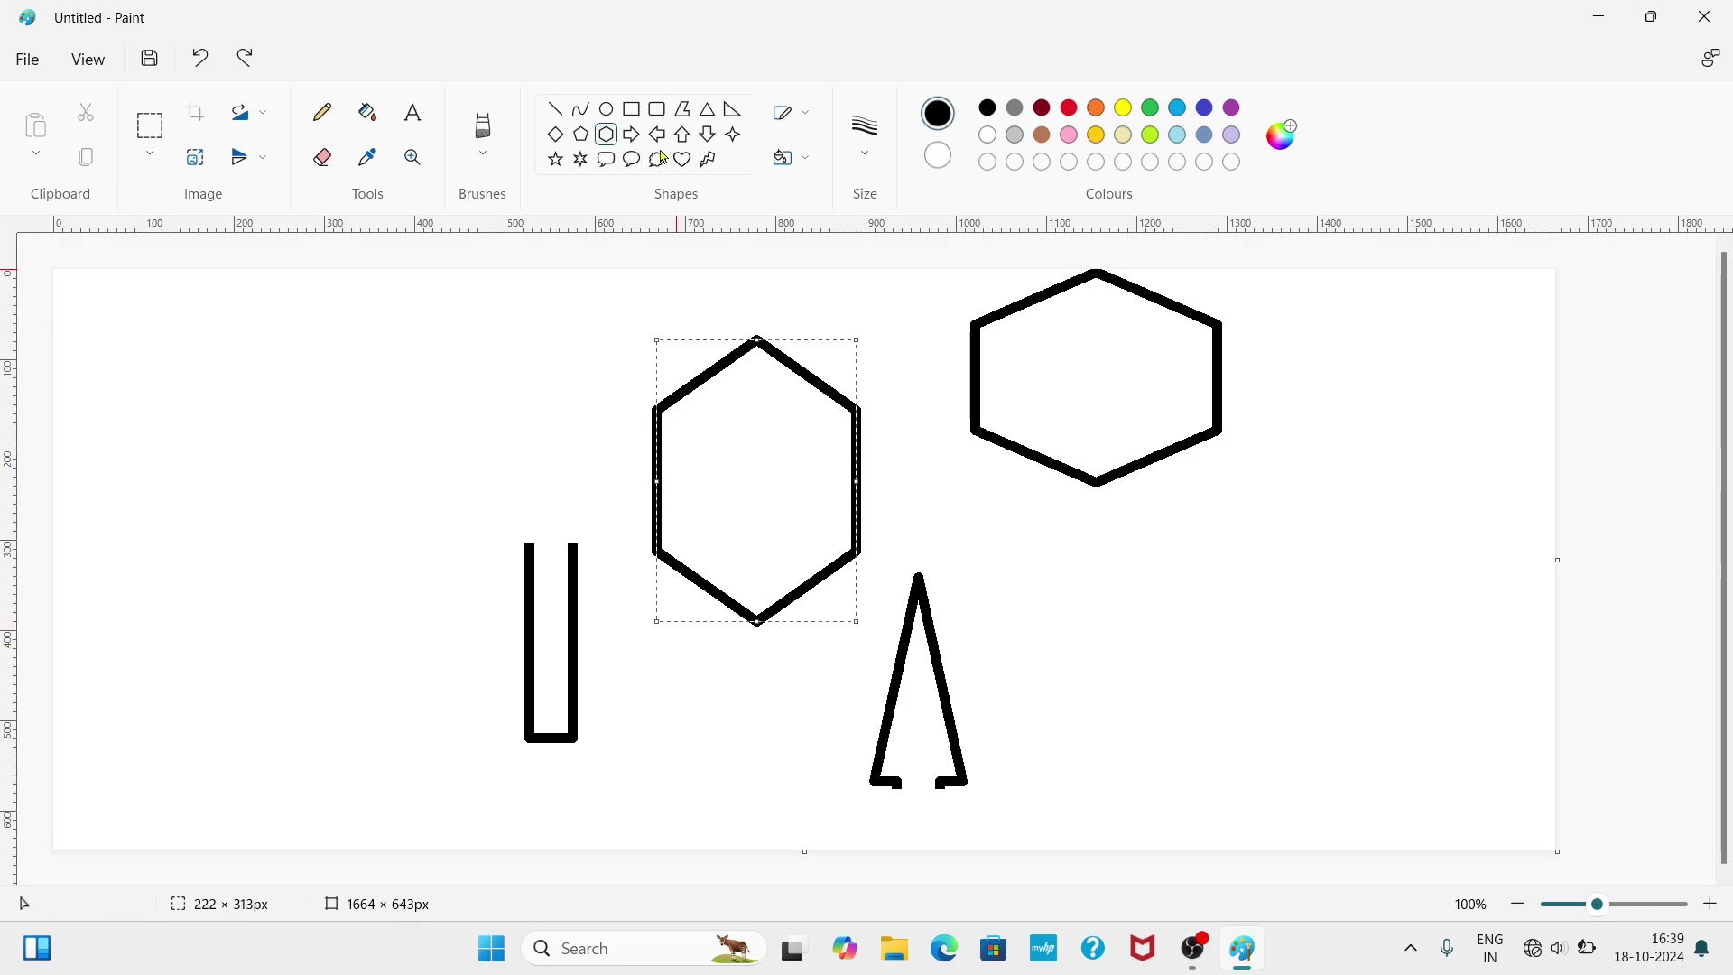
left_click(681, 167)
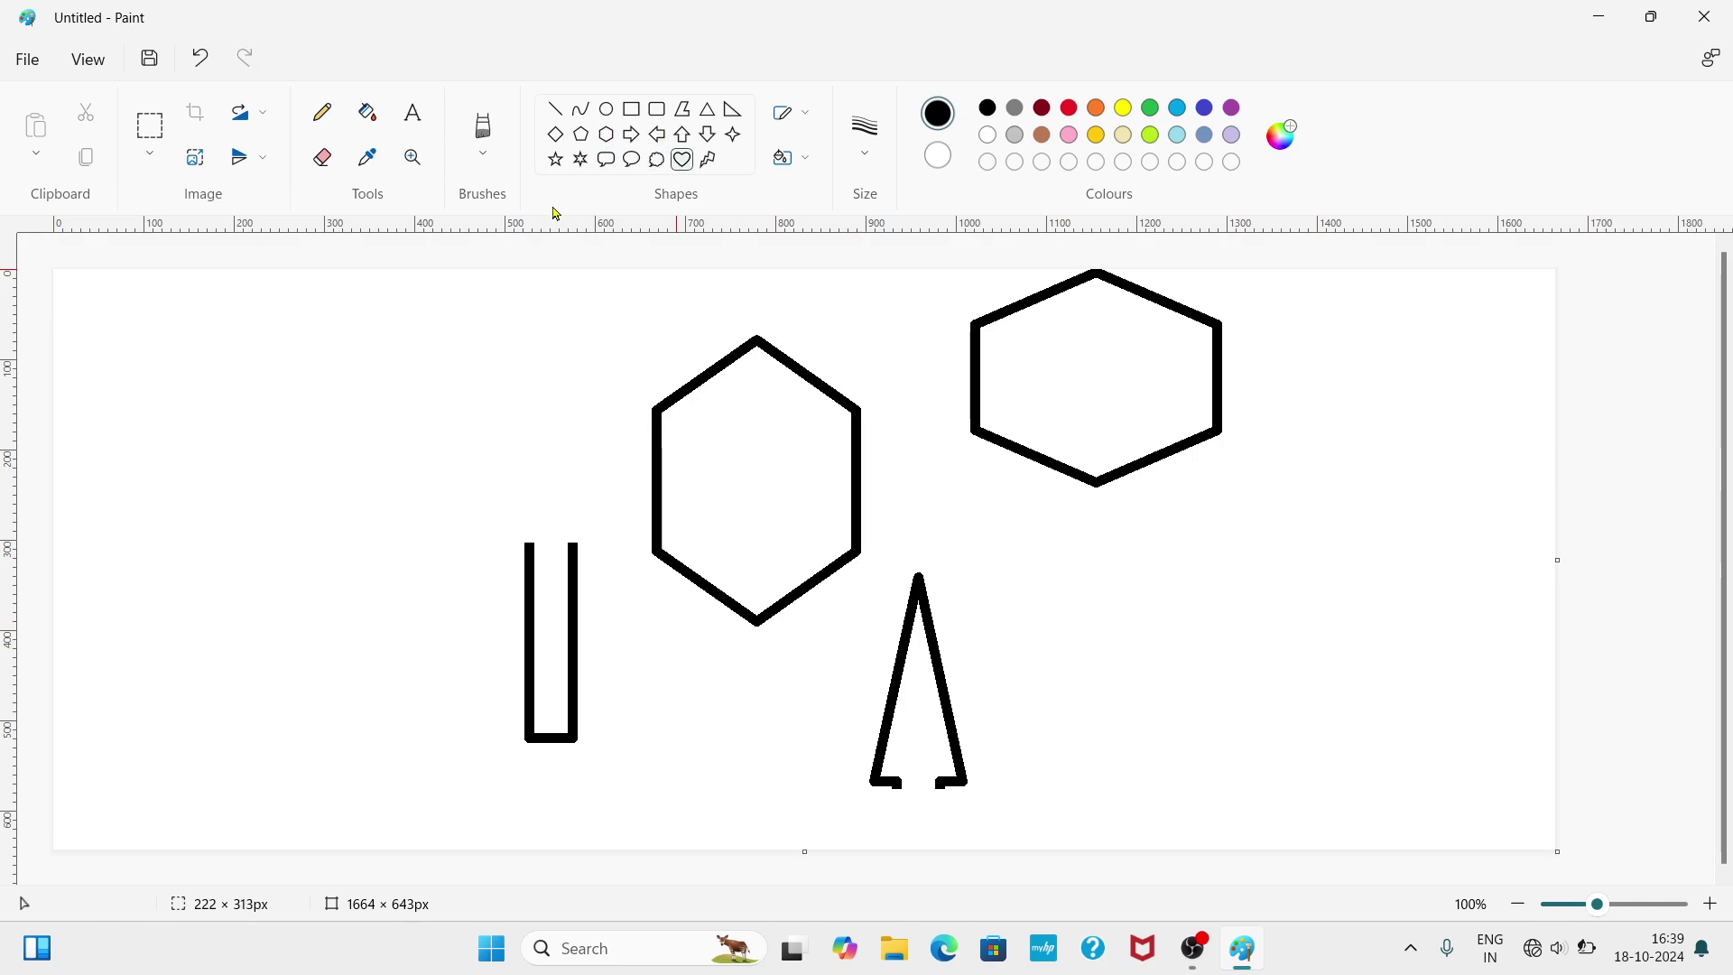
left_click_drag(457, 295, 628, 514)
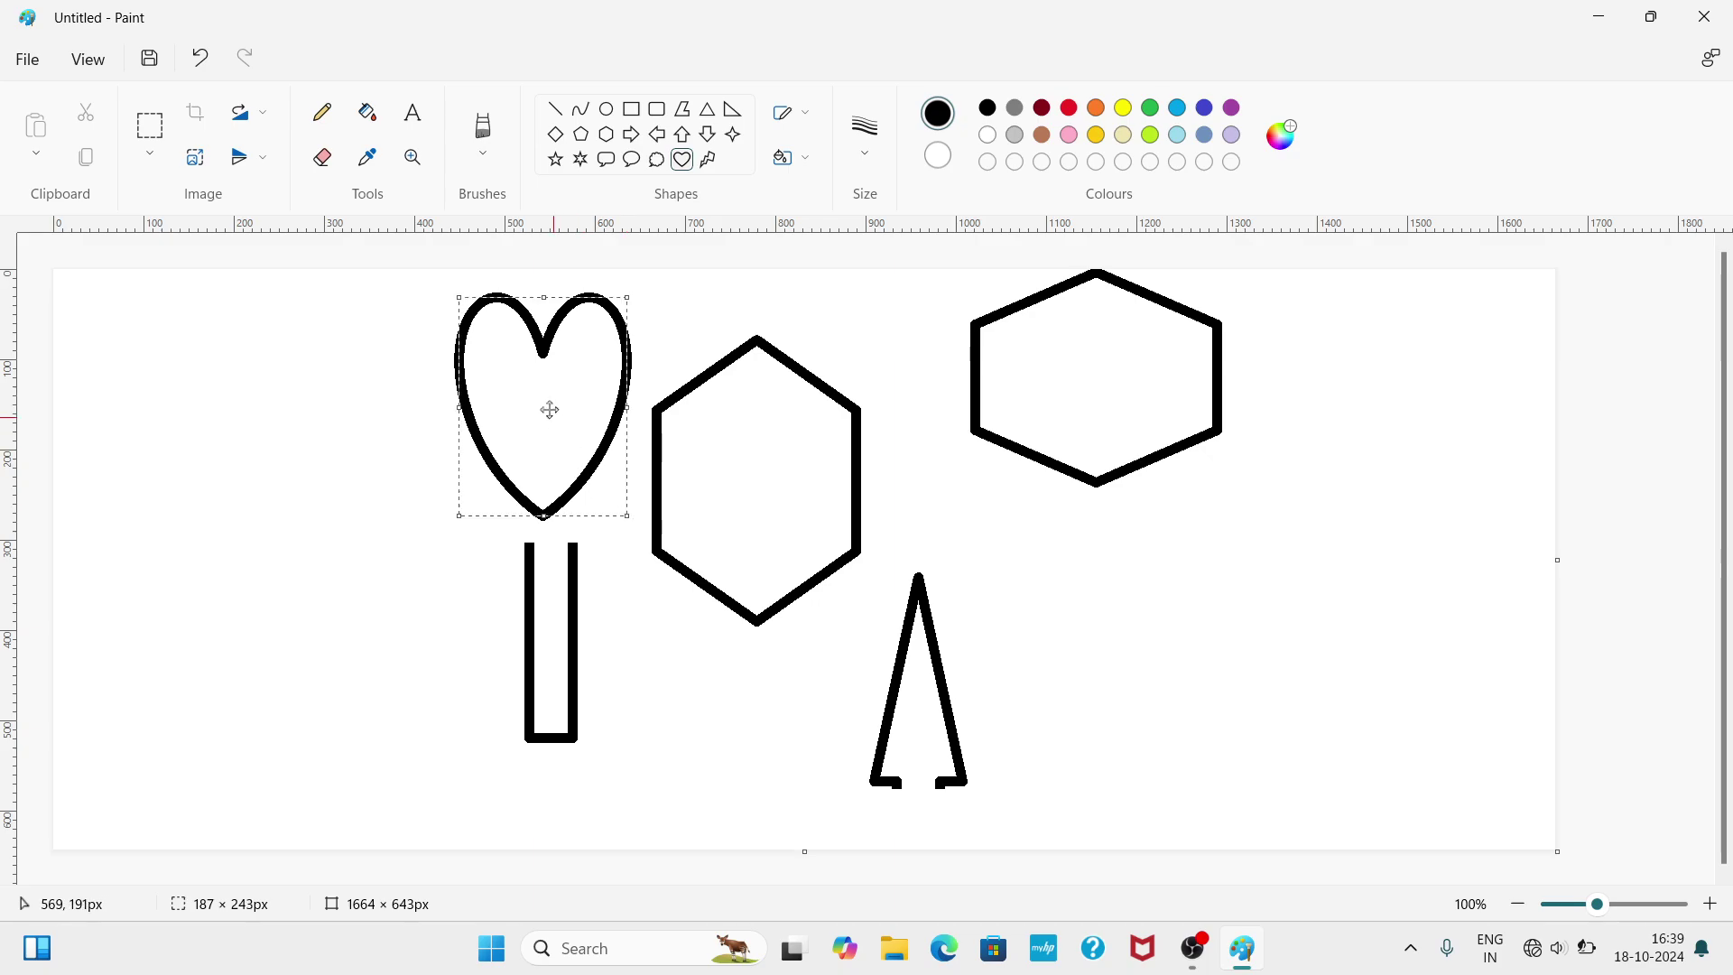
- Draw a six-pointed star about 182 × 192 px below the middle hexagon and colour its outline red
left_click(581, 163)
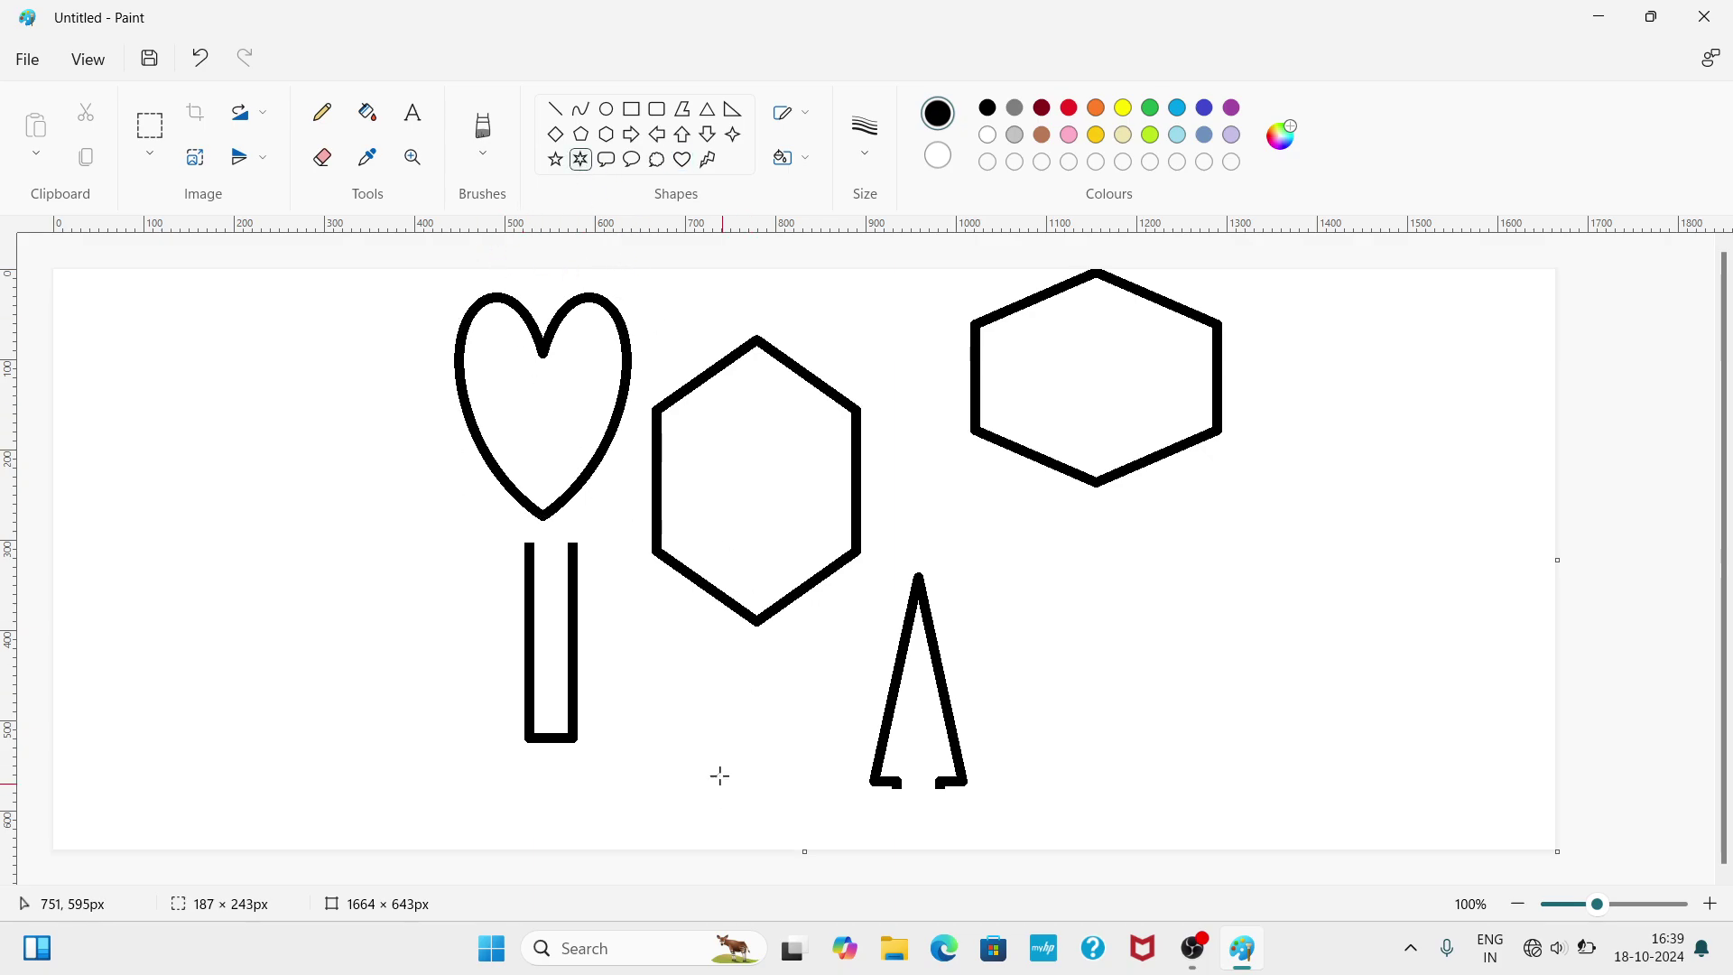
left_click_drag(652, 631, 819, 807)
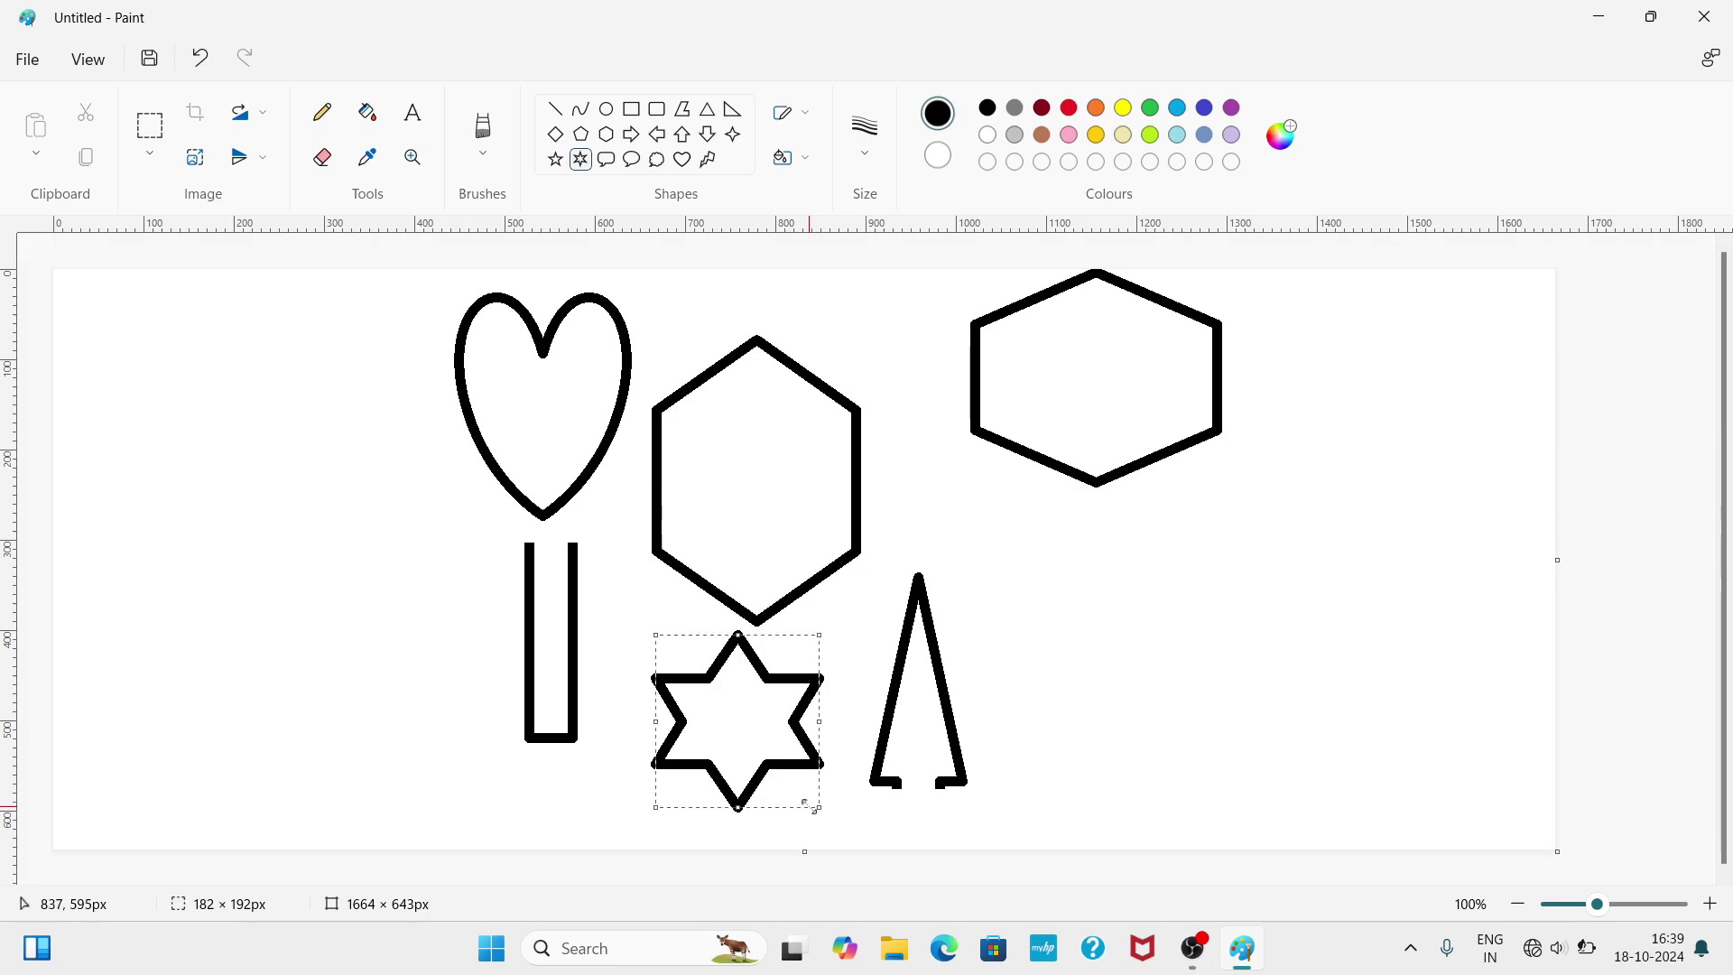
left_click(1069, 110)
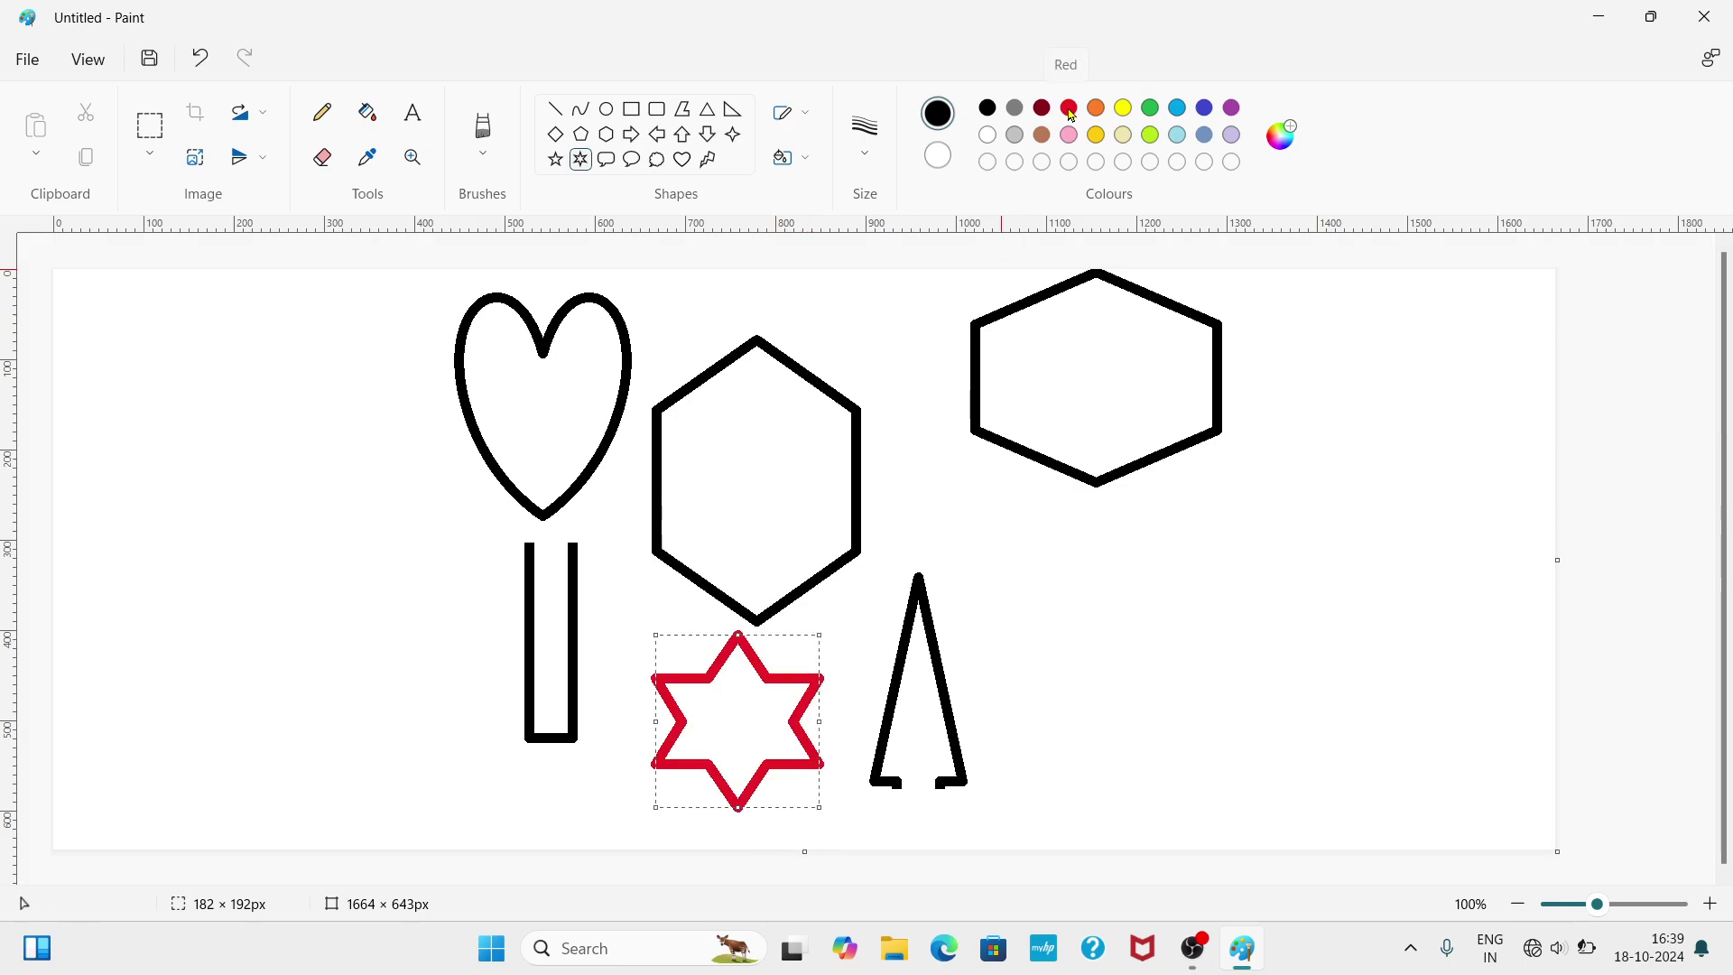
- Fill the middle hexagon with red, and fill the other hexagon, the heart and the star with green
left_click(367, 112)
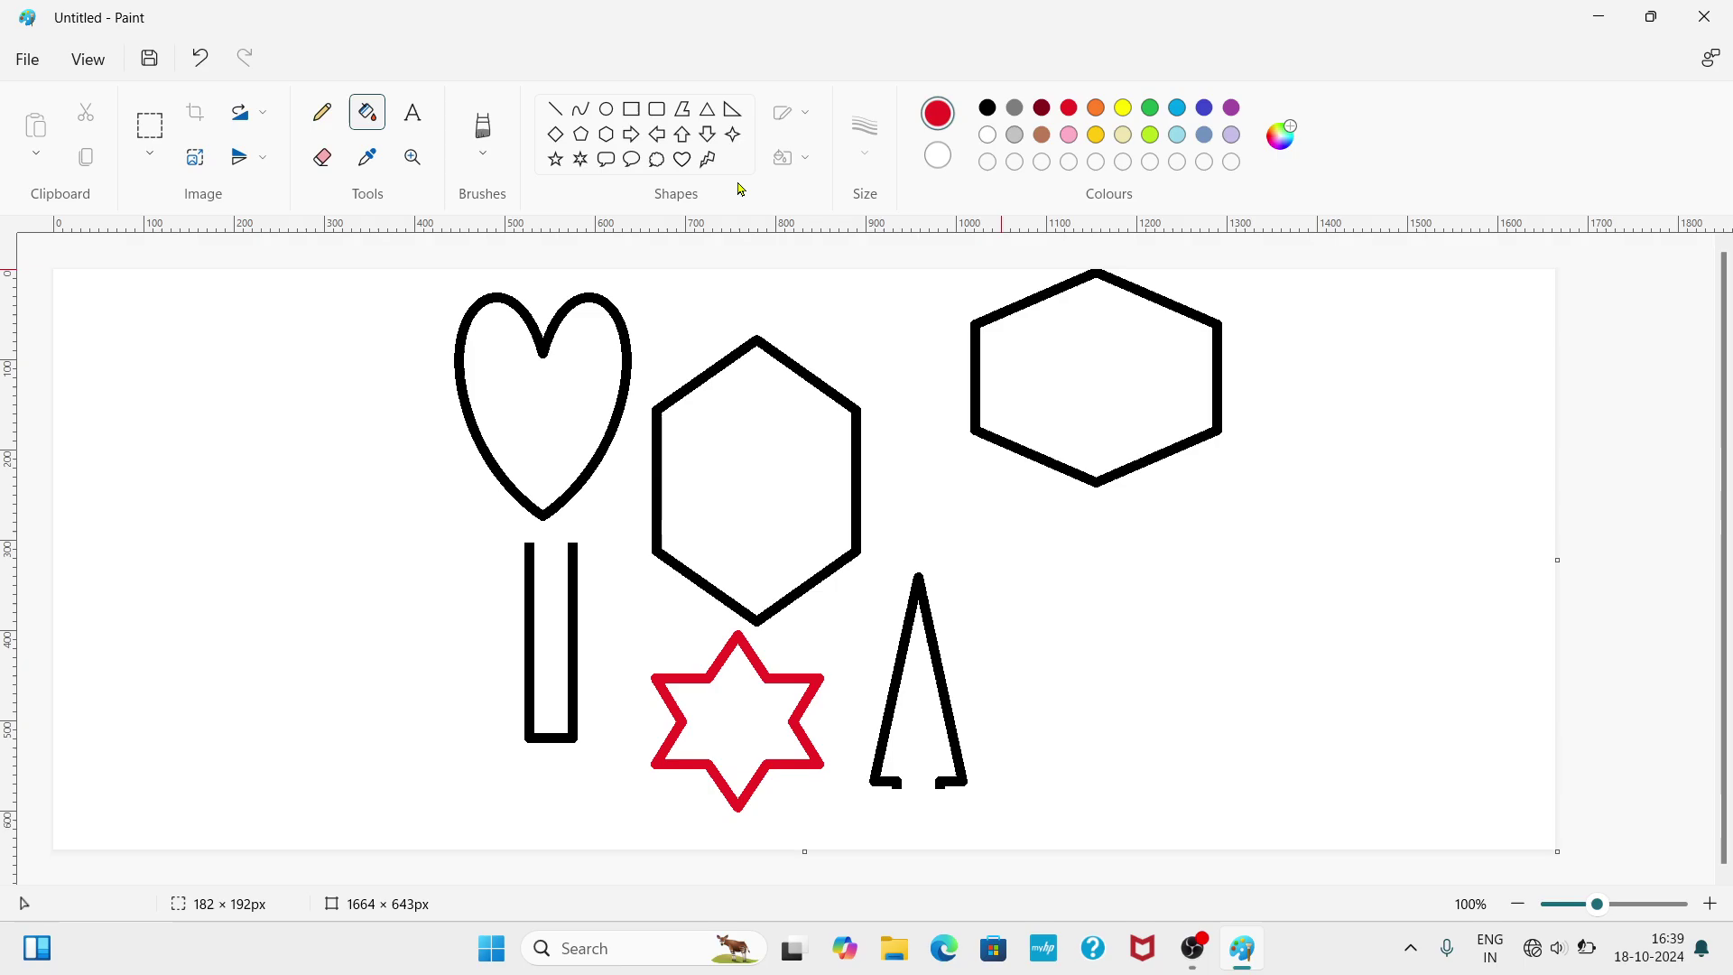
left_click(779, 496)
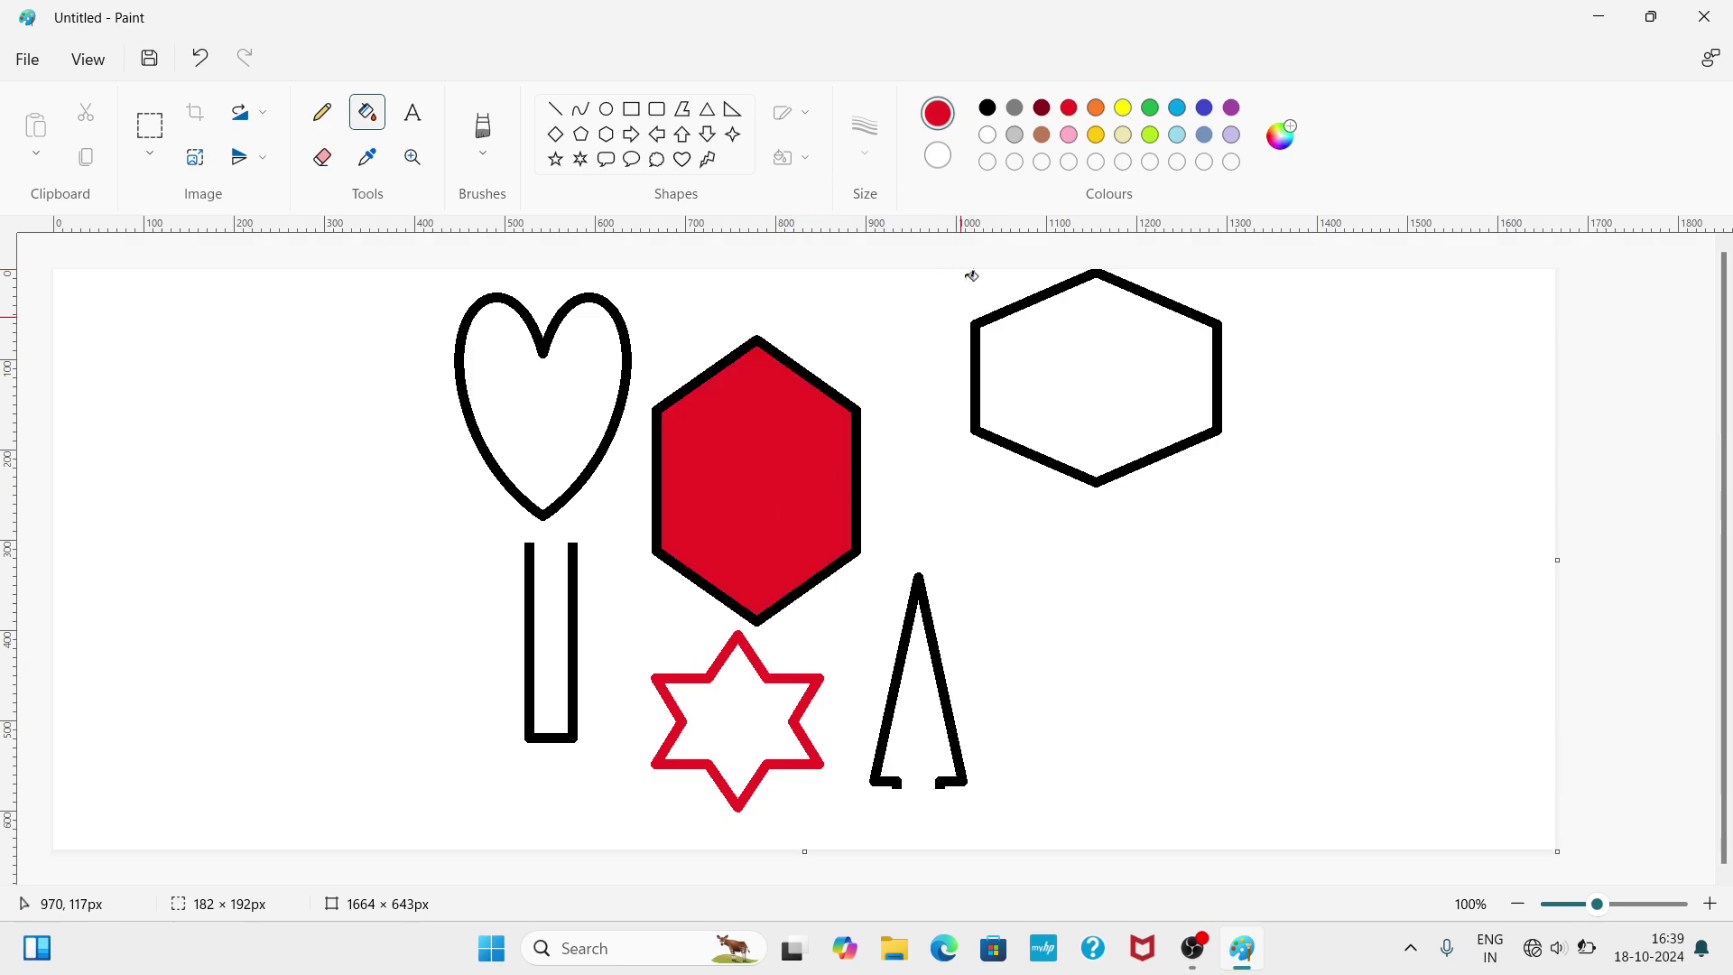
left_click(1148, 112)
left_click(1091, 353)
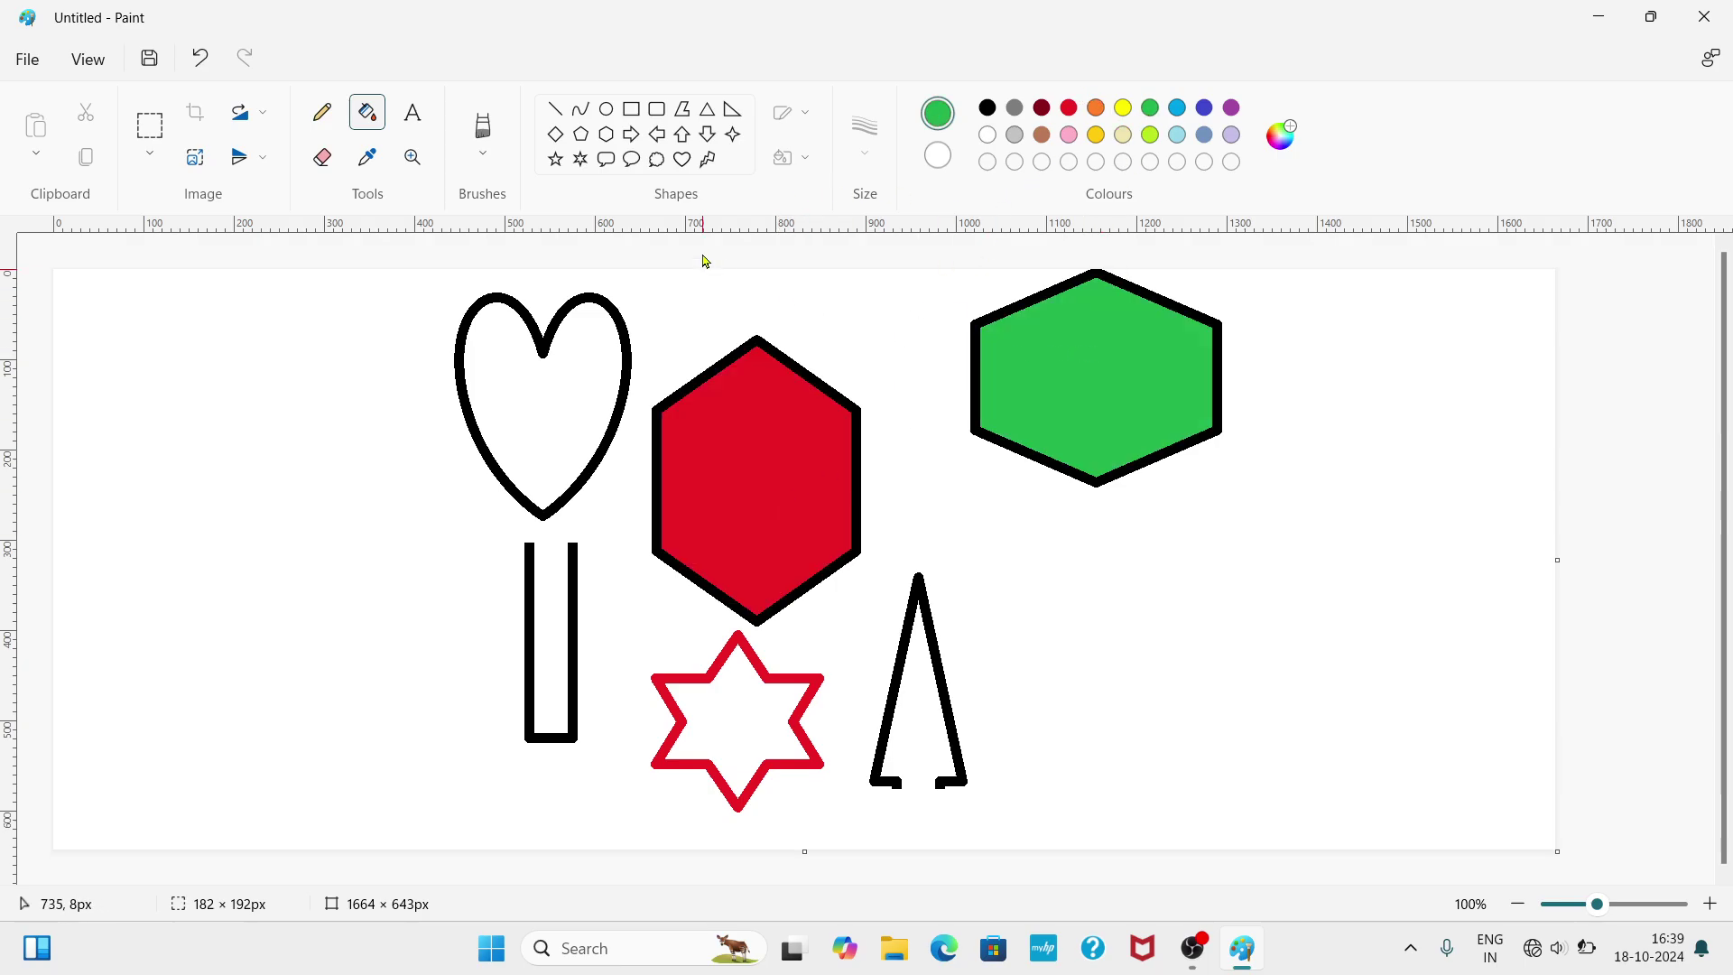
left_click(572, 415)
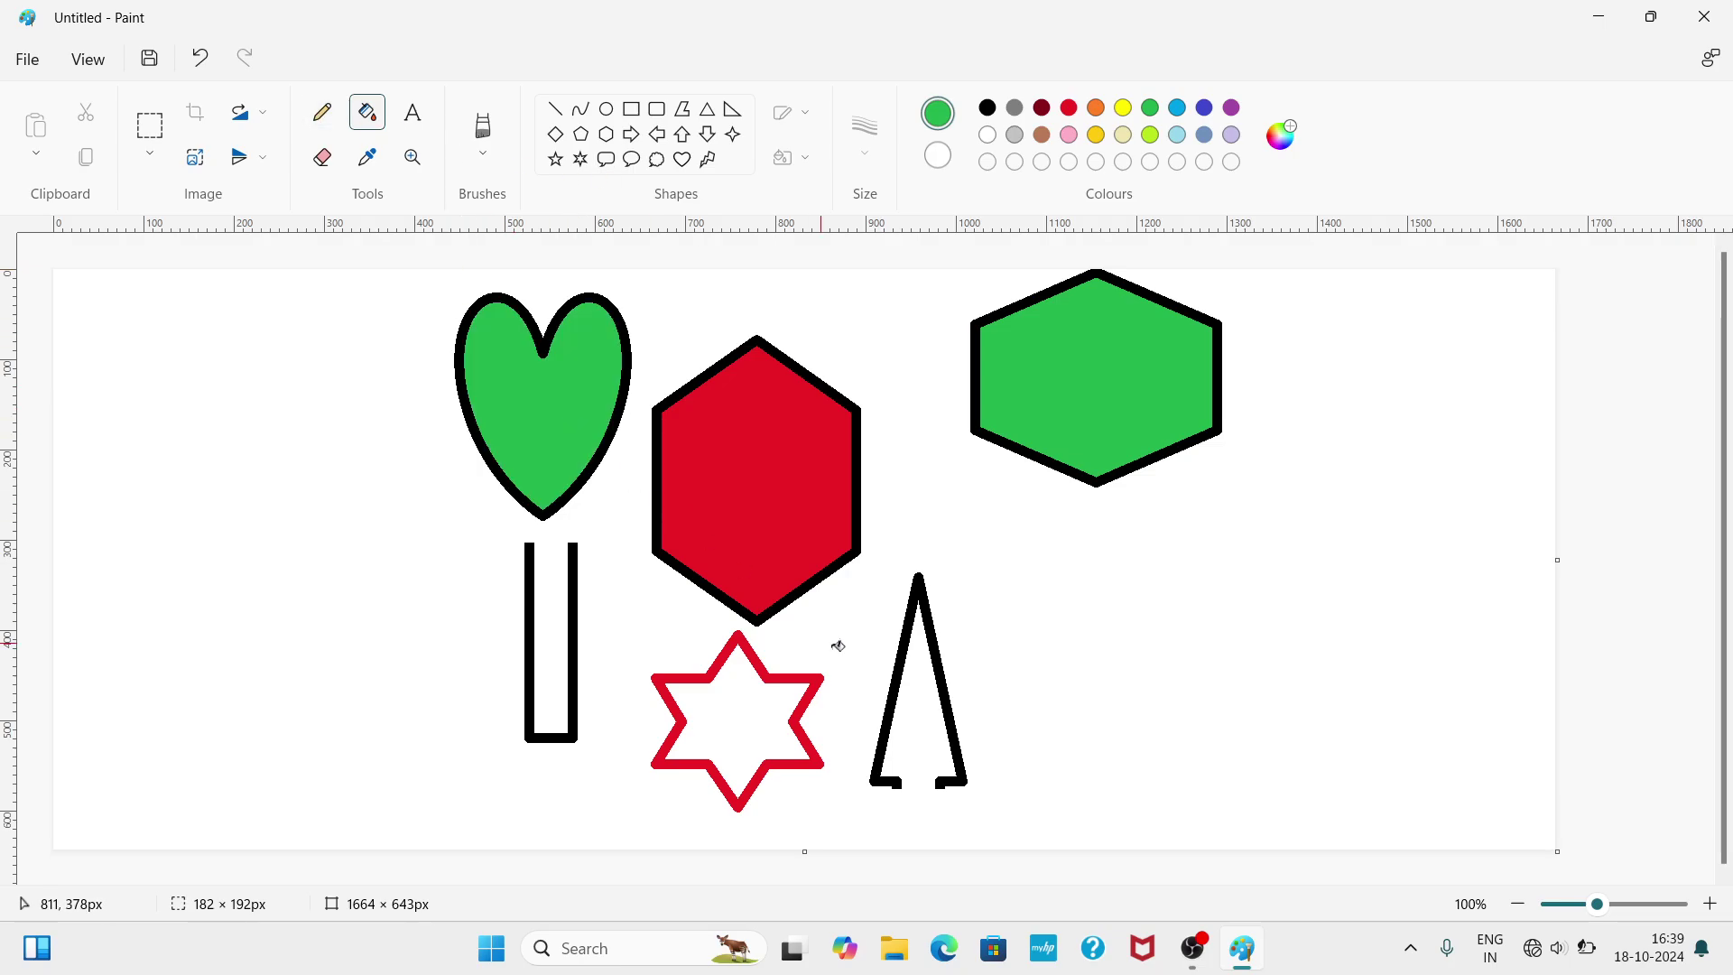
left_click(758, 732)
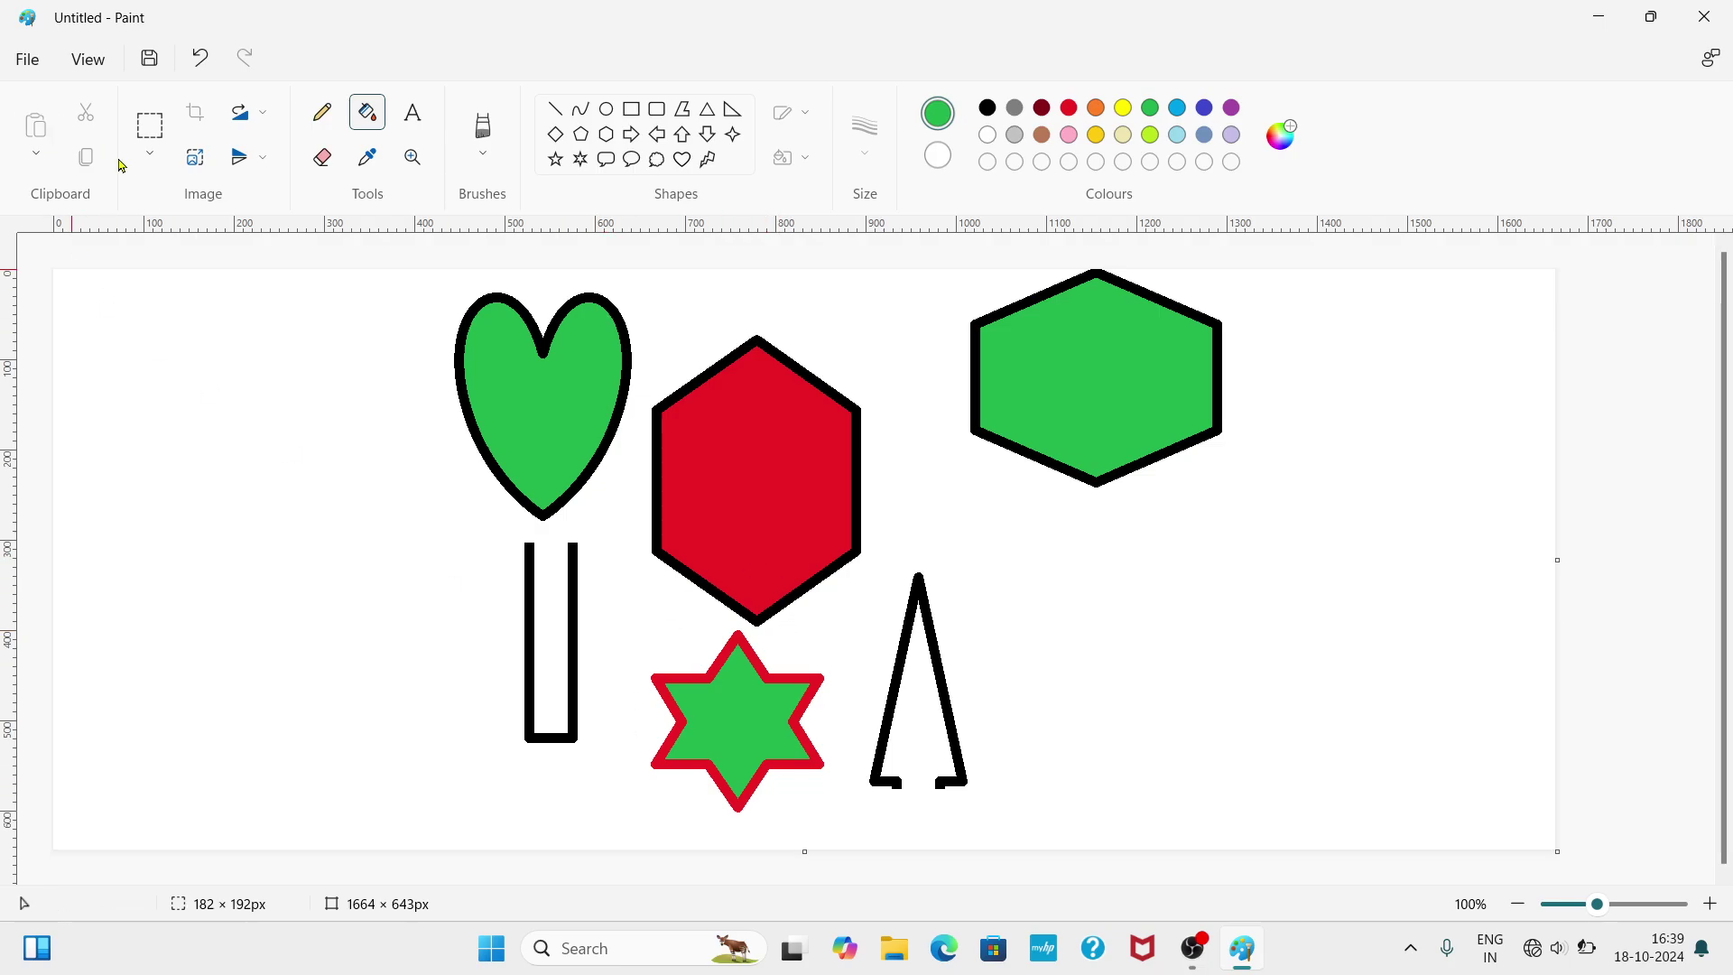
- Try moving the star to the right with a rectangular selection about 348 × 239 px, and undo the move
left_click(150, 152)
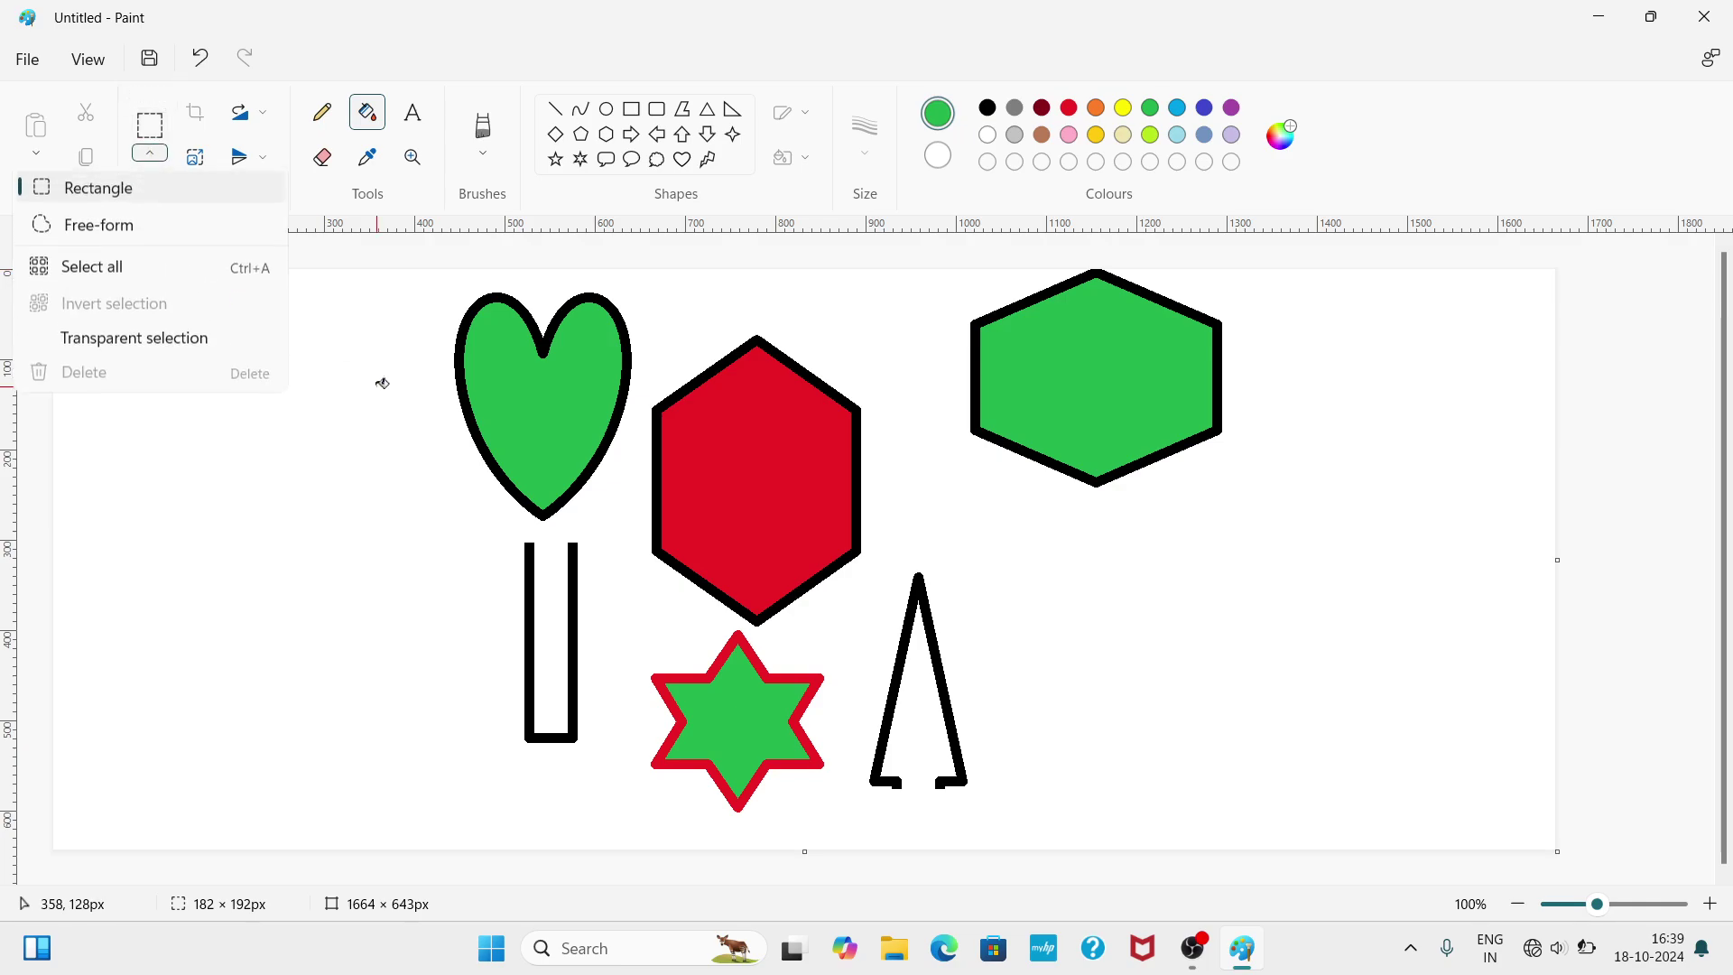
left_click(143, 198)
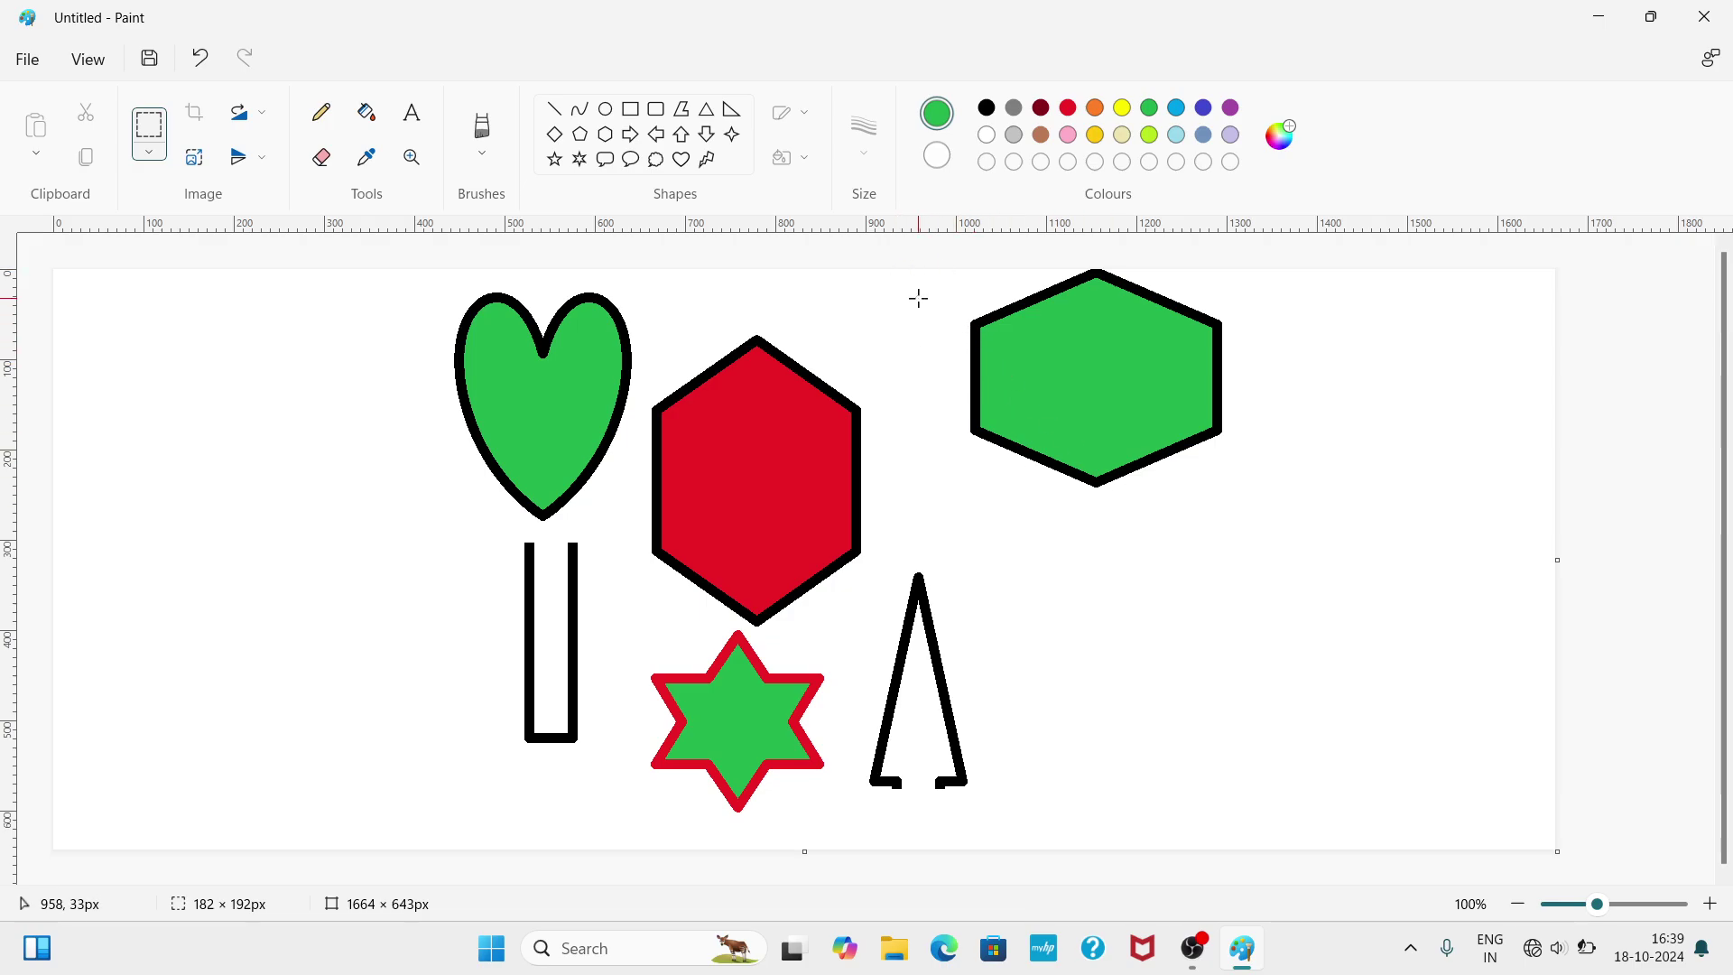
left_click_drag(913, 289, 1113, 303)
left_click(1183, 595)
left_click_drag(598, 611, 911, 824)
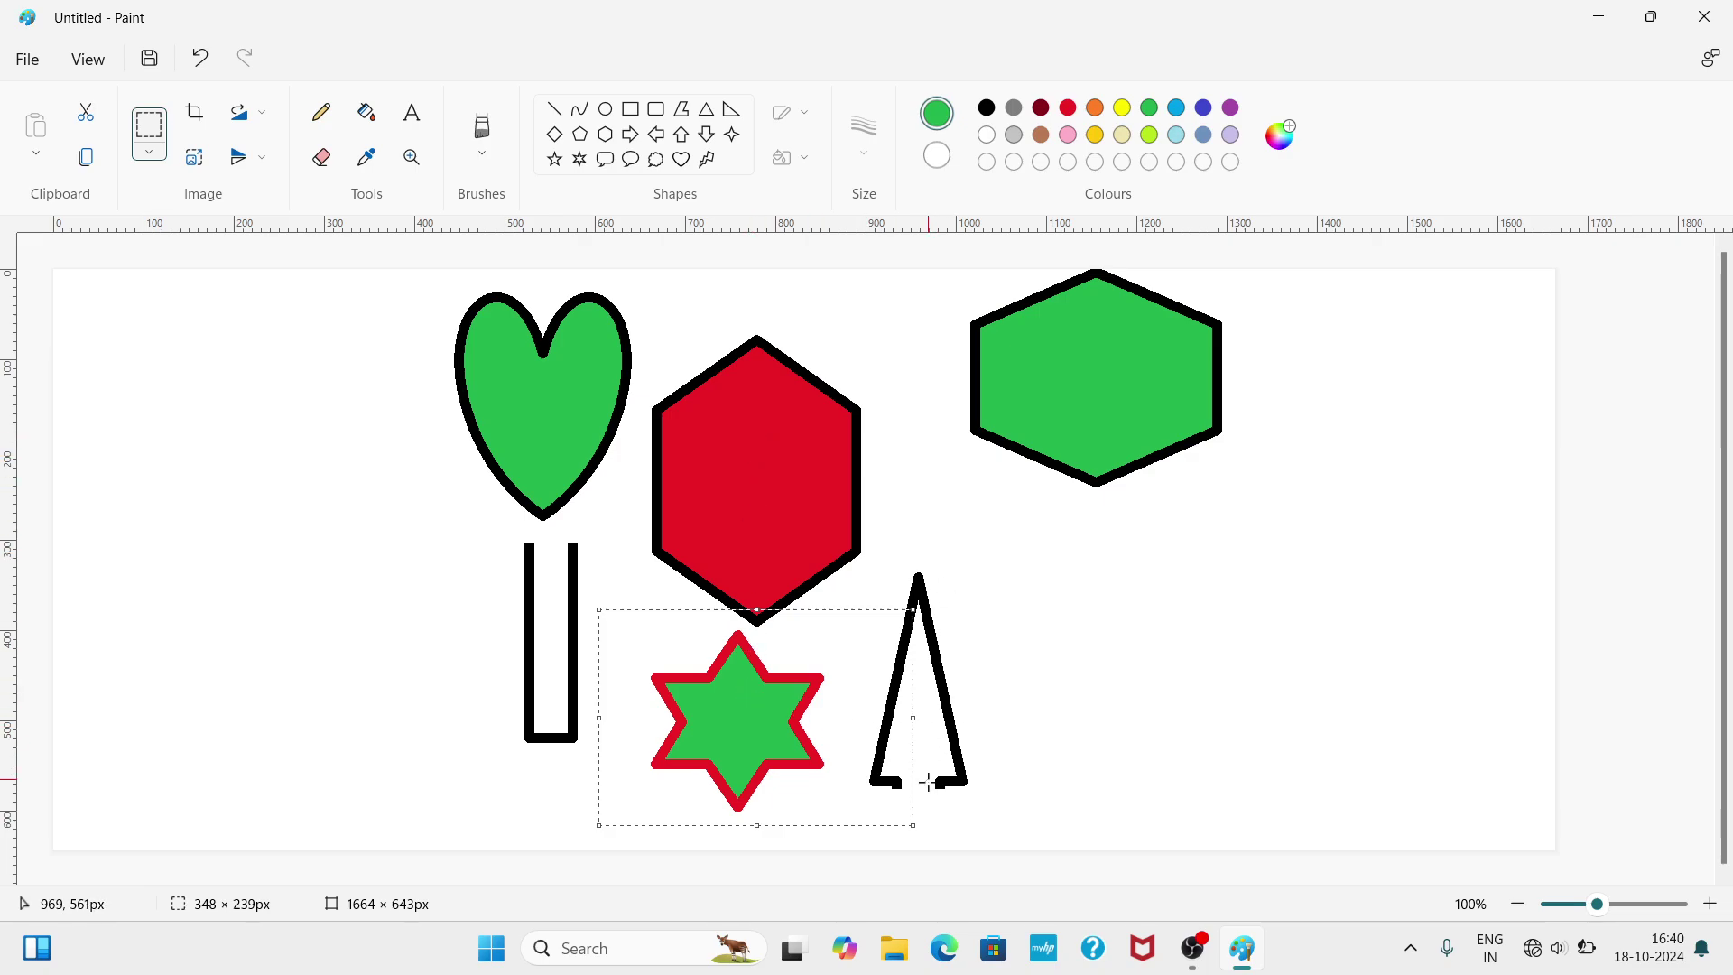
left_click_drag(787, 713, 1305, 689)
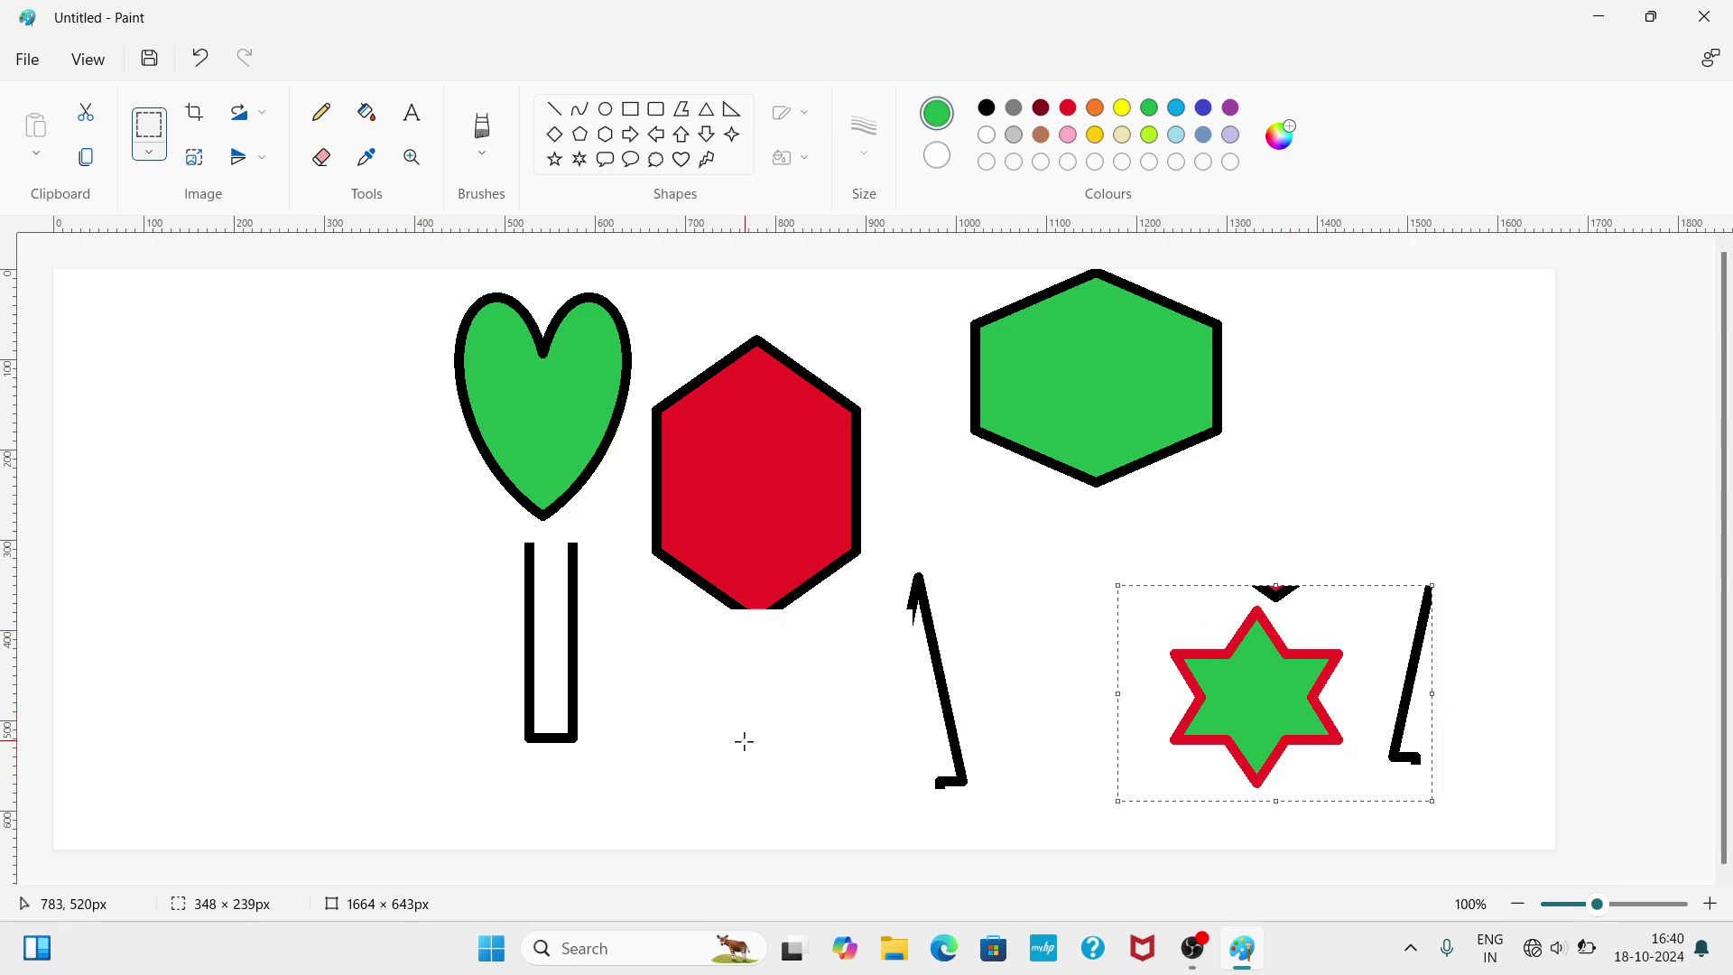
key("ctrl+z")
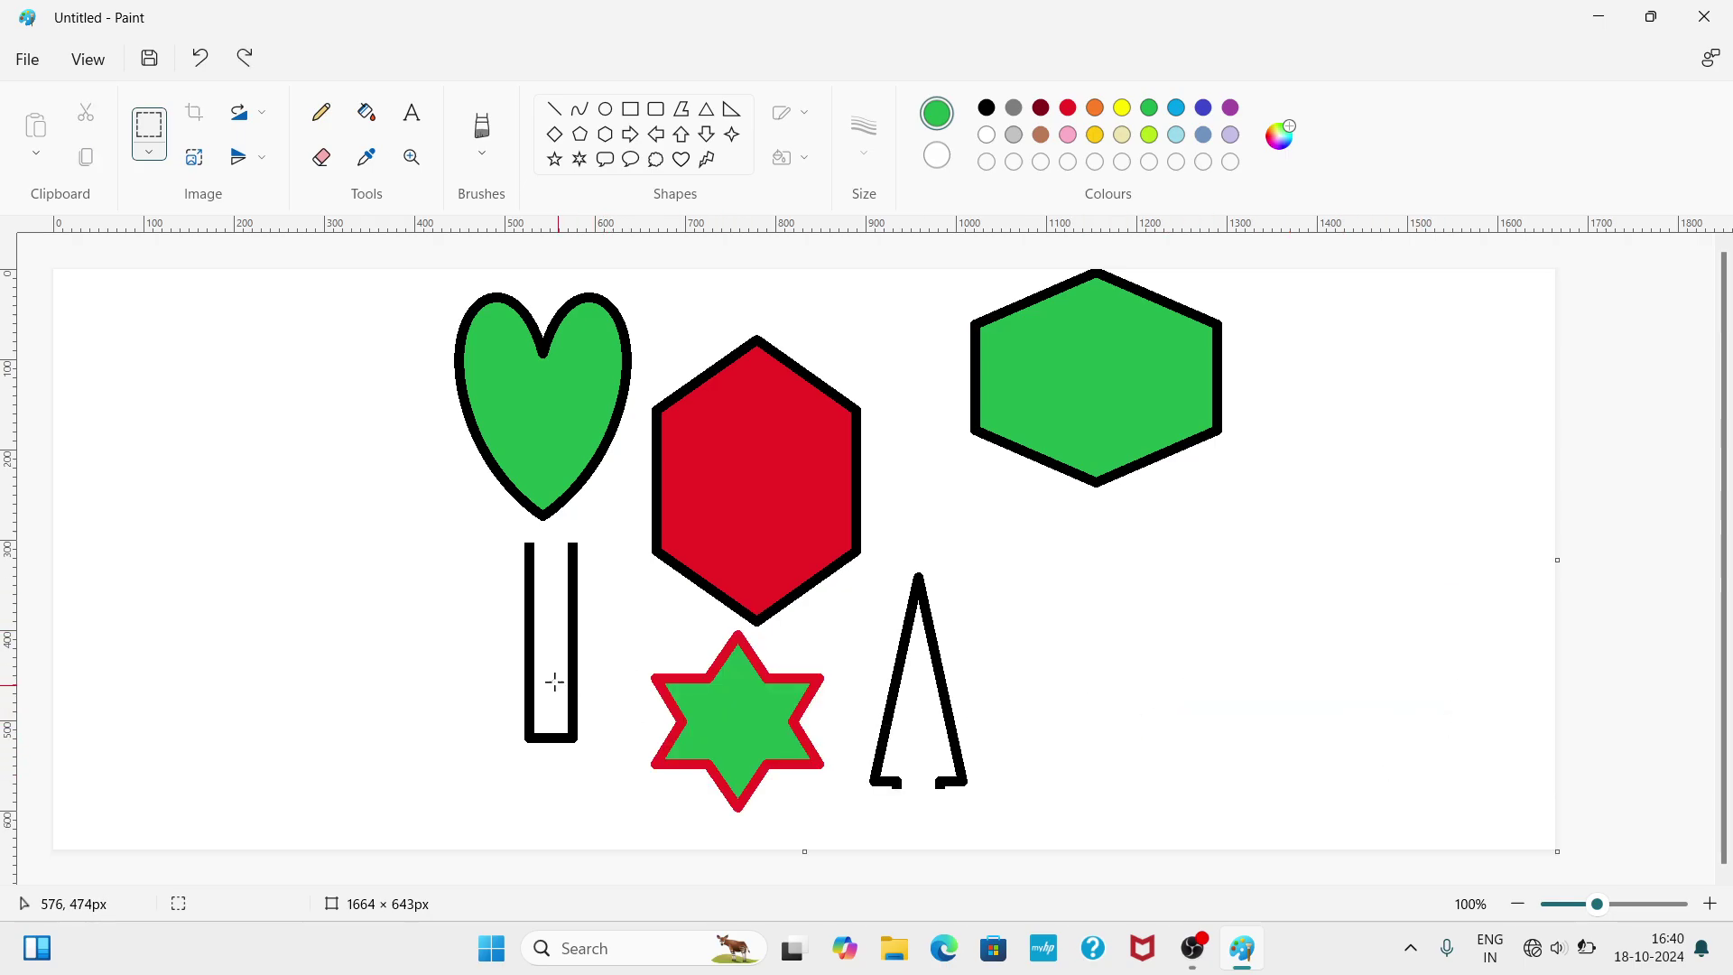
- Select only the star with a free-form selection, move it to the canvas's right edge and deselect it
left_click(148, 155)
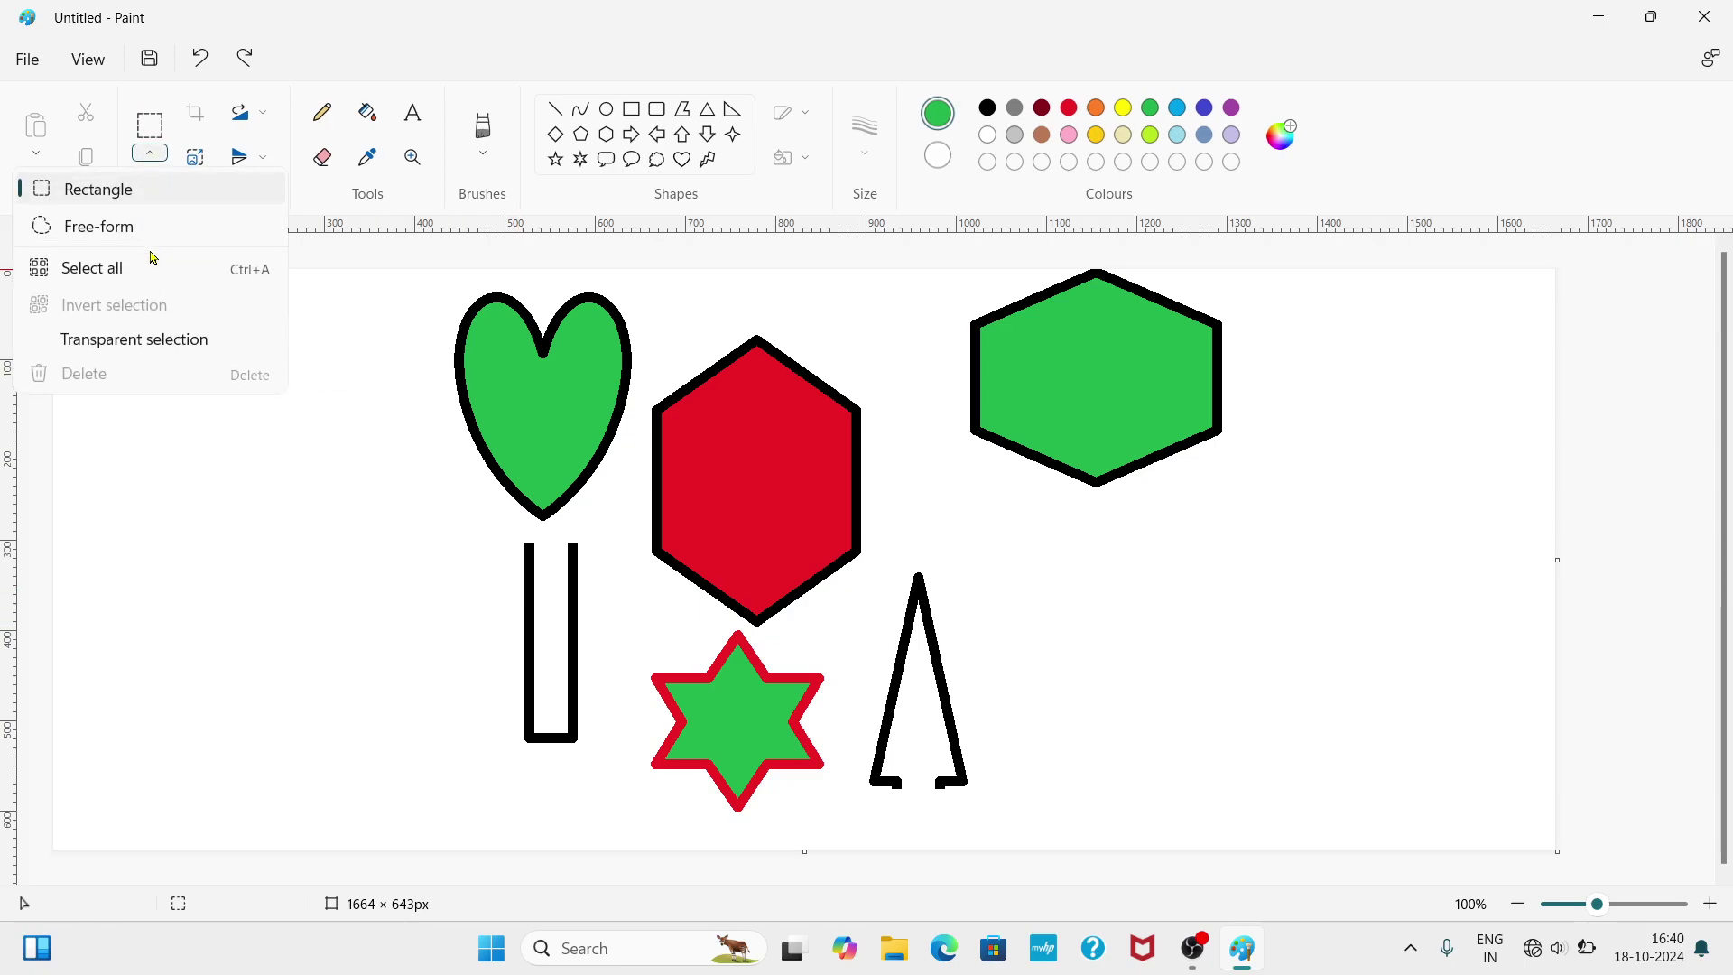
left_click(150, 231)
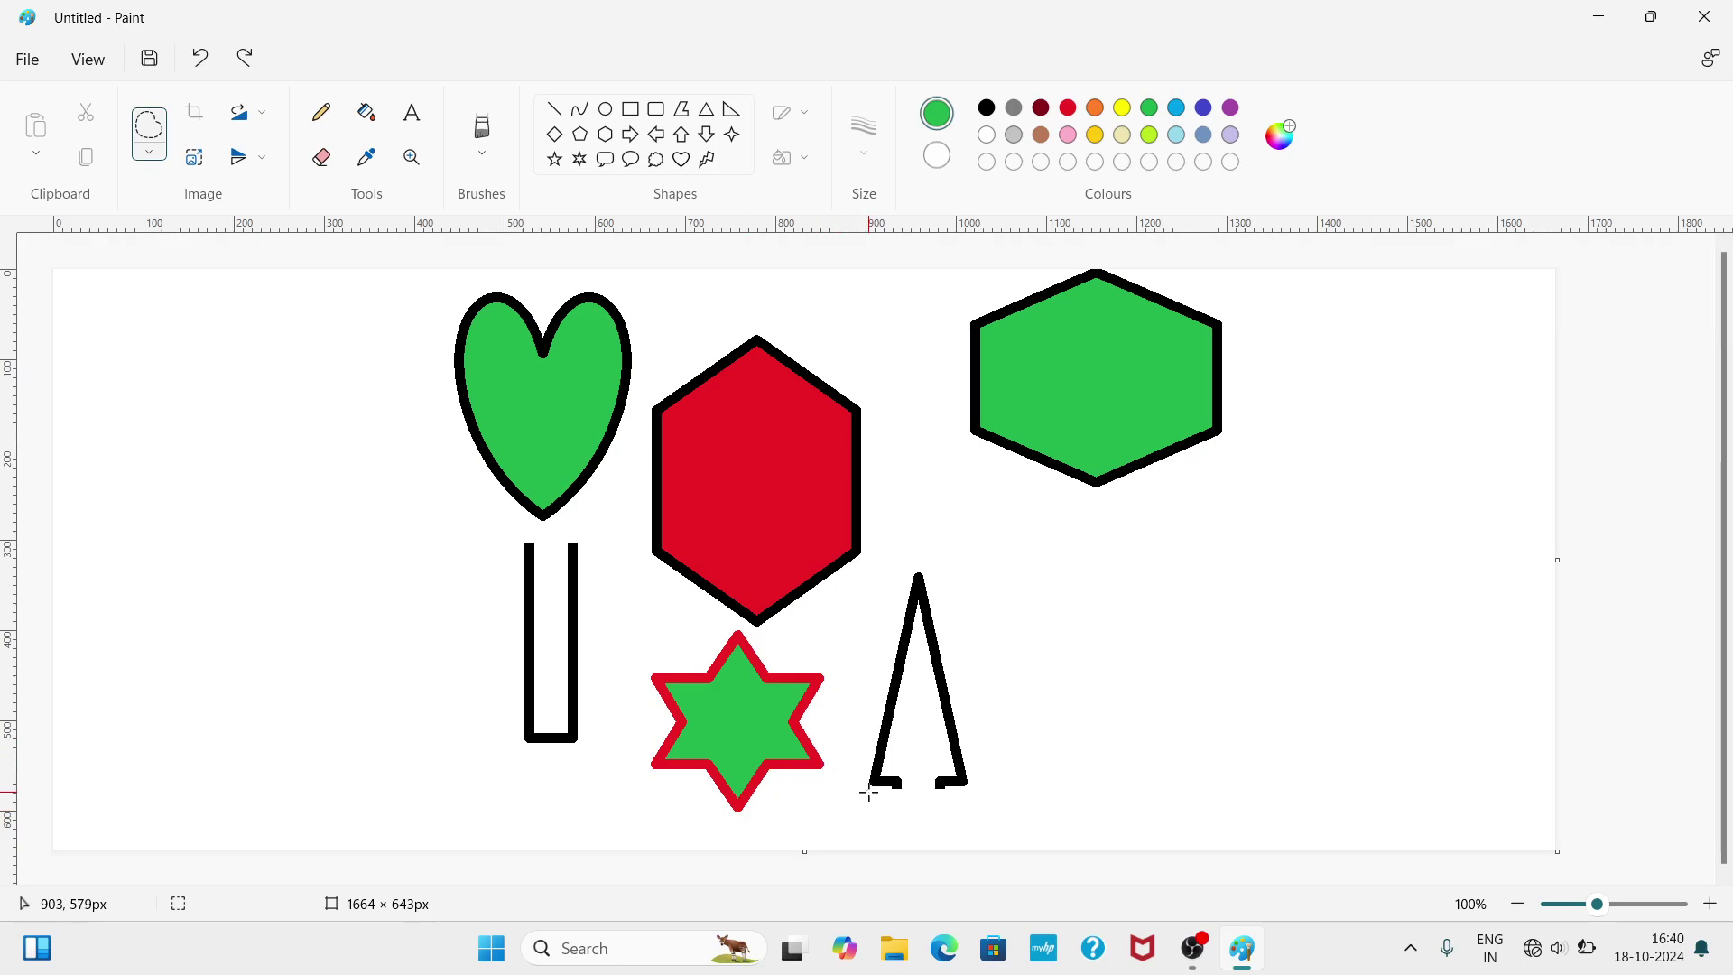
mouse_move(847, 763)
left_mouse_down()
mouse_move(851, 691)
mouse_move(816, 656)
mouse_move(722, 624)
mouse_move(650, 658)
mouse_move(607, 722)
mouse_move(648, 899)
mouse_move(837, 866)
mouse_move(863, 804)
mouse_move(849, 754)
left_mouse_up()
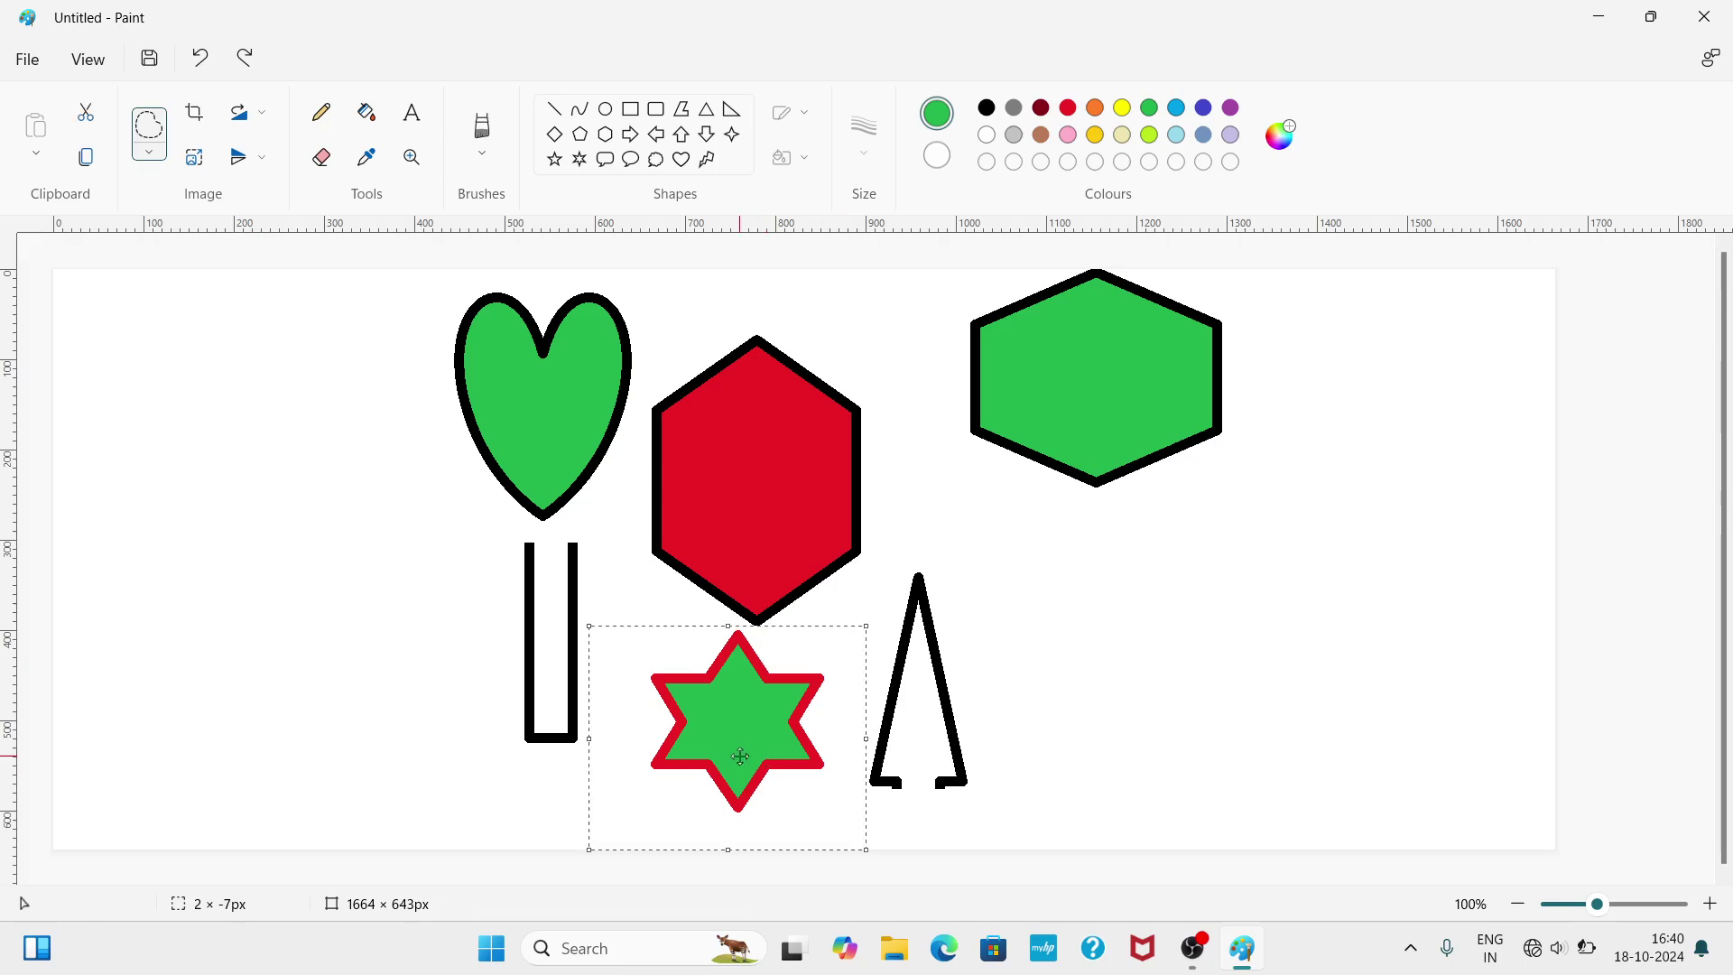
left_click_drag(740, 756, 1417, 700)
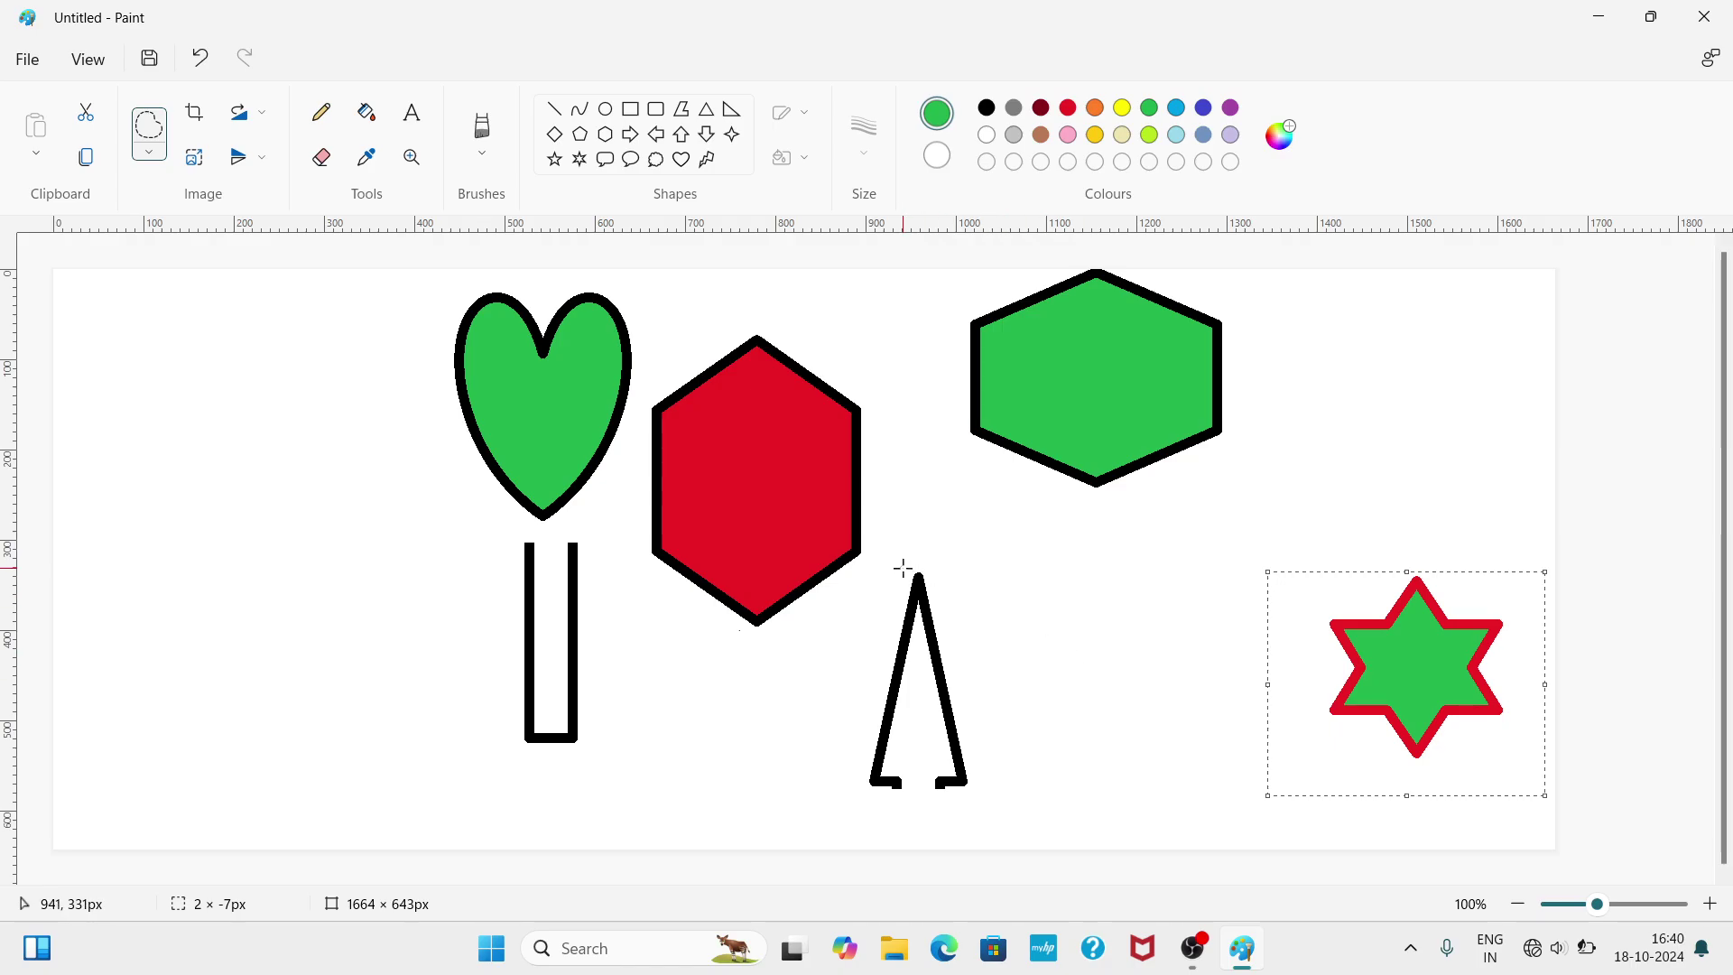
left_click(149, 151)
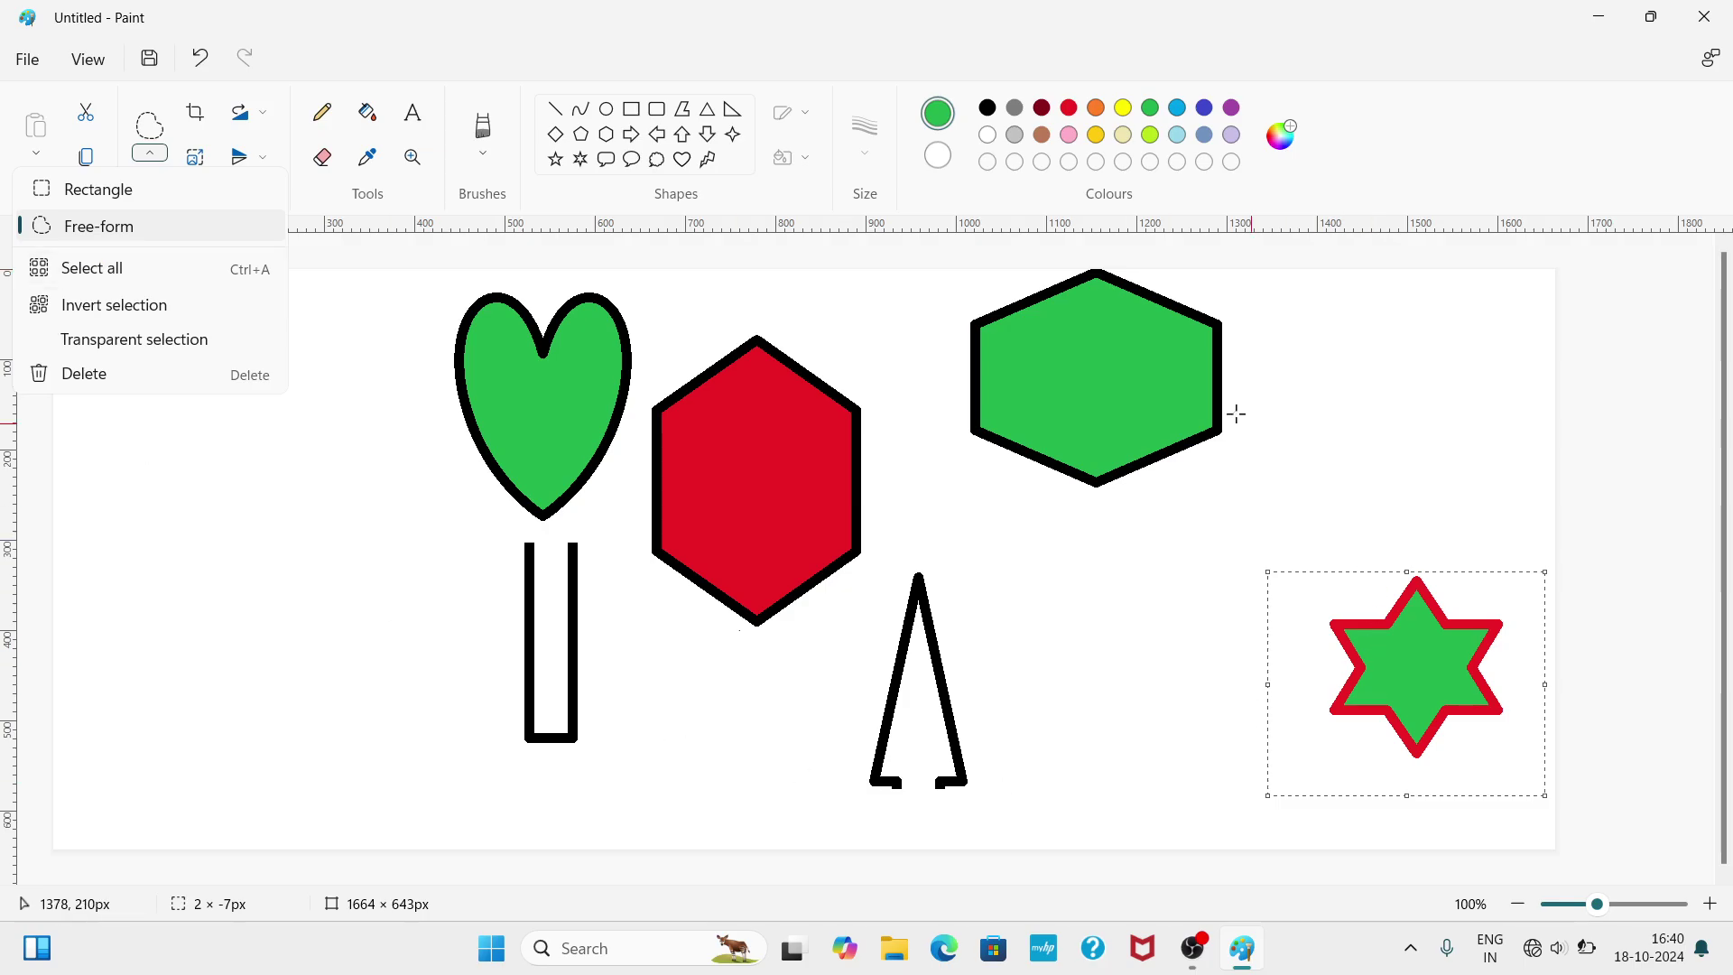
left_click(448, 549)
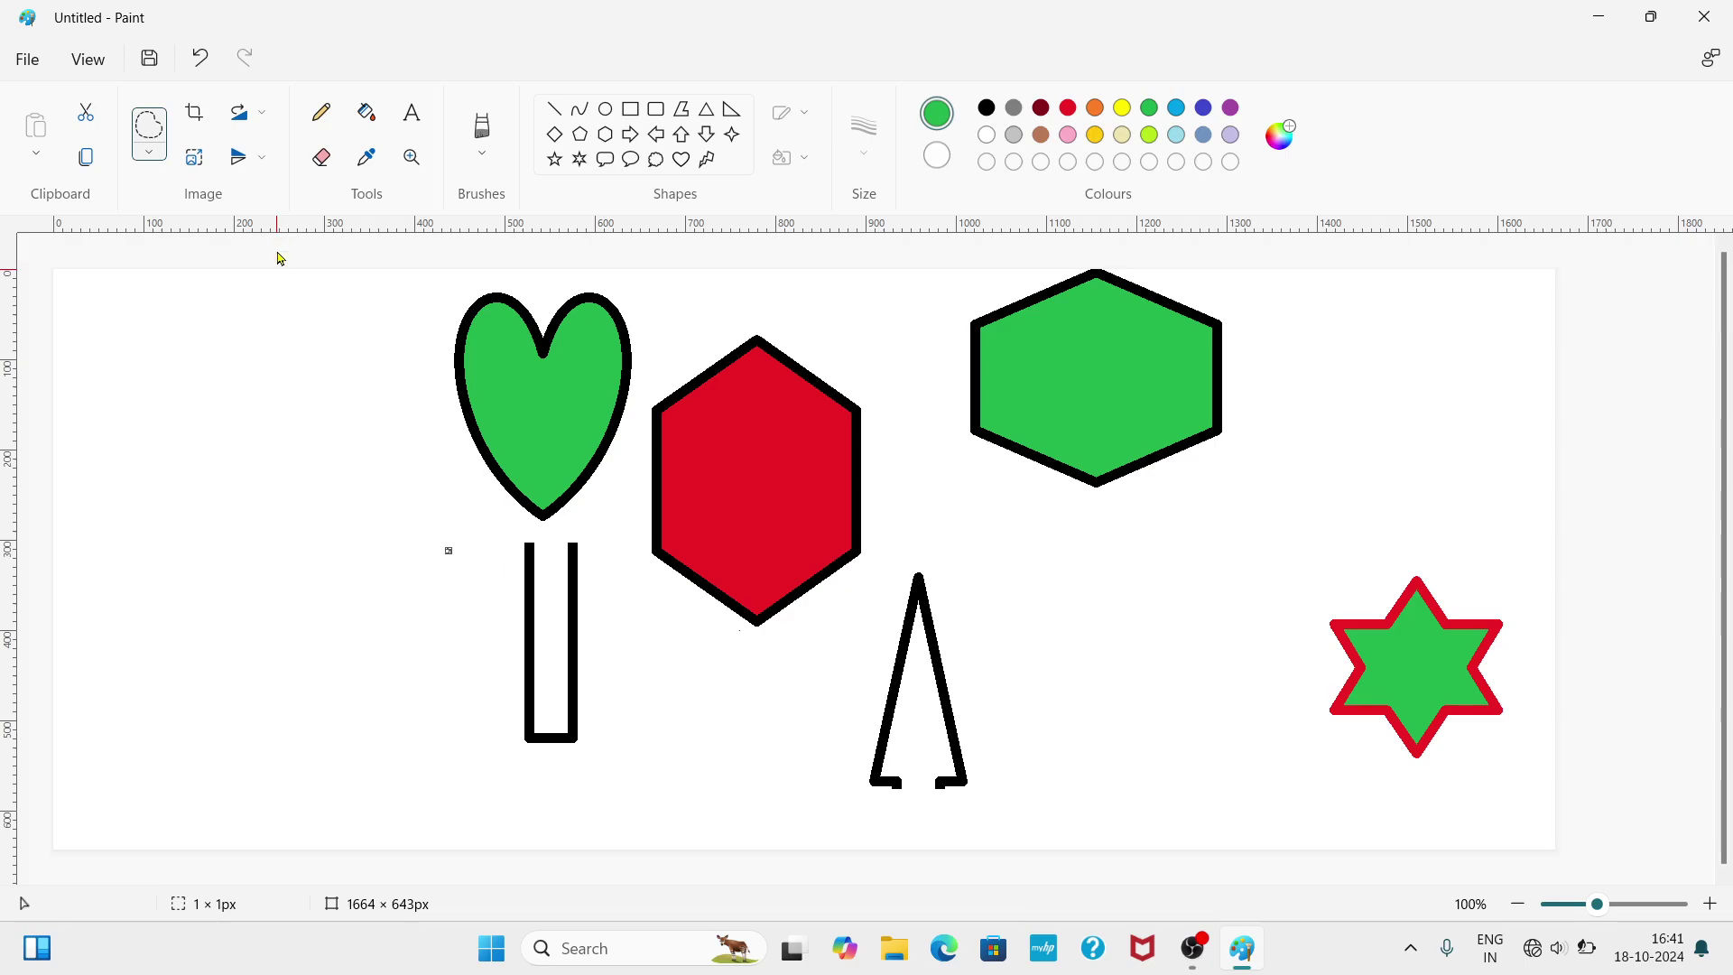
- Select the whole canvas at once, then clear the selection
left_click(158, 157)
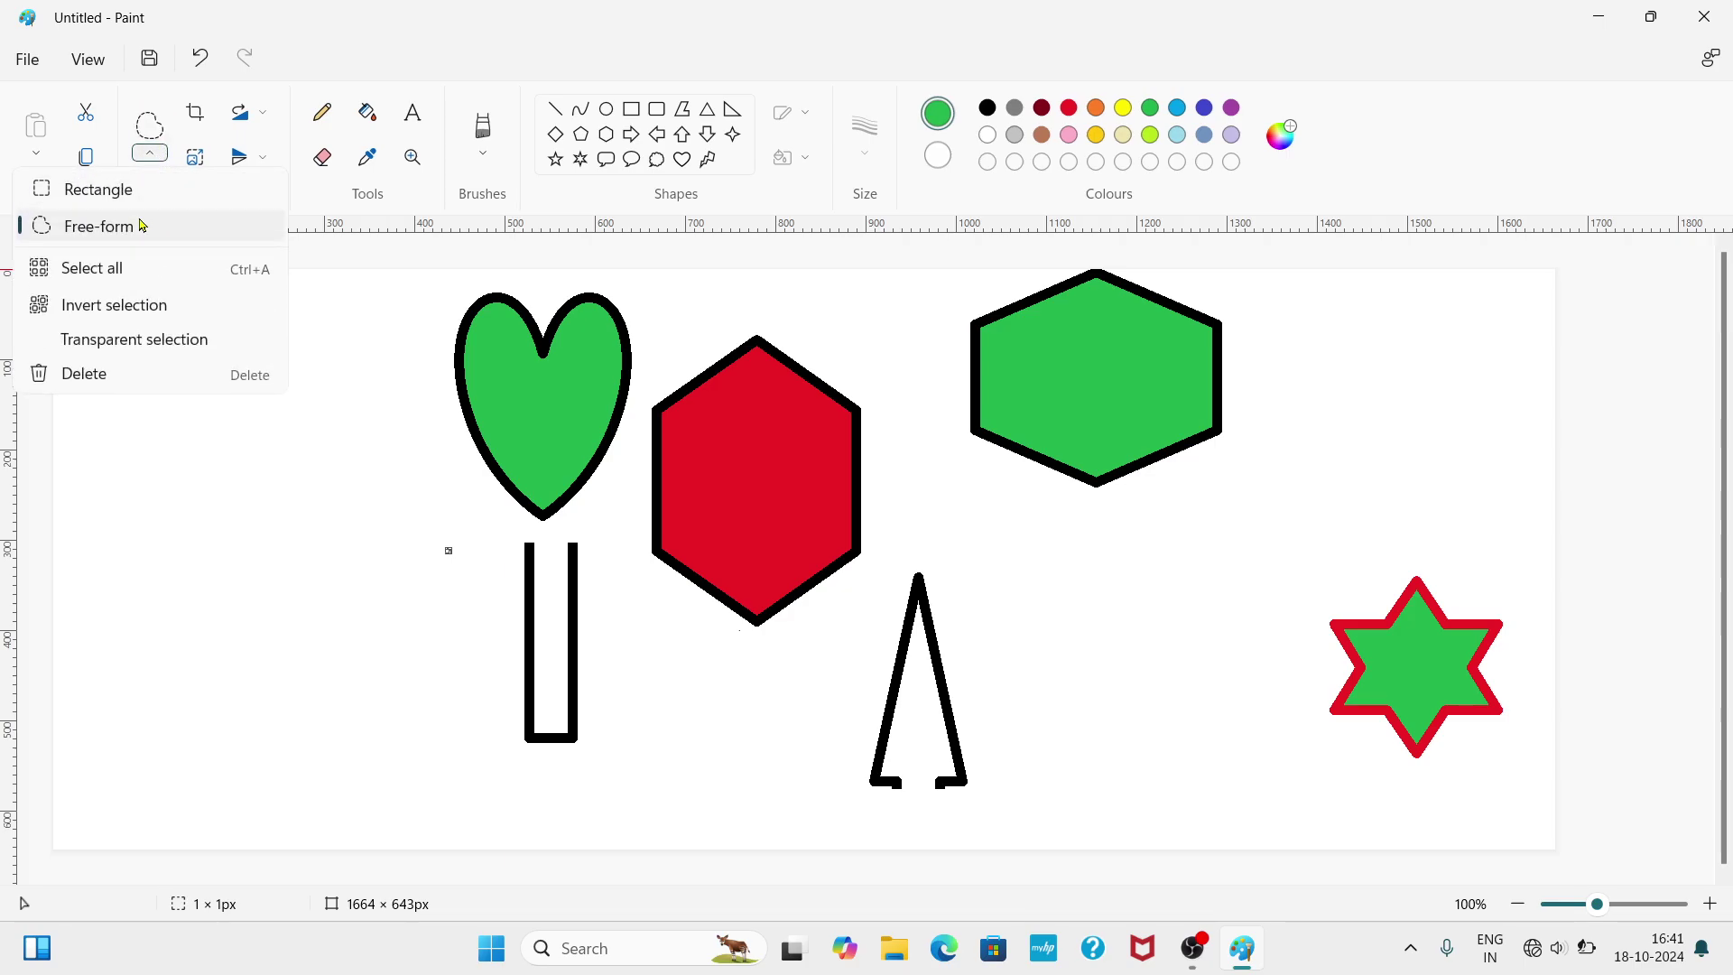
left_click(129, 272)
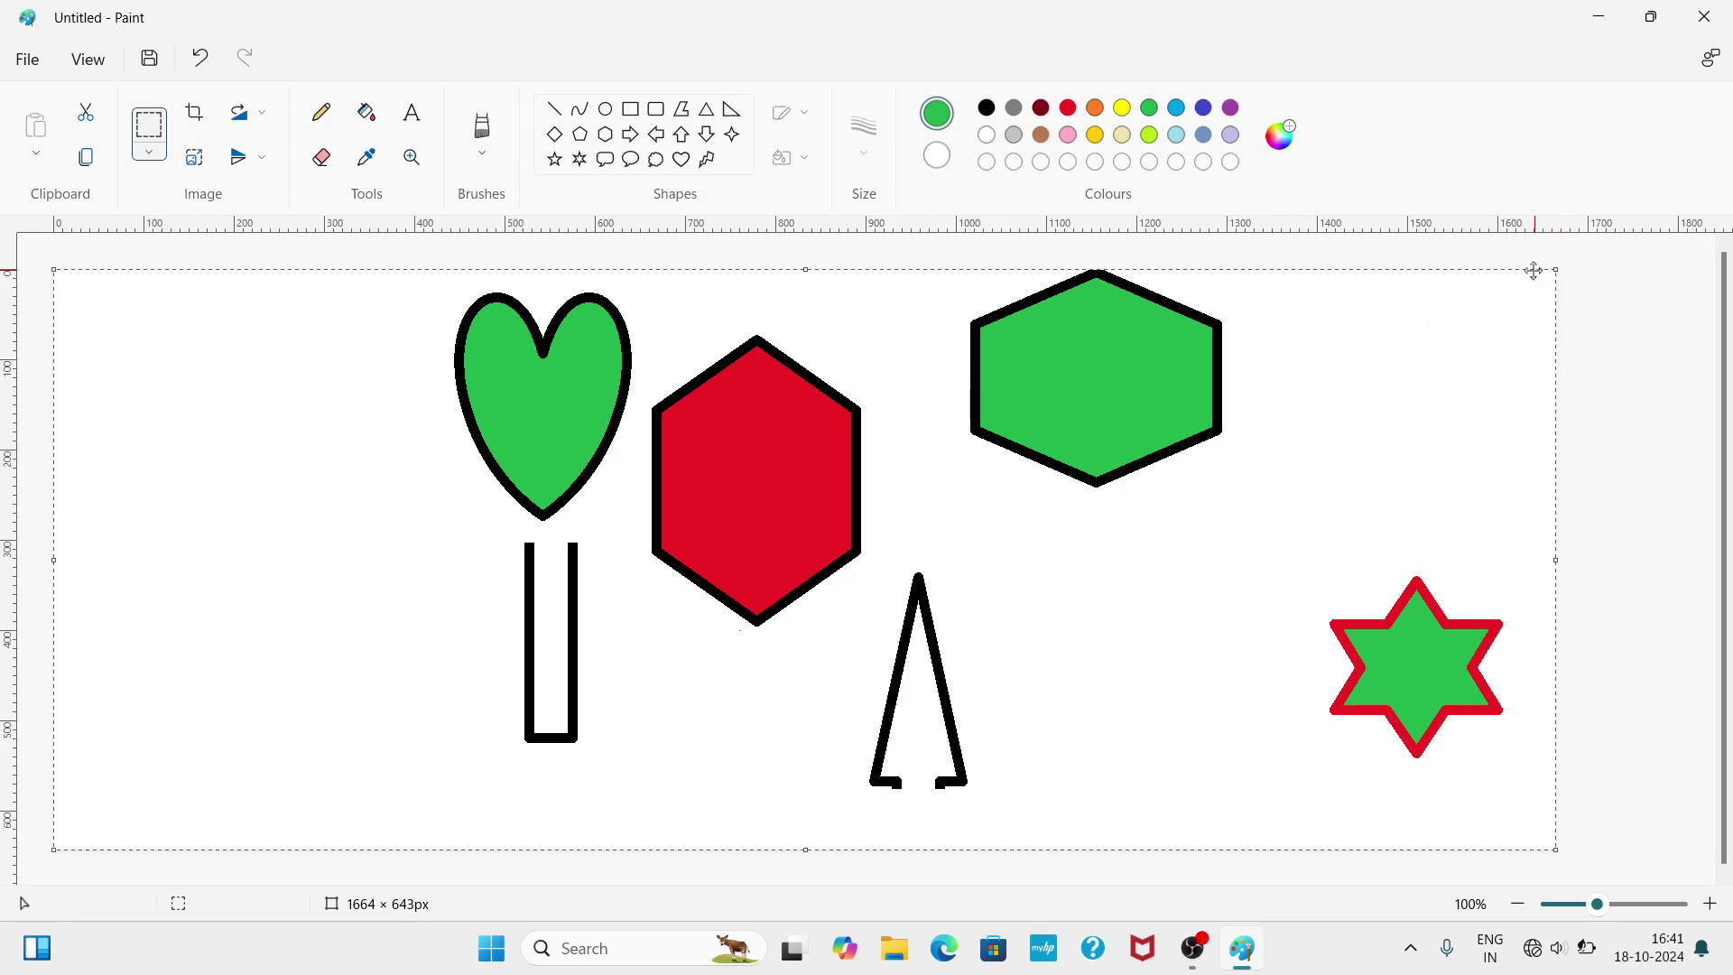
left_click(155, 159)
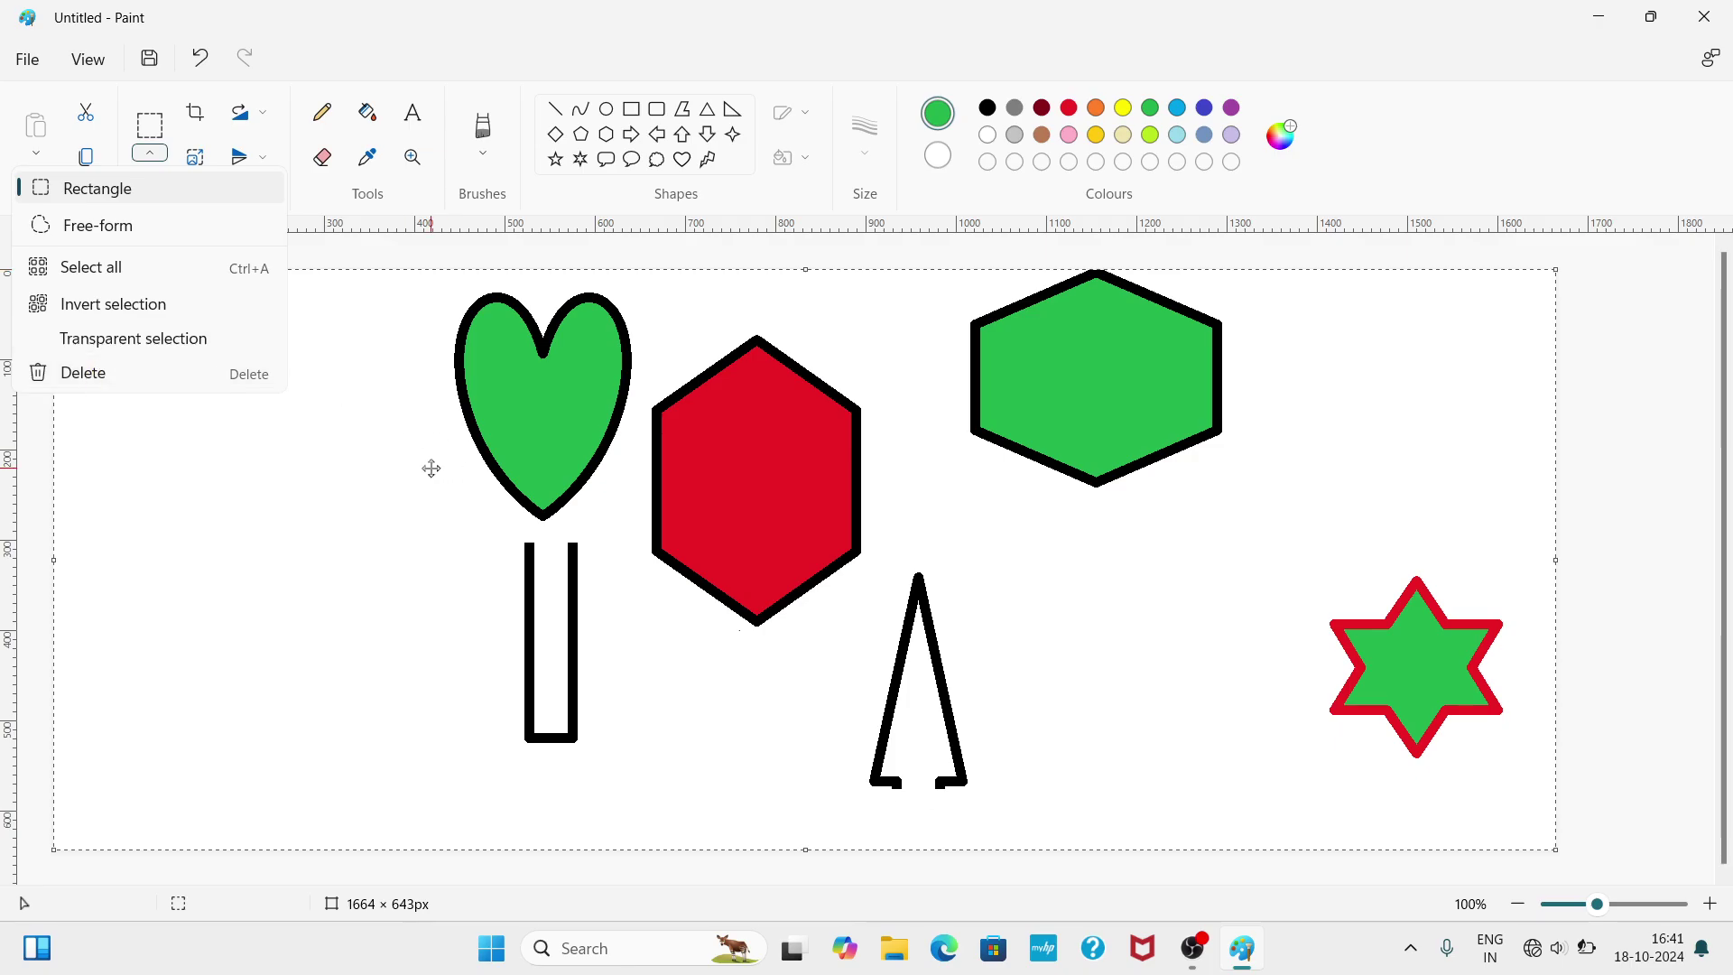
left_click(404, 577)
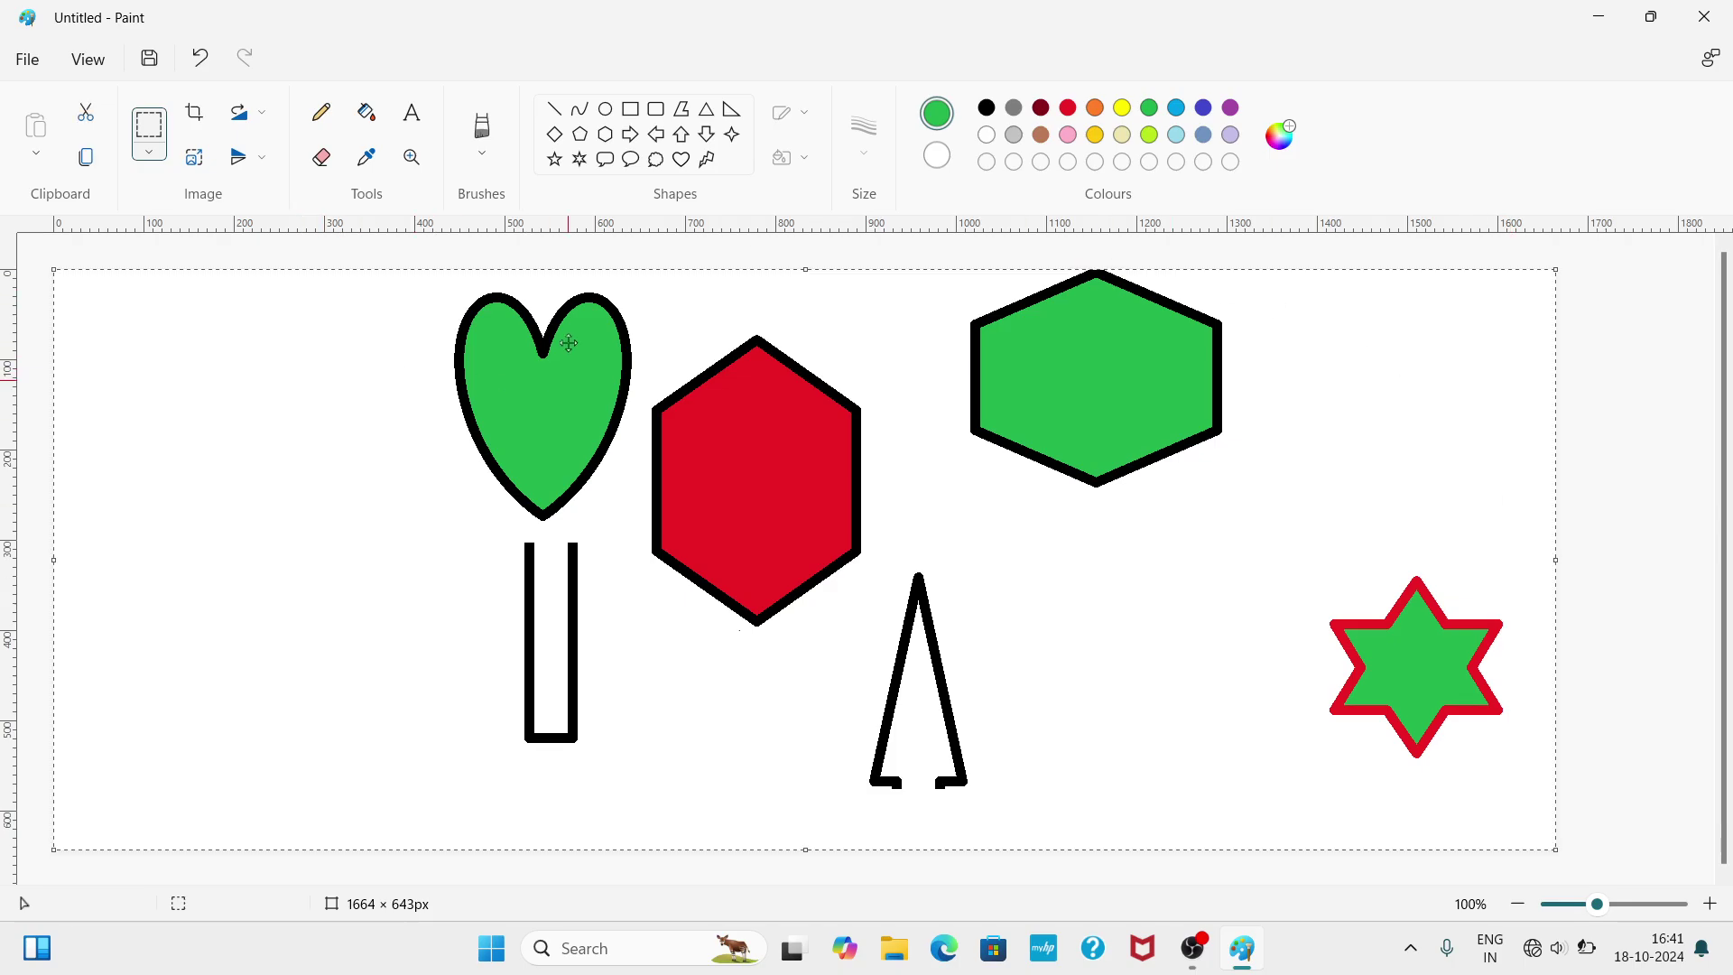
left_click(588, 259)
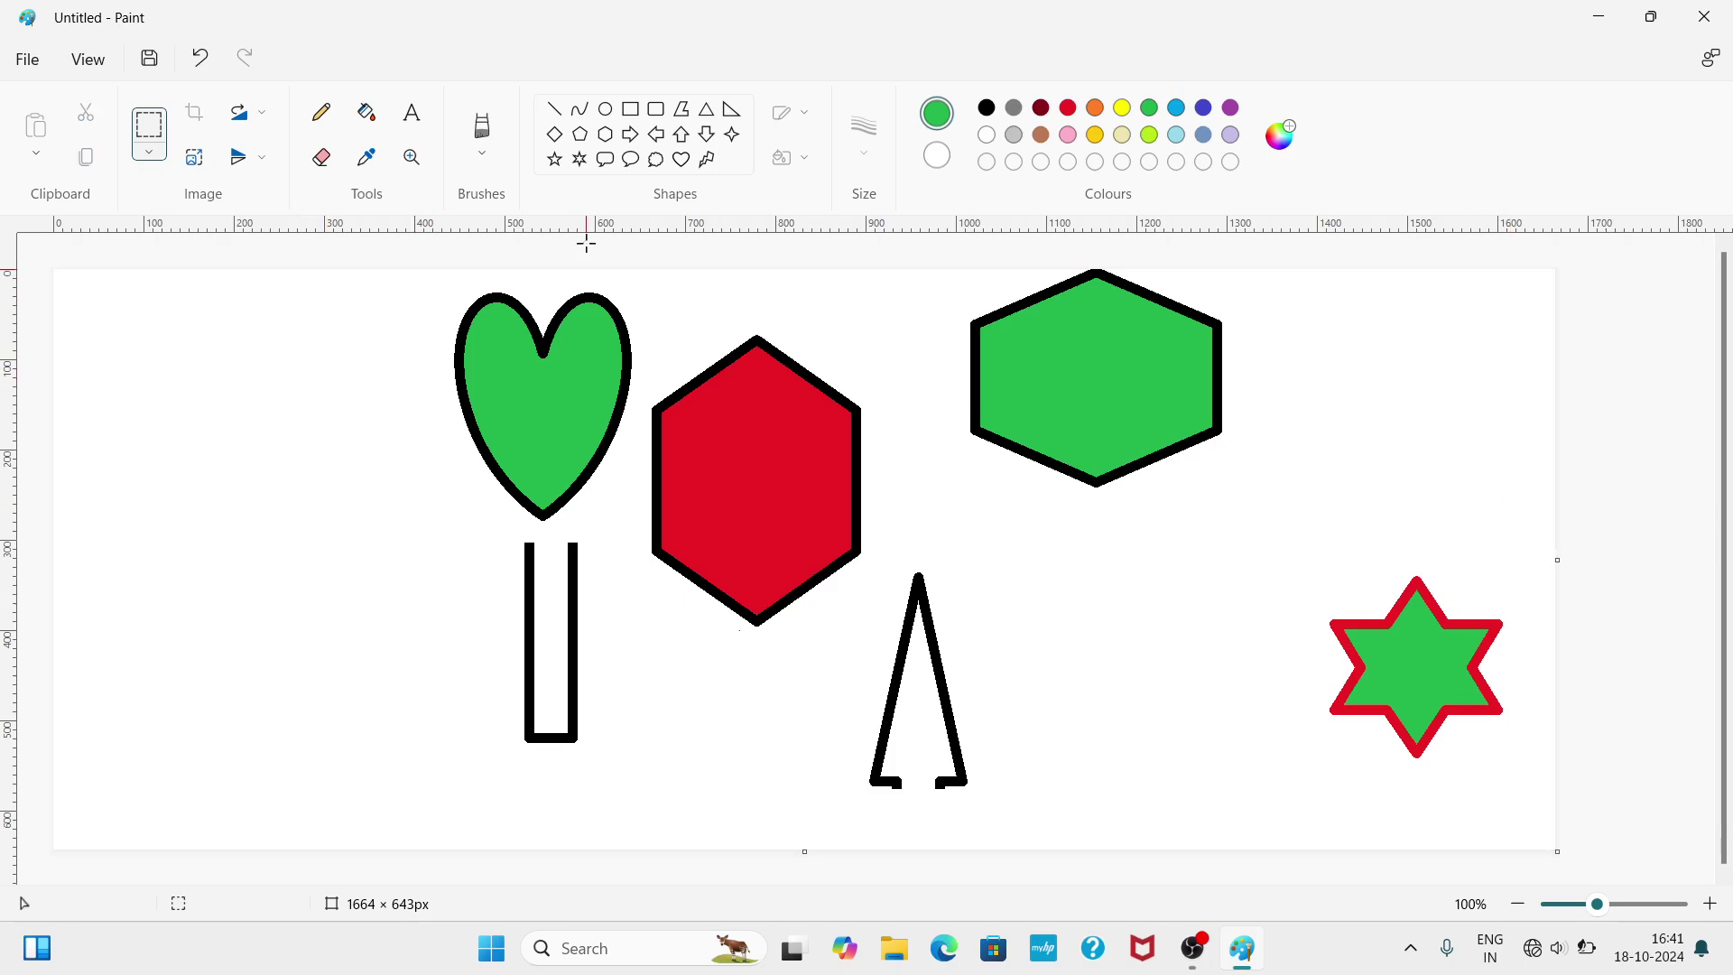
- Select everything on the canvas and delete it
left_click(150, 154)
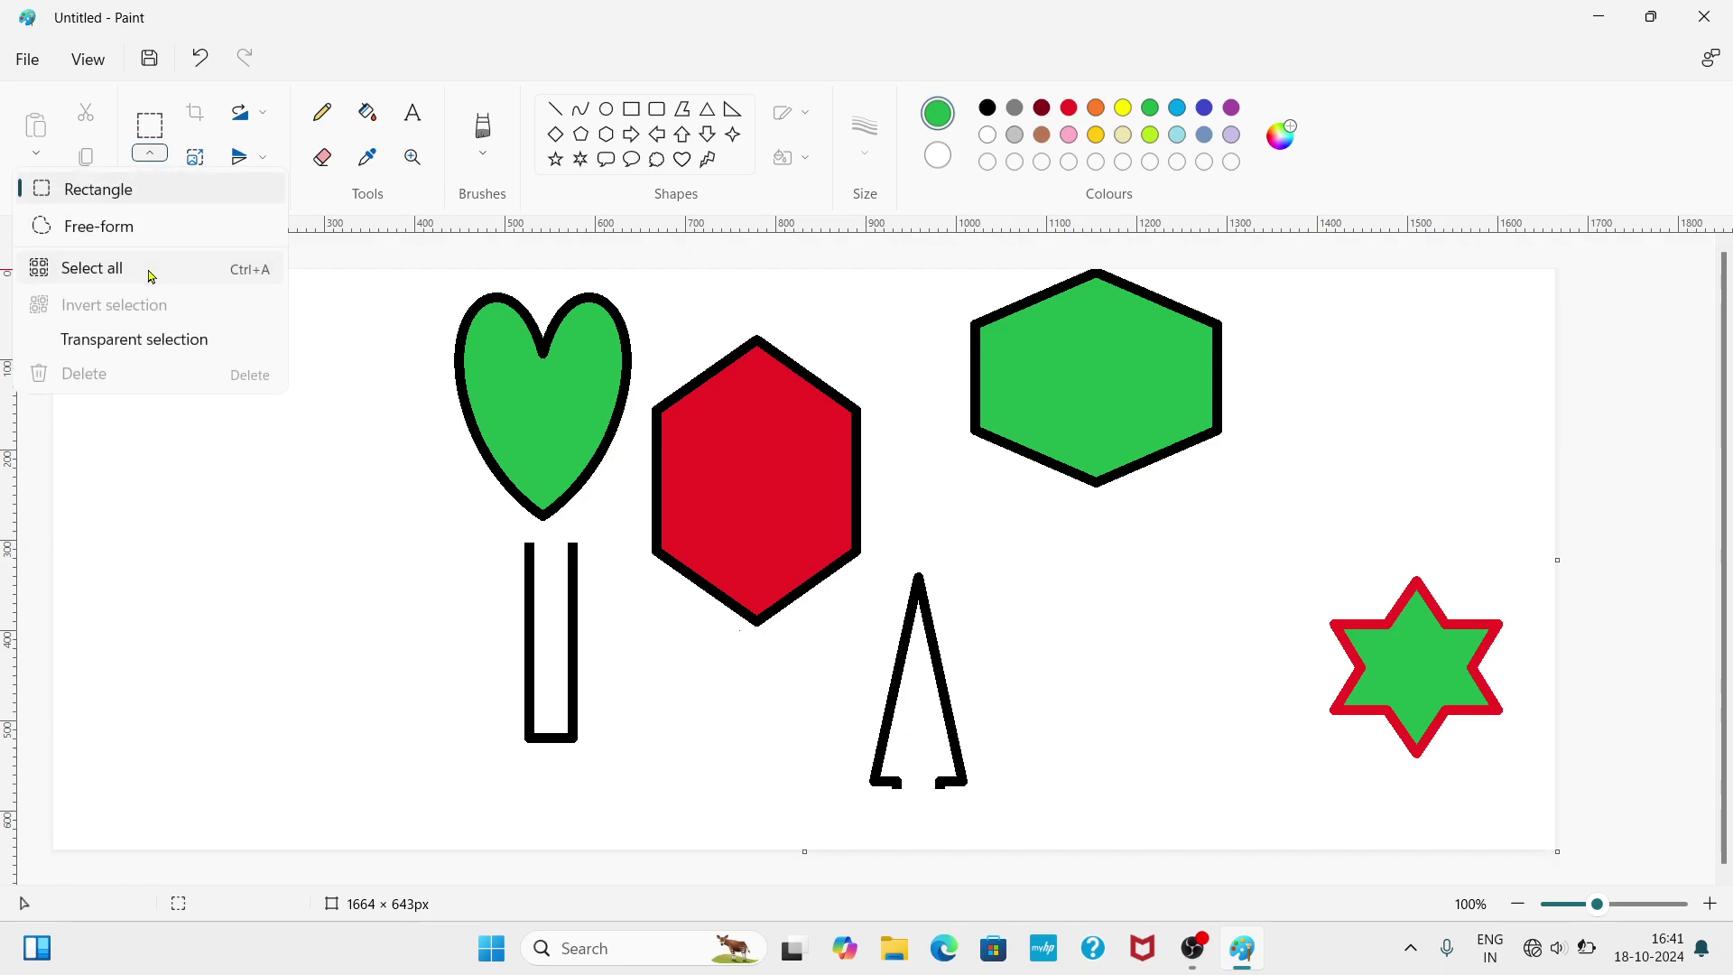
left_click(152, 276)
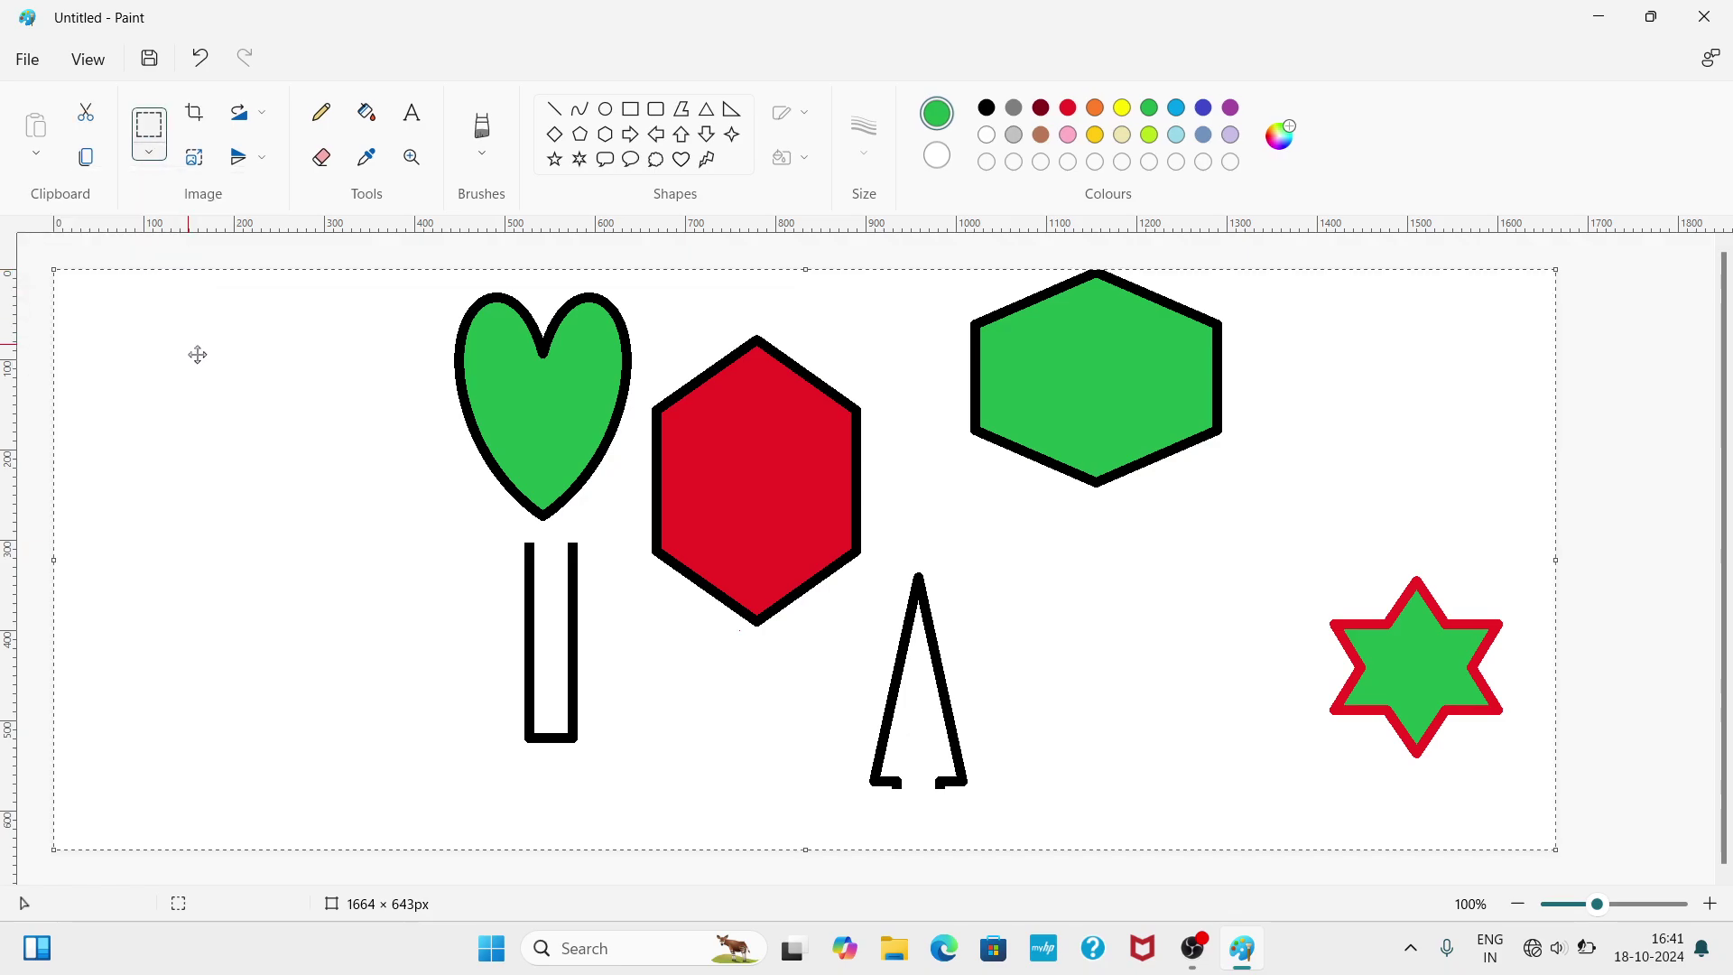
left_click(533, 246)
key("ctrl+a")
left_click(148, 152)
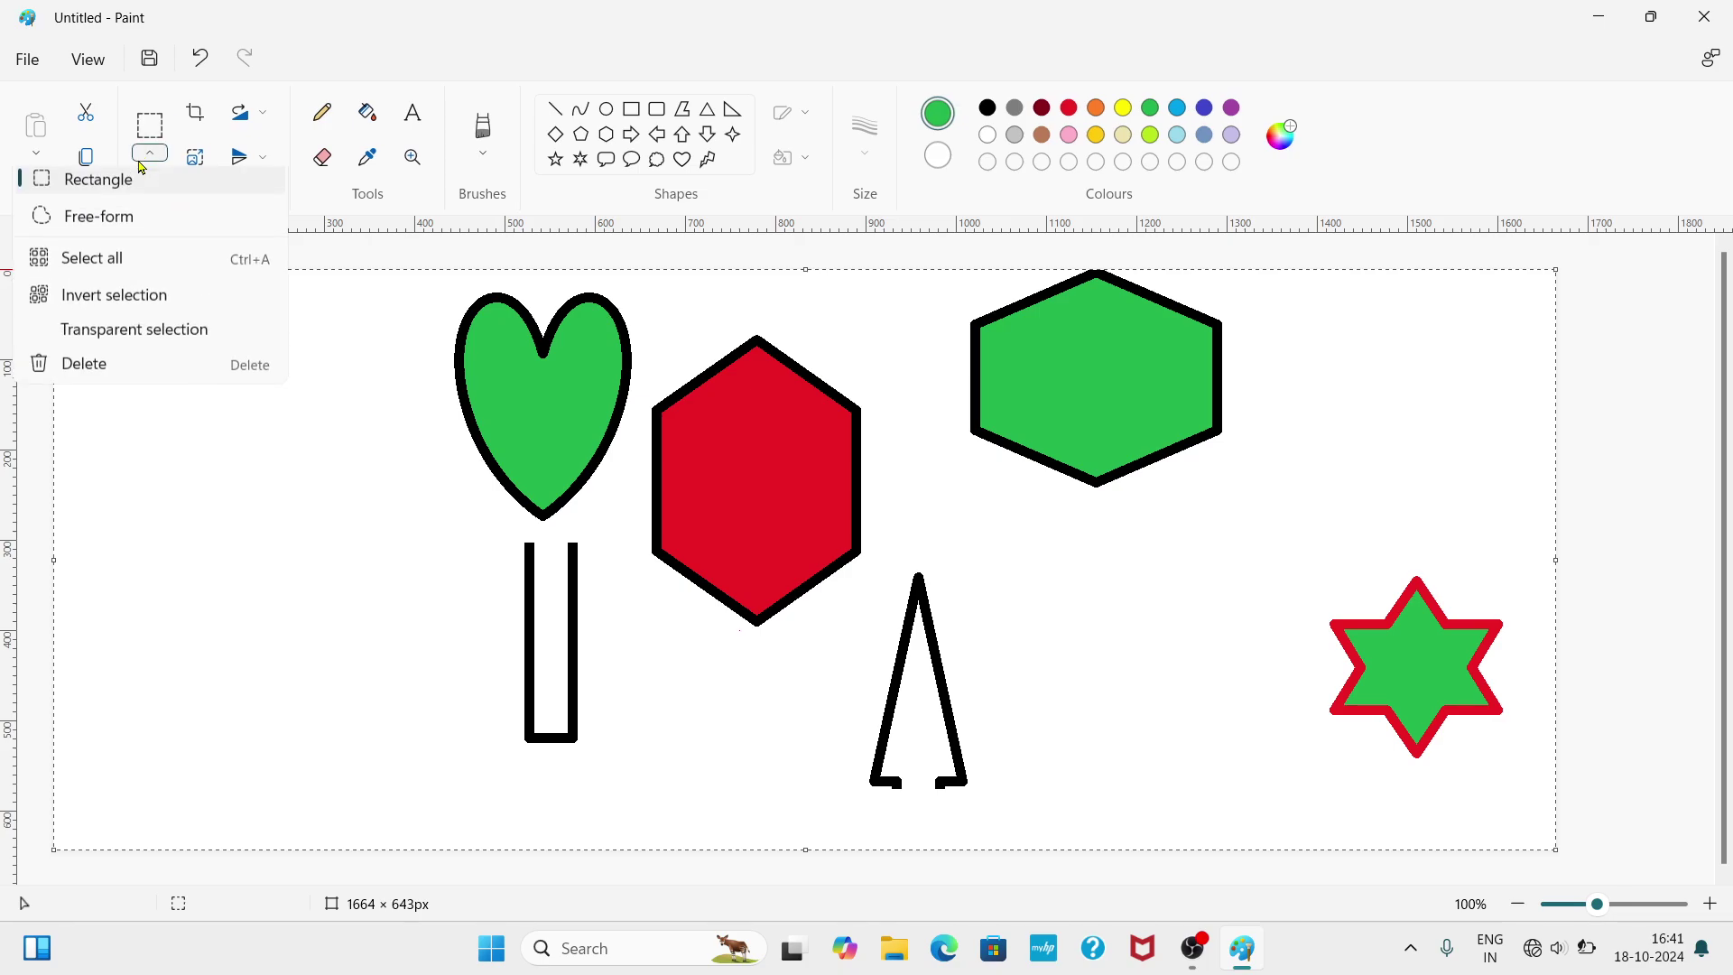
left_click(138, 371)
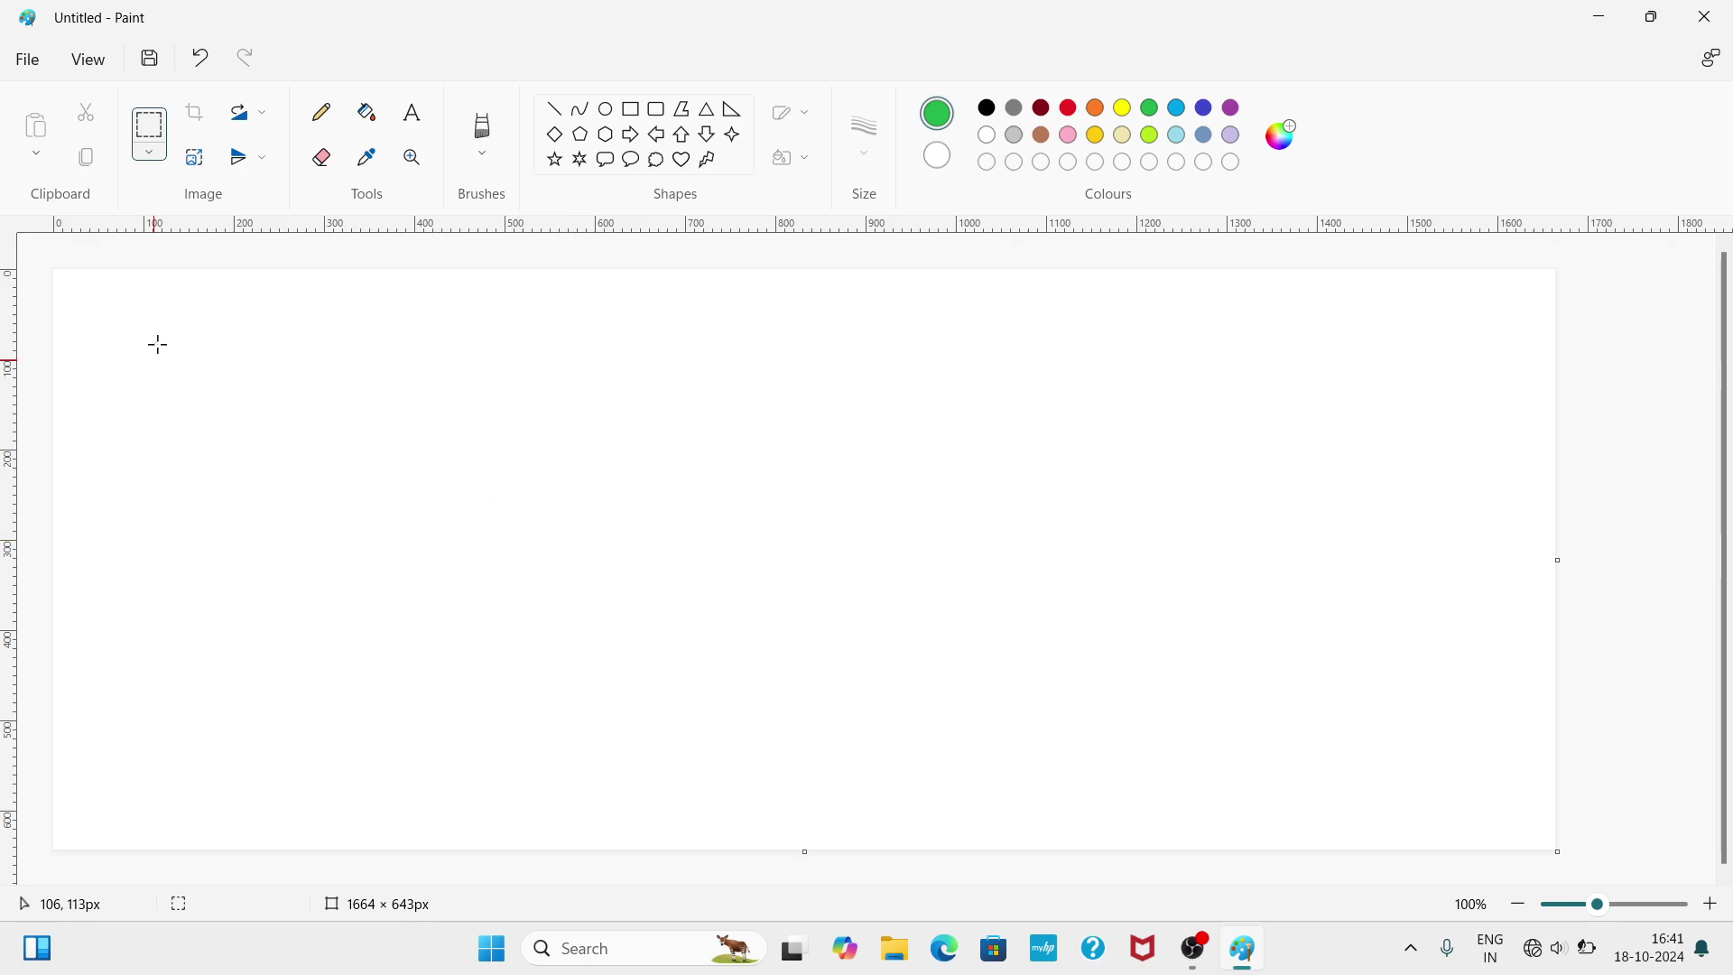
- Shrink the blank canvas to about 724 × 393 px
left_click(195, 159)
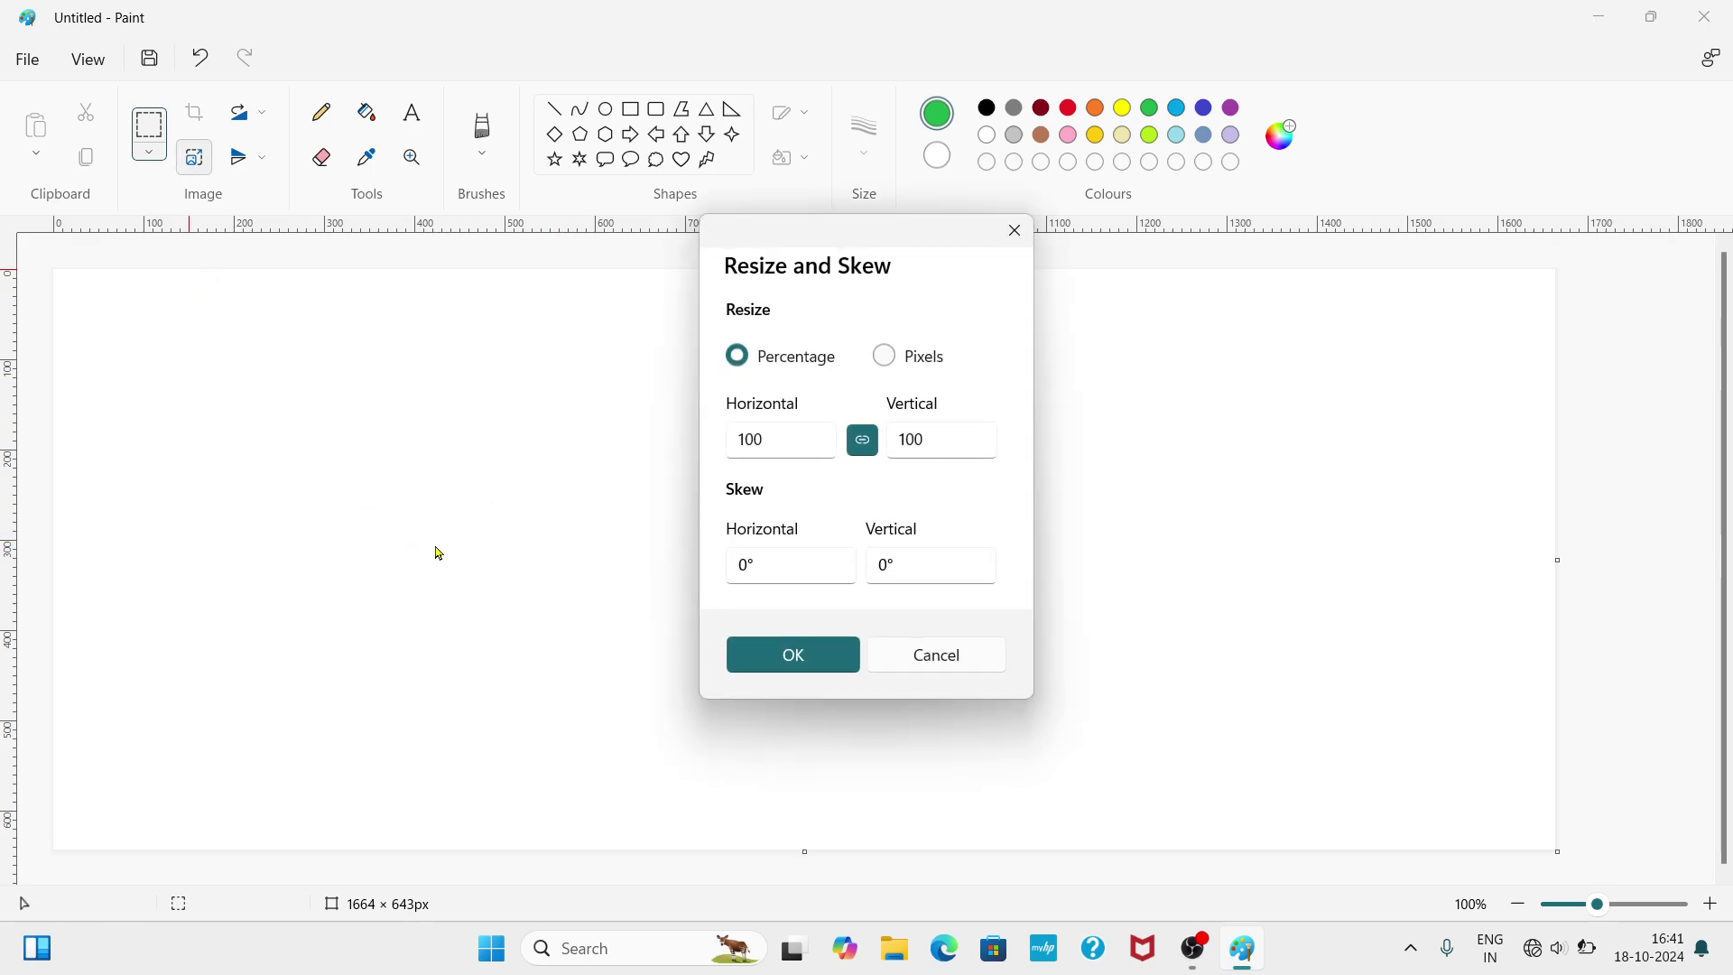
left_click(1017, 235)
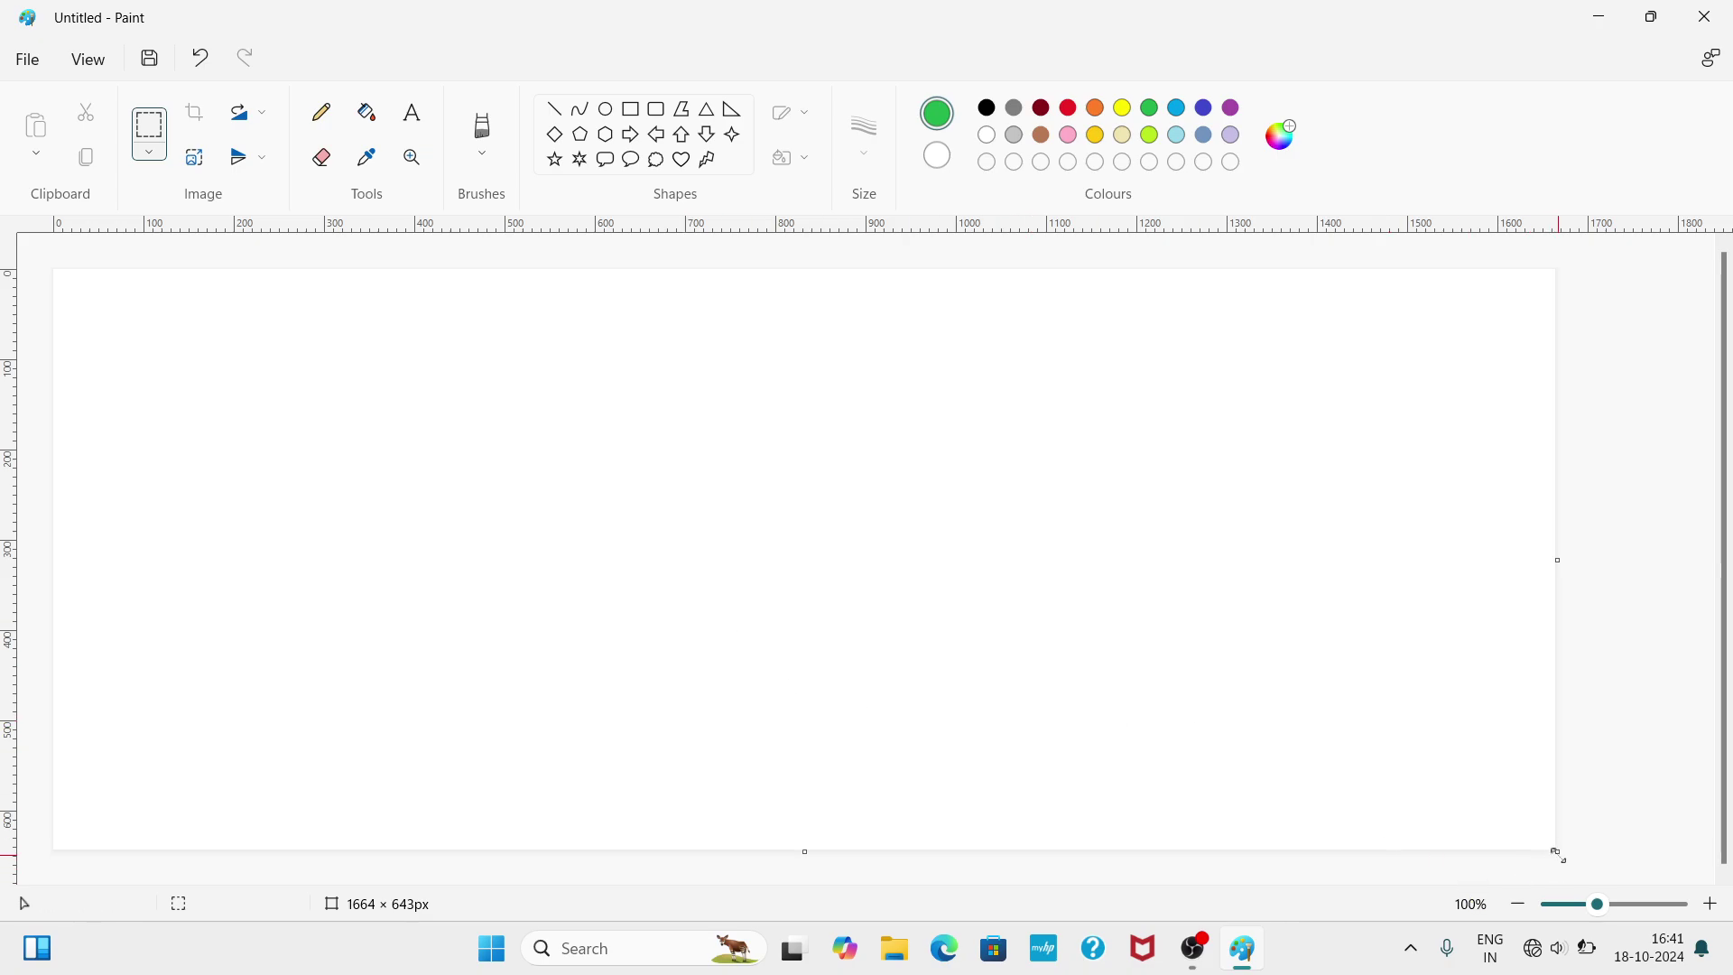
left_click_drag(1558, 851, 709, 625)
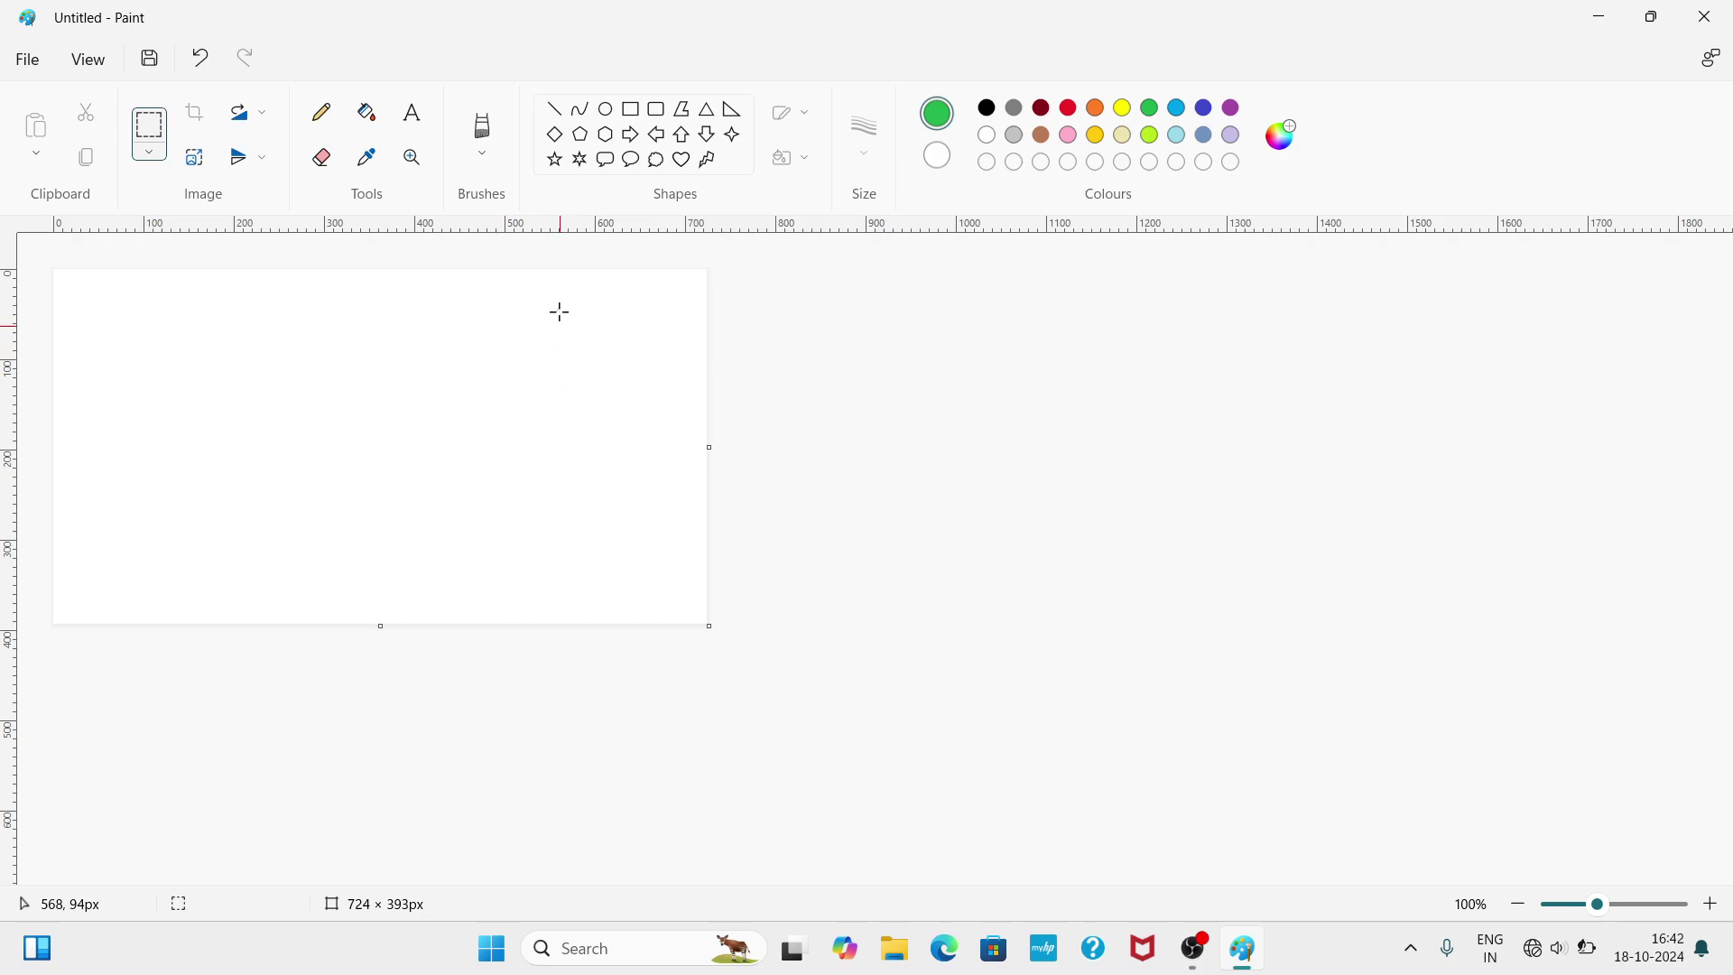
- Draw a straight green diagonal across the canvas's lower-right corner, extending both ends past the edges to about 598 × 484 px
left_click(559, 115)
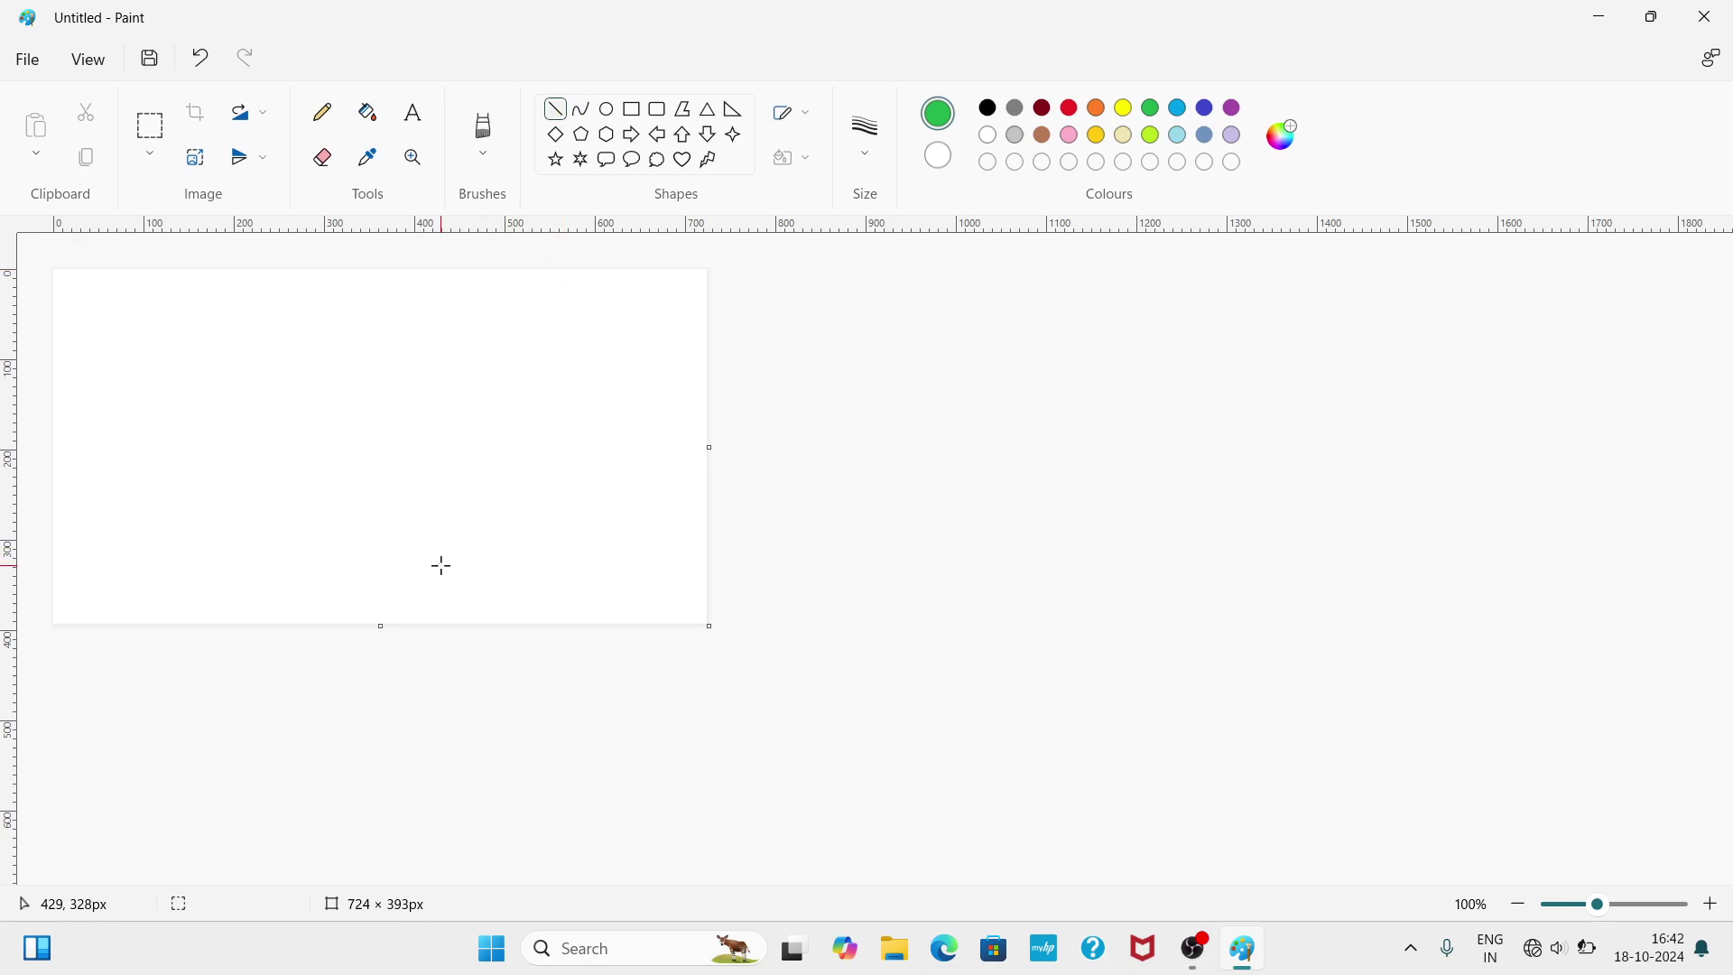
left_click_drag(440, 566, 613, 421)
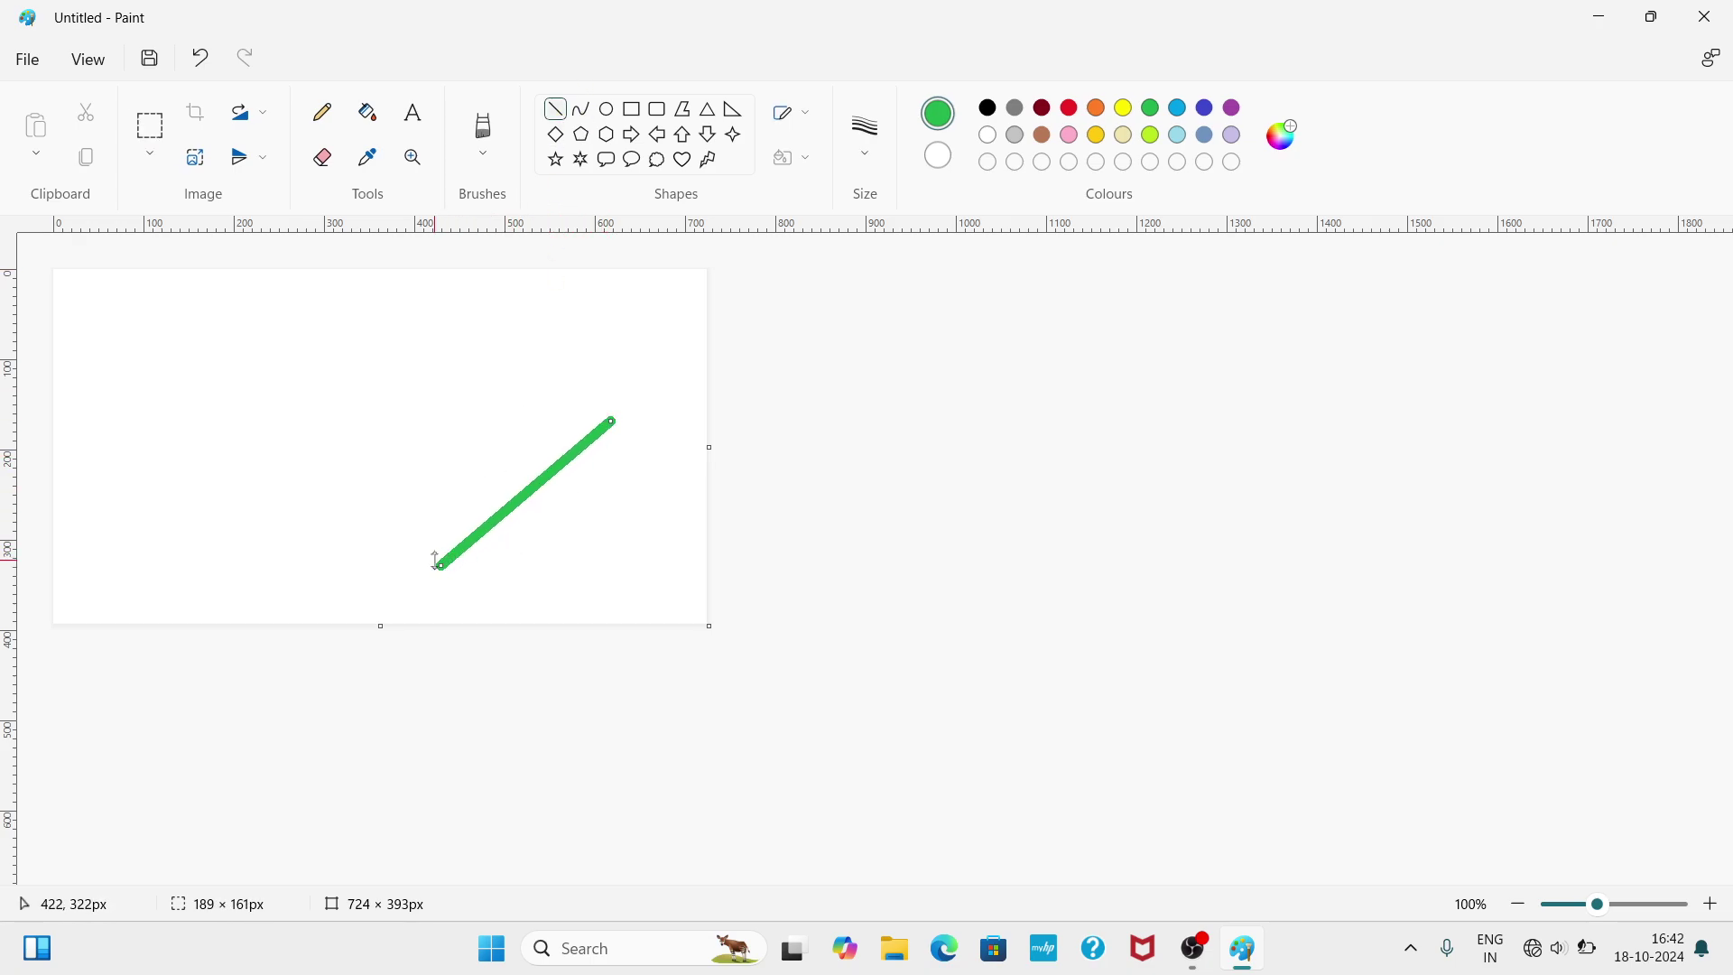
left_click_drag(435, 560, 299, 680)
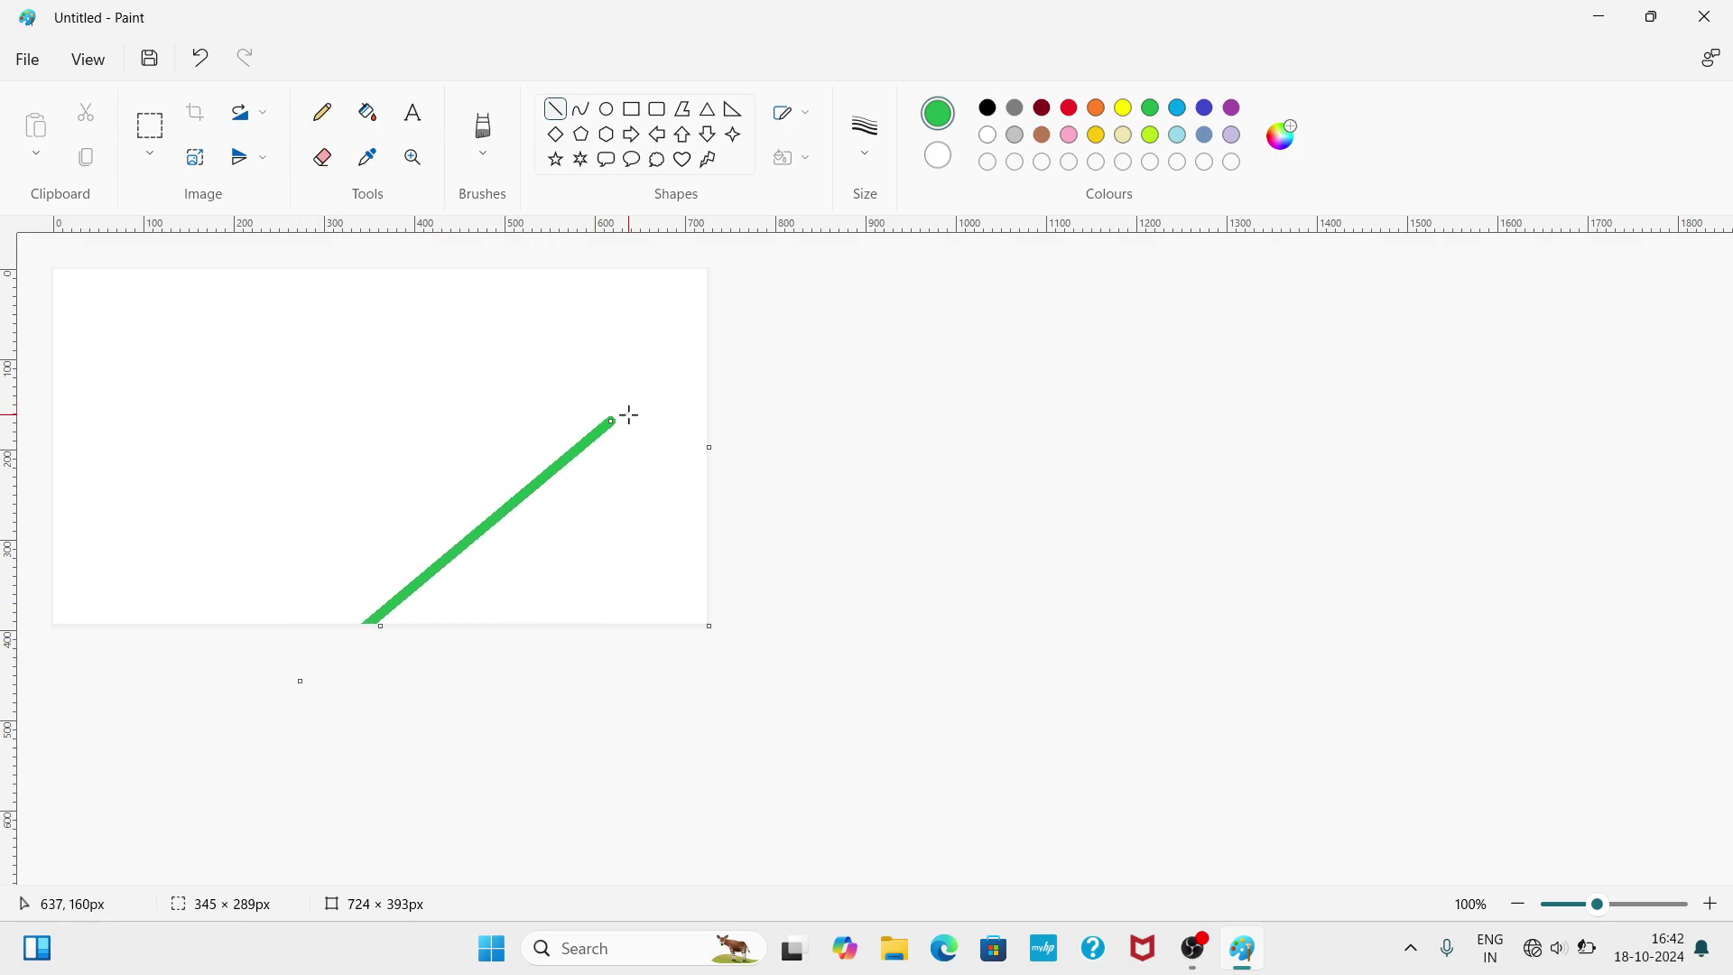
left_click_drag(613, 420, 839, 245)
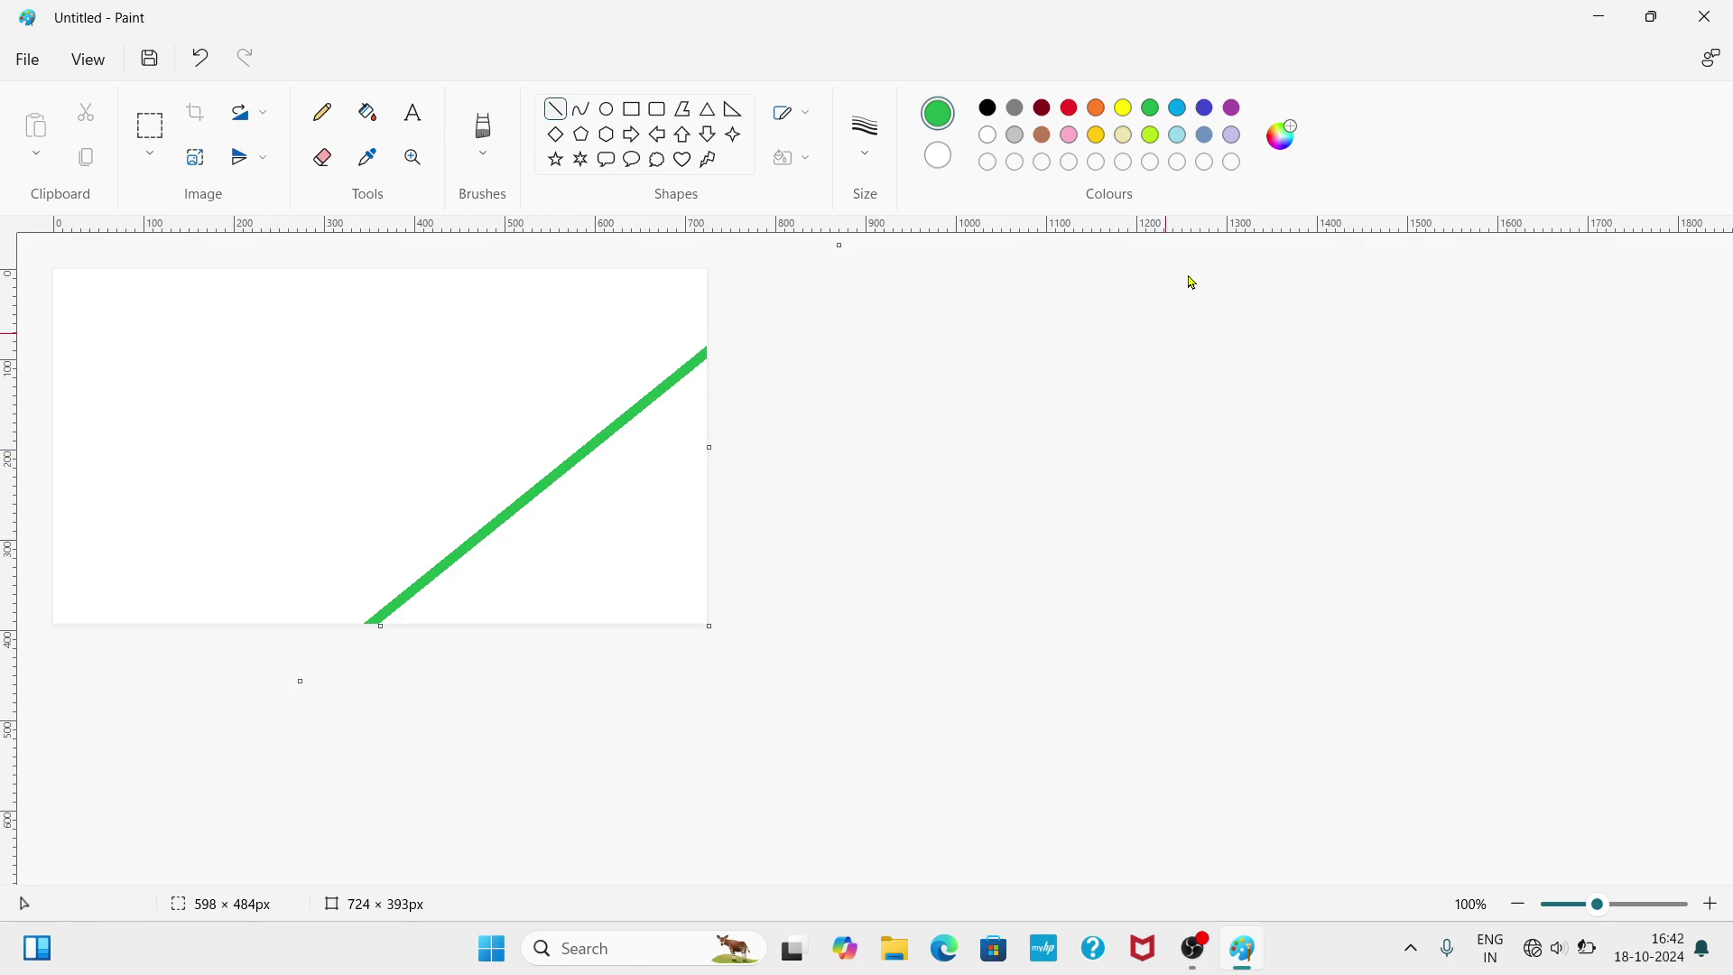
- Recolour the diagonal line dark red and fill the lower-right corner with the same colour
left_click(1044, 115)
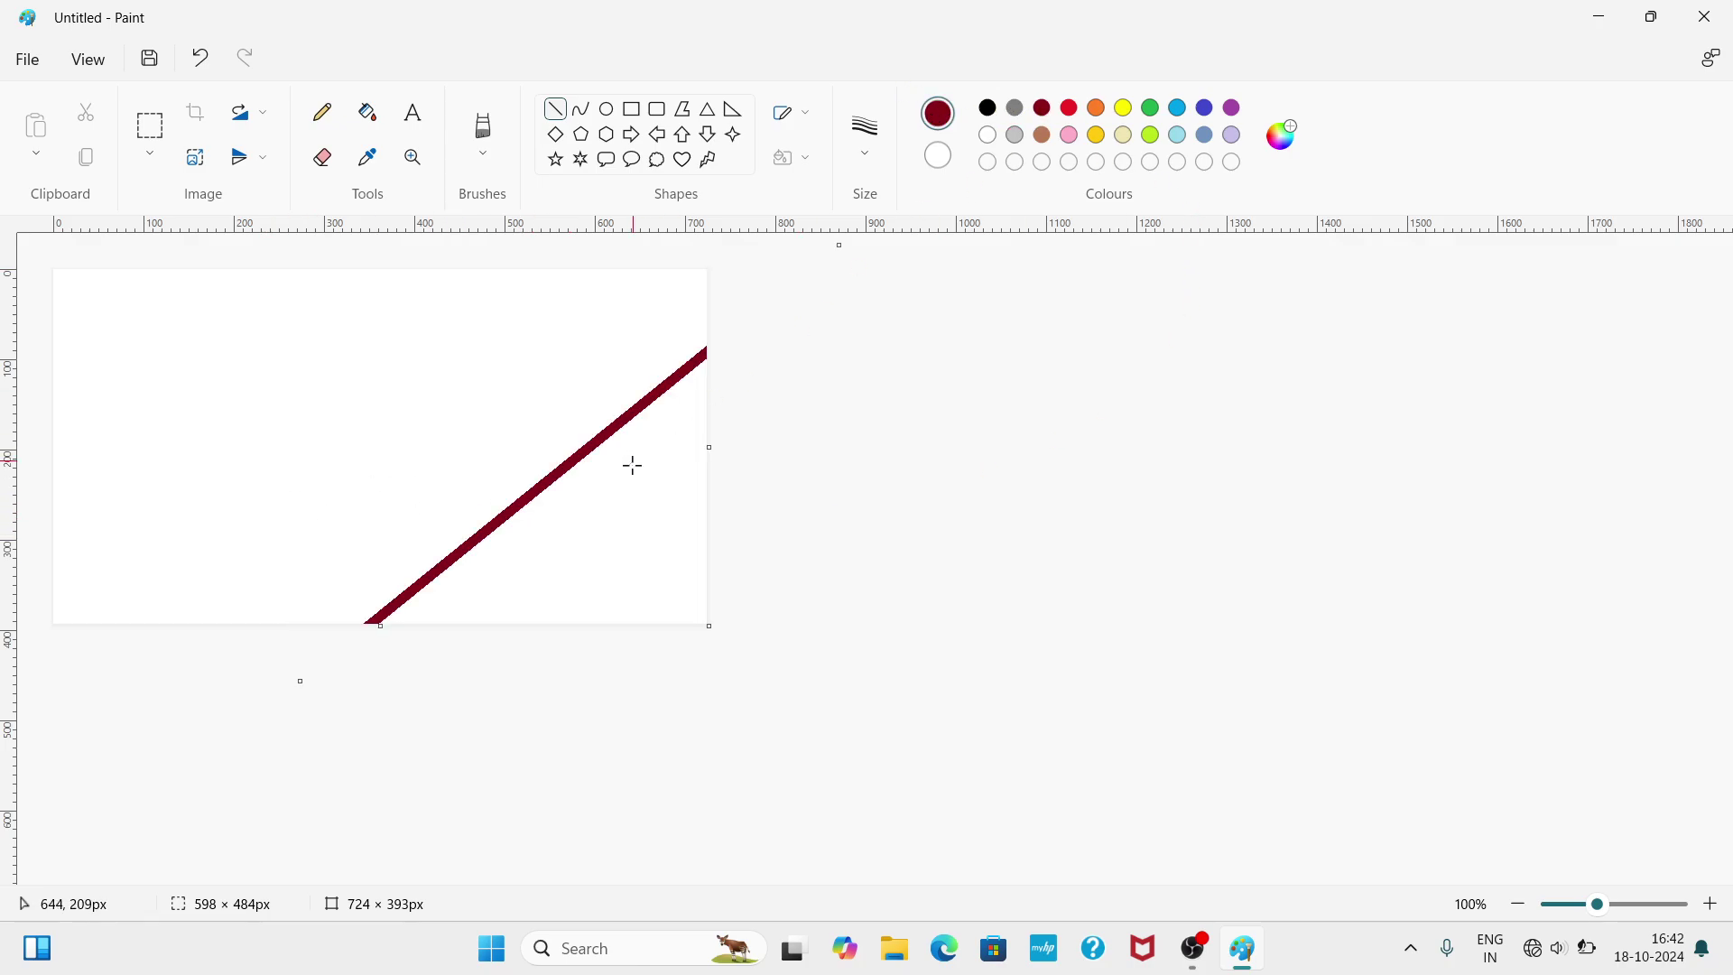
left_click(367, 112)
left_click(639, 456)
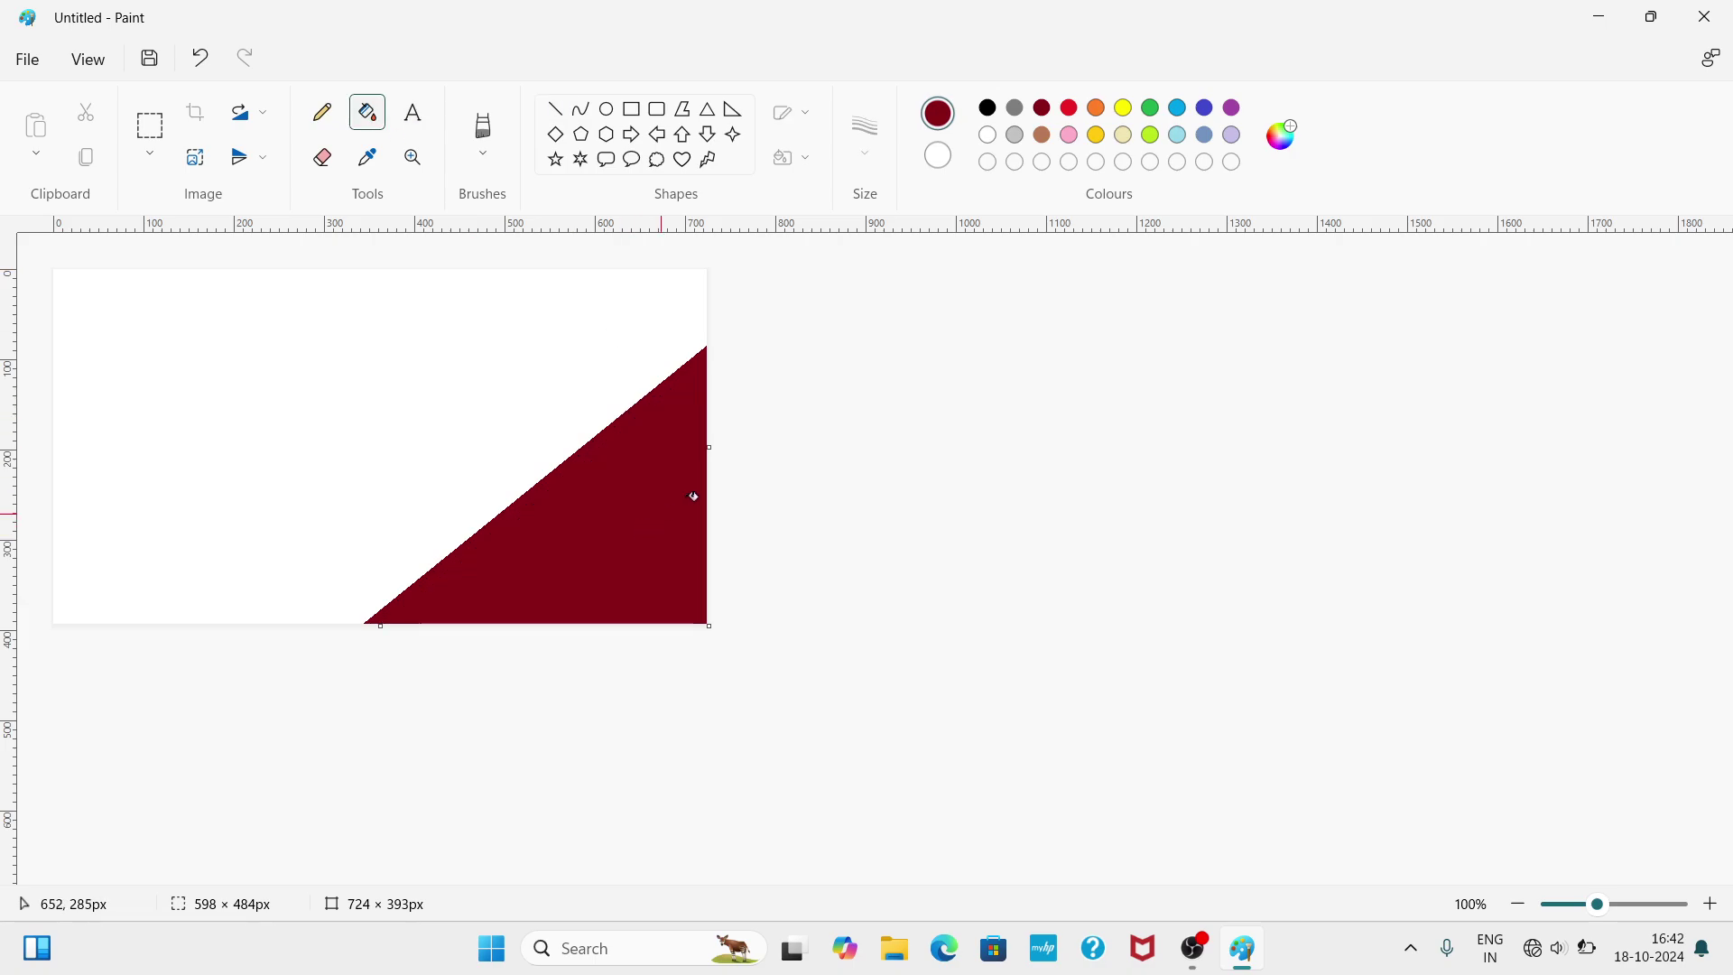
- Draw a yellow diagonal line above the dark red corner, extending both ends past the canvas edges to about 869 × 570 px
left_click(1124, 108)
left_click(555, 109)
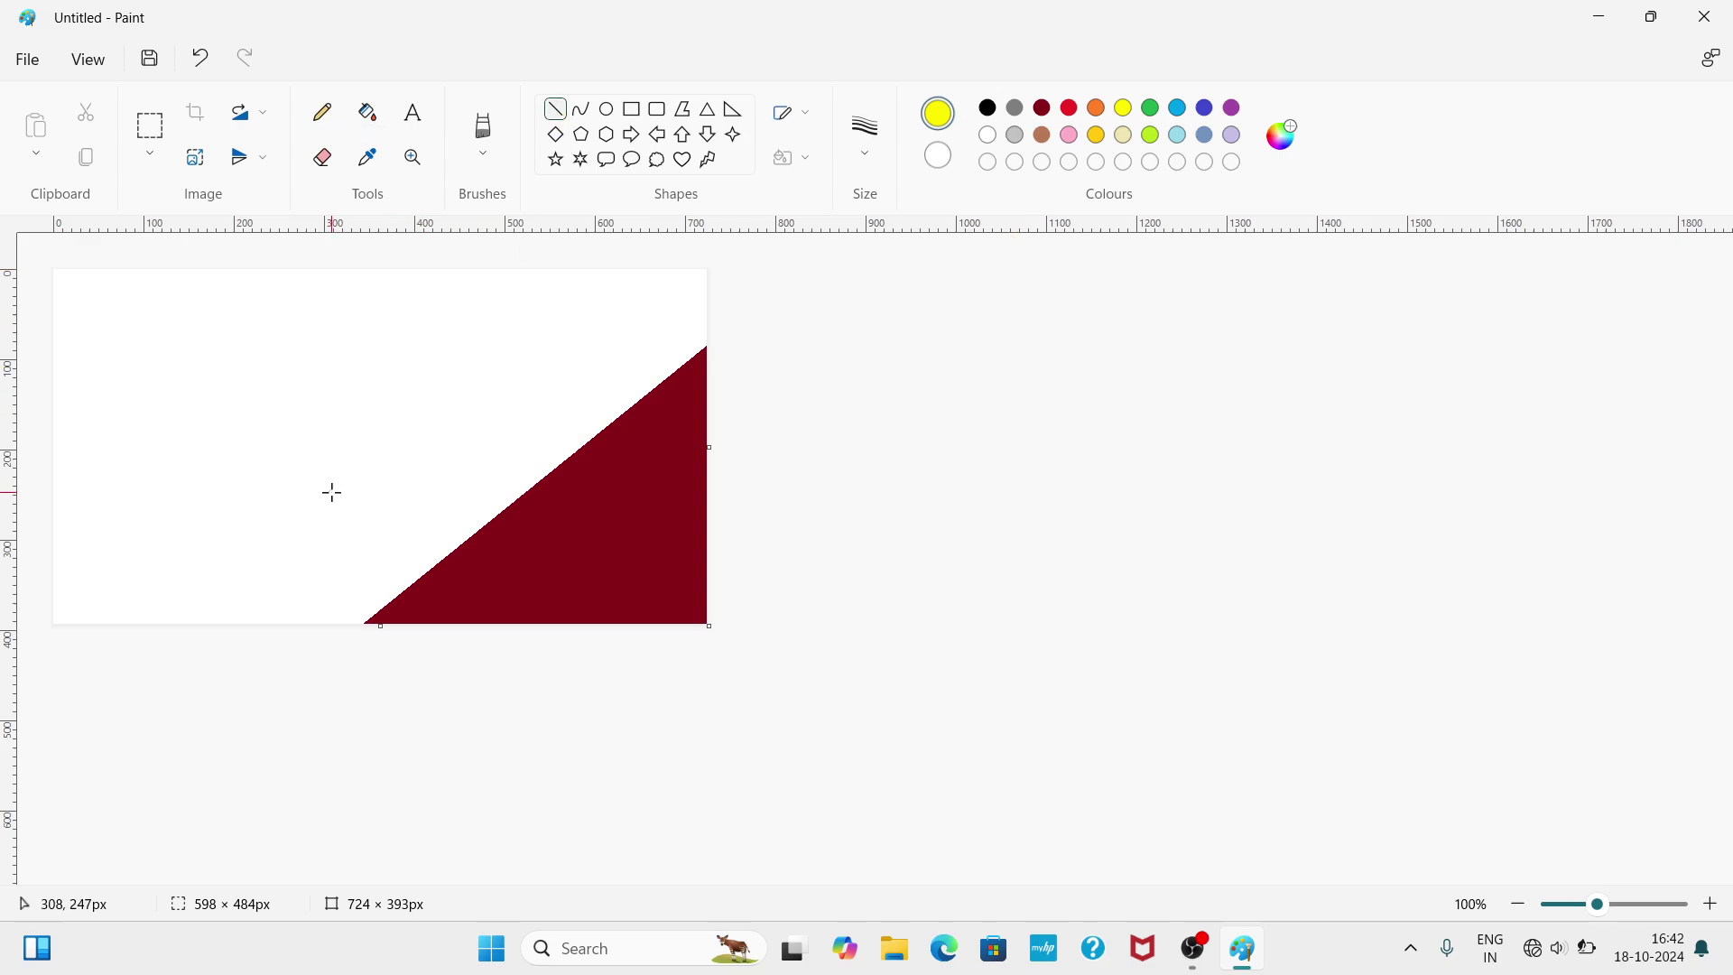
left_click_drag(321, 495, 325, 497)
key("ctrl+z")
mouse_move(384, 440)
left_mouse_down()
mouse_move(816, 229)
mouse_move(815, 181)
left_mouse_up()
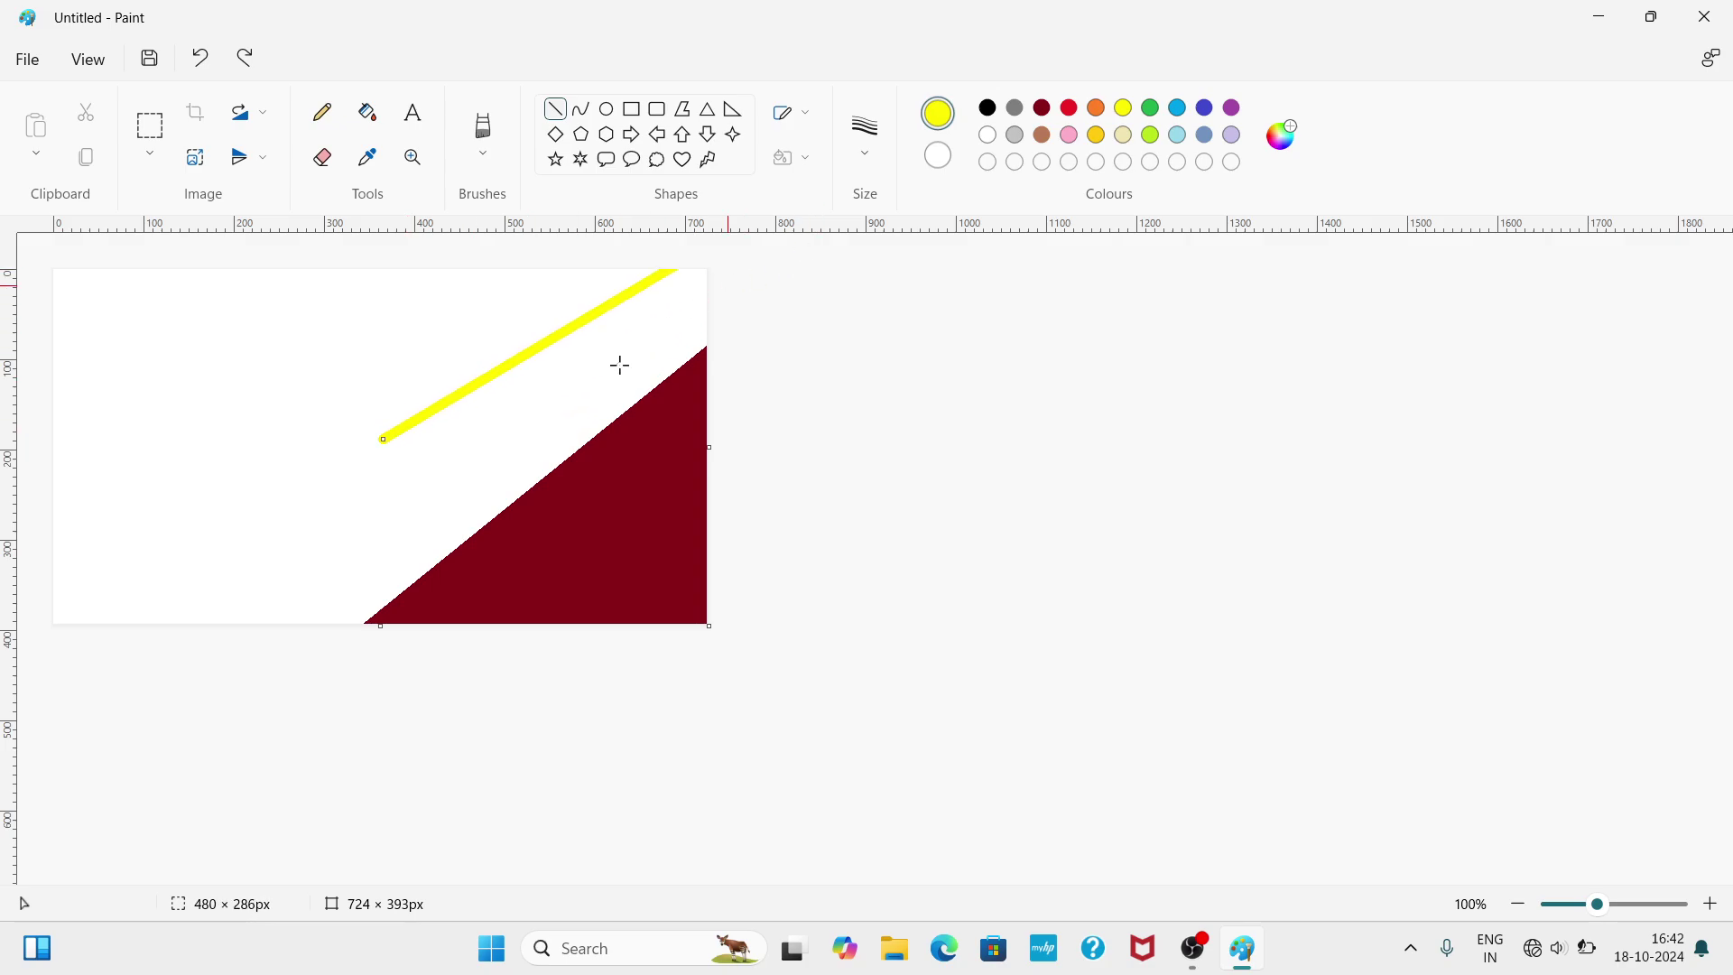
left_click_drag(382, 440, 33, 696)
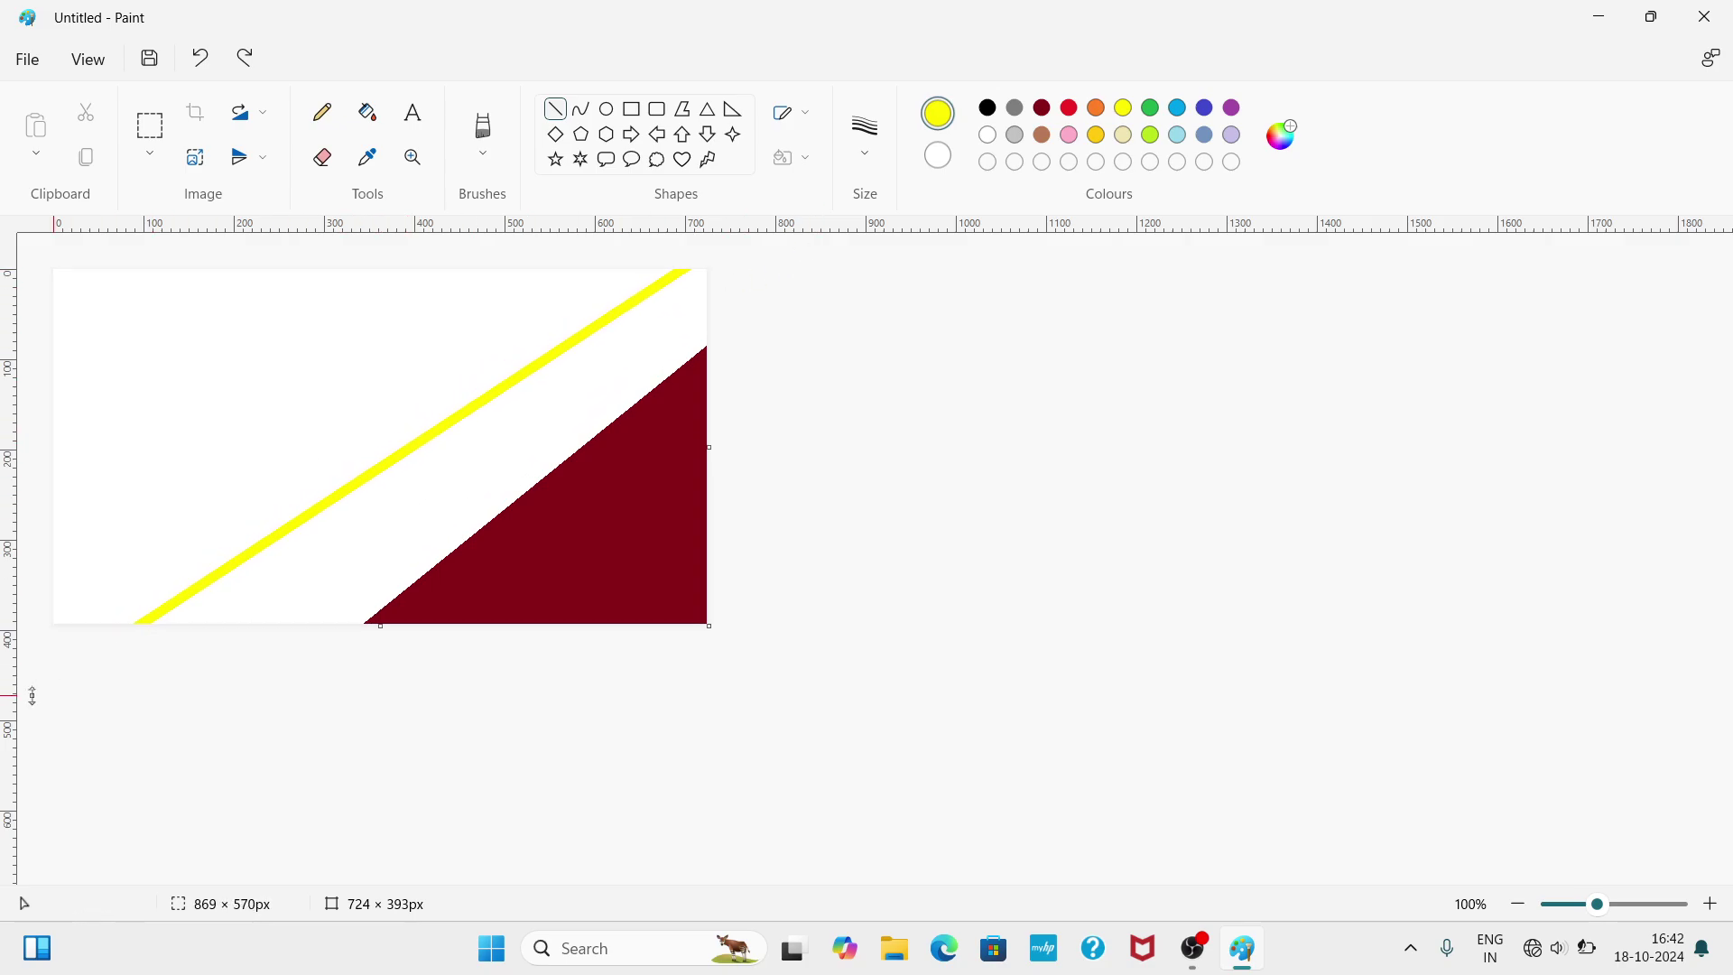
- Recolour the yellow line grey and fill the band between it and the dark red corner with grey
left_click(1014, 108)
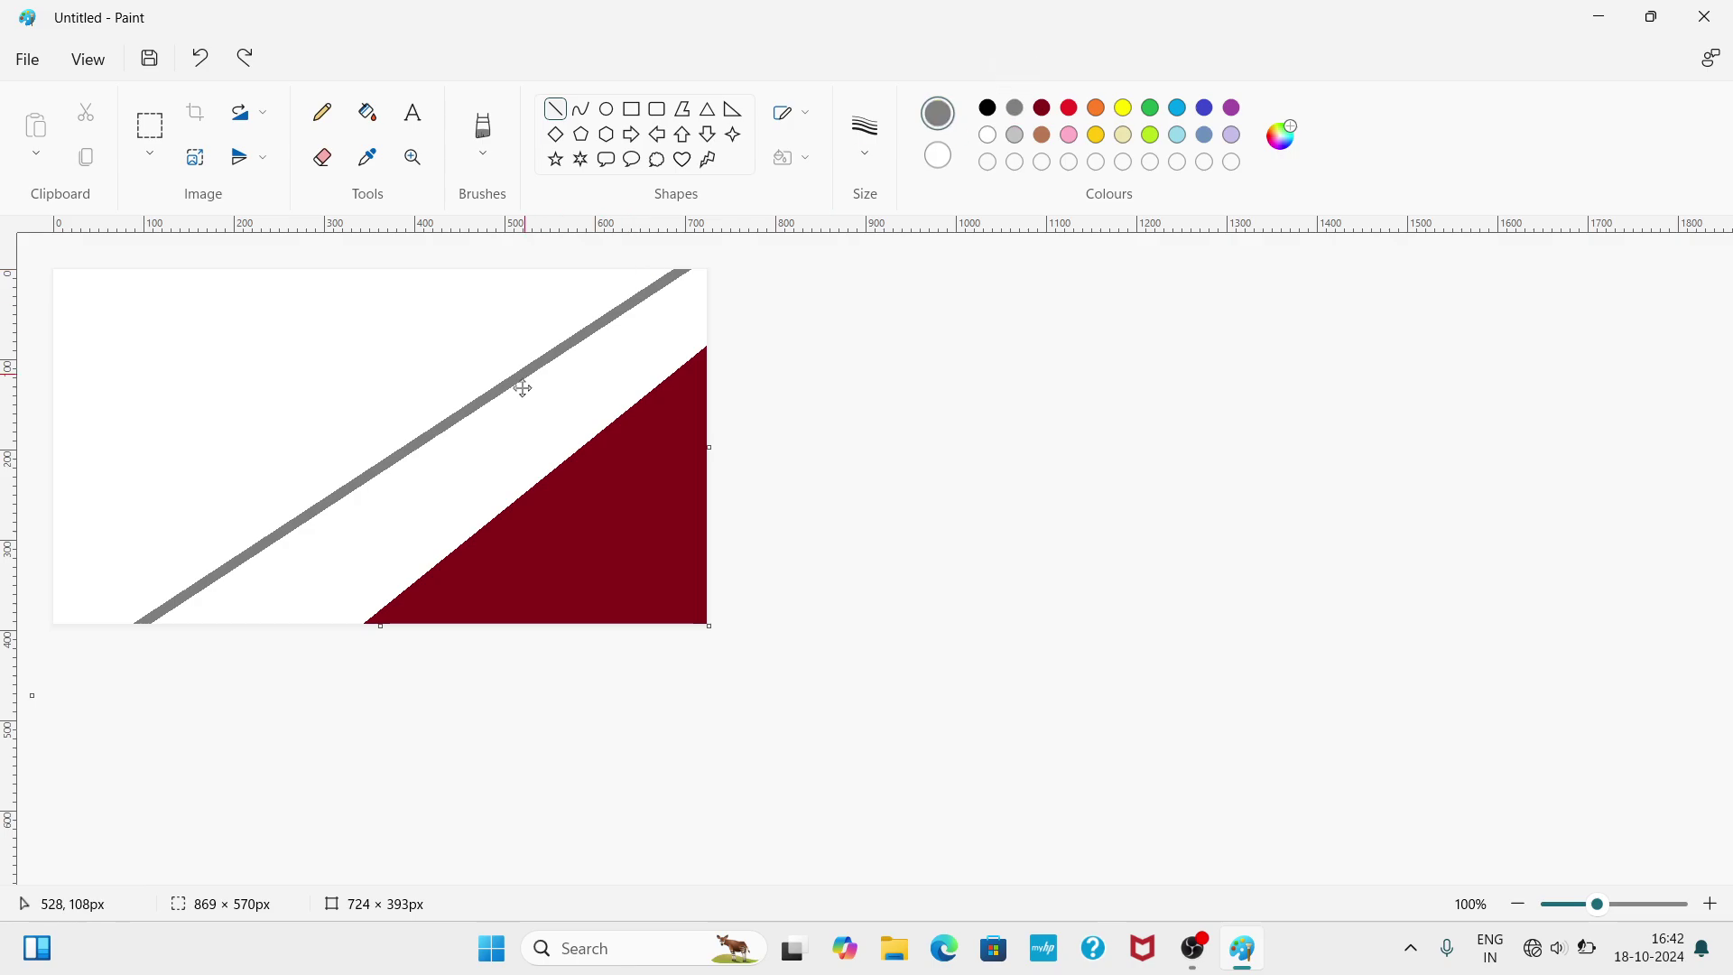
left_click(370, 116)
left_click(398, 506)
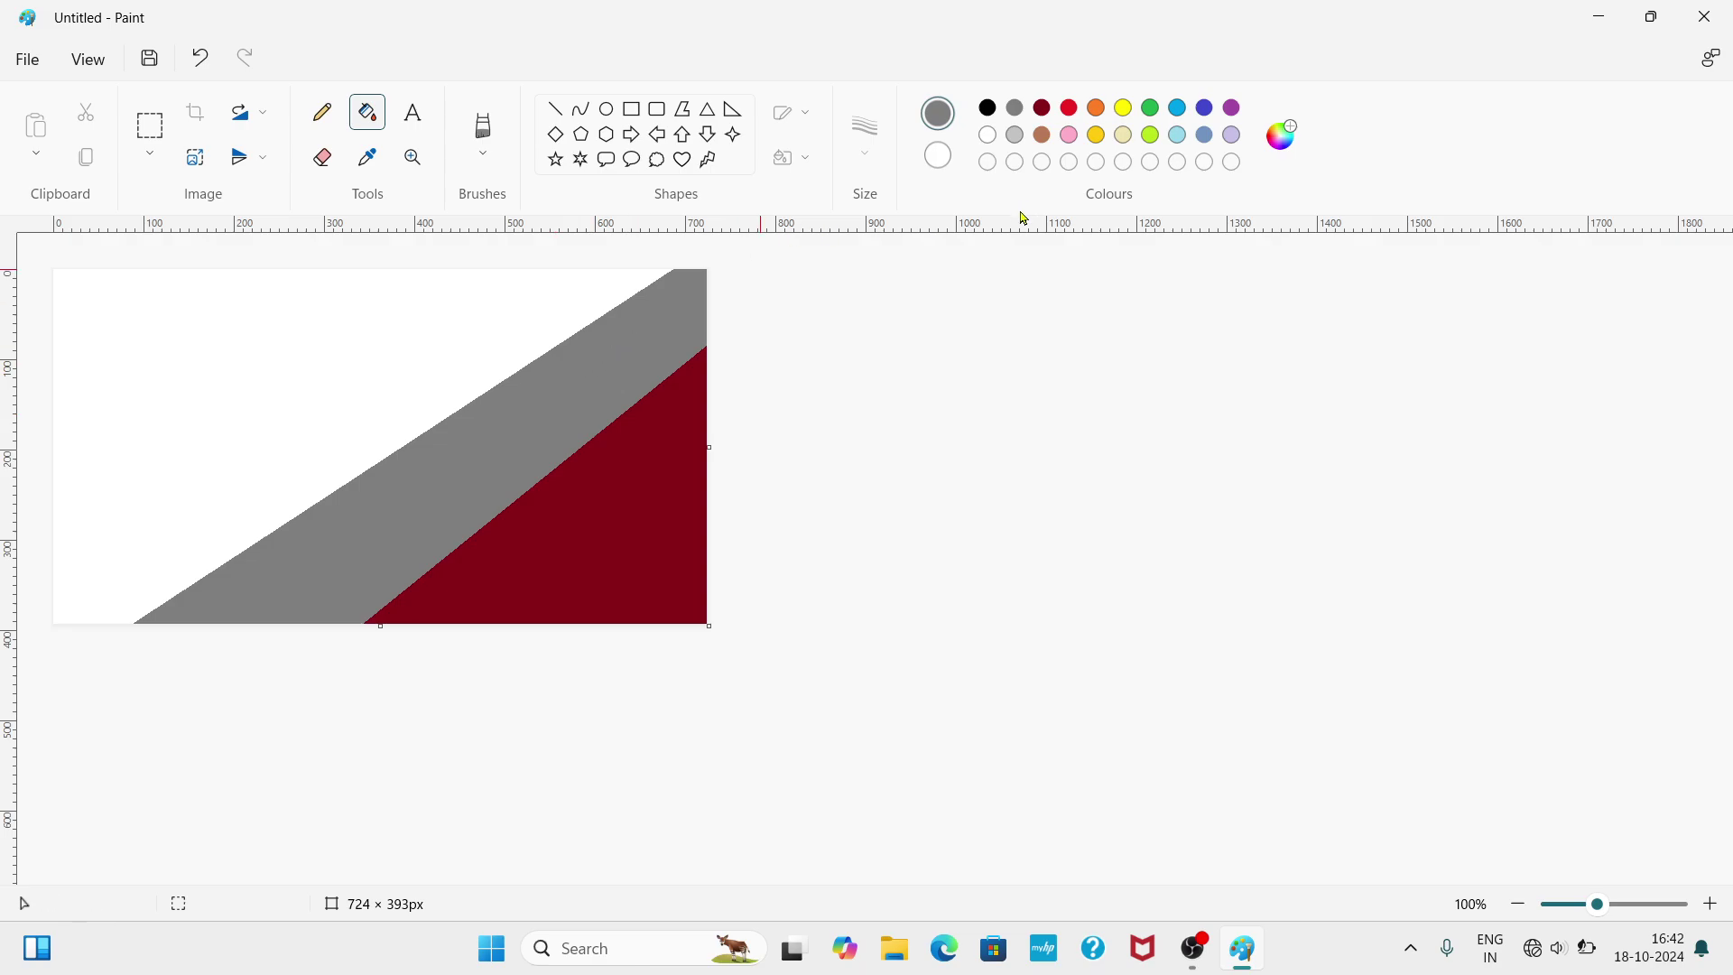
- Draw a green diagonal line across the canvas's upper-left area, extending past the edges to about 576 × 355 px
left_click(1158, 112)
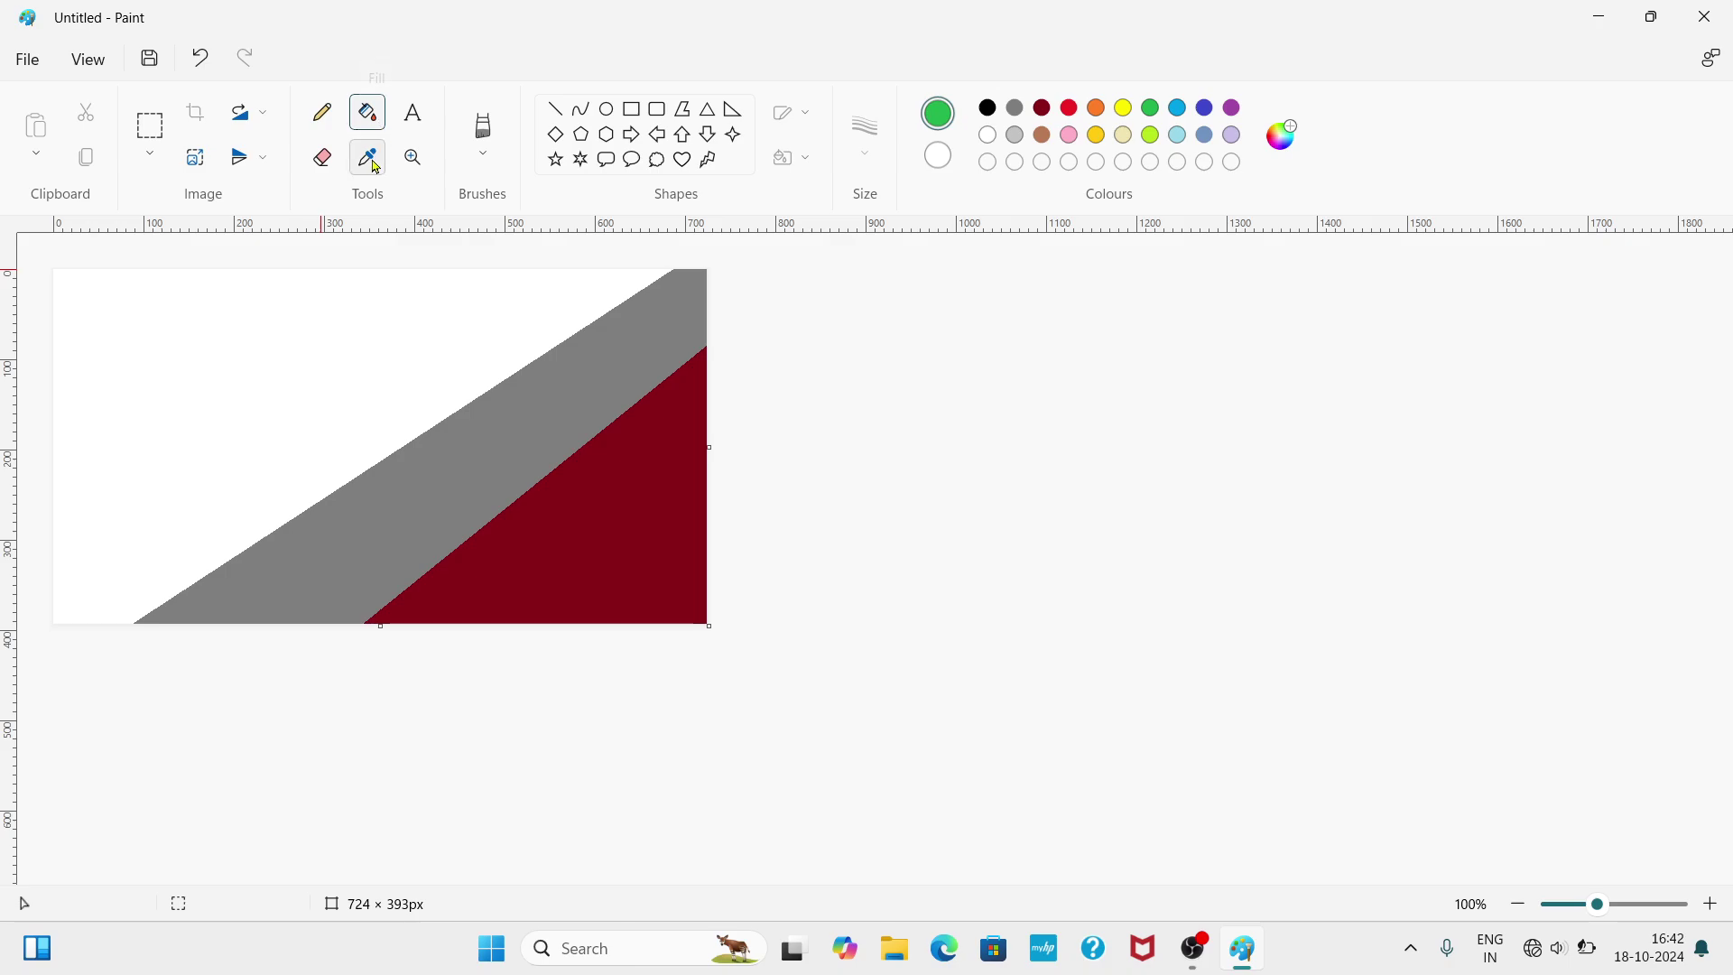
left_click(555, 109)
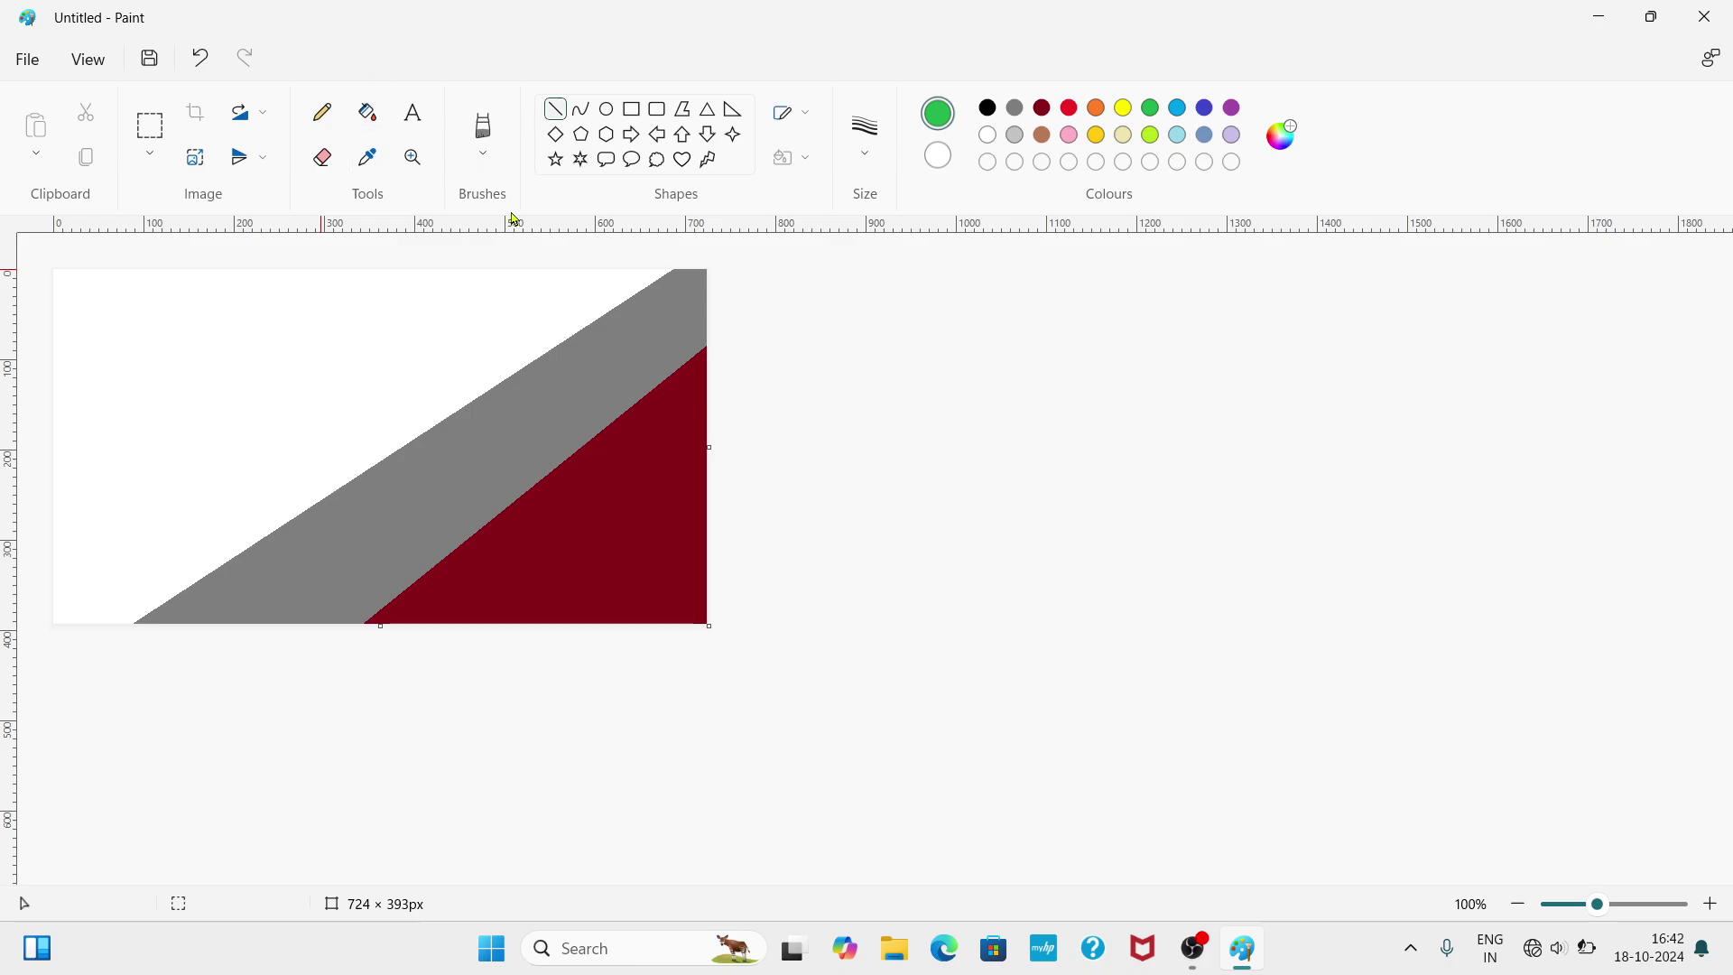
left_click_drag(301, 359, 521, 240)
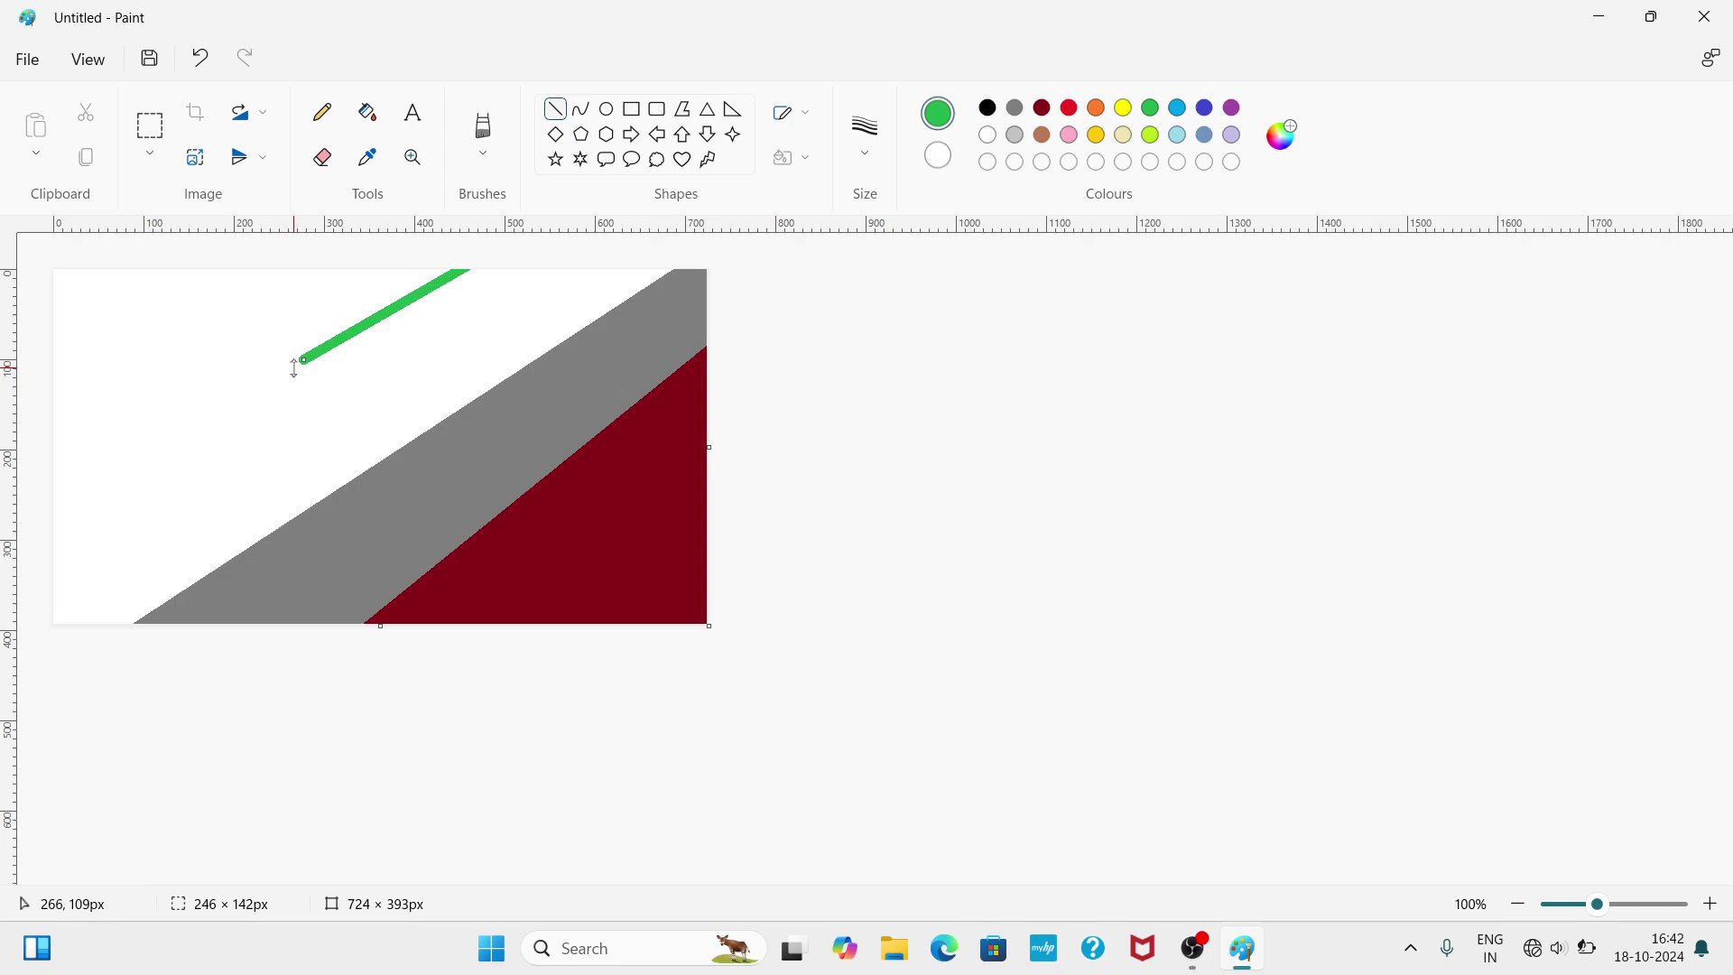
left_click_drag(299, 358, 11, 549)
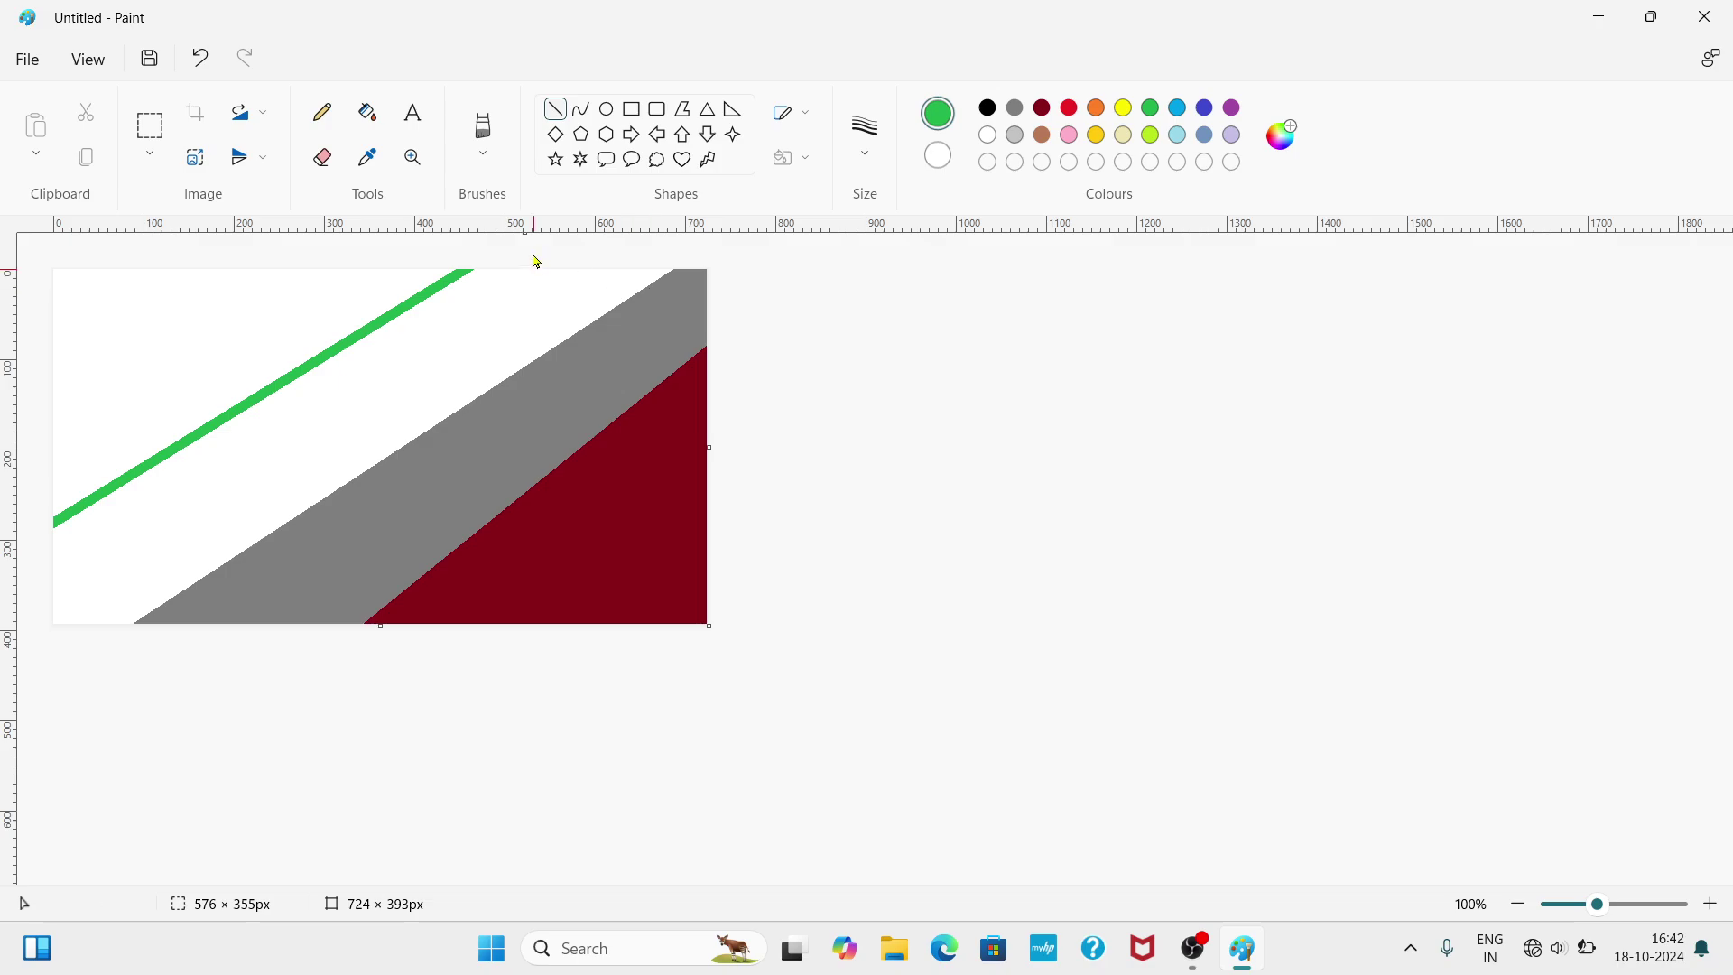
- Fill the band between the green line and the grey band with green, and the upper-left corner with yellow
left_click(367, 111)
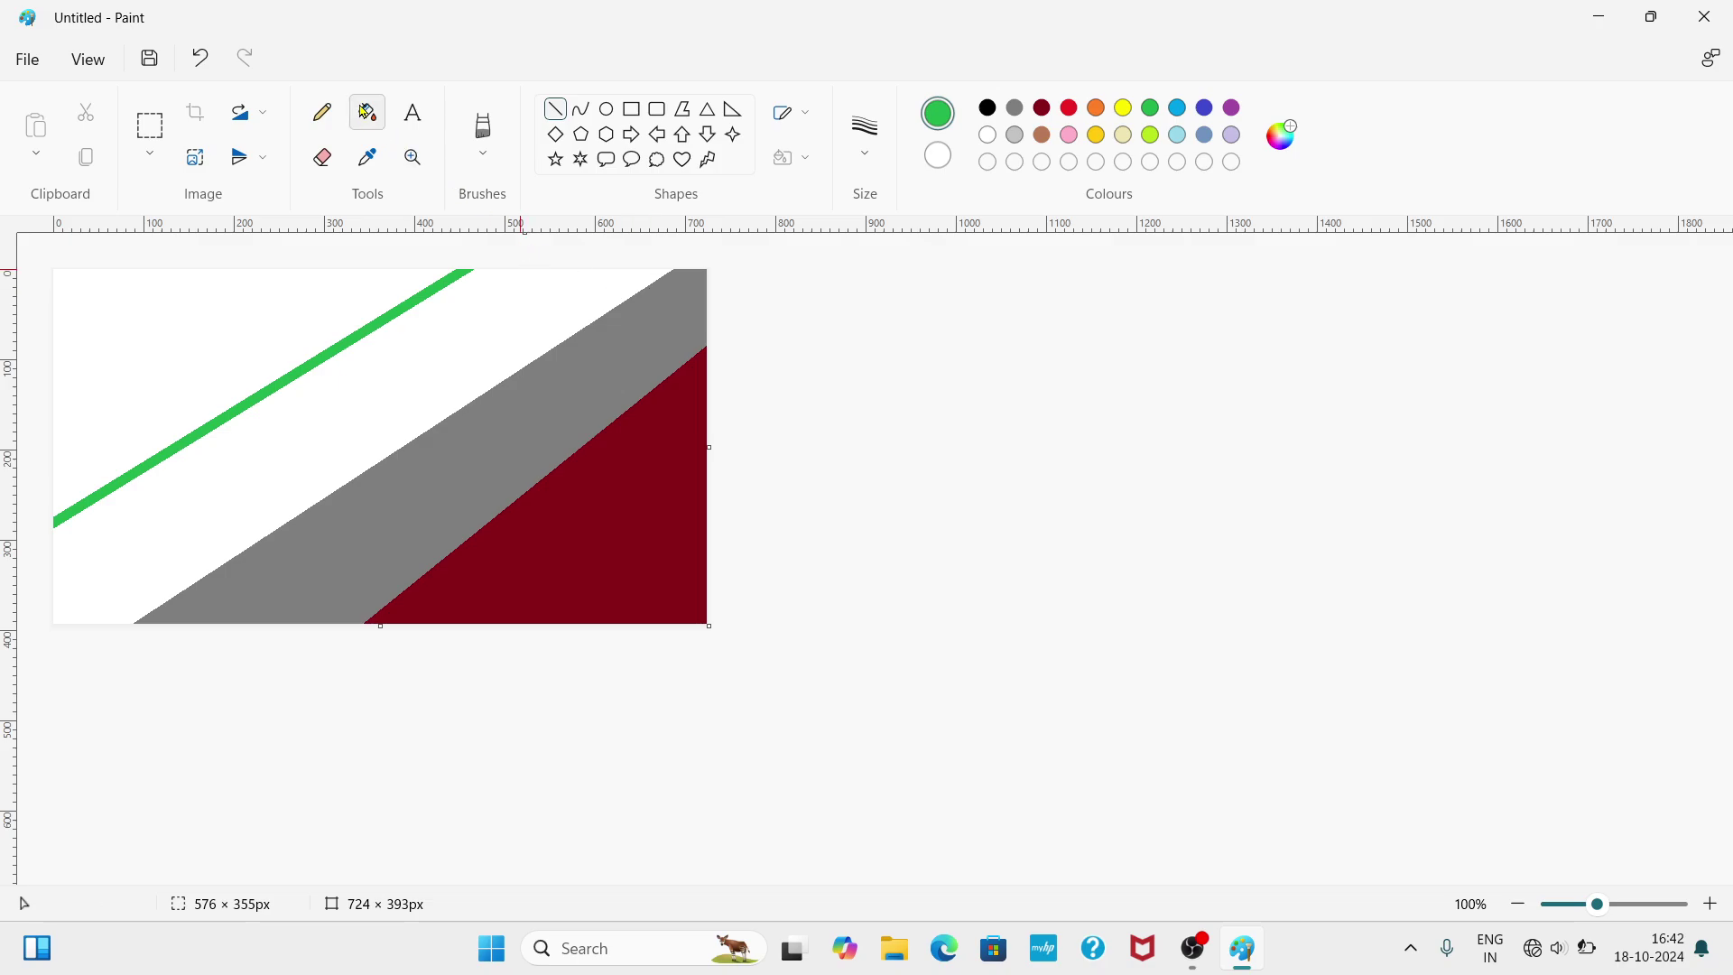
left_click(416, 342)
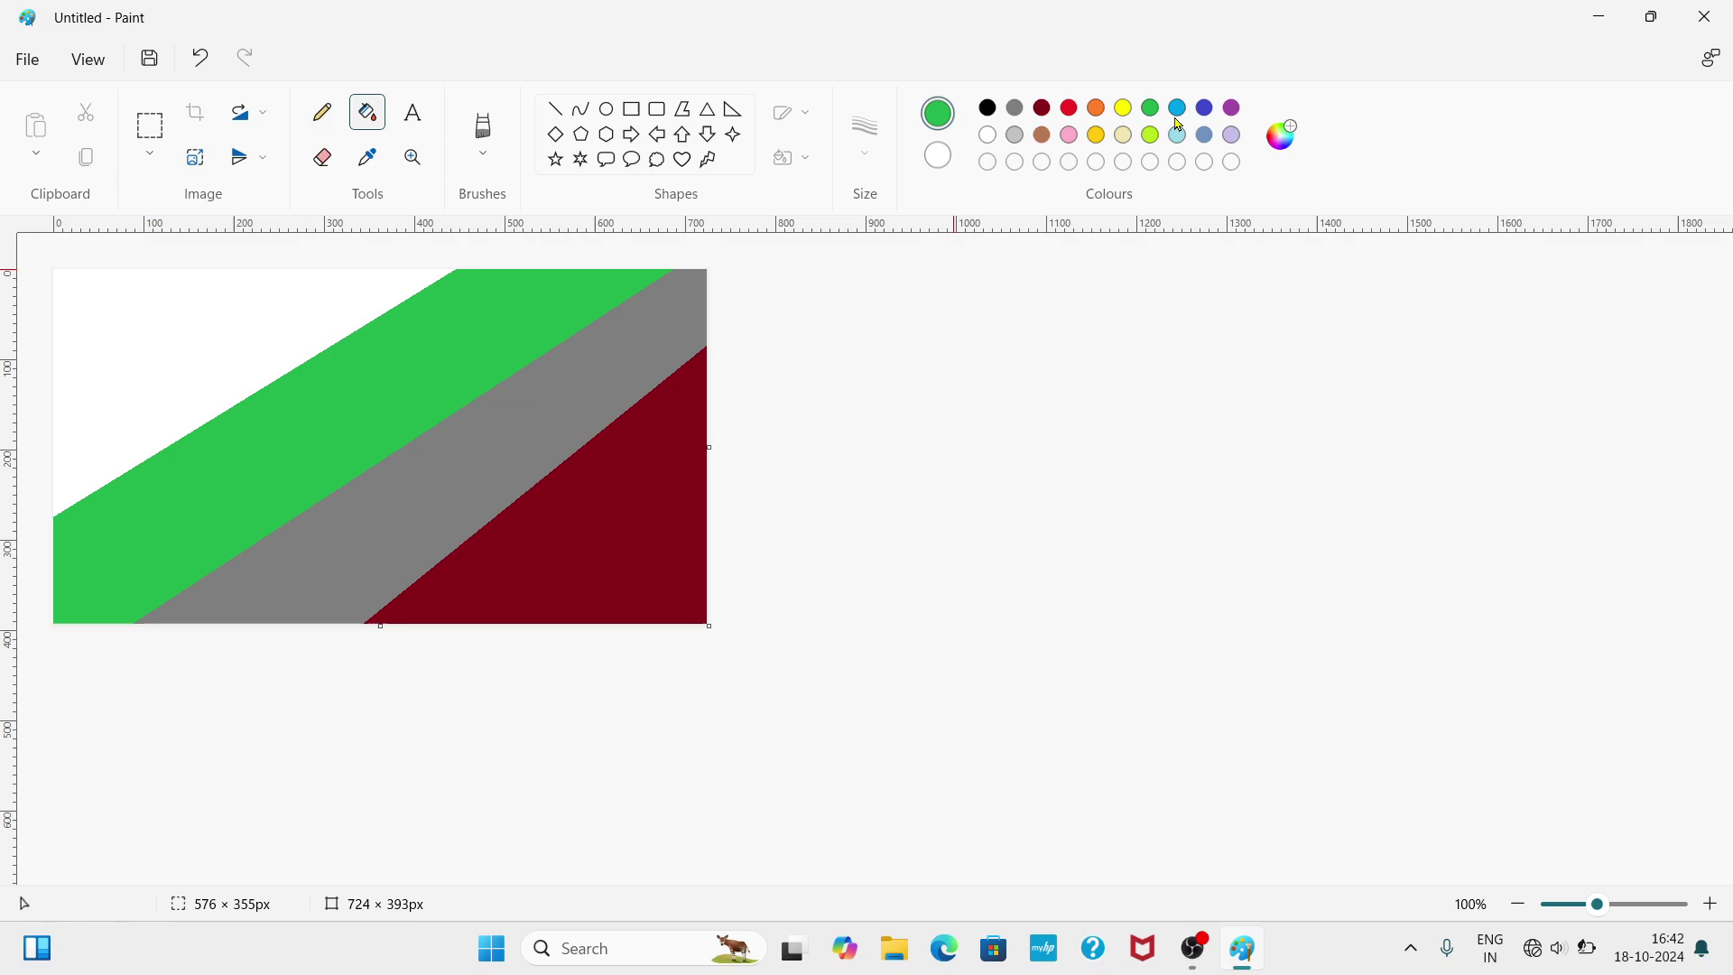
left_click(1123, 108)
left_click(295, 338)
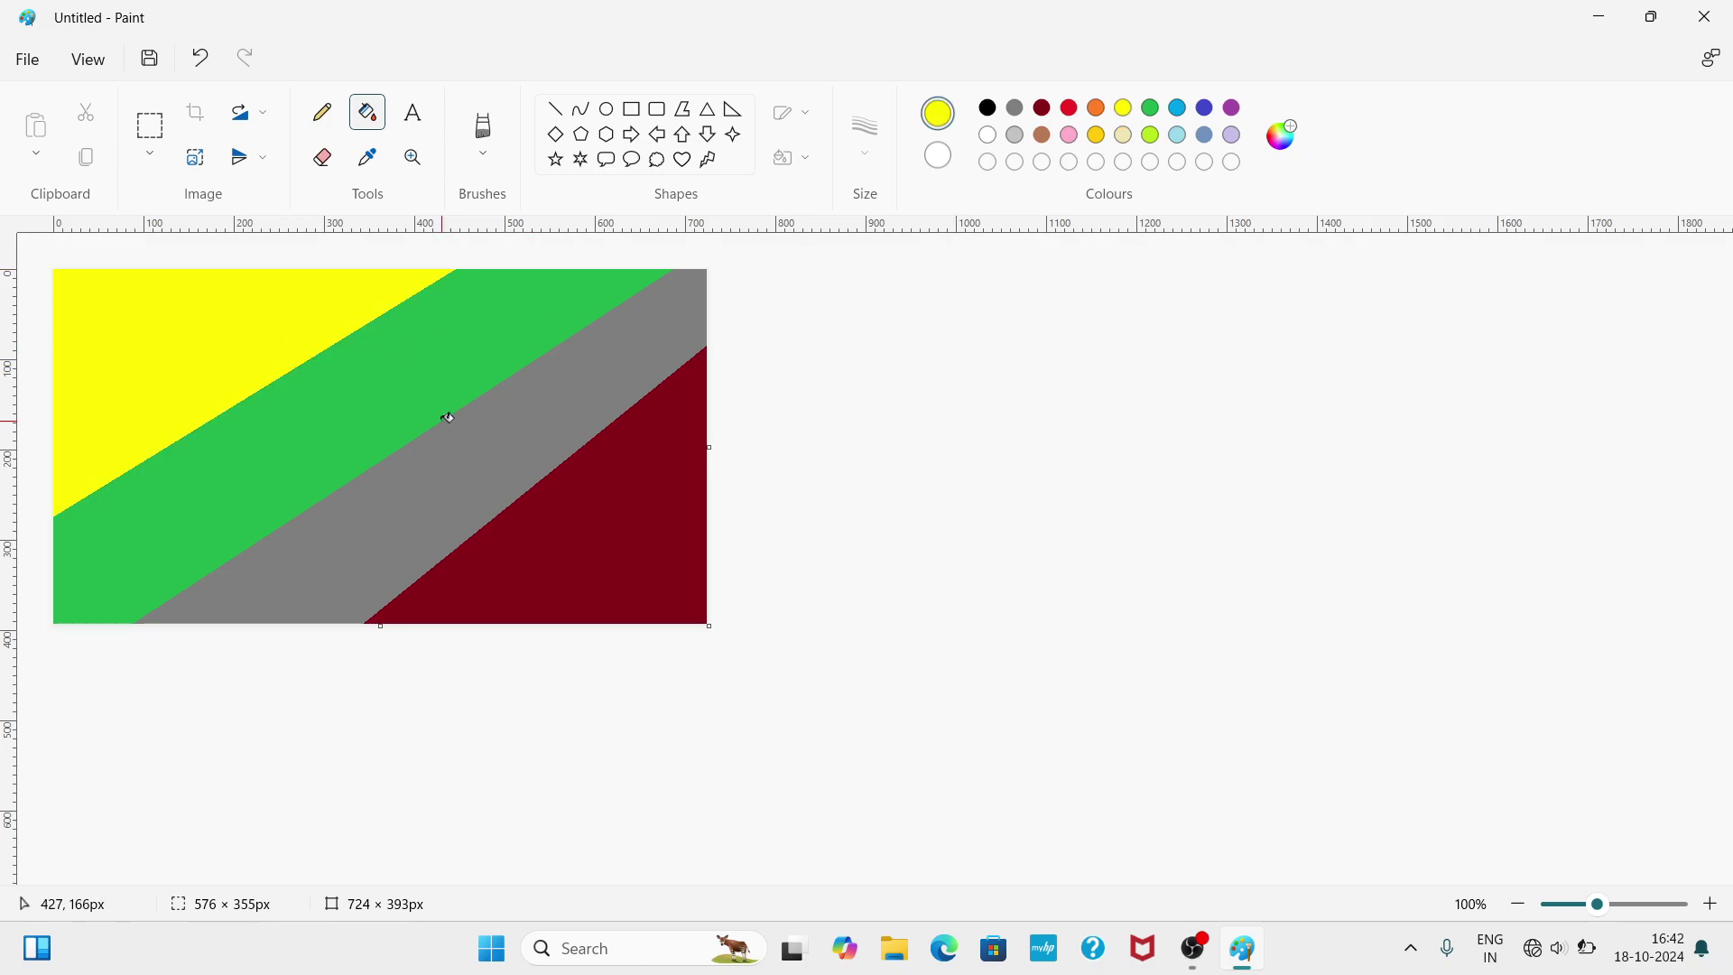
- Resize the image by pixels to 1 px wide, with the aspect ratio unlocked
left_click(196, 161)
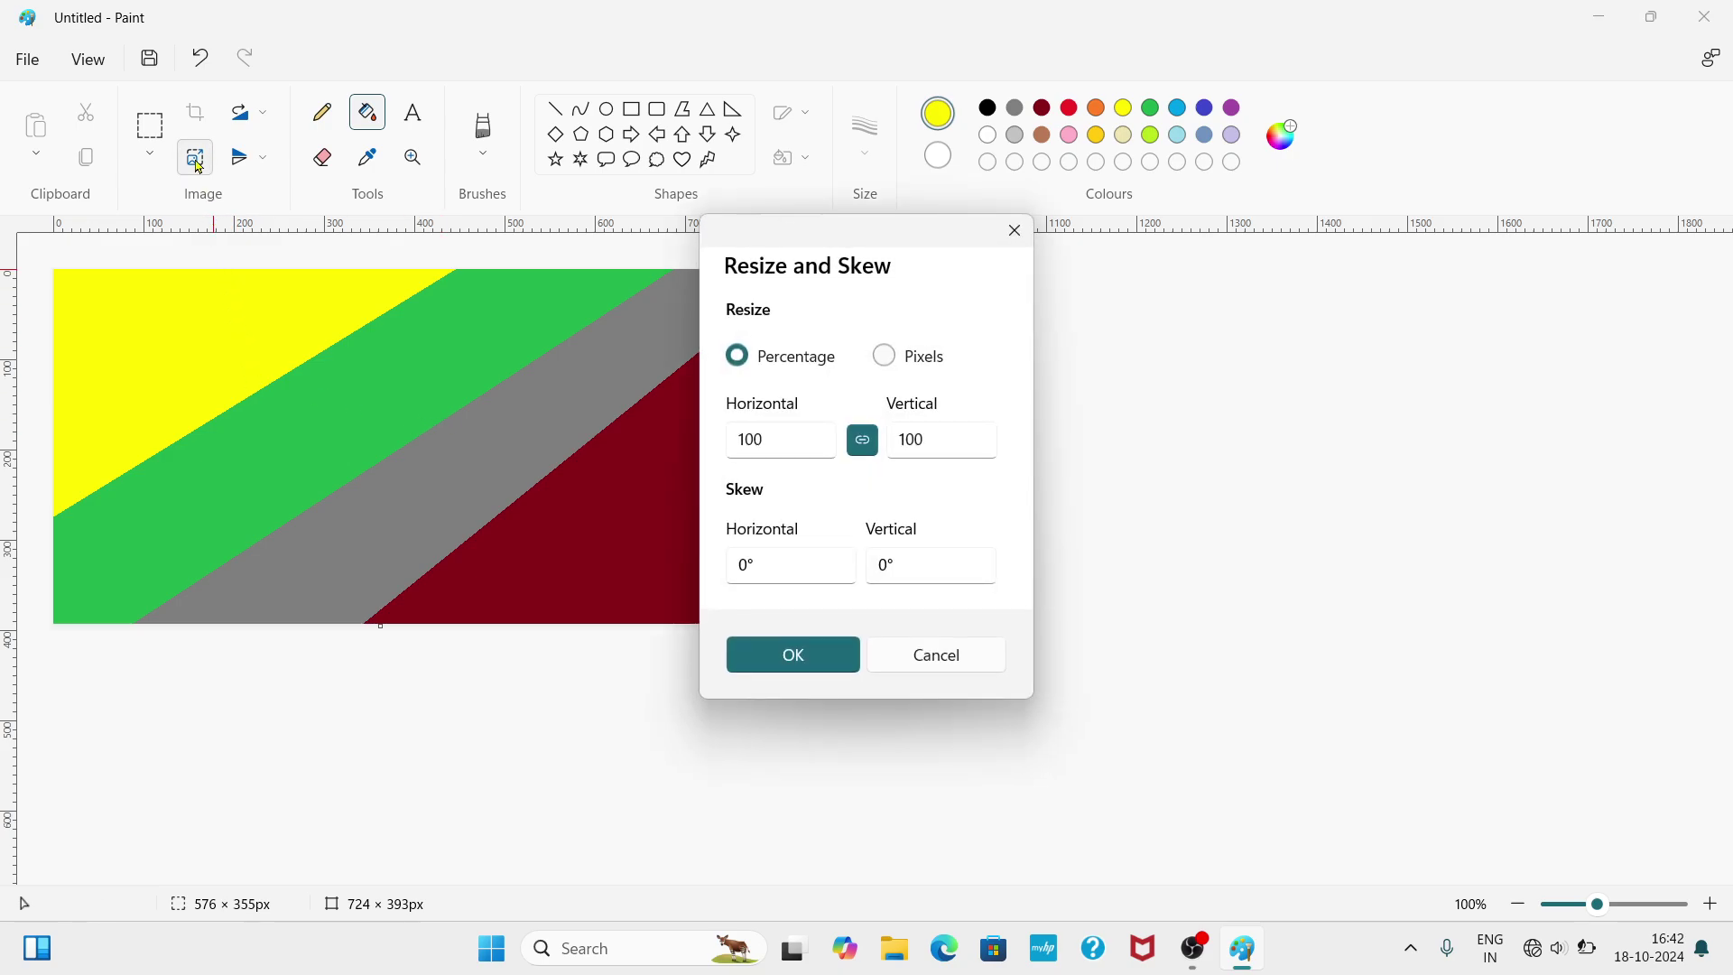
left_click(885, 356)
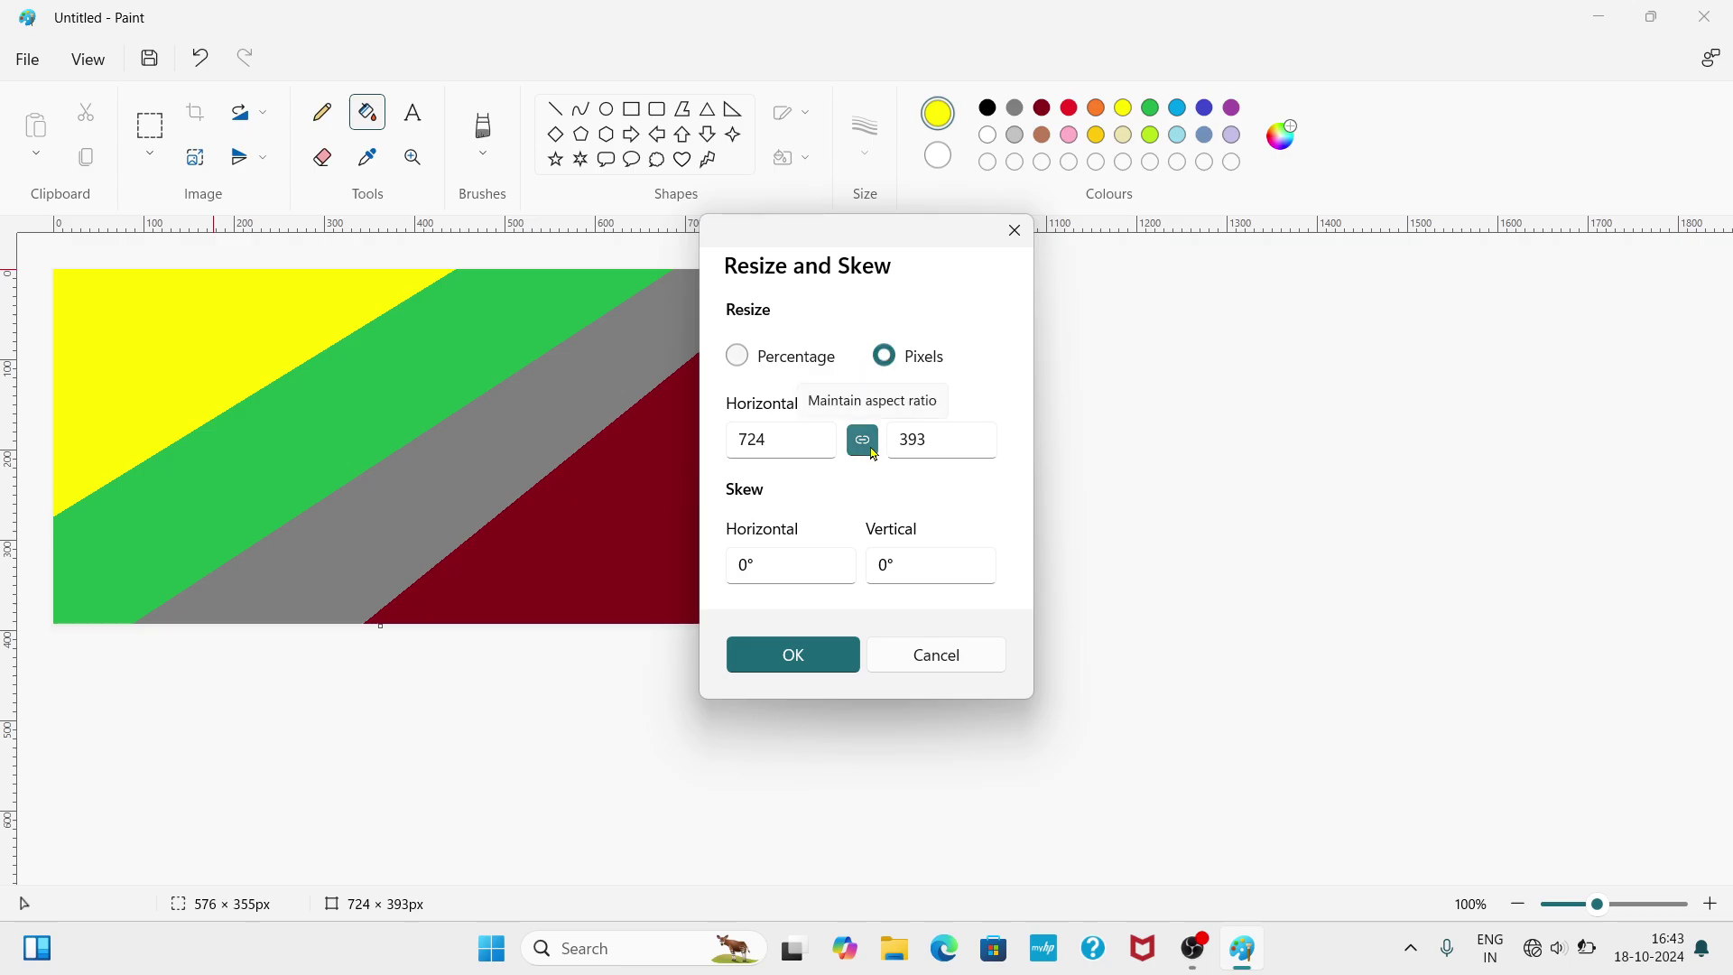
left_click(860, 448)
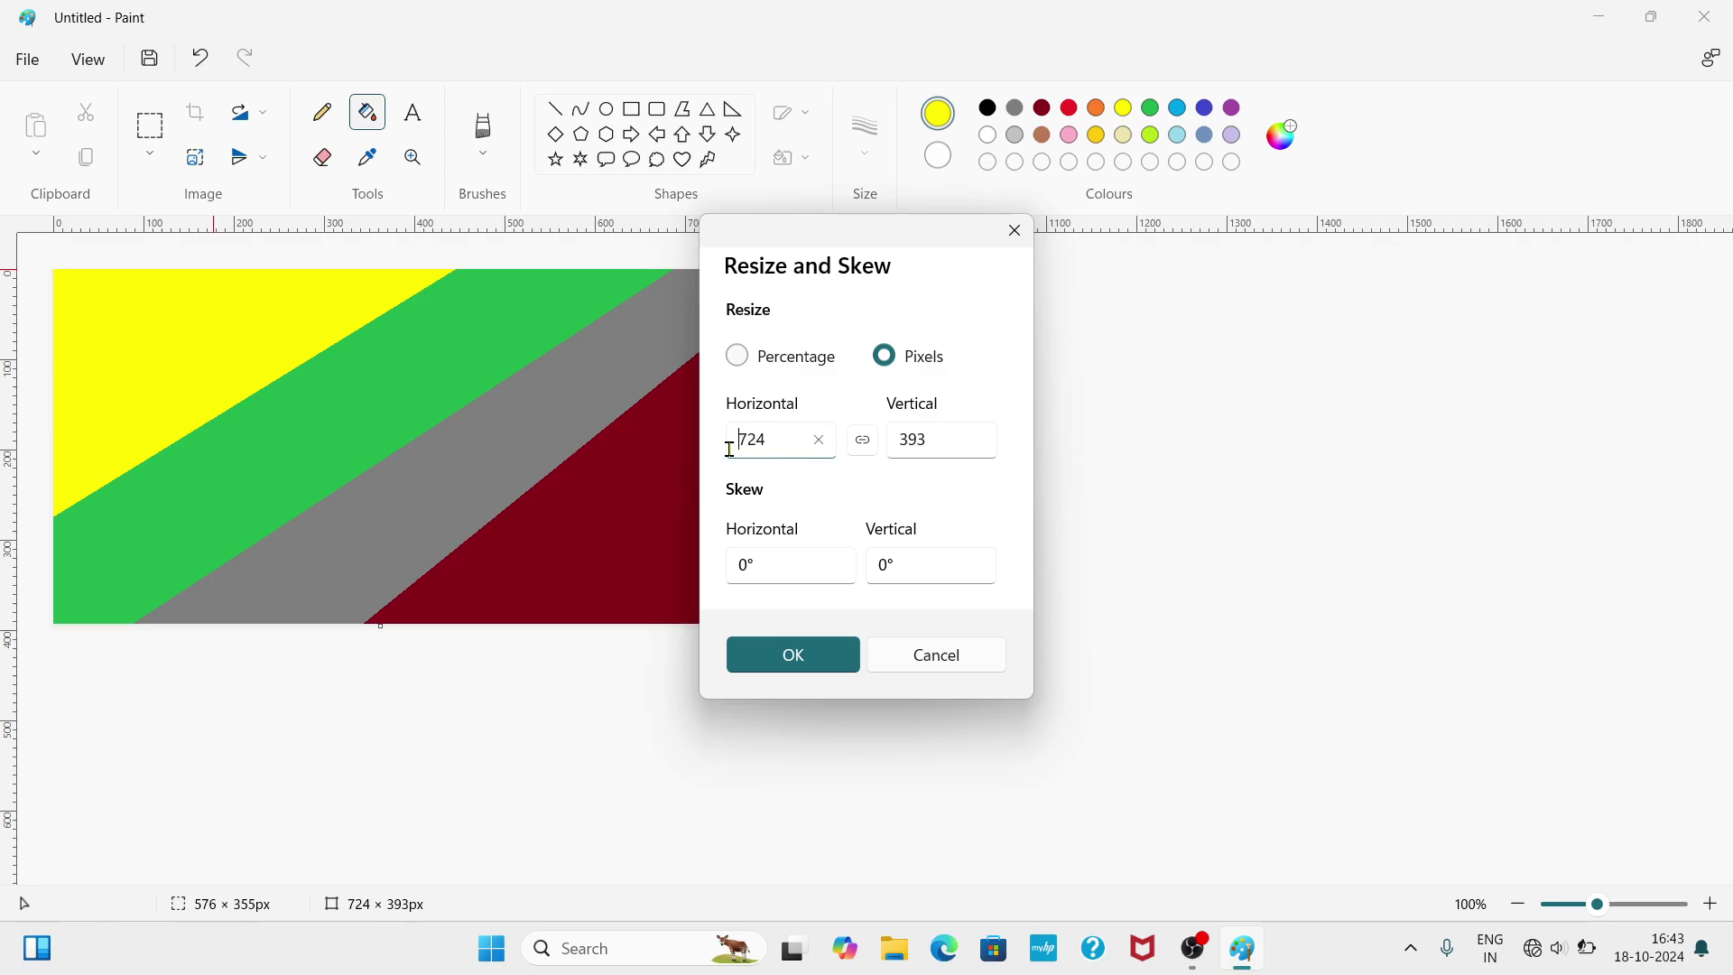
double_click(781, 446)
key("BackSpace")
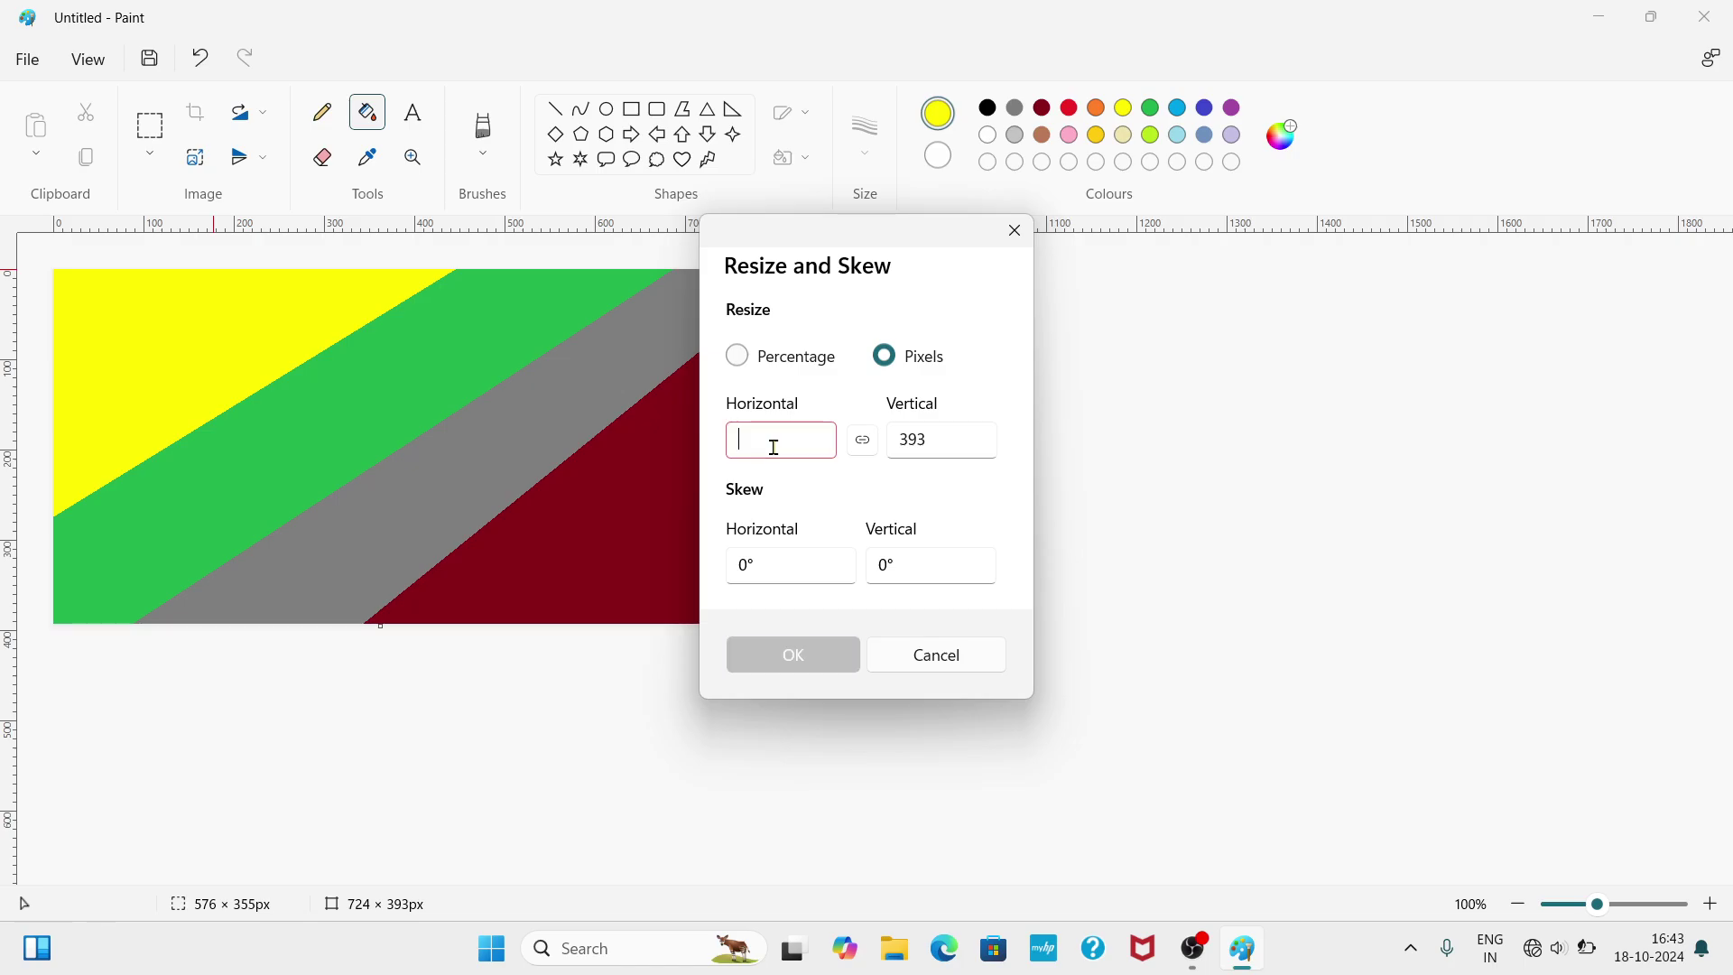
type("1")
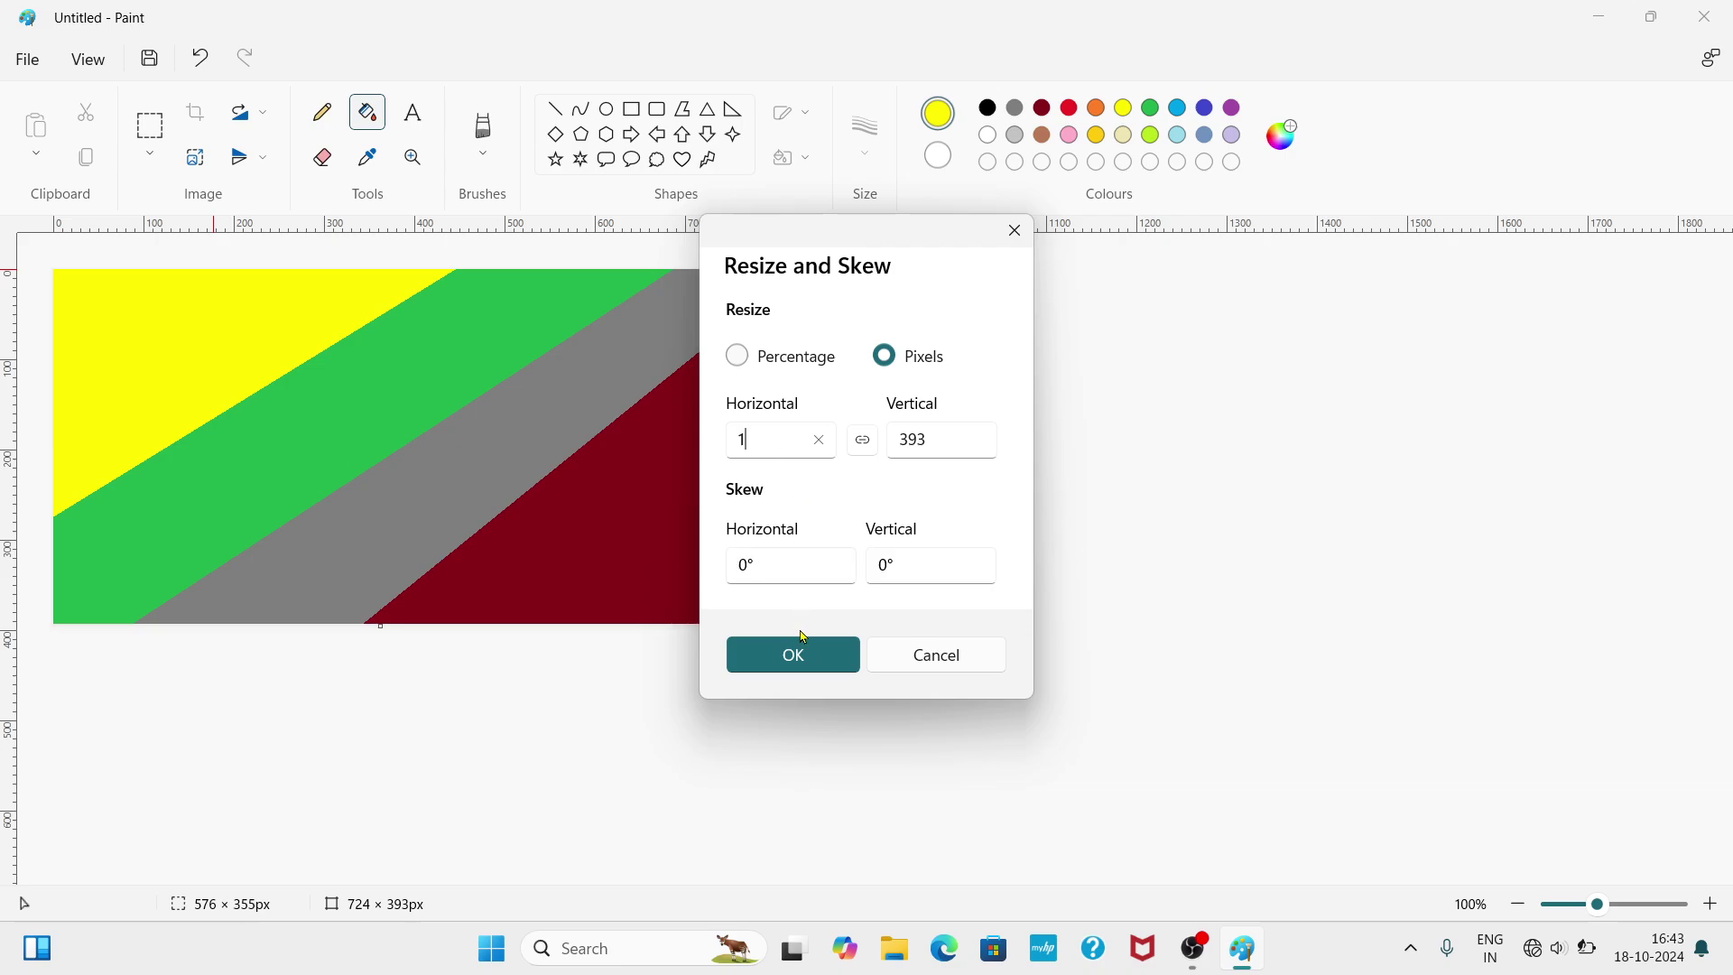
left_click(806, 659)
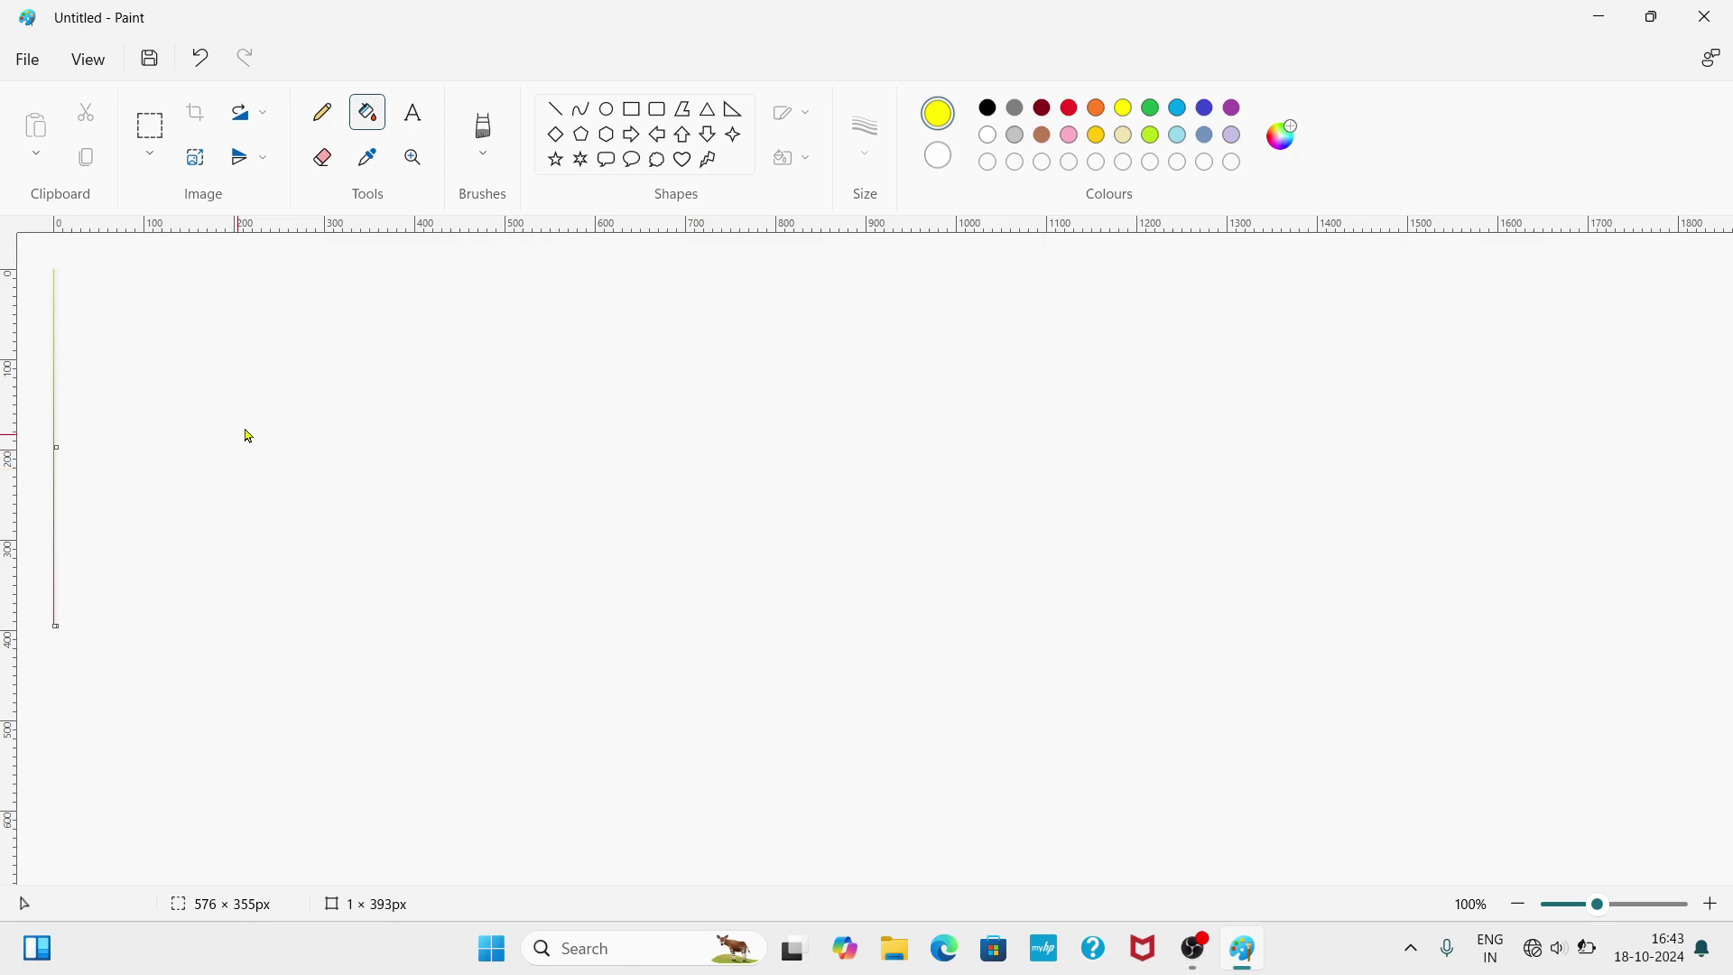
- Resize the image to 724 px wide with the aspect ratio unlocked, and enlarge the canvas to about 1443 × 676 px
left_click(195, 157)
left_click(889, 359)
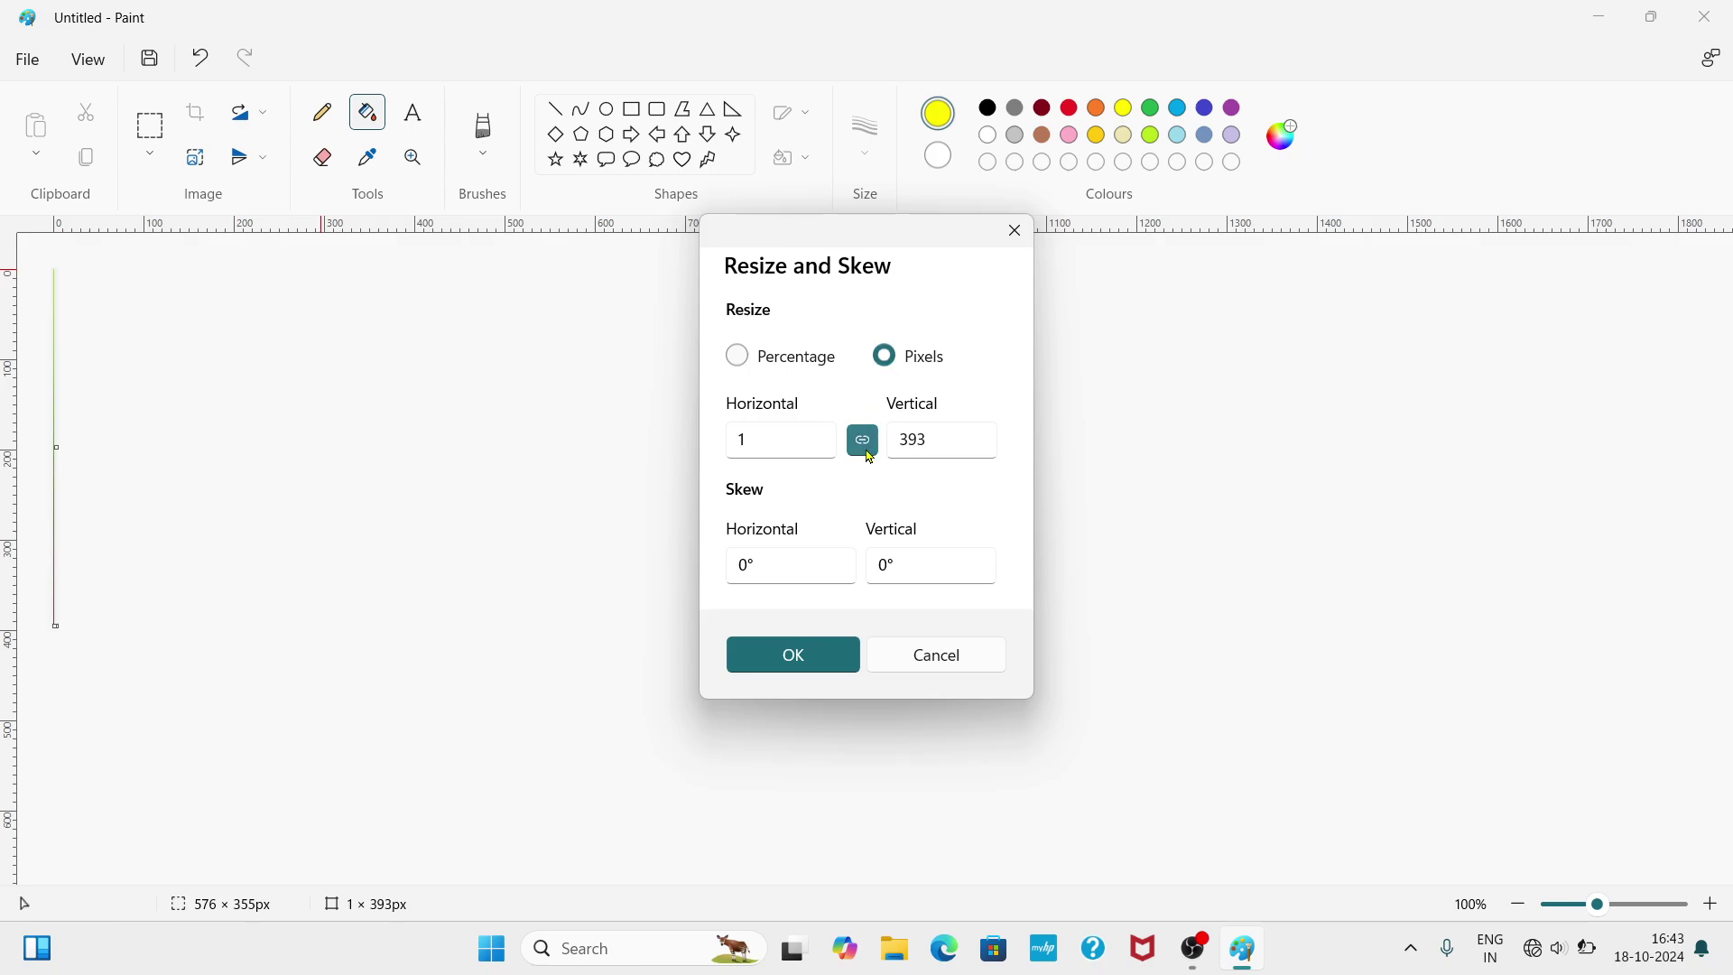
left_click(864, 451)
left_click(774, 452)
double_click(761, 457)
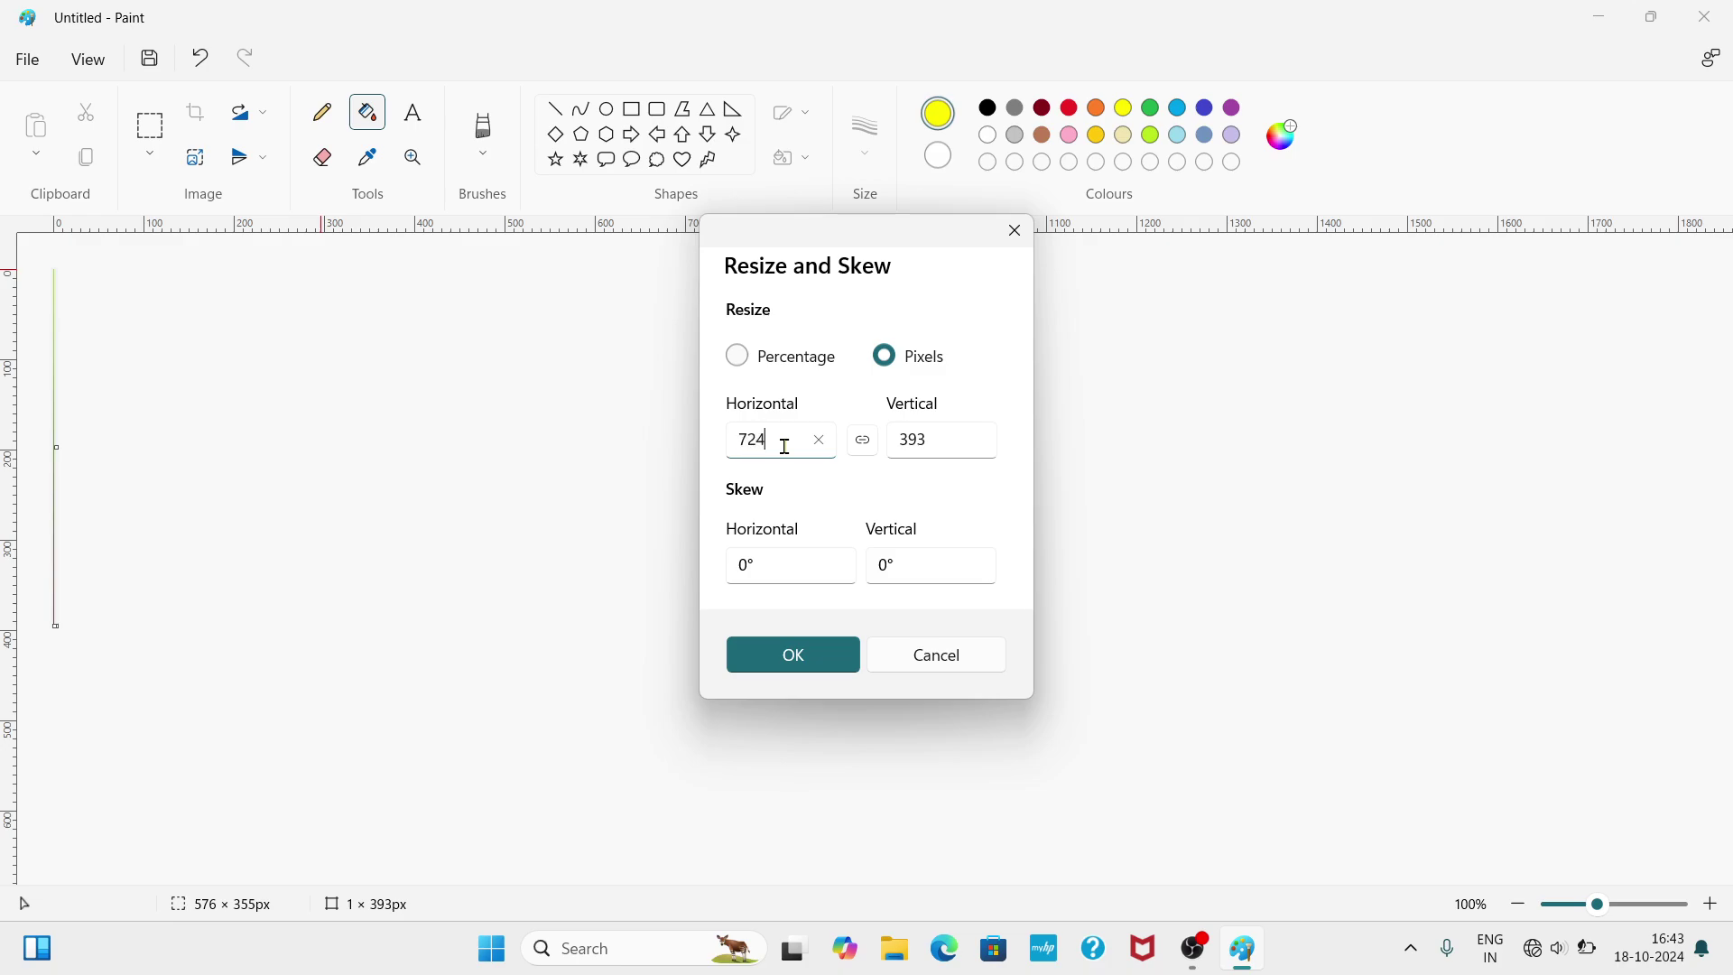
left_click(799, 661)
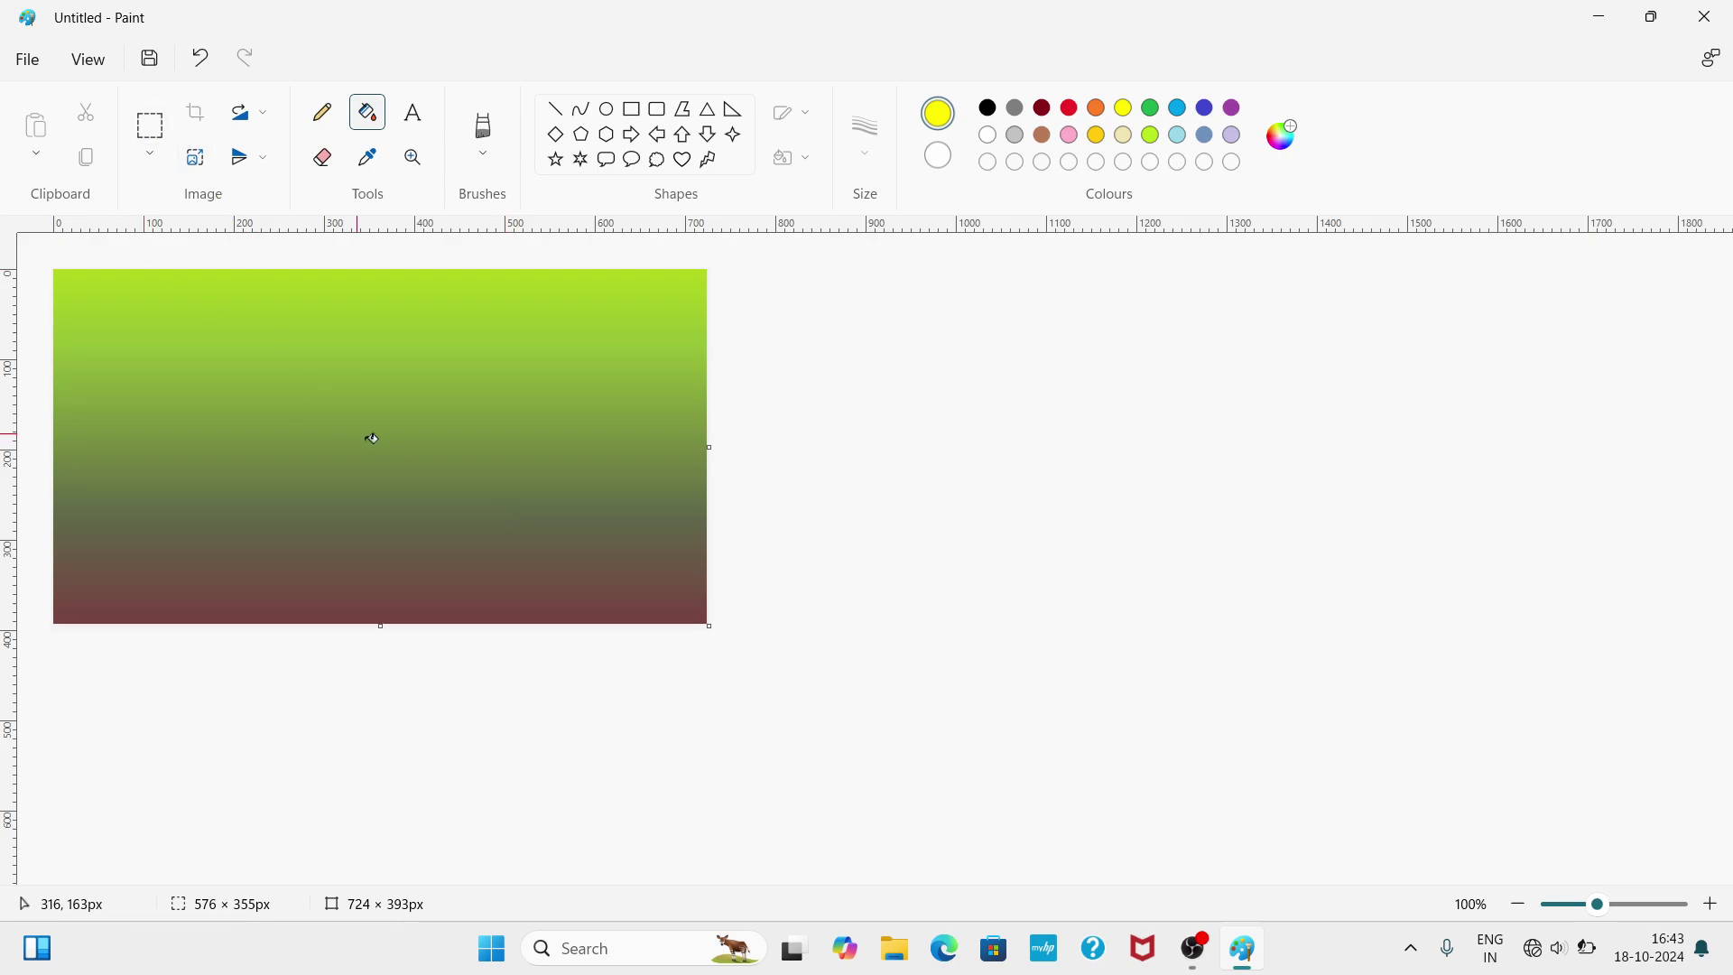
left_click_drag(707, 628, 1356, 879)
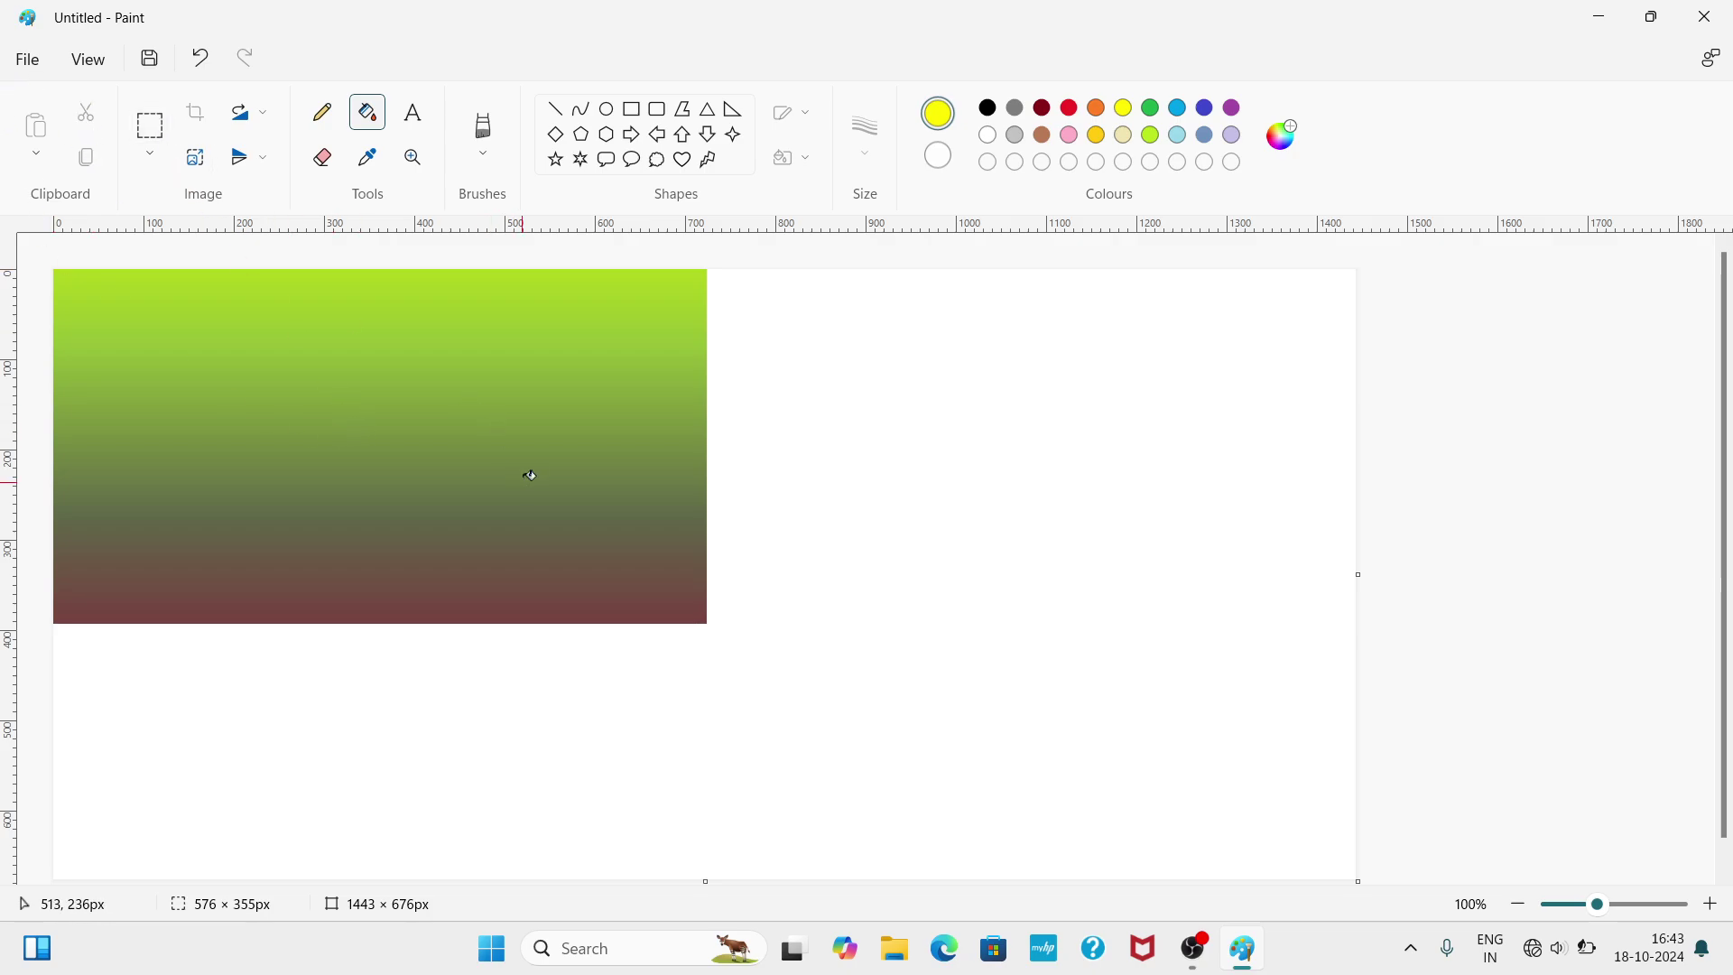
- Undo the resizing and all the diagonal bands, back to the blank 1664 × 643 px canvas
key("ctrl+a")
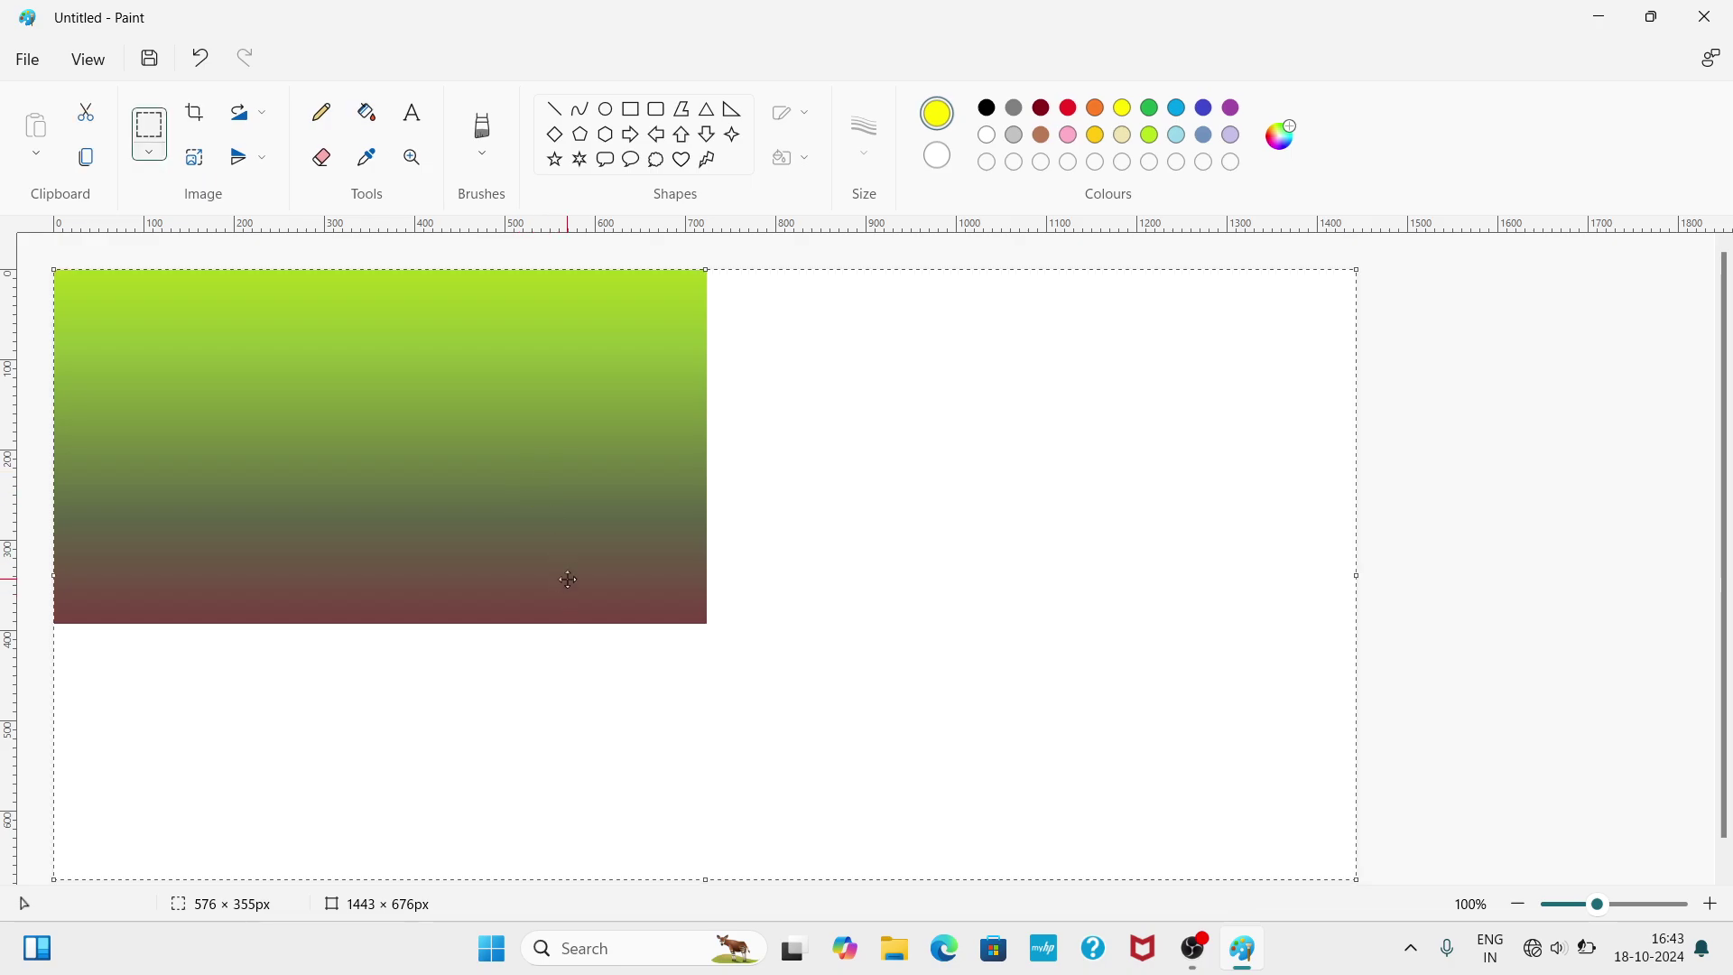
key("ctrl+z")
key("ctrl+z")
key("ctrl+z")
key("ctrl+z")
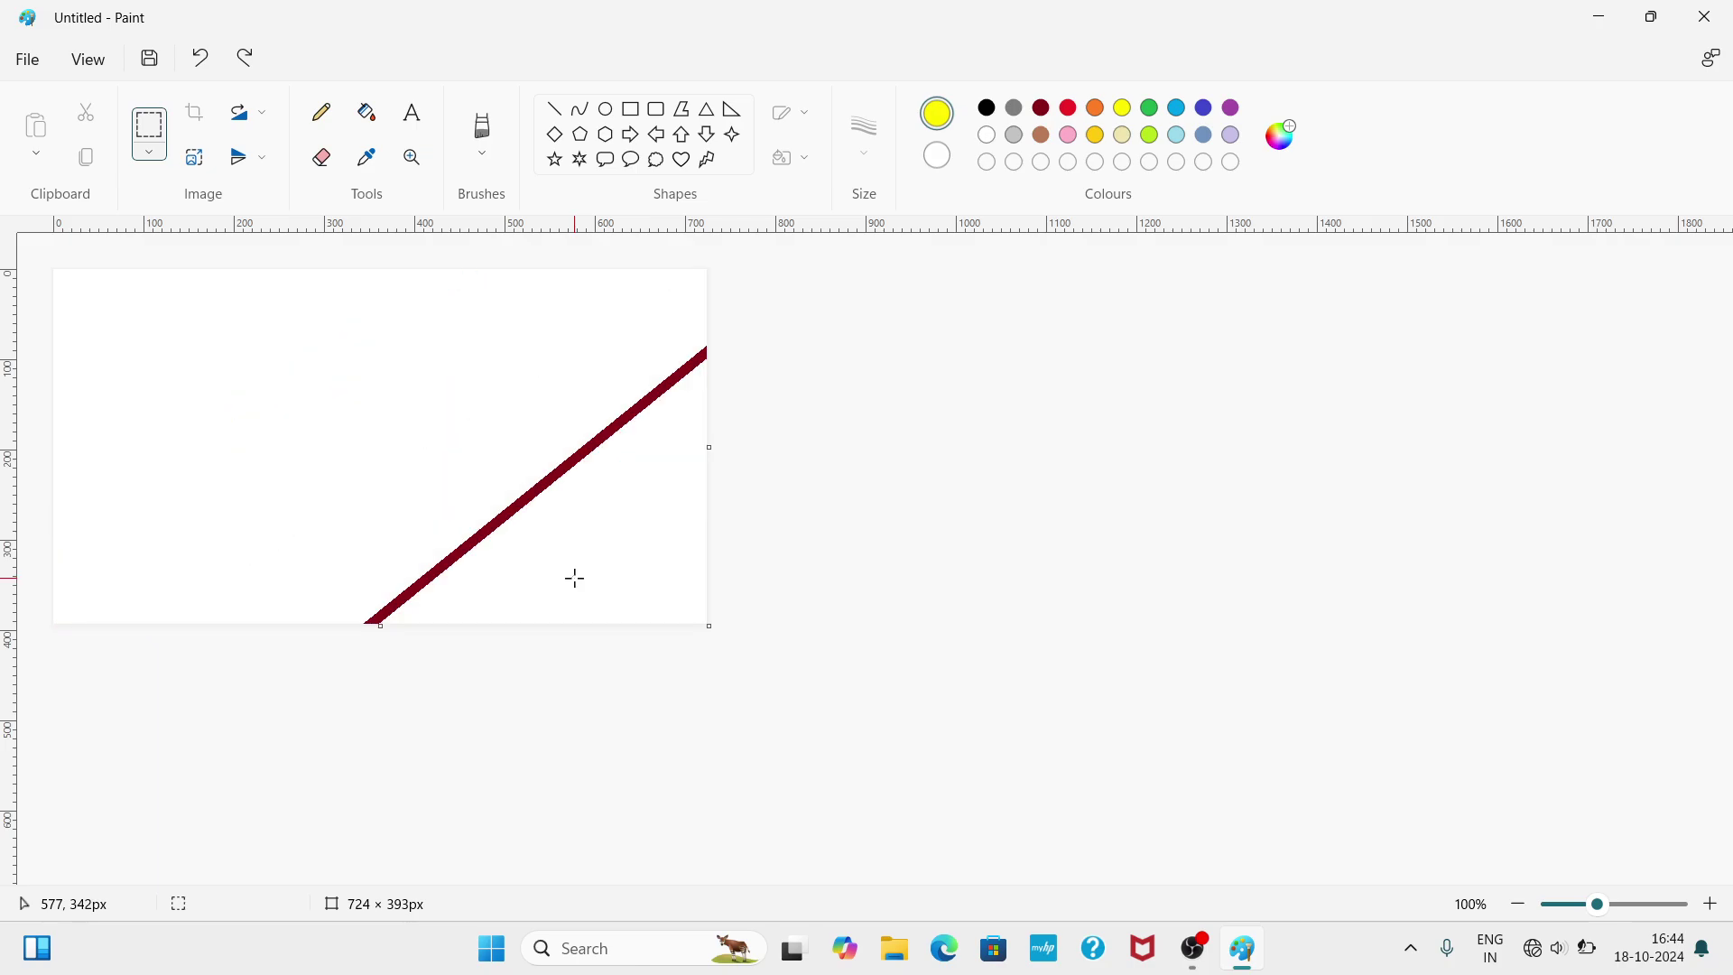
key("ctrl+z")
key("ctrl+z")
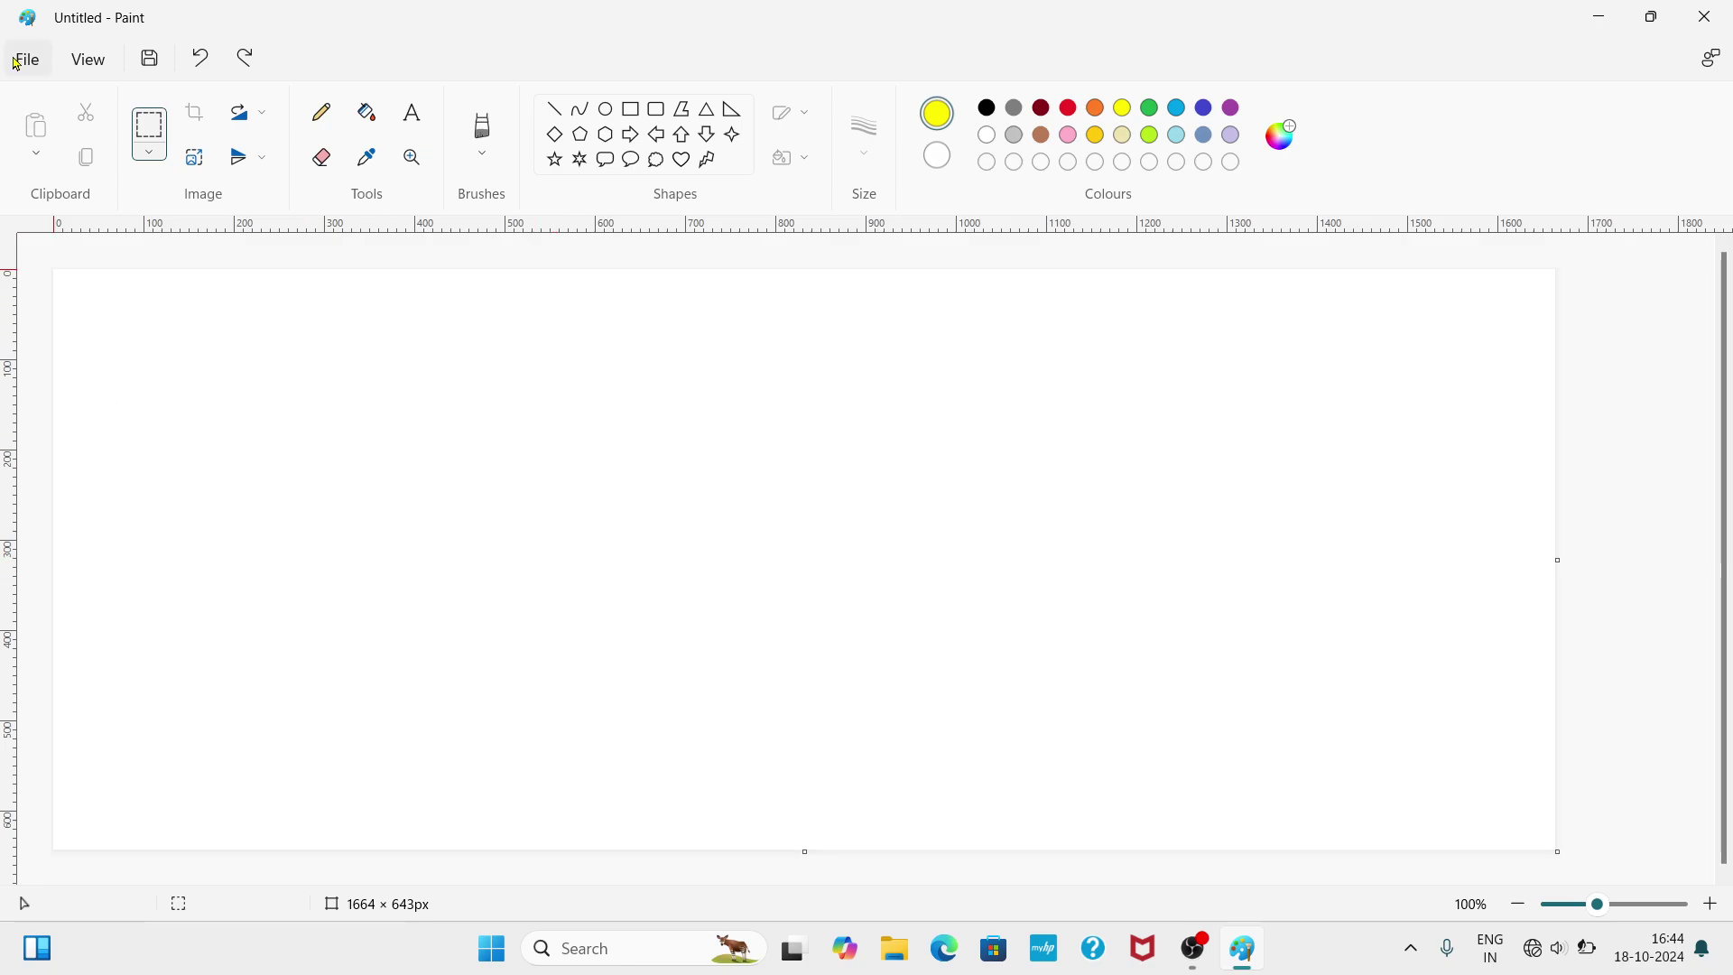
- Draw a yellow right arrow about 270 × 181 px and, to its right, a black up arrow about 224 × 247 px
left_click(636, 137)
left_click_drag(426, 411, 669, 572)
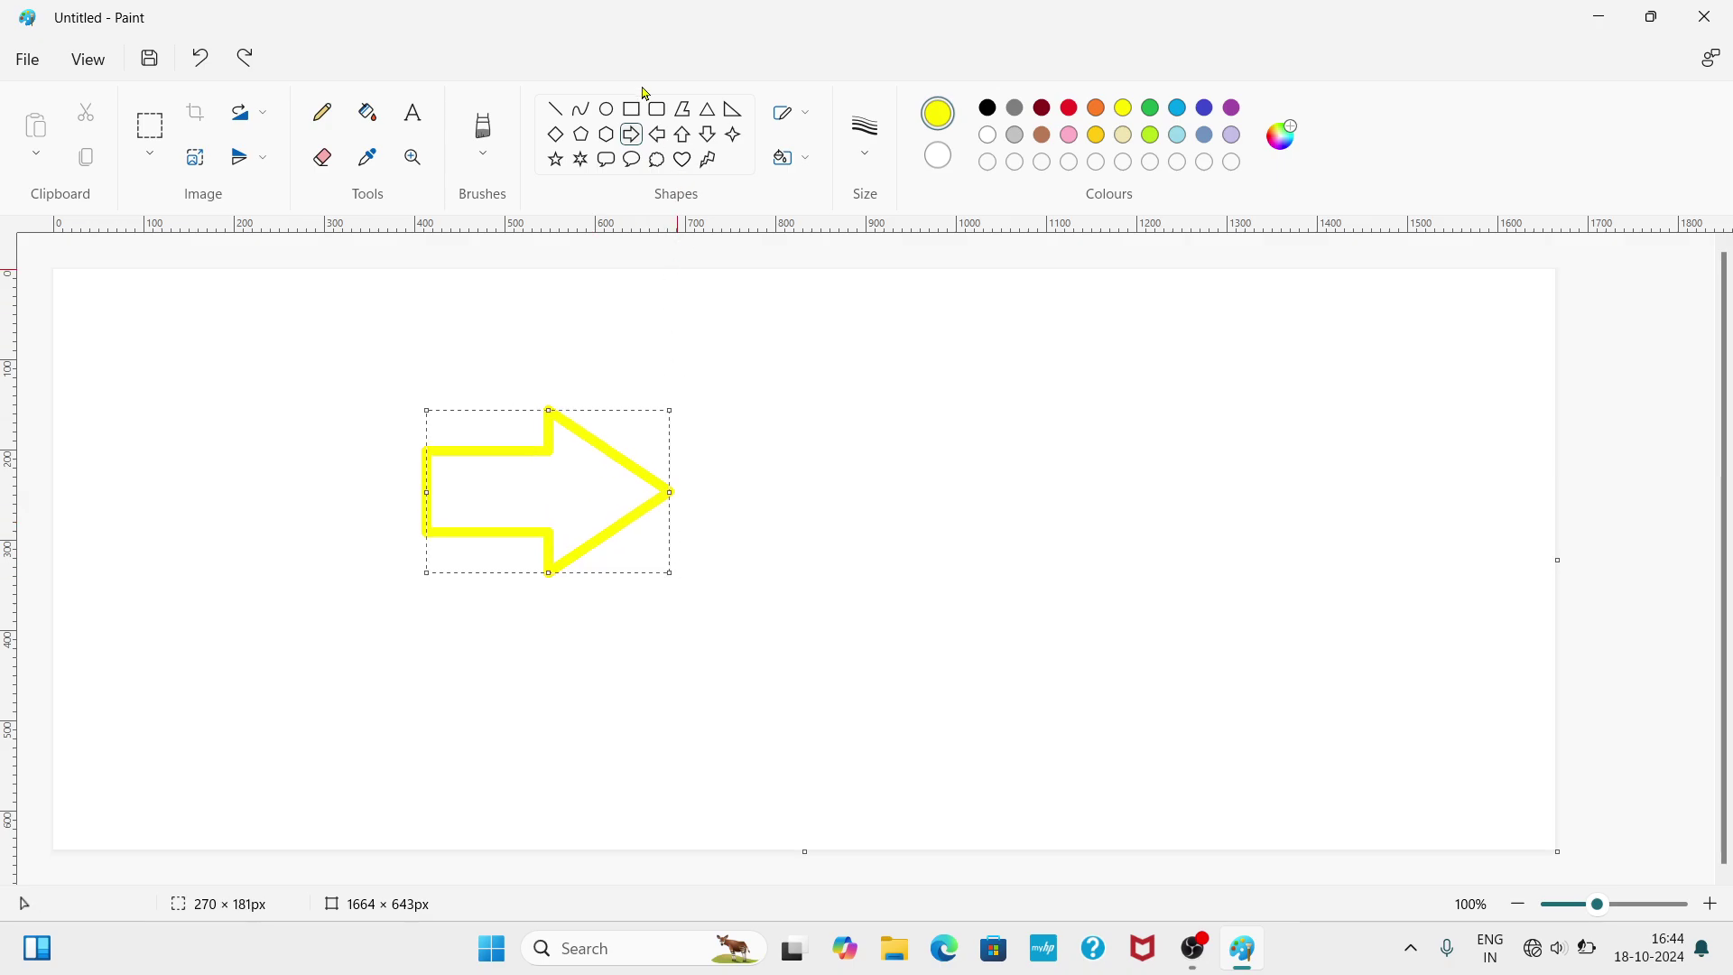
left_click(682, 135)
left_click(988, 108)
left_click_drag(909, 444, 1110, 667)
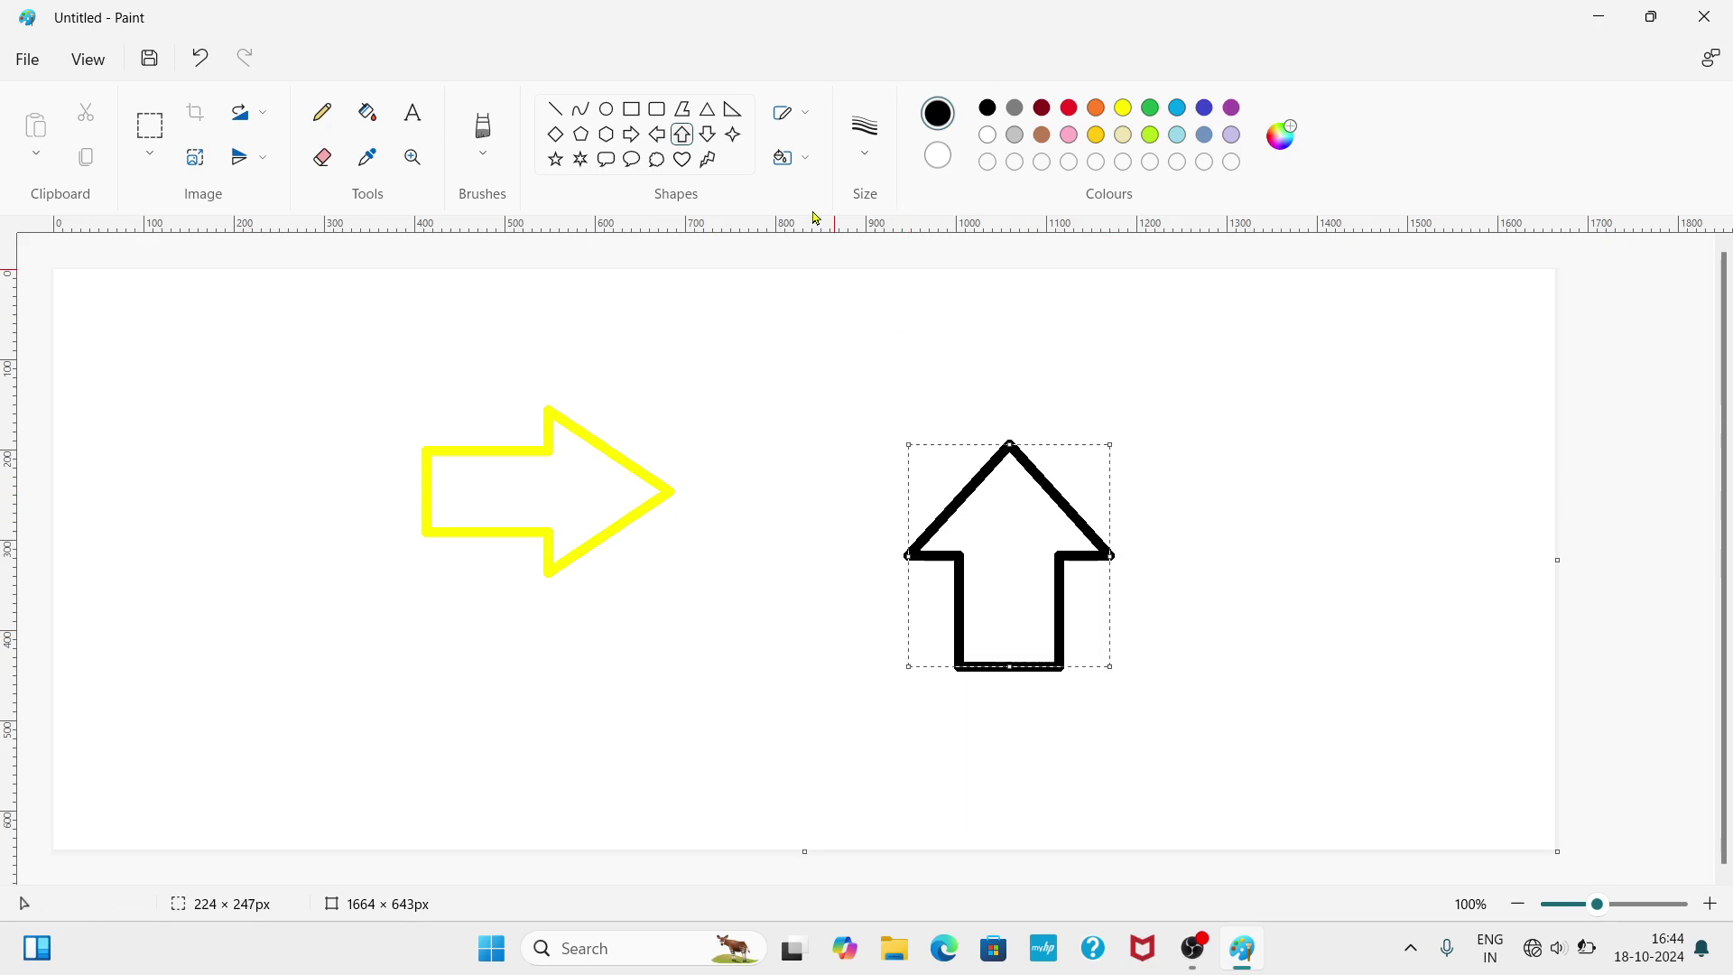
- Draw a black cloud callout about 133 × 251 px between the arrows and a lightning bolt about 194 × 116 px below it
left_click(657, 160)
left_click_drag(743, 285, 863, 511)
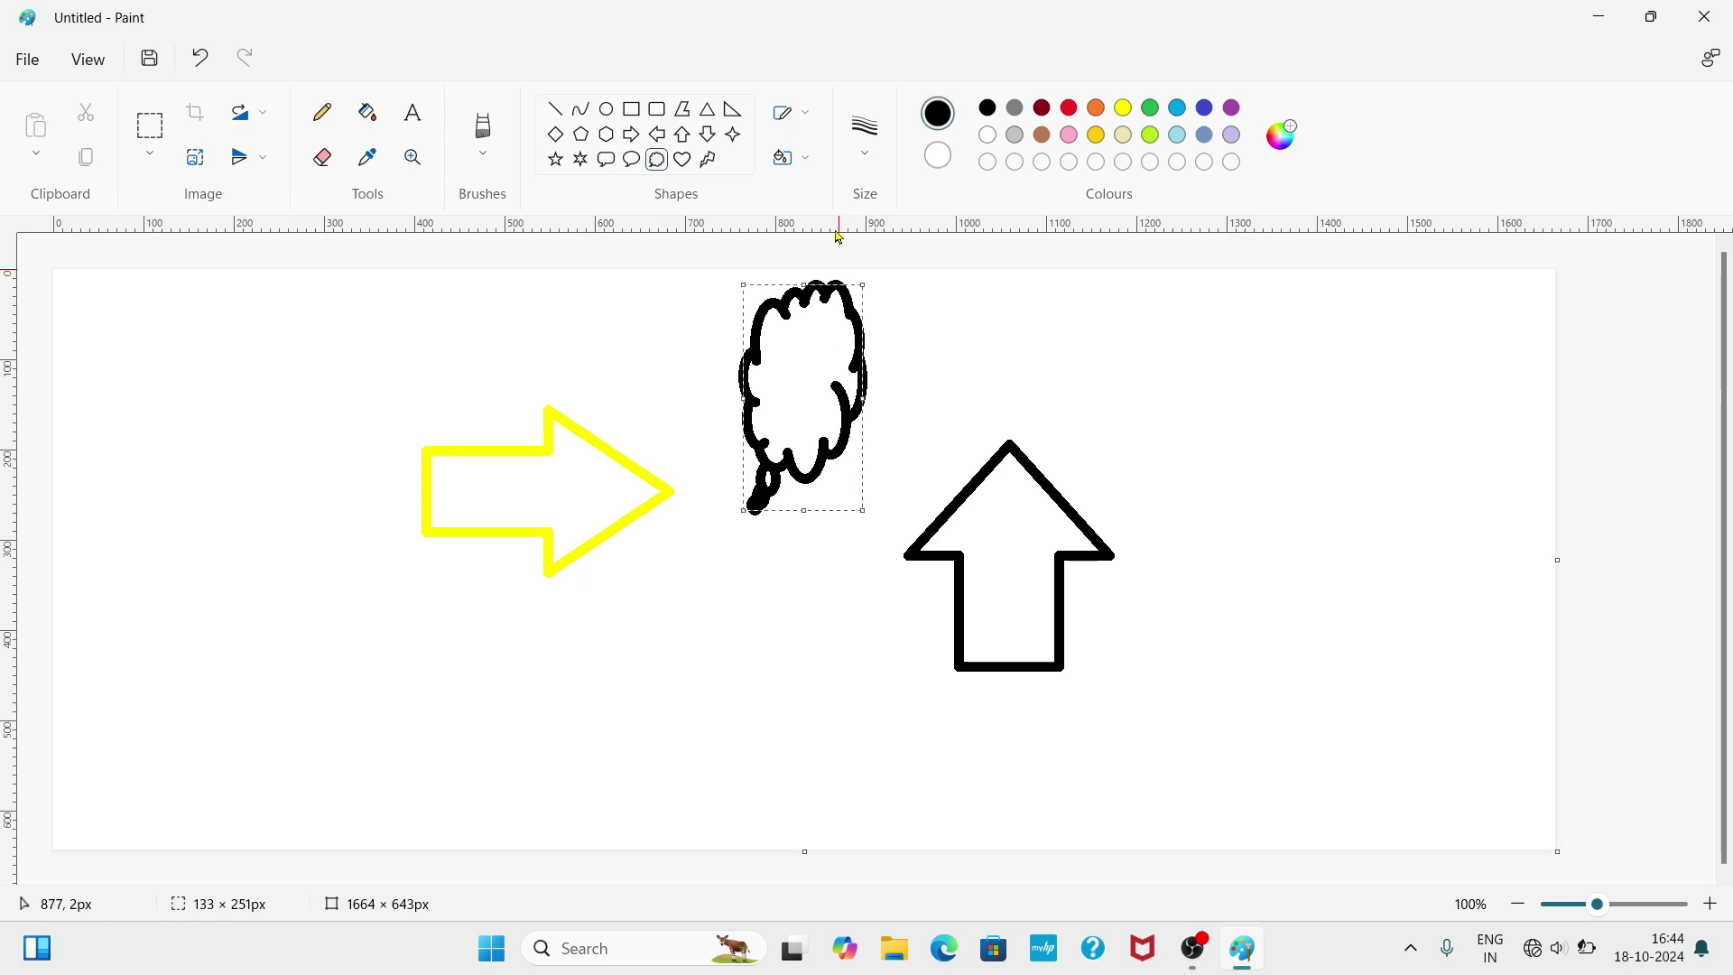
left_click(708, 160)
left_click_drag(697, 604, 873, 711)
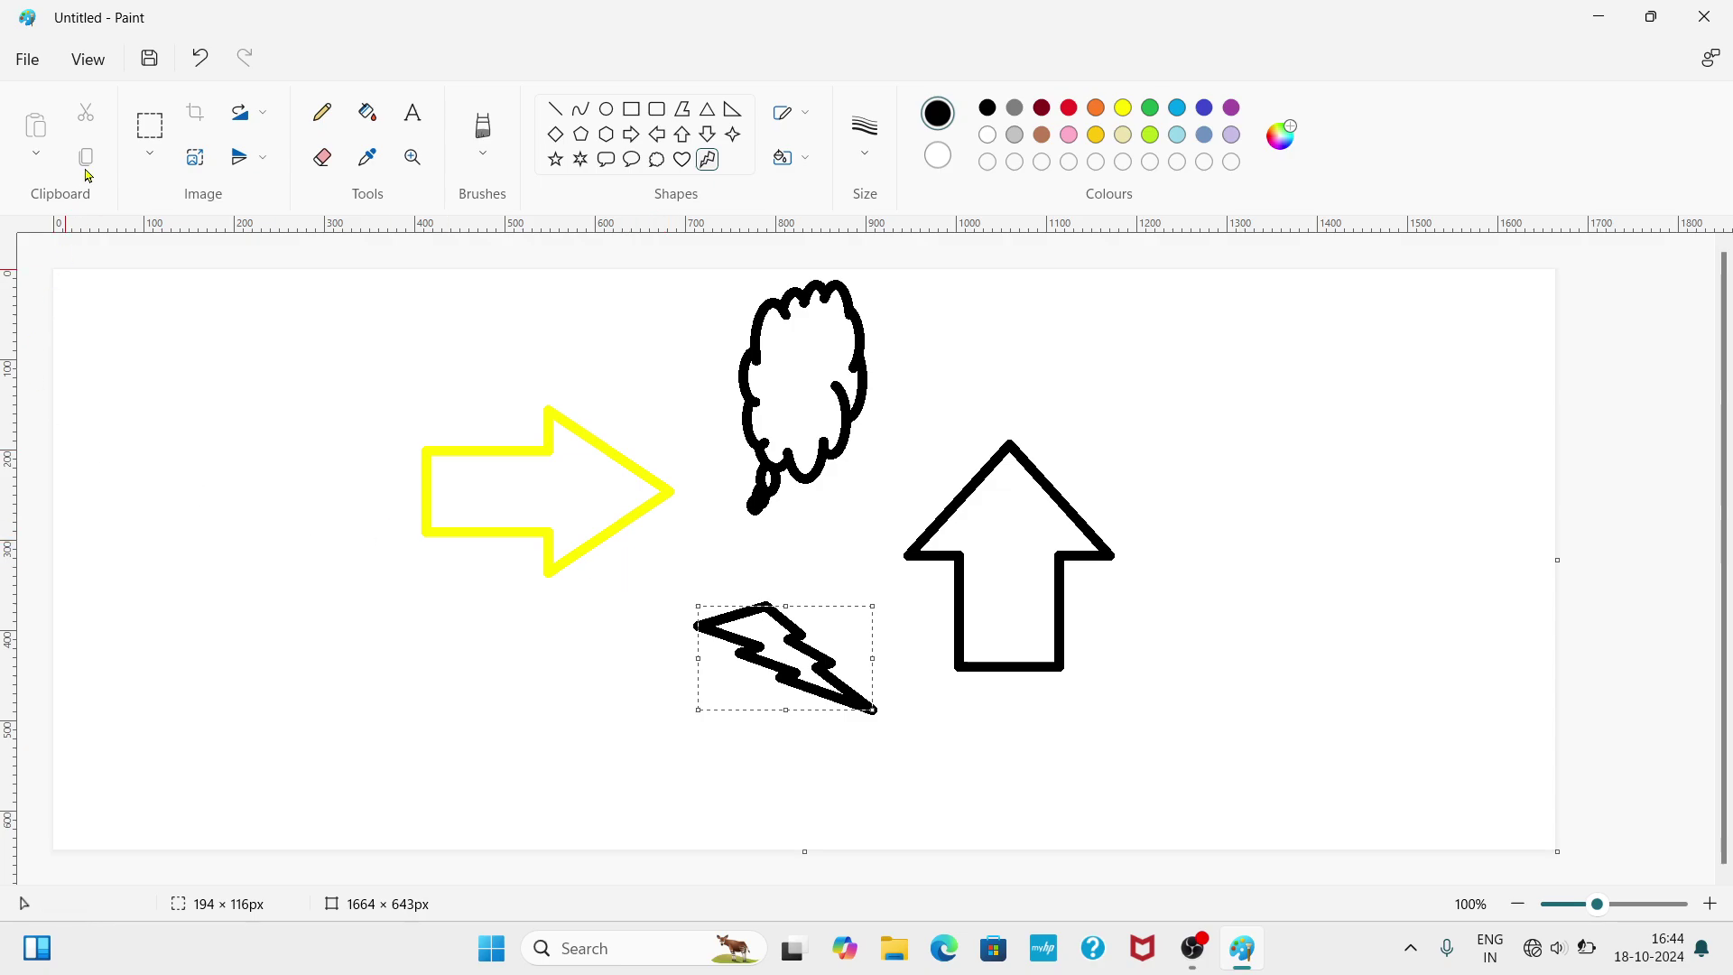
- Copy a selection of about 235 × 292 px around the cloud callout and paste the duplicate in the canvas's upper-left corner
left_click(146, 135)
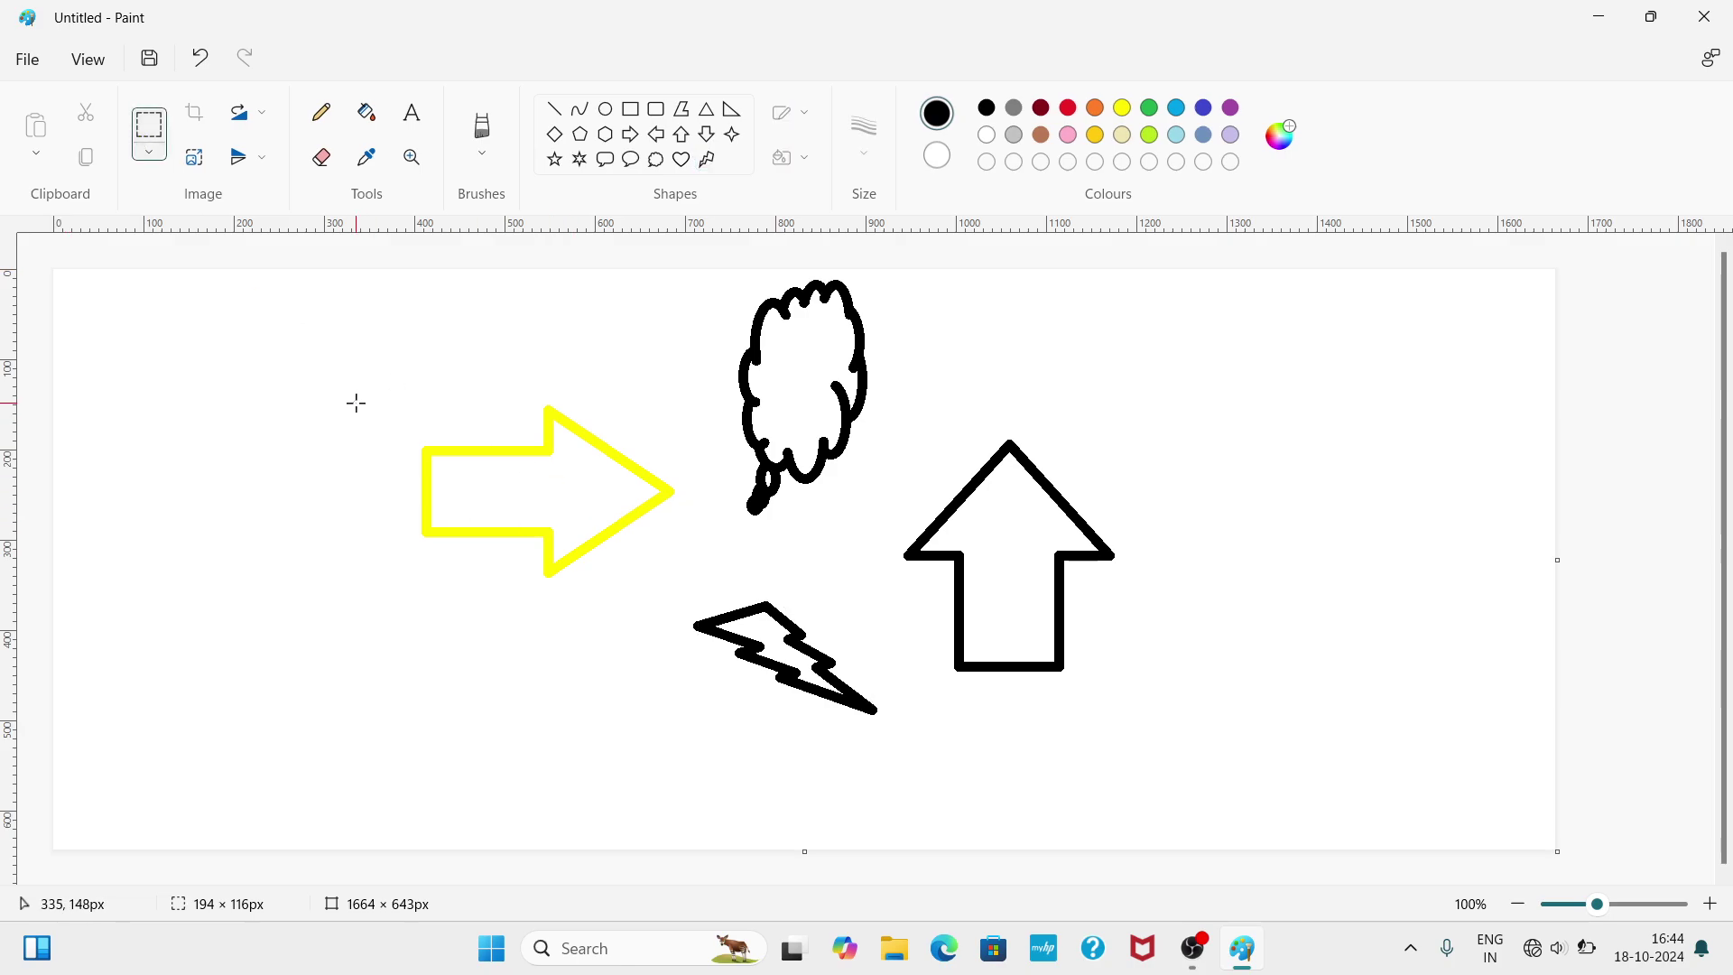
left_click_drag(685, 271, 897, 534)
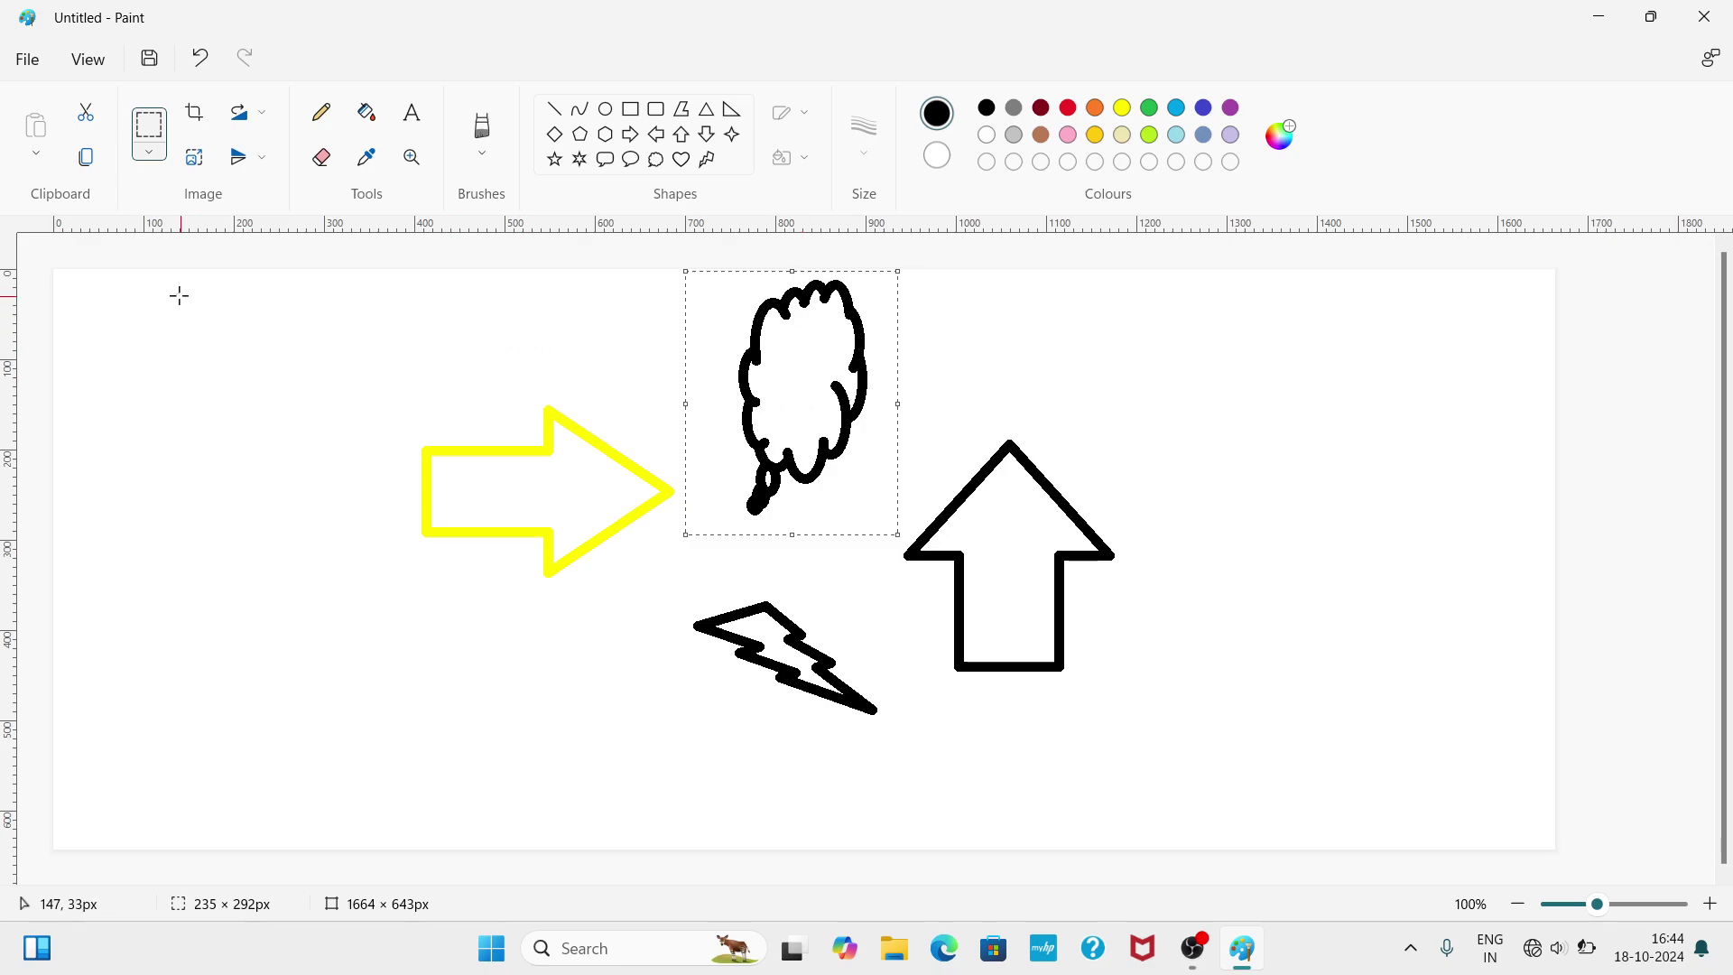
left_click(86, 170)
left_click(34, 131)
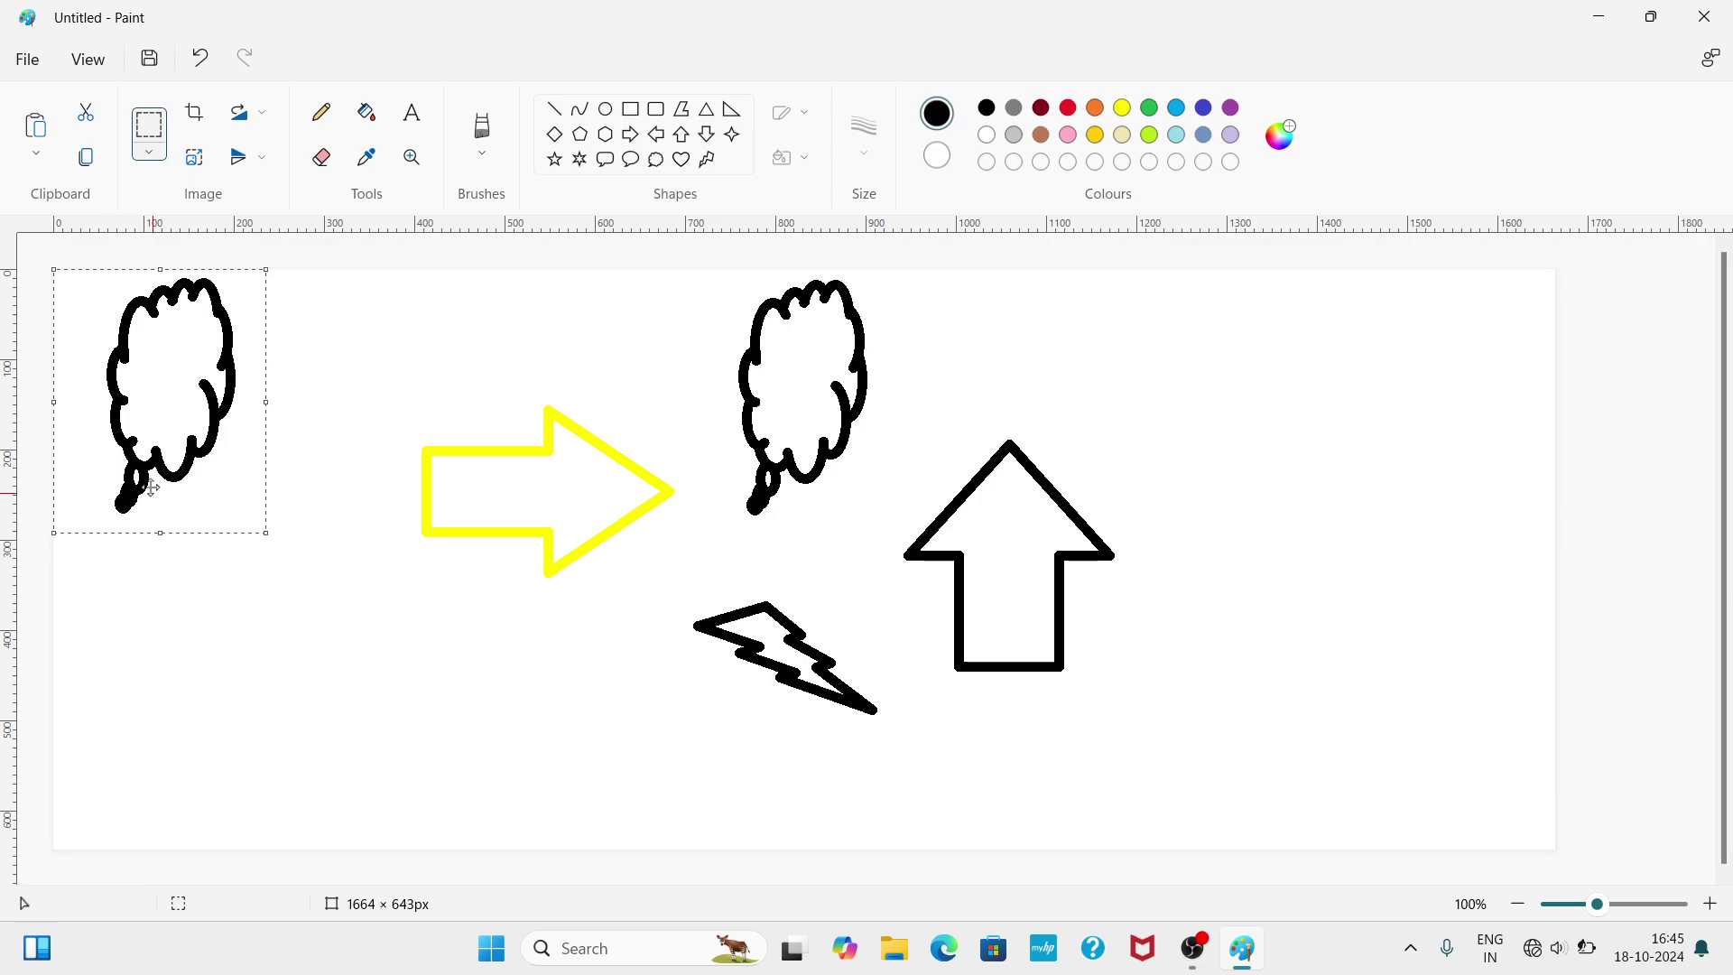
key("Delete")
left_click(326, 623)
- Copy the original cloud callout again and place a second duplicate over the first one
left_click_drag(696, 288, 877, 521)
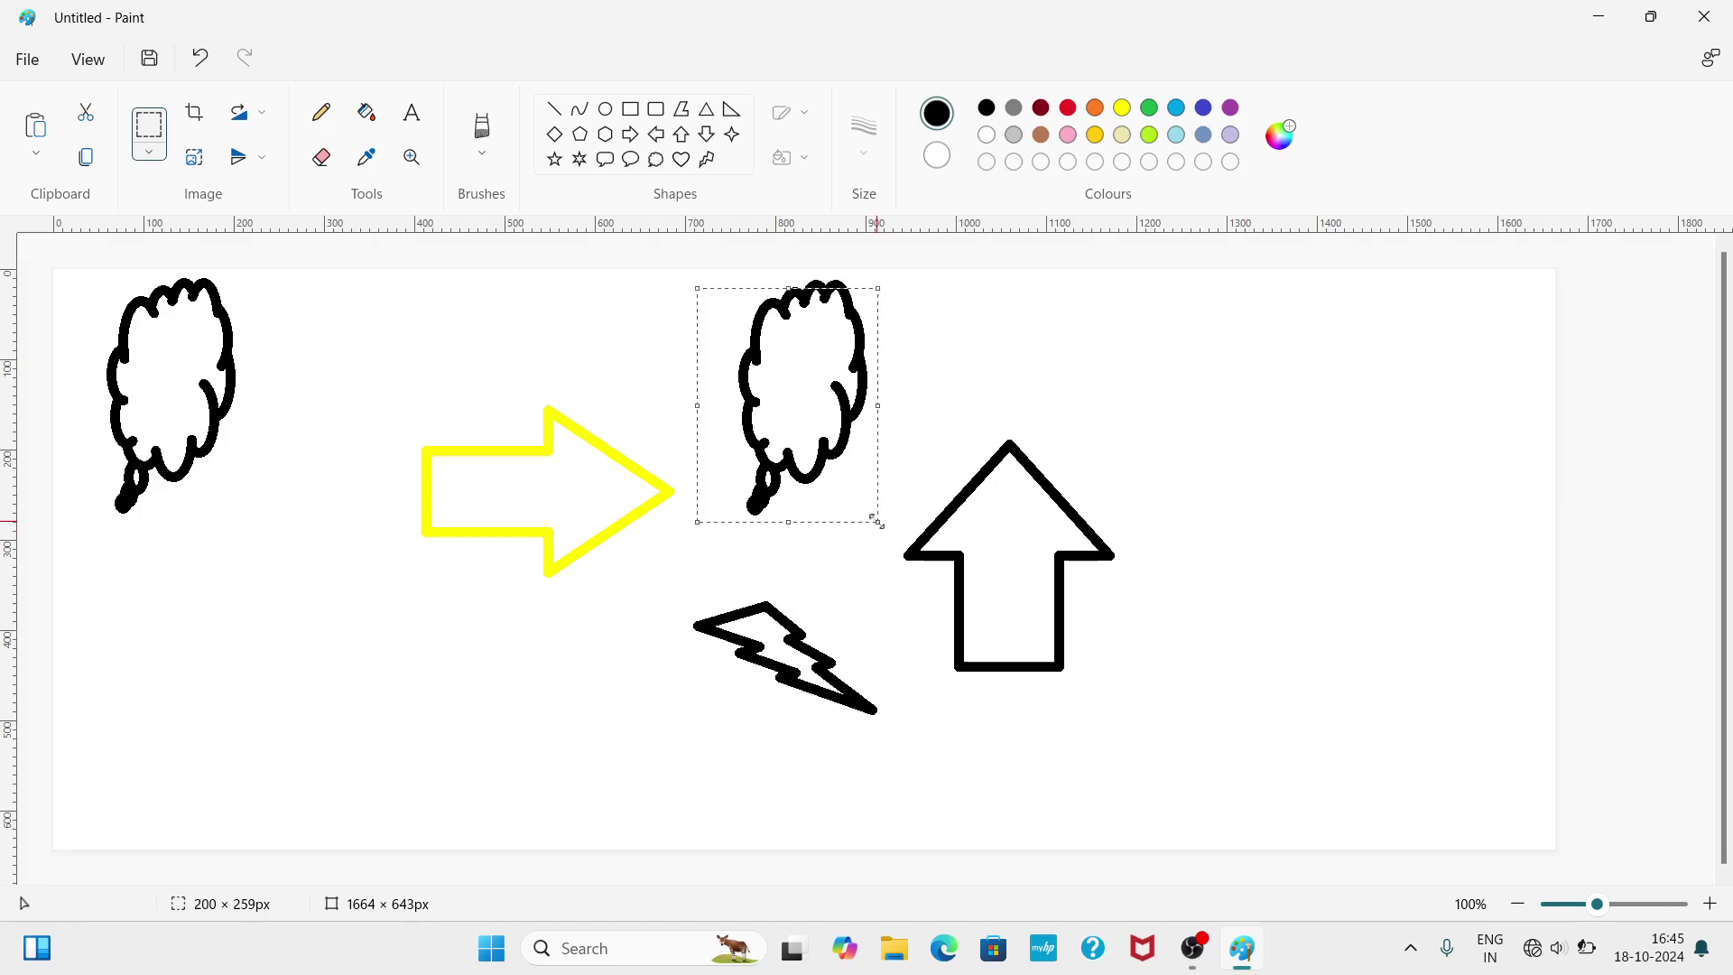
left_click(86, 163)
left_click(38, 130)
left_click_drag(167, 360, 178, 369)
left_click(391, 596)
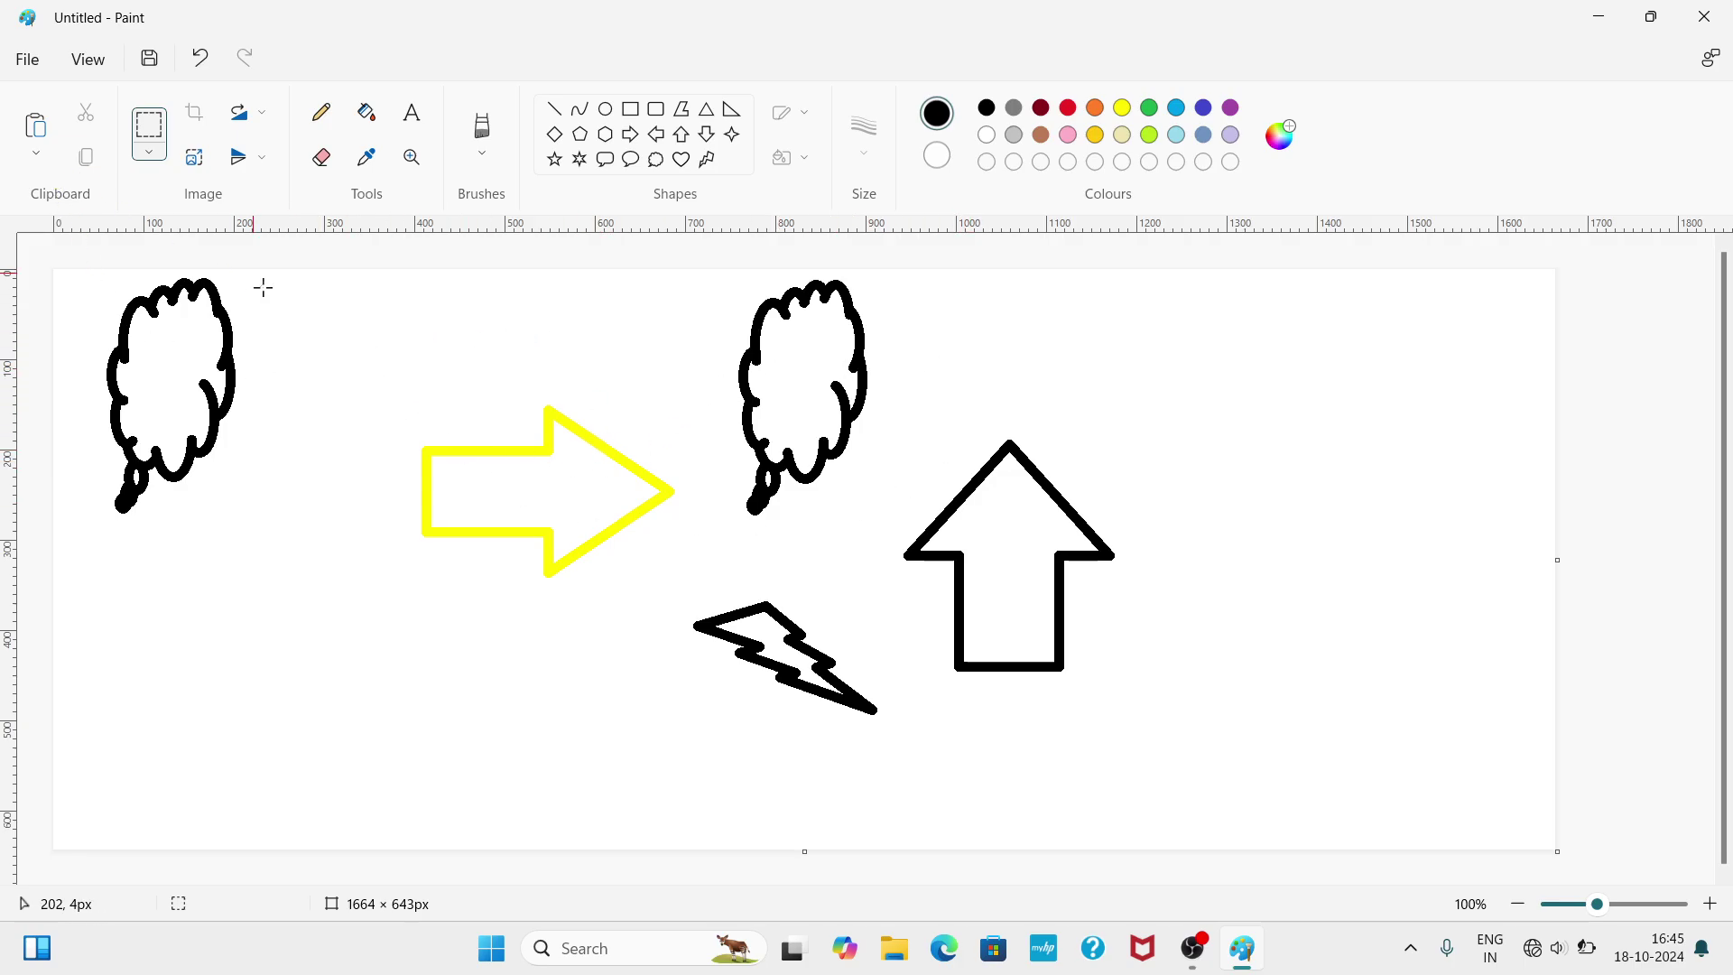
- Cut a selection of about 415 × 320 px around the yellow arrow, paste it, and place it slightly below its original position
left_click(154, 149)
left_click_drag(322, 326, 696, 614)
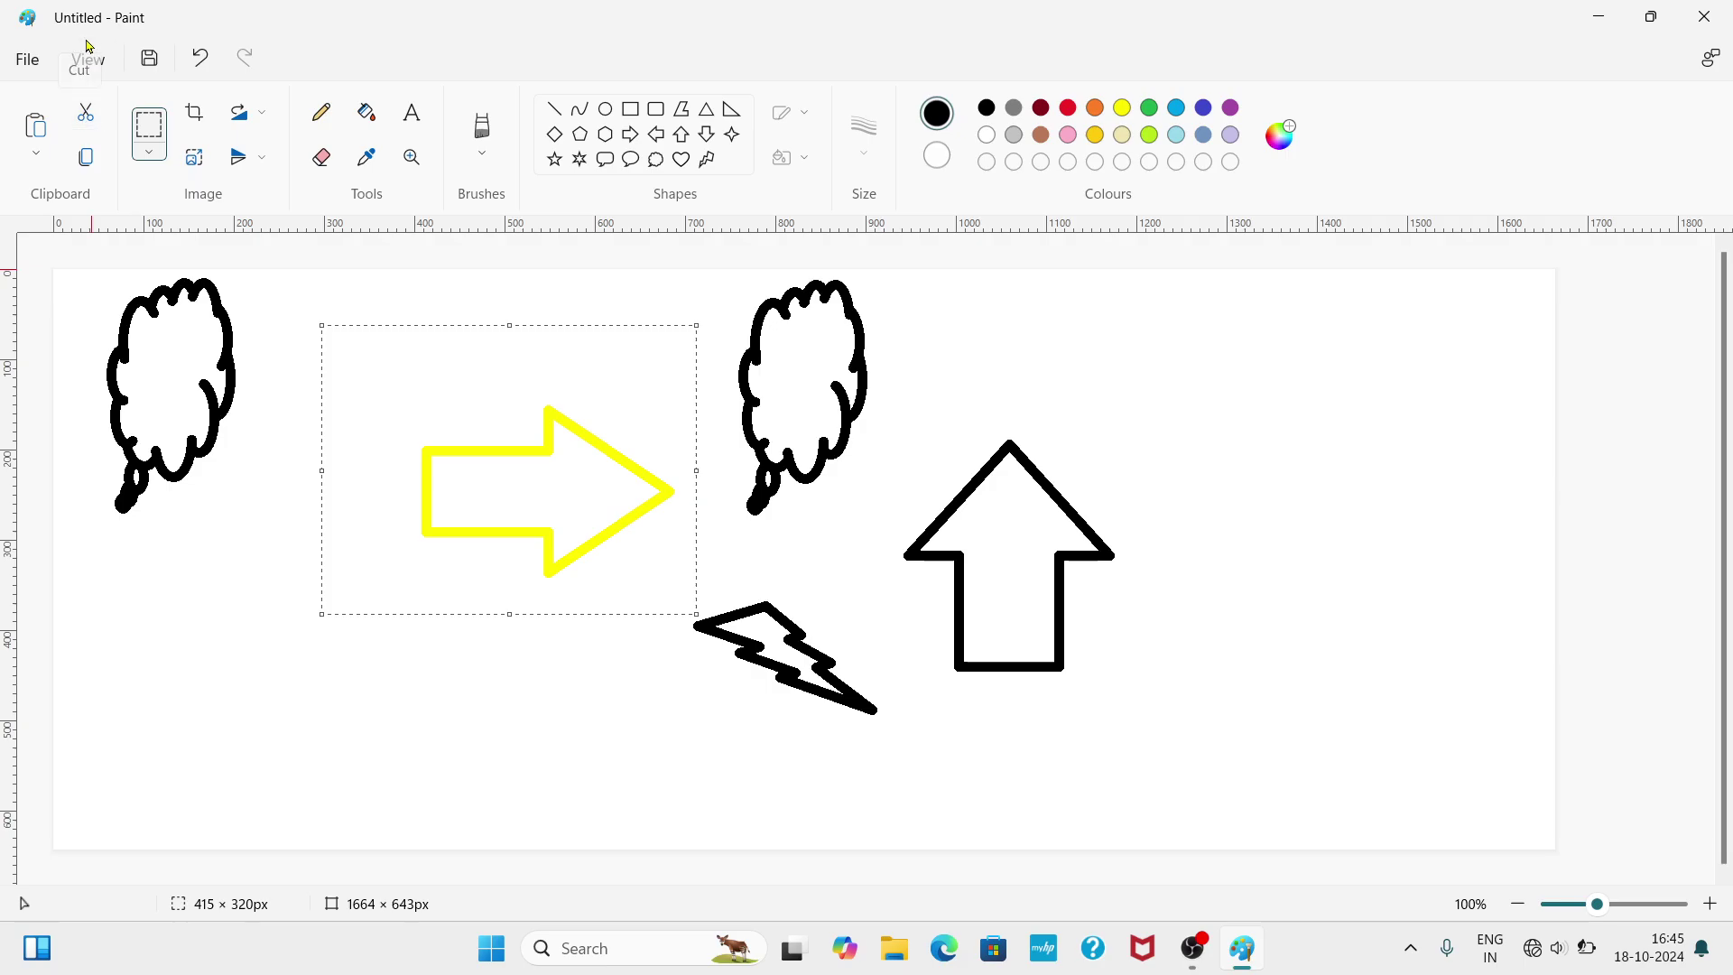
left_click(86, 115)
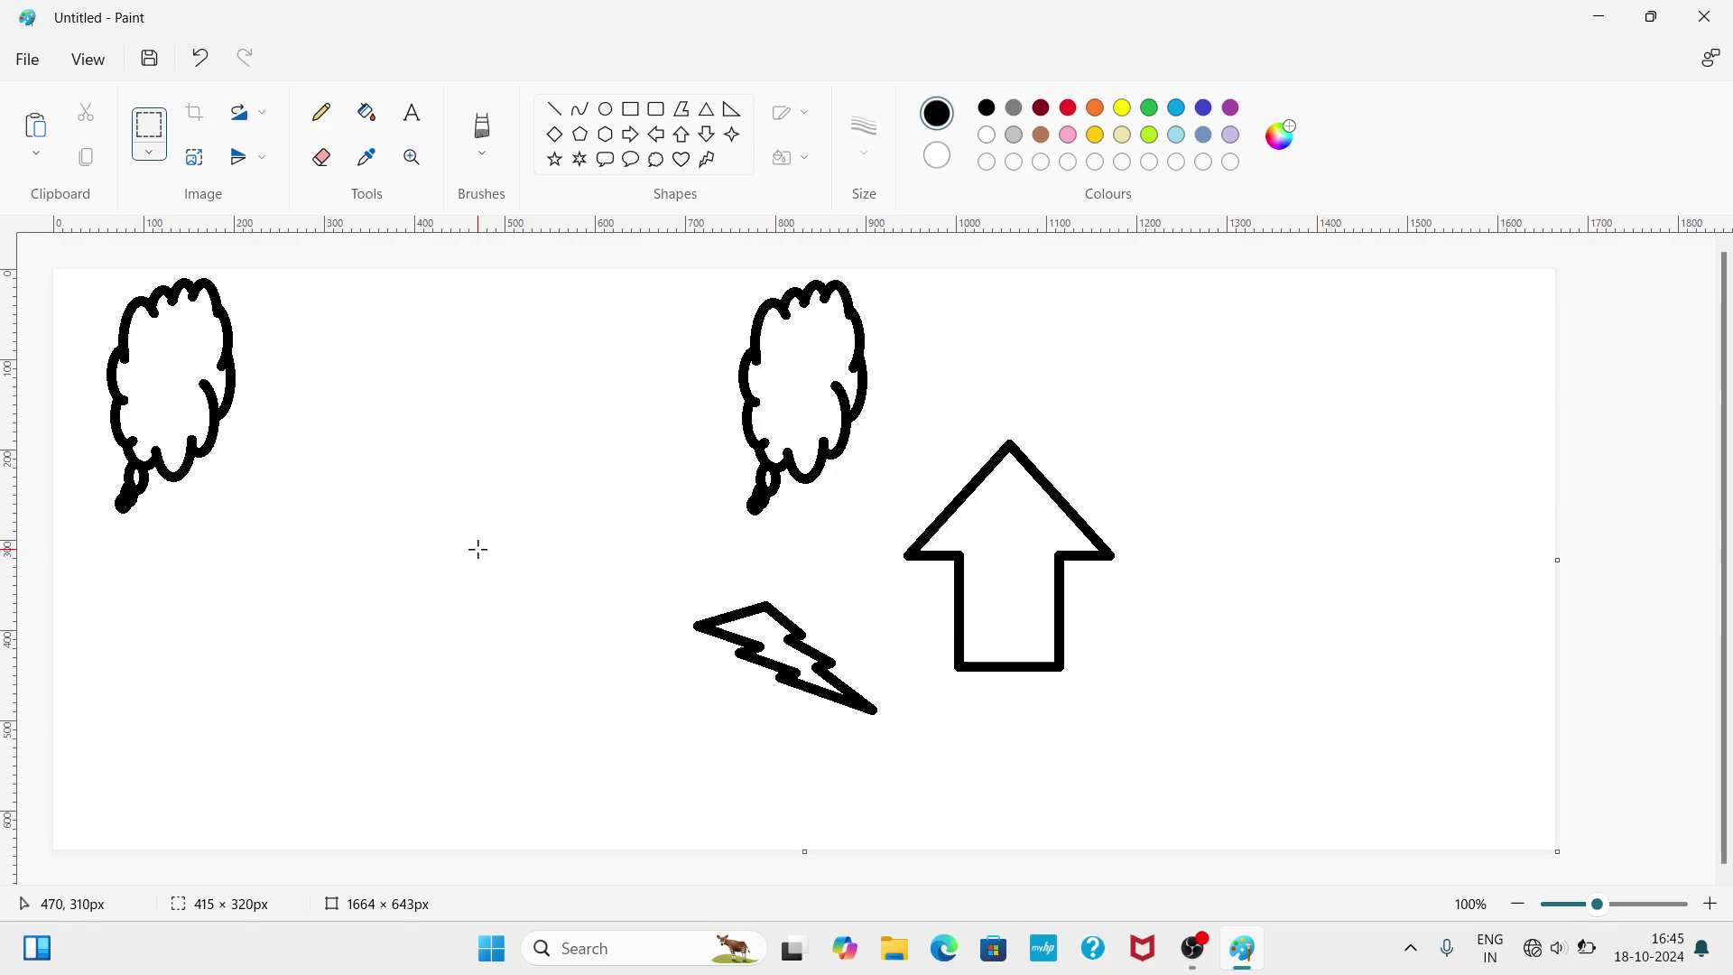
left_click(33, 143)
left_click_drag(225, 424, 508, 566)
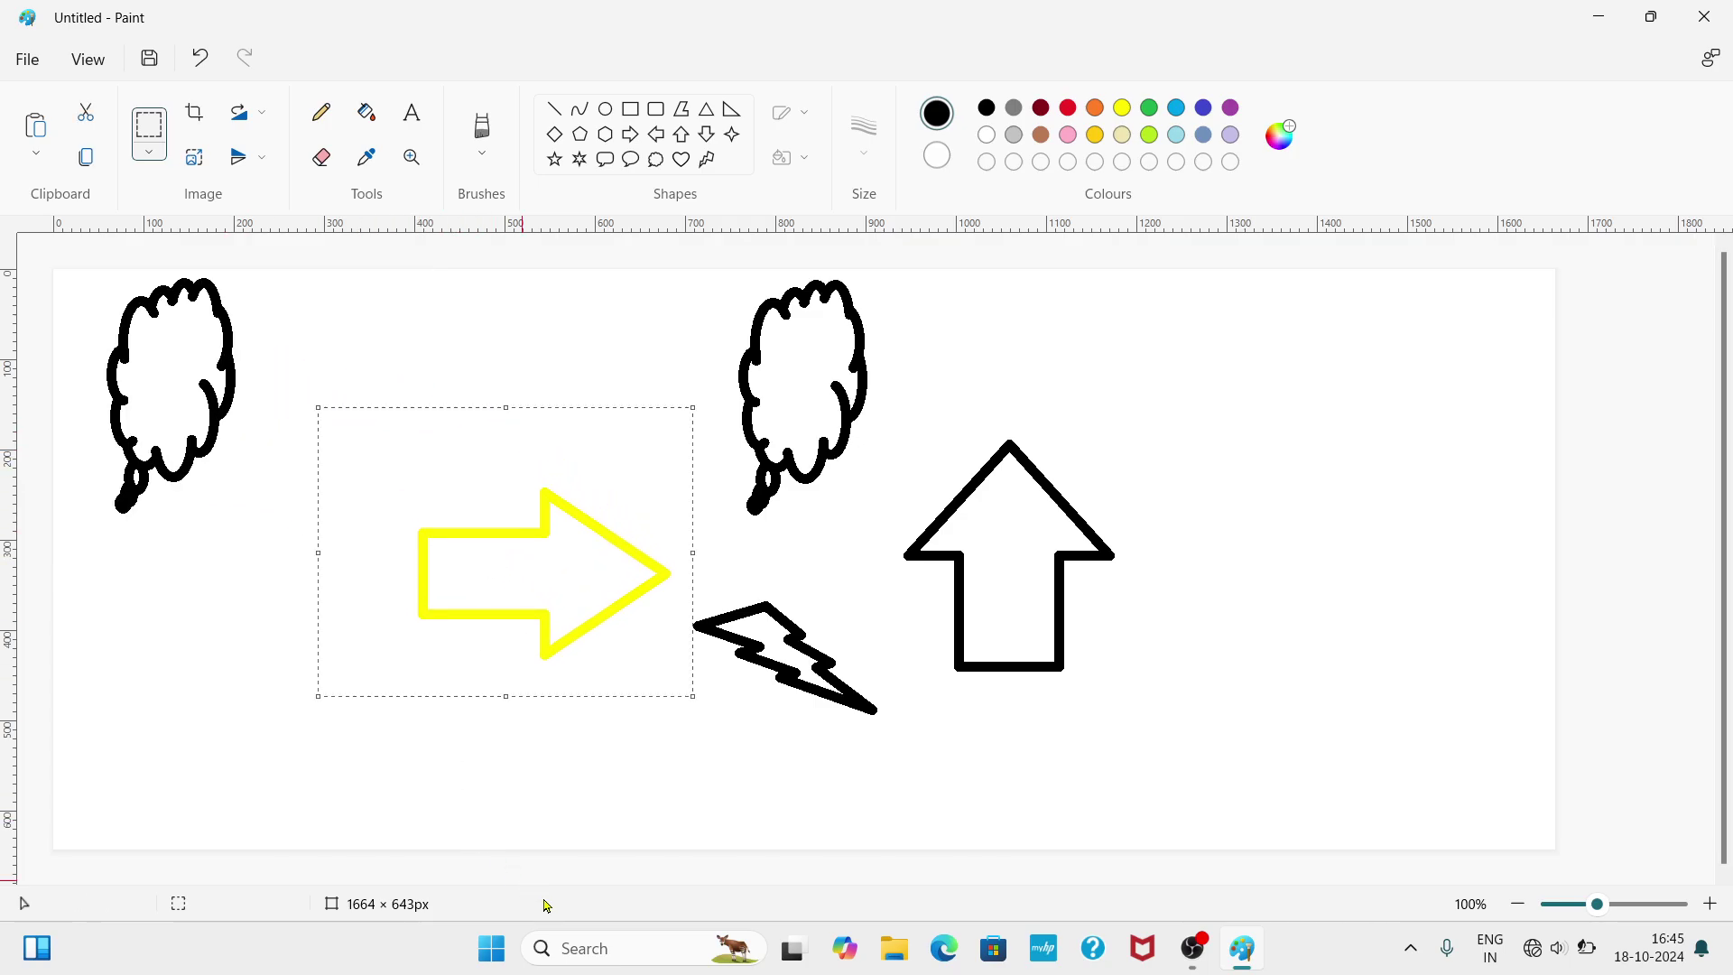
left_click(538, 755)
- Cut the lightning bolt with a selection of about 266 × 217 px, paste it, and move it directly under the original cloud callout
left_click_drag(656, 579, 896, 774)
left_click(87, 113)
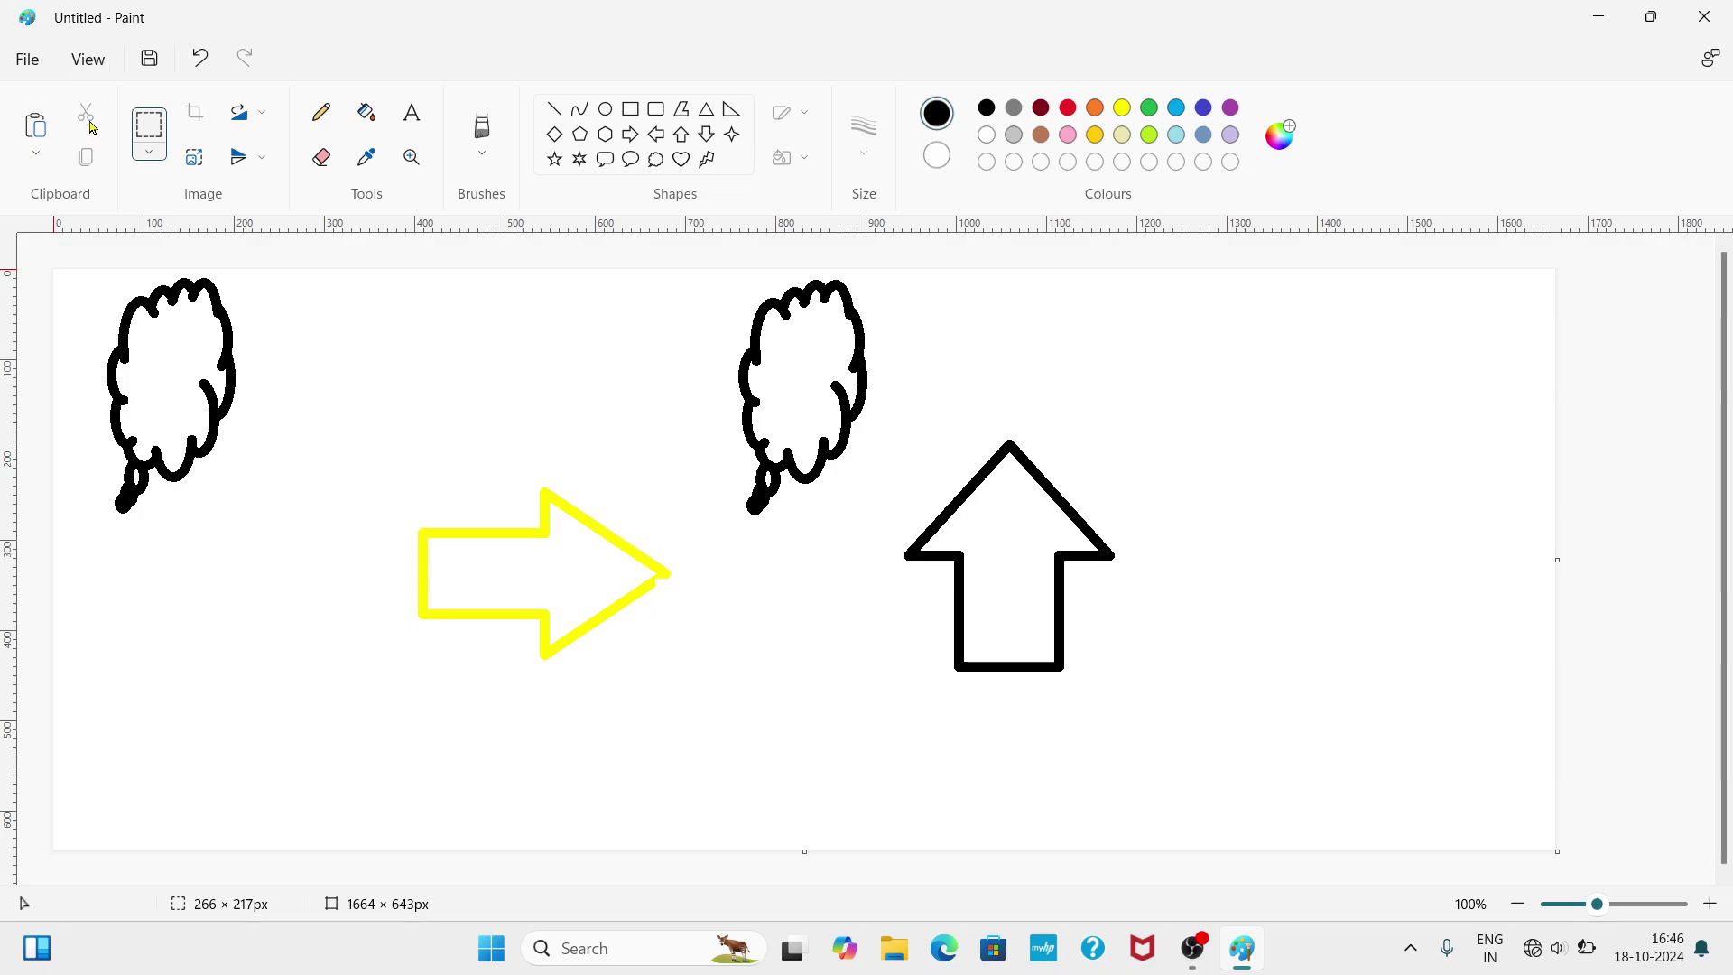
left_click(36, 126)
left_click_drag(158, 391, 789, 592)
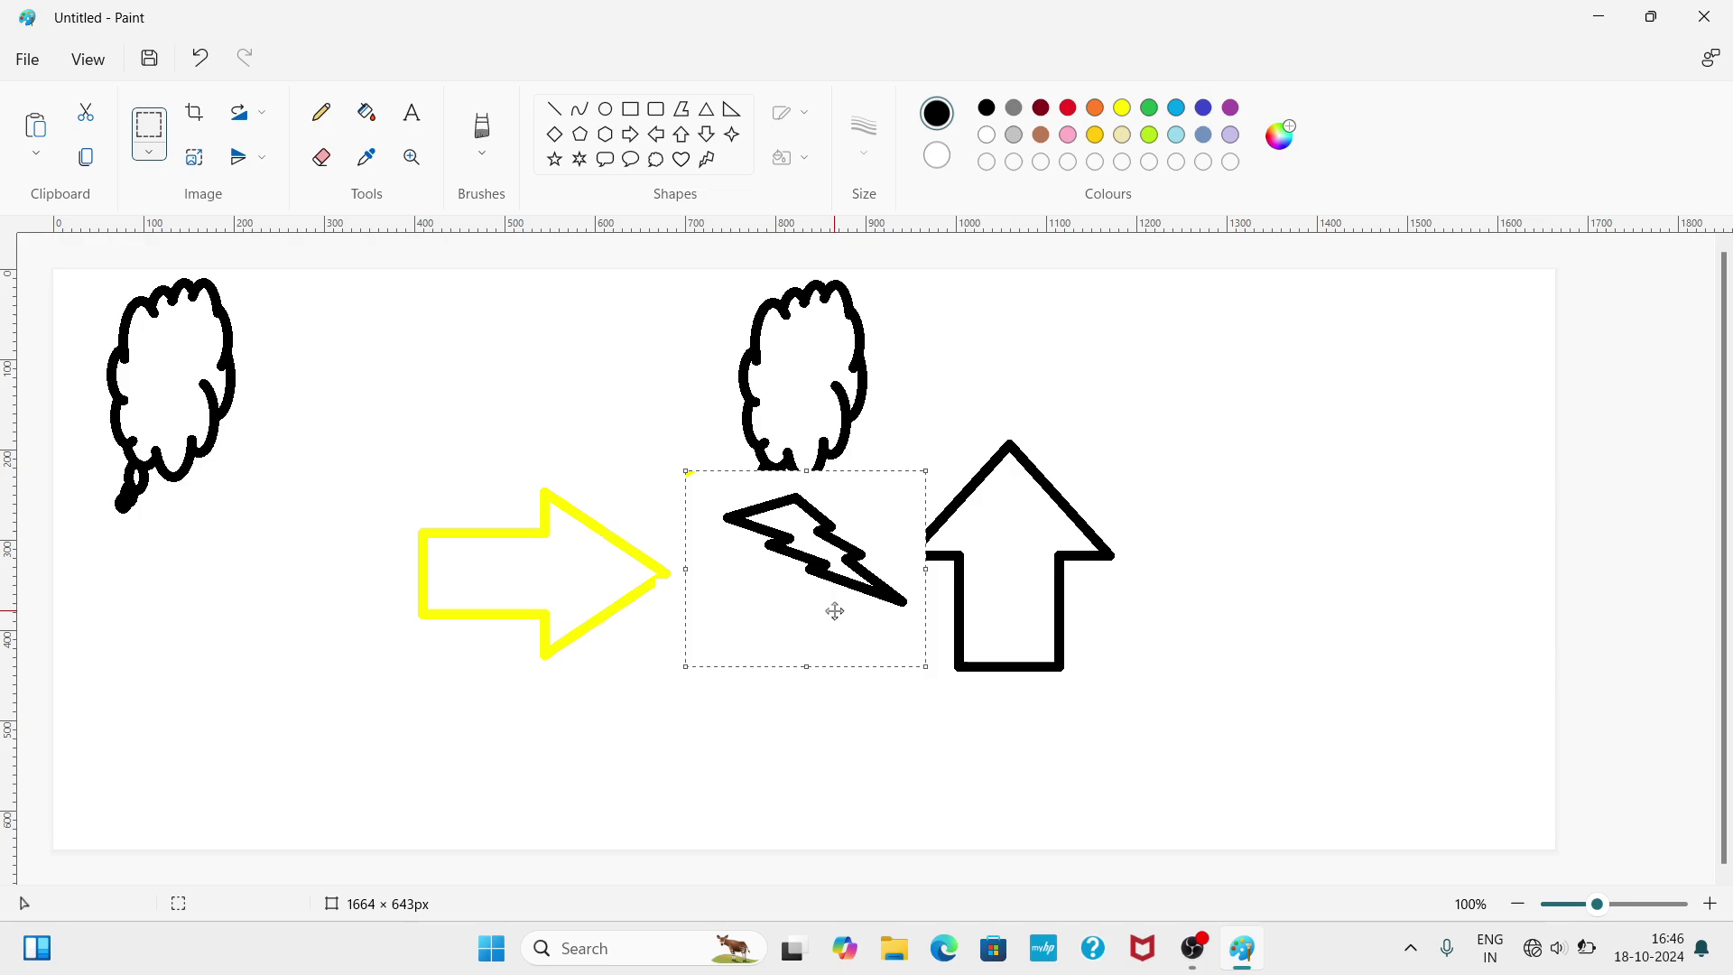
- Open the Save As dialog and close it without saving
left_click(152, 70)
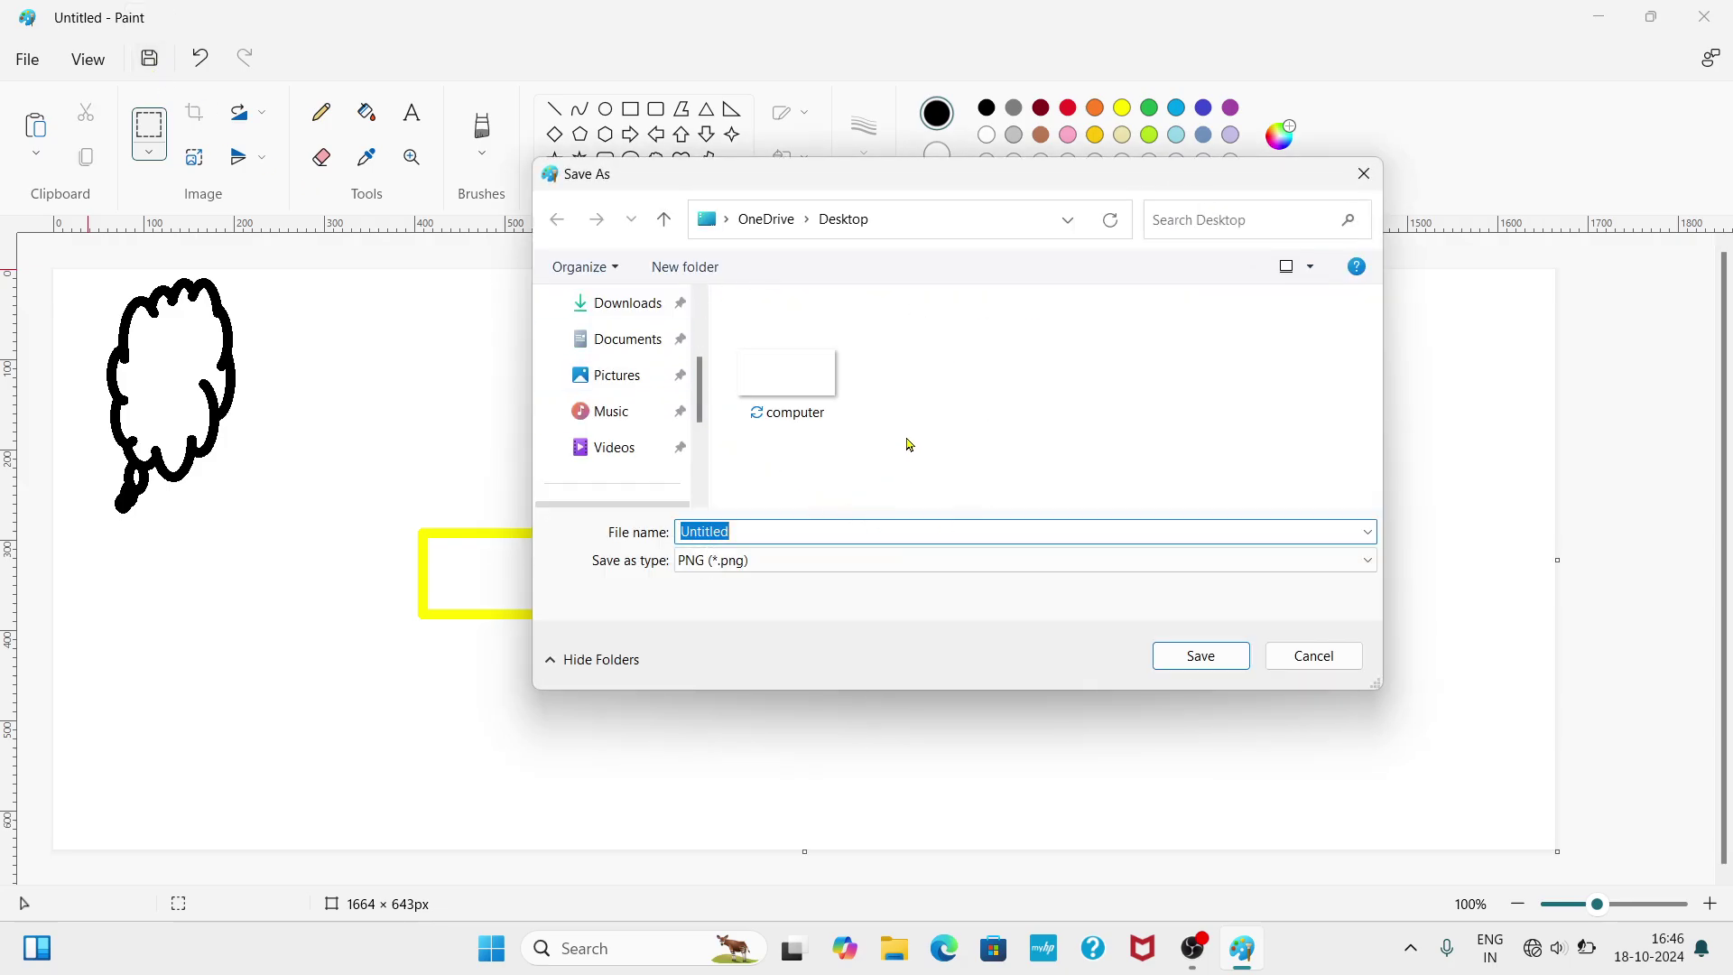
left_click(1364, 173)
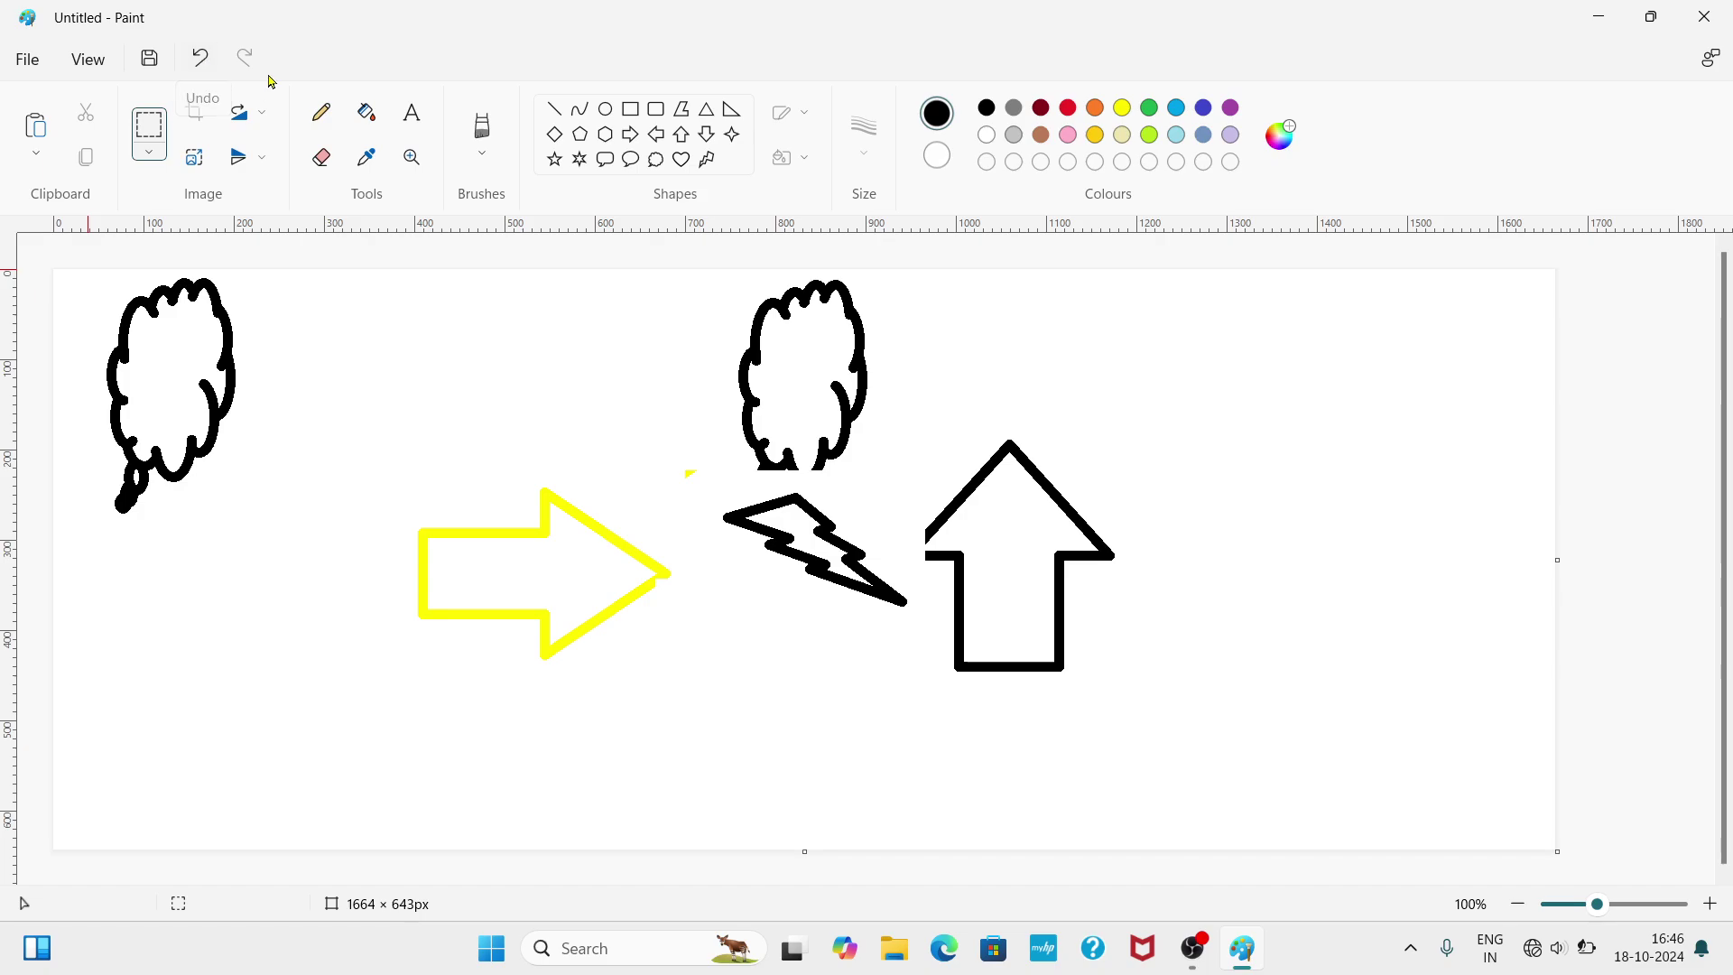
- Undo the lightning bolt's paste and cut, and redo the cut
left_click(200, 60)
left_click(200, 59)
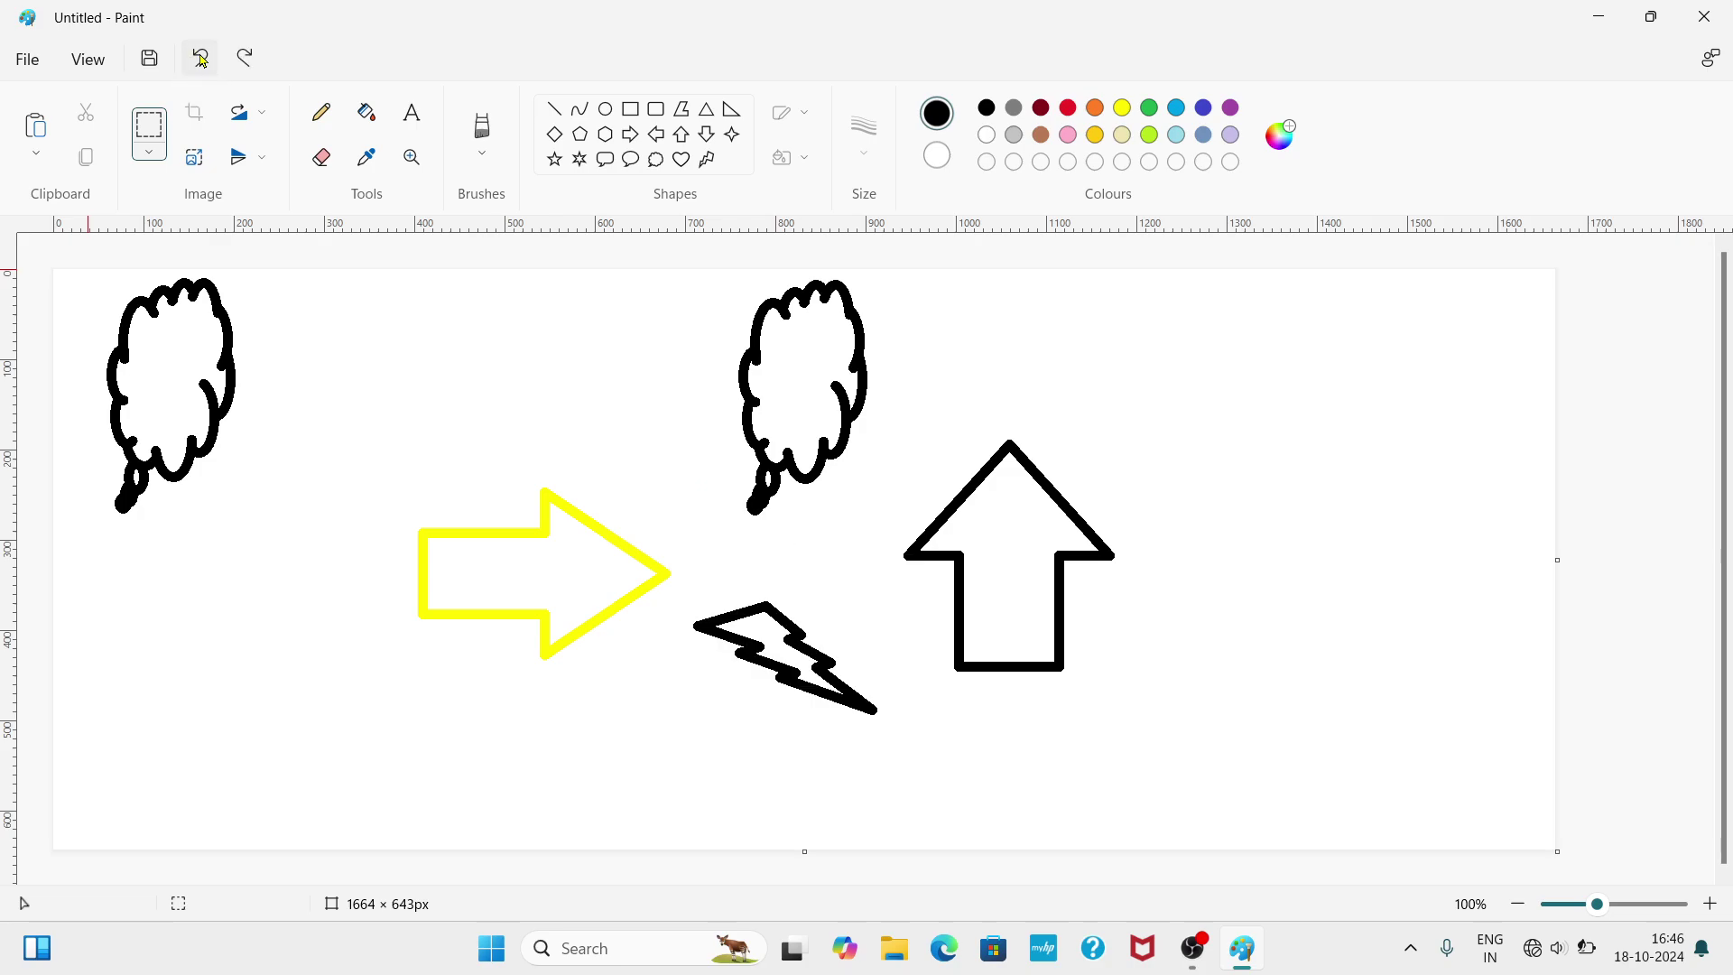
left_click(246, 61)
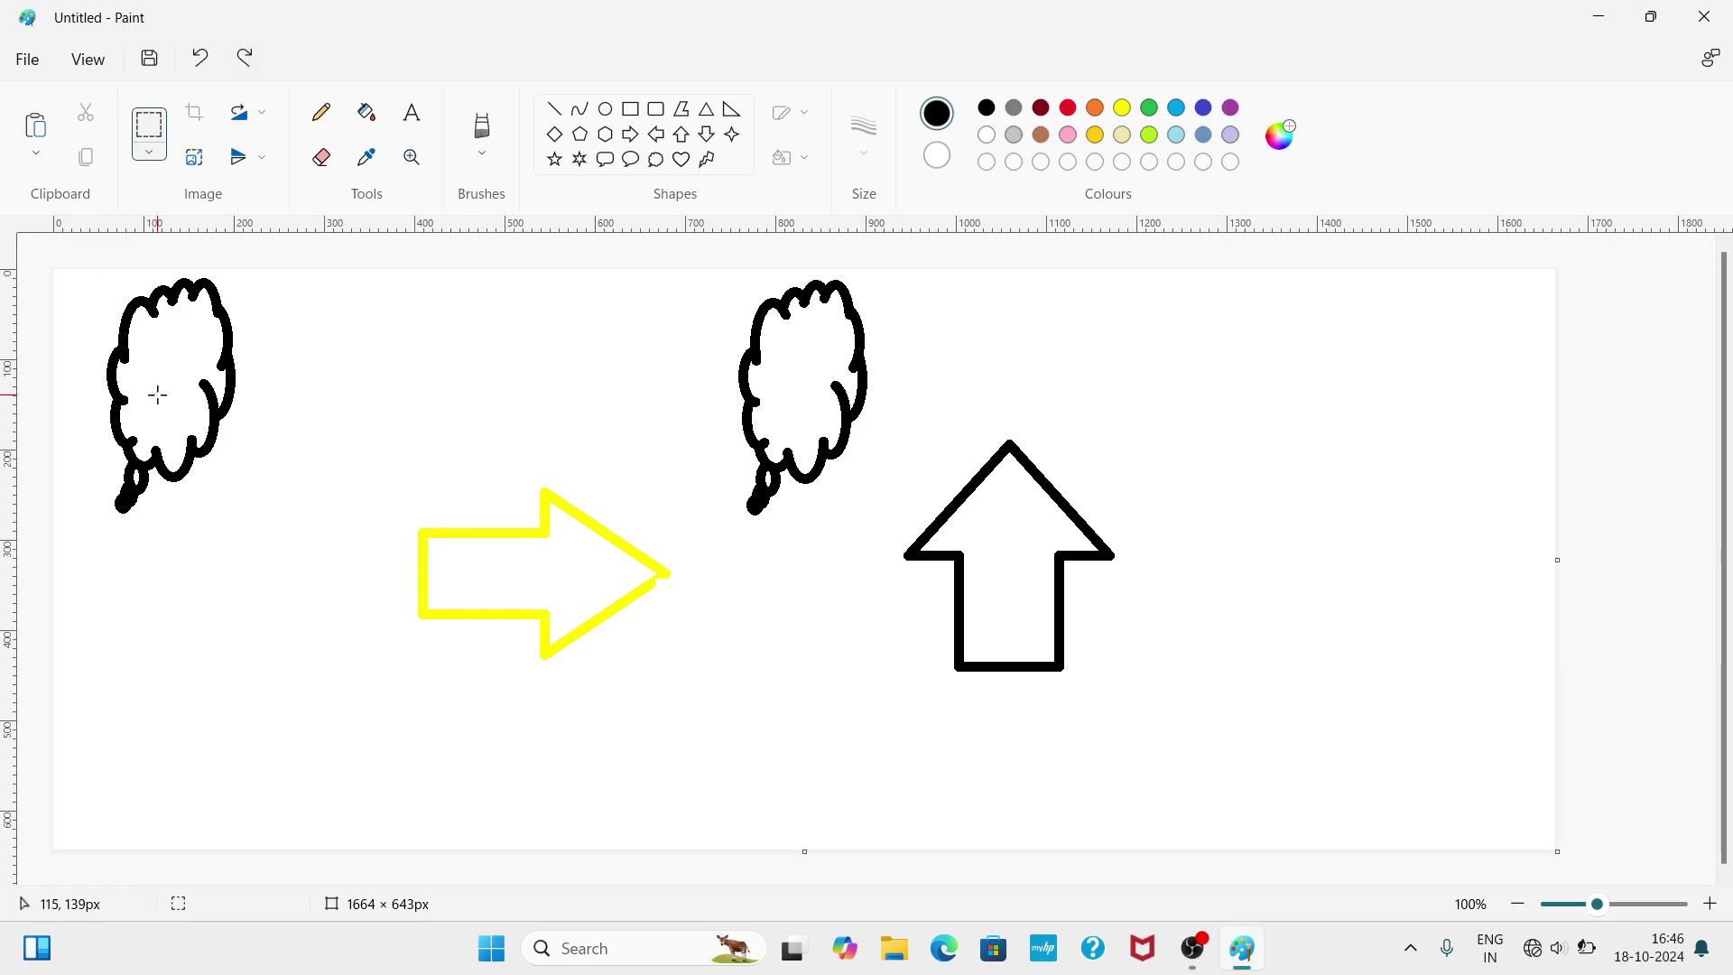
left_click(93, 65)
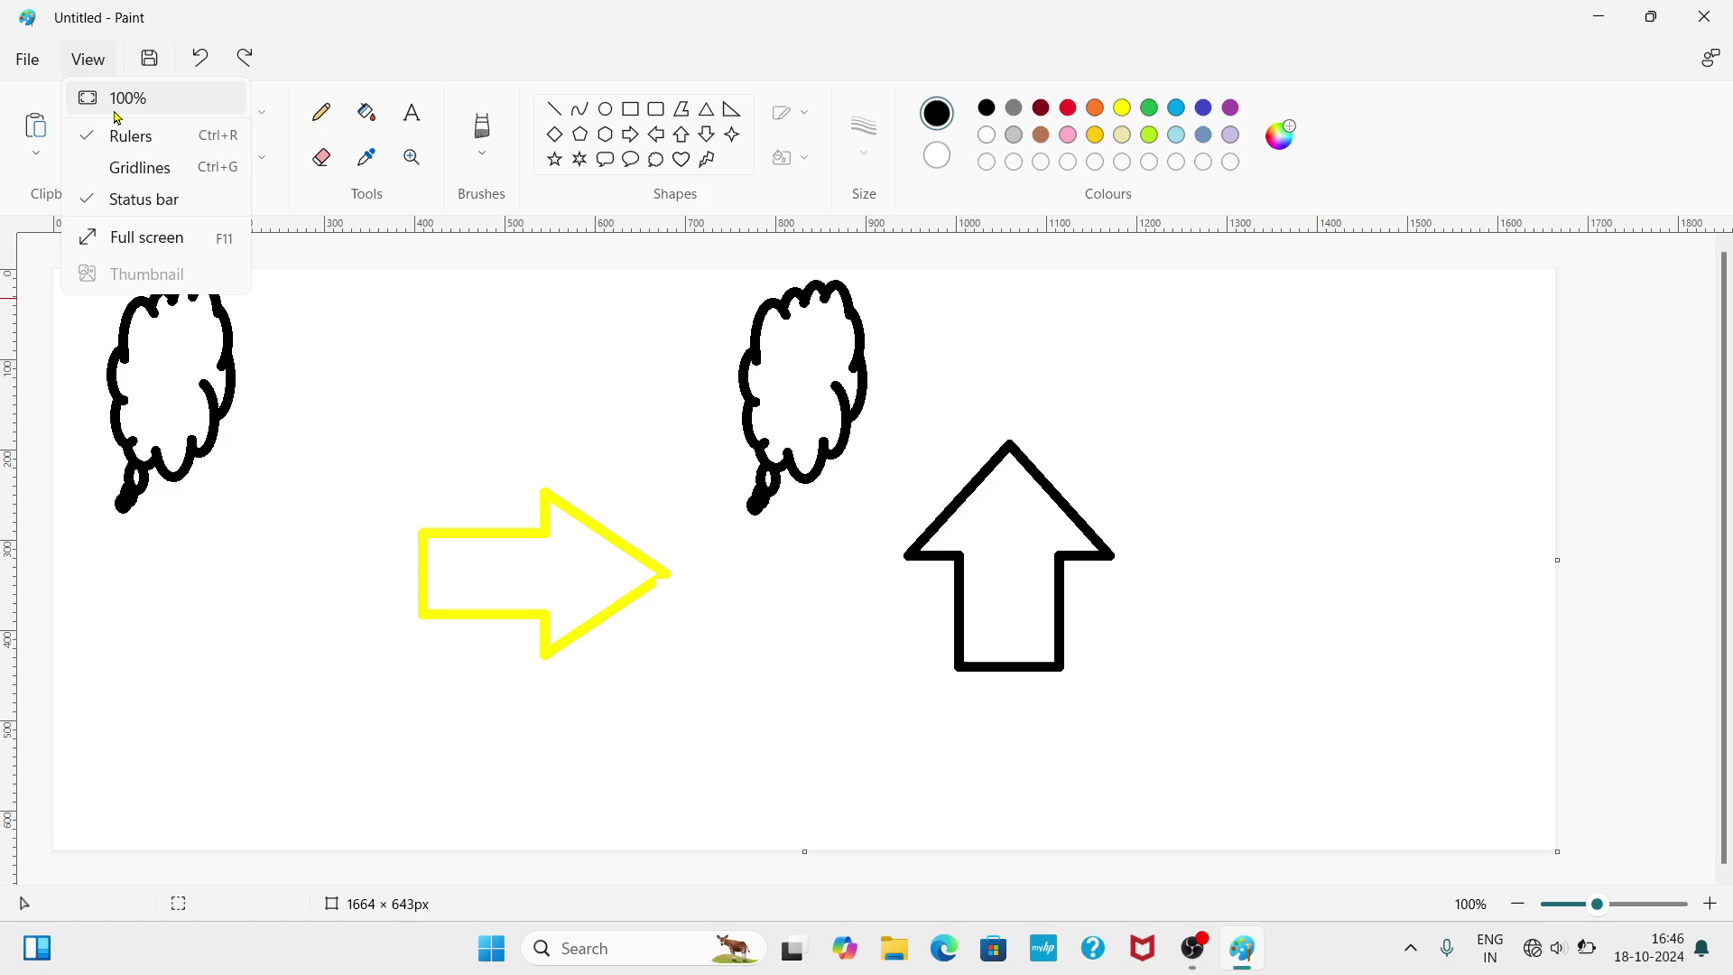
key("Left")
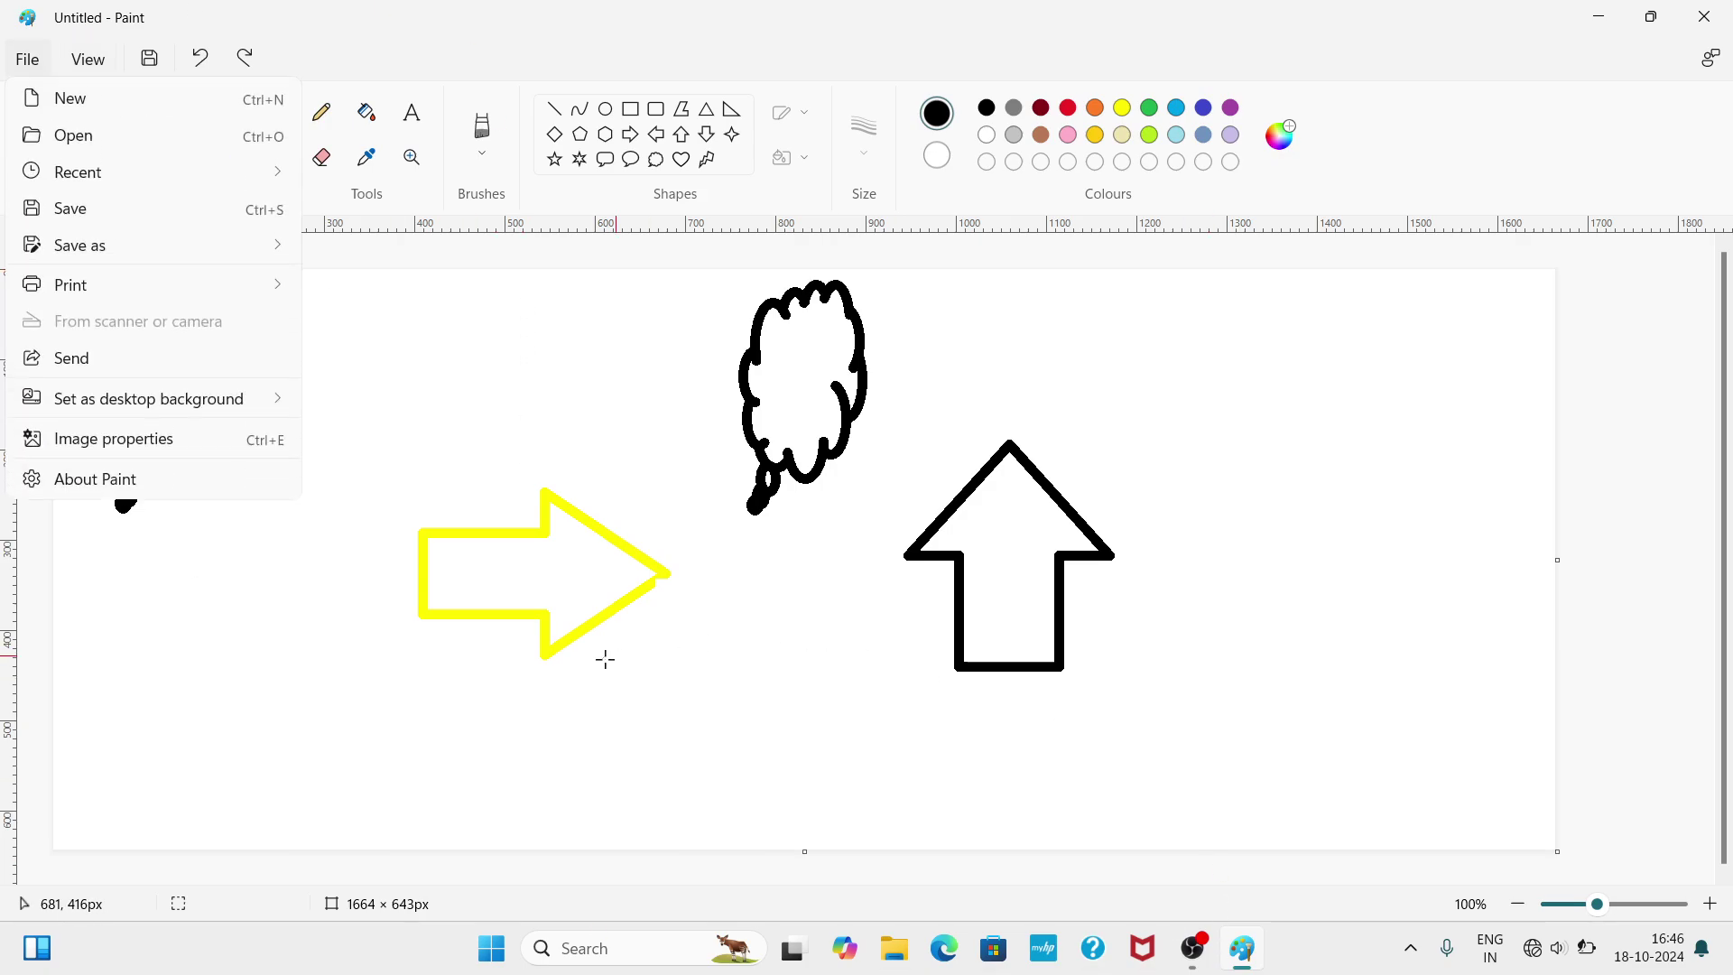
left_click(538, 688)
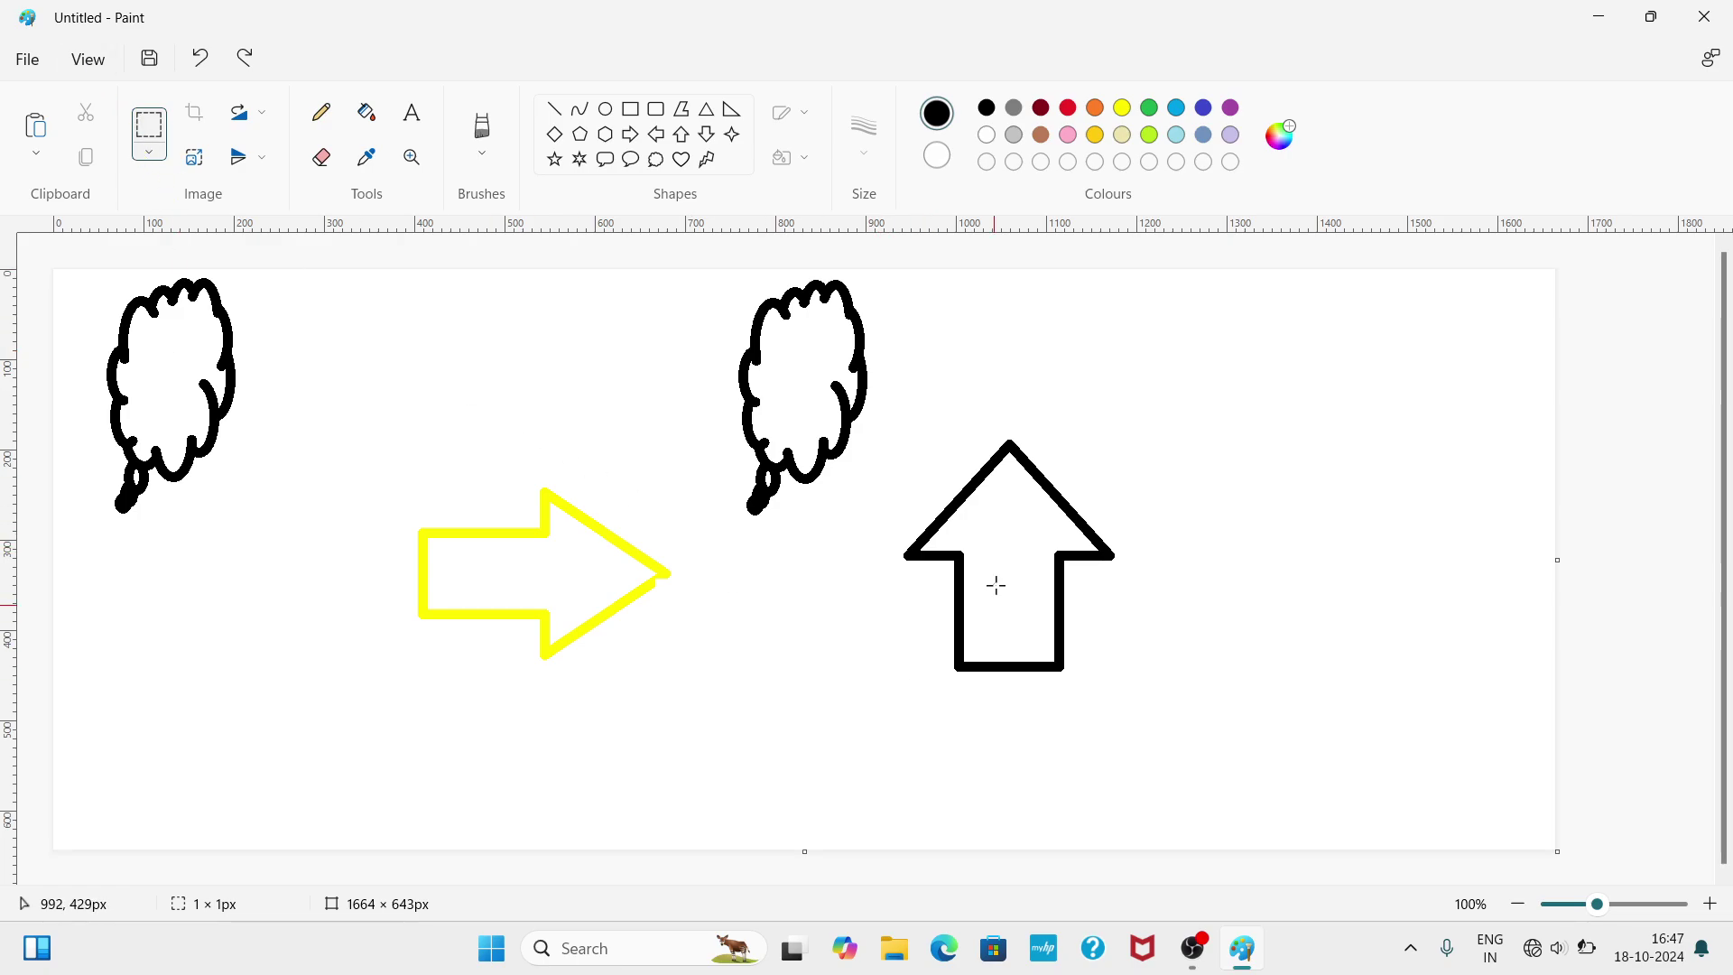
- Hide the rulers around the canvas and show them again
left_click(97, 61)
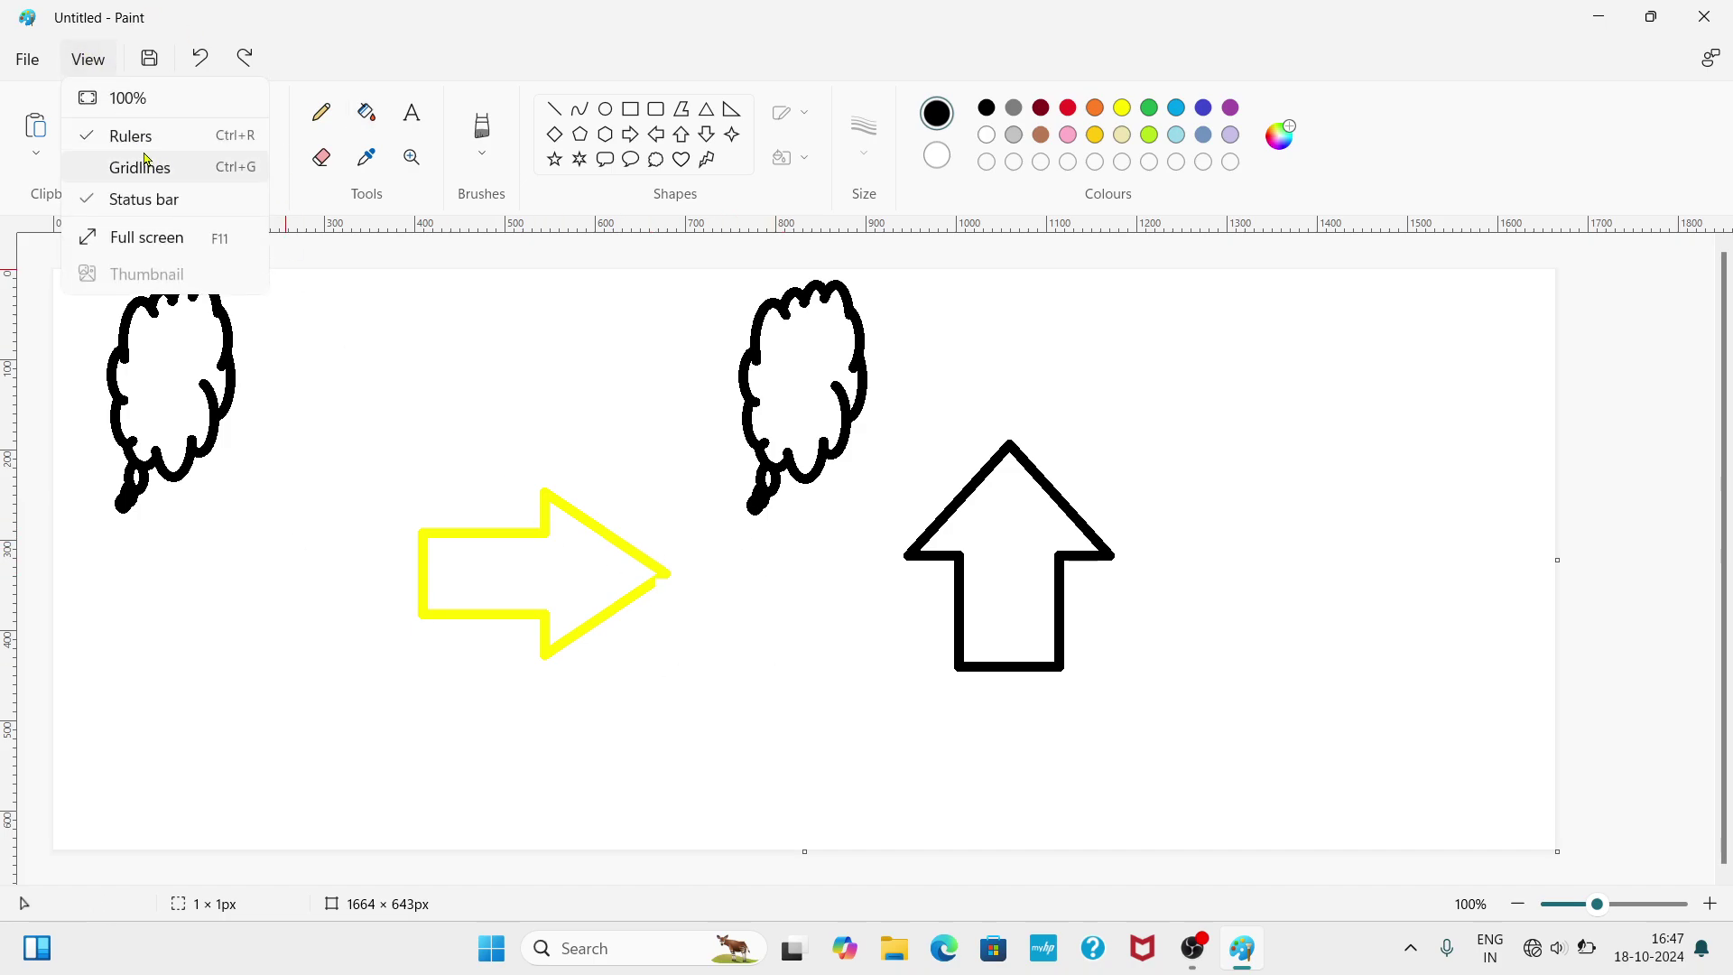
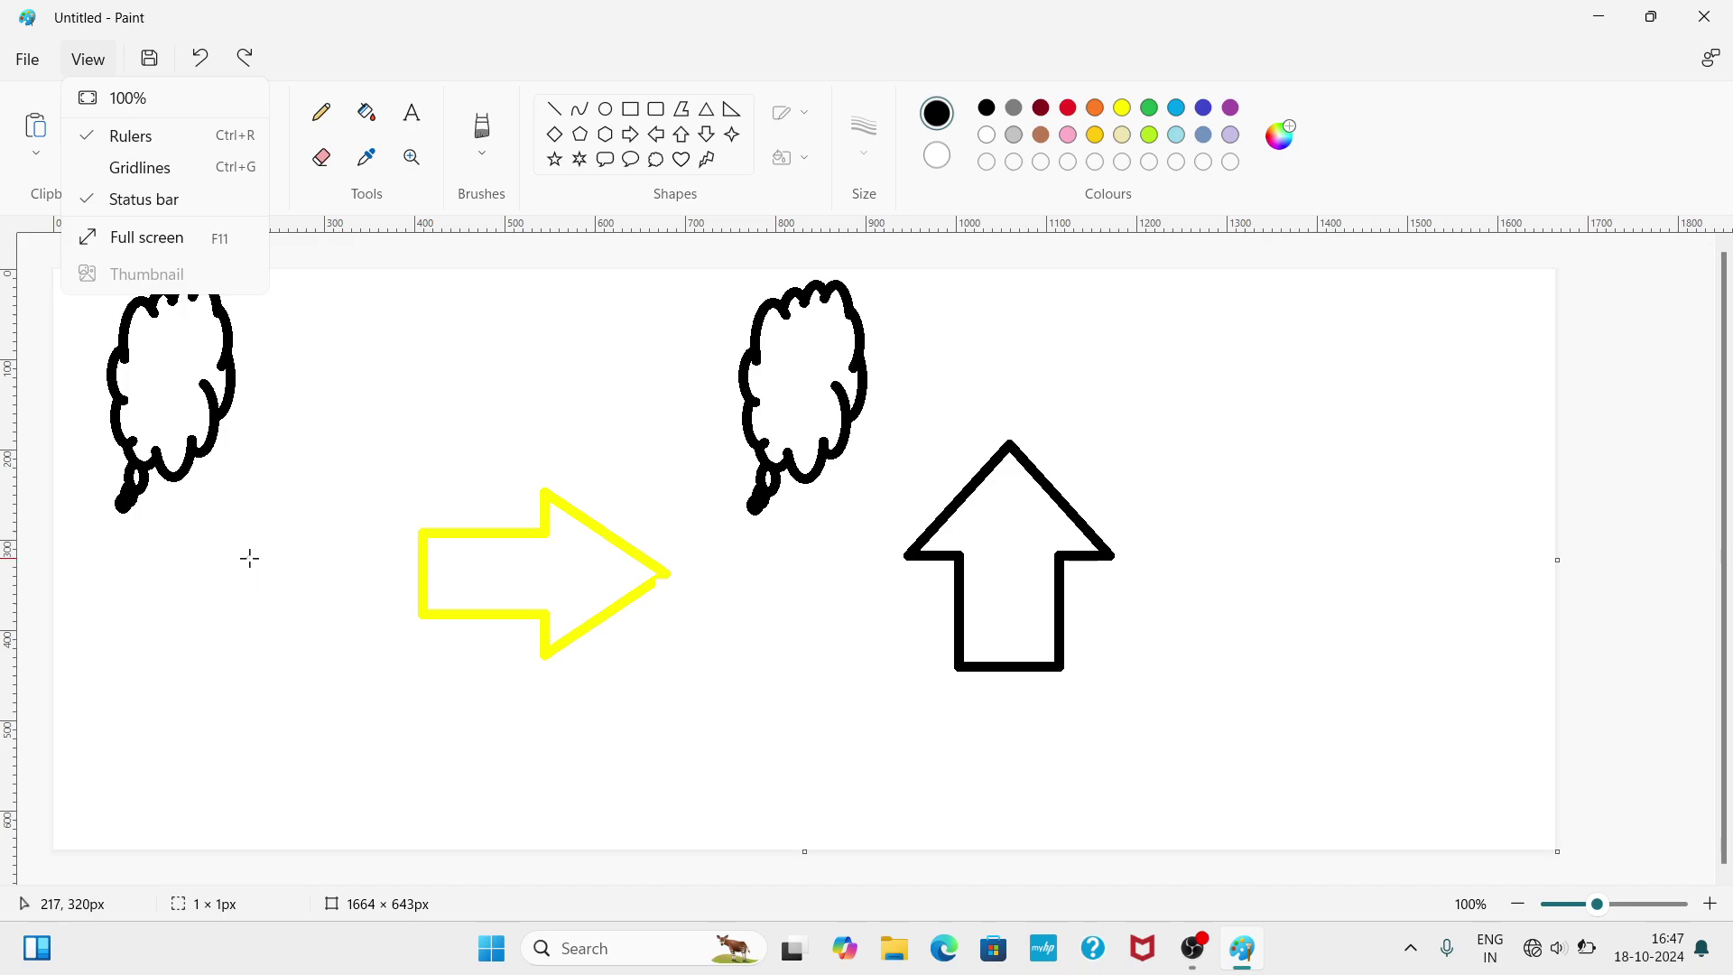
left_click(86, 137)
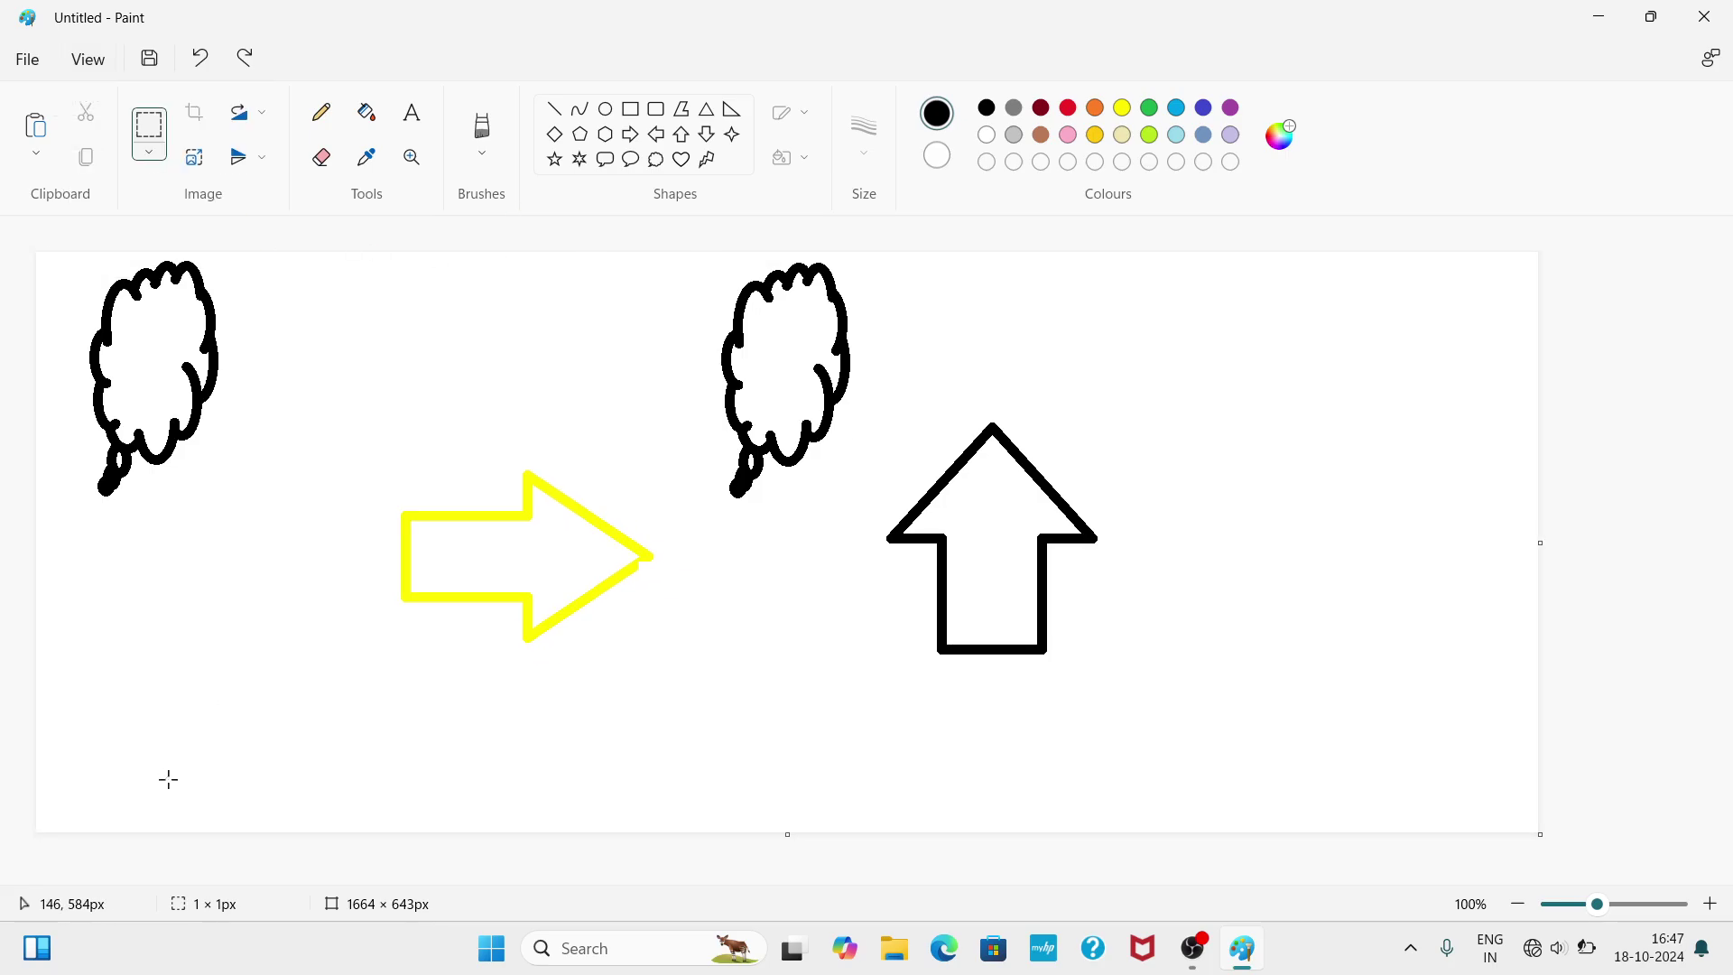
left_click(87, 59)
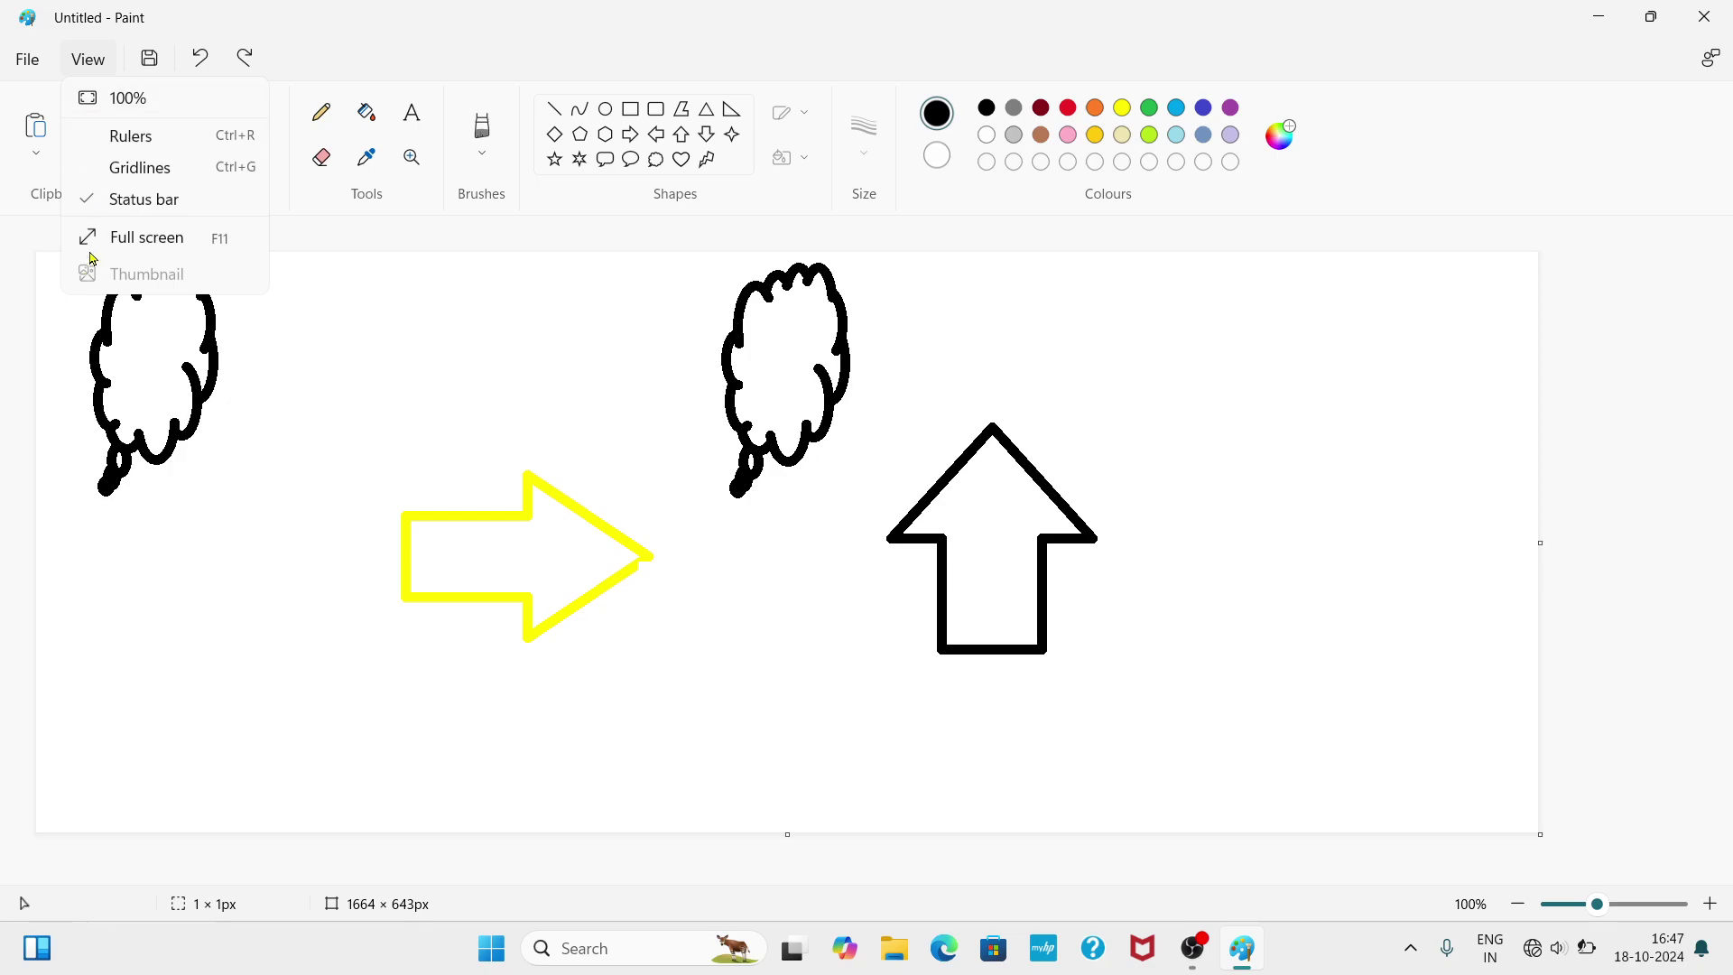
left_click(129, 147)
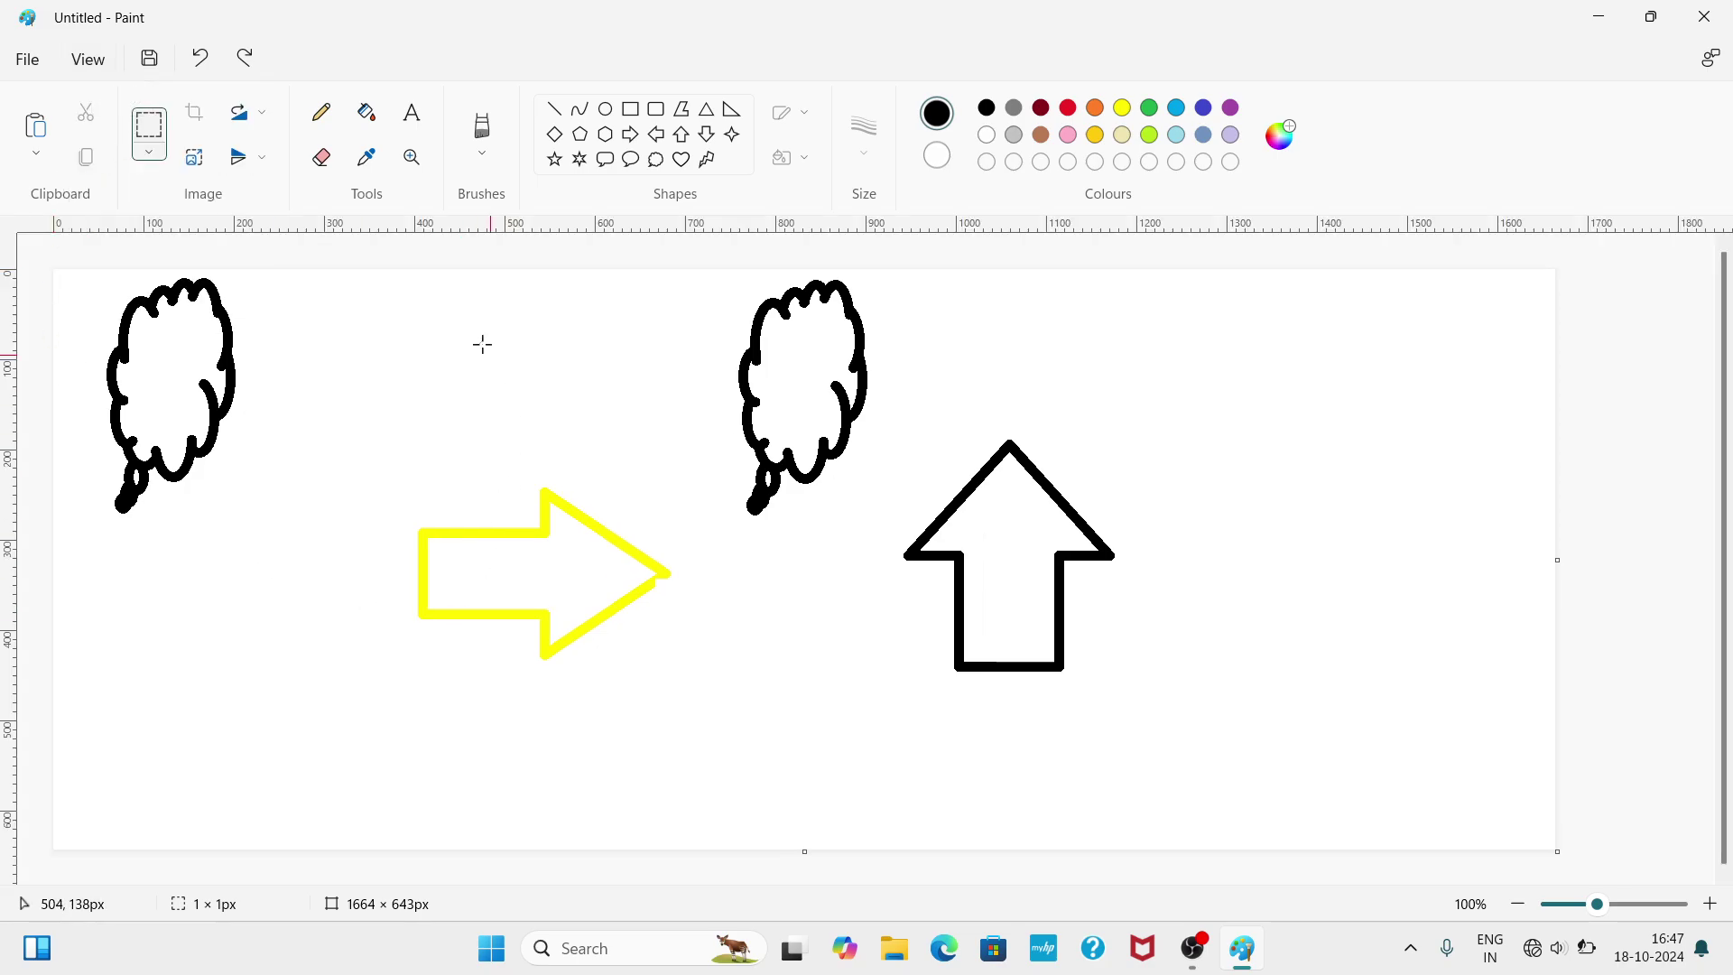
- Turn on the gridlines over the canvas and turn them off again
left_click(89, 61)
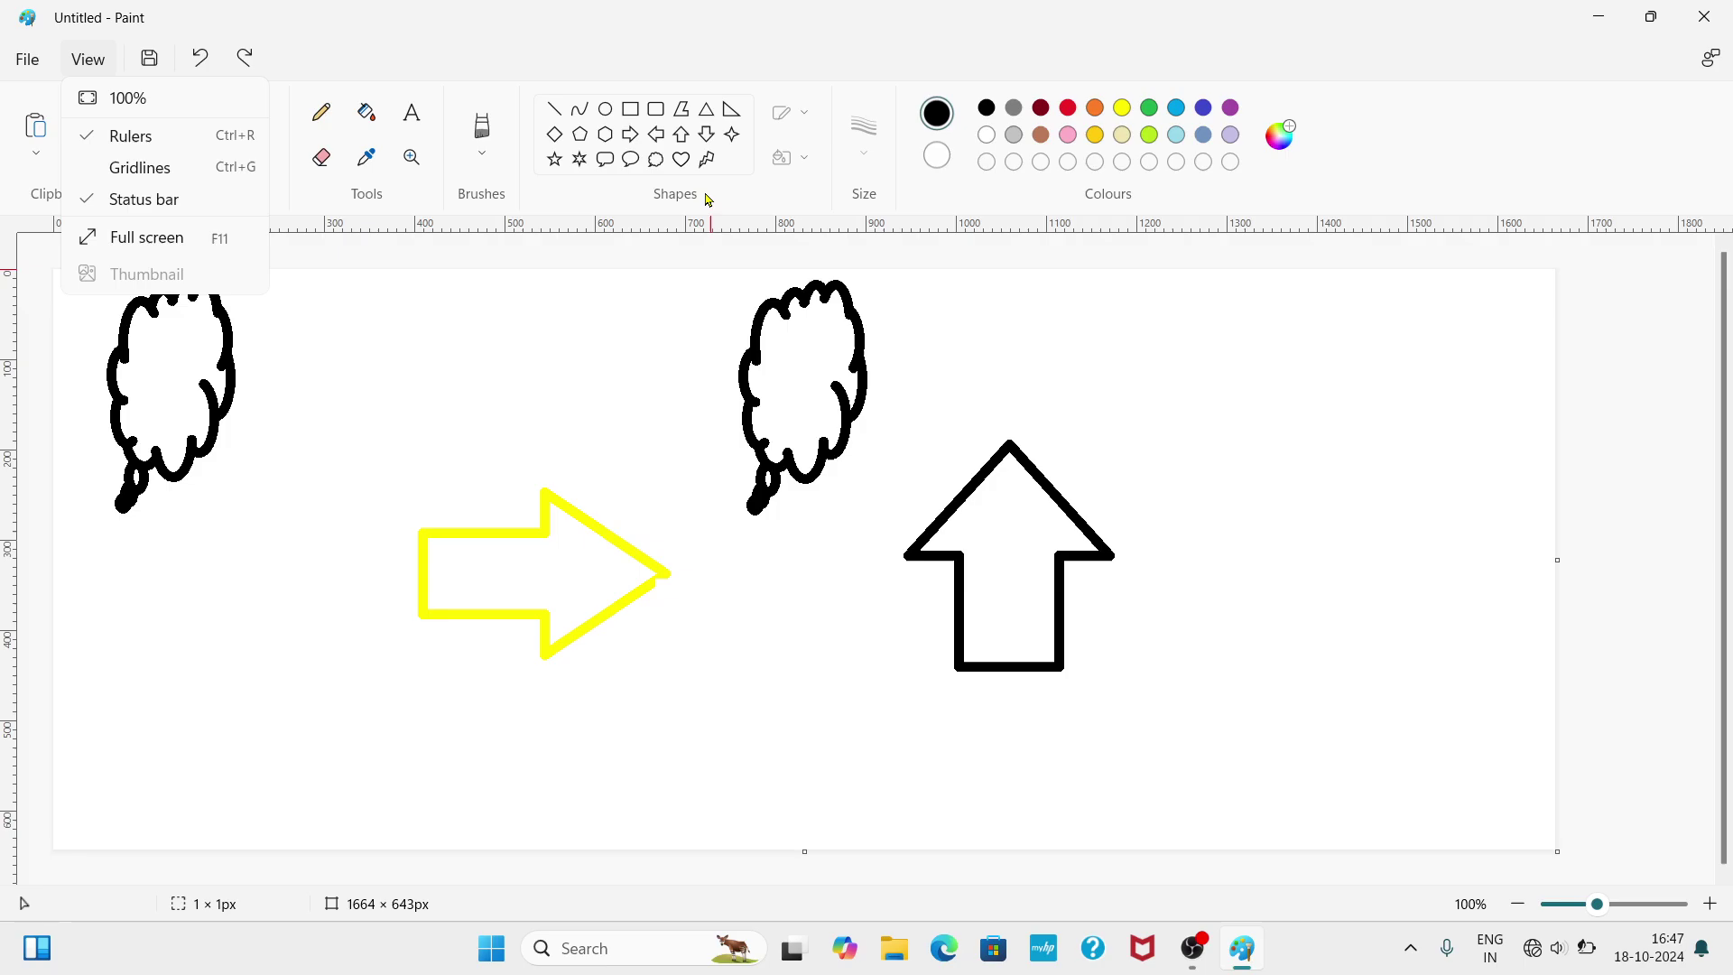
left_click(129, 172)
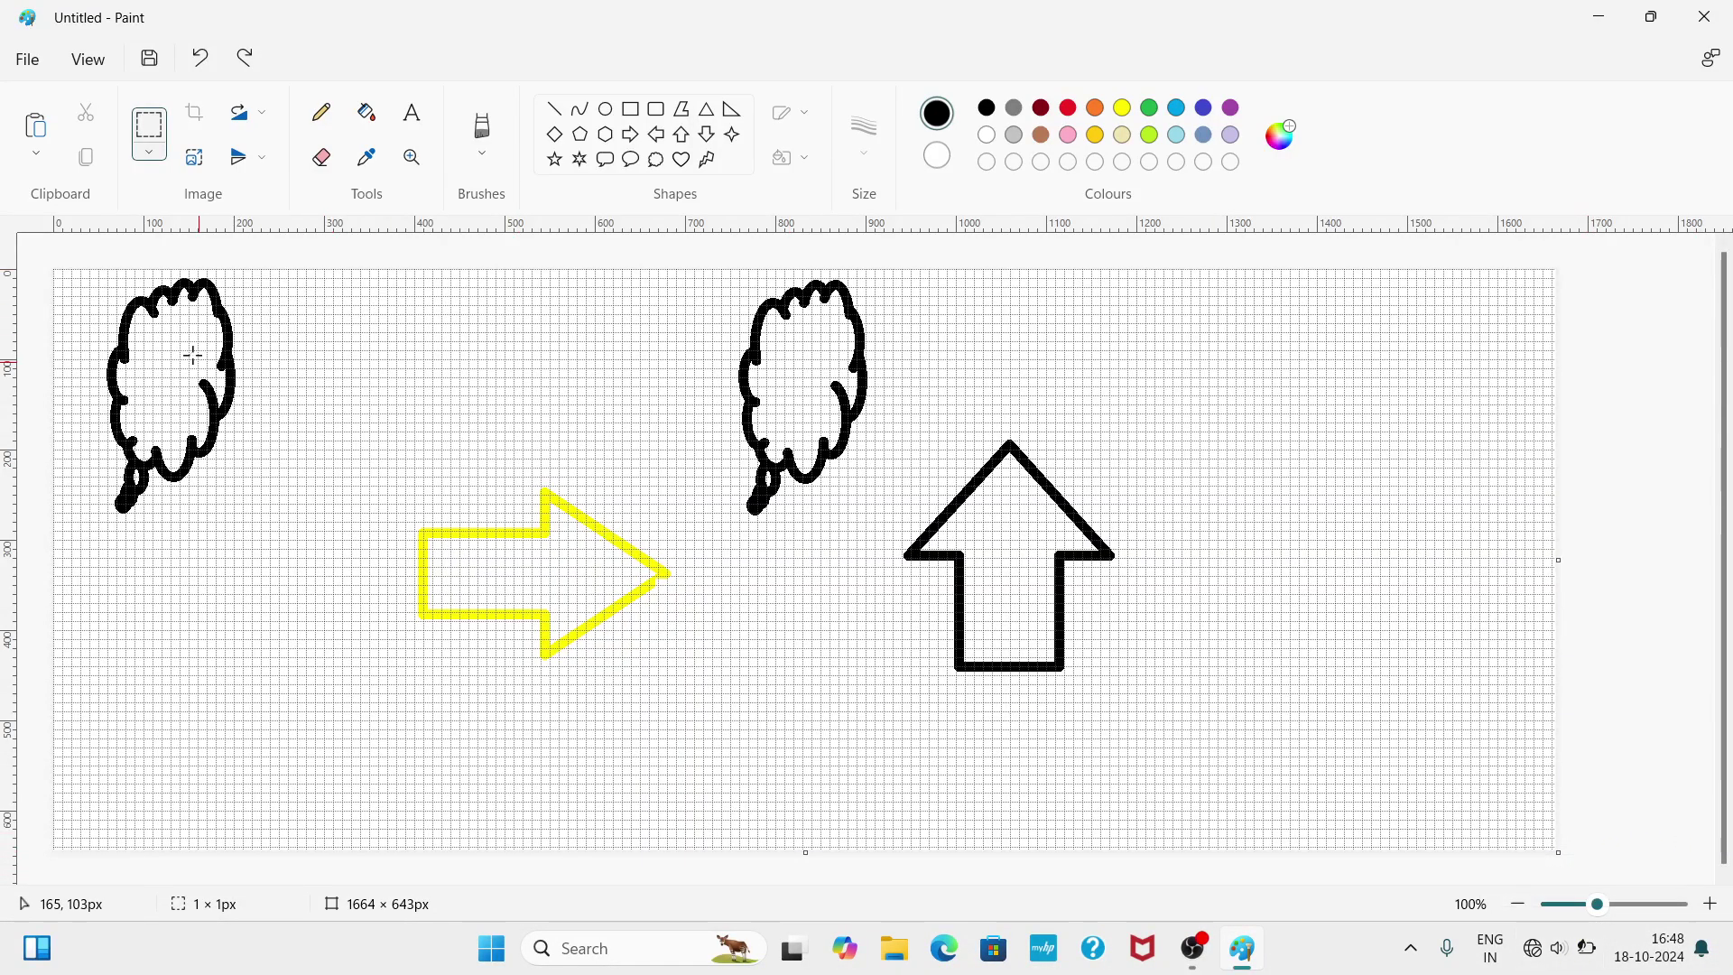
left_click(90, 61)
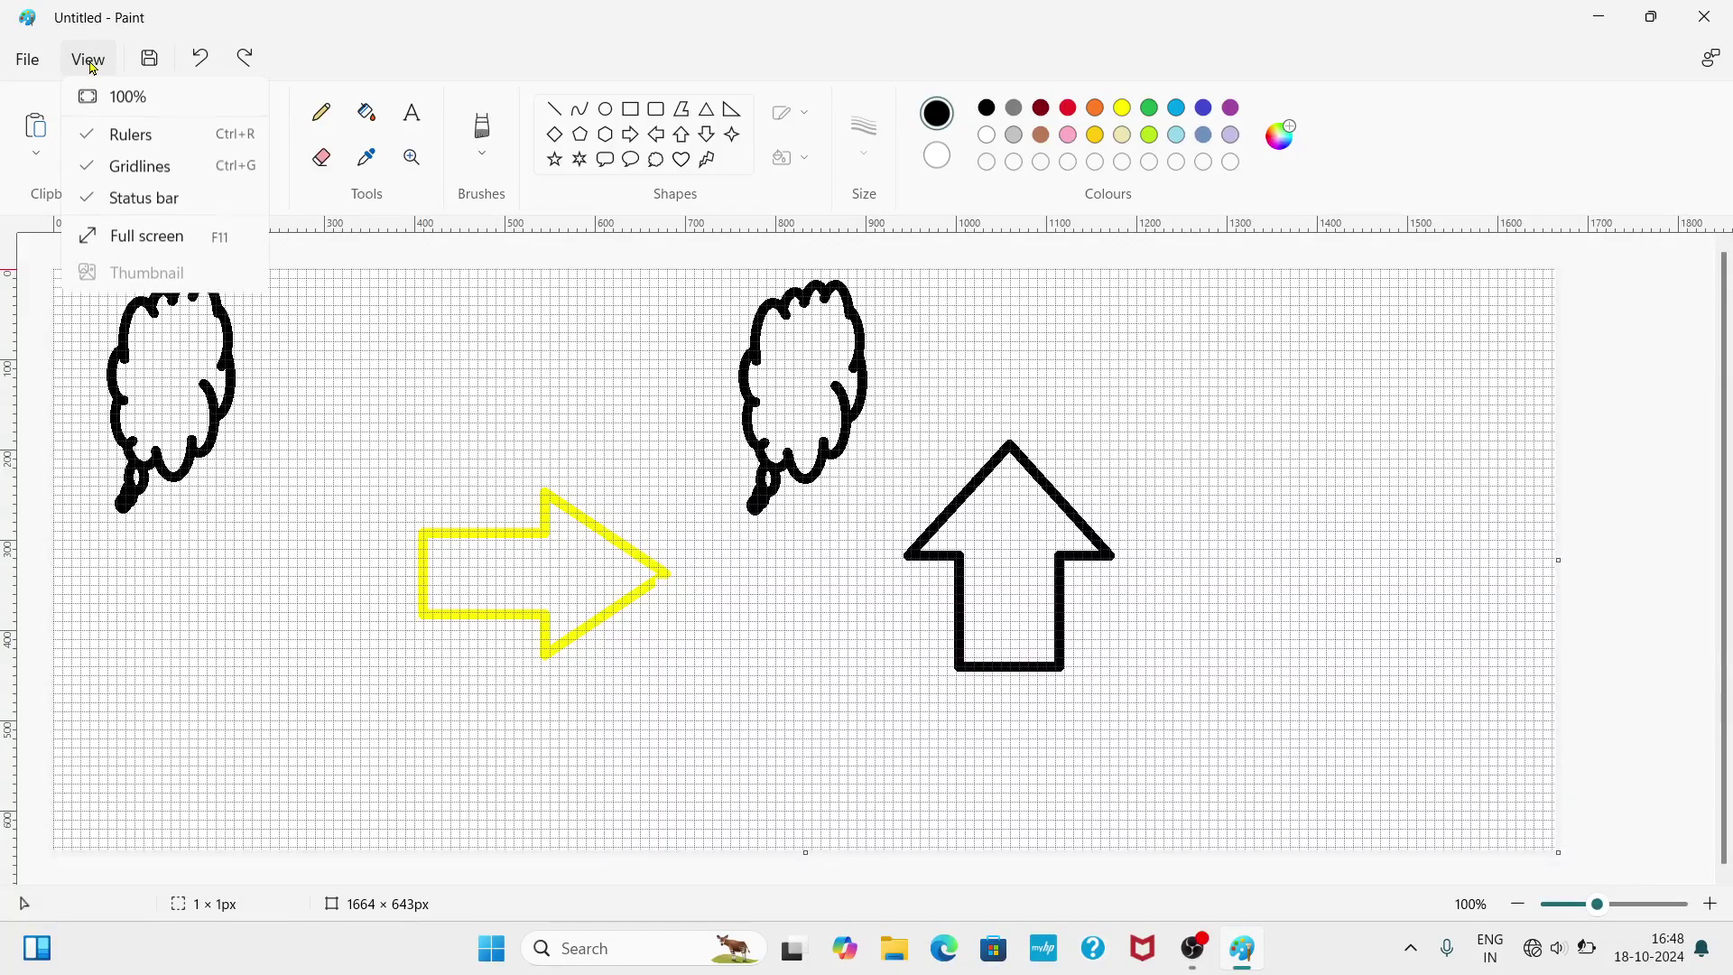
left_click(147, 174)
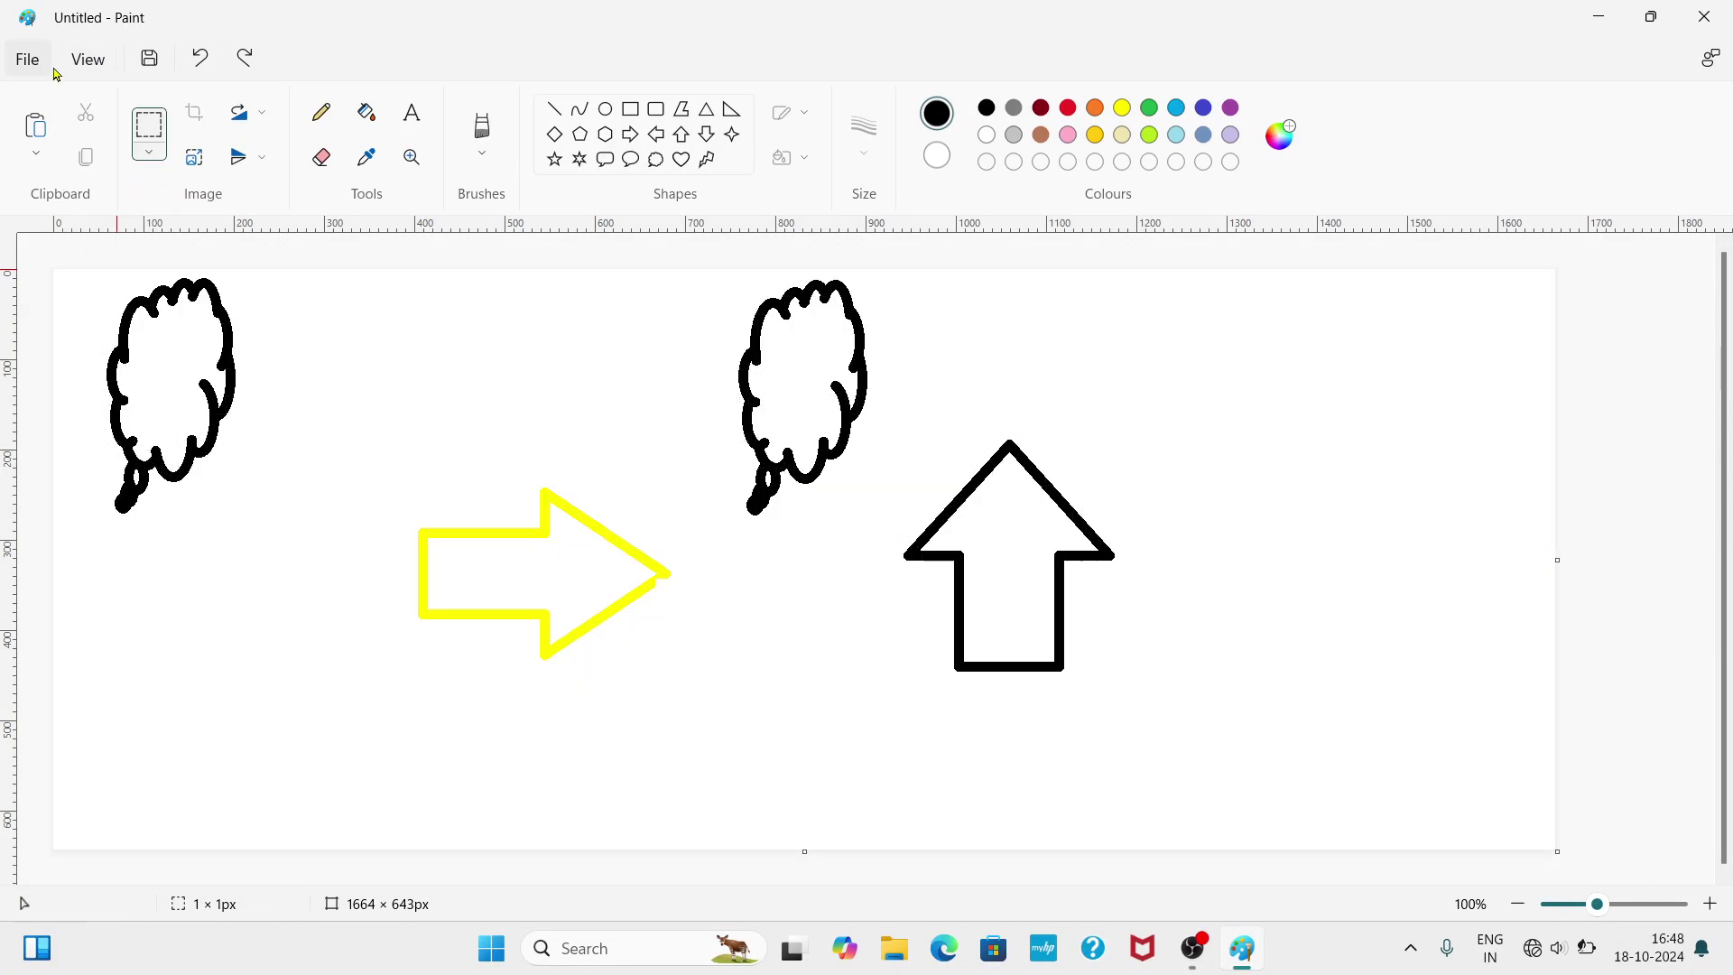
- Hide the status bar and bring it back
left_click(87, 60)
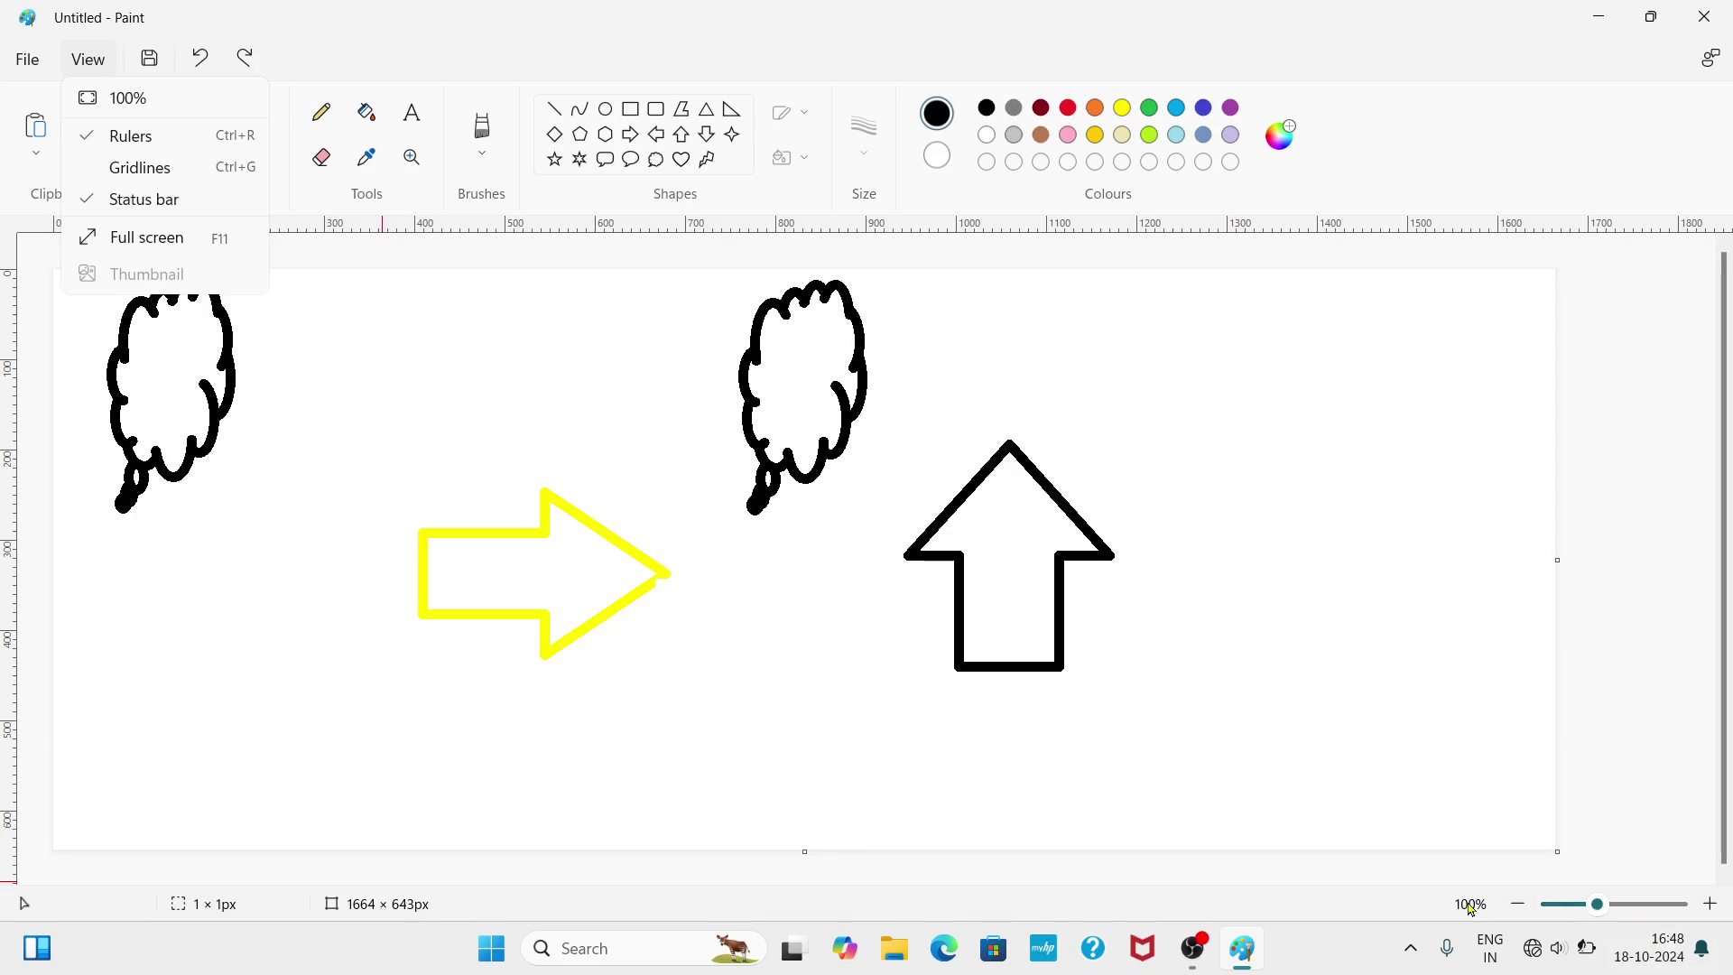
left_click(107, 203)
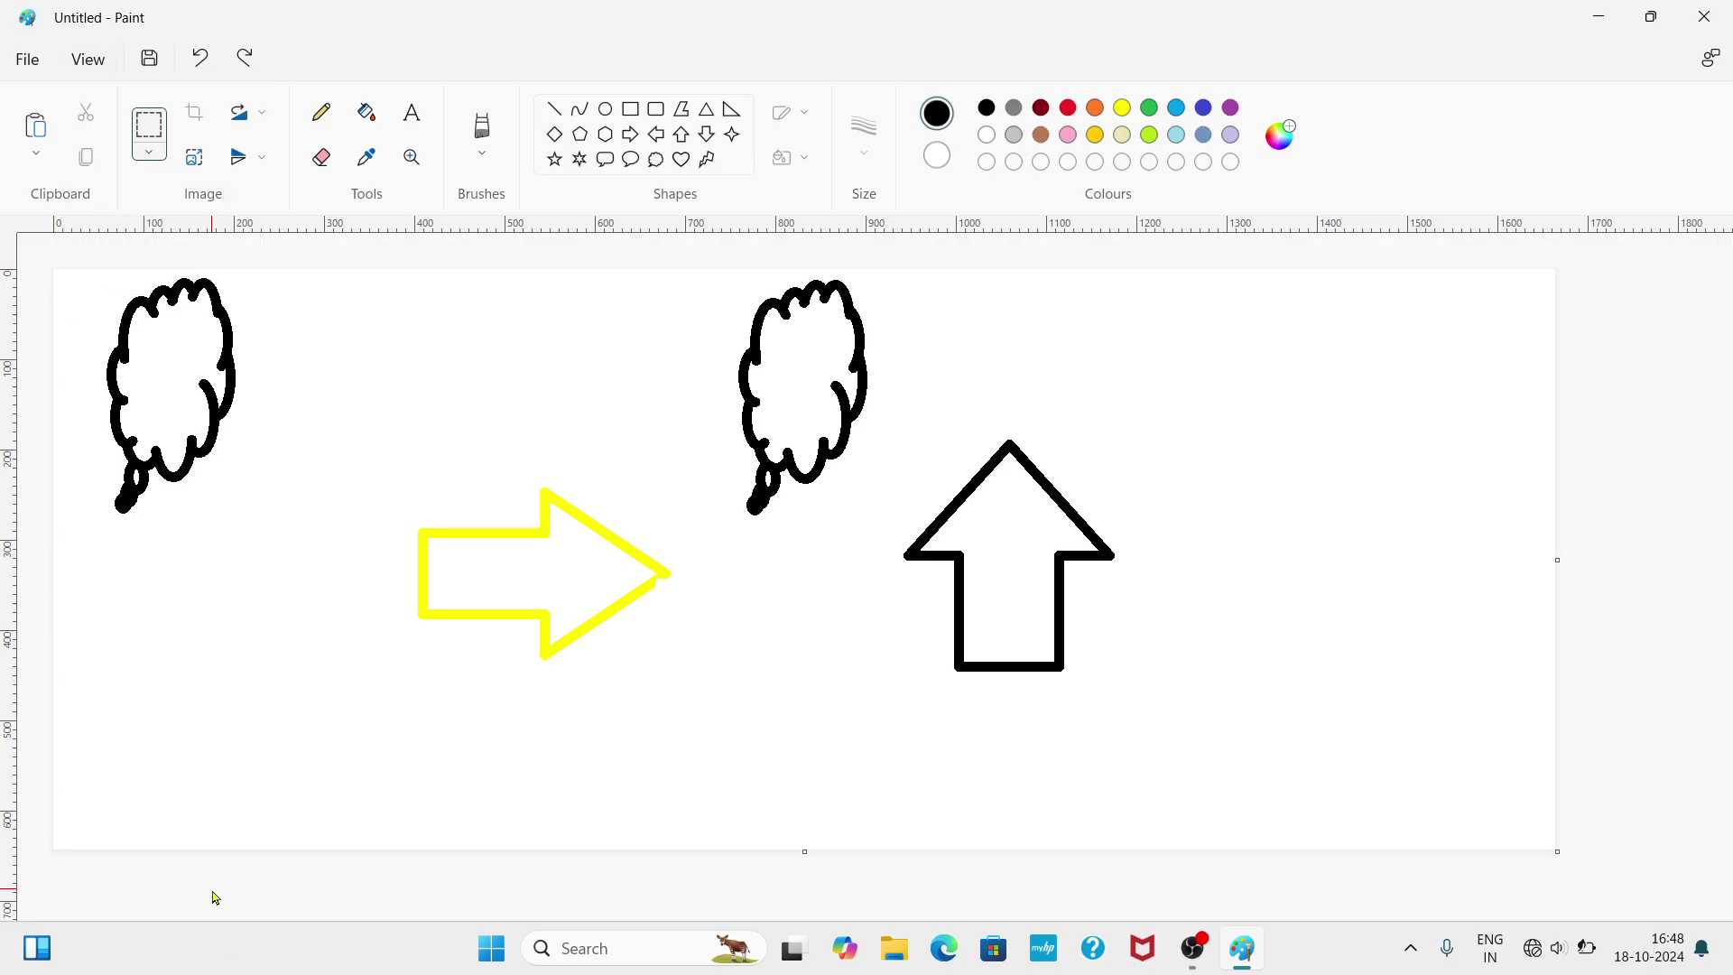
left_click(83, 59)
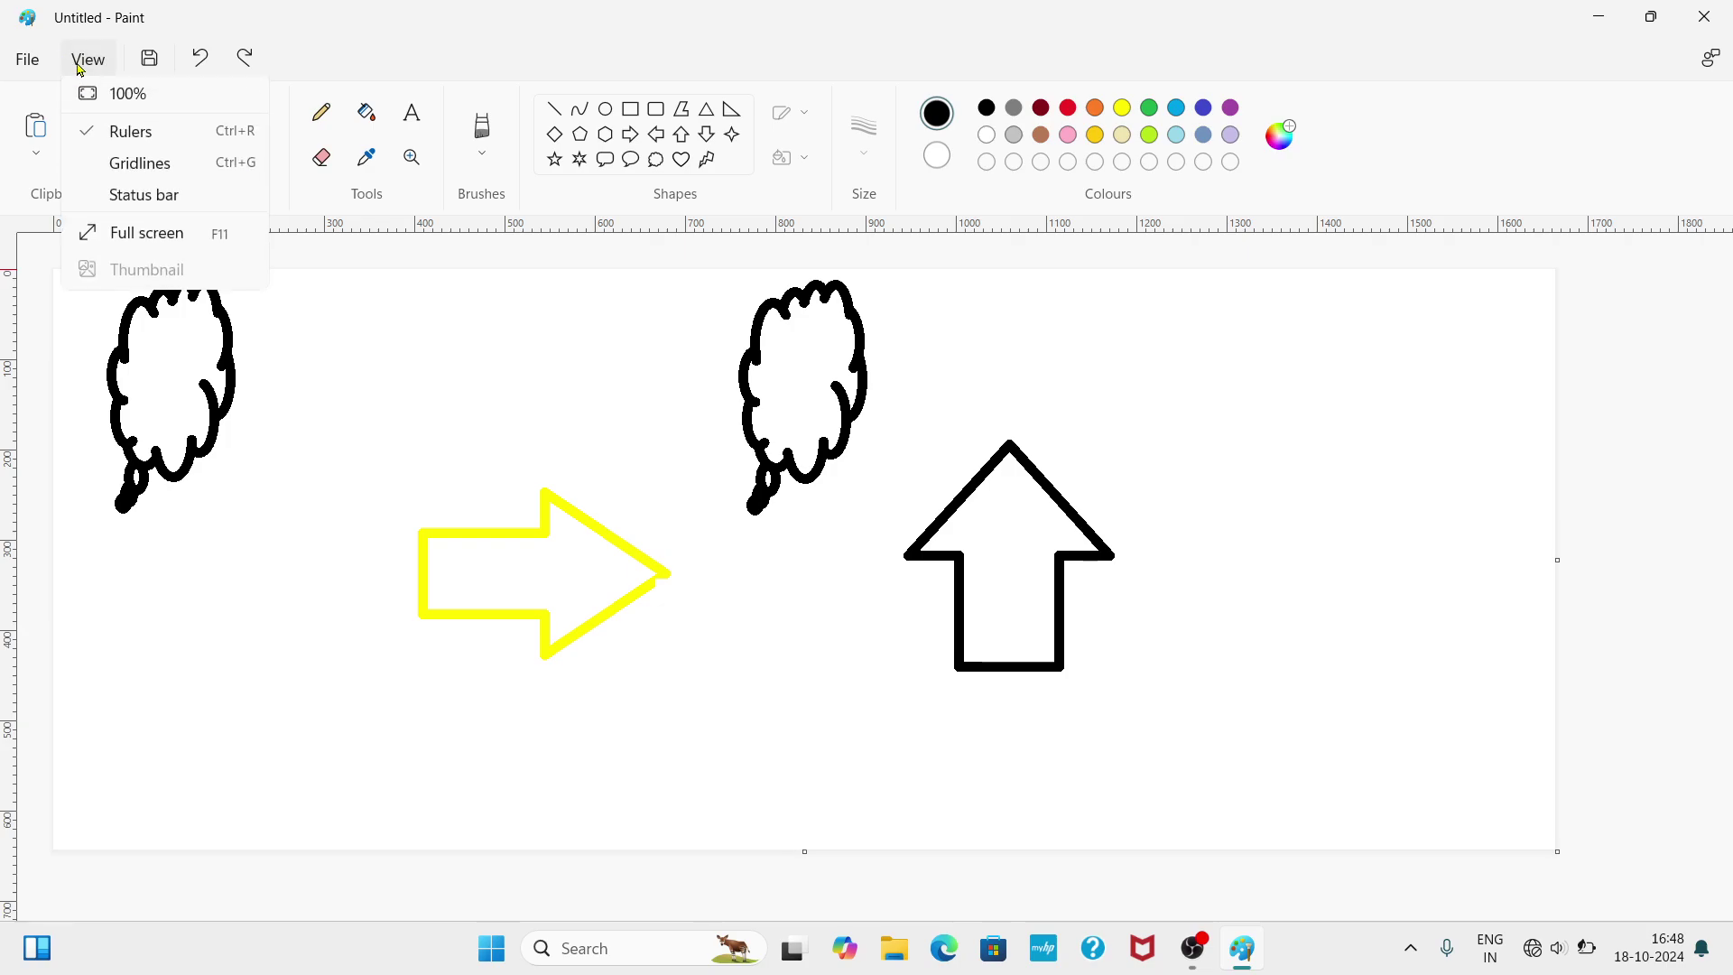
left_click(126, 203)
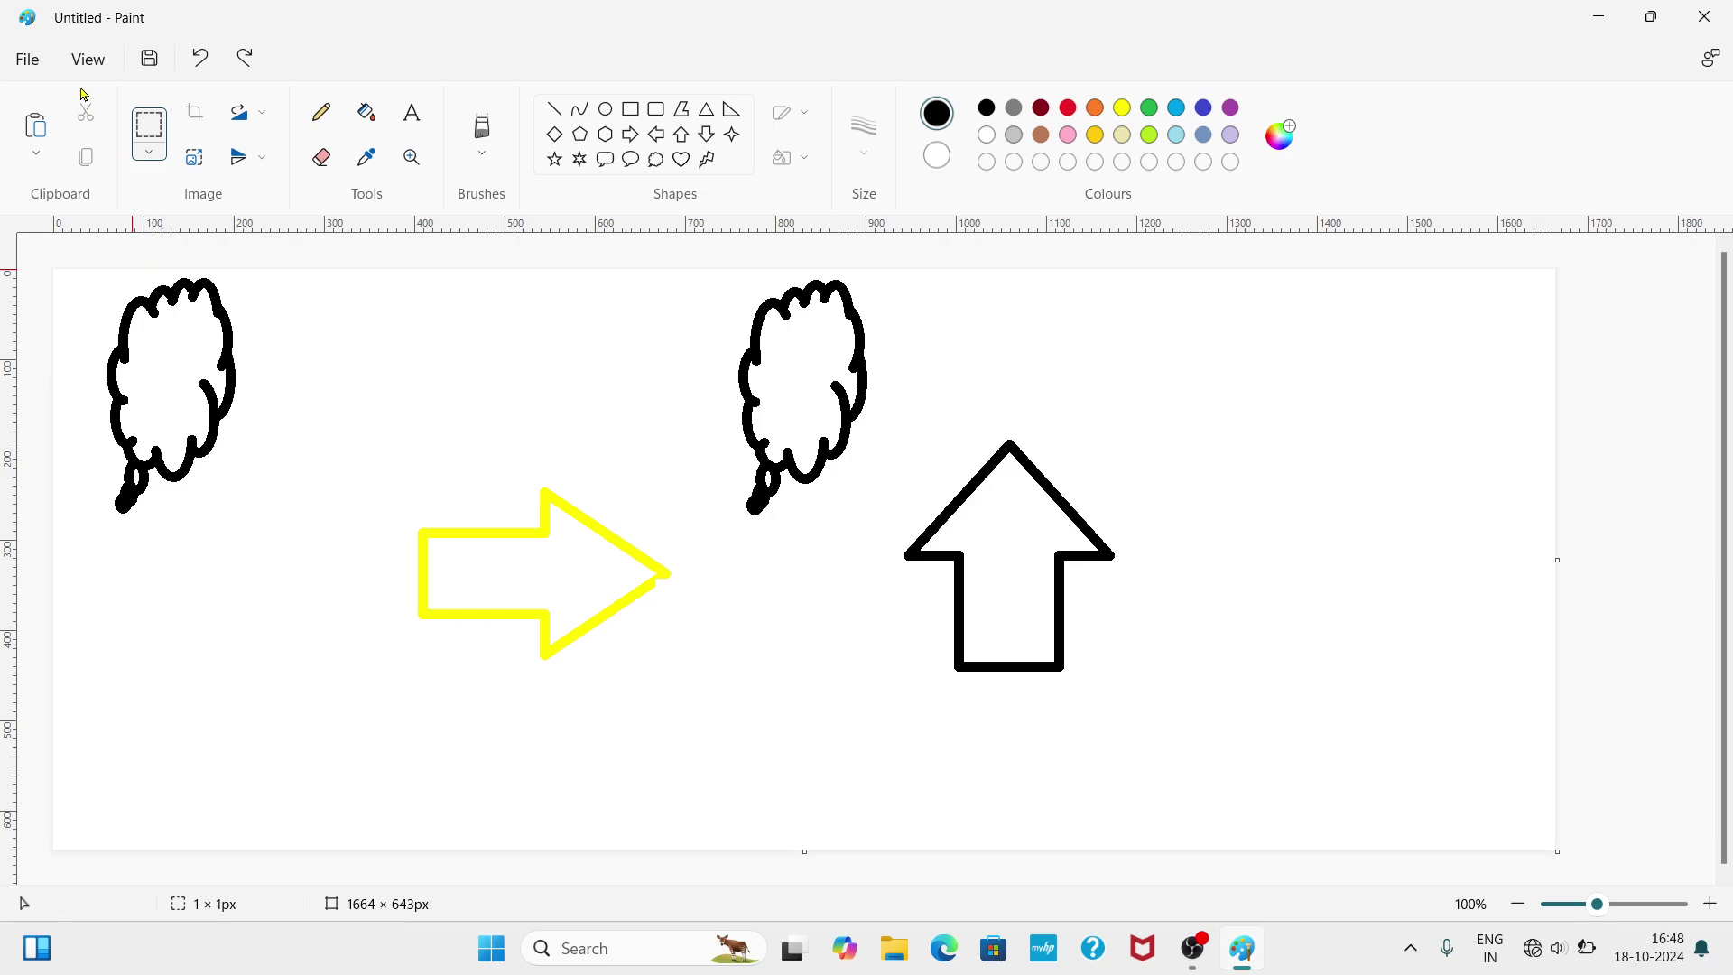
- View the drawing in full screen and return to the normal window
left_click(87, 58)
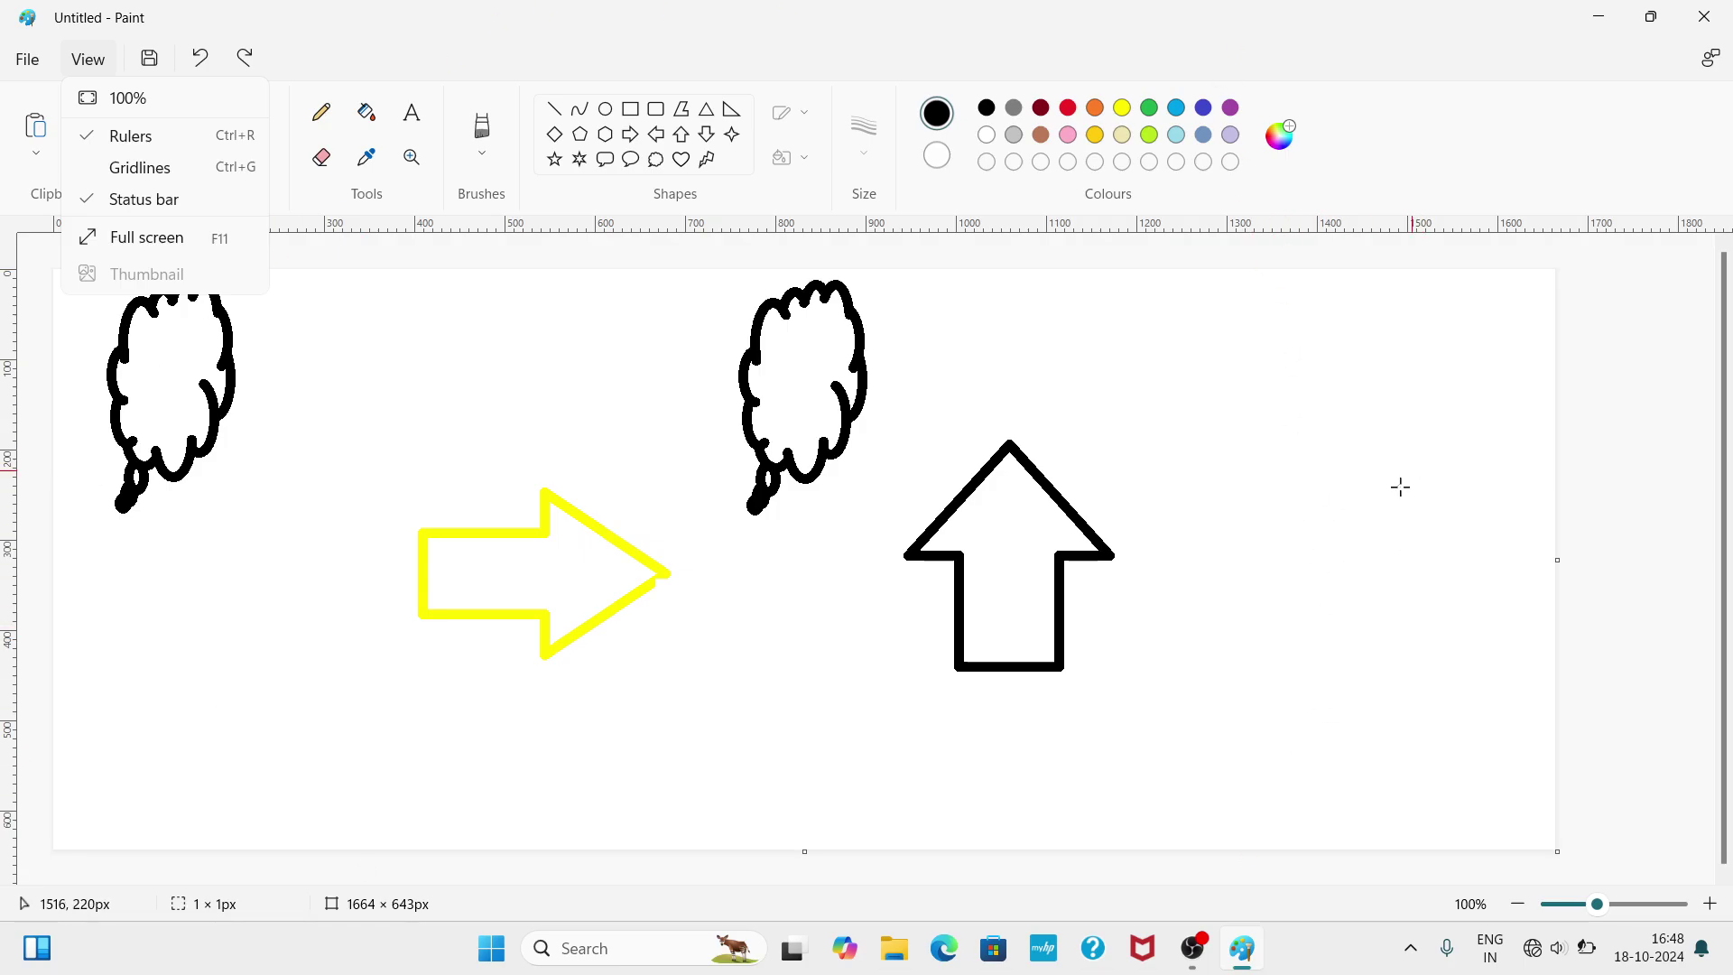
left_click(138, 238)
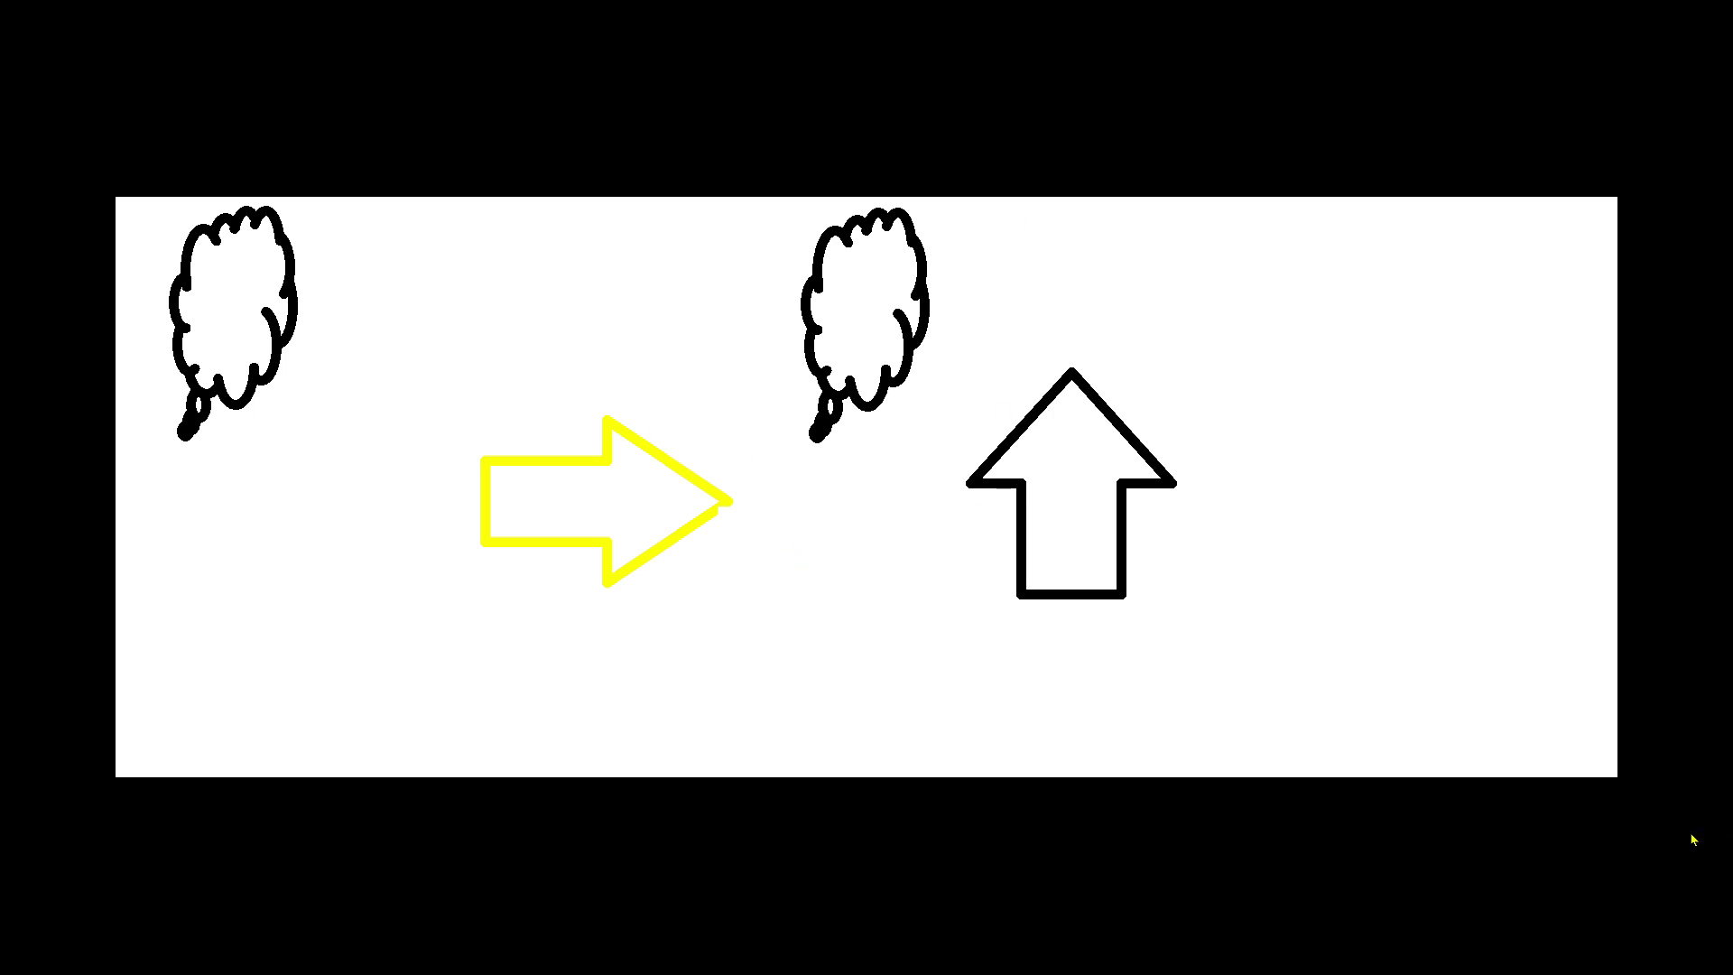
key("Escape")
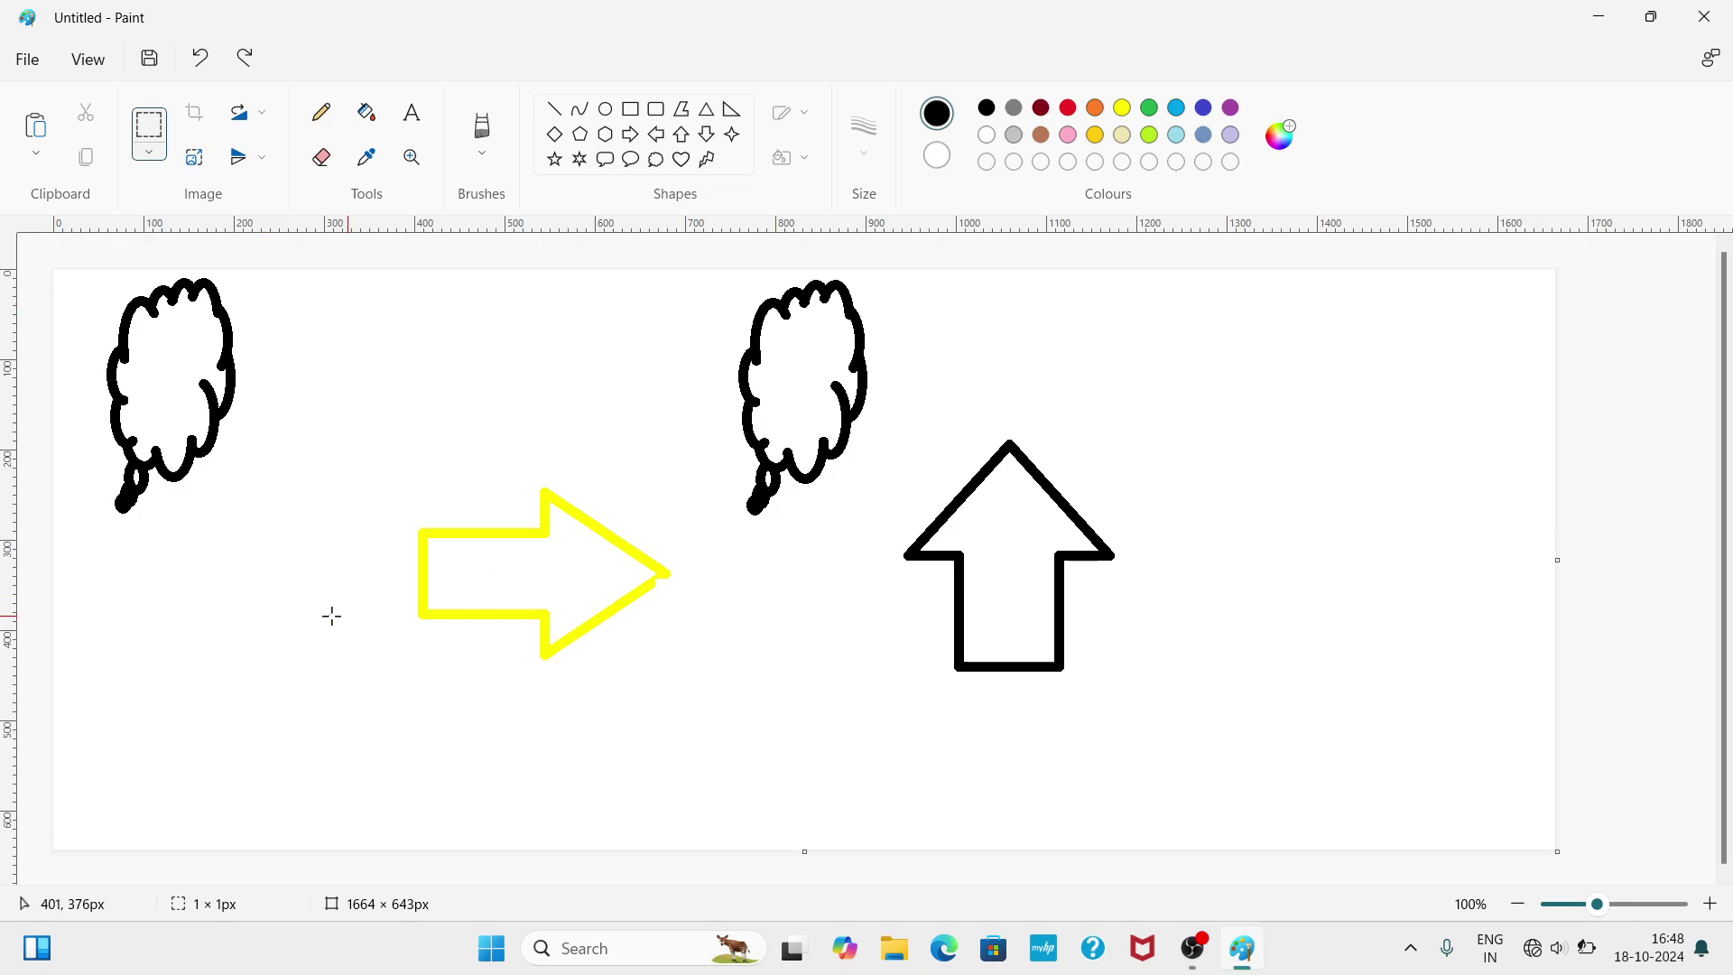
left_click(89, 59)
left_click(259, 578)
- Save the drawing to the Desktop as a PNG file named golu
left_click(25, 63)
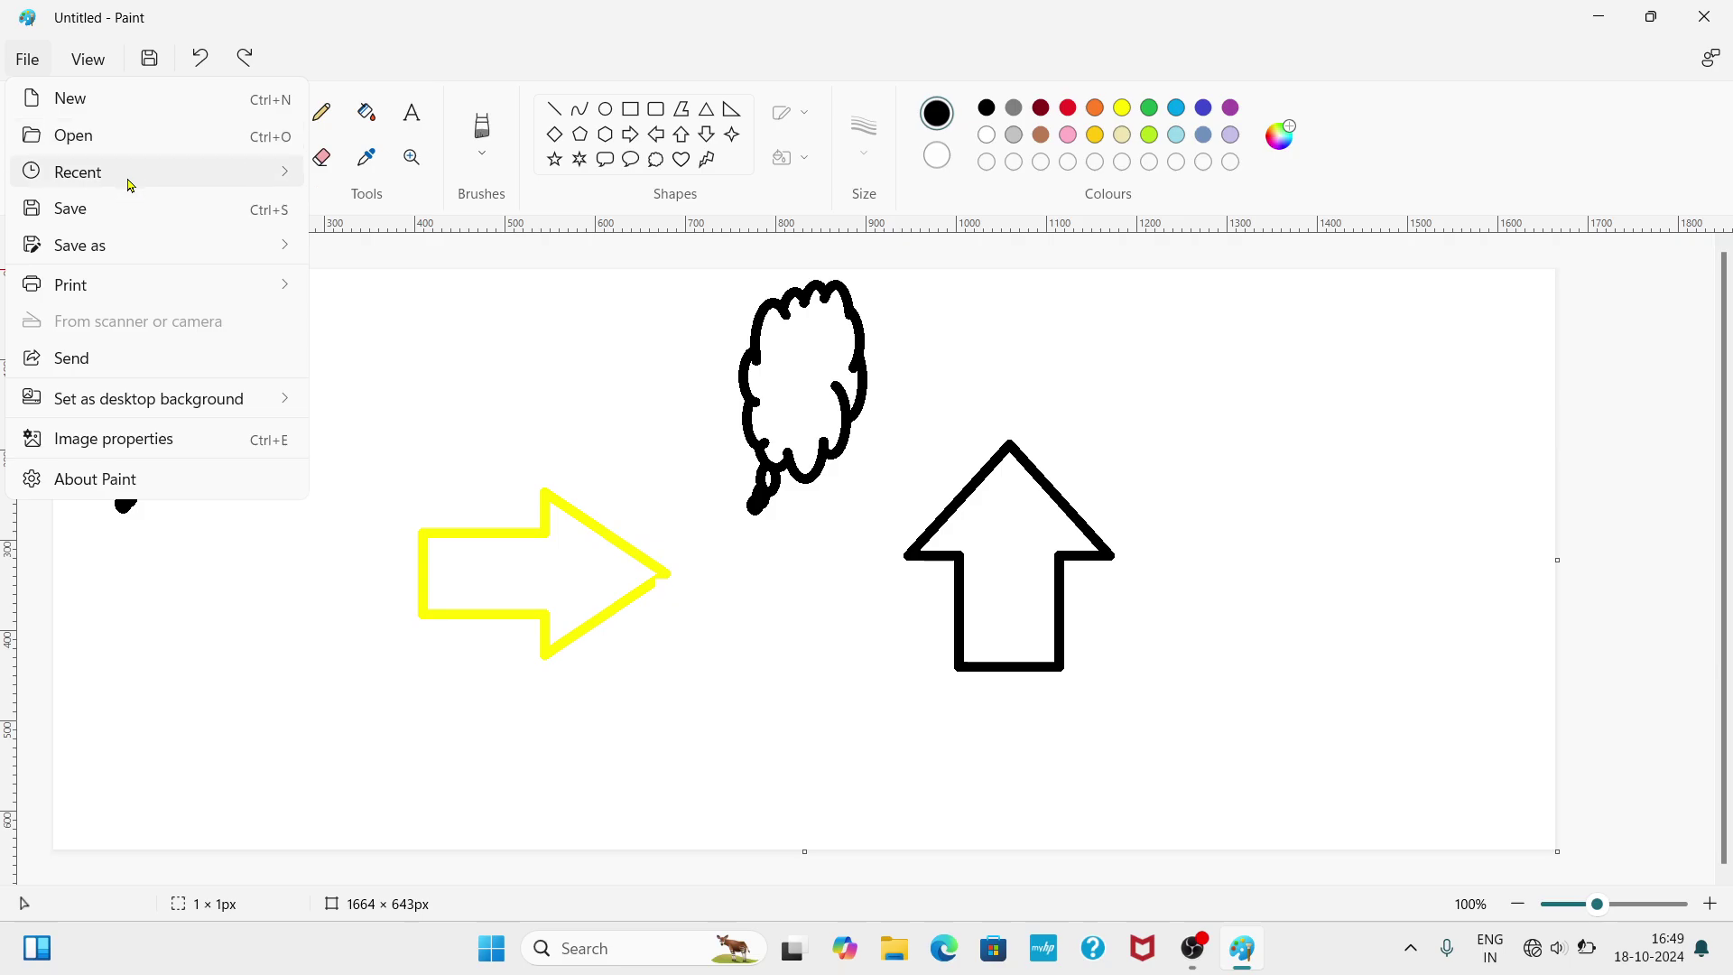
mouse_move(129, 185)
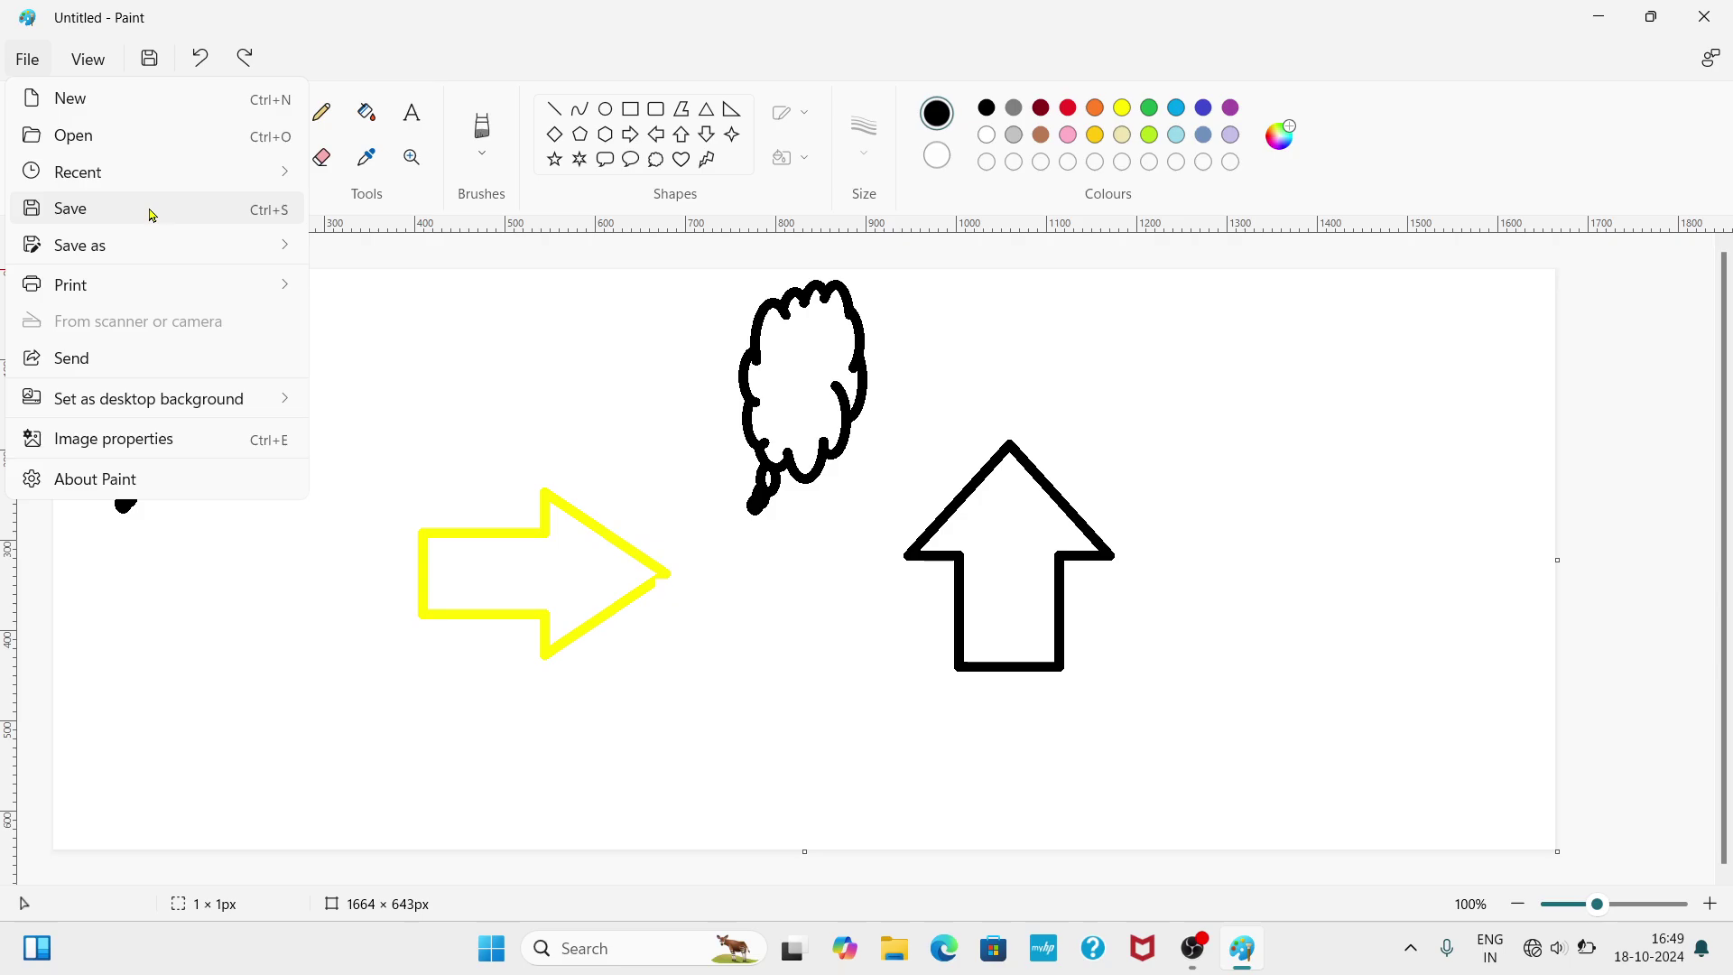
left_click(152, 215)
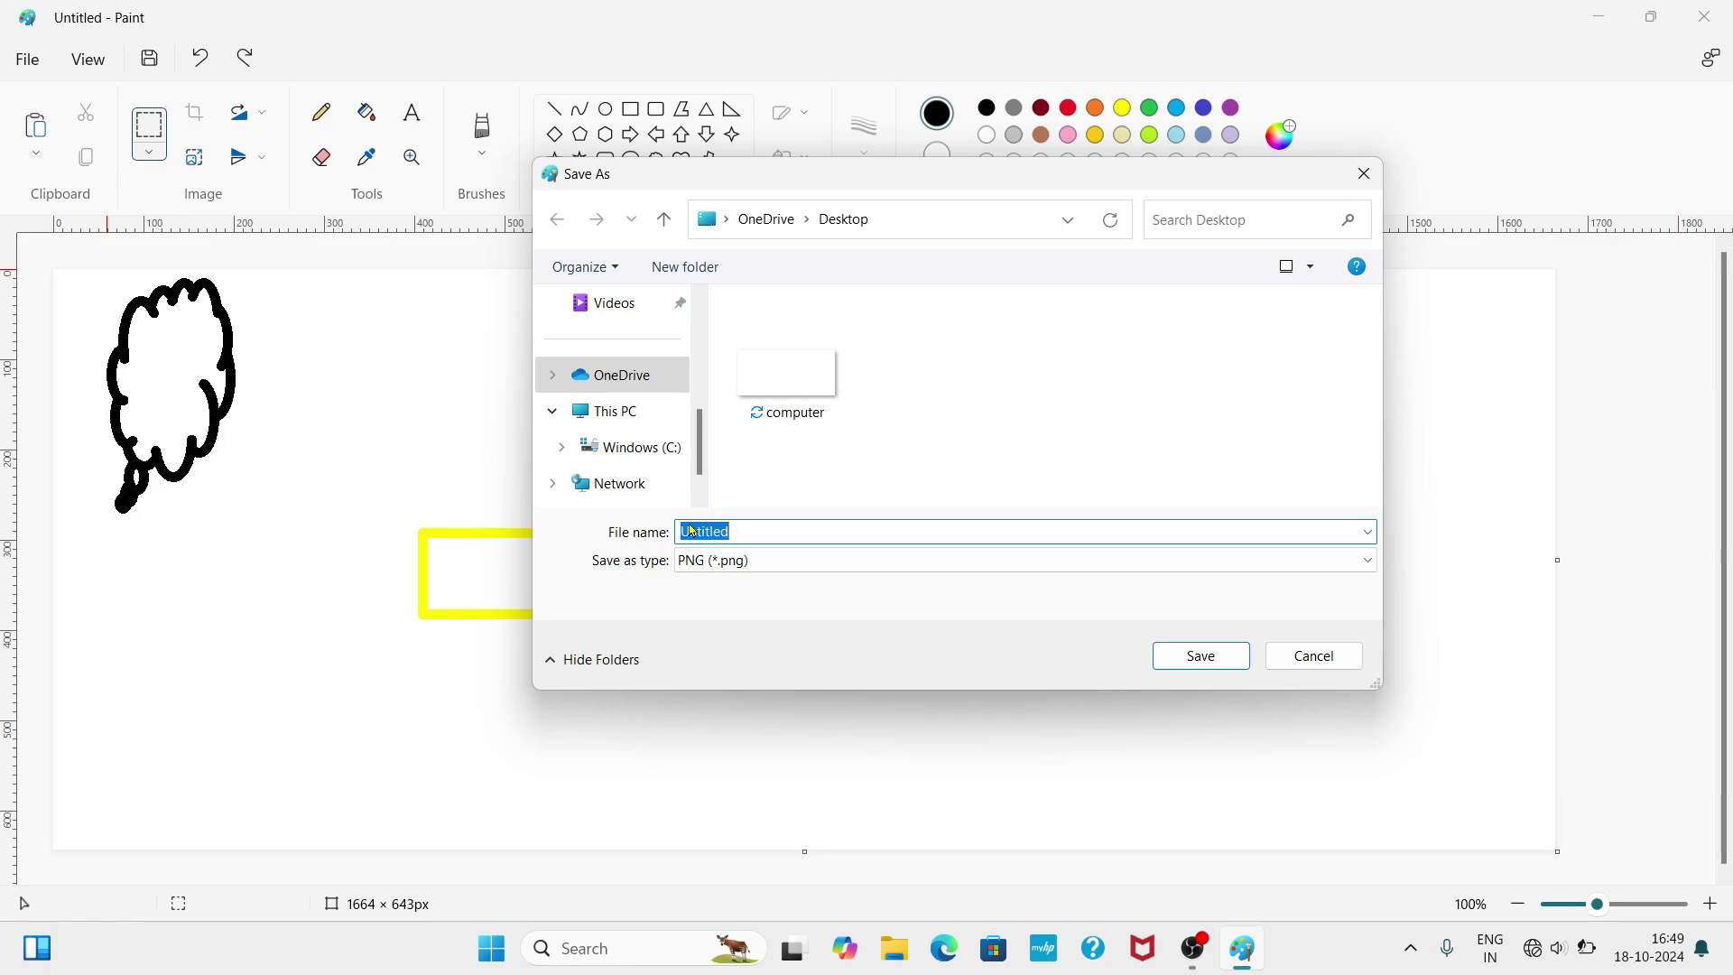
scroll(699, 361, "up", 5)
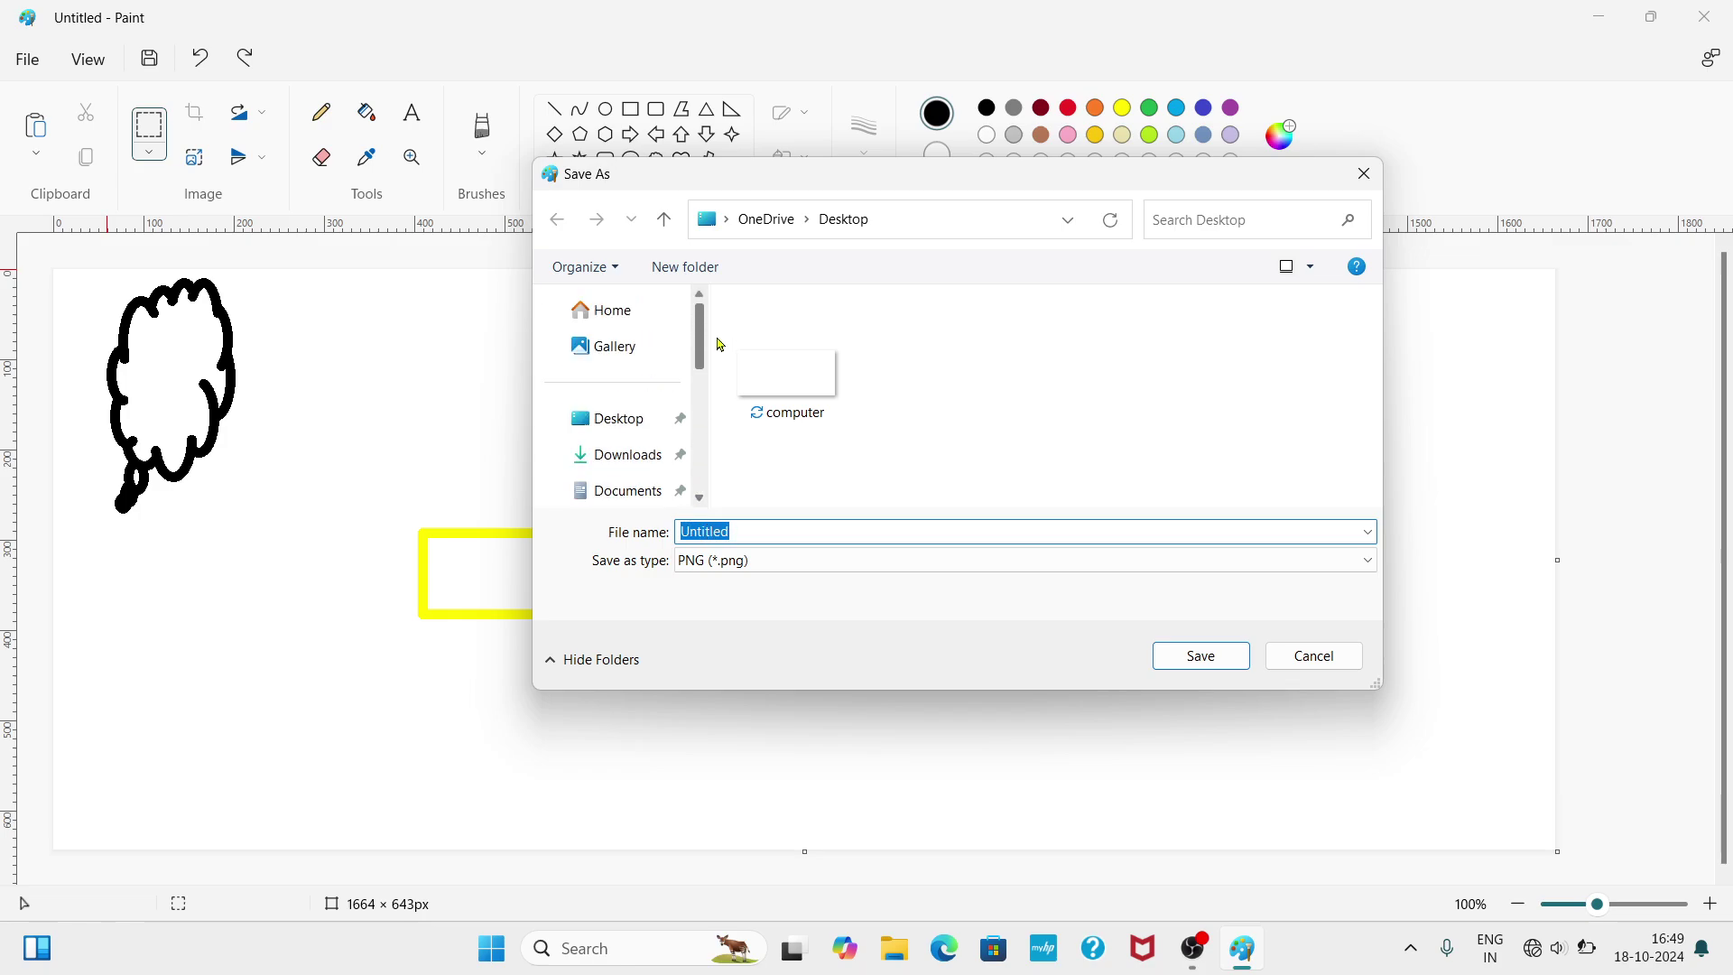
left_click(614, 417)
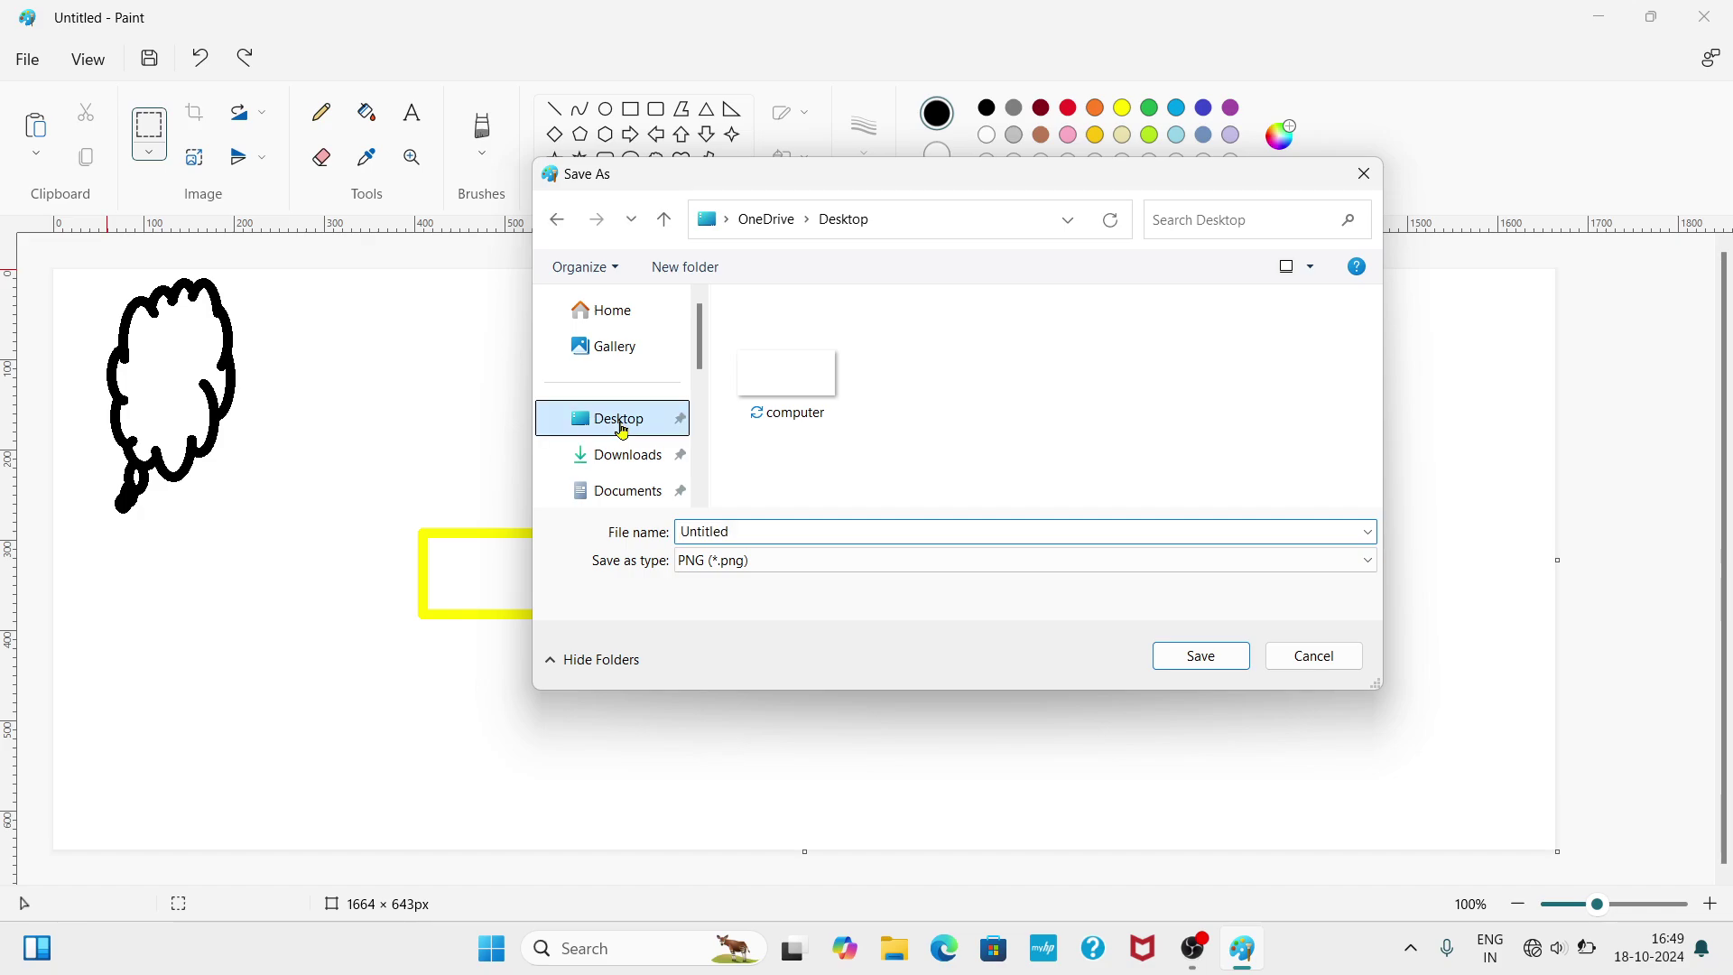
left_click(755, 532)
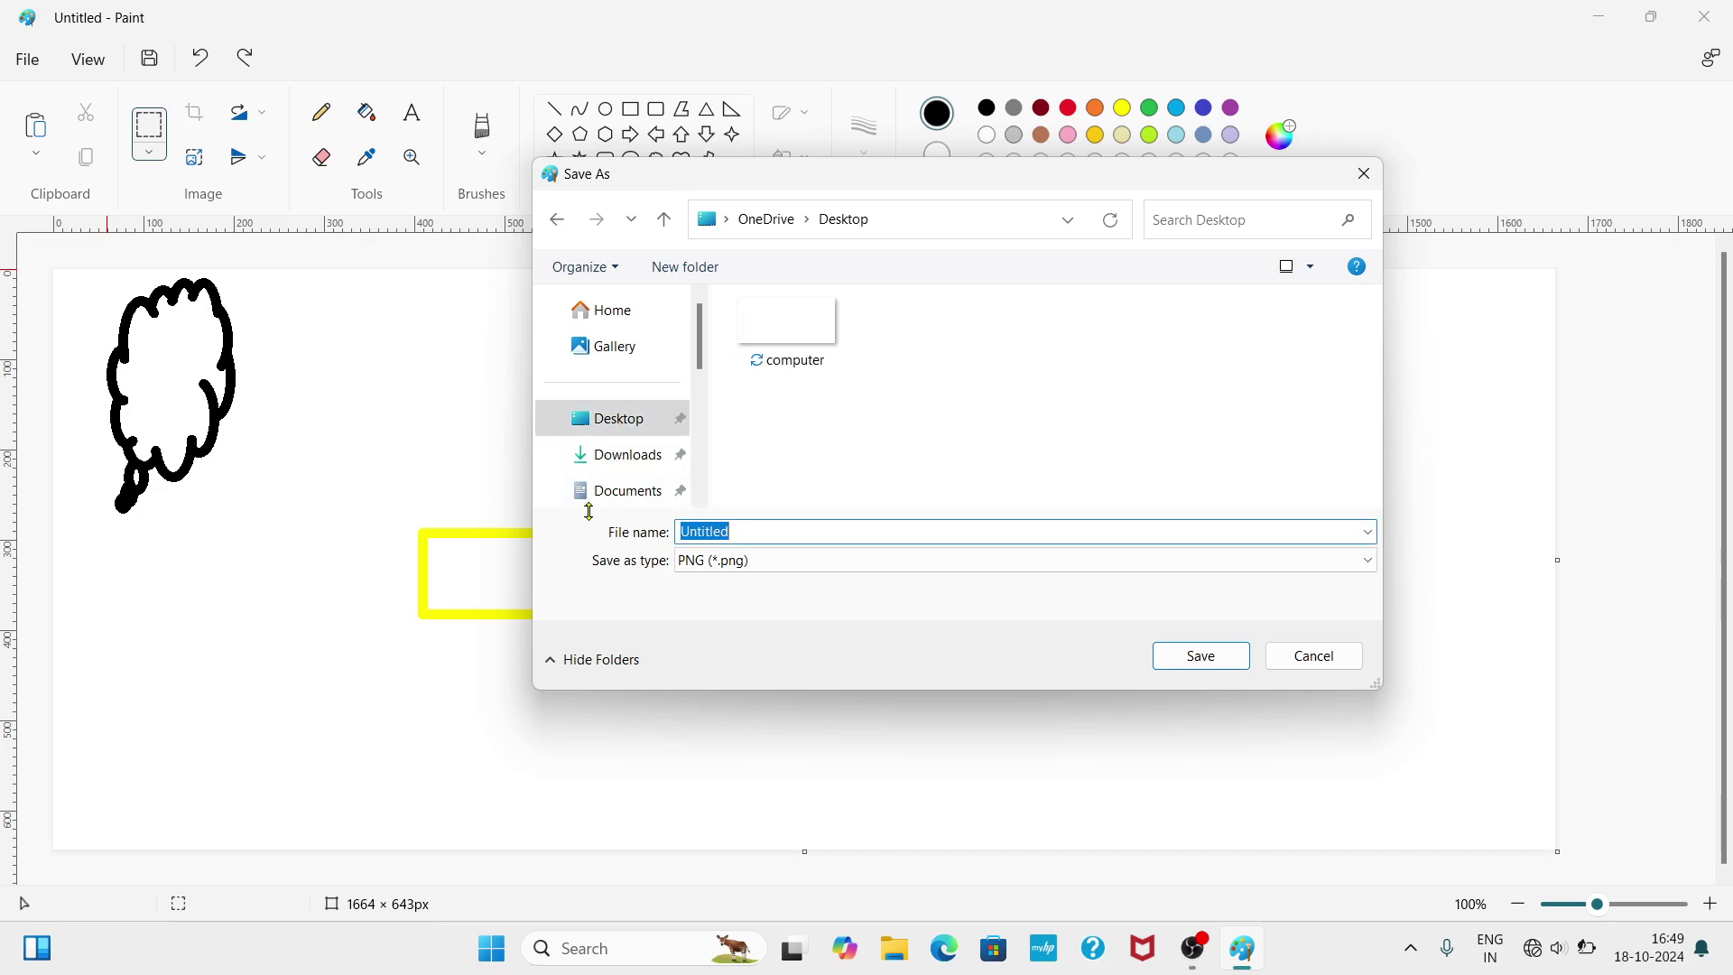
type("golu")
left_click(1200, 656)
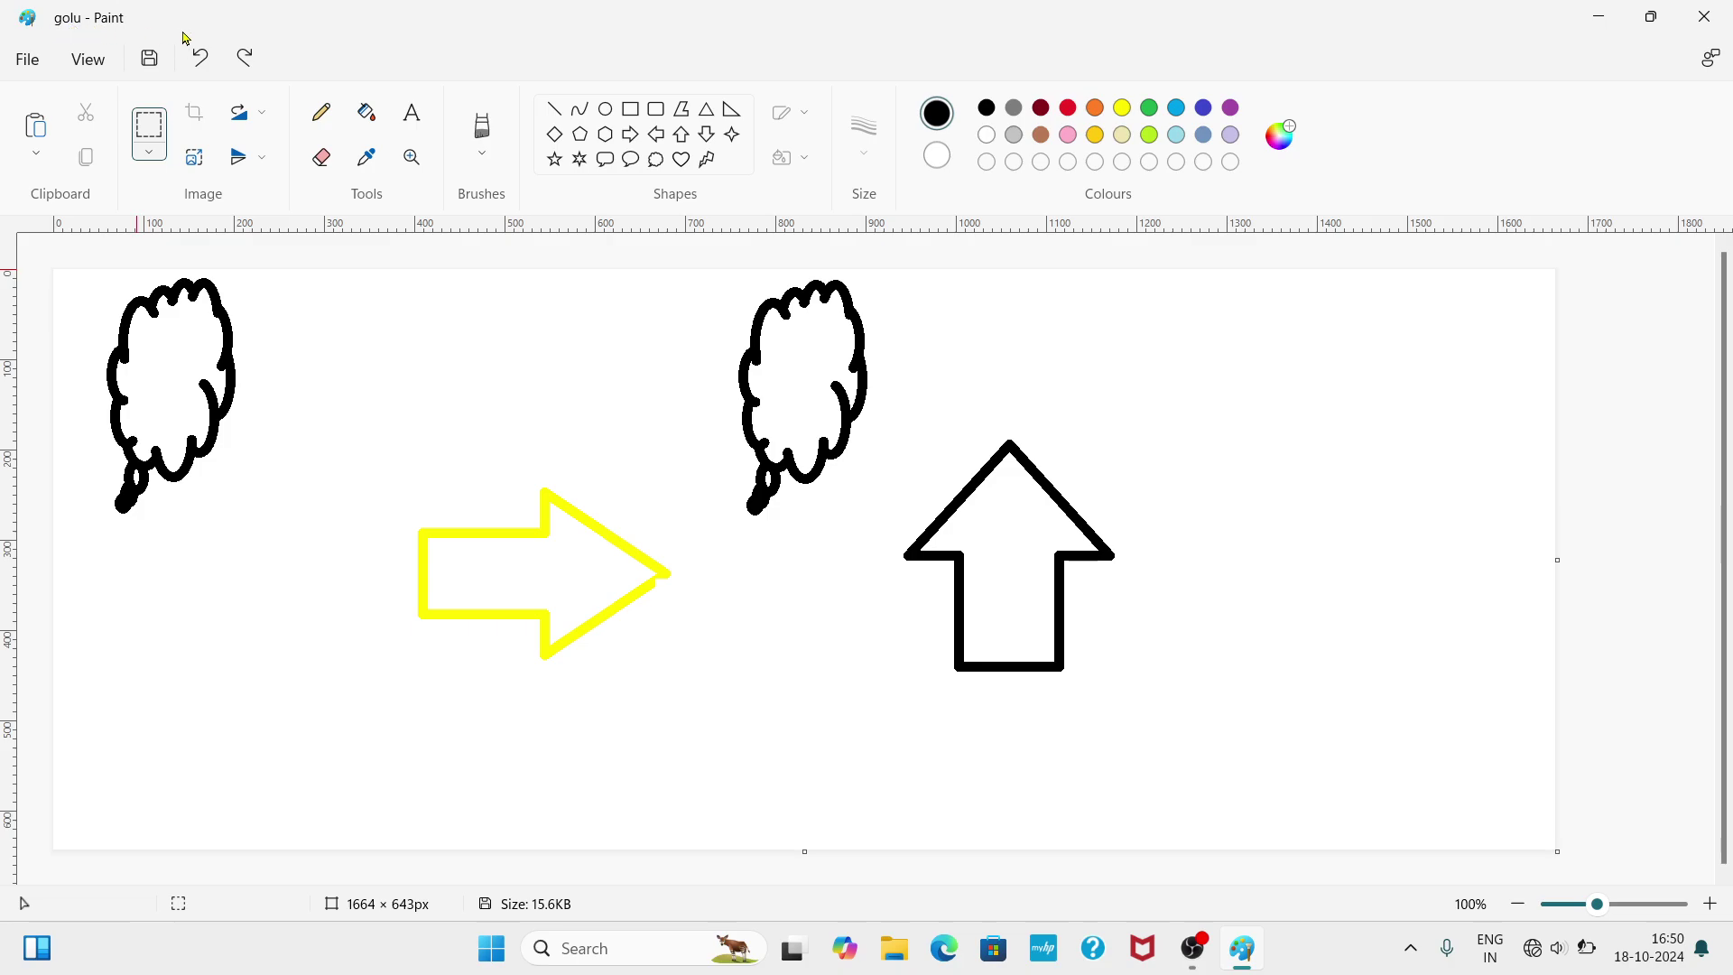
- Save a JPEG copy of the drawing to the Desktop with the file name rishi
left_click(34, 67)
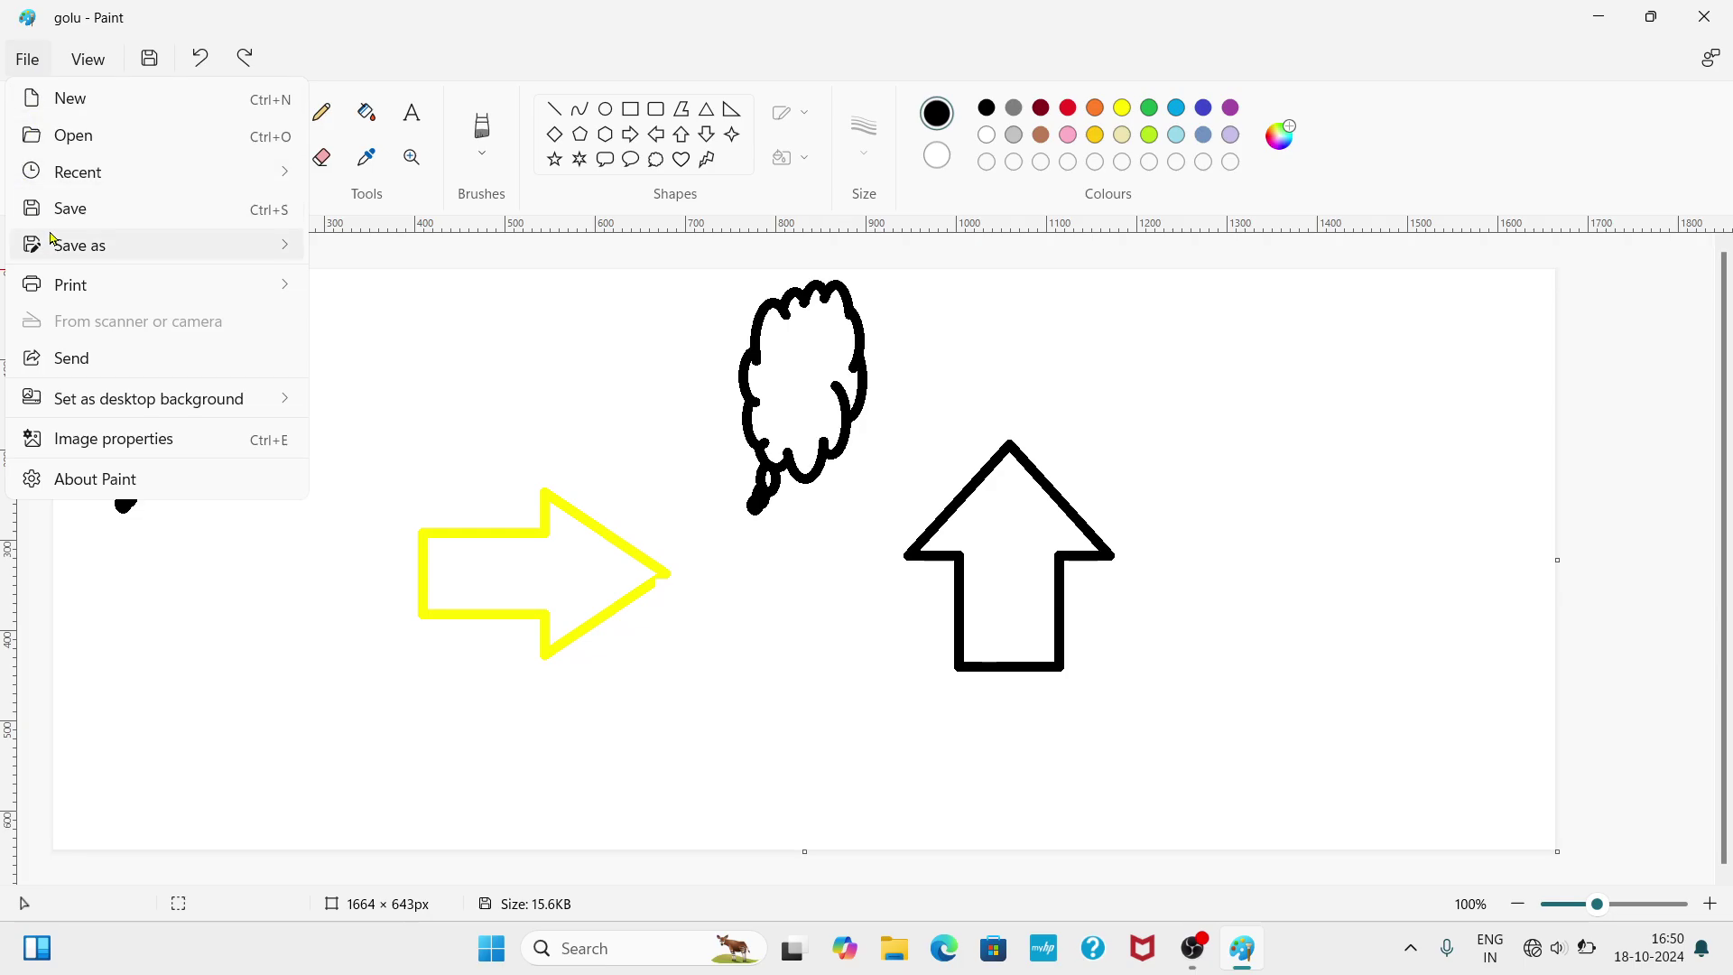
mouse_move(52, 253)
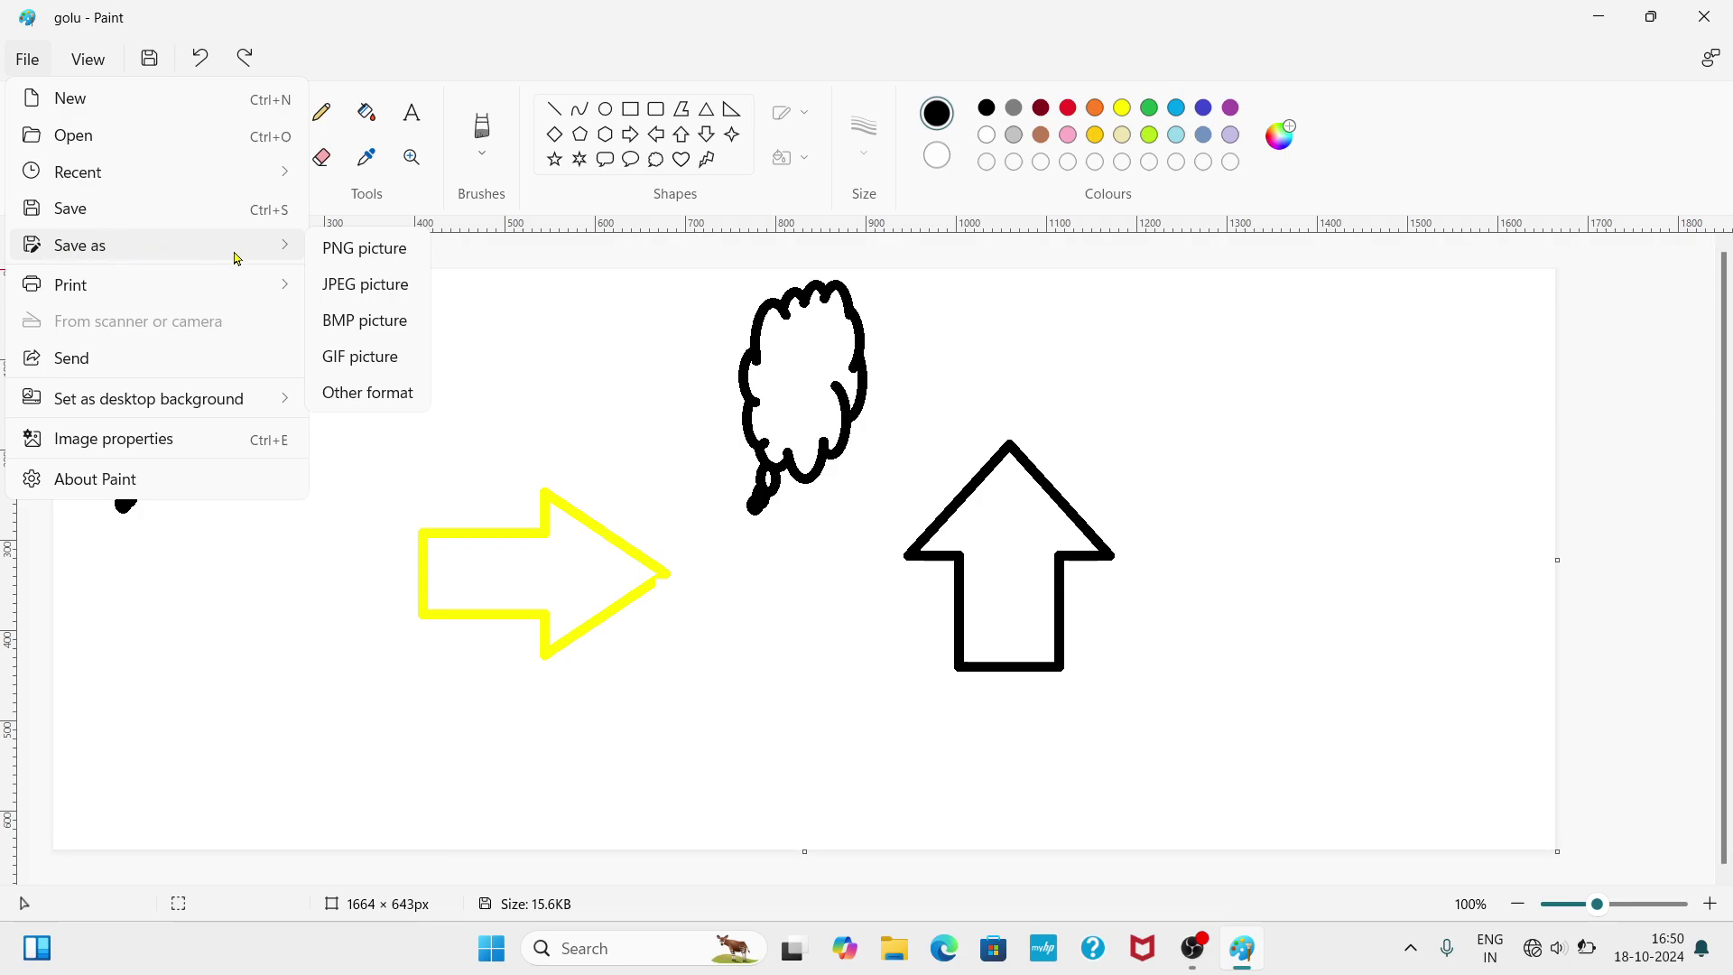
left_click(343, 285)
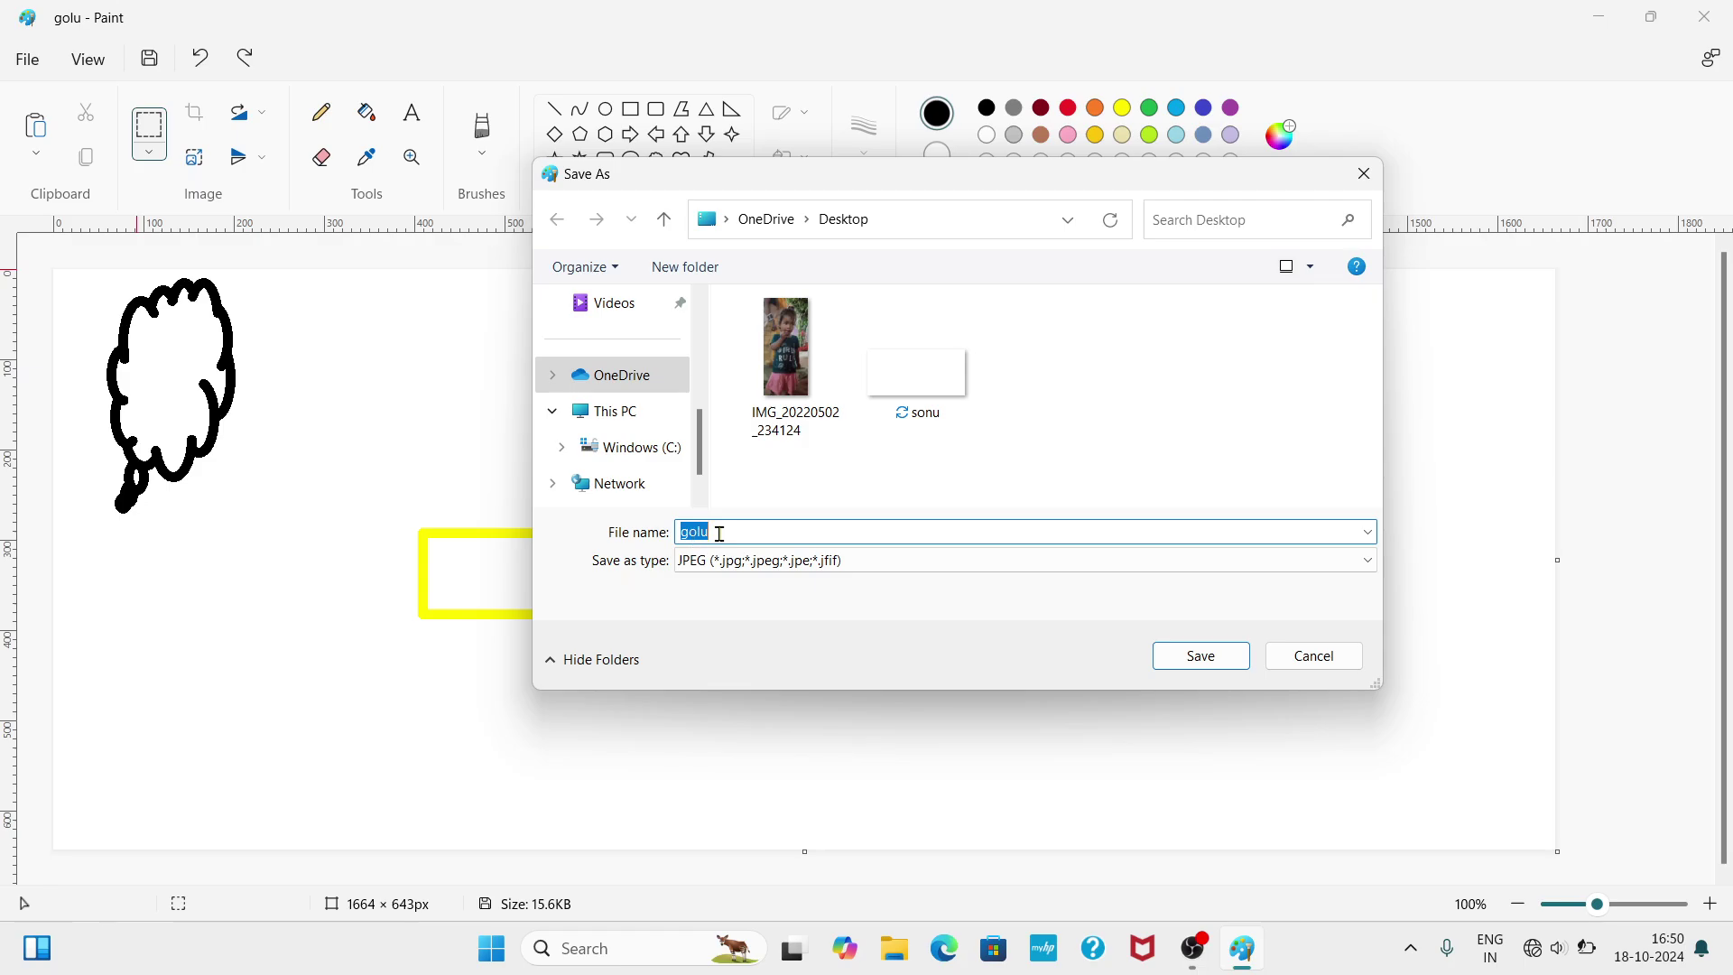
type("rishi")
left_click_drag(699, 456, 717, 322)
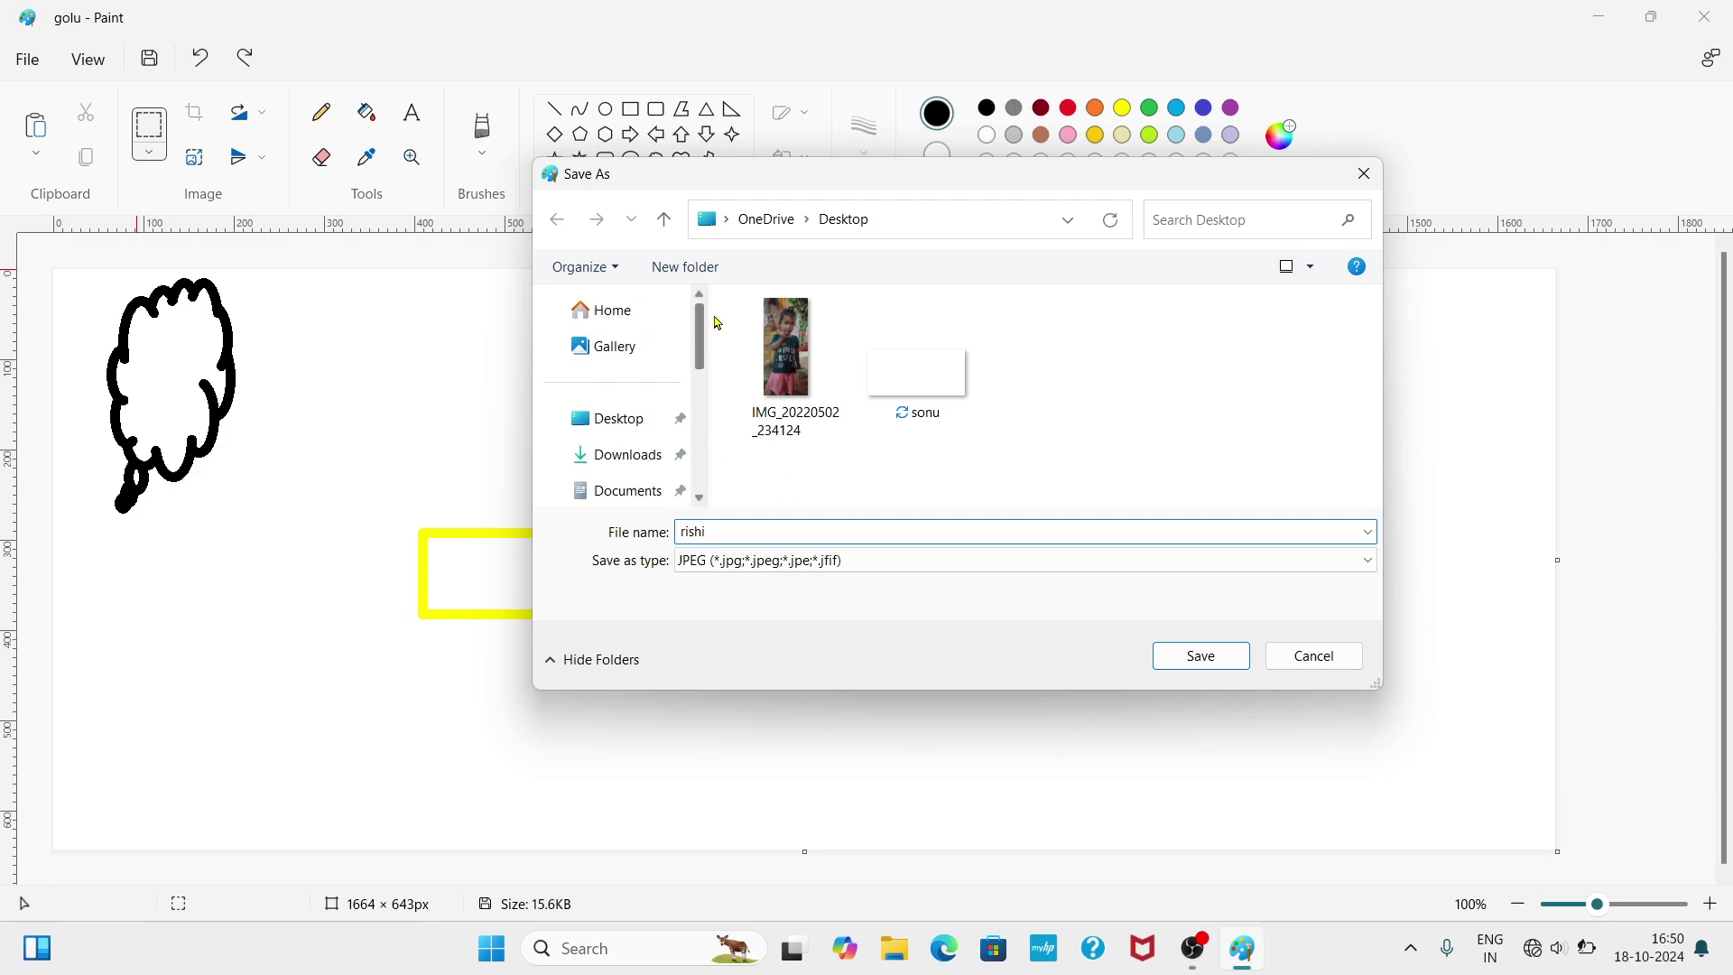
left_click(646, 422)
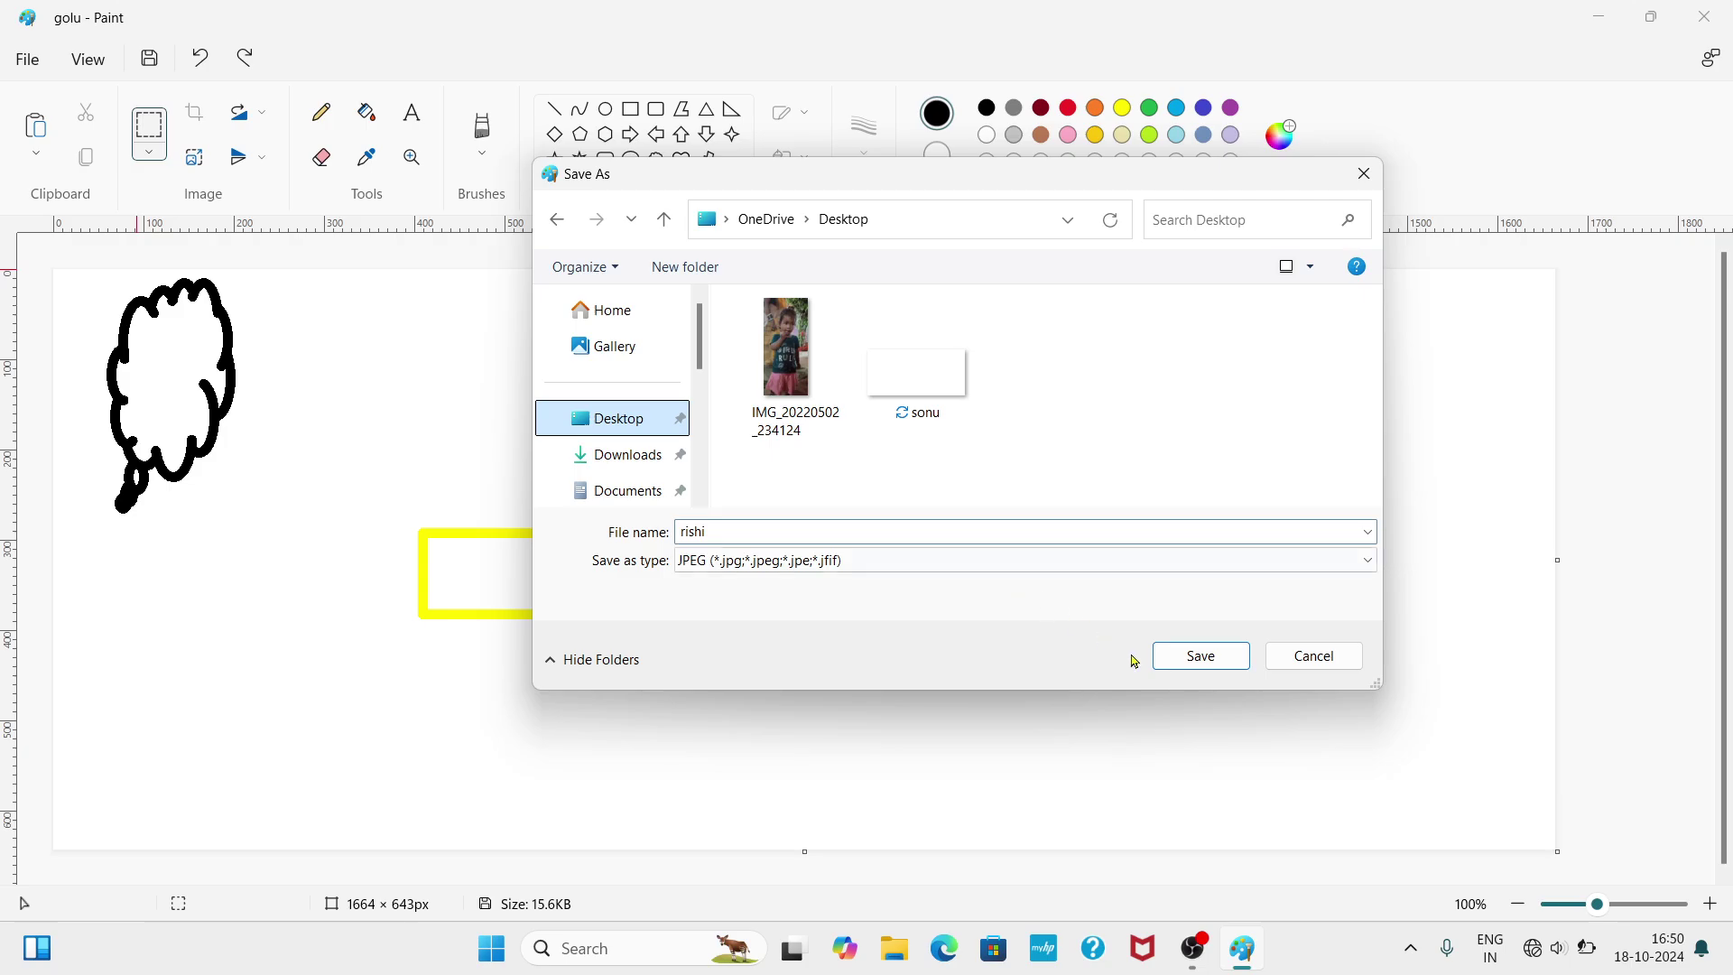
left_click(1225, 673)
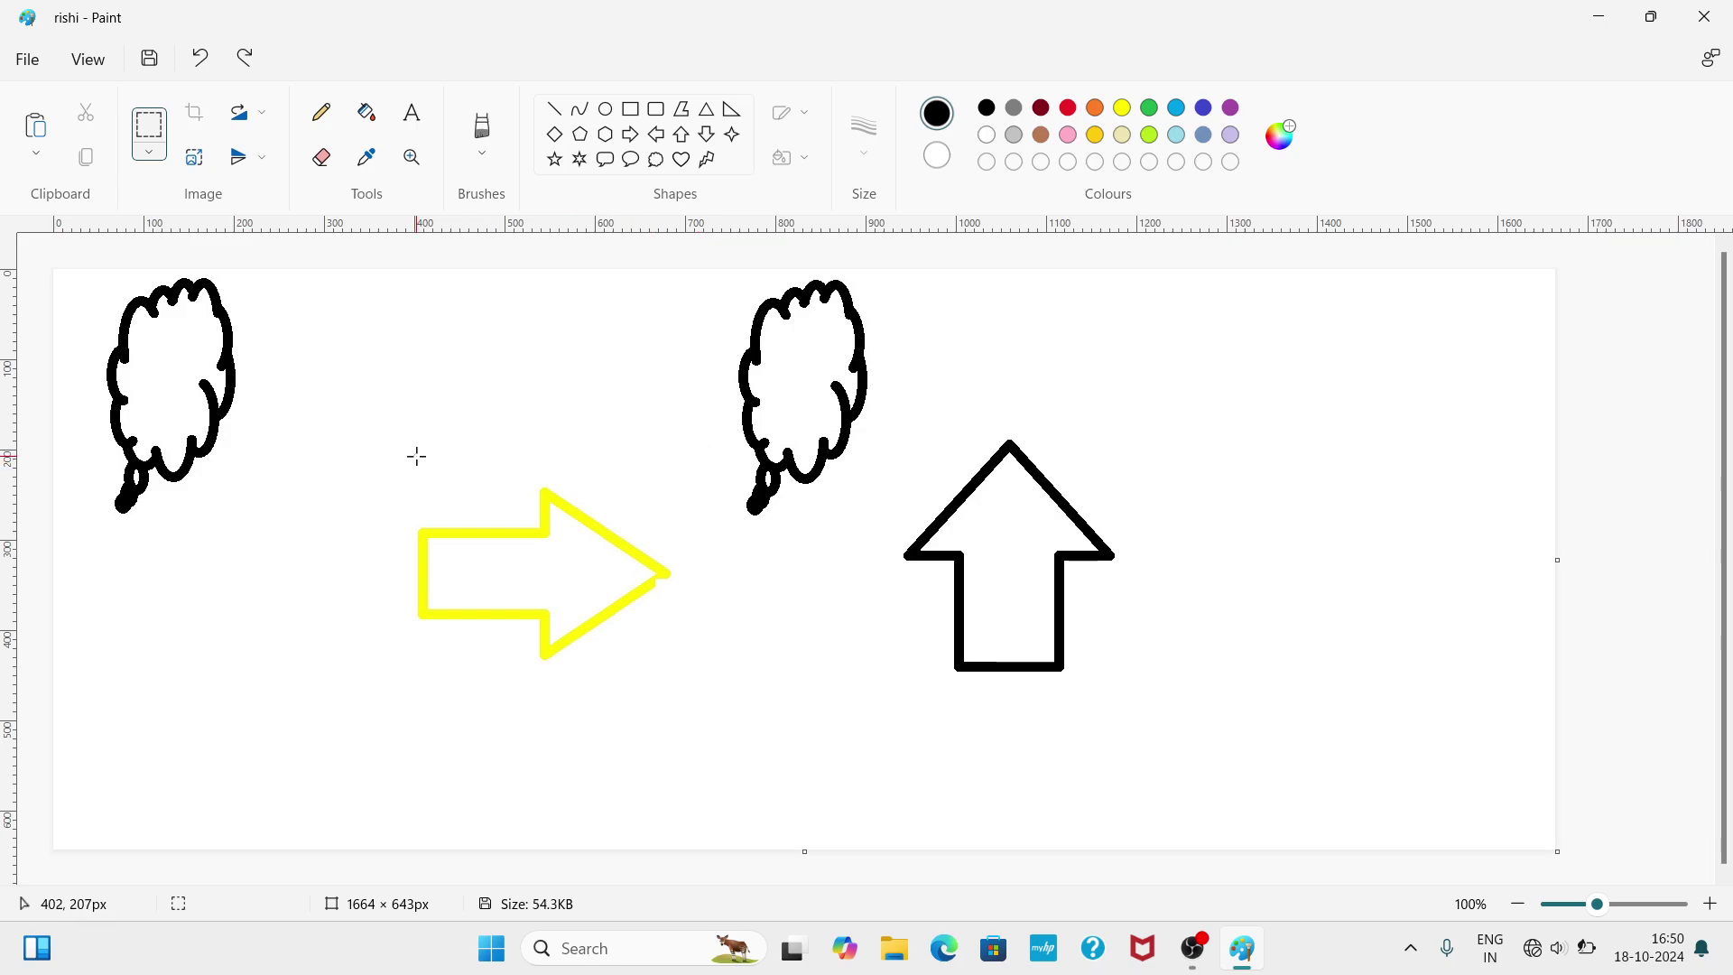
- Set the drawing as the desktop background with the Tile option and switch to the desktop to view it
left_click(25, 71)
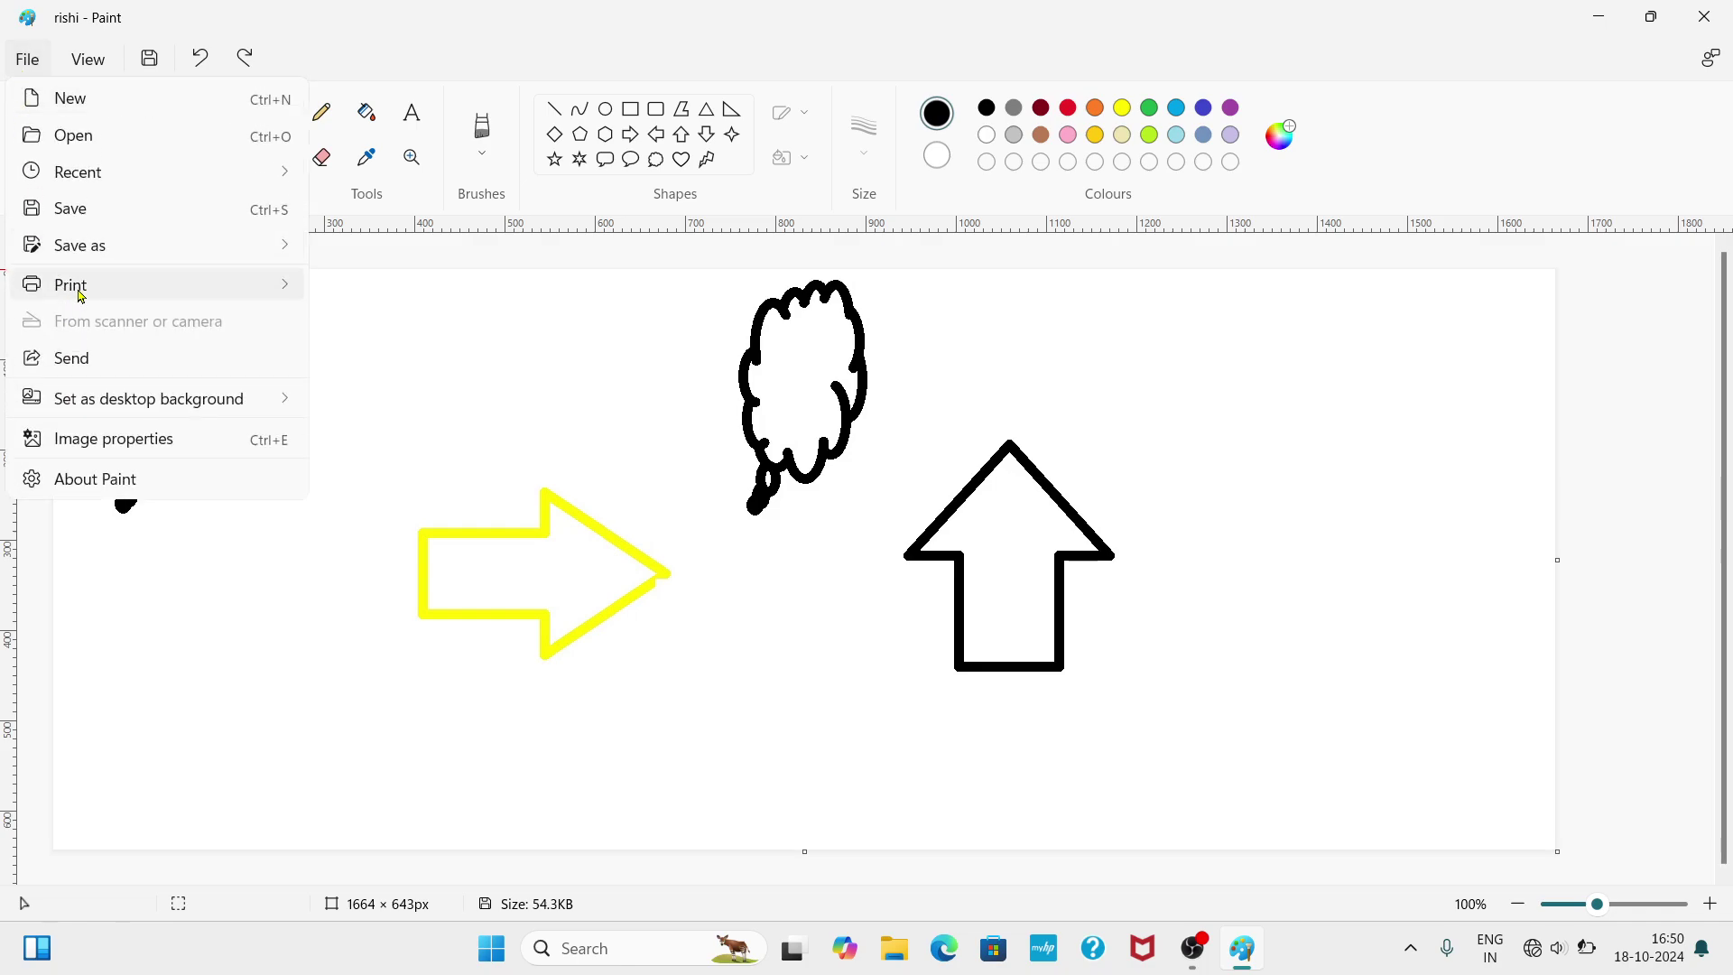
mouse_move(82, 291)
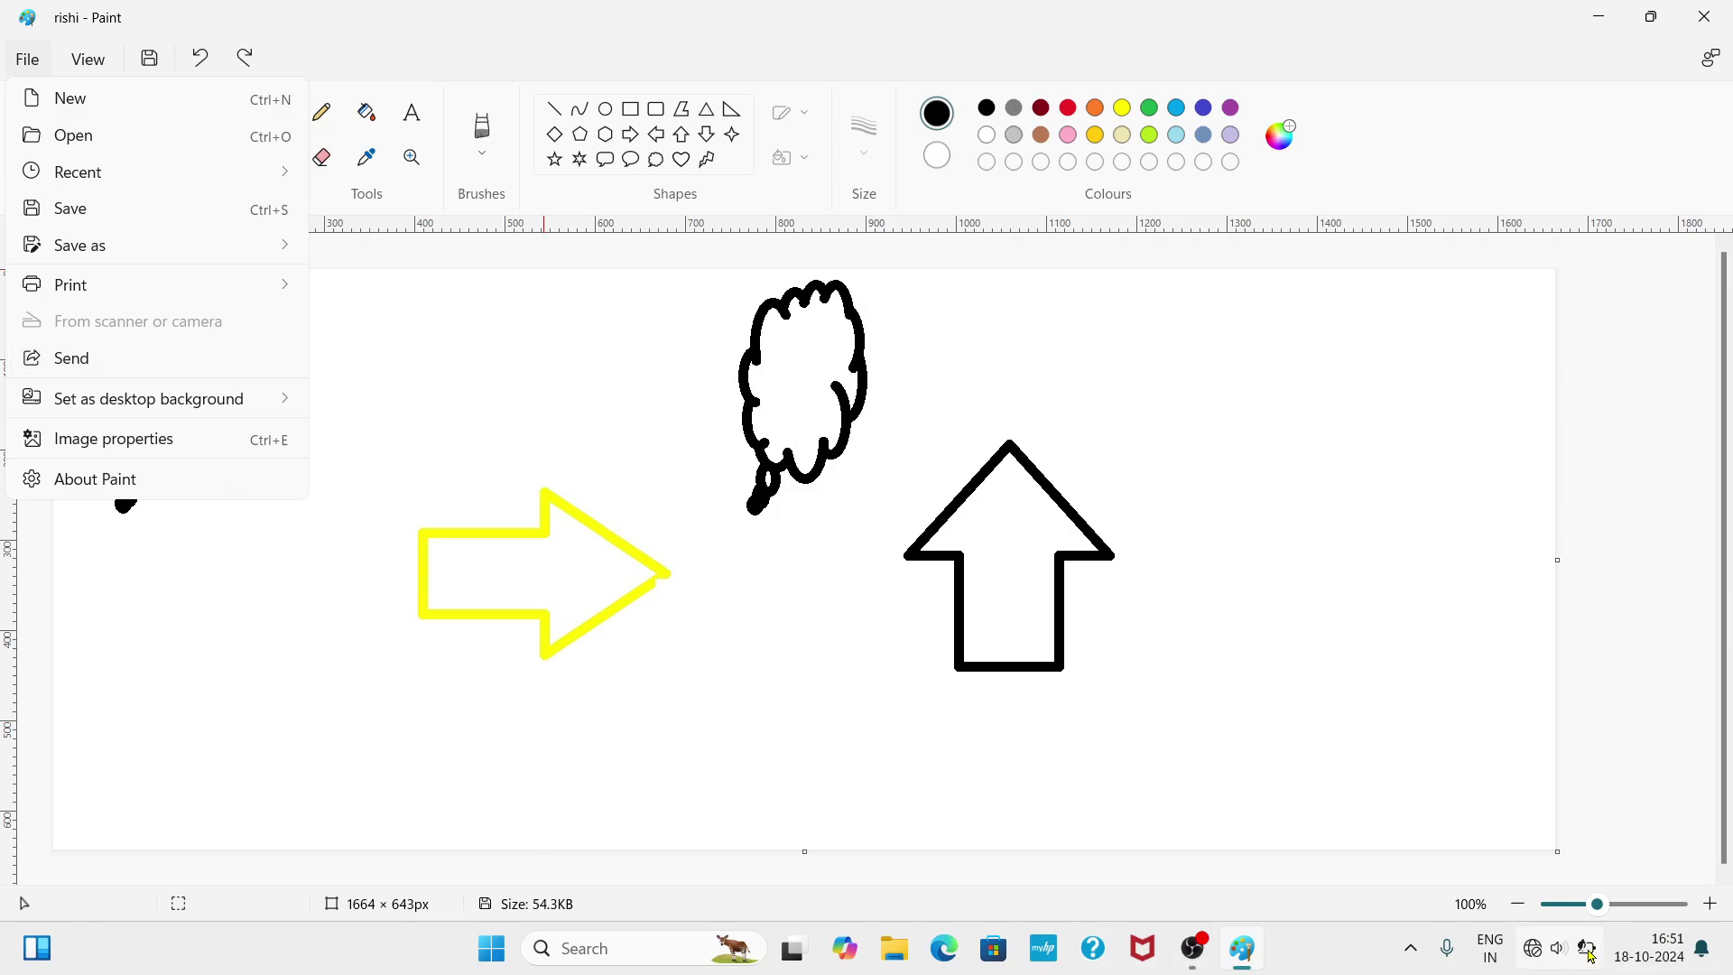
mouse_move(1589, 955)
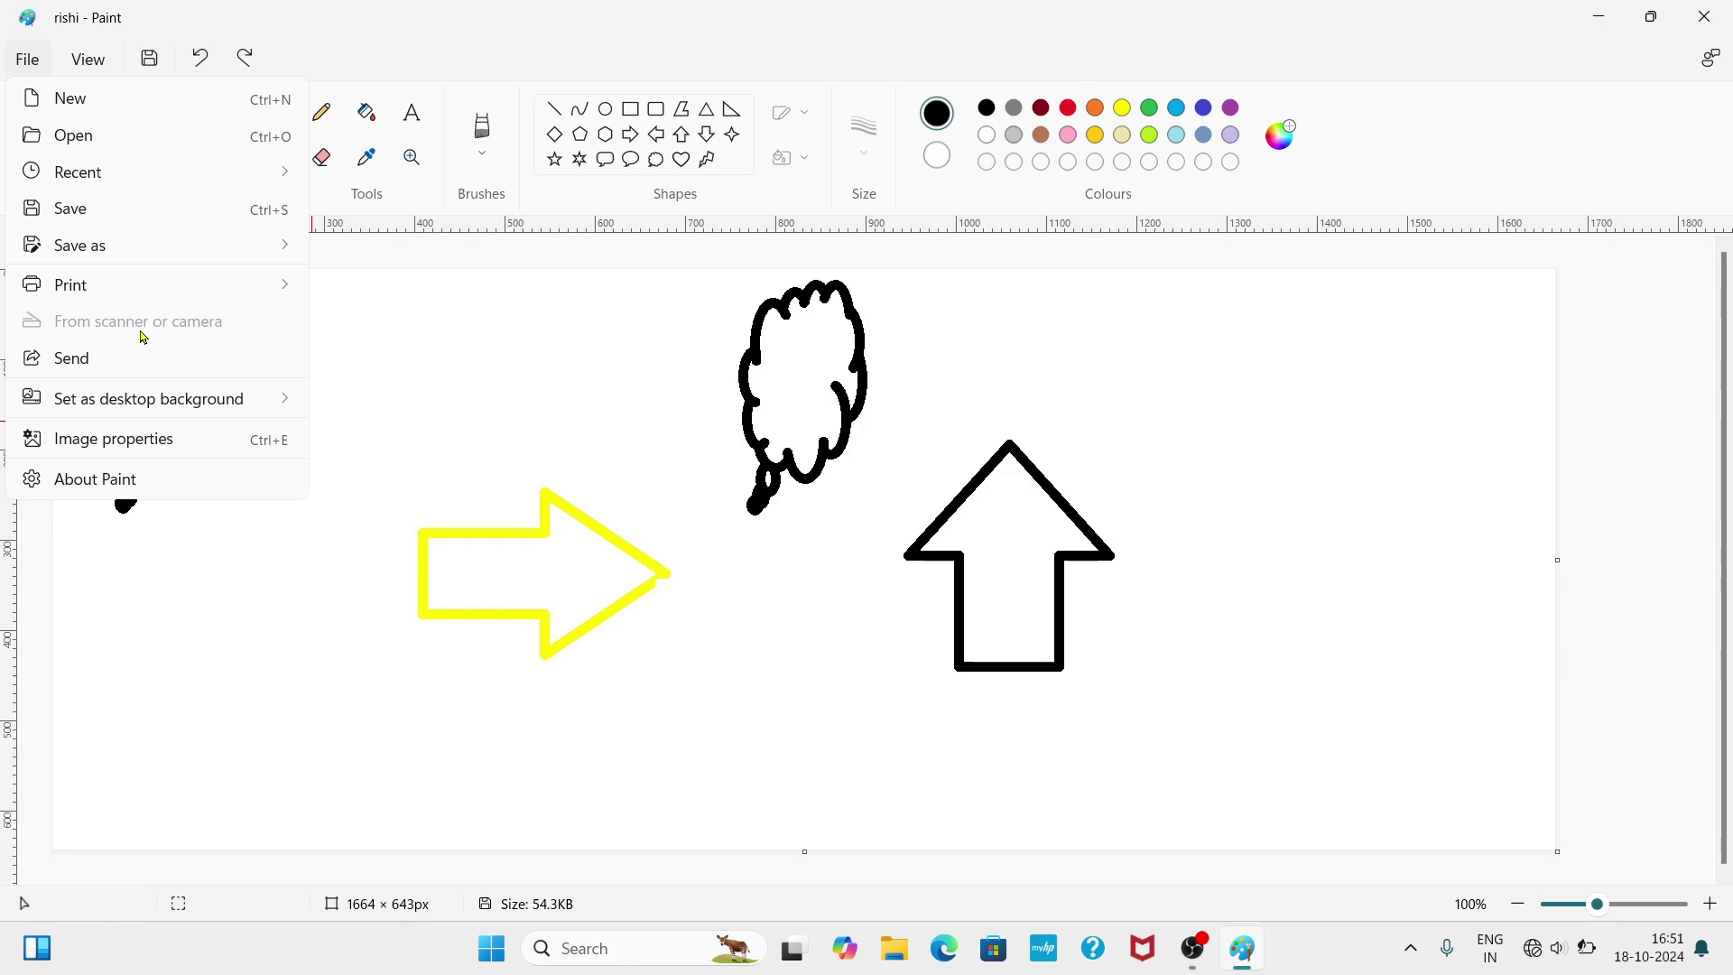
mouse_move(76, 413)
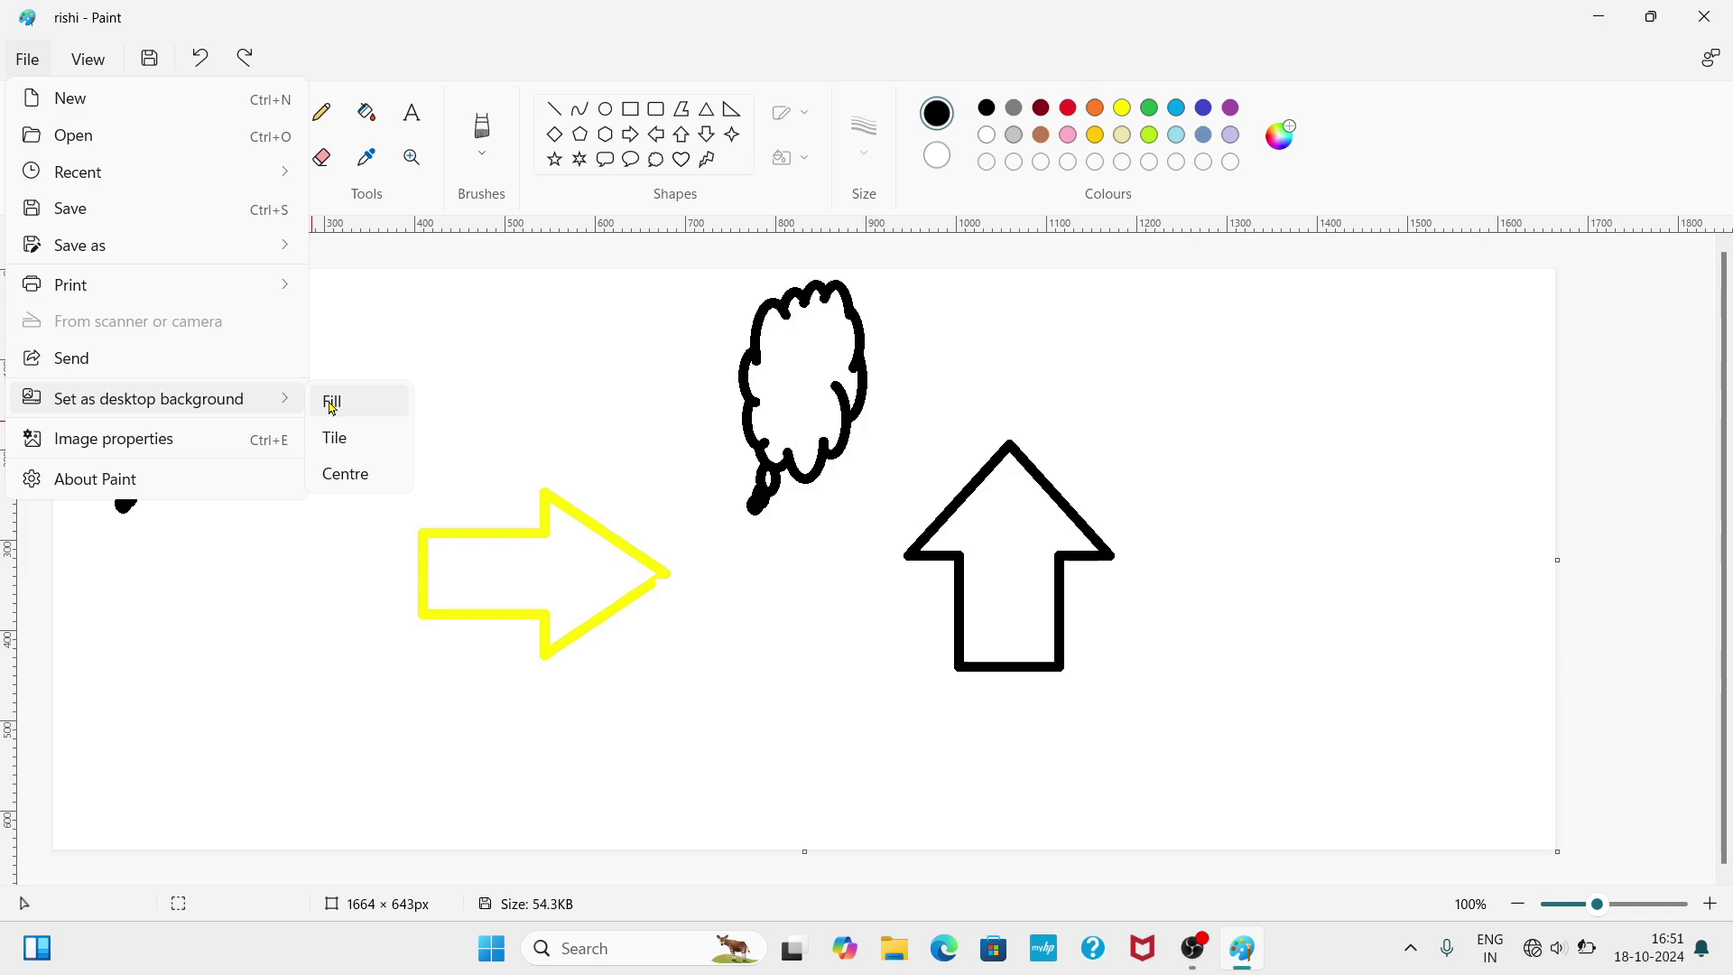
left_click(348, 445)
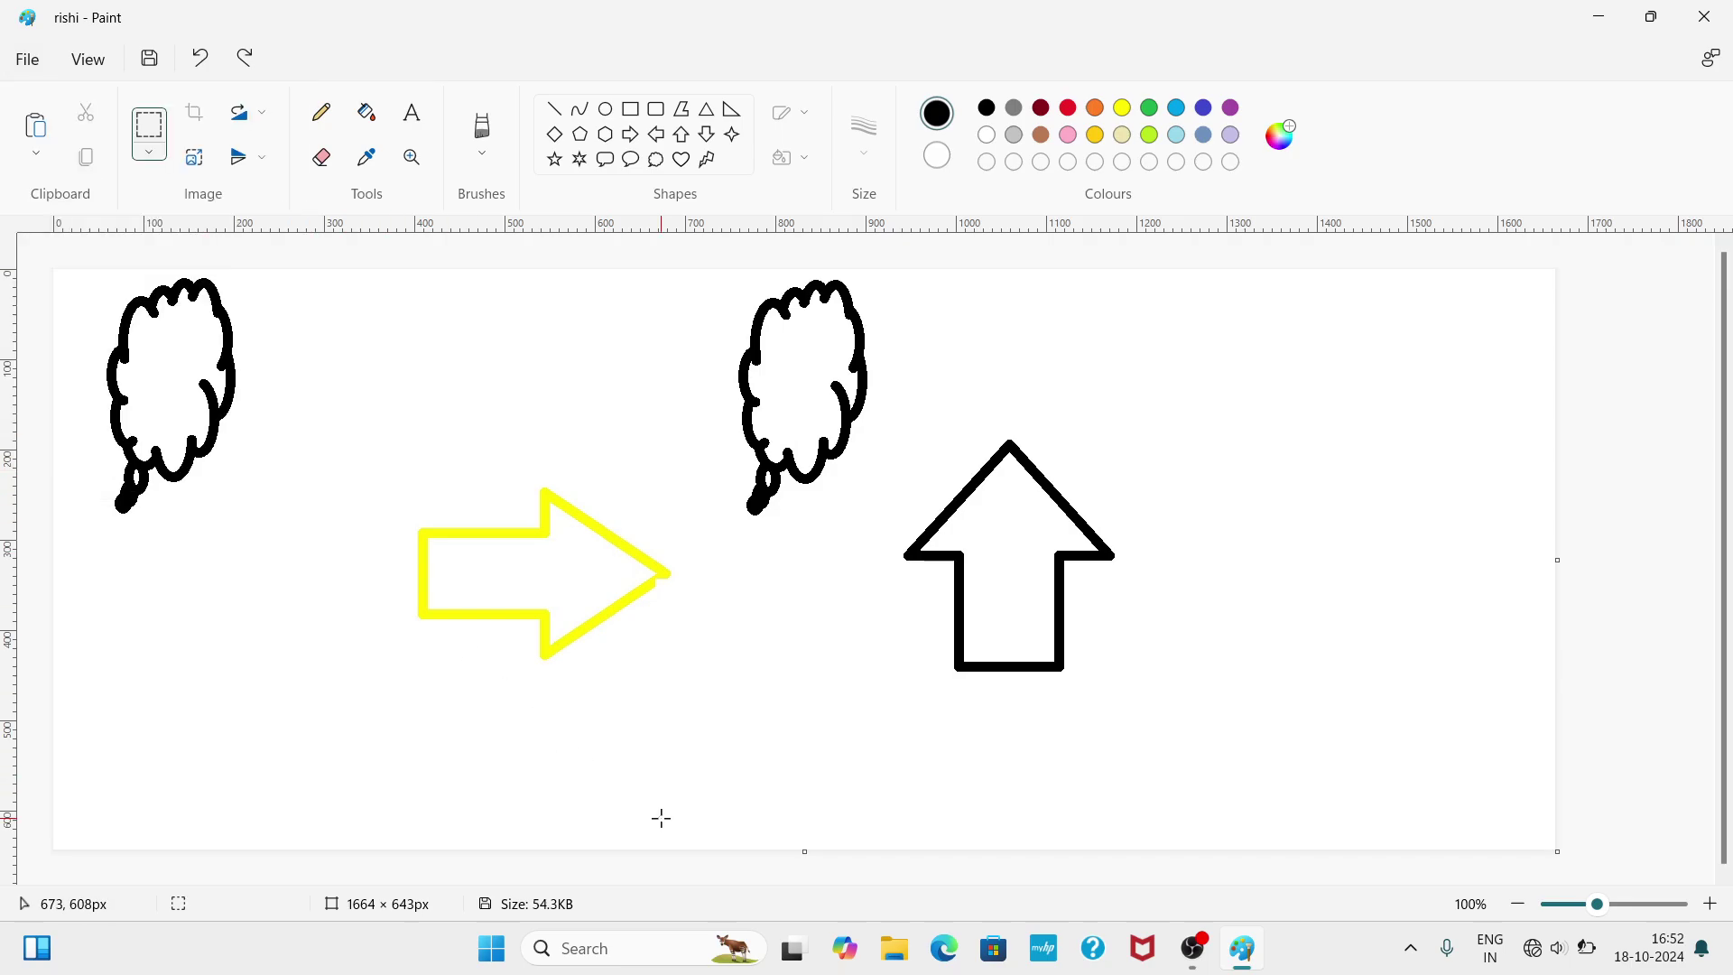
key("super+d")
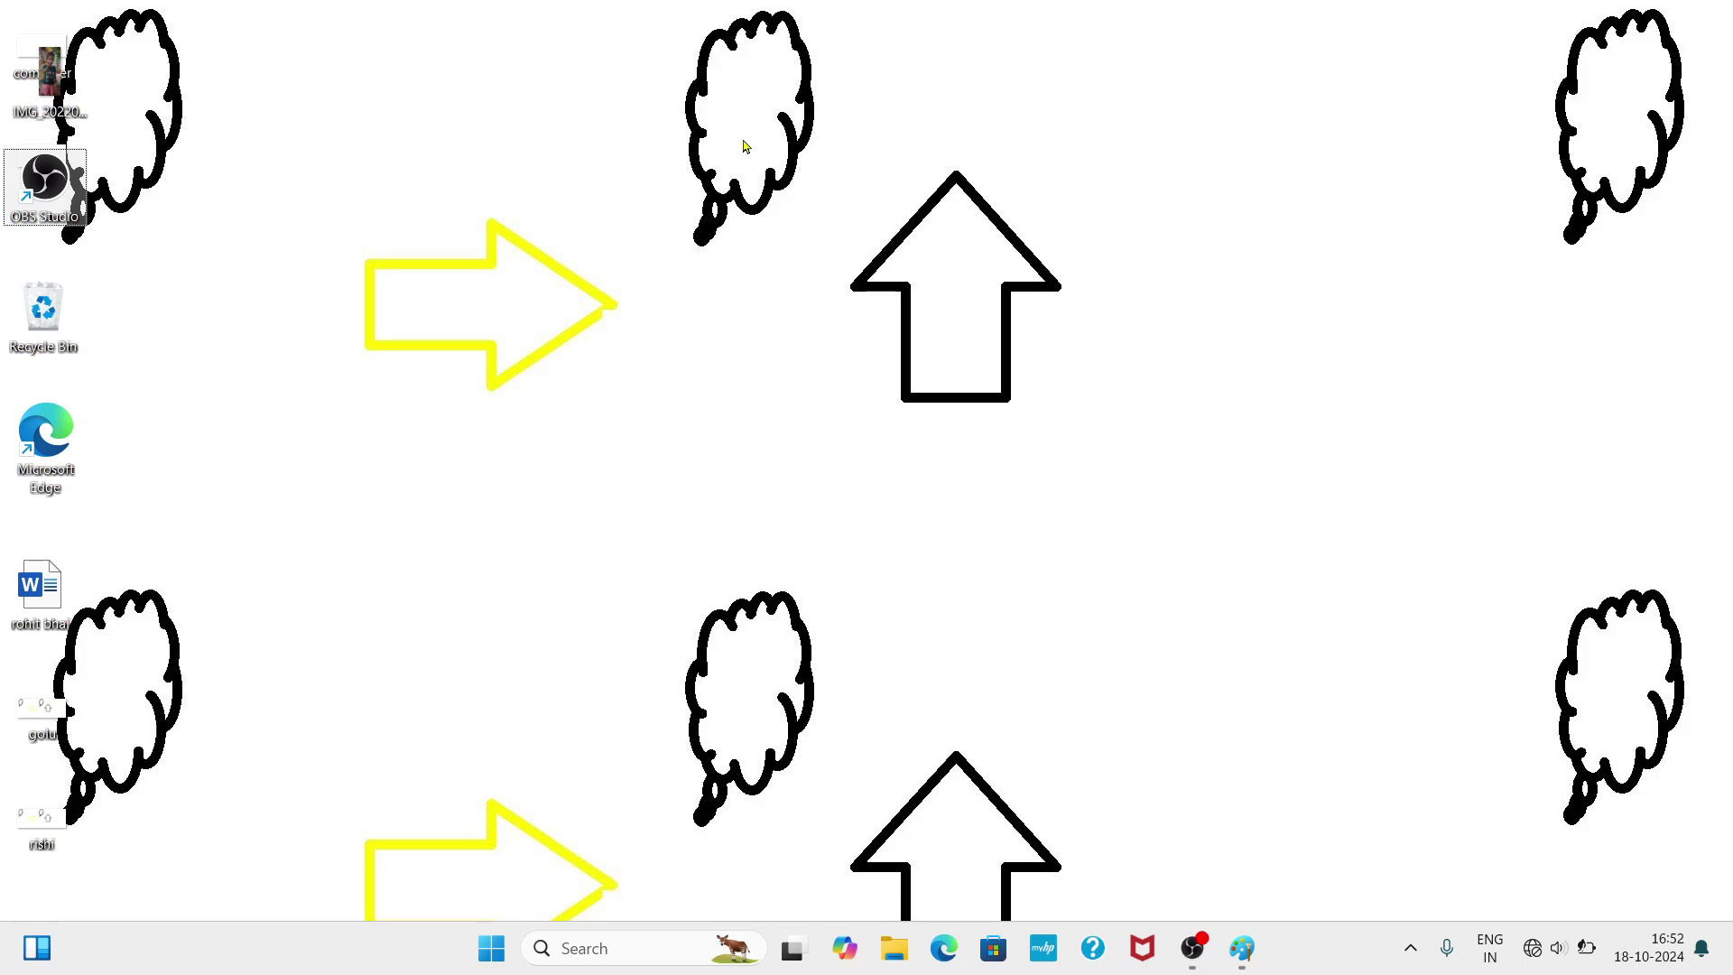
- Set the drawing as the desktop background with the Centre option, view it on the desktop and return to the drawing
key("super+d")
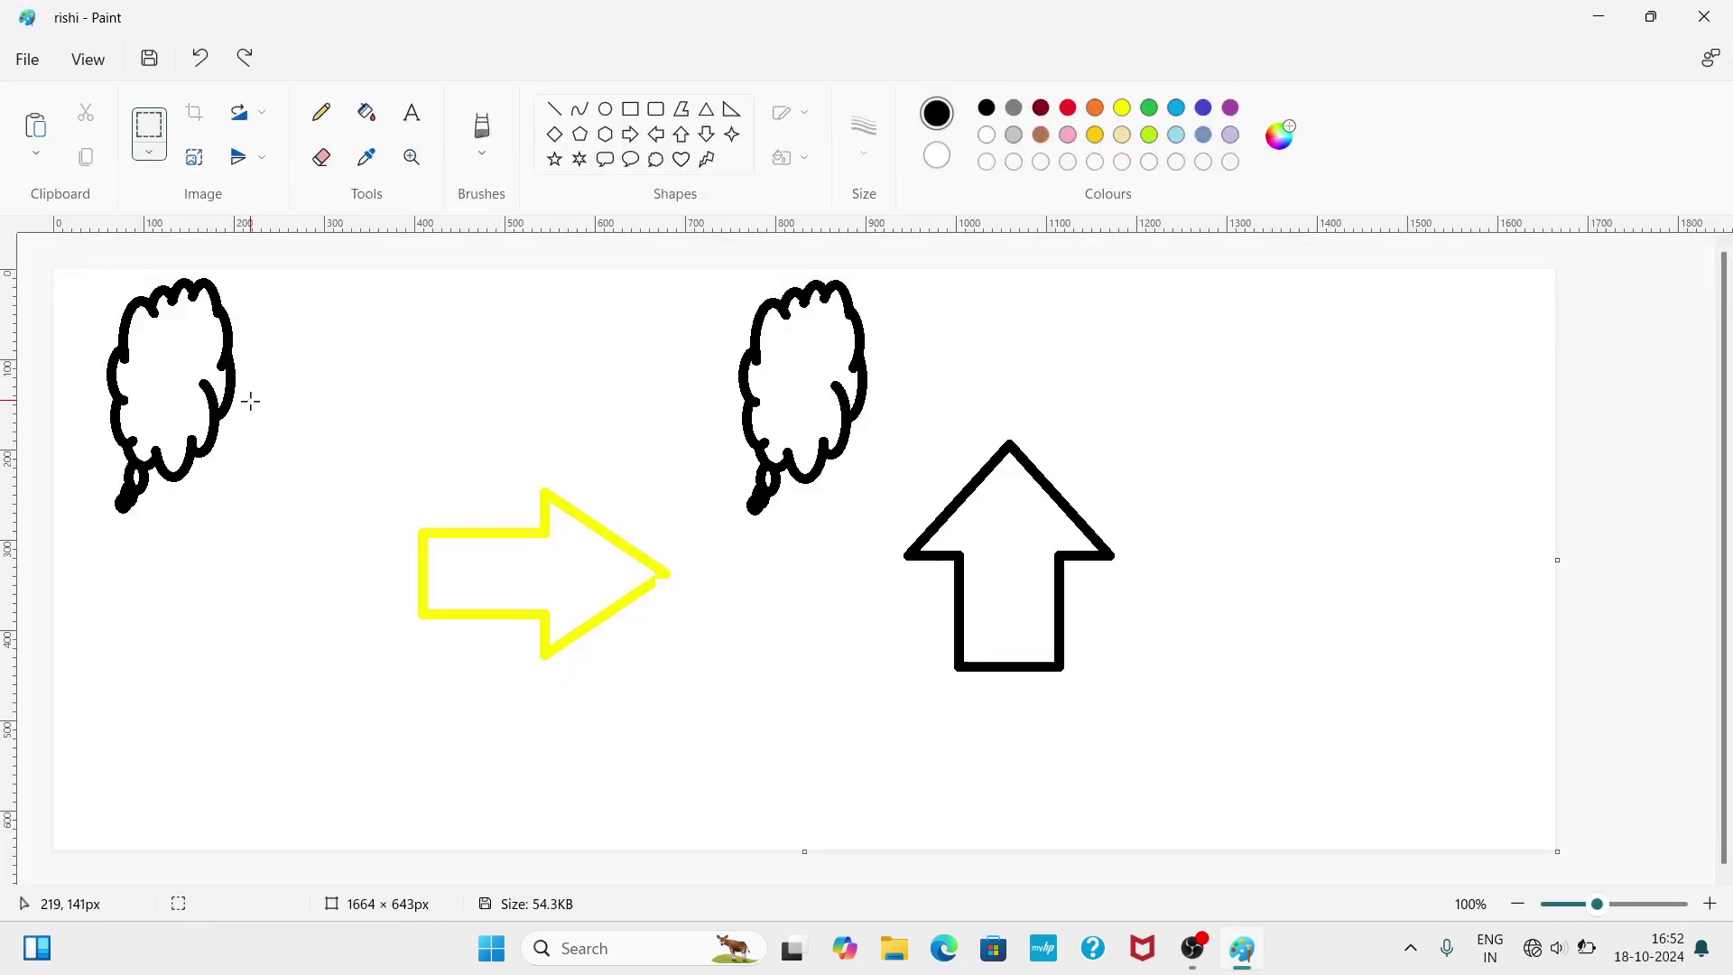
left_click(33, 62)
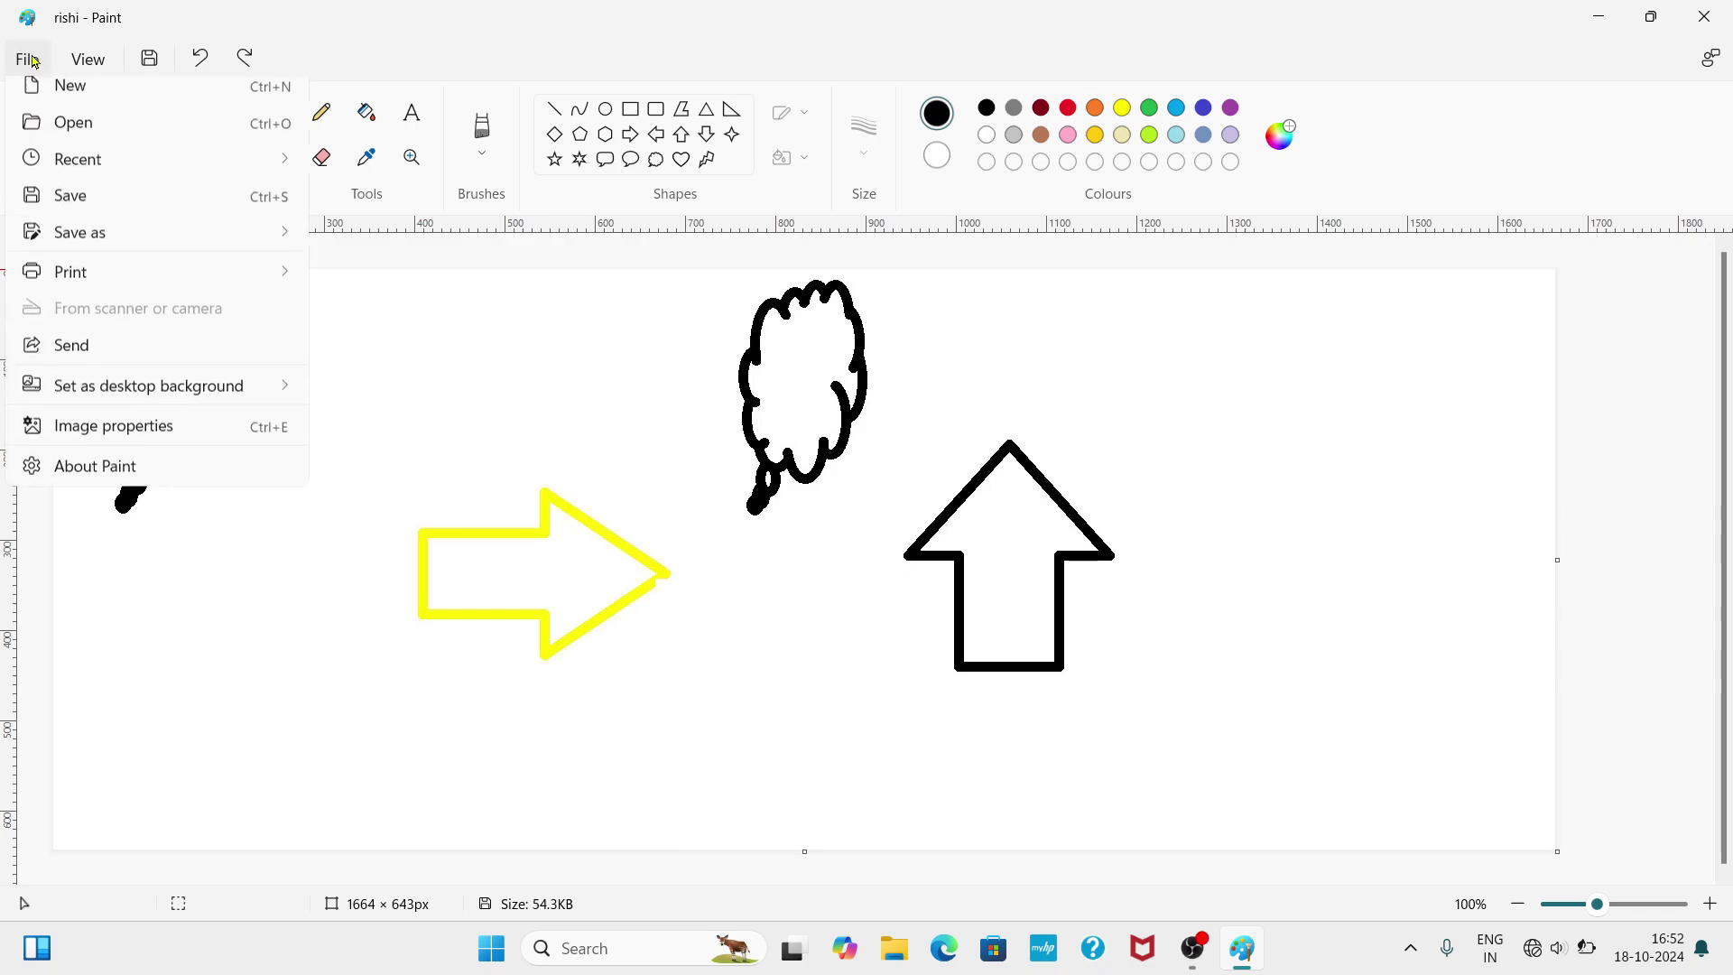
mouse_move(130, 414)
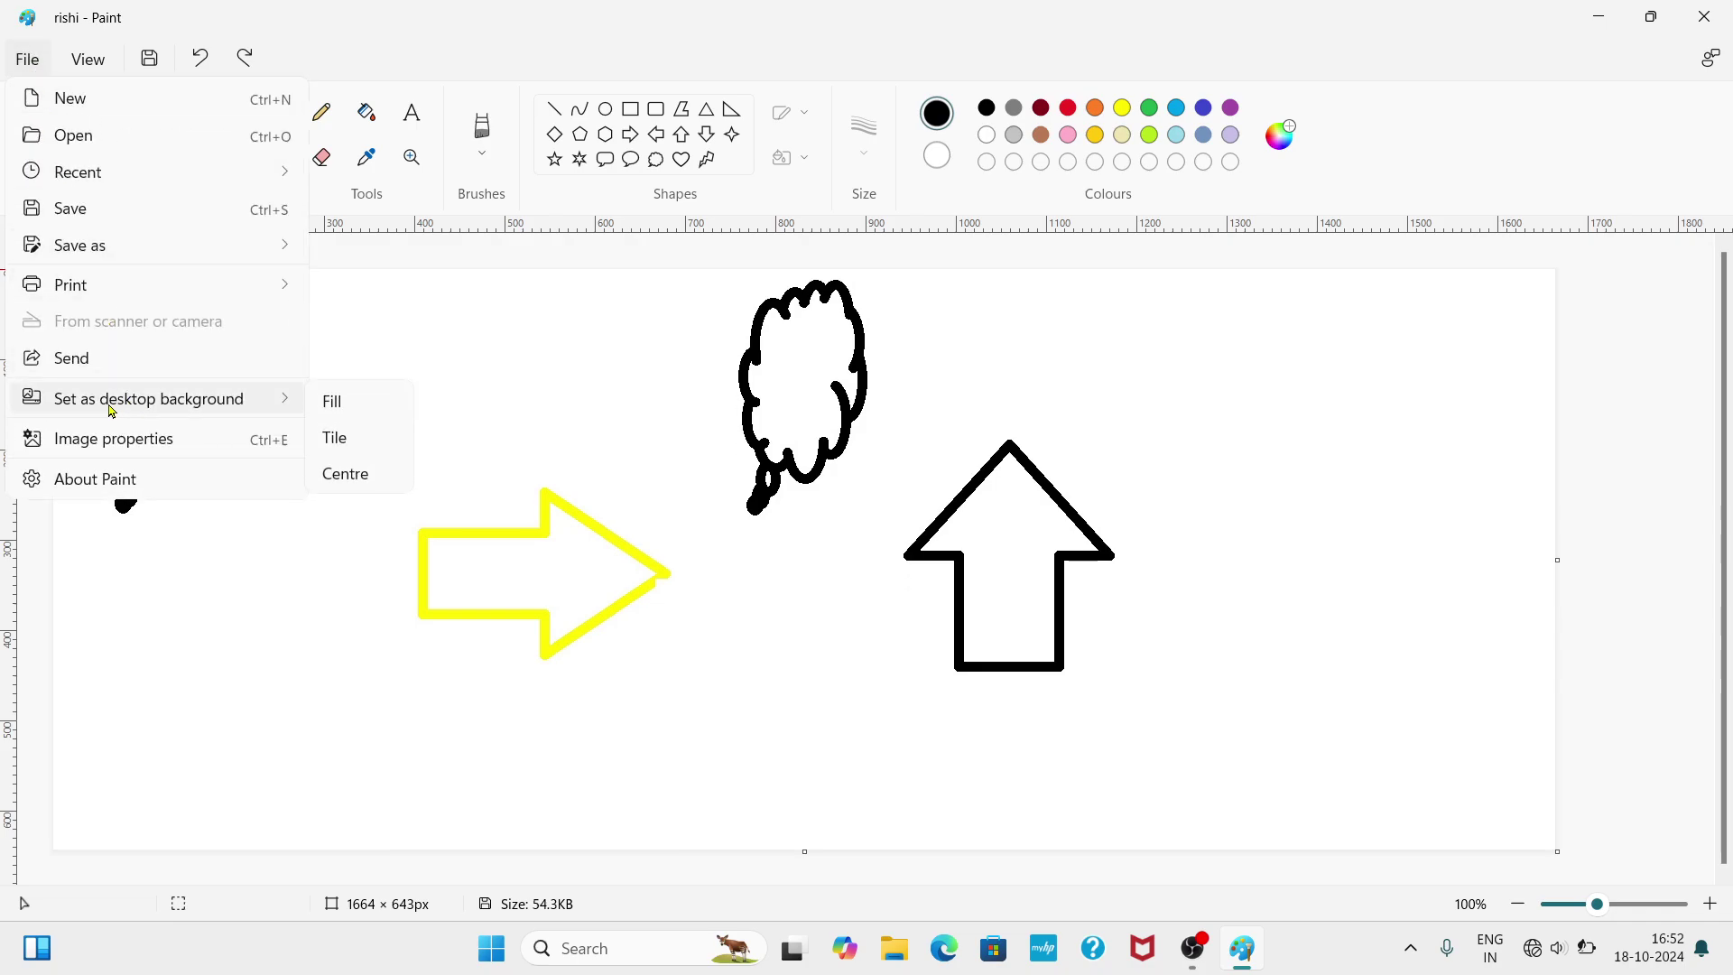
left_click(316, 486)
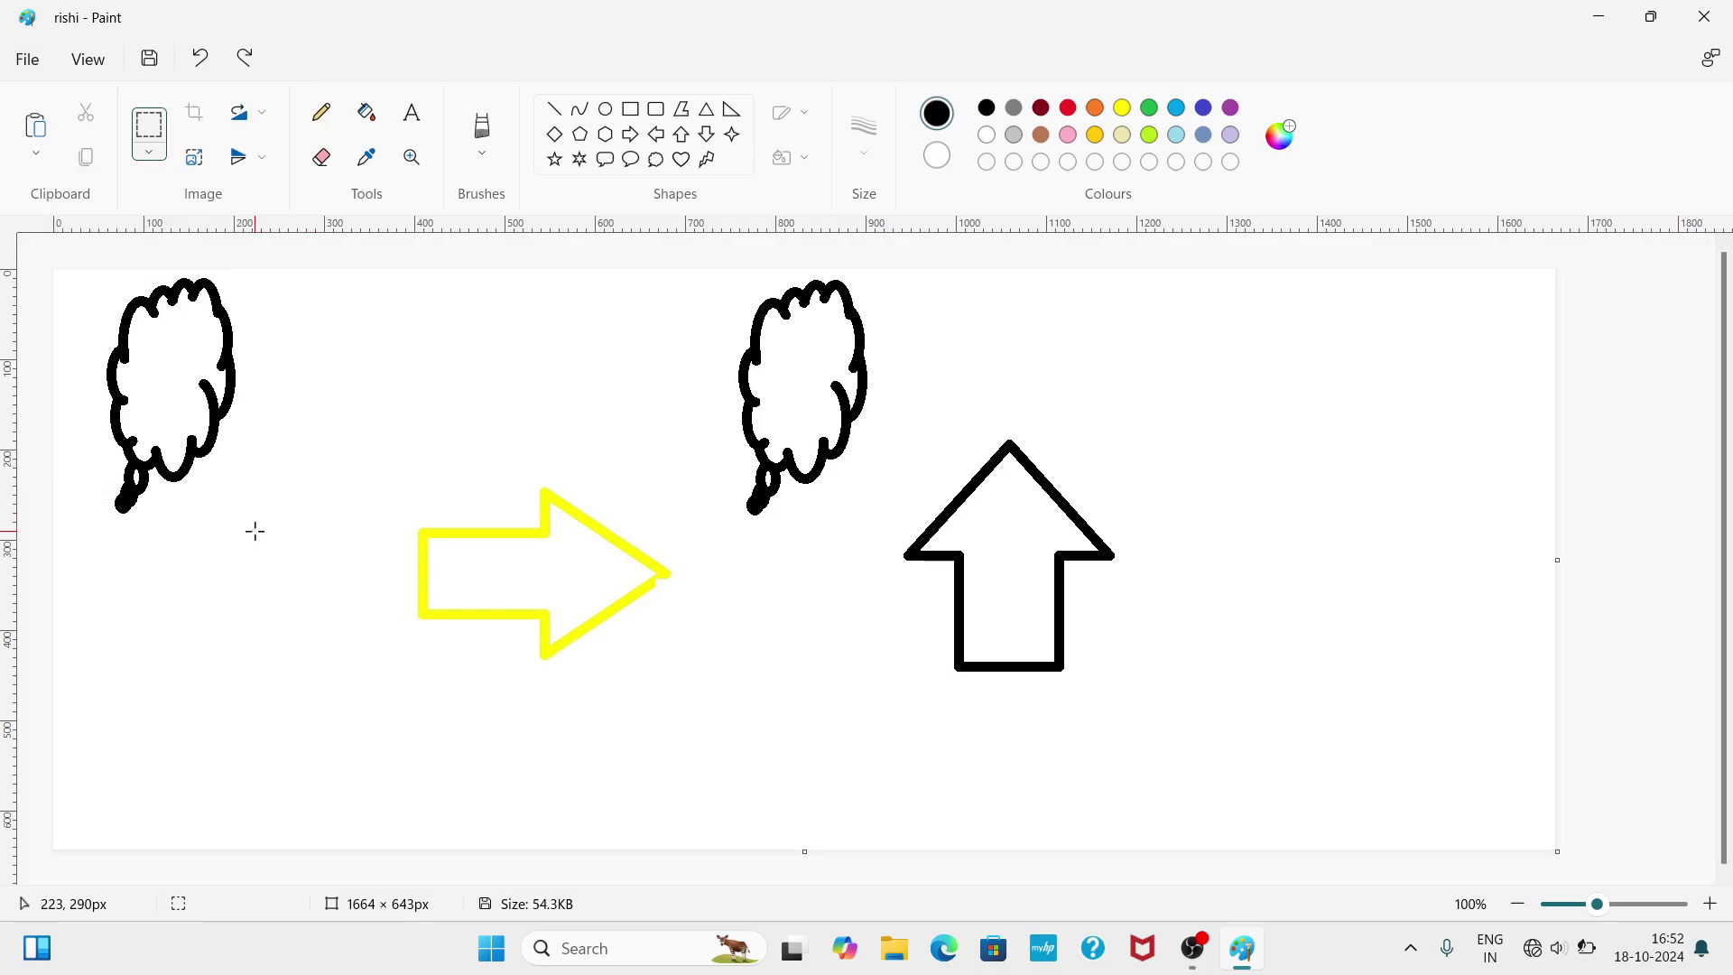
key("super+d")
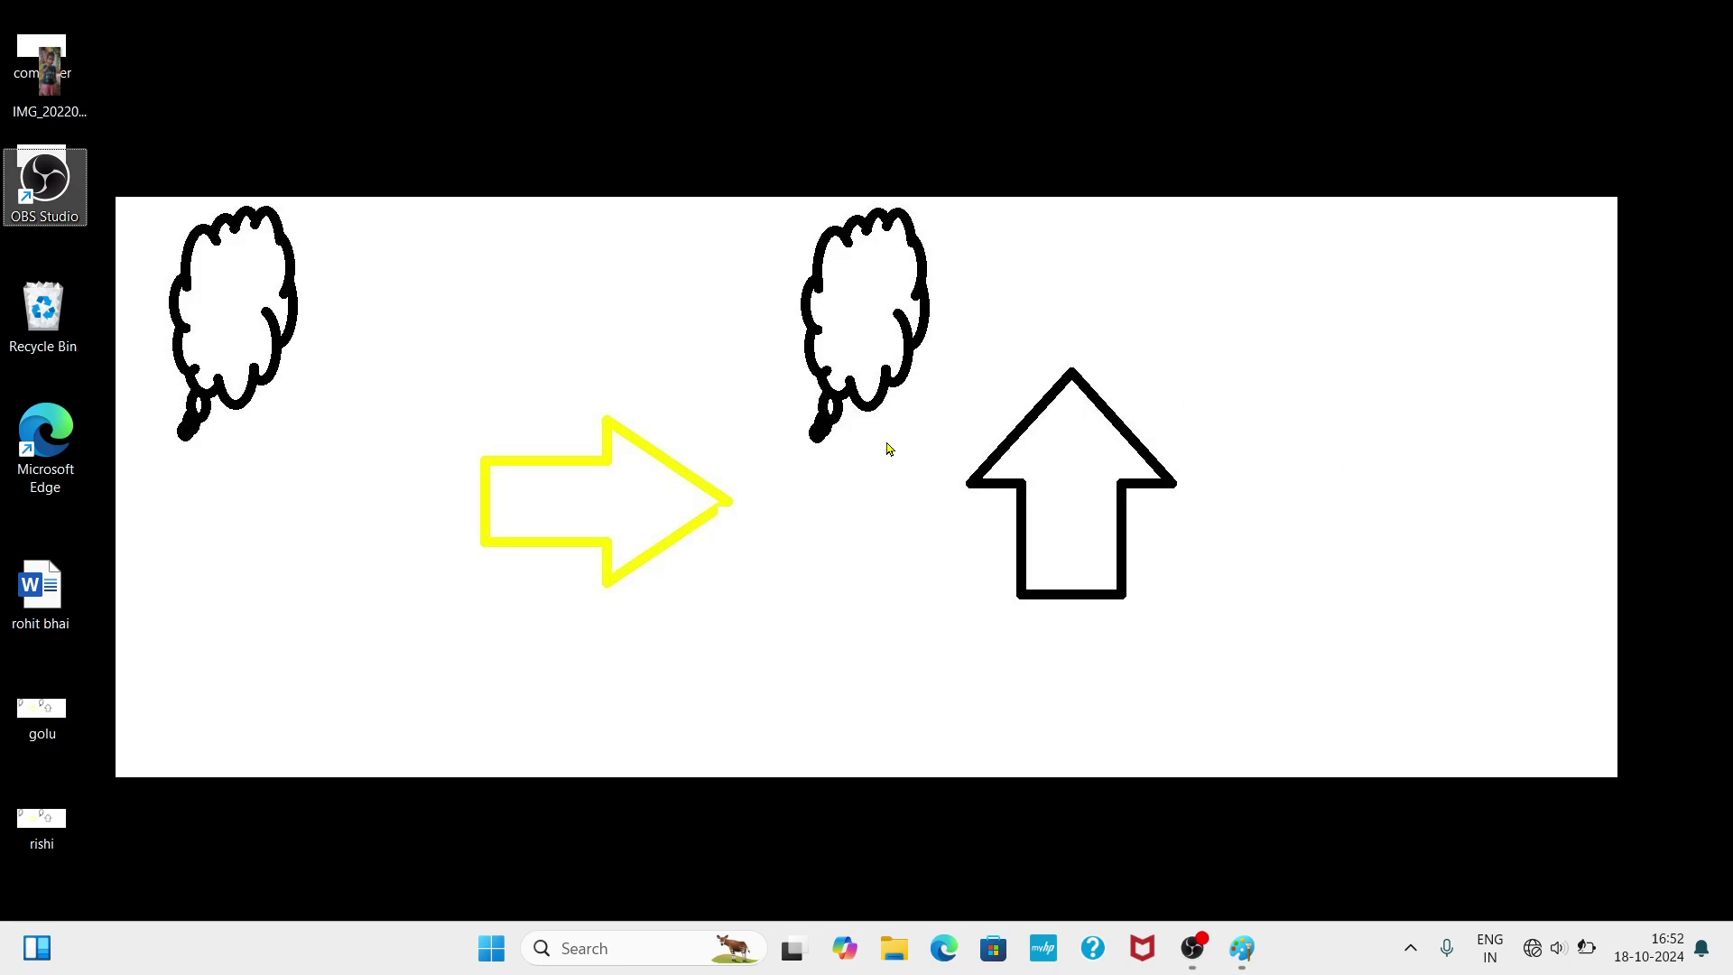
key("super+d")
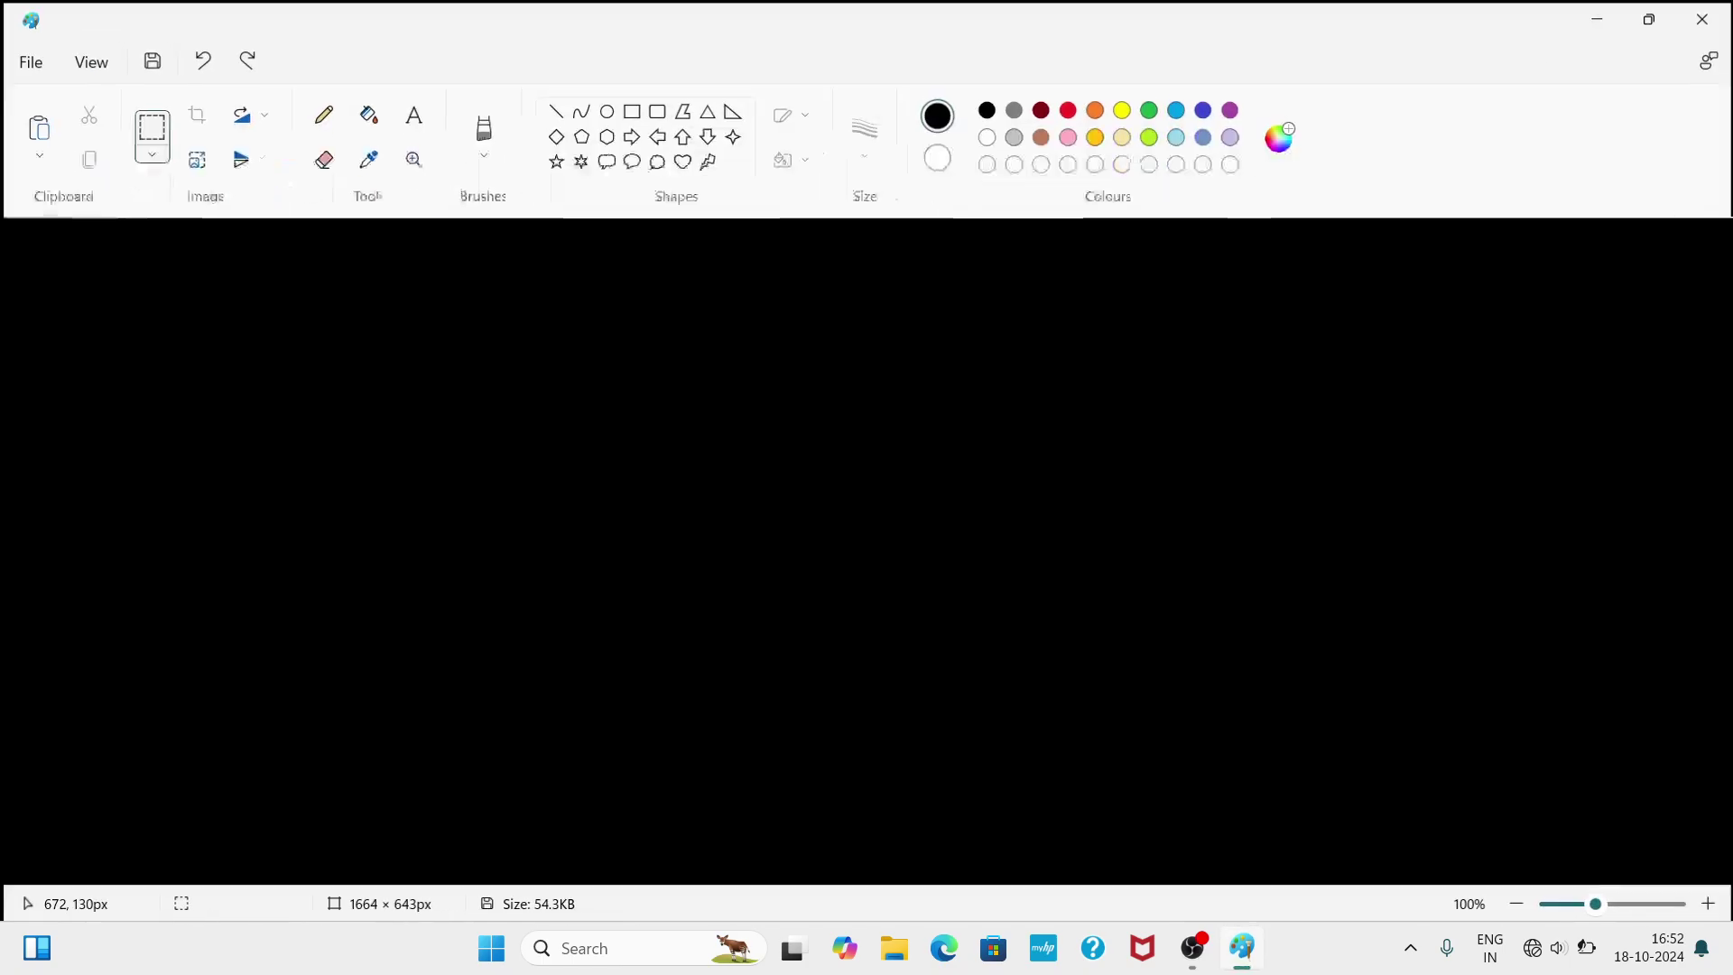
- Review the drawing's image properties, including file attributes, units, colours and dimensions, and close them without changing anything
left_click(27, 59)
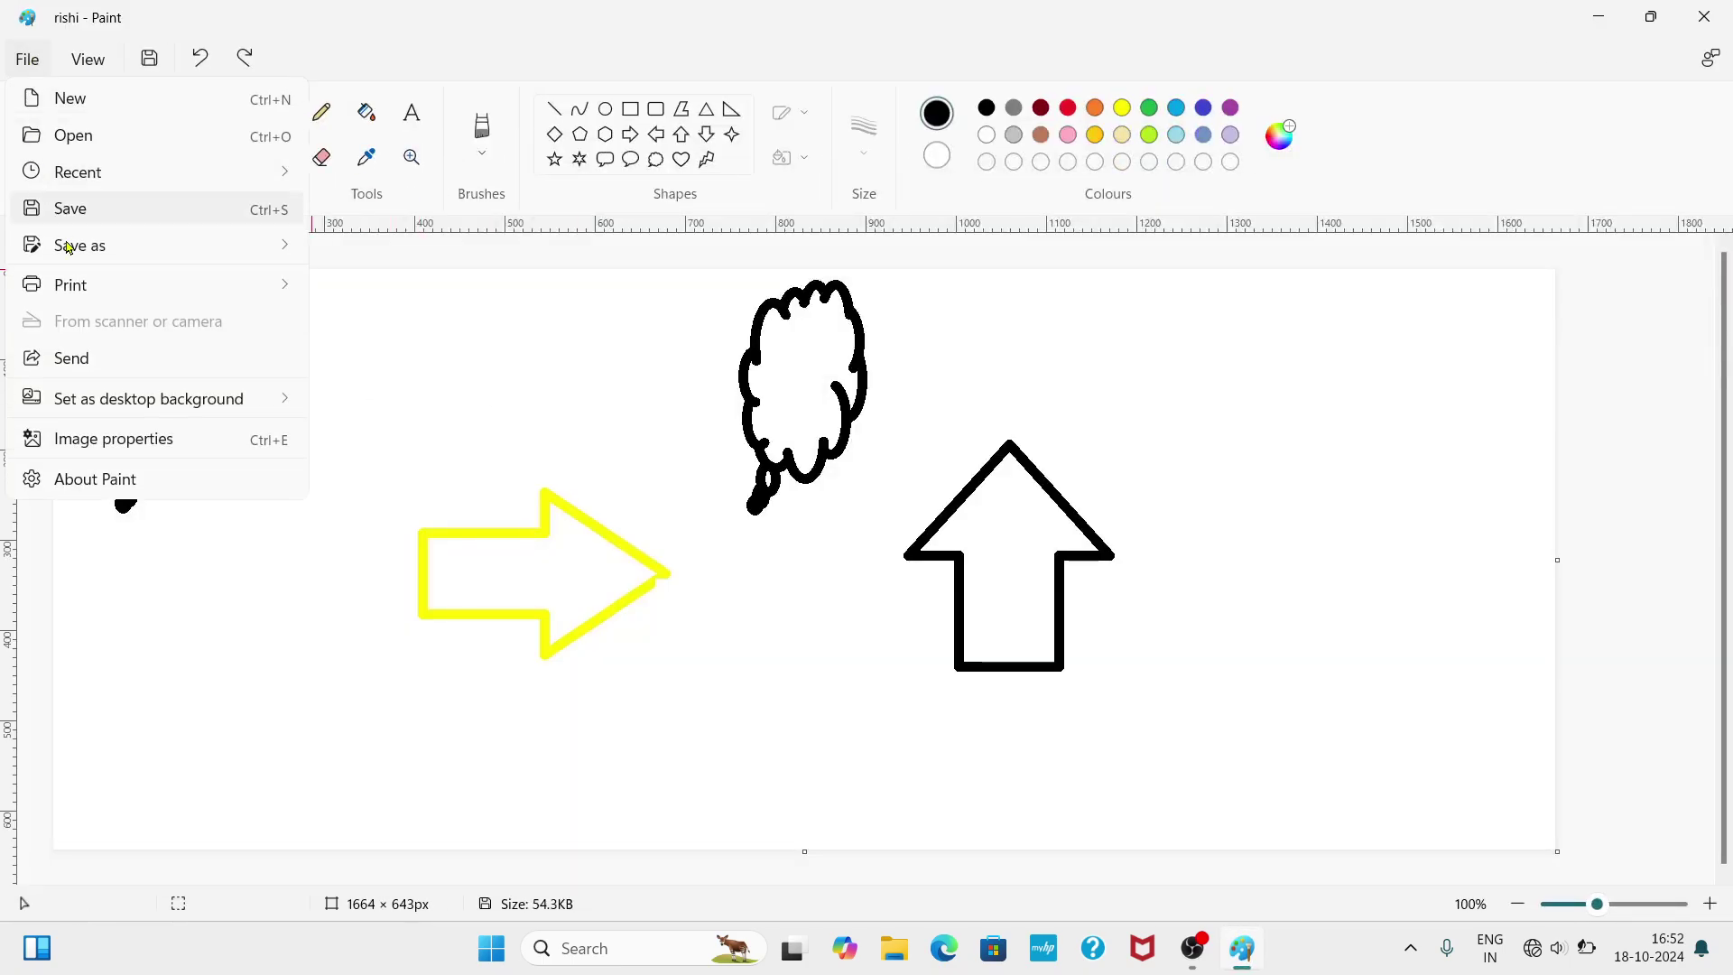
left_click(102, 451)
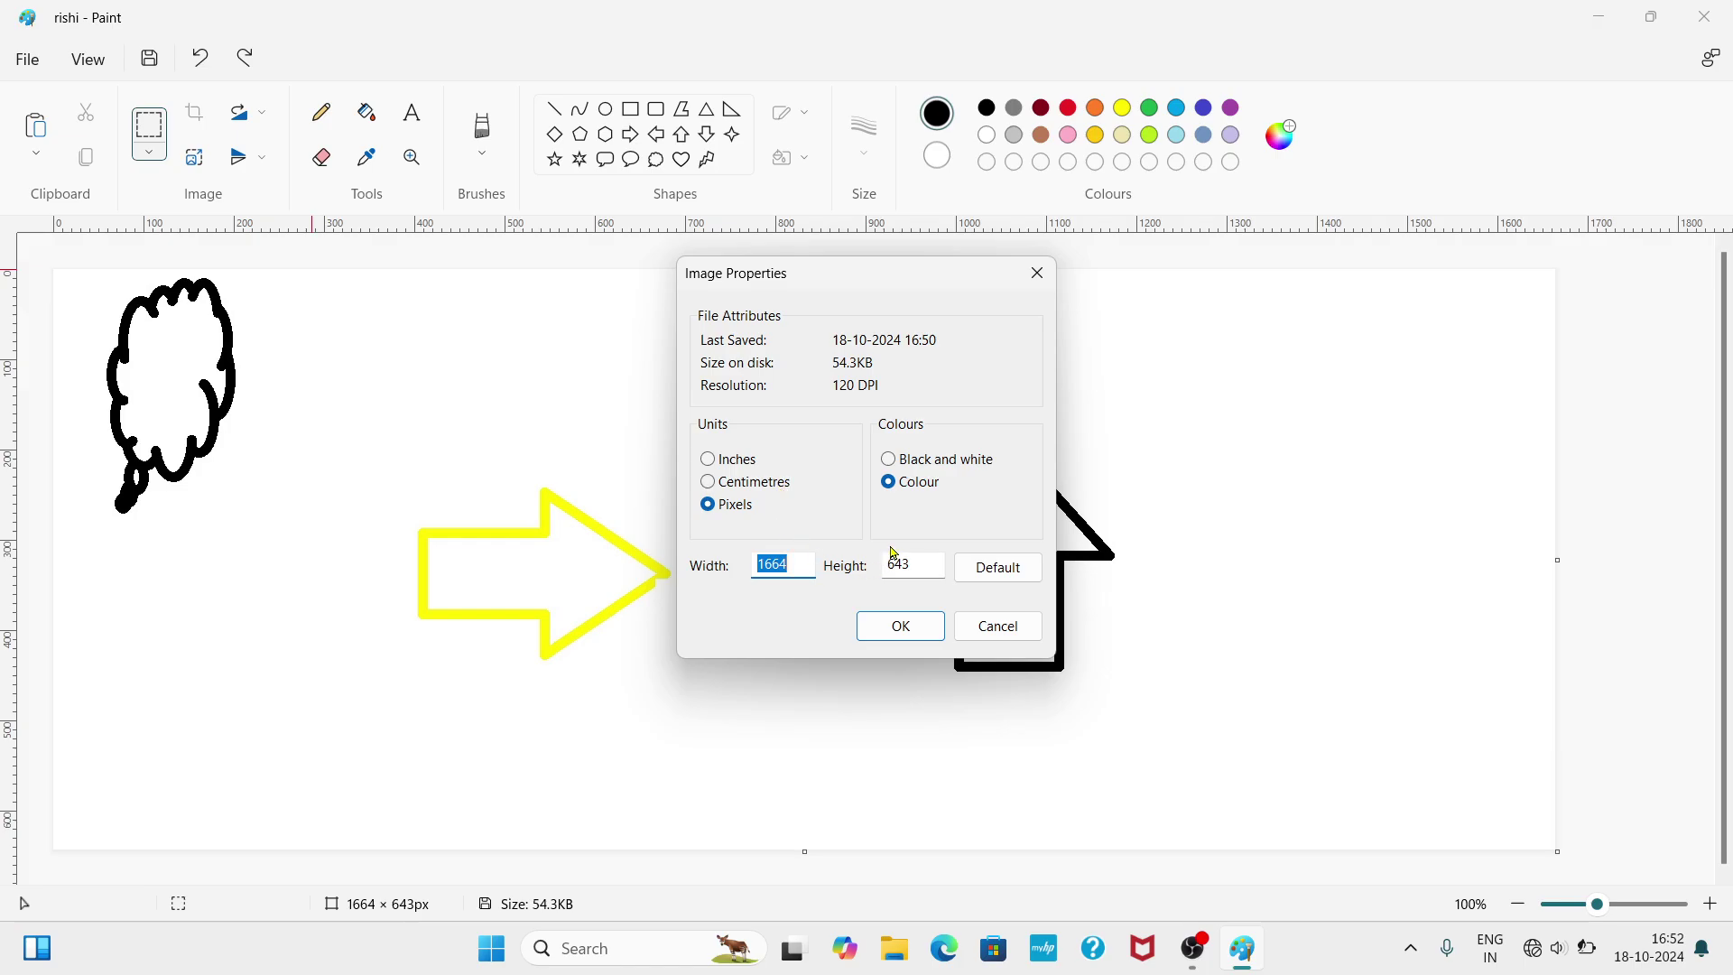
left_click(1036, 272)
left_click(37, 70)
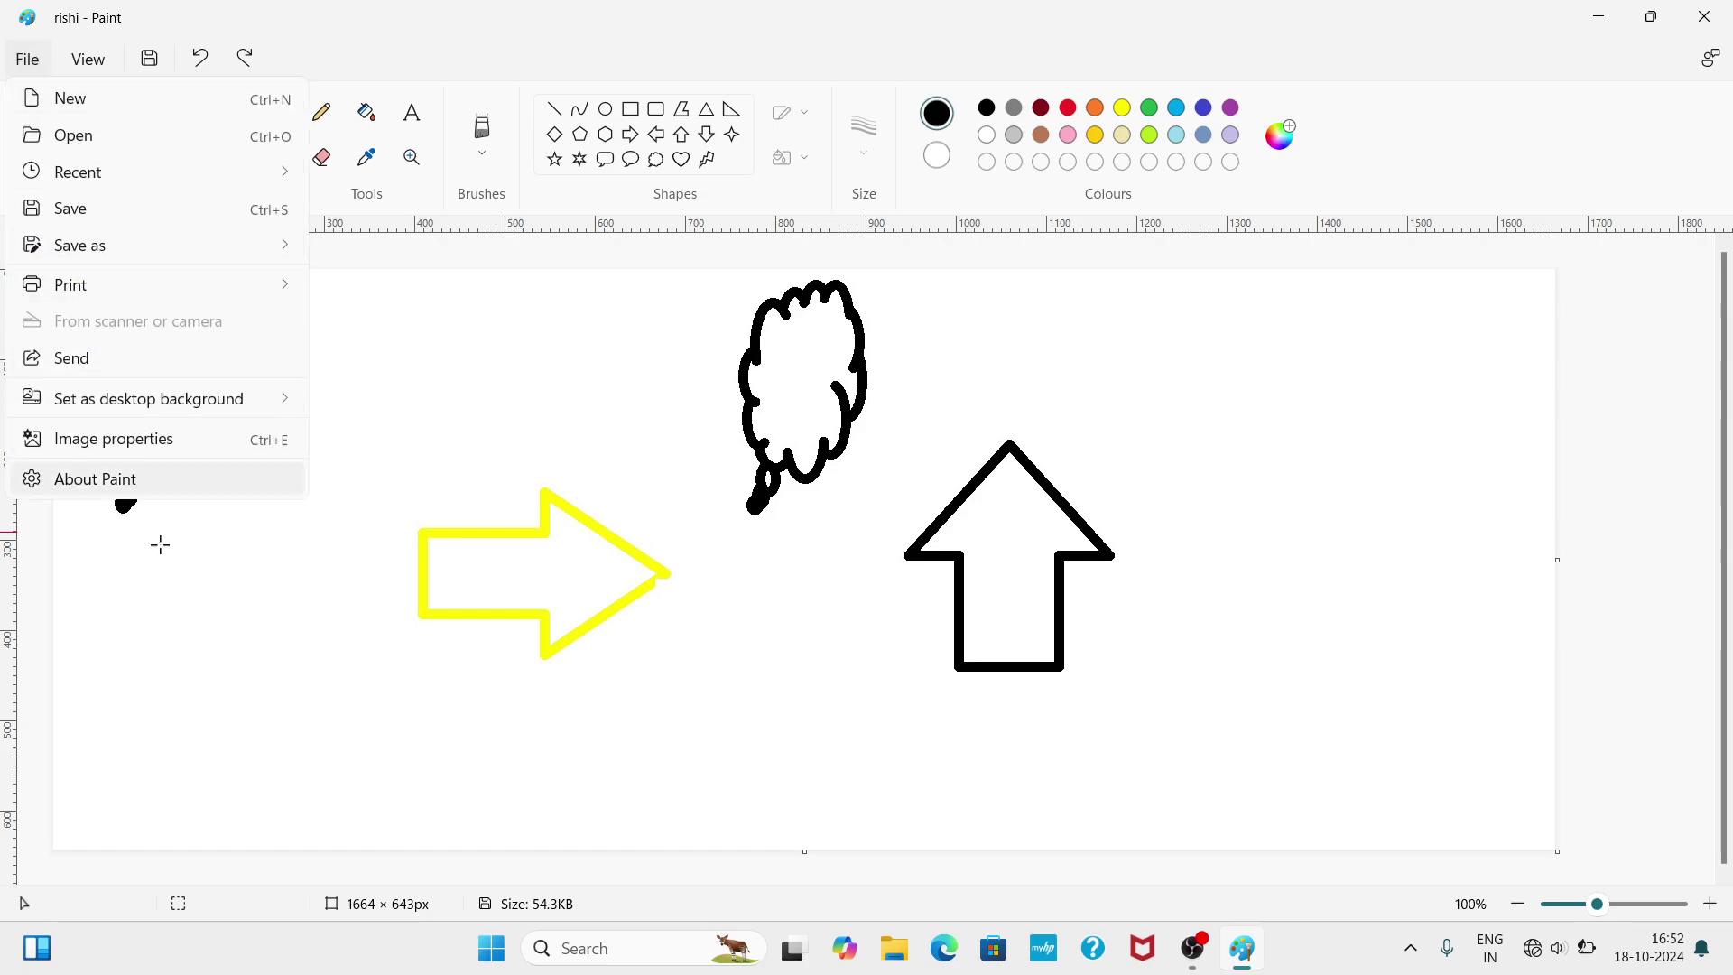